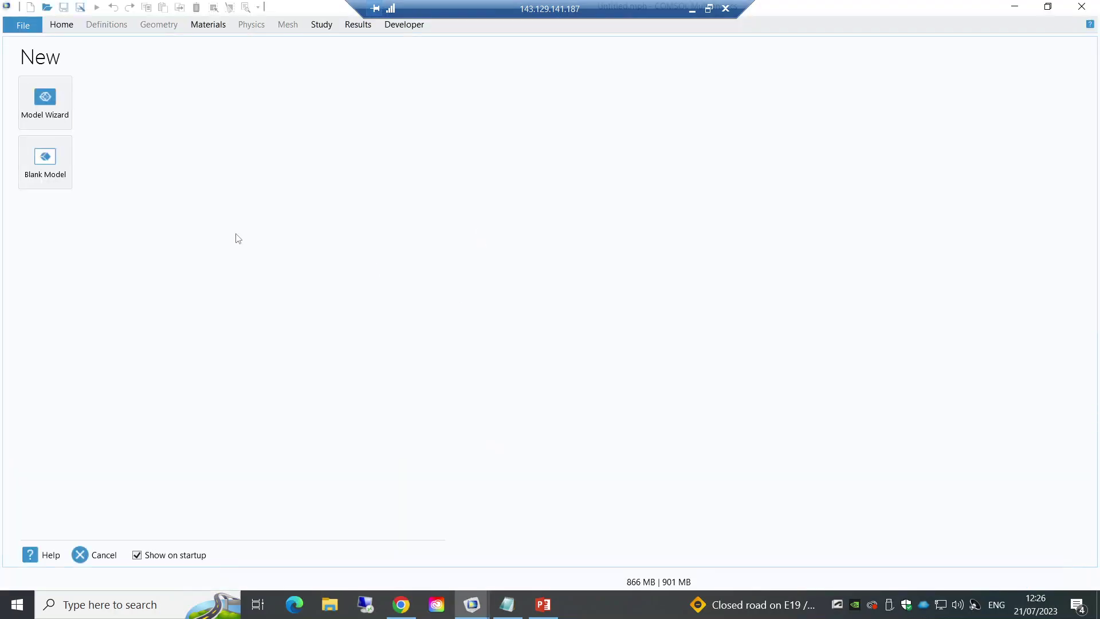
# Step: Start a 3D model with the wizard and add the Wave Optics interface Electromagnetic Waves, Frequency Domain
pyautogui.click(55, 103)
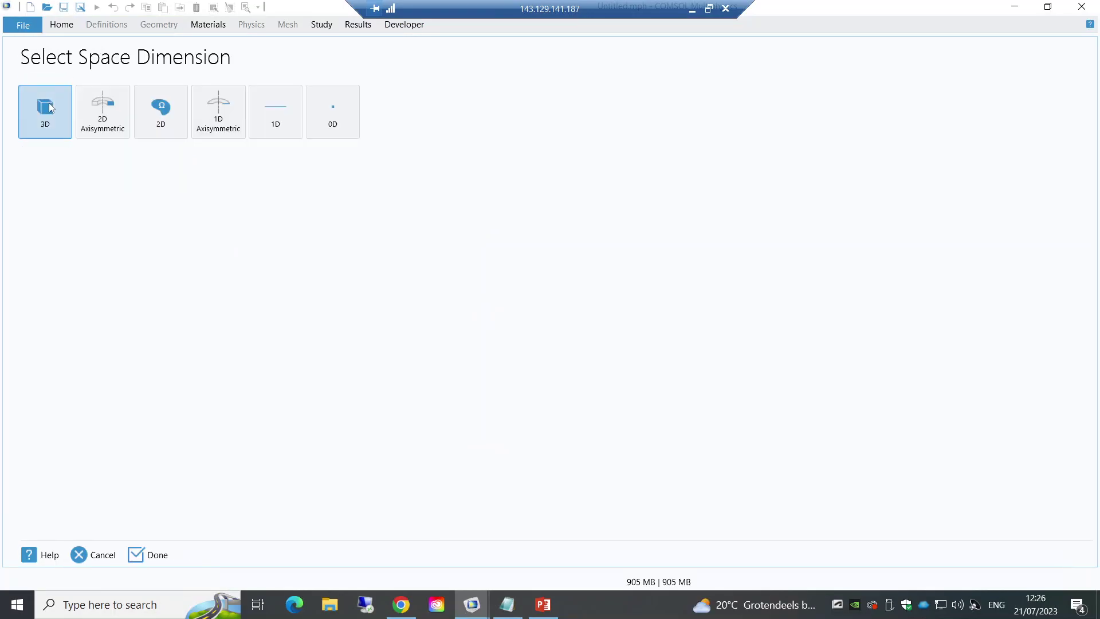
pyautogui.click(50, 108)
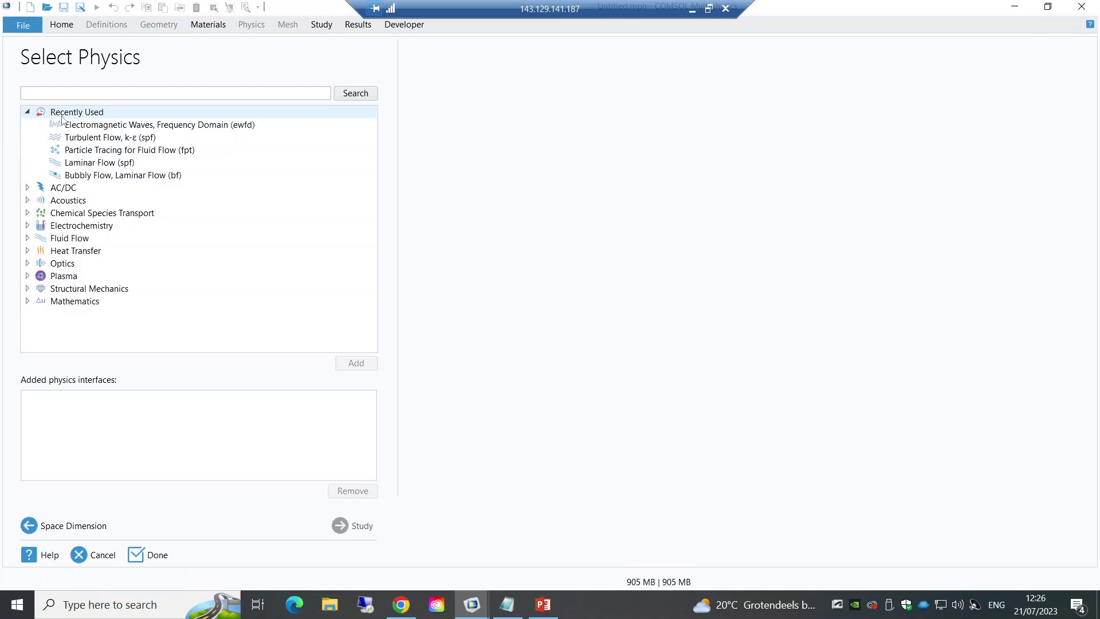
pyautogui.click(28, 263)
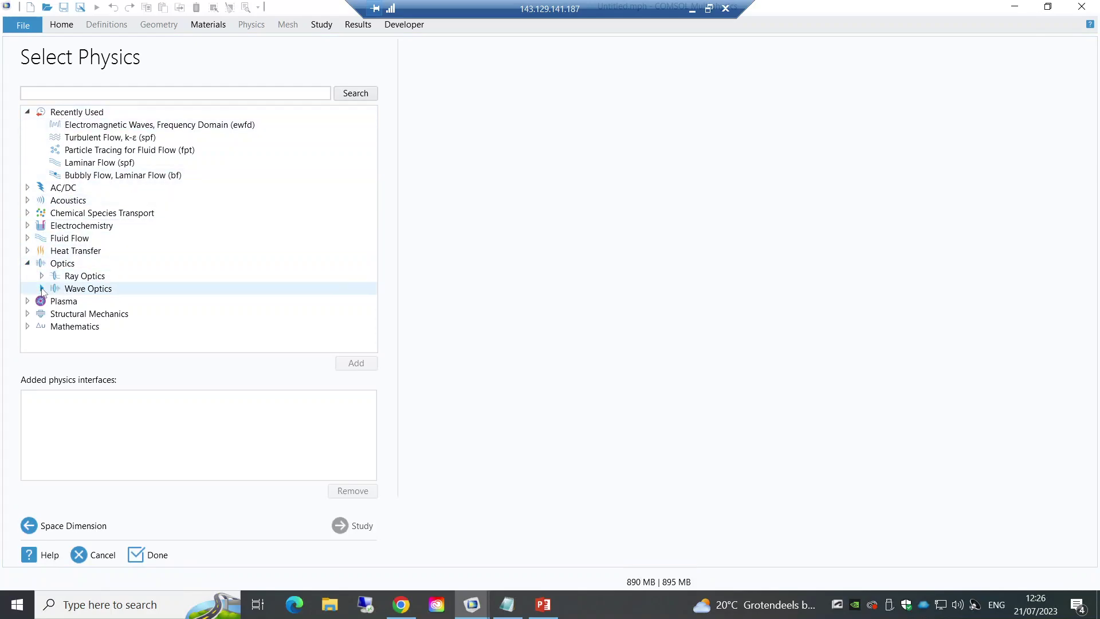
pyautogui.click(42, 288)
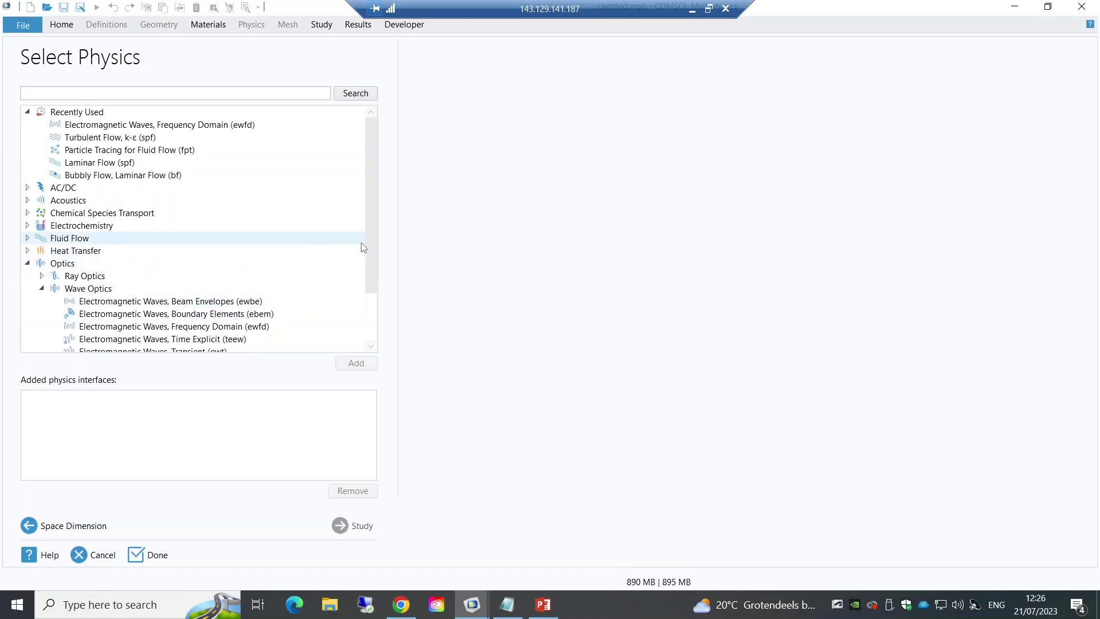
pyautogui.scroll(-1, 371, 242)
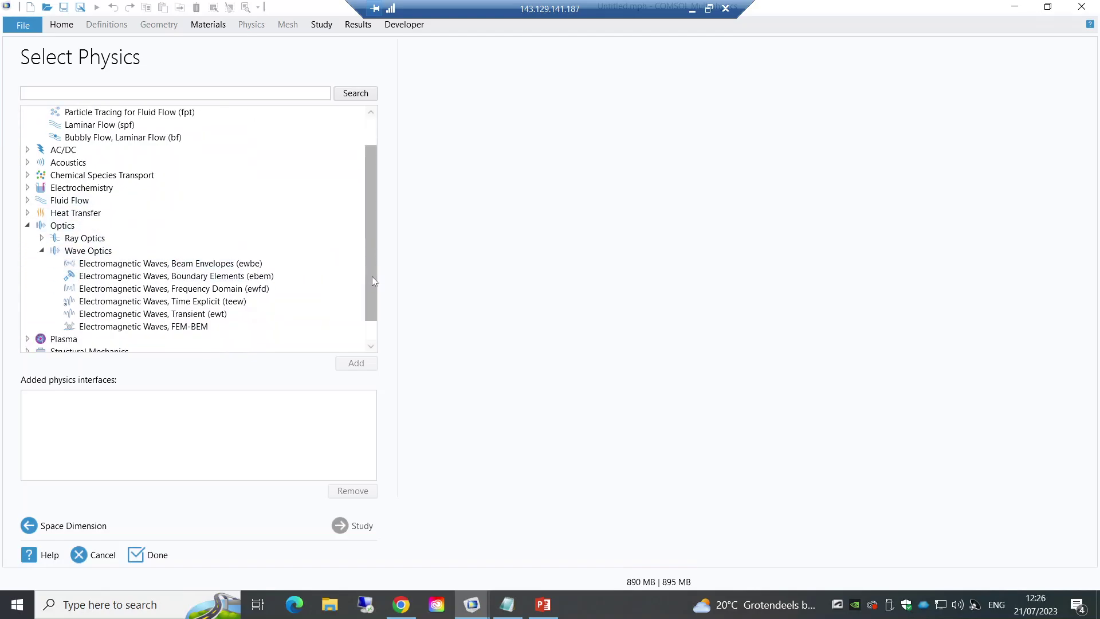
pyautogui.click(134, 290)
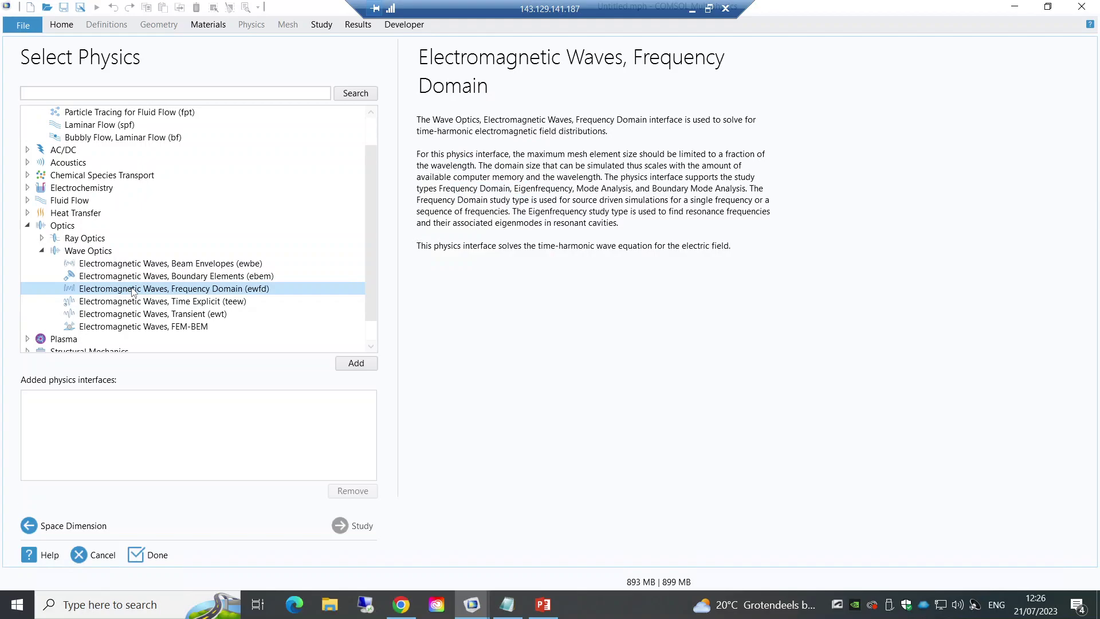
pyautogui.click(359, 368)
# Step: Choose the general Frequency Domain study for the model and finish the wizard
pyautogui.click(360, 525)
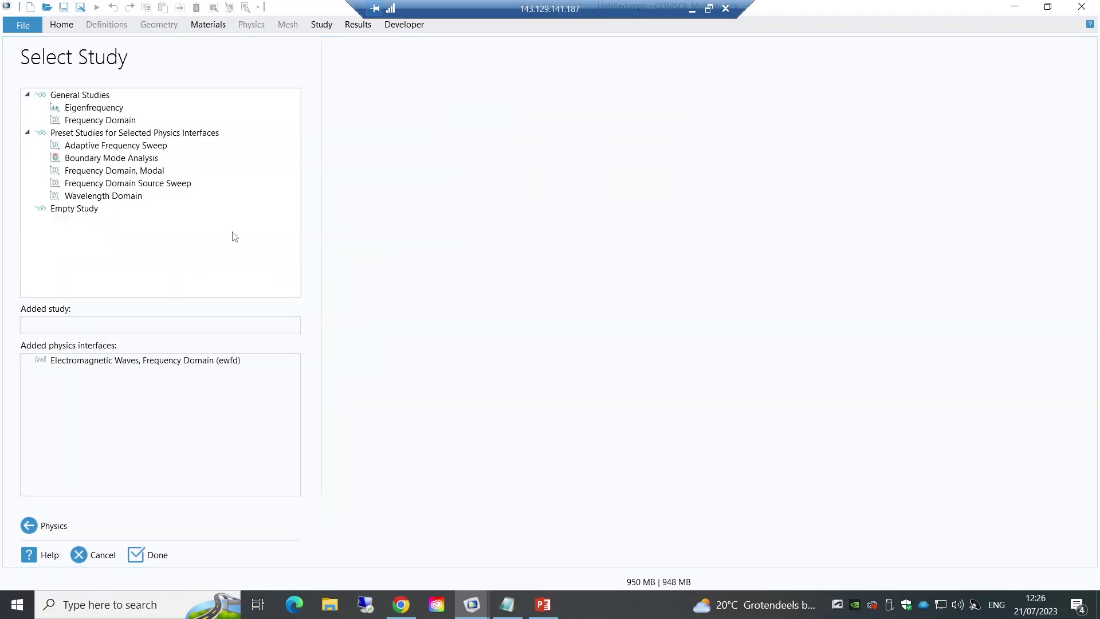
pyautogui.click(99, 120)
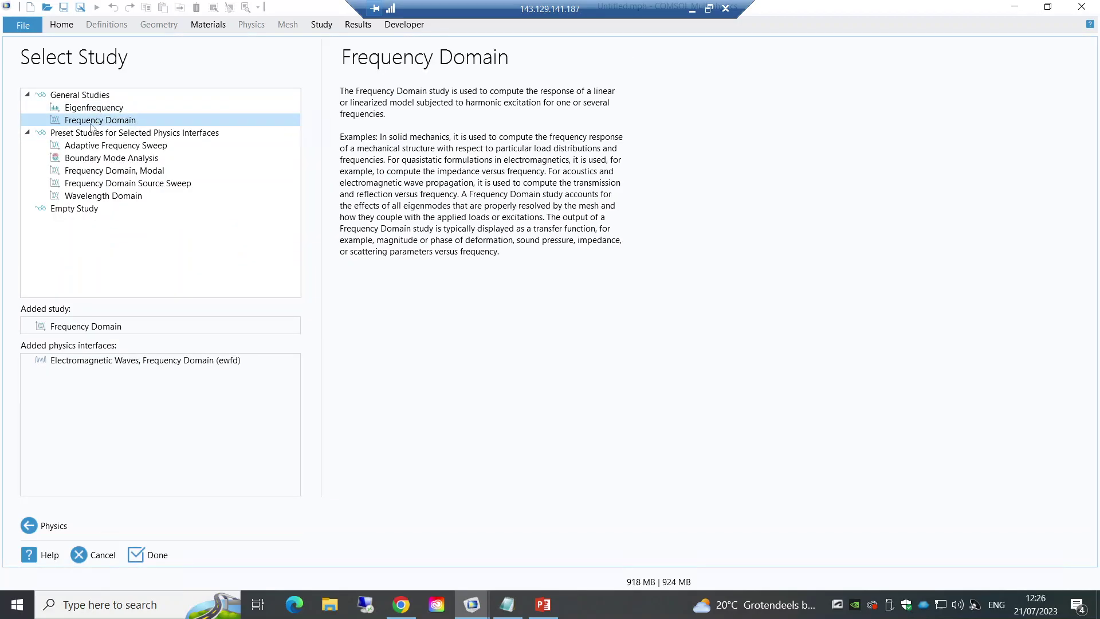
pyautogui.click(139, 554)
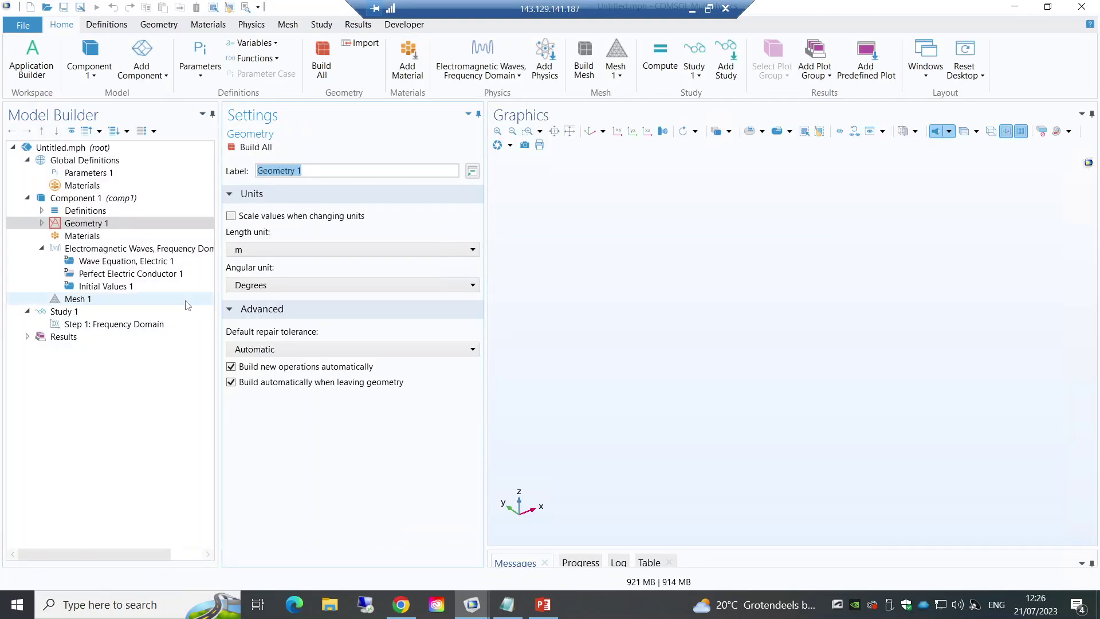
# Step: Expand the whole model tree and examine the Geometry, Materials, Electromagnetic Waves, Mesh and Study settings
pyautogui.click(117, 132)
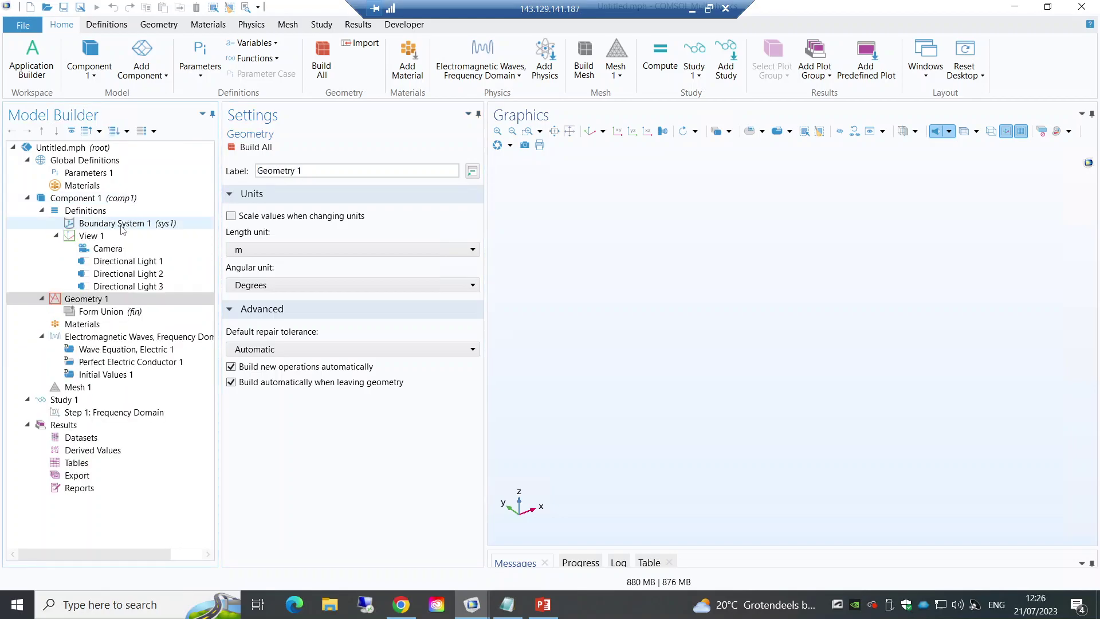
pyautogui.click(104, 300)
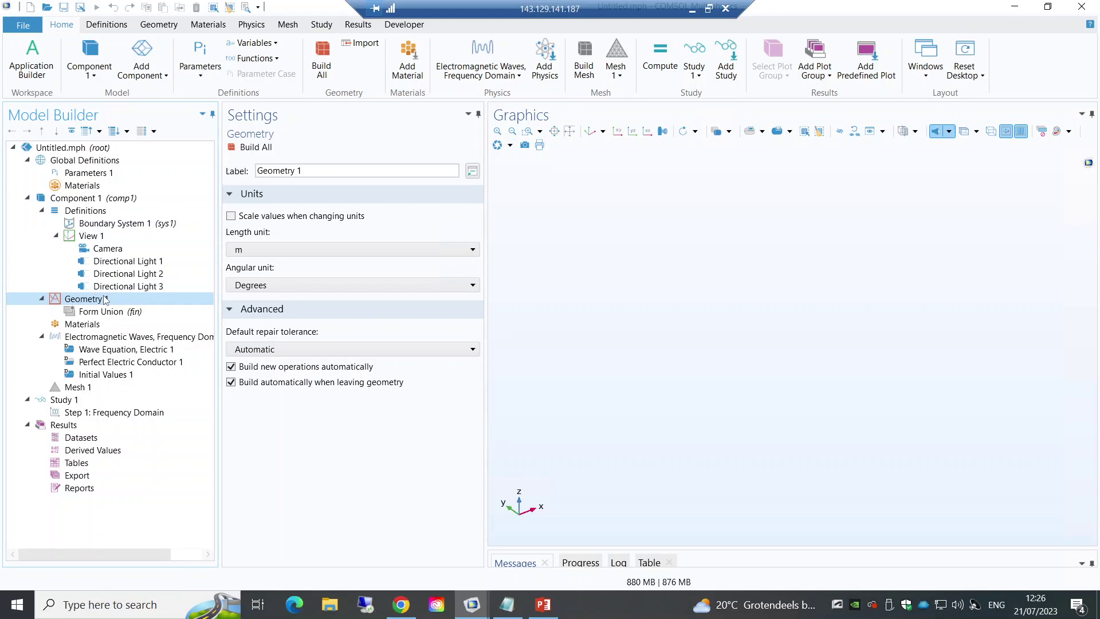
pyautogui.click(78, 325)
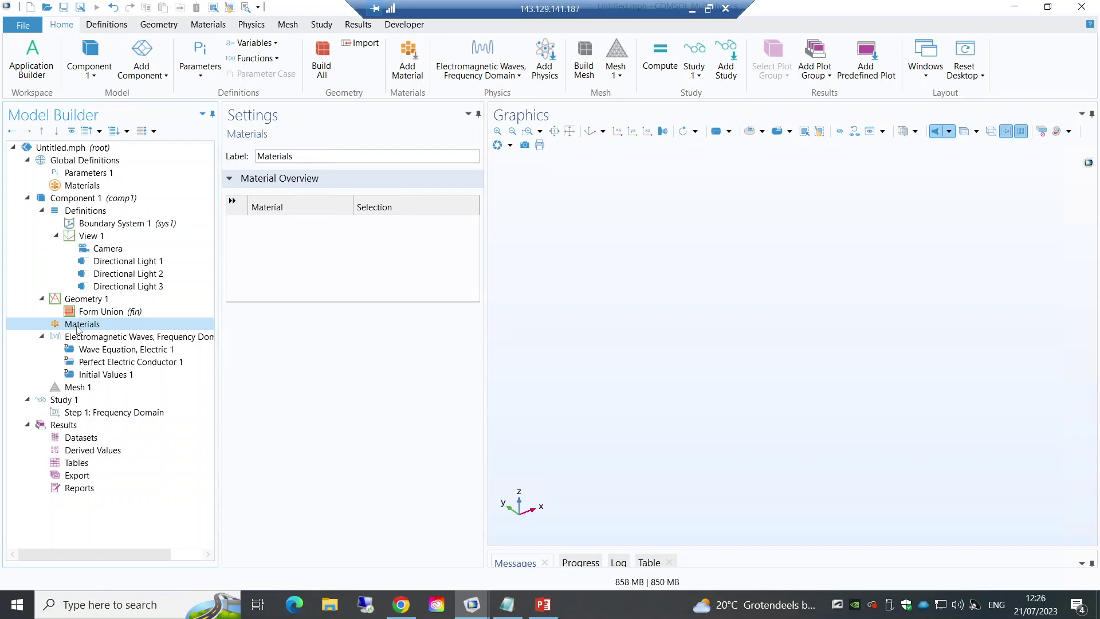
pyautogui.click(90, 338)
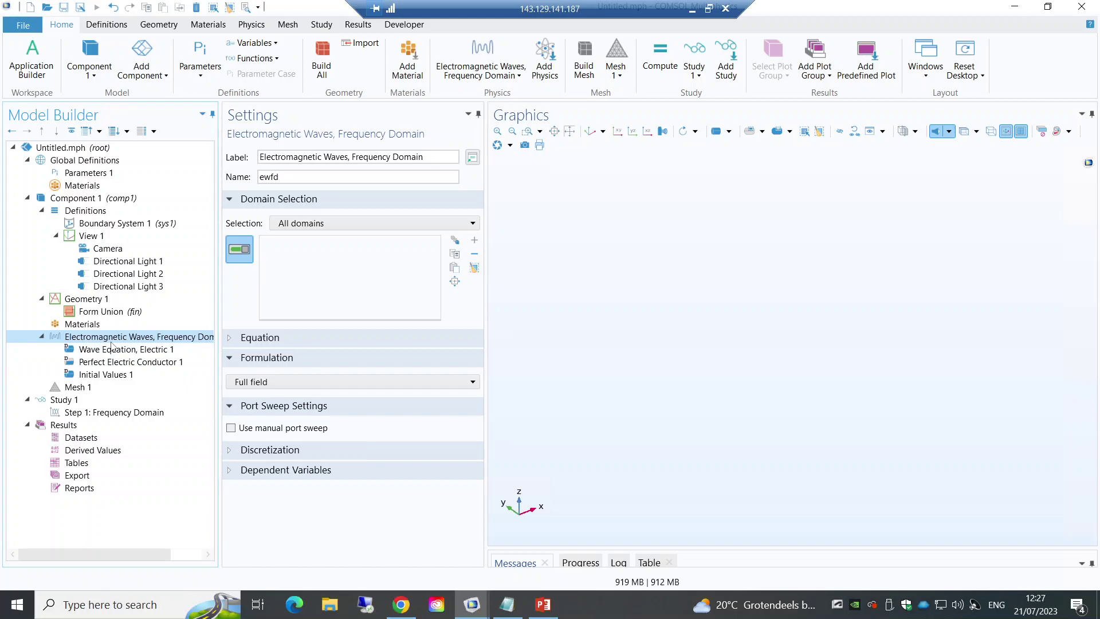
pyautogui.click(82, 389)
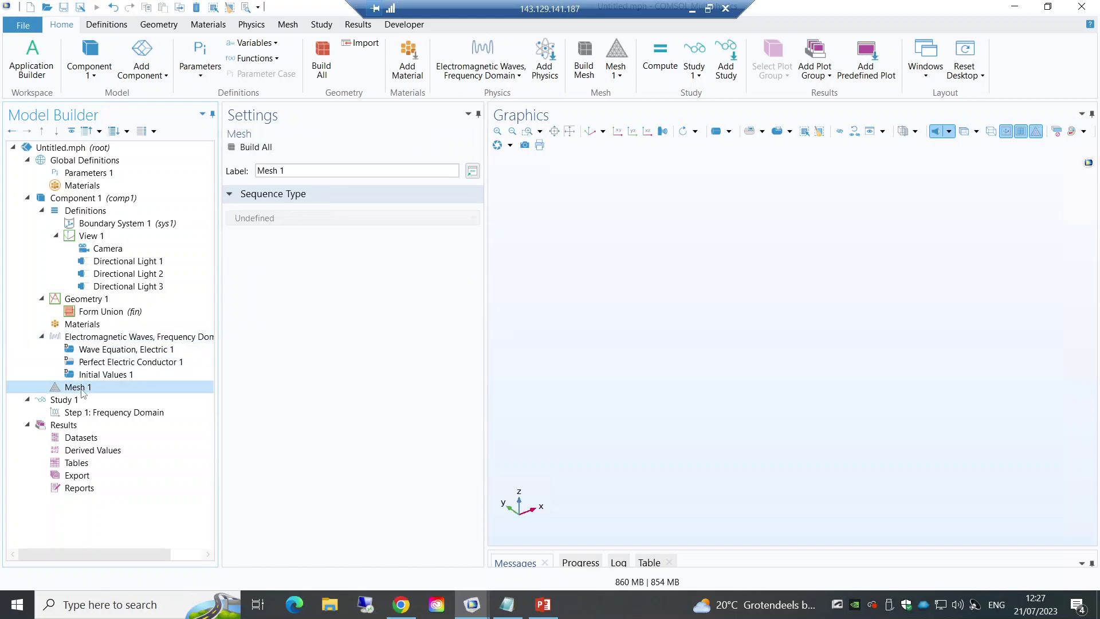
pyautogui.click(84, 401)
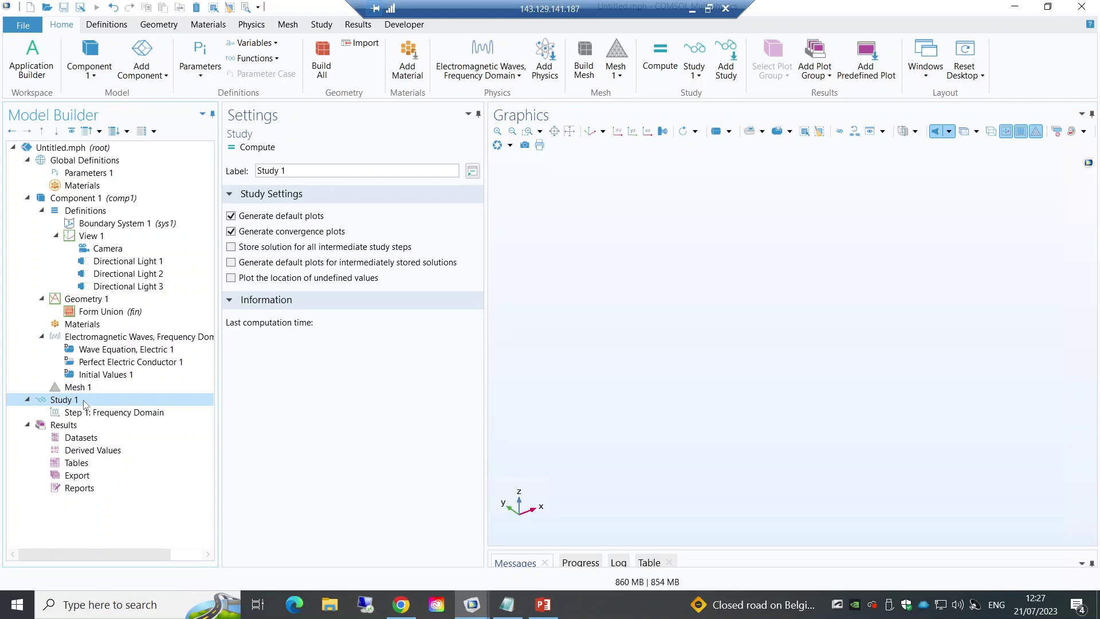
pyautogui.click(107, 303)
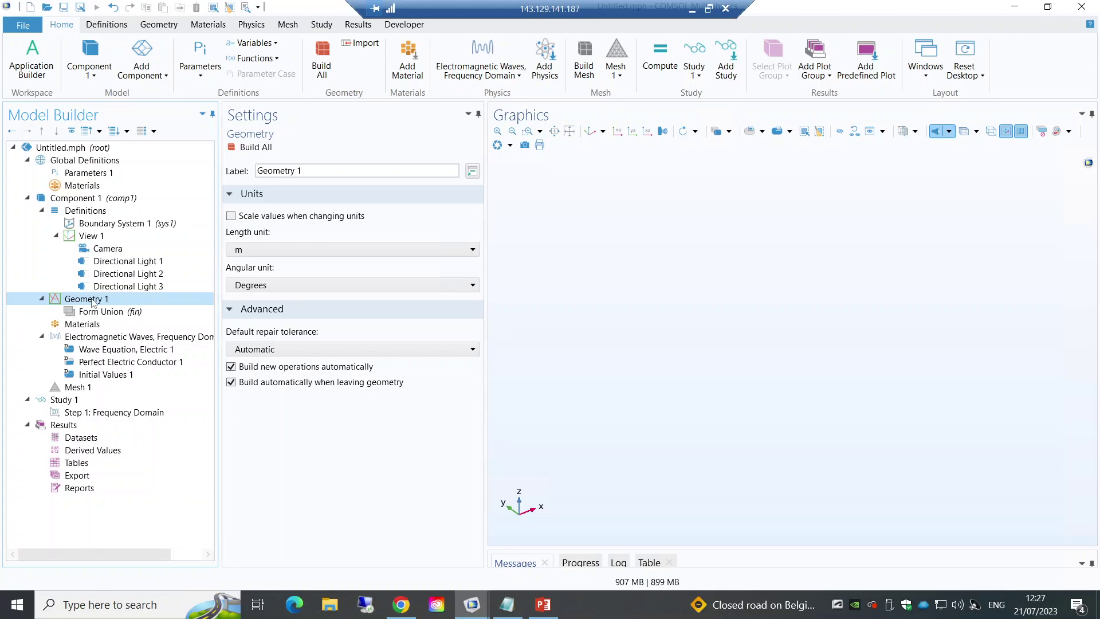
# Step: Define a global parameter named radius with the expression 10 in Parameters 1
pyautogui.click(107, 173)
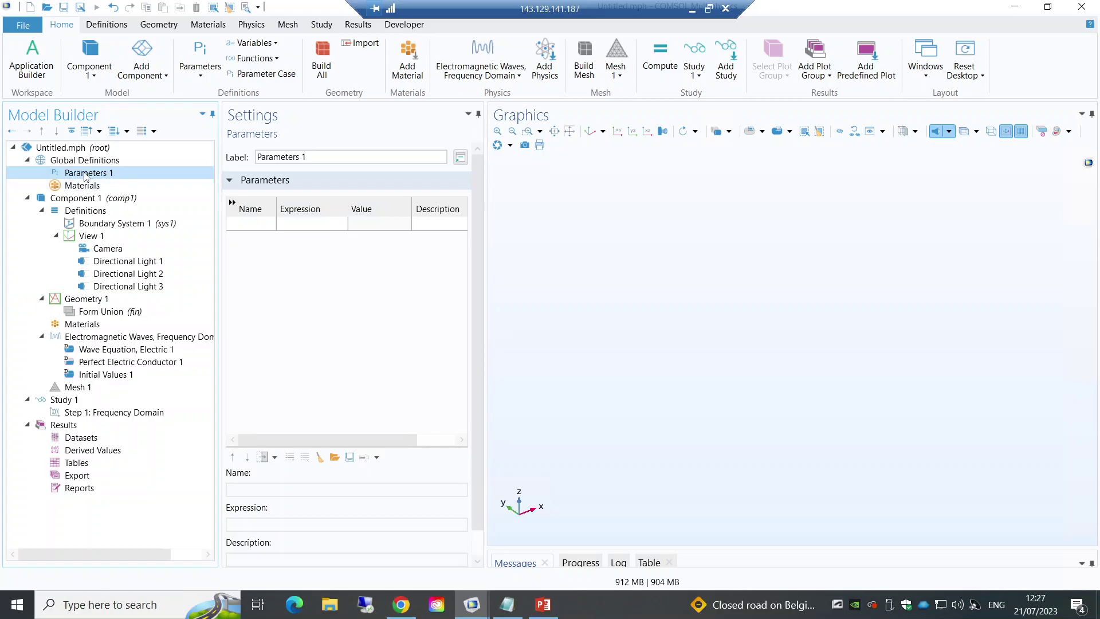
pyautogui.click(250, 222)
pyautogui.write('r')
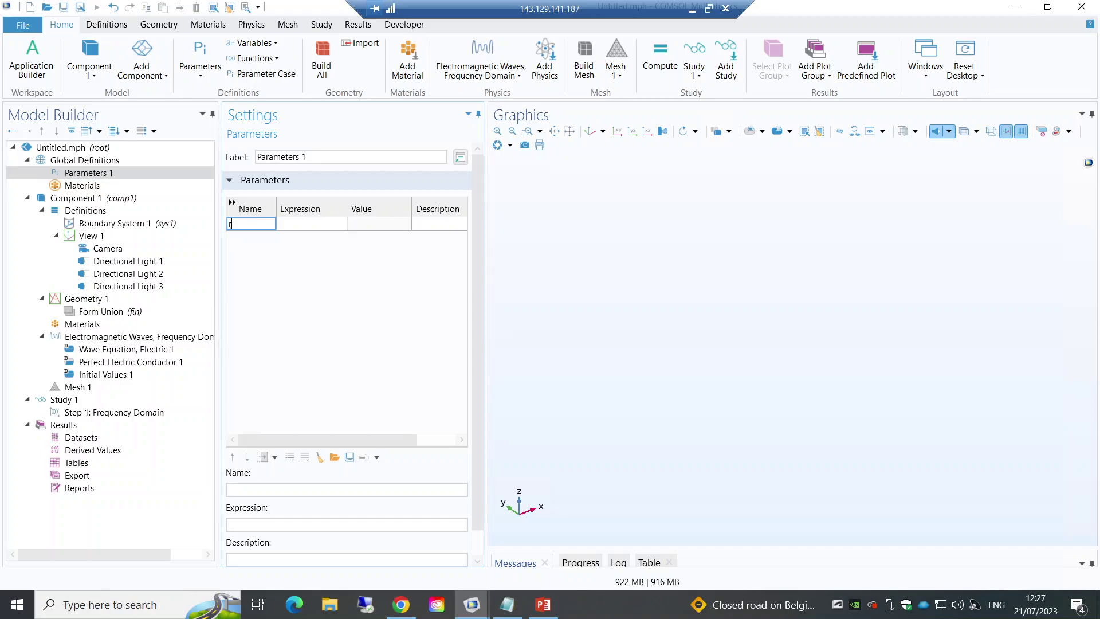
pyautogui.write('adius')
pyautogui.press('Tab')
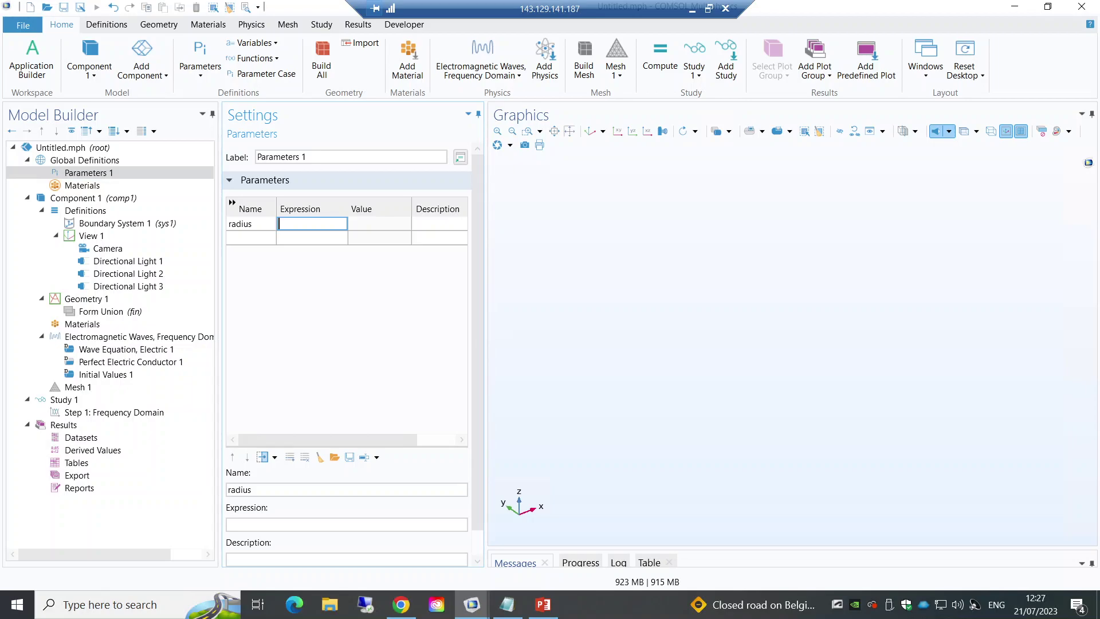
pyautogui.write('10')
pyautogui.press('Return')
# Step: Add the parameters r_PML with the expression 12*radius and t_PML with the expression 3*radius
pyautogui.write('r')
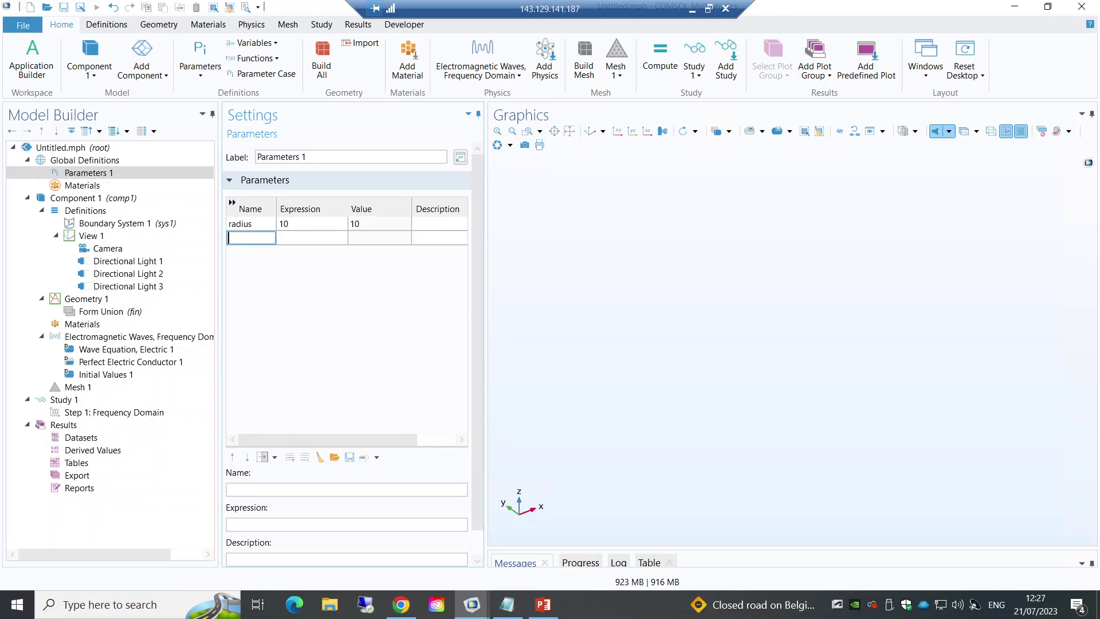
pyautogui.write('_PML')
pyautogui.press('Tab')
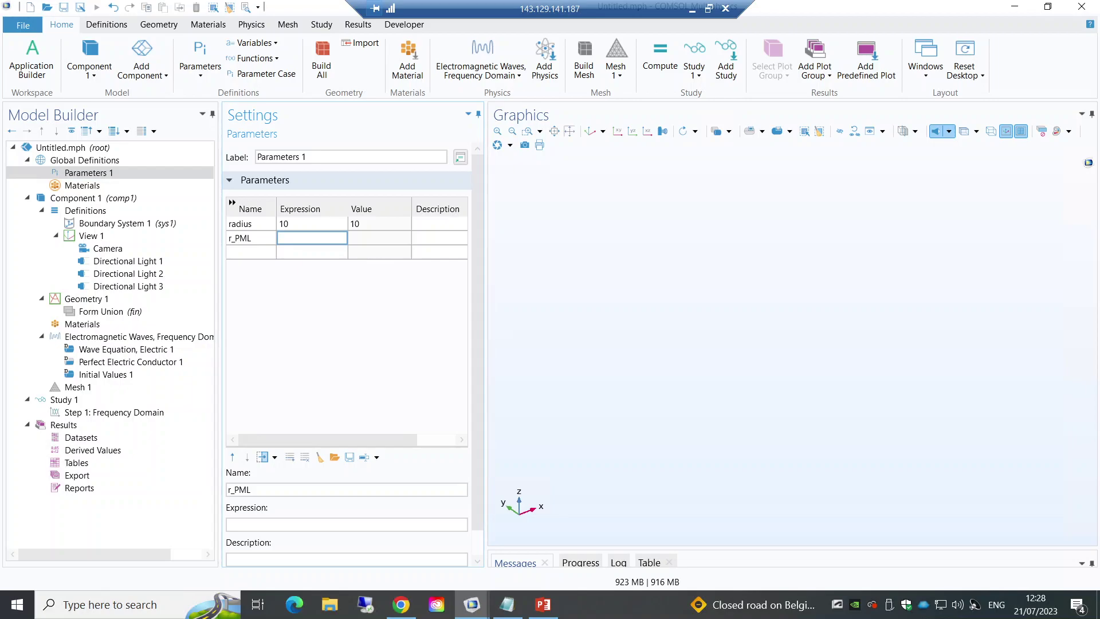
pyautogui.write('12*radius')
pyautogui.click(256, 255)
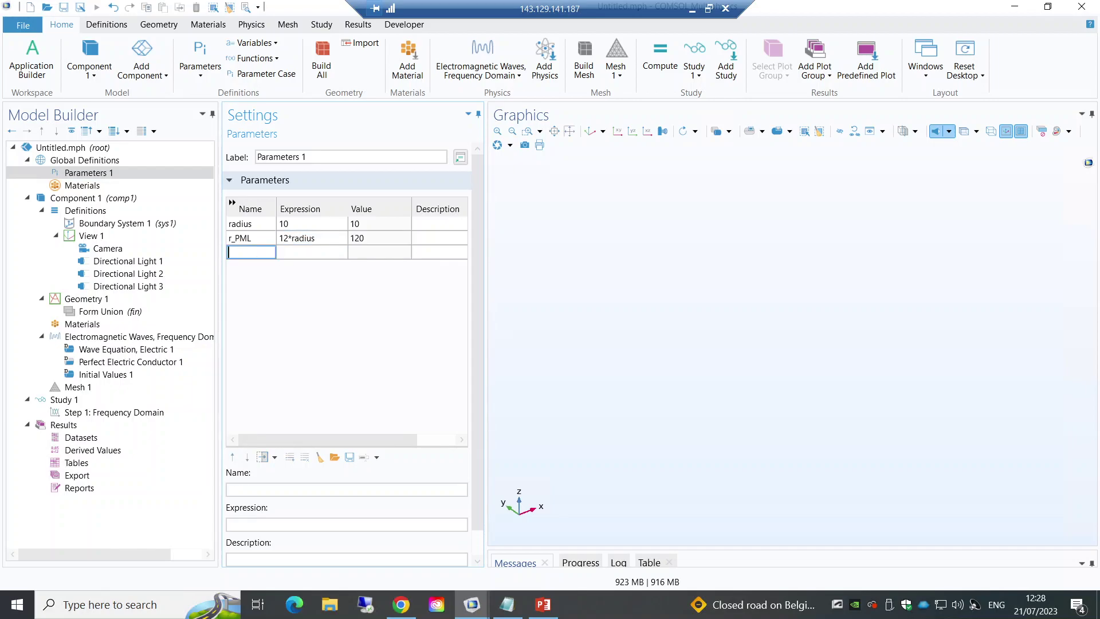
pyautogui.write('t_PML')
pyautogui.press('Tab')
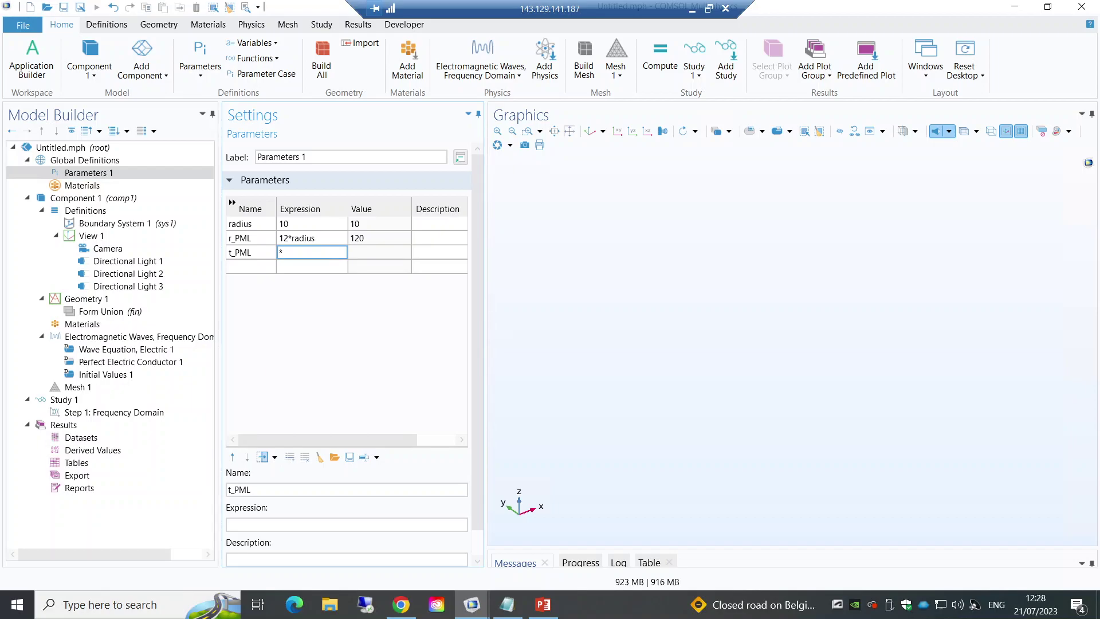
pyautogui.write('3*radius')
# Step: Add a parameter named E0 with the expression 1[V/m] below t_PML
pyautogui.click(255, 270)
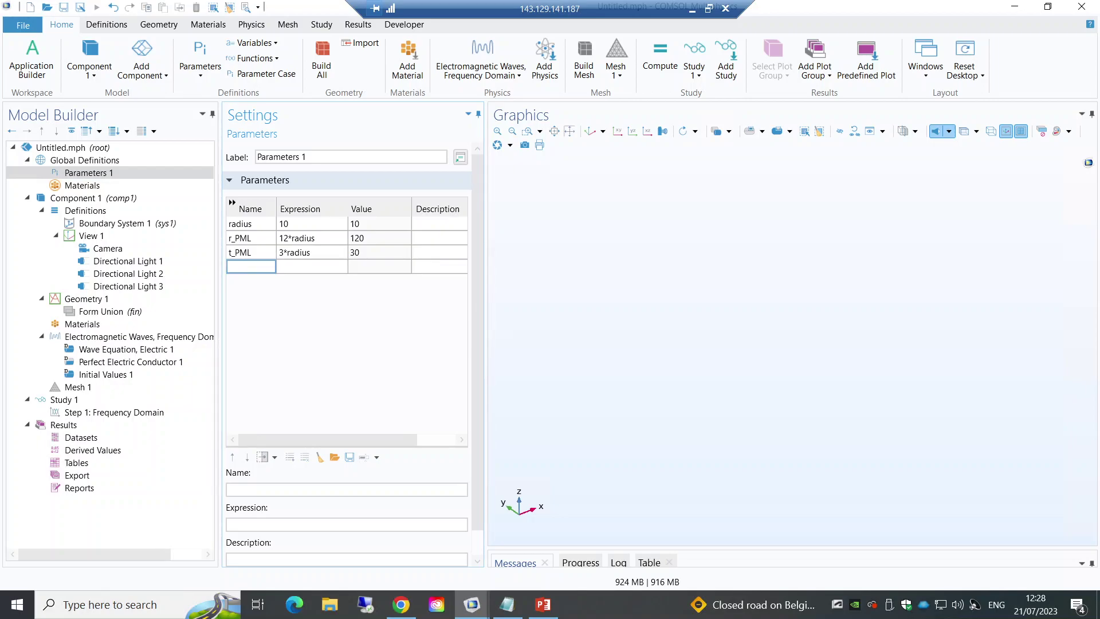
pyautogui.write('E0')
pyautogui.click(292, 270)
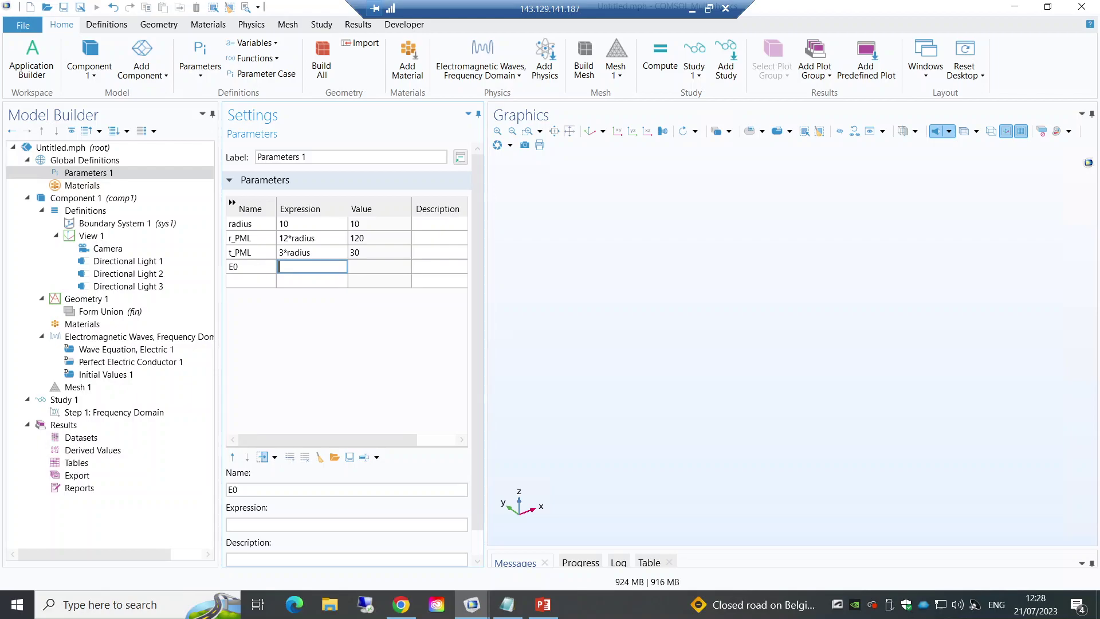
pyautogui.write('1[V/m]')
pyautogui.click(263, 226)
pyautogui.click(259, 239)
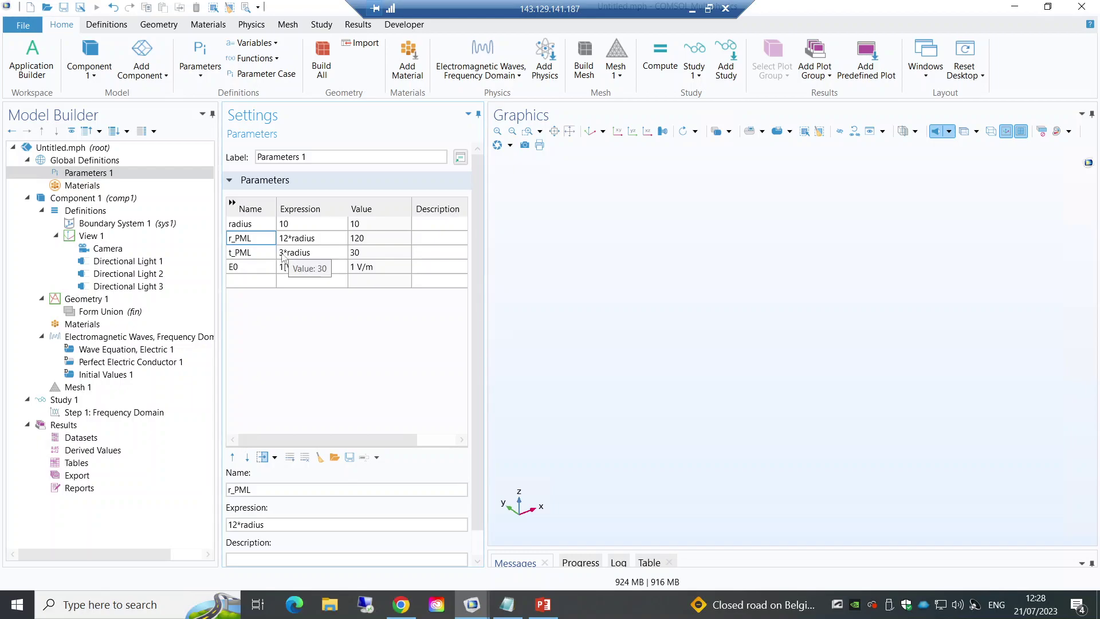
# Step: Add a parameter named lambda with the expression 300 below E0
pyautogui.click(262, 280)
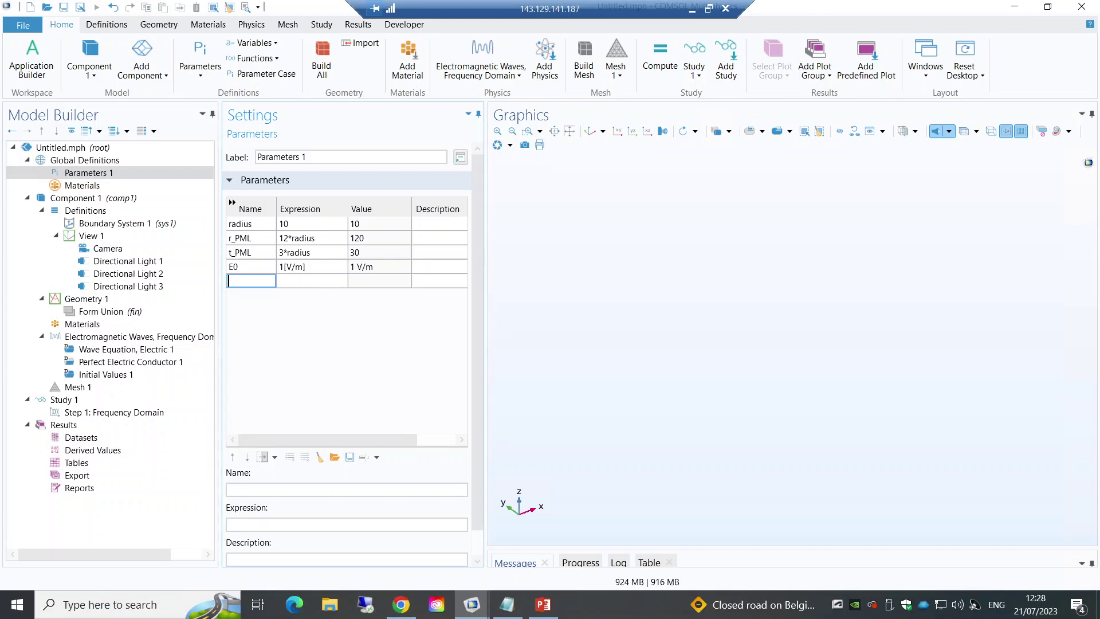
pyautogui.write('lambda')
pyautogui.press('Tab')
pyautogui.write('300')
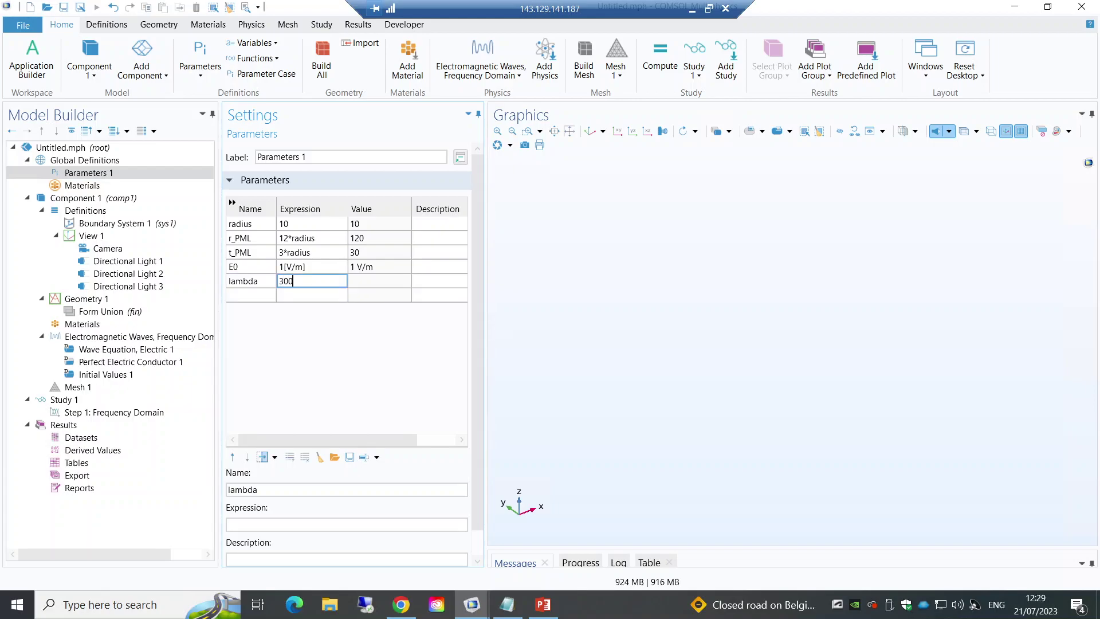
pyautogui.click(253, 294)
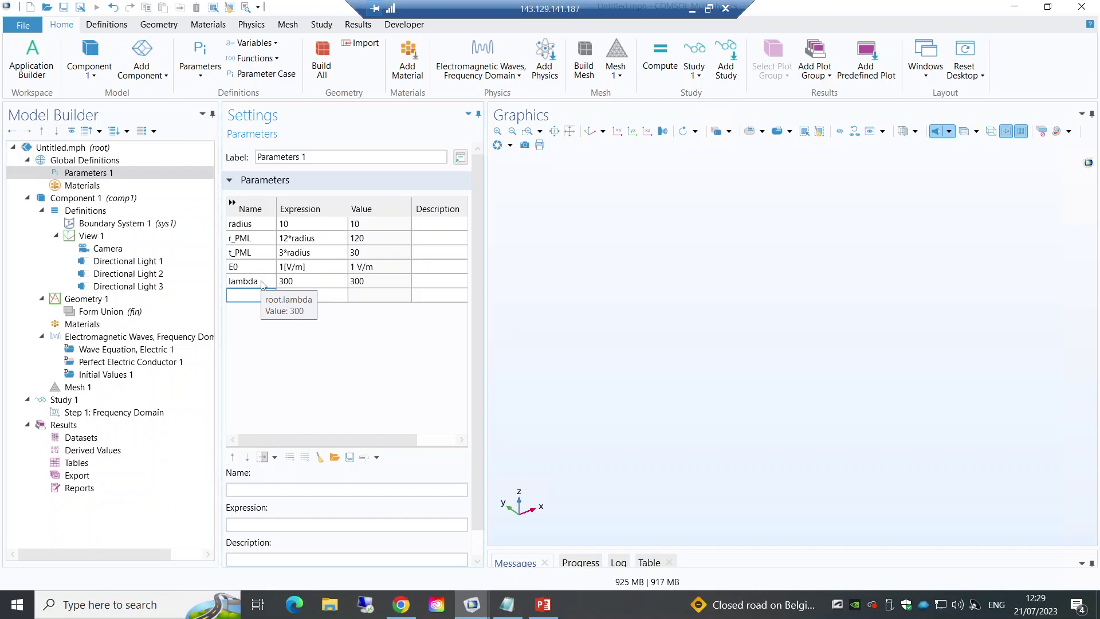
pyautogui.click(261, 282)
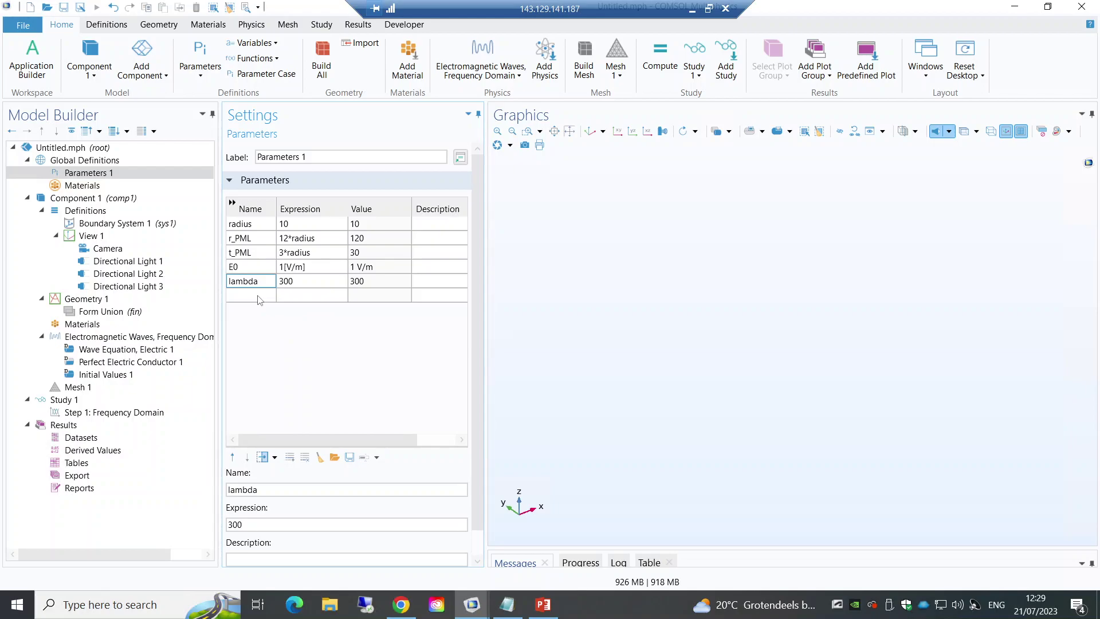
# Step: Add a parameter named sigma_geometry in the empty row below lambda
pyautogui.click(258, 296)
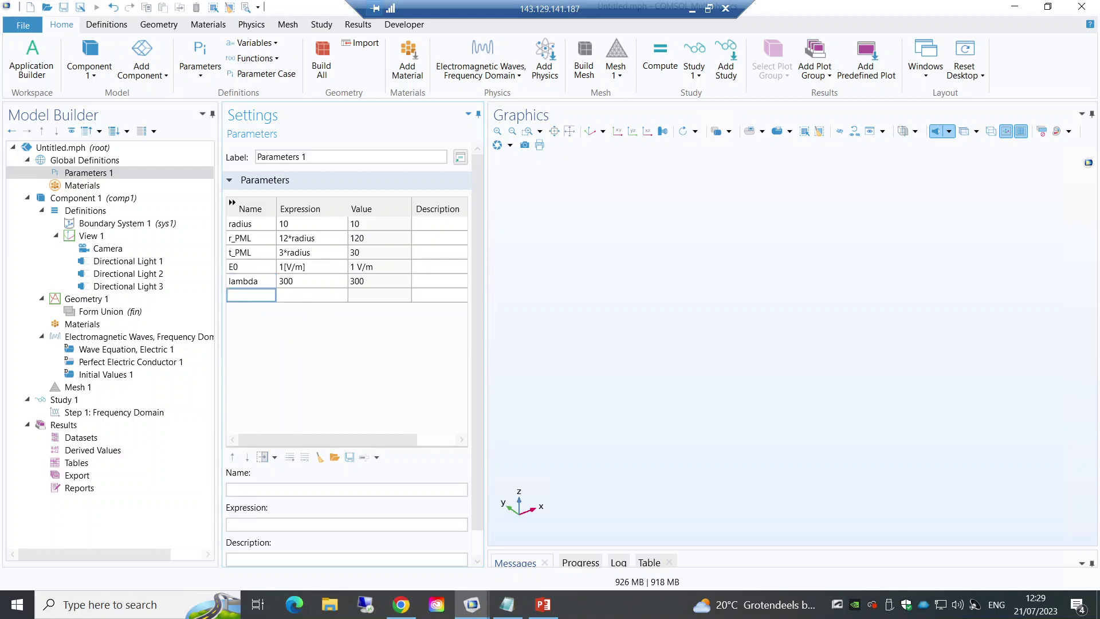
pyautogui.write('sigma')
pyautogui.write('_geo')
pyautogui.write('metry')
pyautogui.press('Return')
# Step: Switch to the Notepad file of formulas and copy the expression pi*(radius[nm])^2
pyautogui.click(462, 608)
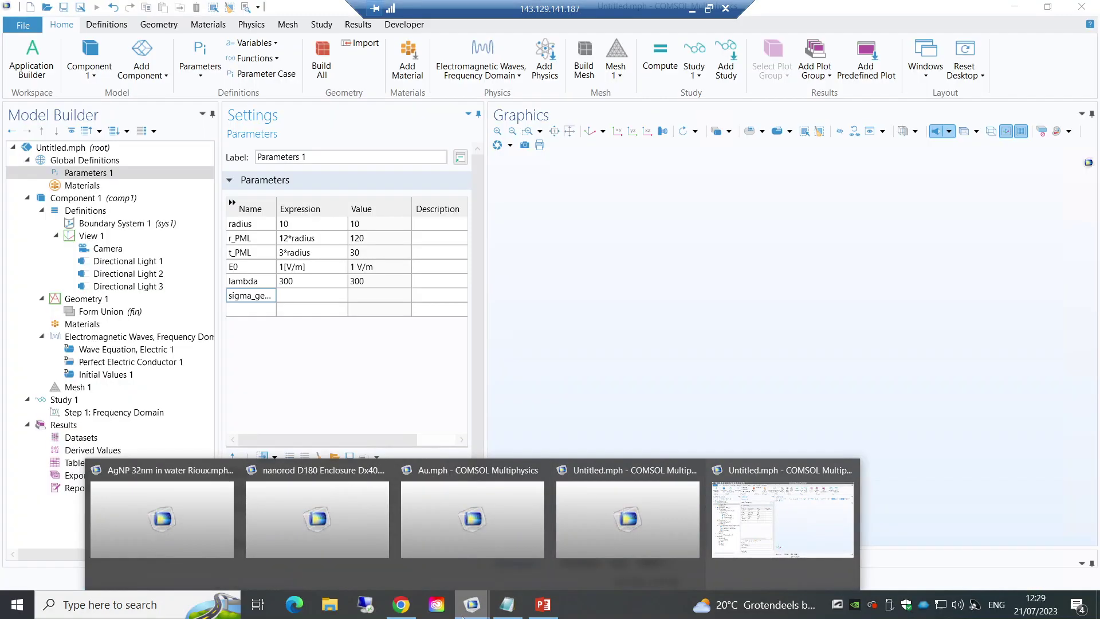
pyautogui.click(508, 604)
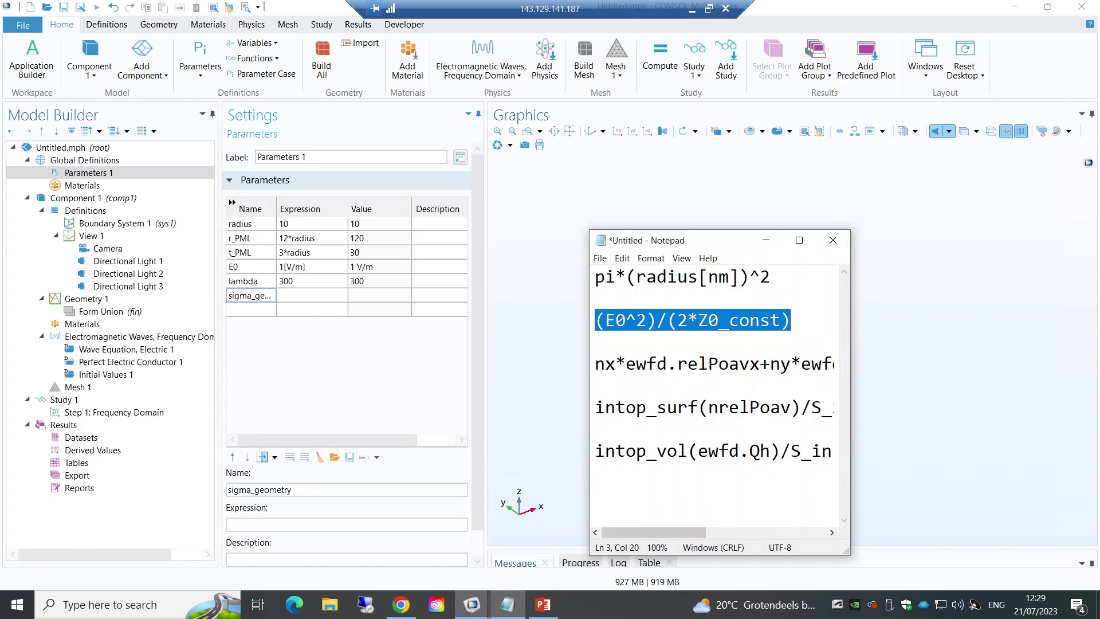
pyautogui.click(709, 277)
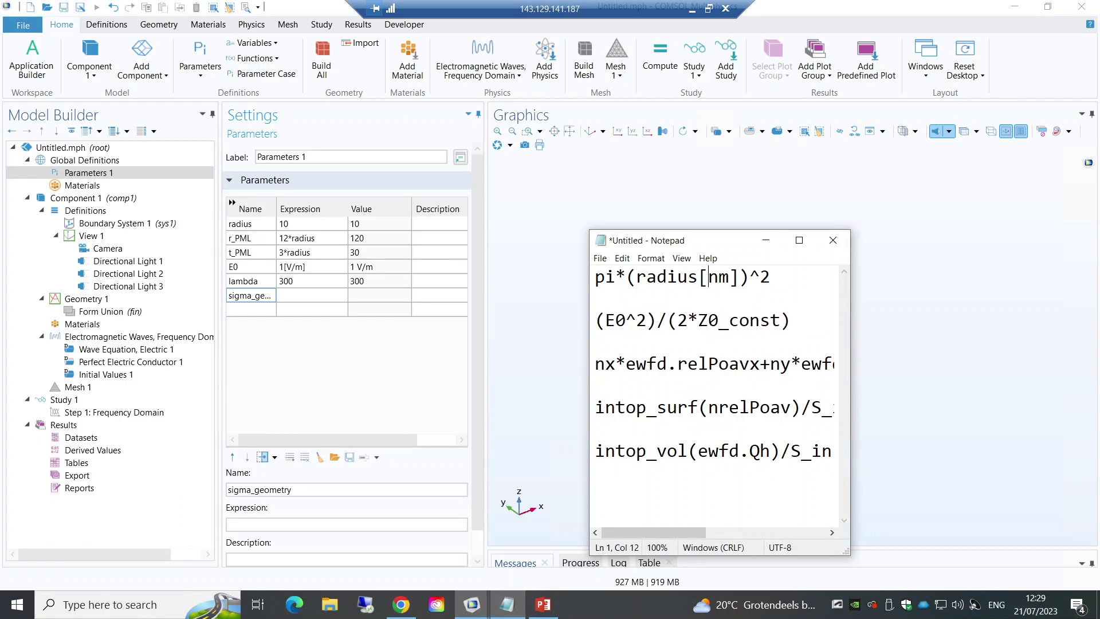
pyautogui.moveTo(770, 277); pyautogui.dragTo(595, 276)
pyautogui.hotkey('ctrl', 'c')
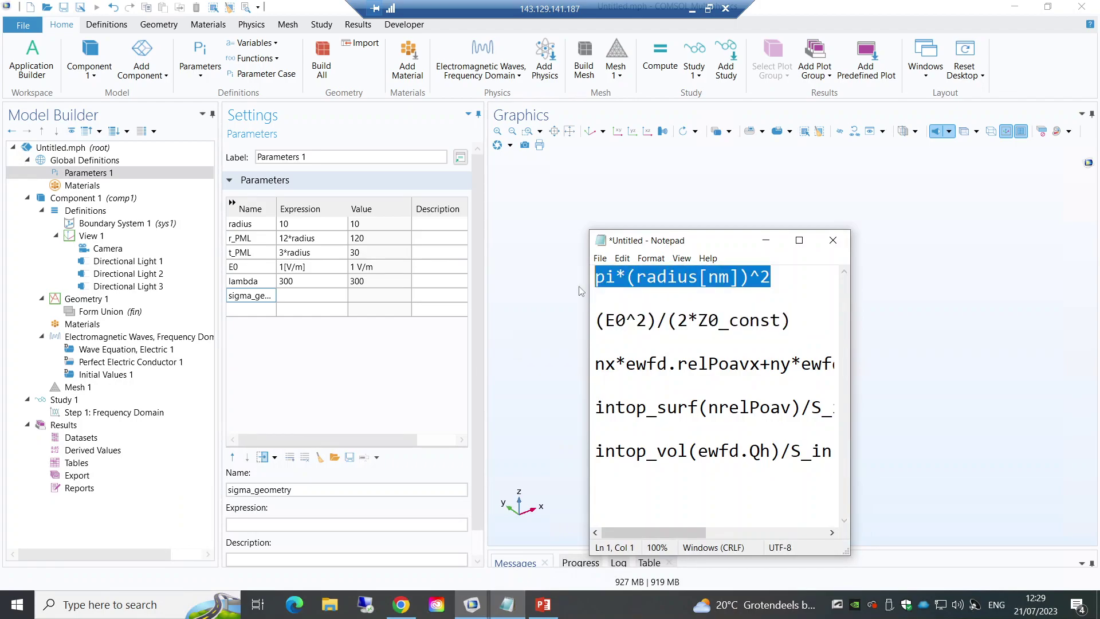
# Step: Back in the COMSOL parameters table, set the expression of sigma_geometry to the copied pi*(radius[nm])^2
pyautogui.click(330, 295)
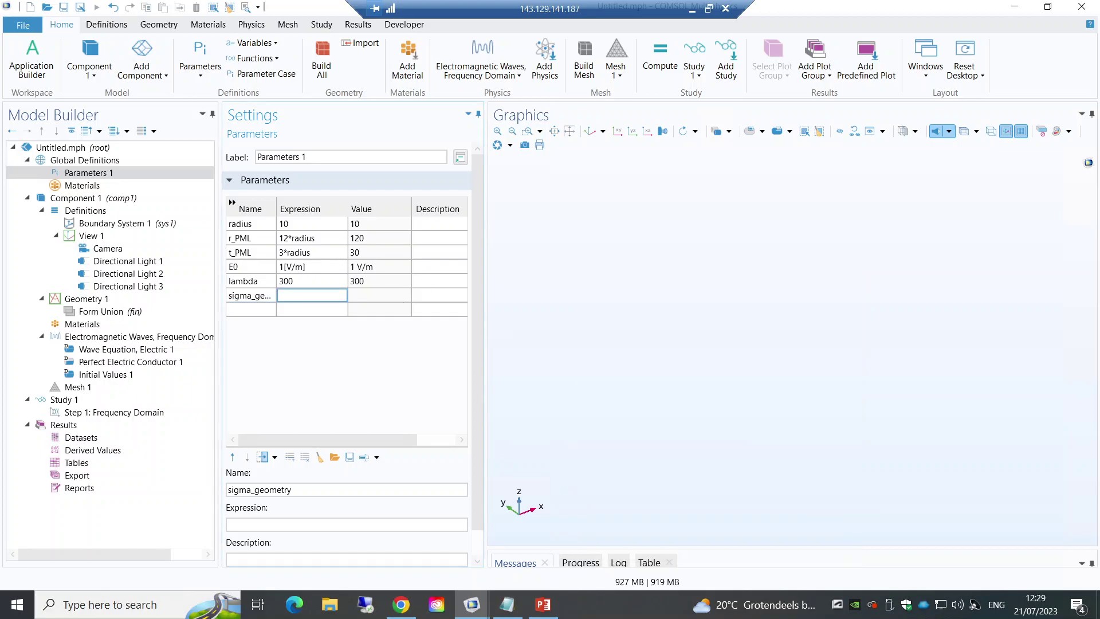
pyautogui.hotkey('ctrl', 'v')
pyautogui.click(261, 310)
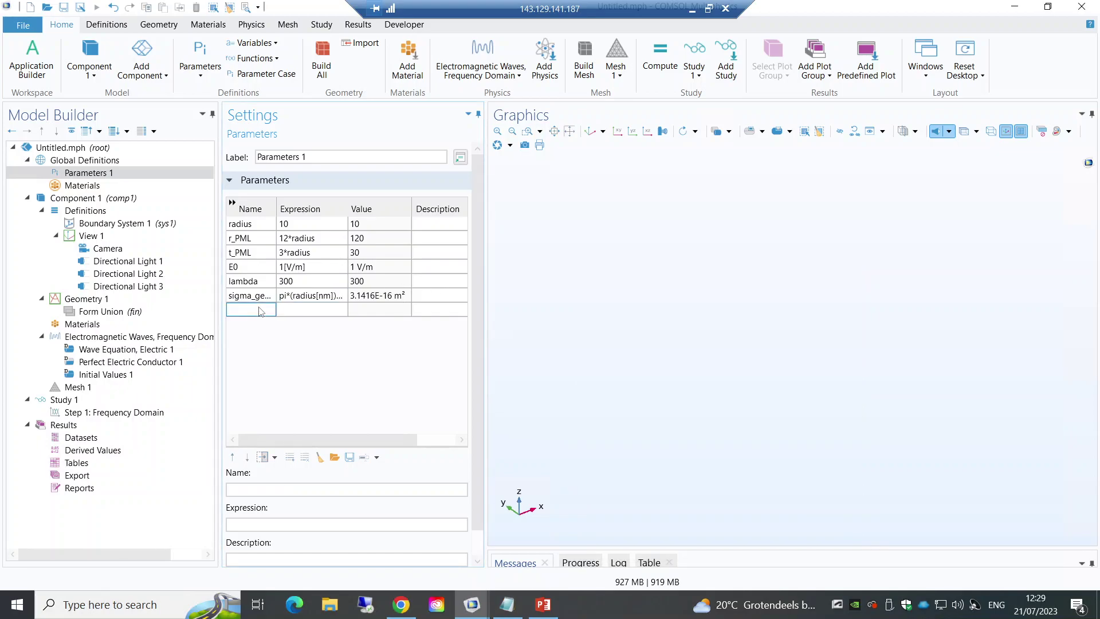
# Step: Add a parameter named S_in in the empty row below sigma_geometry
pyautogui.click(260, 310)
pyautogui.write('S-')
pyautogui.click(313, 309)
# Step: Switch to the Notepad file of formulas and copy the expression (E0^2)/(2*Z0_const)
pyautogui.click(507, 604)
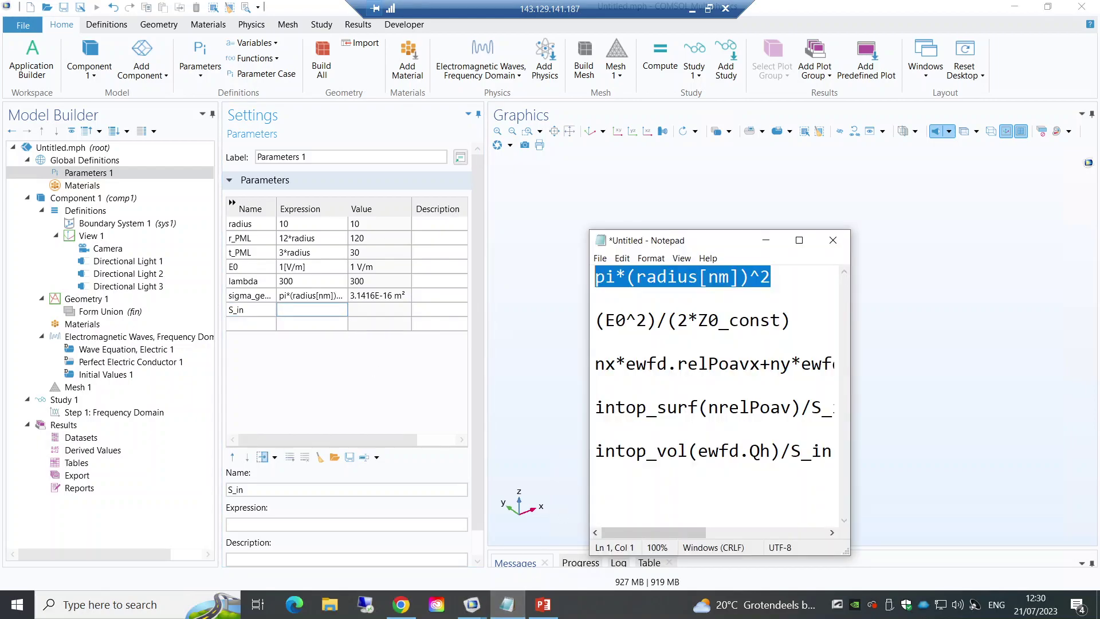
pyautogui.press('Down')
pyautogui.press('Down')
pyautogui.press('End')
pyautogui.hotkey('shift', 'Left')
pyautogui.hotkey('shift', 'Left')
pyautogui.hotkey('shift', 'Left')
pyautogui.hotkey('shift', 'Left')
pyautogui.hotkey('shift', 'Left')
pyautogui.hotkey('shift', 'Left')
pyautogui.hotkey('shift', 'Left')
pyautogui.hotkey('shift', 'Left')
pyautogui.hotkey('shift', 'Left')
pyautogui.hotkey('shift', 'Left')
pyautogui.hotkey('shift', 'Left')
pyautogui.hotkey('shift', 'Left')
pyautogui.hotkey('shift', 'Left')
pyautogui.hotkey('shift', 'Left')
pyautogui.hotkey('shift', 'Left')
pyautogui.hotkey('shift', 'Left')
pyautogui.hotkey('shift', 'Left')
pyautogui.hotkey('shift', 'Left')
pyautogui.hotkey('shift', 'Left')
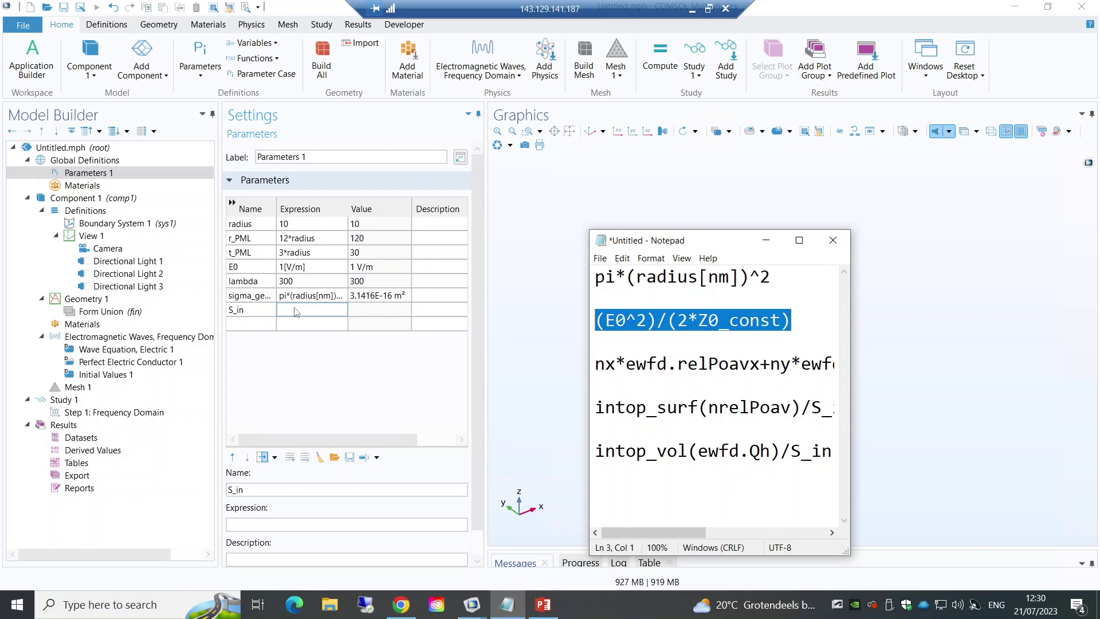
# Step: Switch back to COMSOL and paste (E0^2)/(2*Z0_const) as the expression of S_in
pyautogui.hotkey('alt', 'Tab')
pyautogui.hotkey('ctrl', 'v')
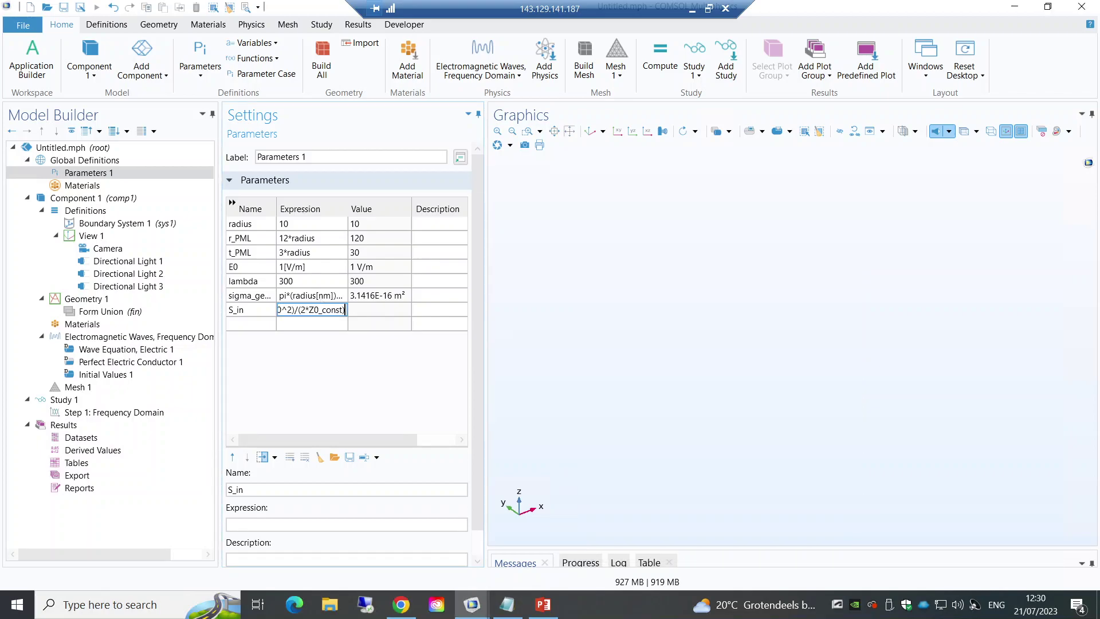
pyautogui.click(307, 324)
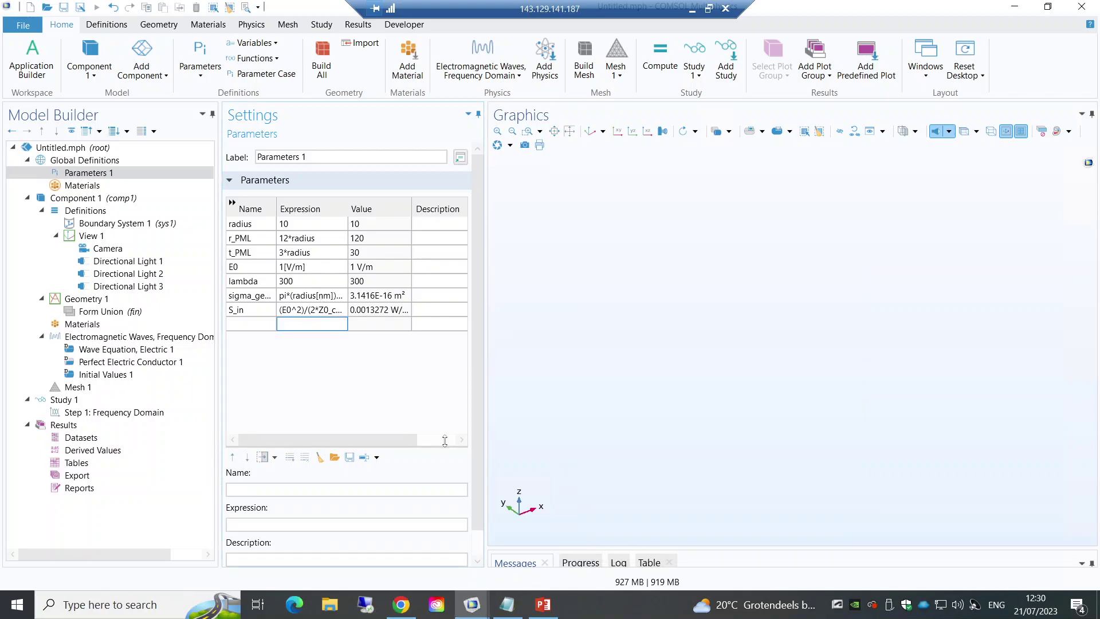
# Step: Try the value 16 for the radius parameter and restore it to 10
pyautogui.click(289, 224)
pyautogui.write('16')
pyautogui.press('Return')
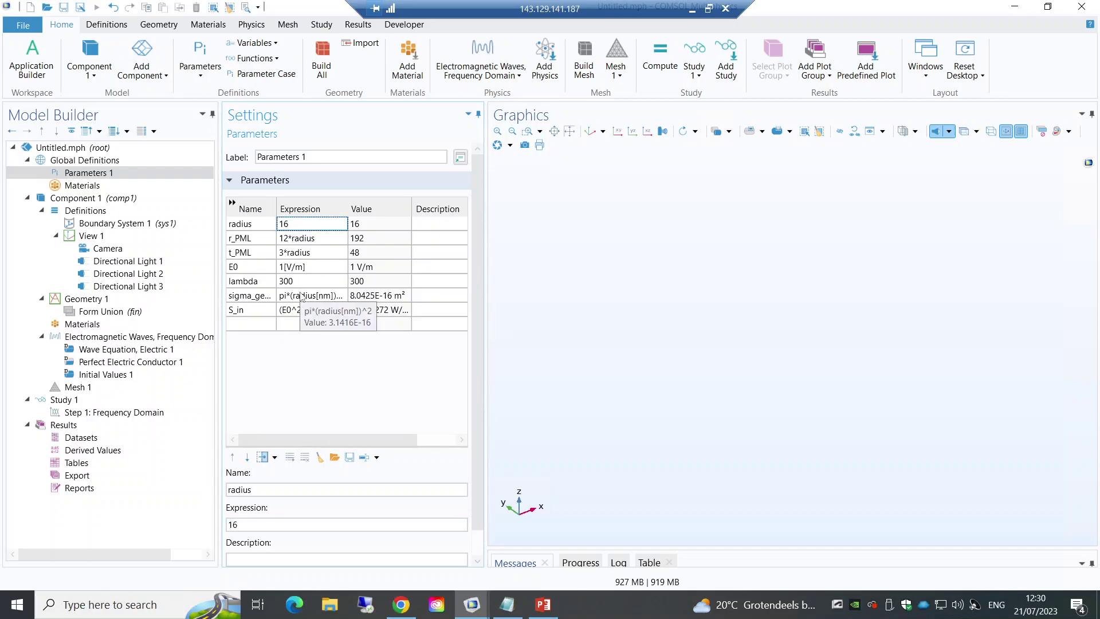
pyautogui.click(302, 225)
pyautogui.write('10')
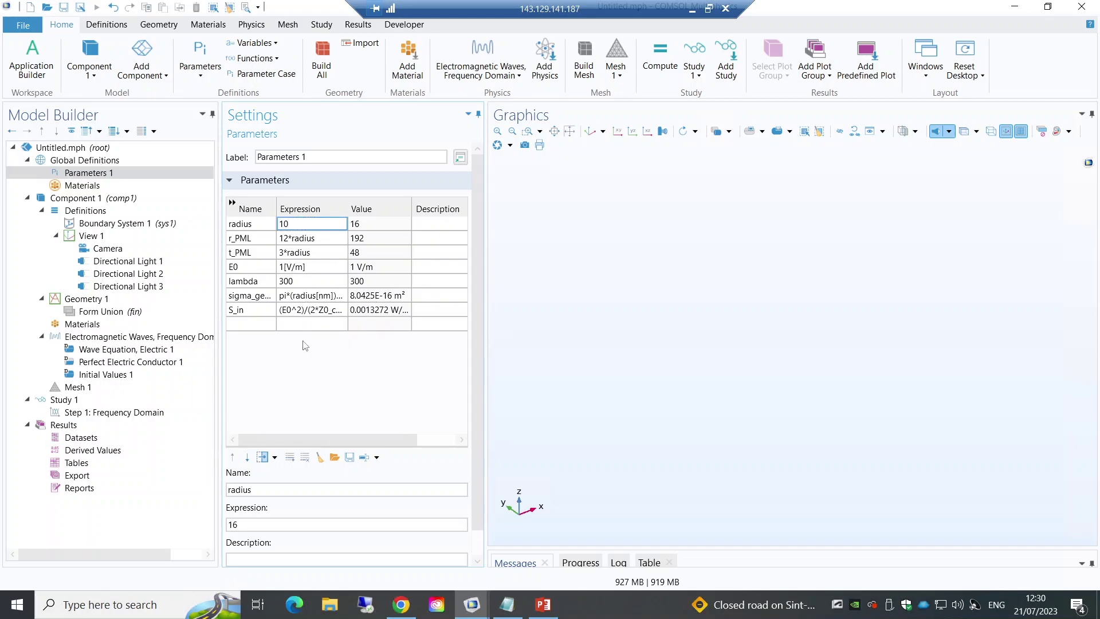
pyautogui.press('Return')
# Step: Review the sigma_geometry and S_in expressions and check how the geometric cross-section parameter is named in the AgNP 32nm in water Rioux model
pyautogui.click(304, 295)
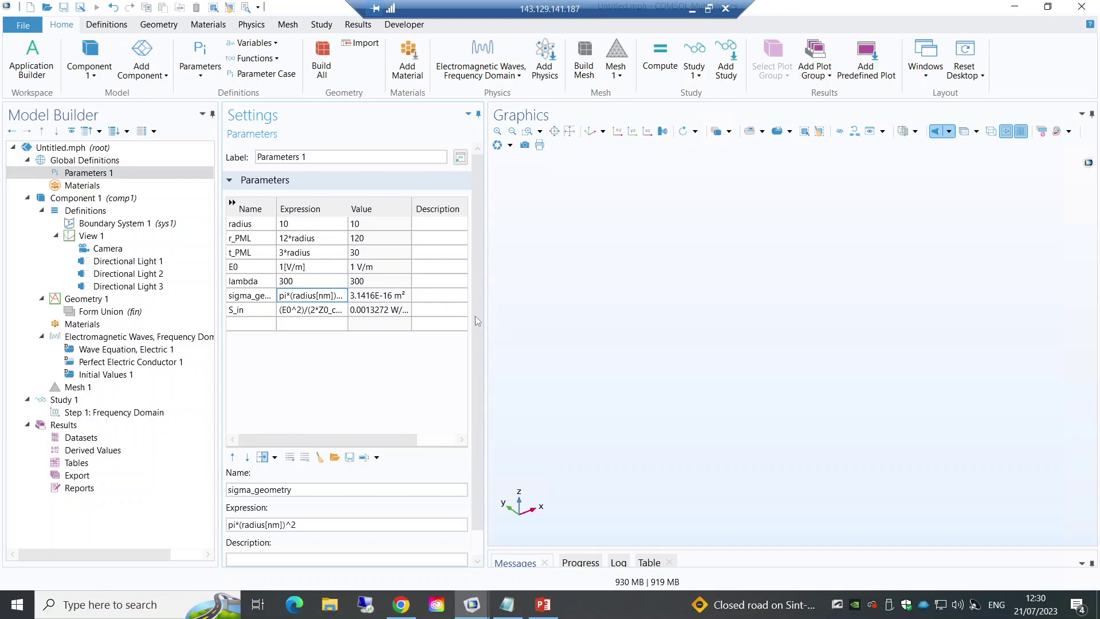
pyautogui.moveTo(480, 315); pyautogui.dragTo(480, 359)
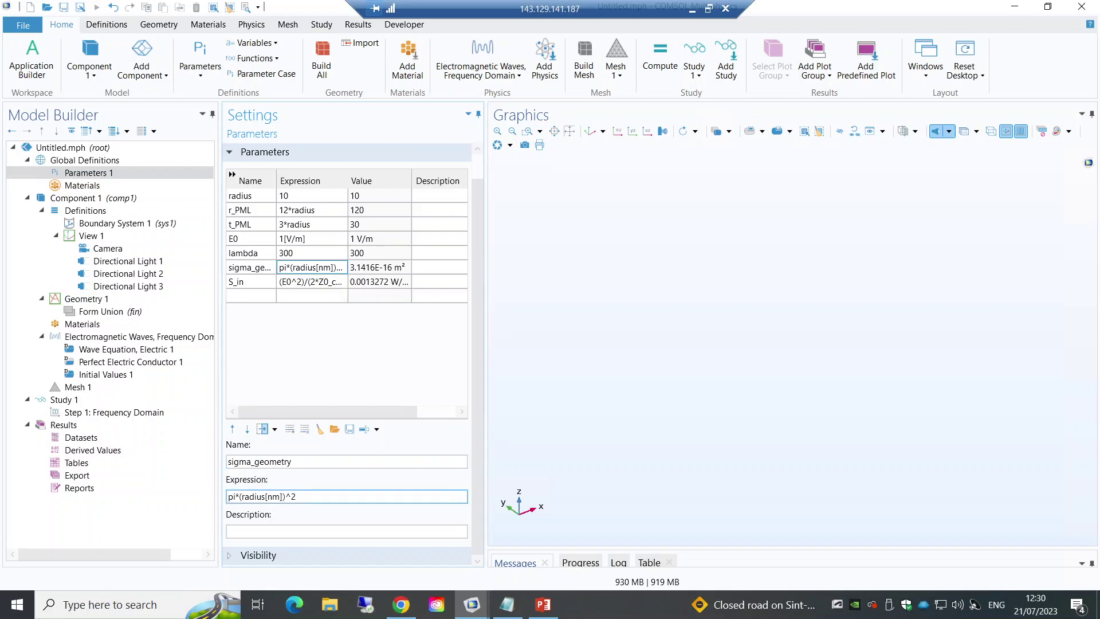
pyautogui.click(250, 282)
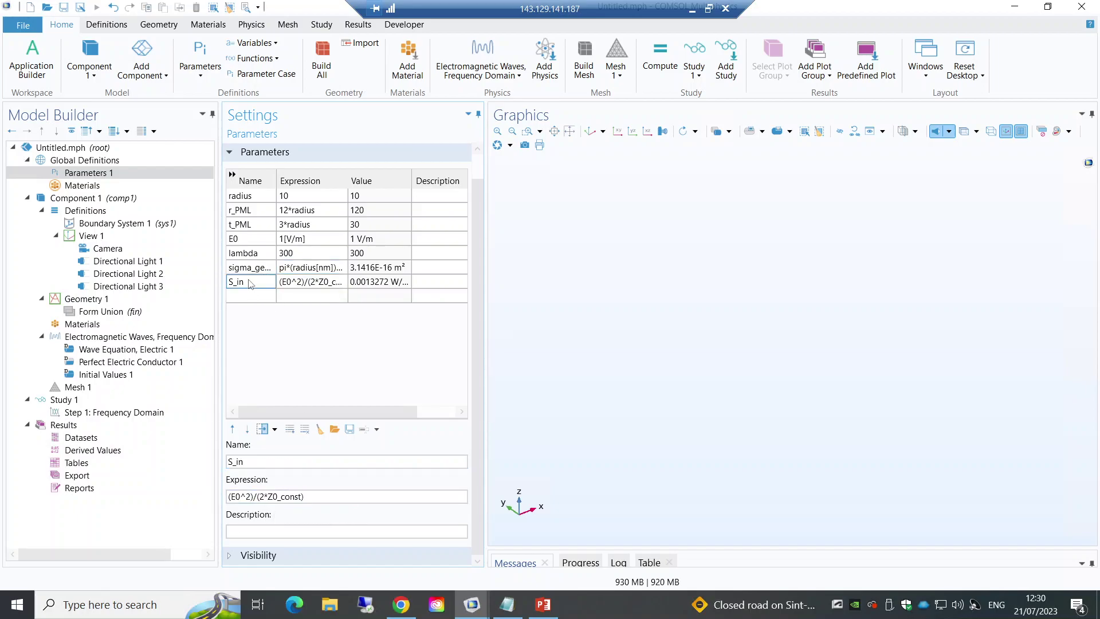
pyautogui.click(296, 283)
pyautogui.moveTo(481, 603)
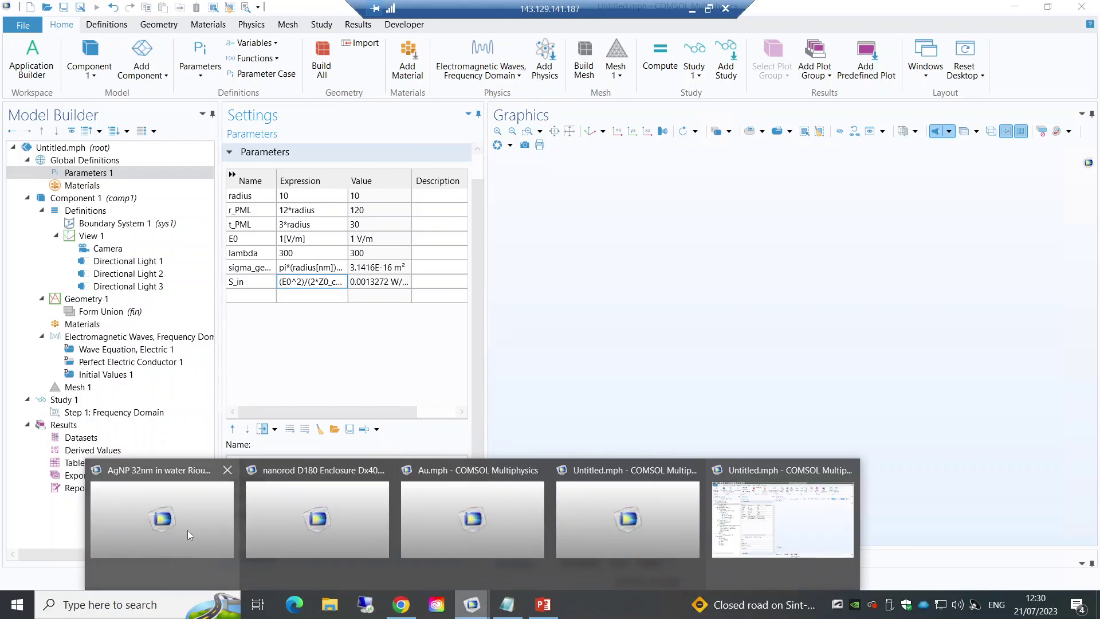
pyautogui.click(162, 513)
pyautogui.click(133, 175)
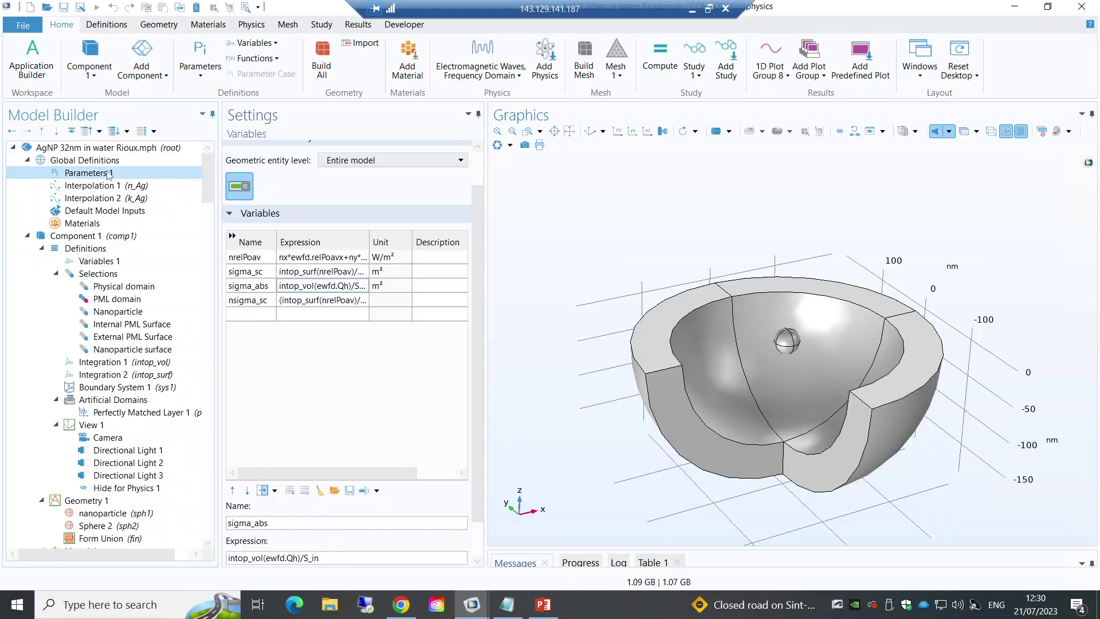
pyautogui.click(261, 338)
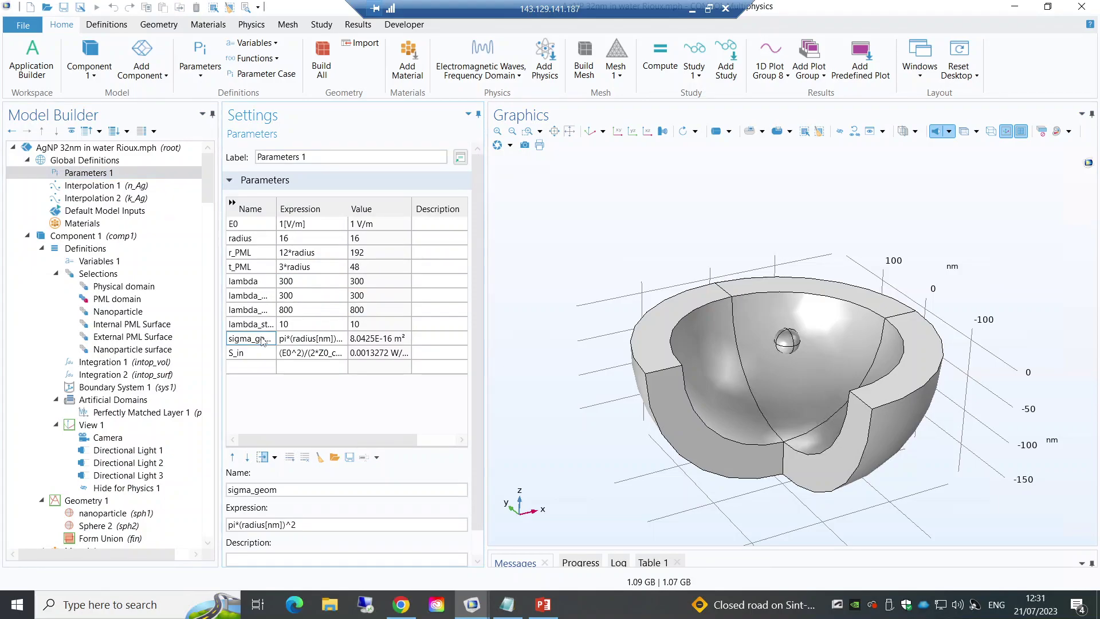
pyautogui.click(255, 490)
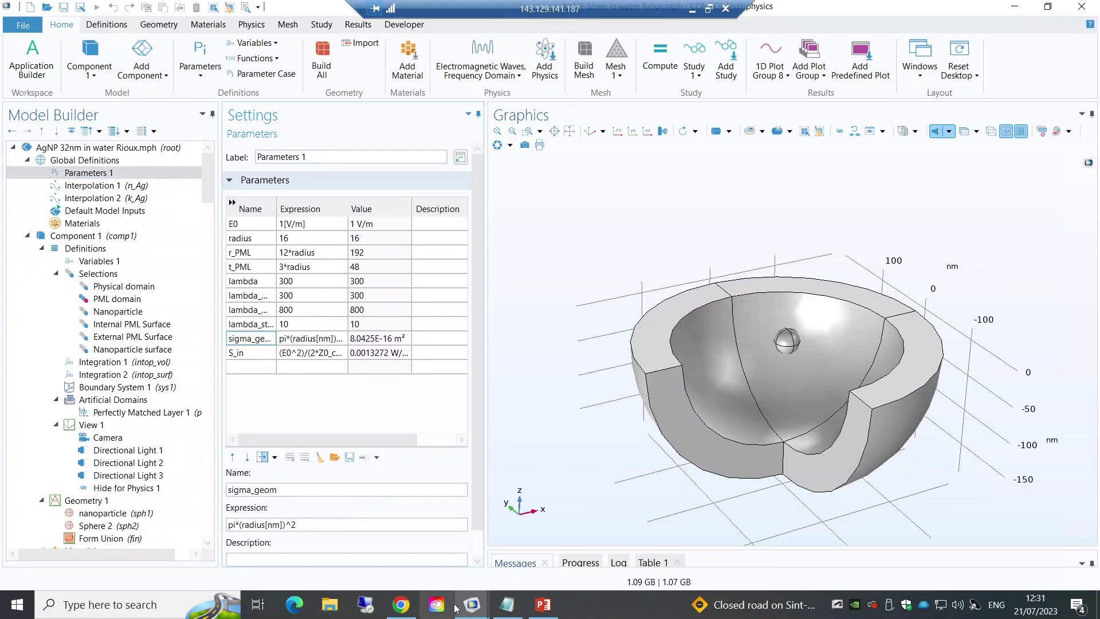
# Step: Return to the untitled model and rename the sigma_geometry parameter to sigma_geom
pyautogui.moveTo(472, 605)
pyautogui.click(747, 528)
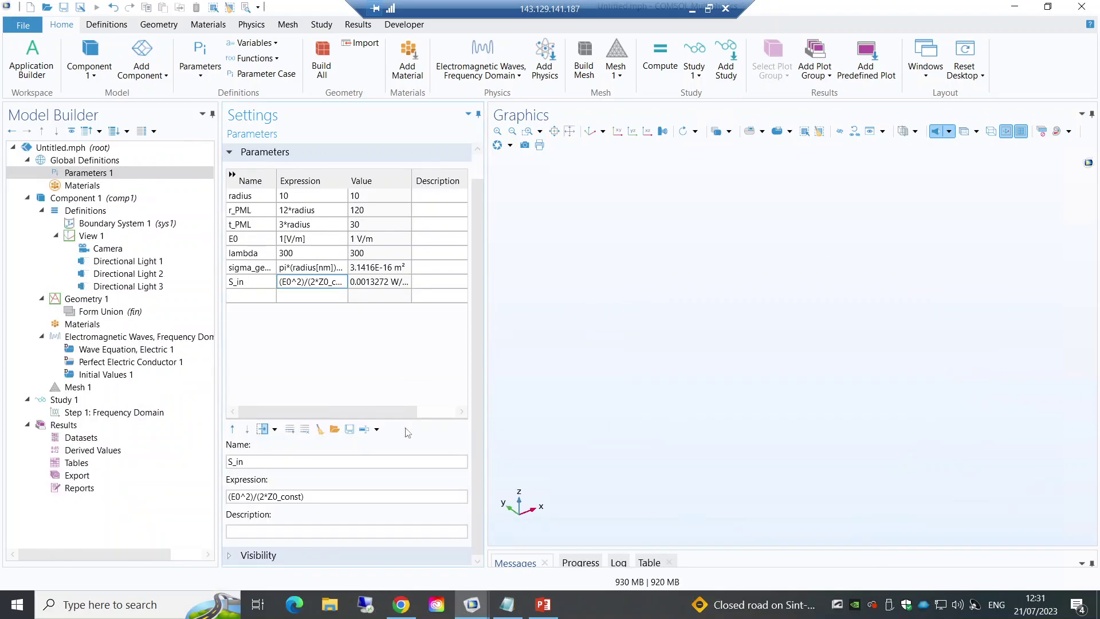
pyautogui.click(259, 267)
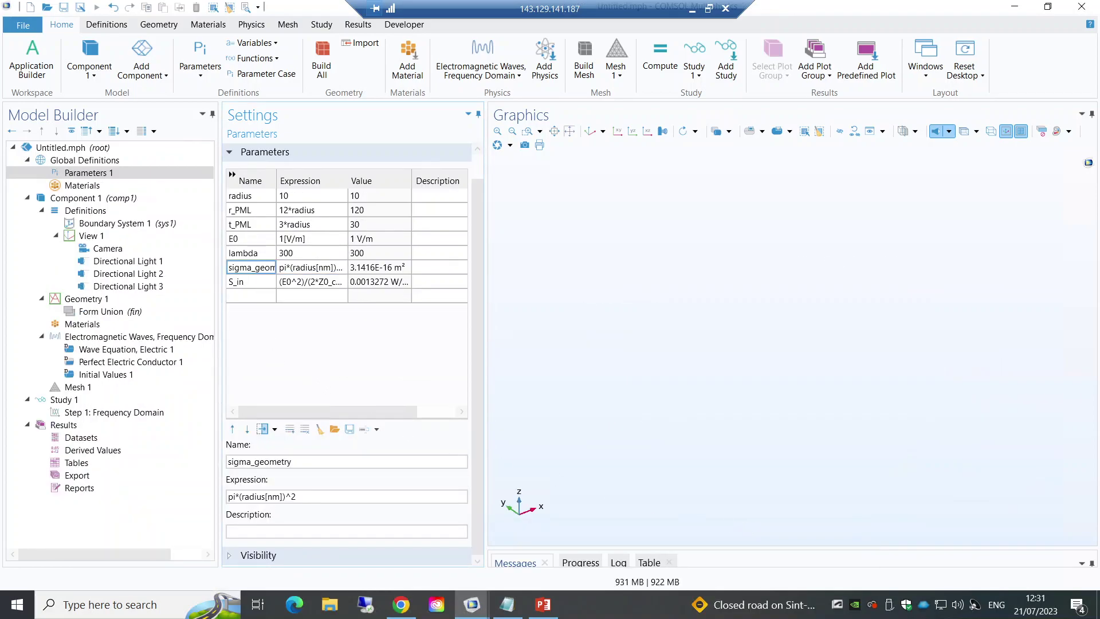
pyautogui.hotkey('ctrl', 'a')
pyautogui.press('End')
pyautogui.press('BackSpace')
pyautogui.press('BackSpace')
pyautogui.press('BackSpace')
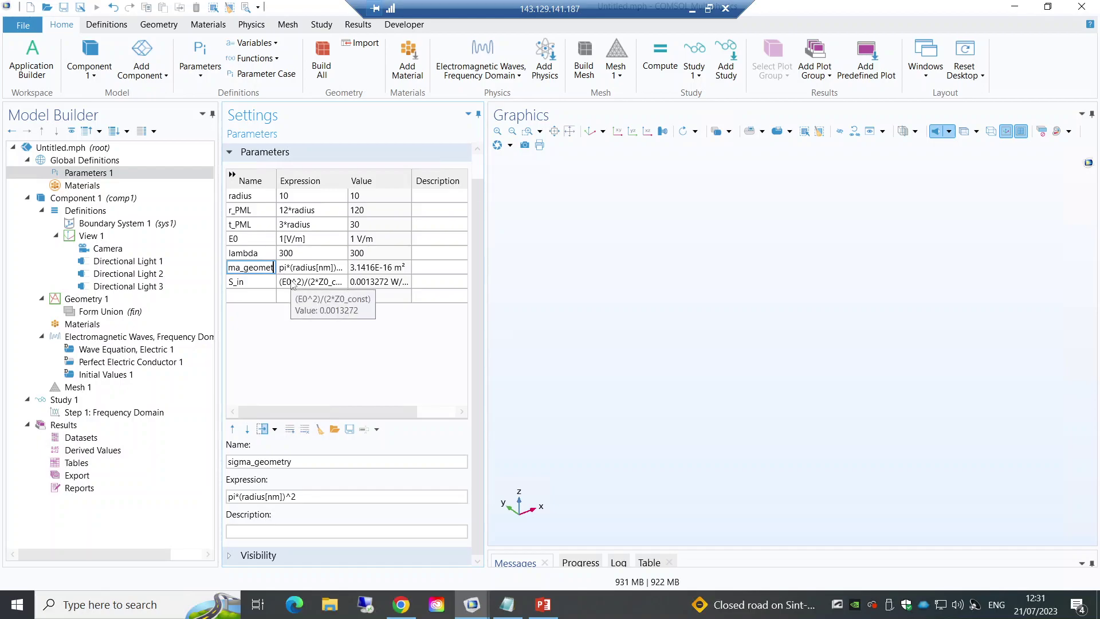
pyautogui.press('BackSpace')
pyautogui.click(278, 331)
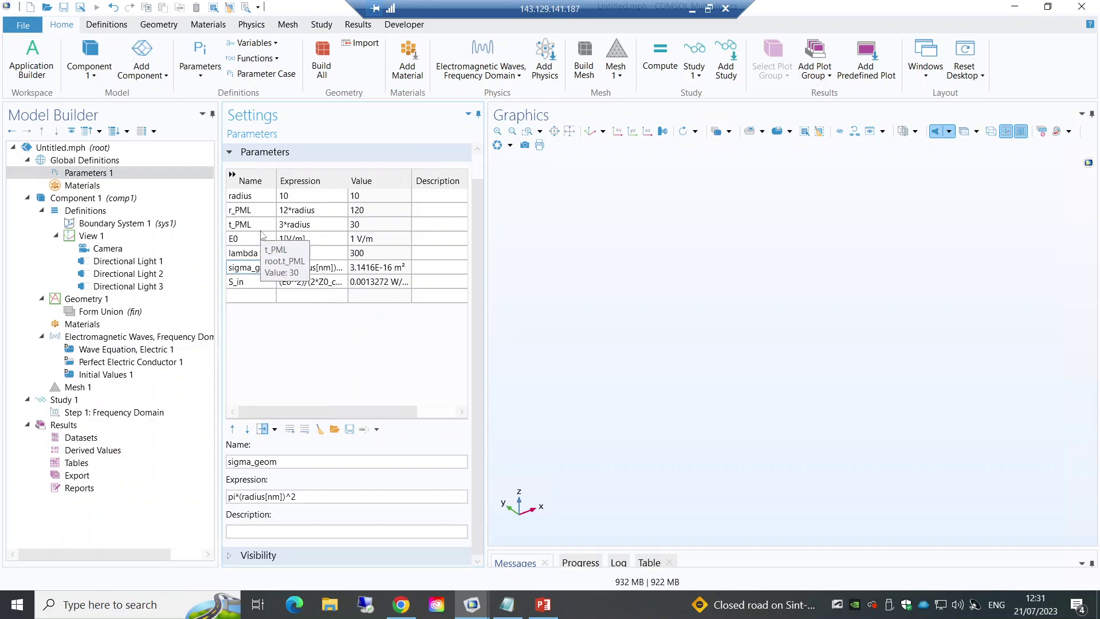
# Step: Add a Sphere primitive to Geometry 1
pyautogui.click(89, 301)
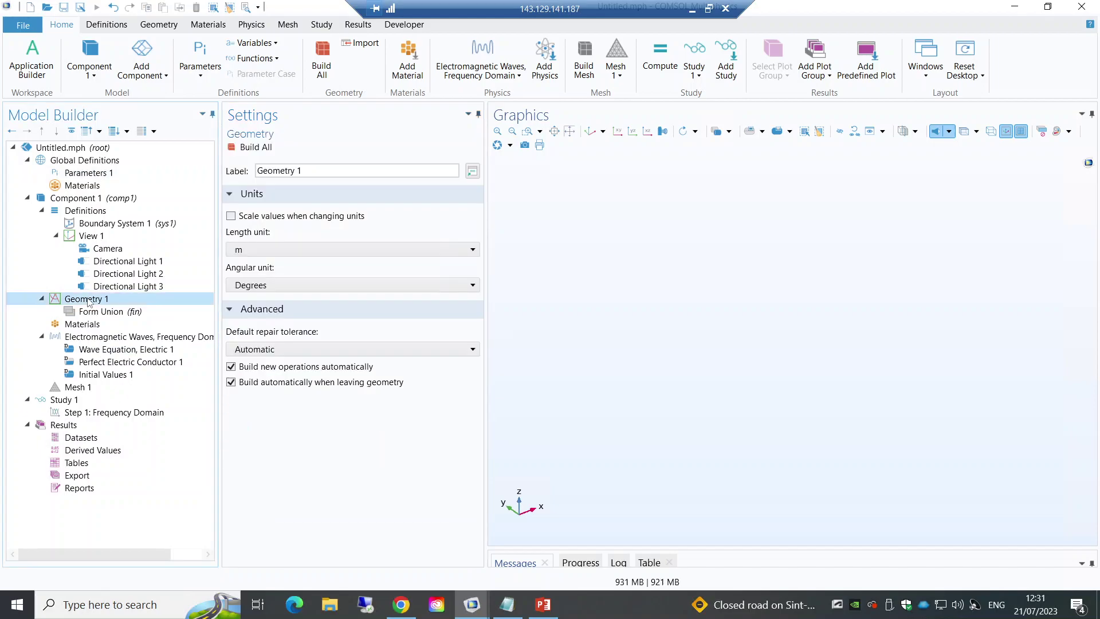
pyautogui.rightClick(89, 301)
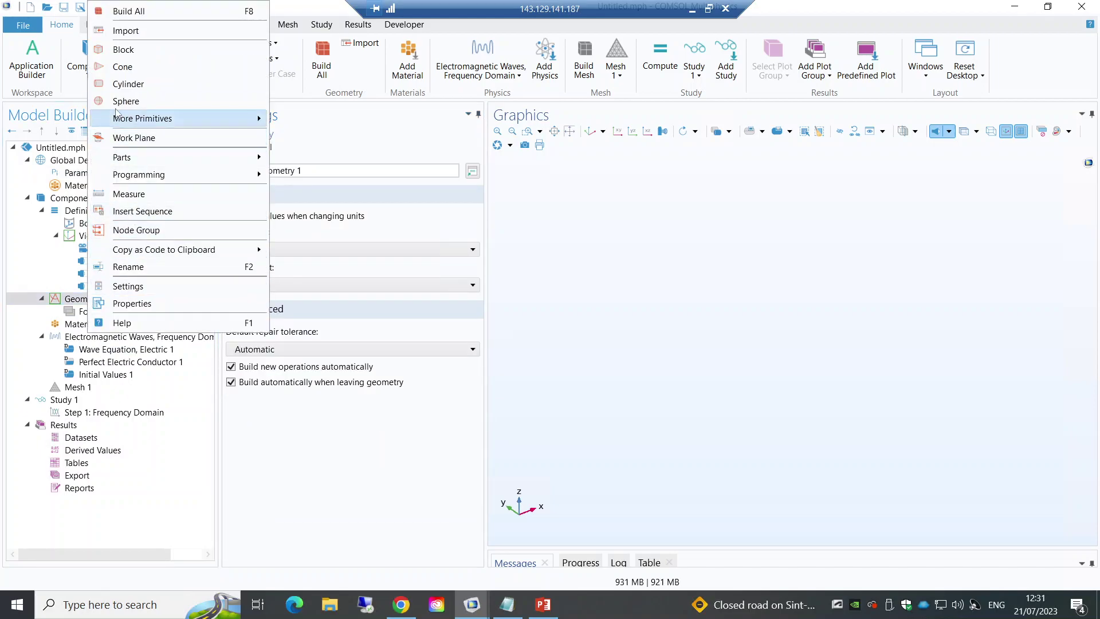
pyautogui.click(203, 217)
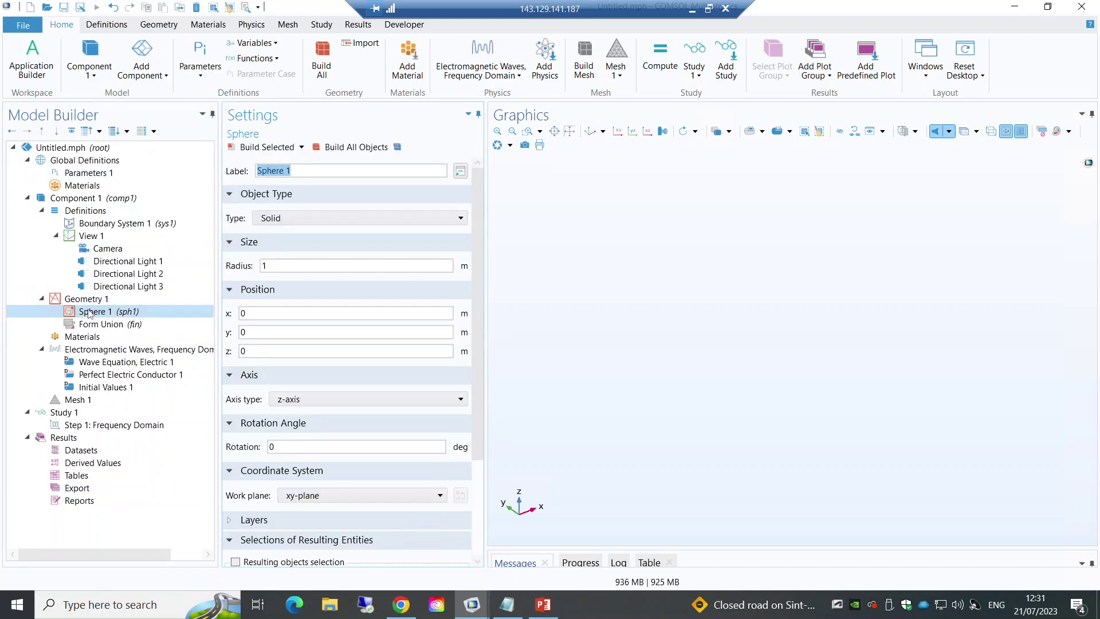
# Step: Set the length unit of Geometry 1 to nm
pyautogui.click(86, 298)
pyautogui.click(262, 251)
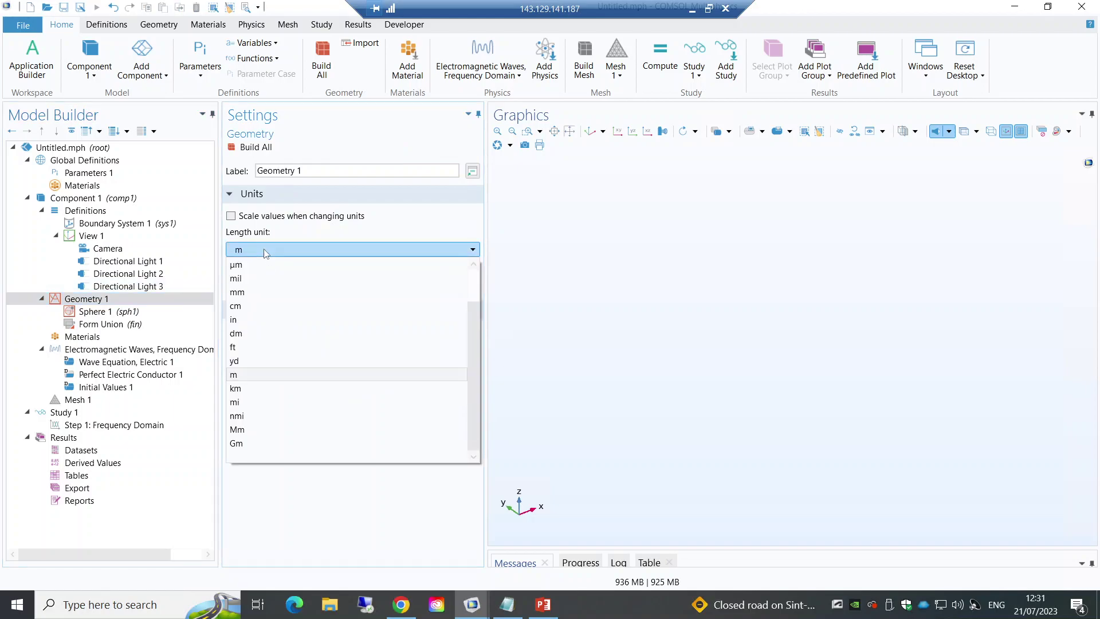
pyautogui.click(237, 278)
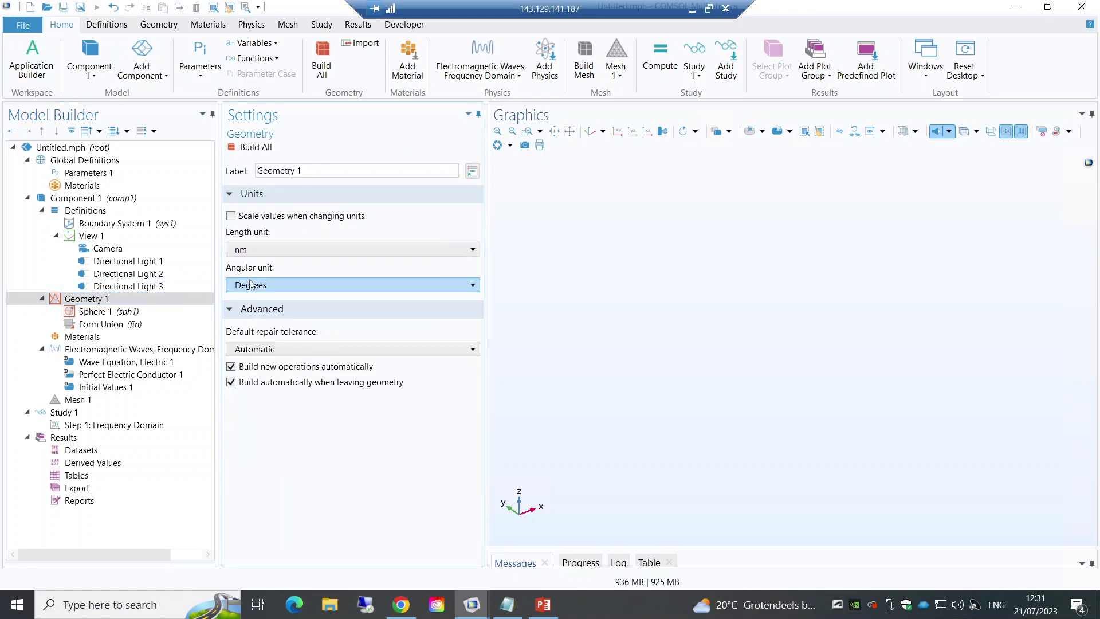
# Step: Set the radius of Sphere 1 to the parameter radius and build the sphere
pyautogui.click(127, 313)
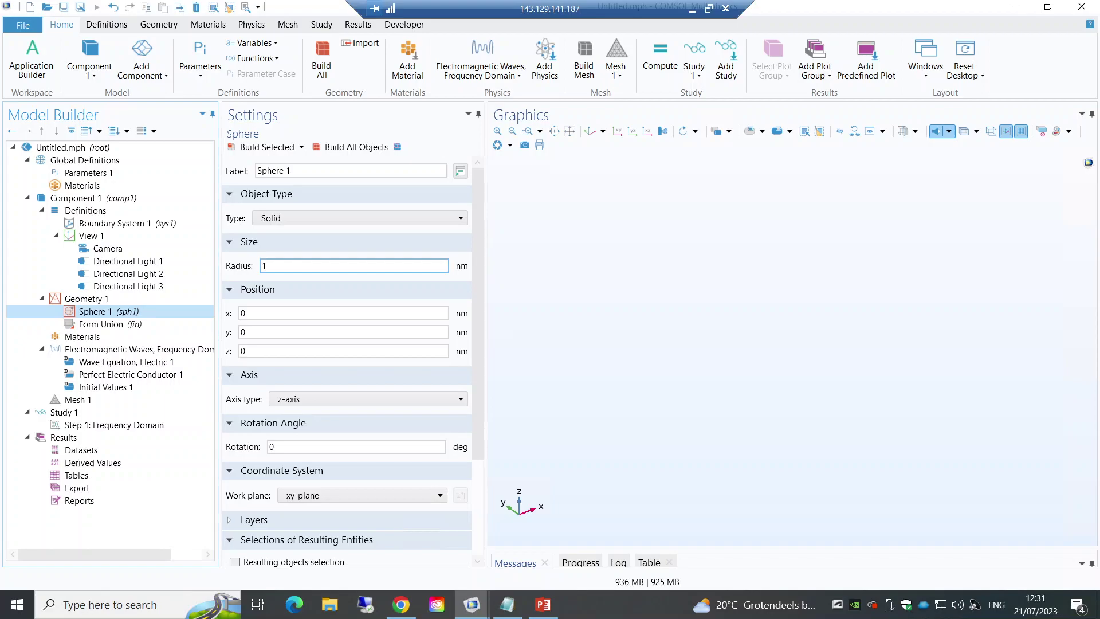
pyautogui.write('radius')
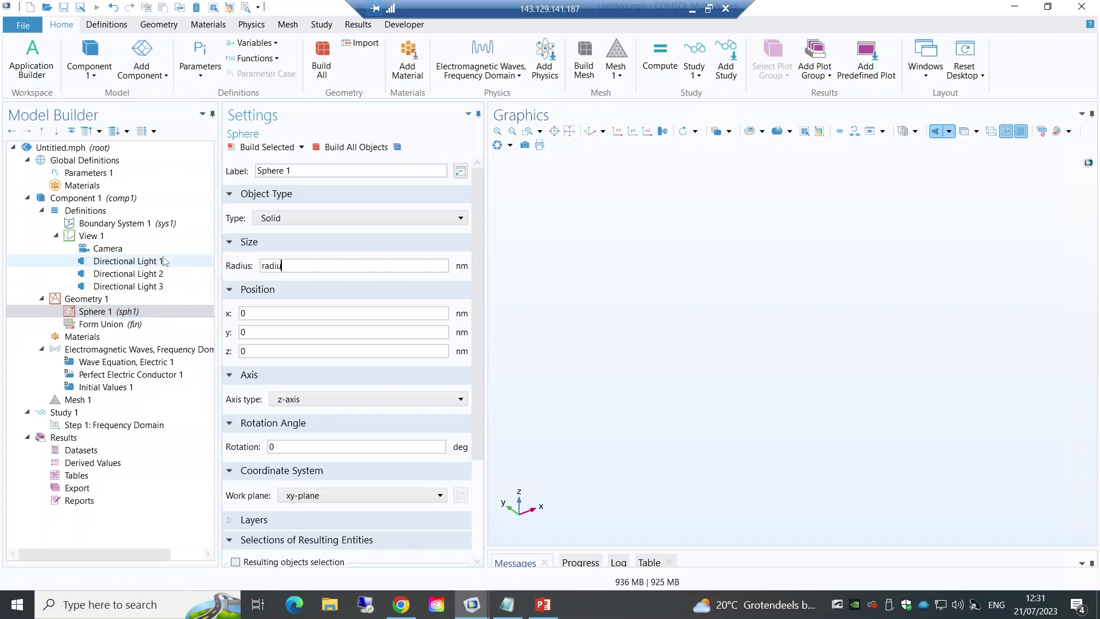
pyautogui.click(261, 147)
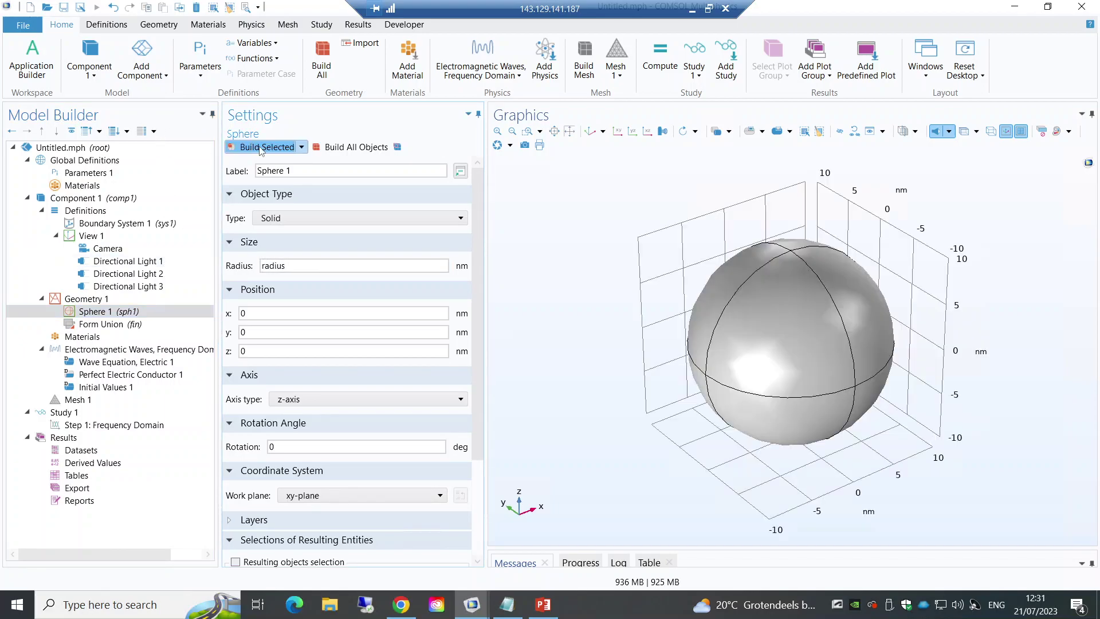
# Step: Duplicate Sphere 1, set the copy's radius to r_PML and build it
pyautogui.rightClick(92, 316)
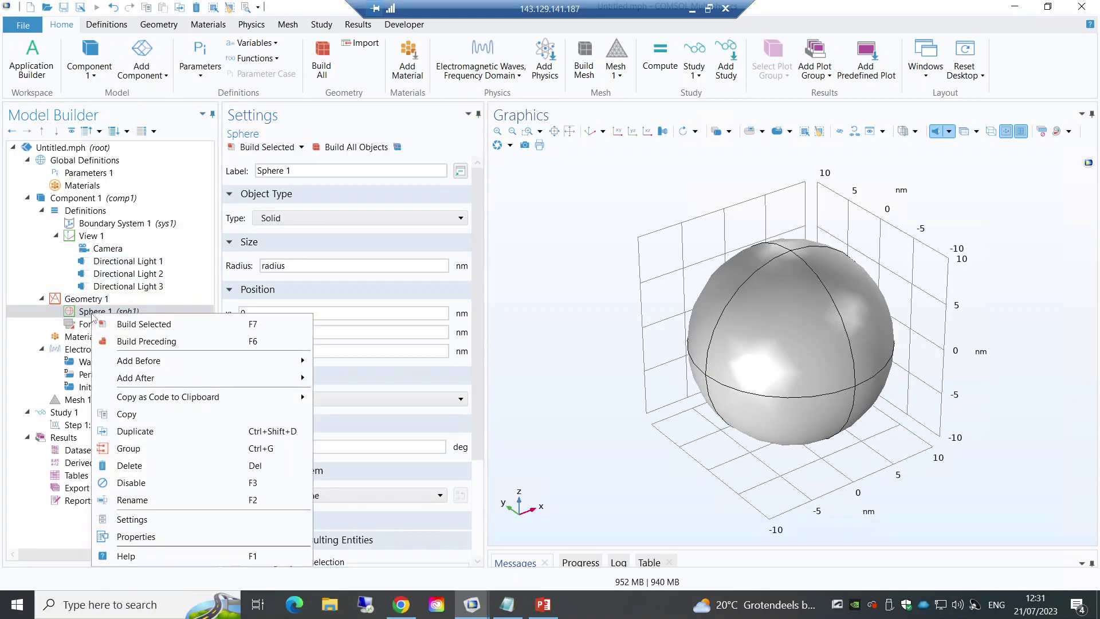
pyautogui.click(142, 433)
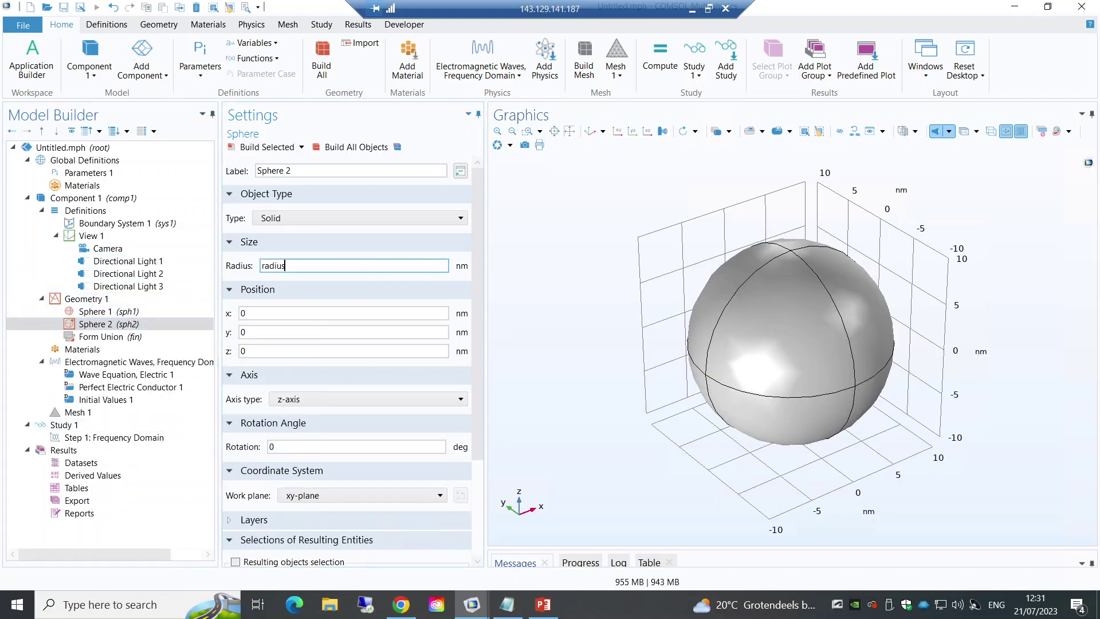
pyautogui.moveTo(285, 266); pyautogui.dragTo(262, 265)
pyautogui.write('r_PML')
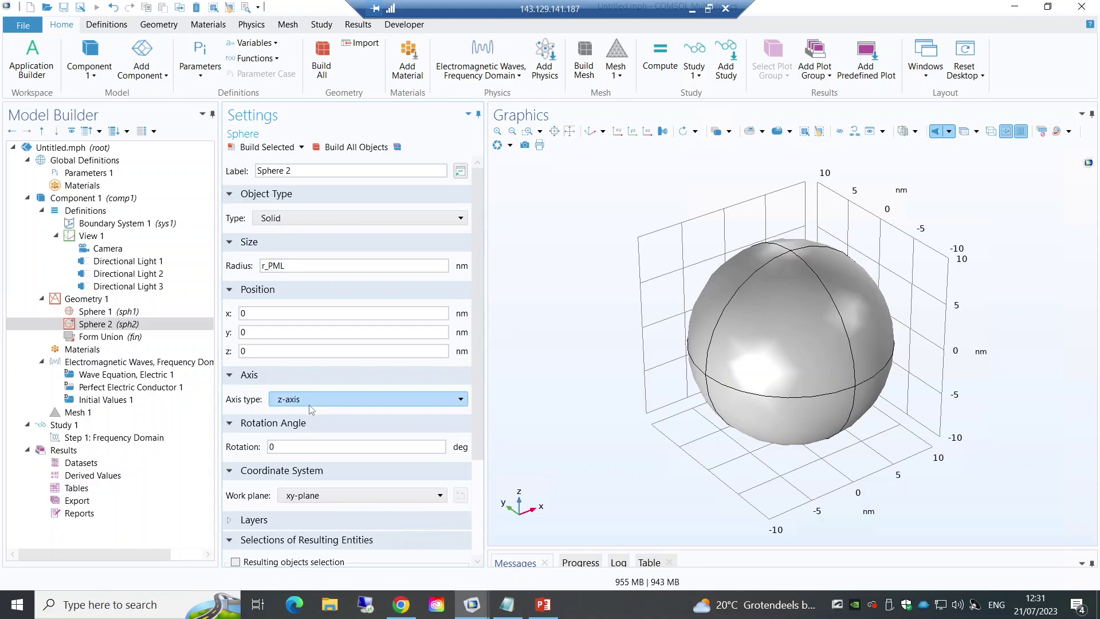
pyautogui.click(248, 147)
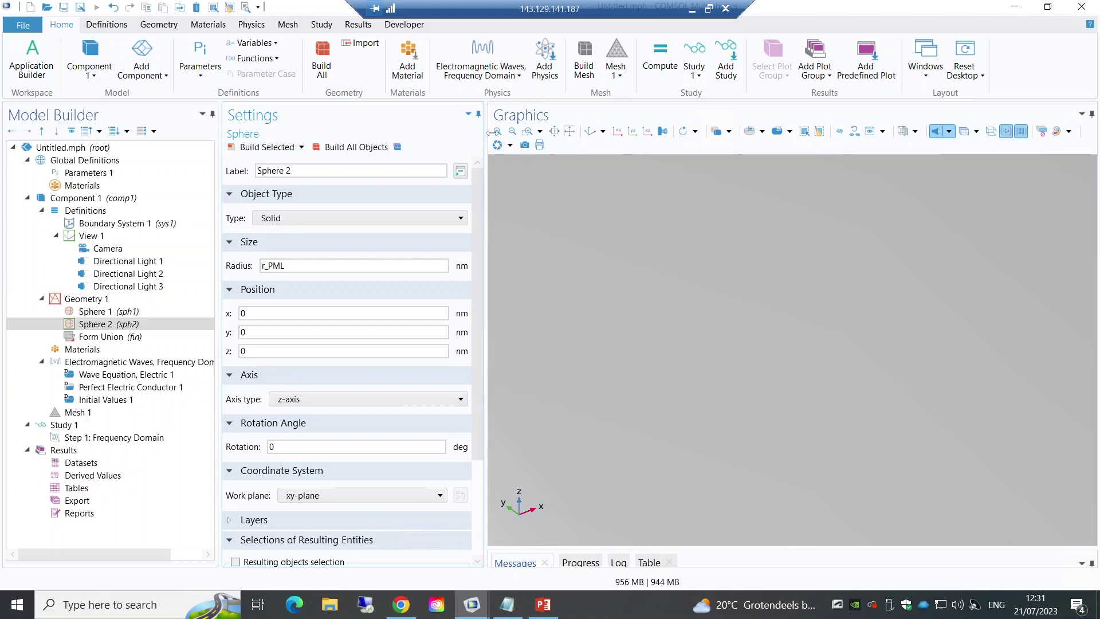
# Step: Hide the front-facing boundary of the outer sphere in the graphics view
pyautogui.click(590, 131)
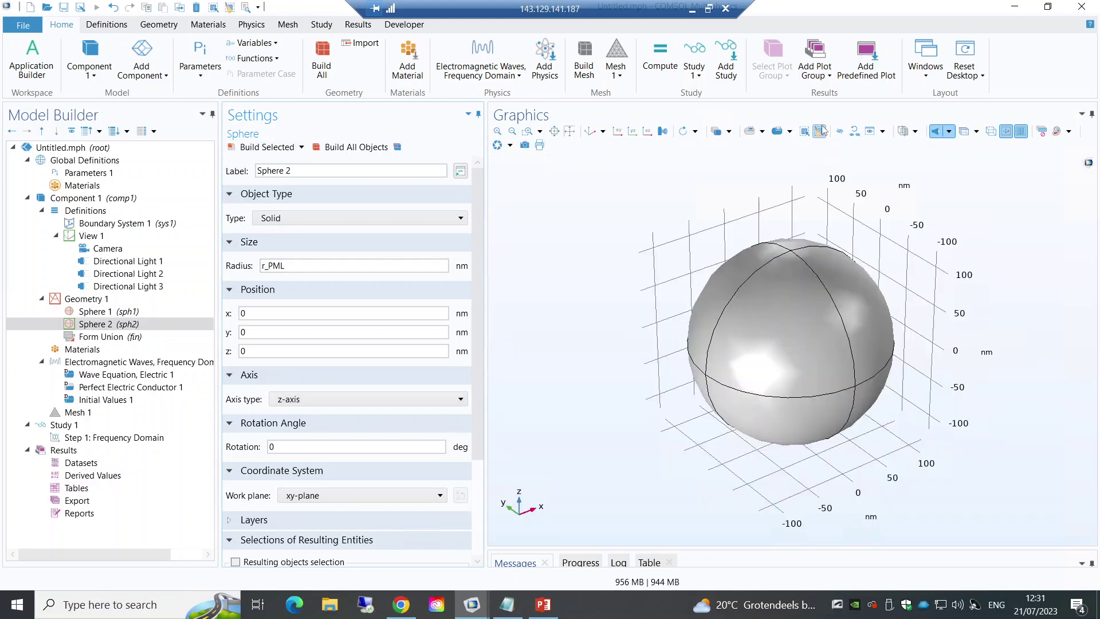
pyautogui.click(728, 131)
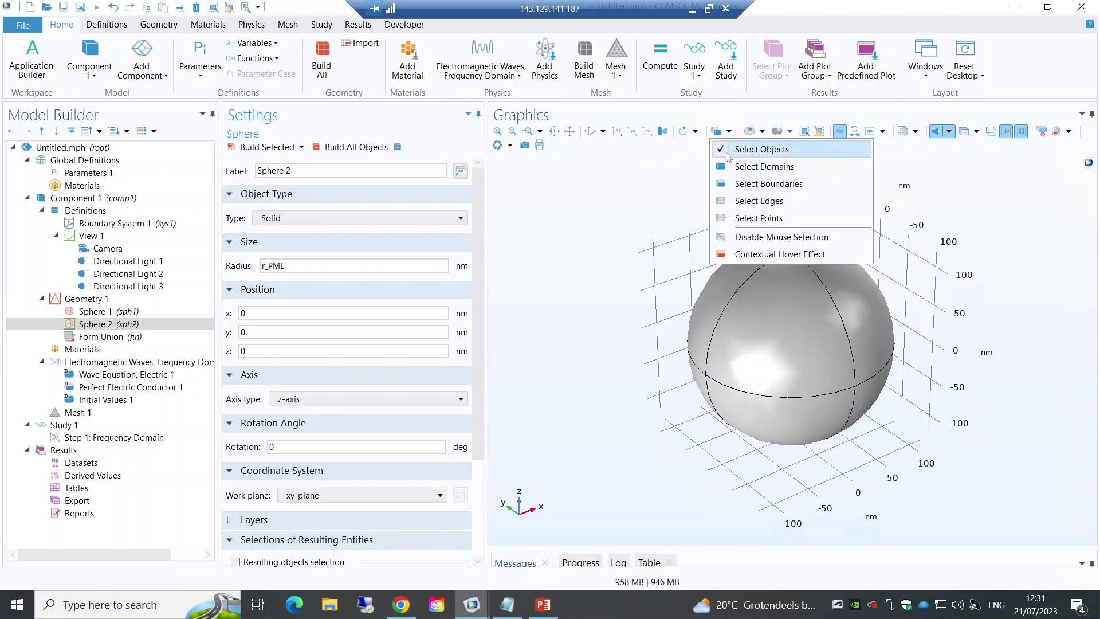
pyautogui.click(748, 220)
pyautogui.click(787, 326)
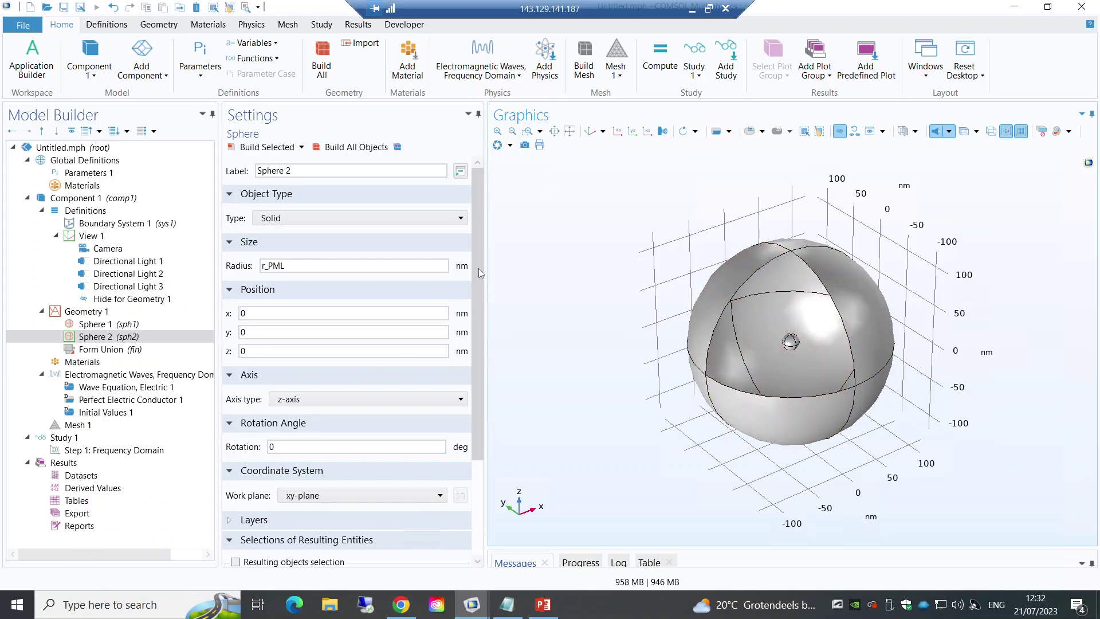
# Step: Add a layer with thickness t_PML to Sphere 2 and build it
pyautogui.moveTo(479, 268); pyautogui.dragTo(472, 387)
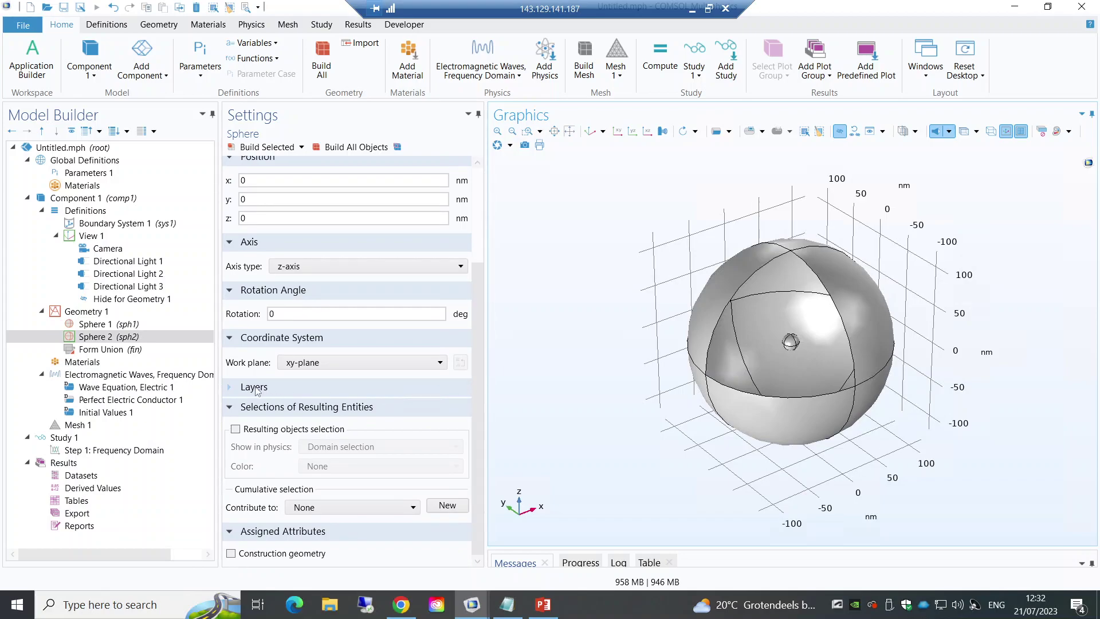
pyautogui.click(236, 388)
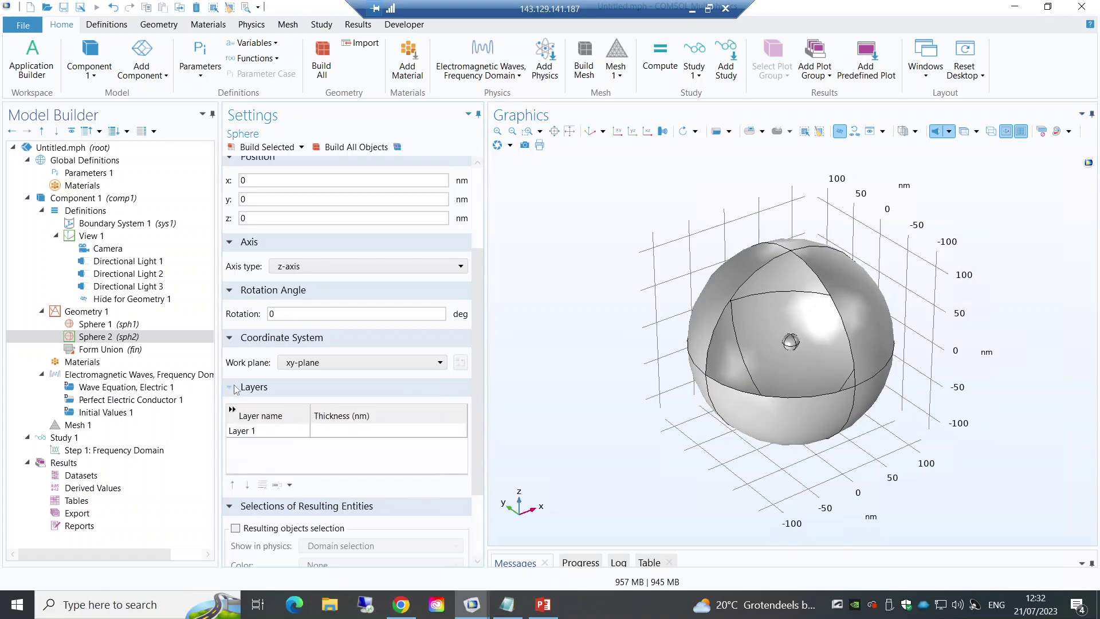
pyautogui.click(345, 431)
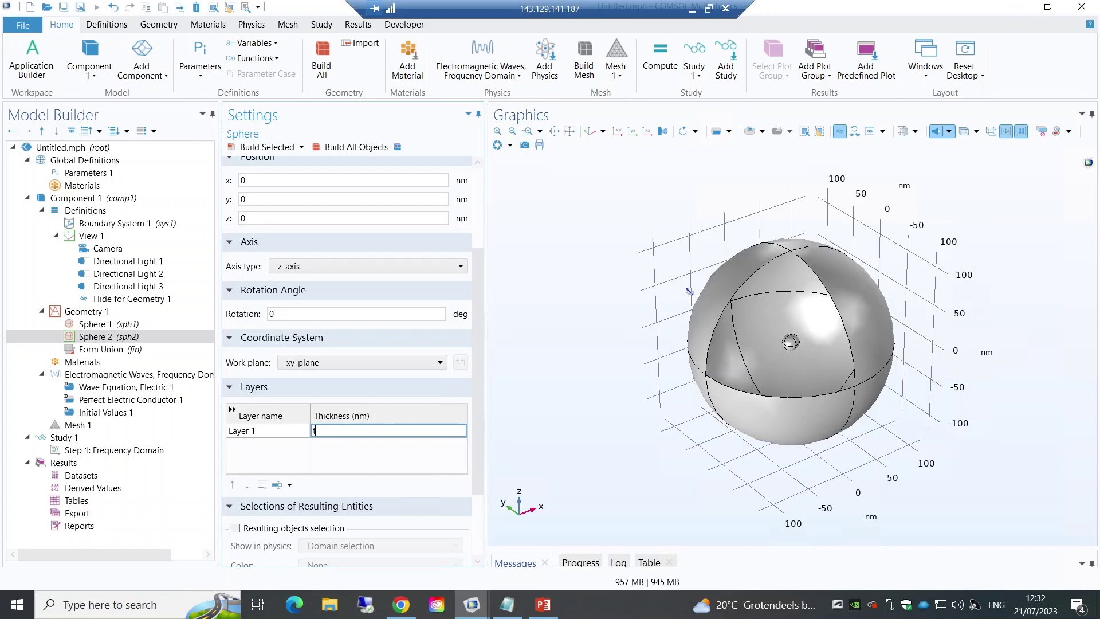
pyautogui.write('PML')
pyautogui.click(267, 148)
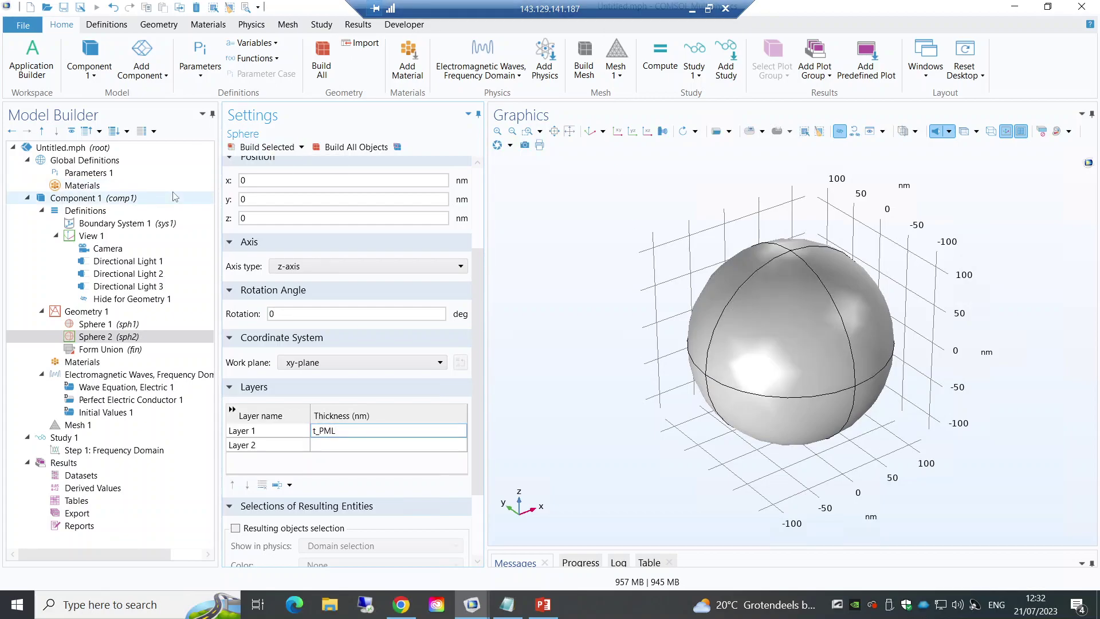
# Step: Check the t_PML entry in Parameters 1 against the layer thickness set in Sphere 2
pyautogui.click(86, 172)
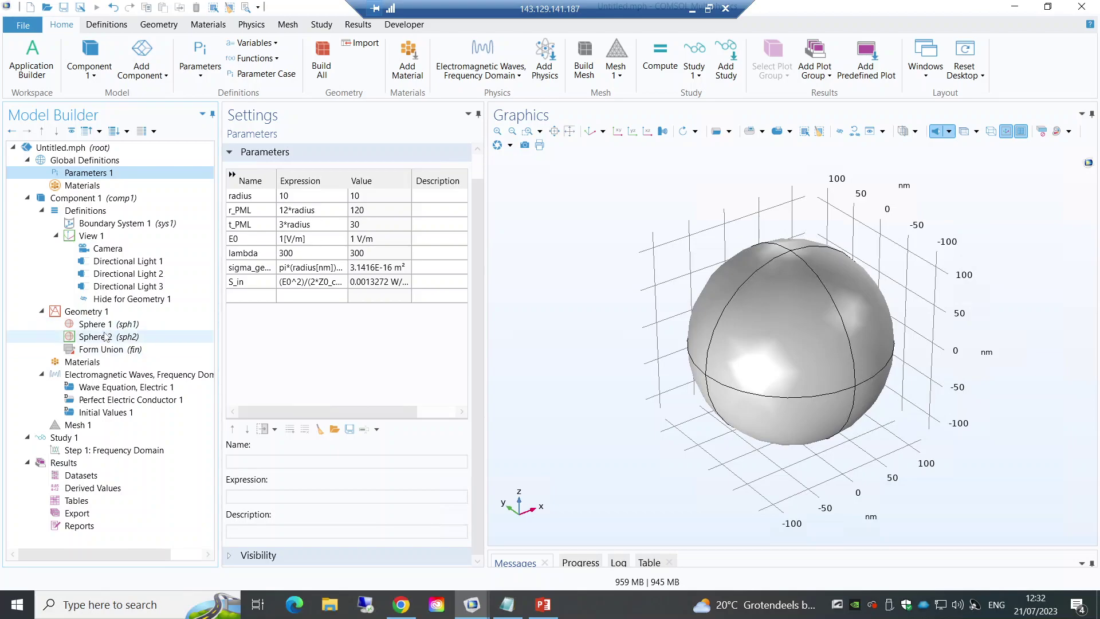
pyautogui.click(135, 341)
pyautogui.moveTo(324, 435)
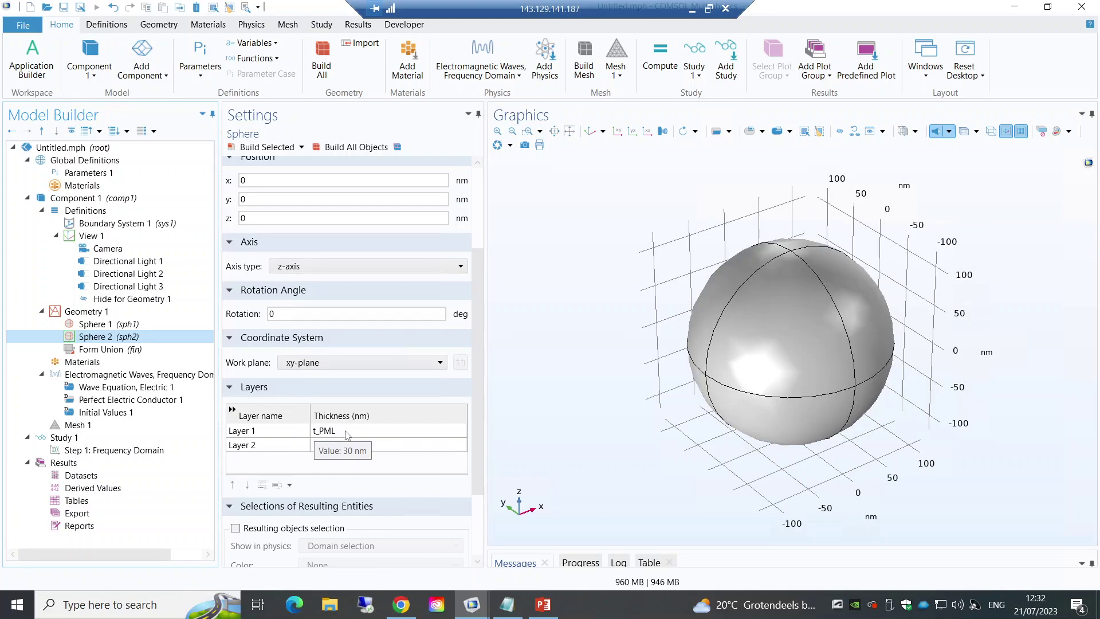
# Step: Hide the front outer boundary and the inner layer boundary of Sphere 2 to inspect the nanoparticle, and restore the default 3D view
pyautogui.click(839, 131)
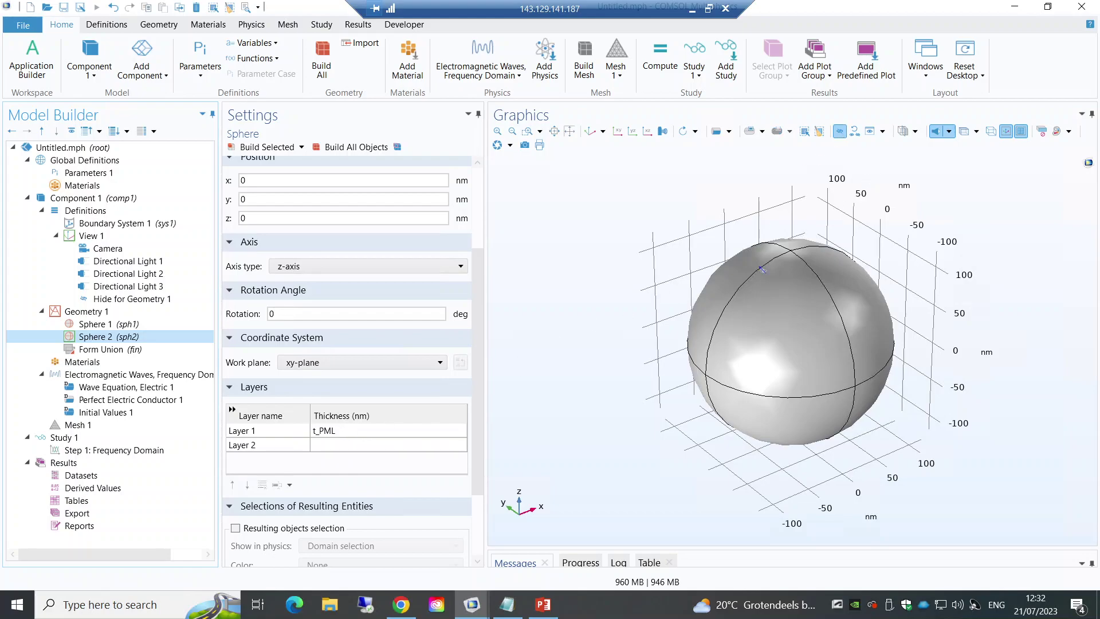
pyautogui.click(764, 338)
pyautogui.moveTo(625, 274); pyautogui.dragTo(623, 272)
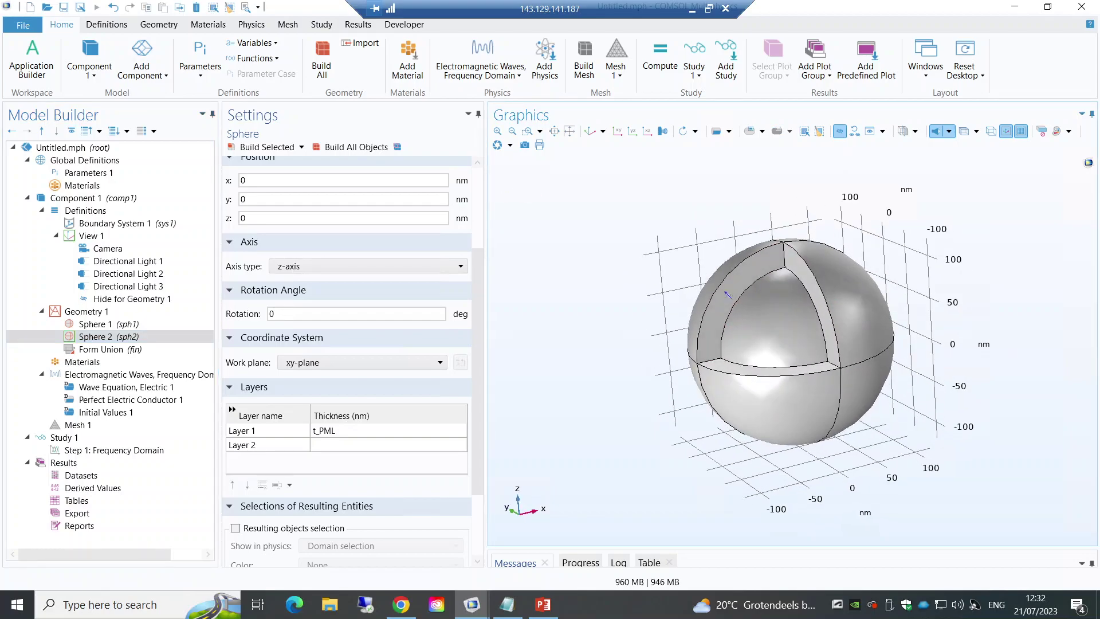
pyautogui.click(748, 313)
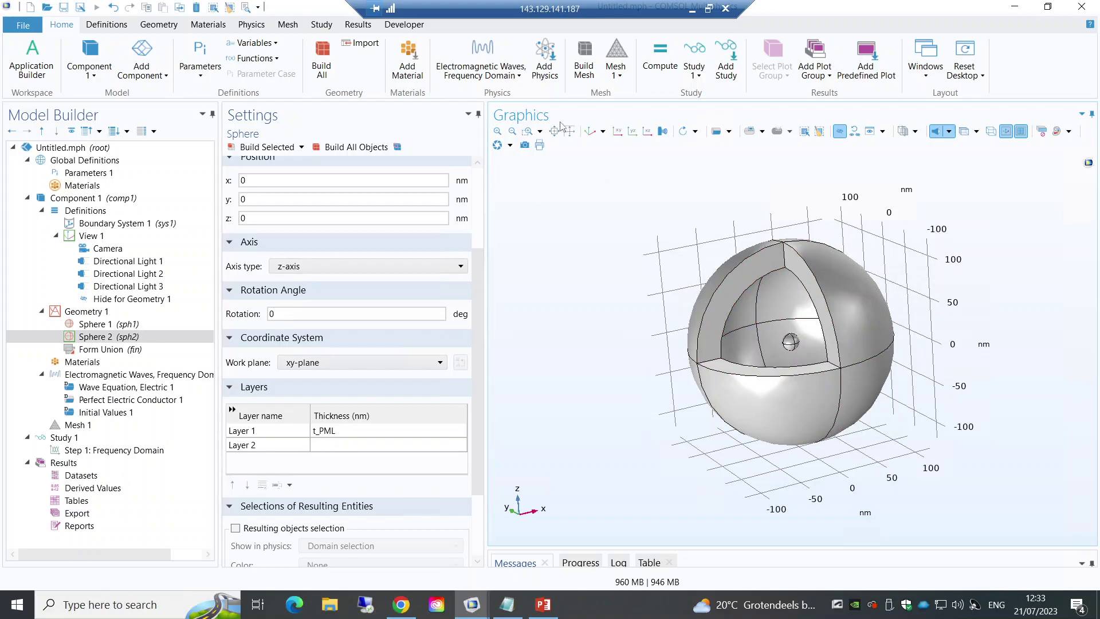
pyautogui.click(588, 131)
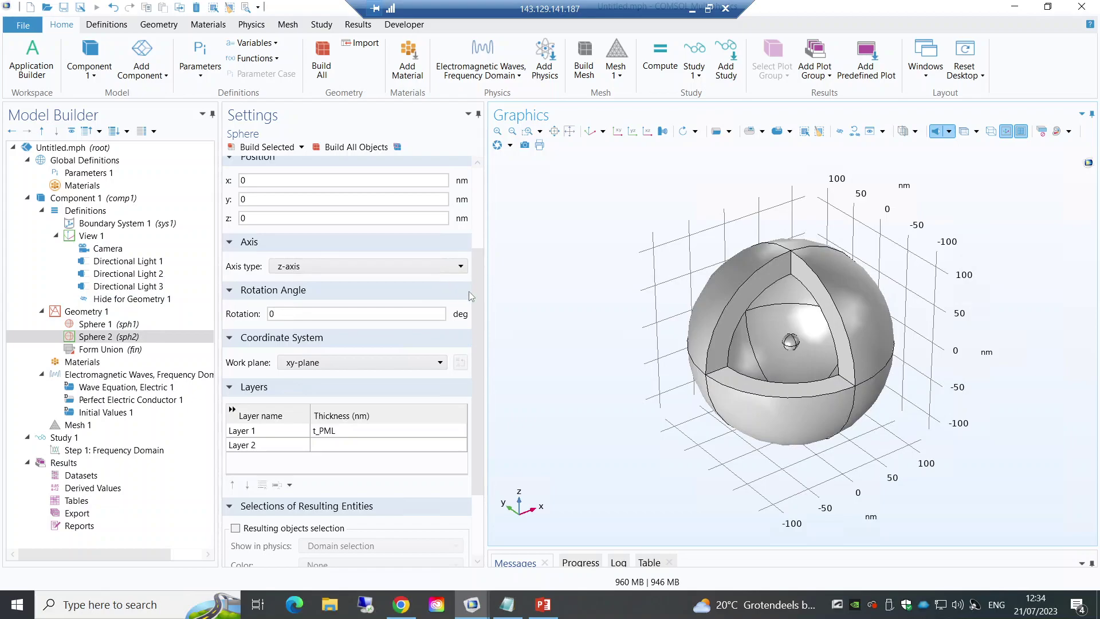
# Step: Add an Explicit selection labelled physical domain under Component 1's Definitions and reset all hiding in the graphics view
pyautogui.moveTo(477, 274); pyautogui.dragTo(473, 195)
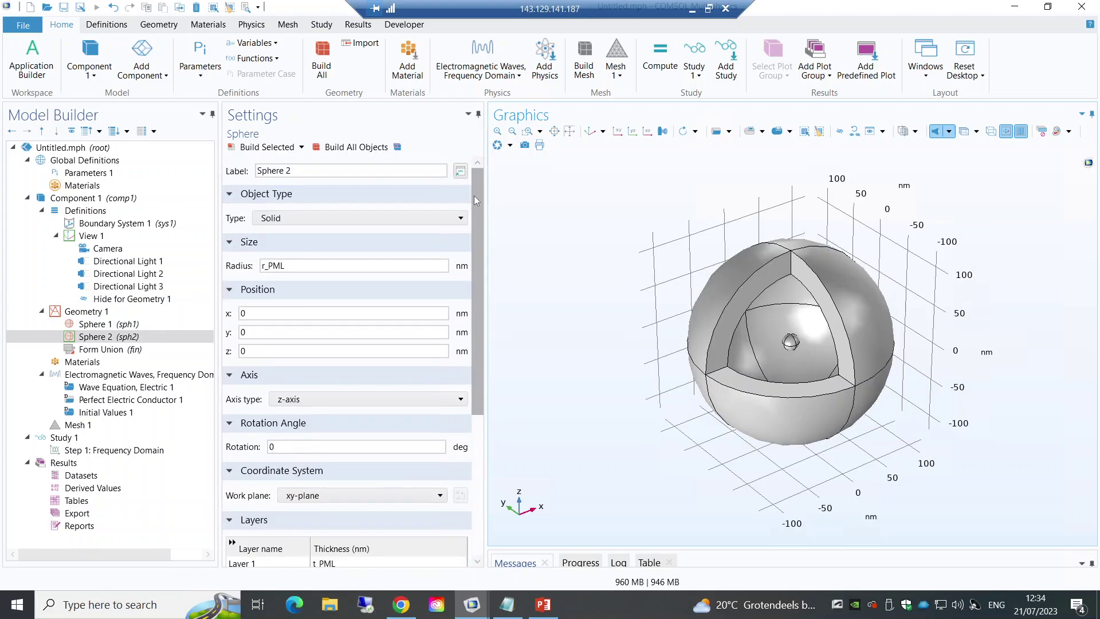
pyautogui.click(127, 323)
pyautogui.click(90, 311)
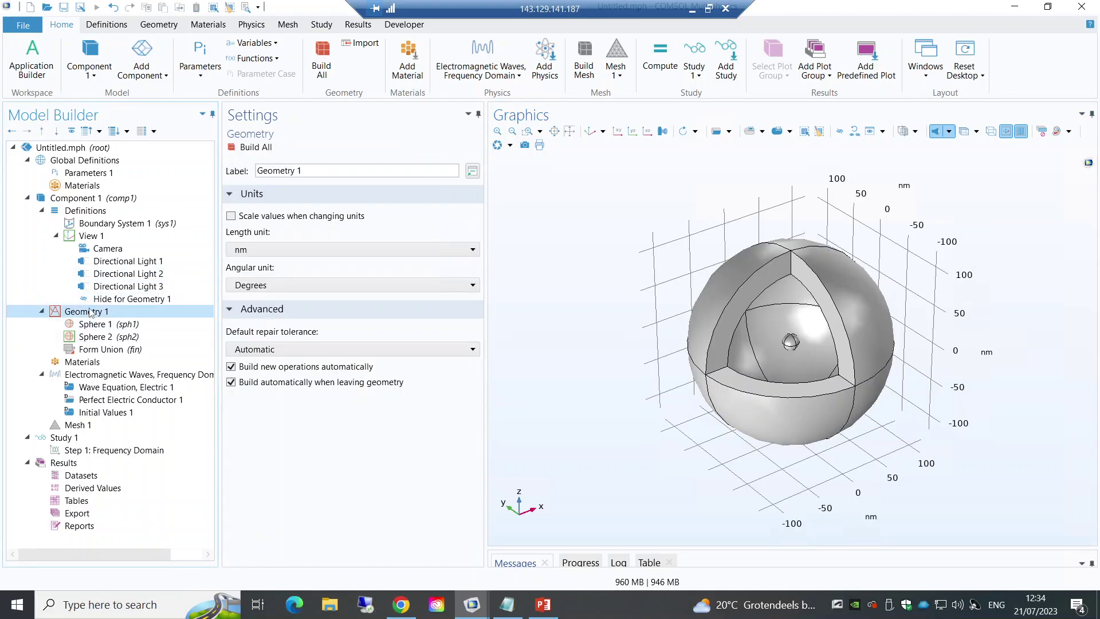
pyautogui.click(78, 210)
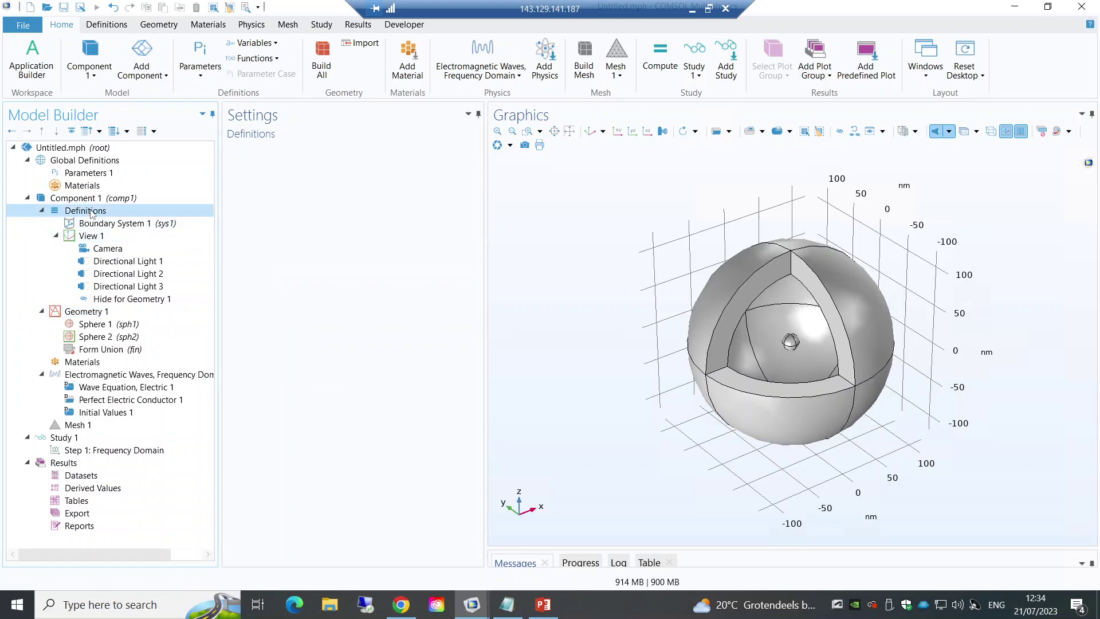
pyautogui.rightClick(92, 213)
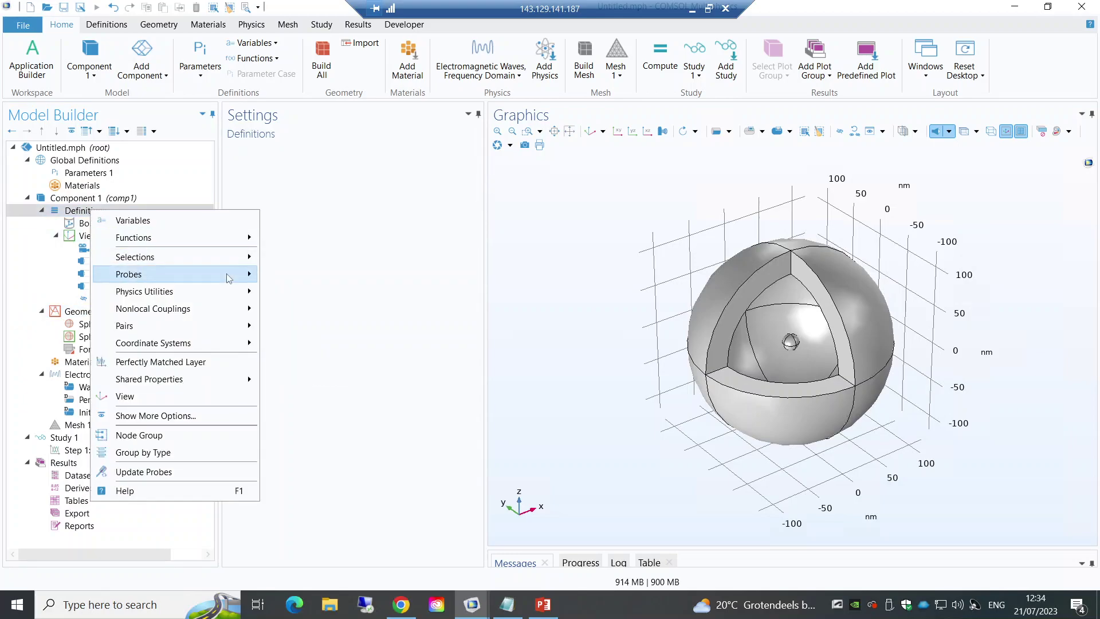
pyautogui.moveTo(224, 277)
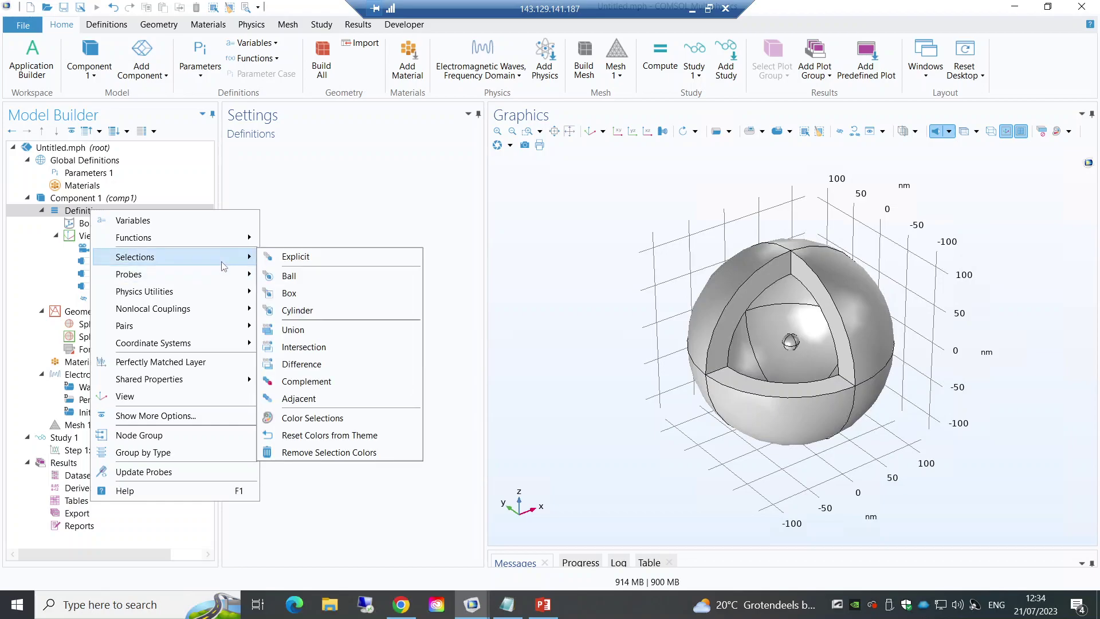
pyautogui.click(296, 261)
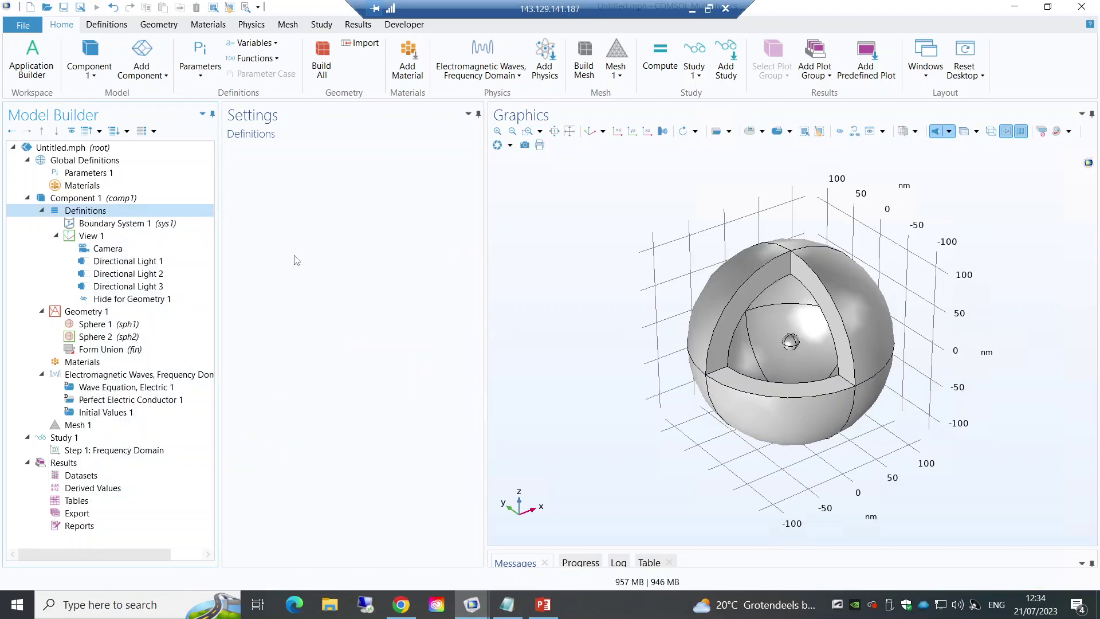
pyautogui.click(855, 131)
pyautogui.click(565, 353)
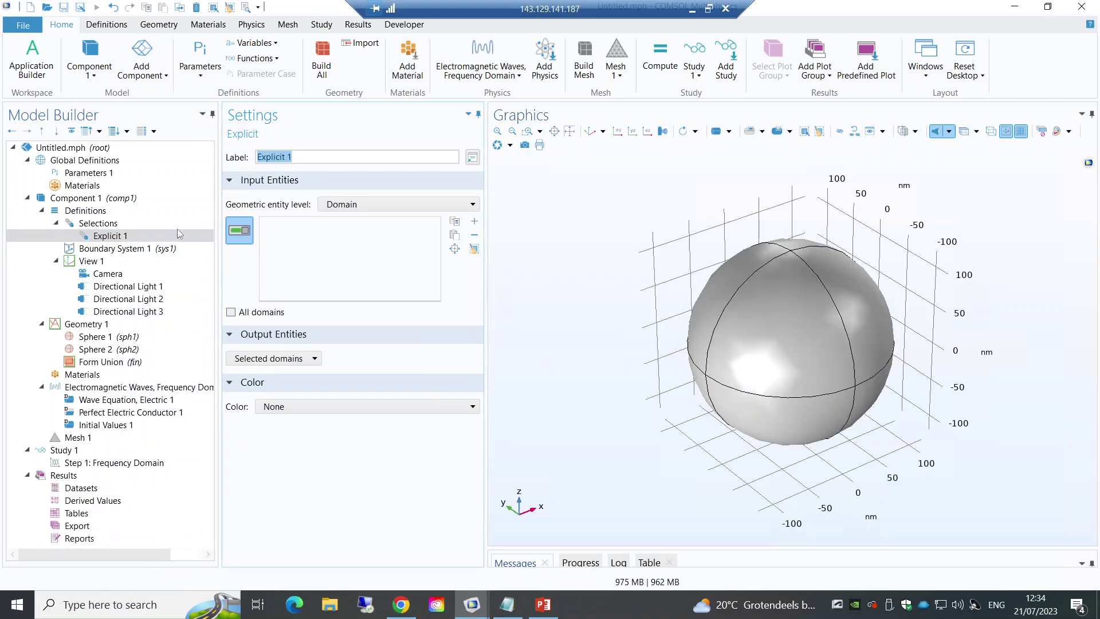
pyautogui.write('physical domain')
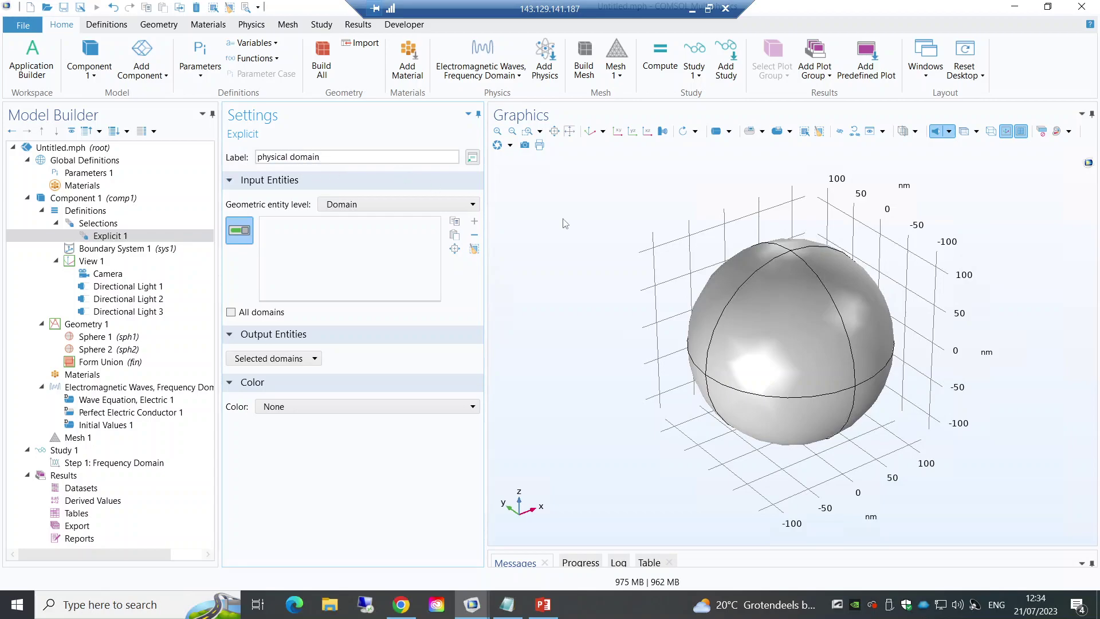
pyautogui.press('Return')
# Step: Hide the front outer boundary of the PML sphere in the graphics view, keeping the existing hide nodes
pyautogui.click(840, 131)
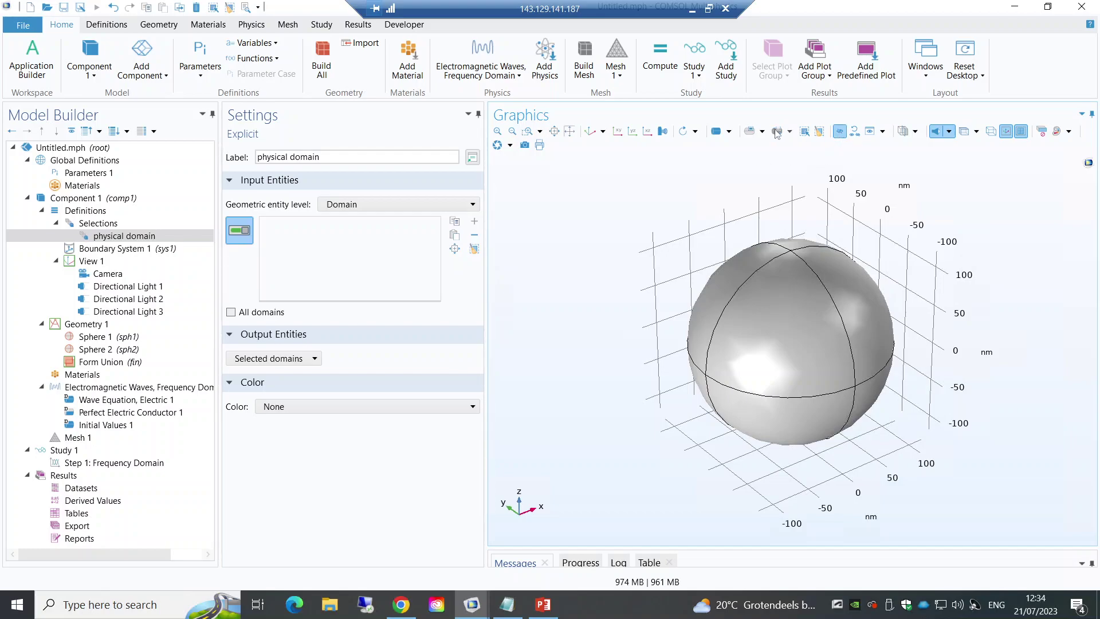
pyautogui.click(729, 131)
pyautogui.click(742, 172)
pyautogui.click(774, 306)
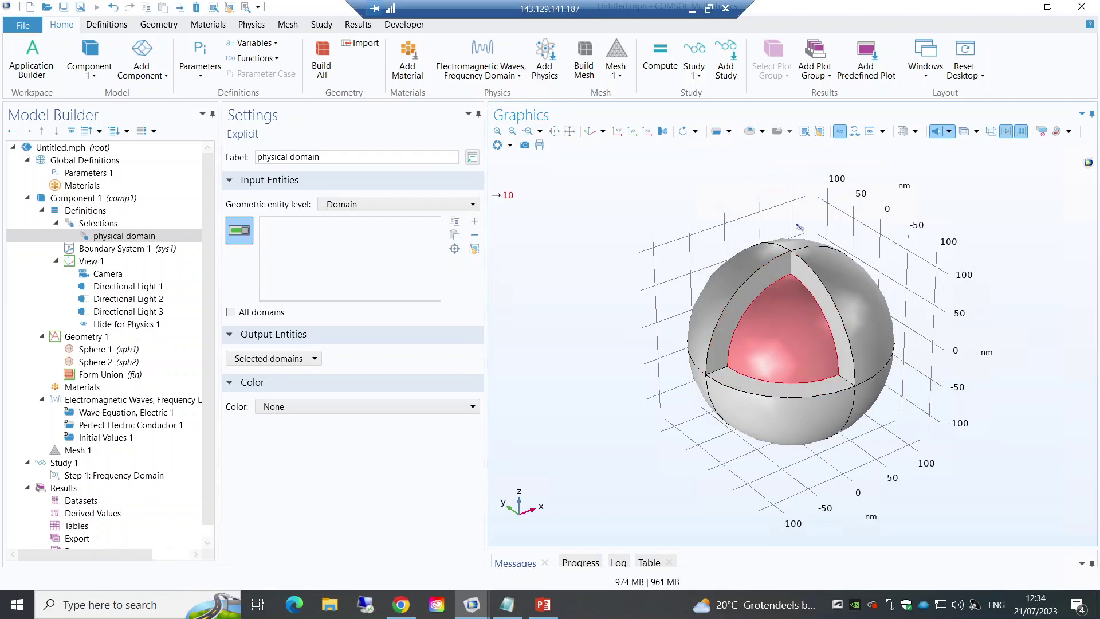
pyautogui.click(840, 131)
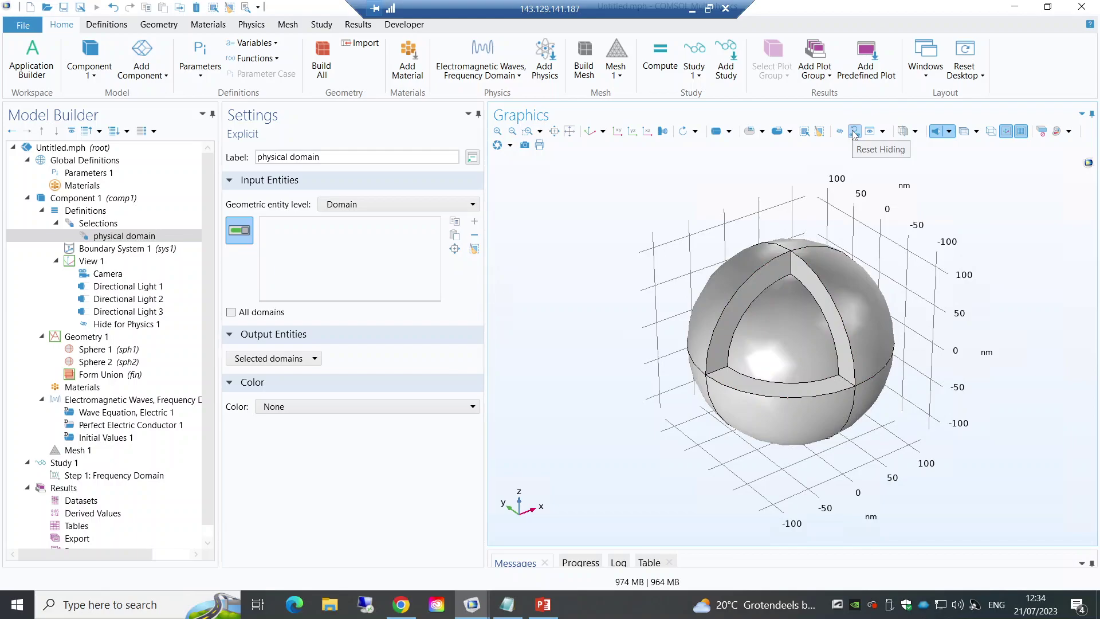
pyautogui.click(855, 132)
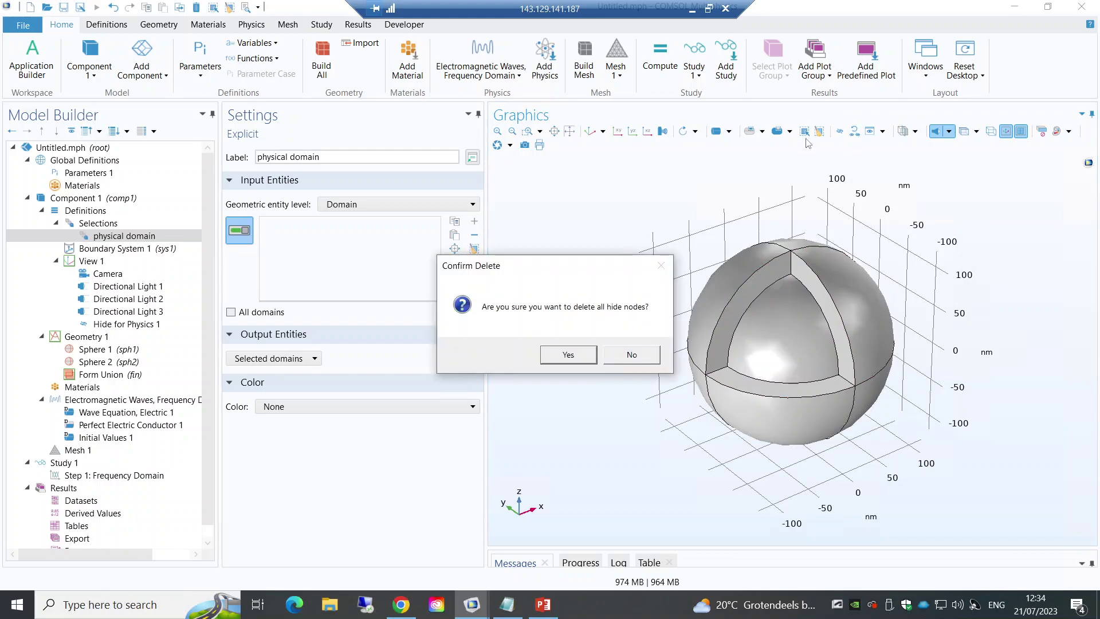
pyautogui.click(643, 352)
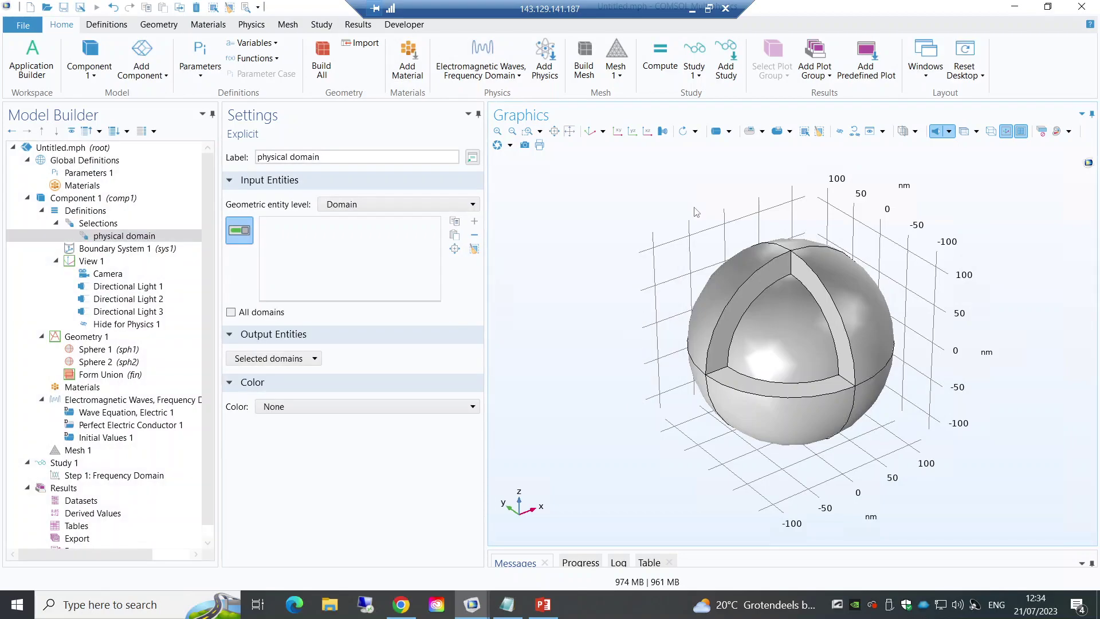
# Step: Hide the front inner boundary of the PML shell and add domain 5 to the physical domain selection
pyautogui.click(839, 133)
pyautogui.click(728, 132)
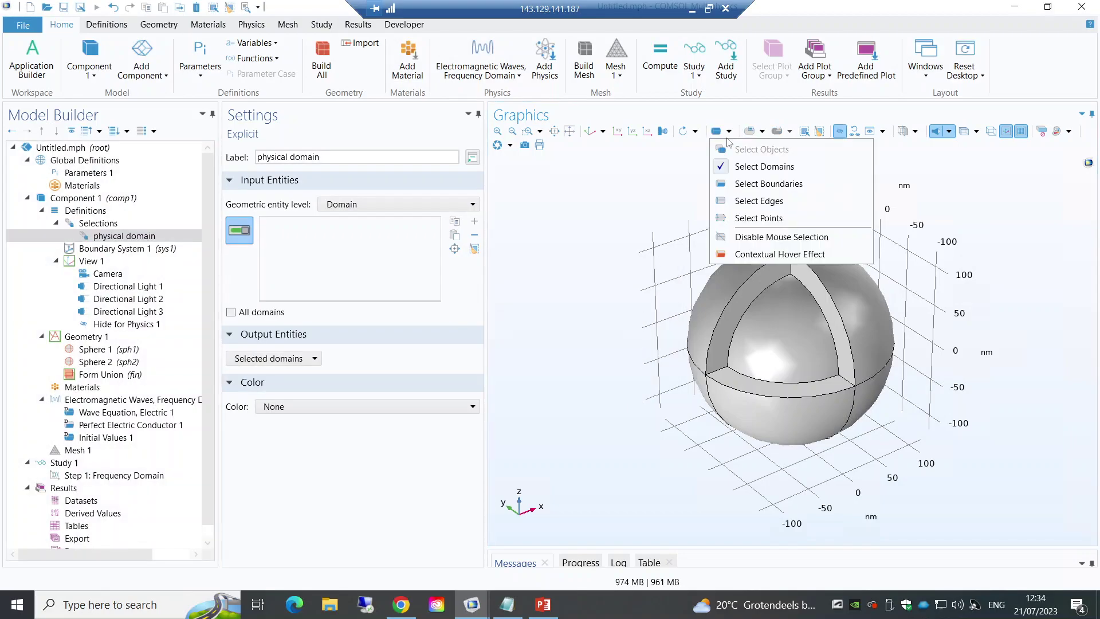
pyautogui.click(750, 184)
pyautogui.click(782, 329)
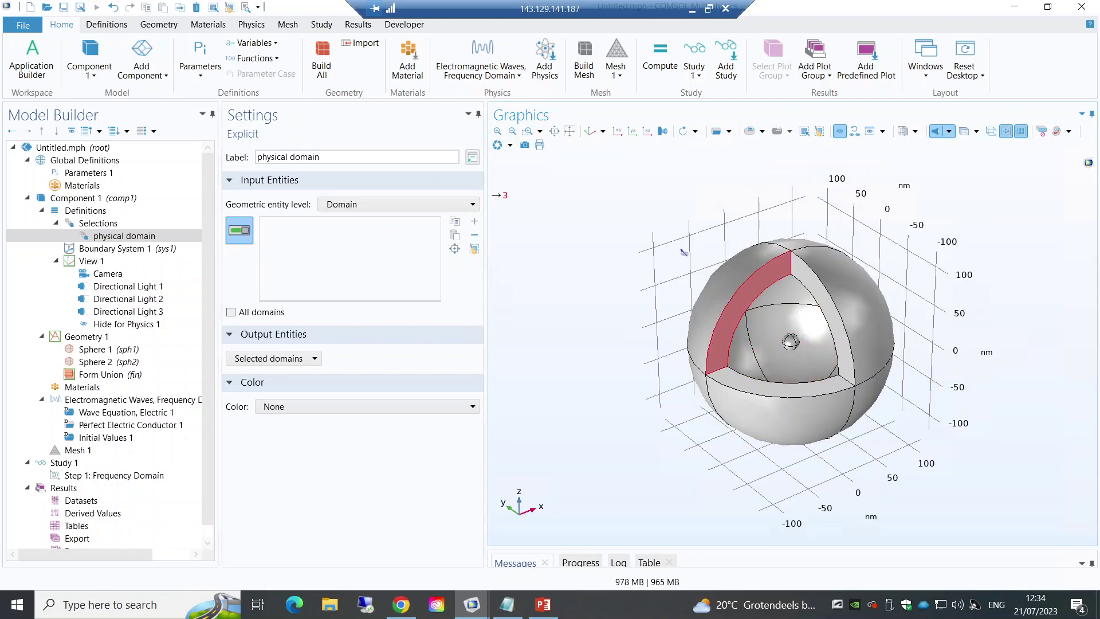
pyautogui.click(839, 131)
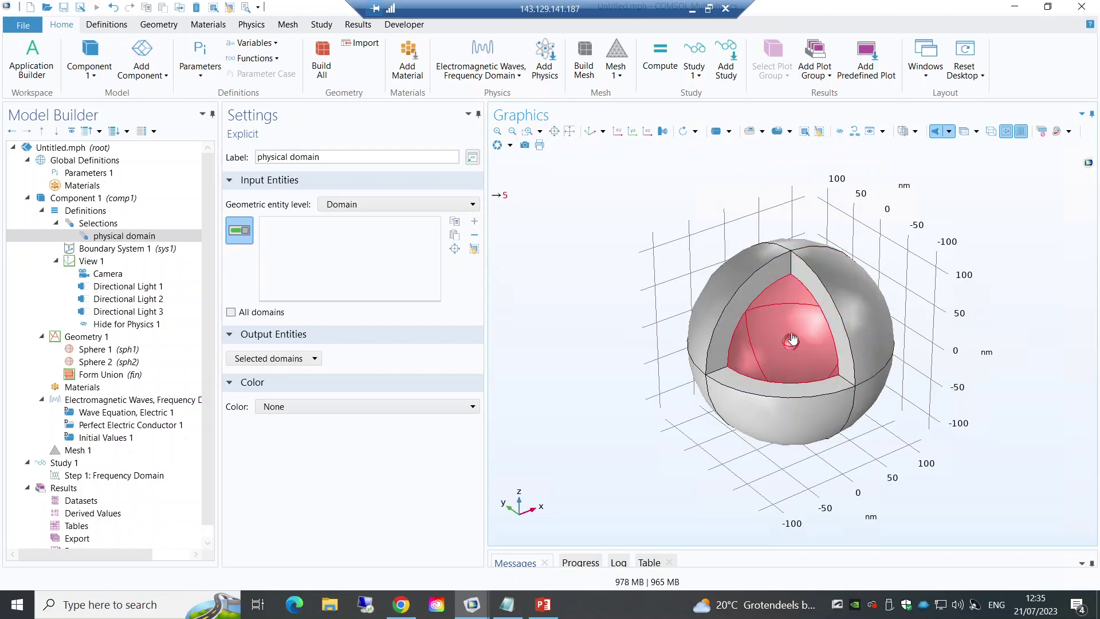
pyautogui.click(794, 309)
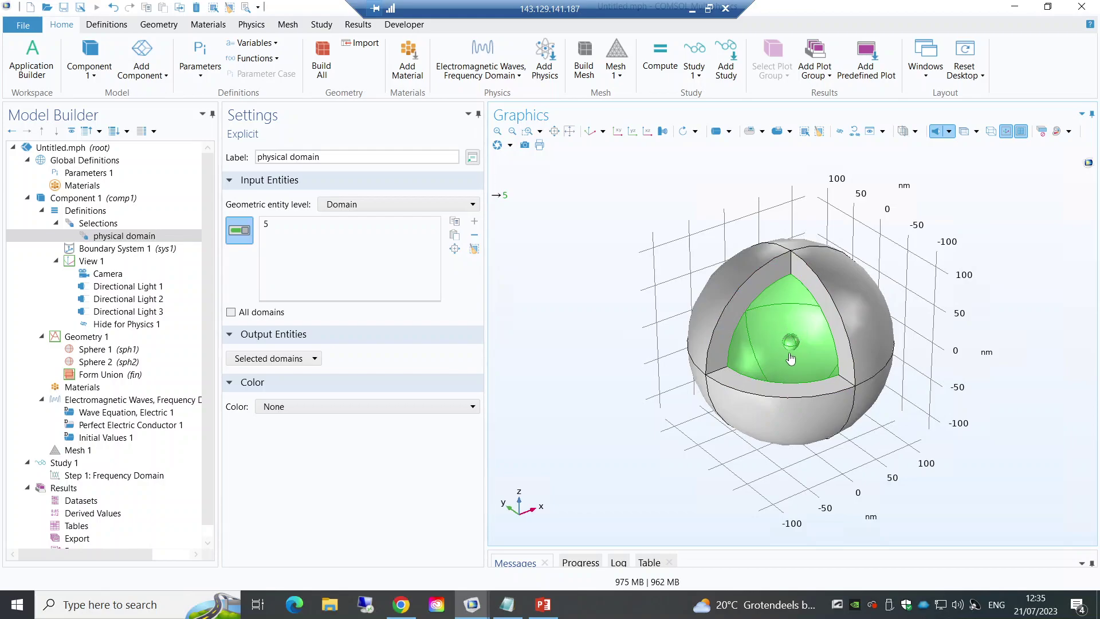
# Step: Hide domain 5 and the surrounding PML domains, and add the nanoparticle, domain 6, to the physical domain selection
pyautogui.click(840, 131)
pyautogui.click(829, 286)
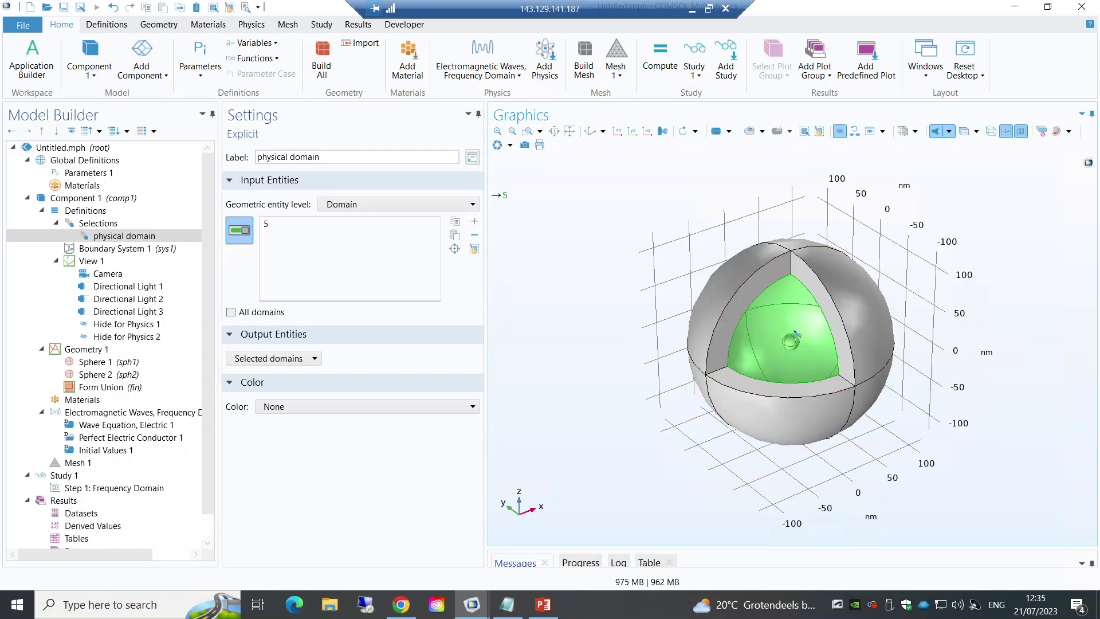
pyautogui.click(795, 323)
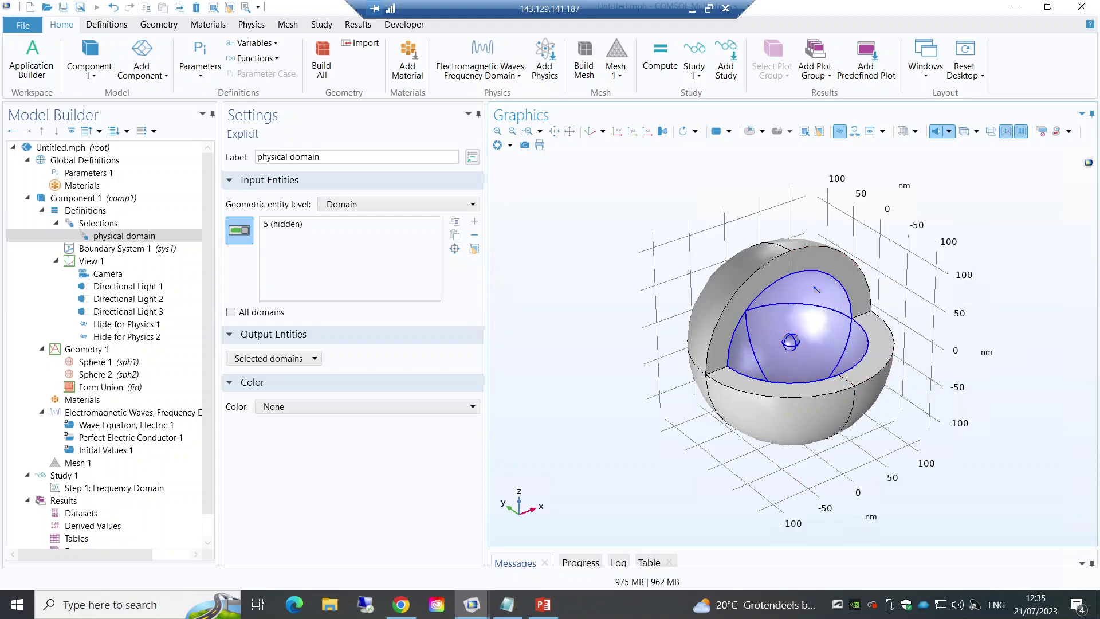
pyautogui.click(816, 262)
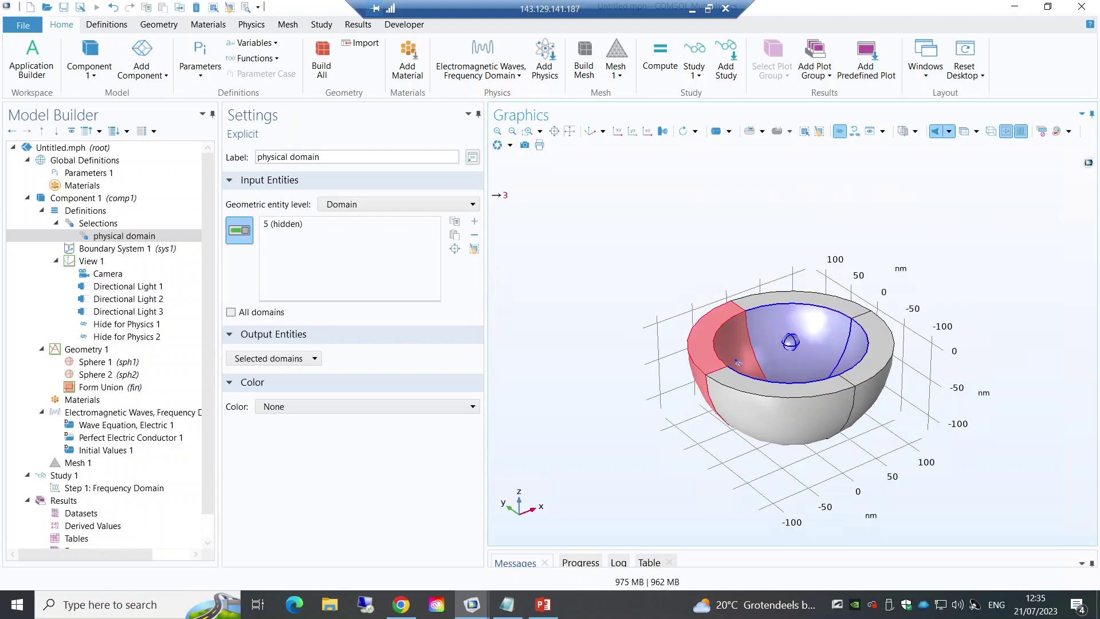
pyautogui.click(758, 394)
pyautogui.click(834, 270)
pyautogui.click(859, 298)
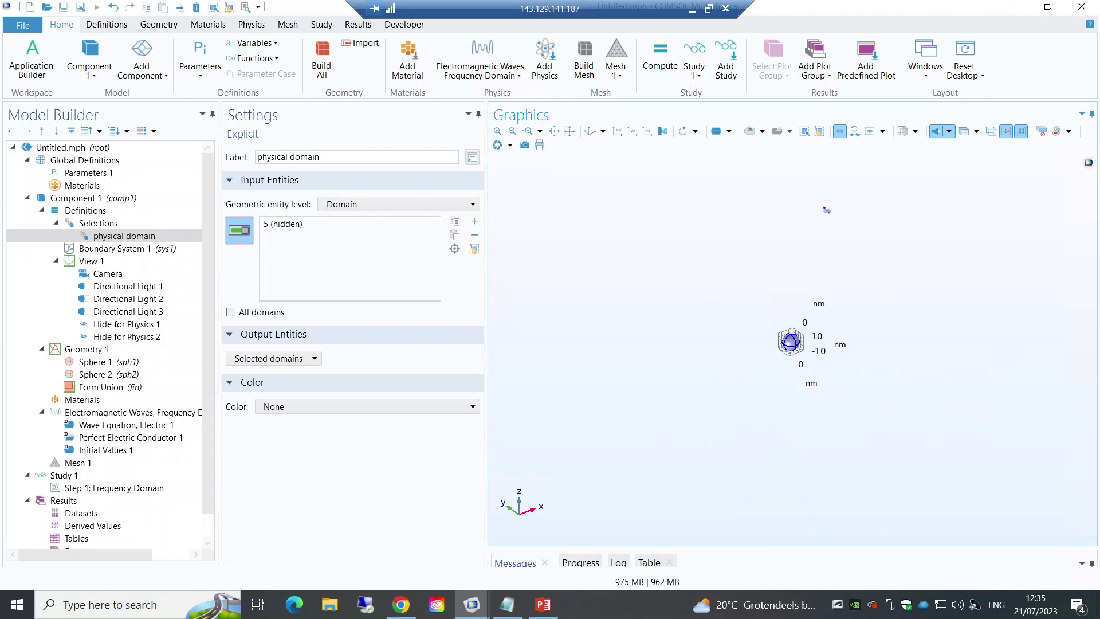
pyautogui.click(789, 345)
# Step: Reset the hiding by deleting all hide nodes
pyautogui.click(851, 135)
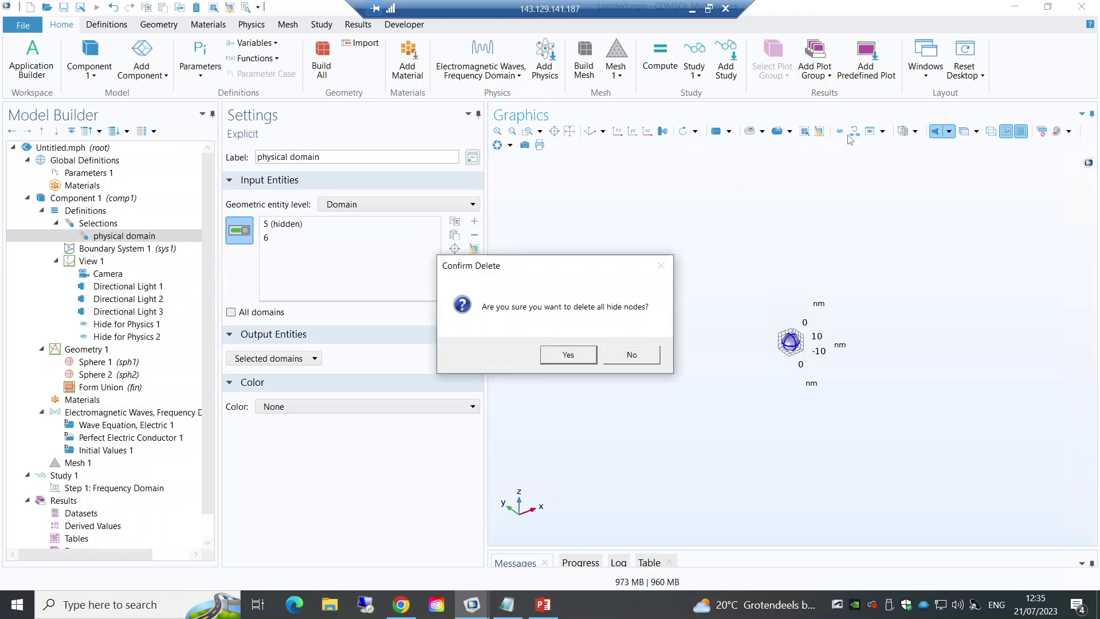
pyautogui.click(572, 357)
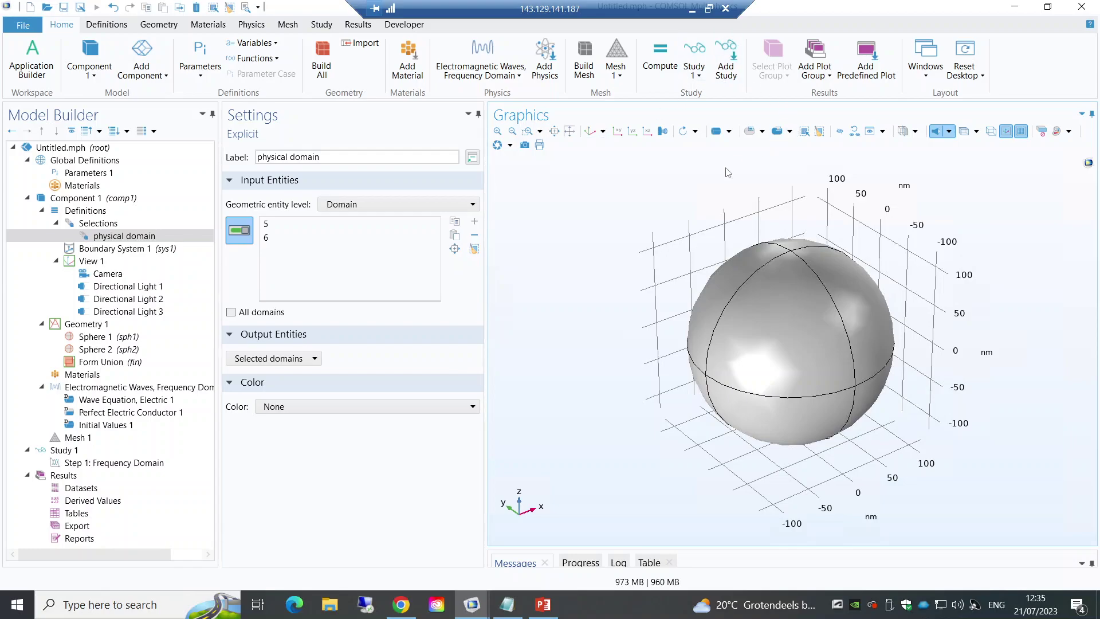
# Step: Hide the front outer boundary of the PML sphere to view the physical domain selection inside
pyautogui.click(729, 131)
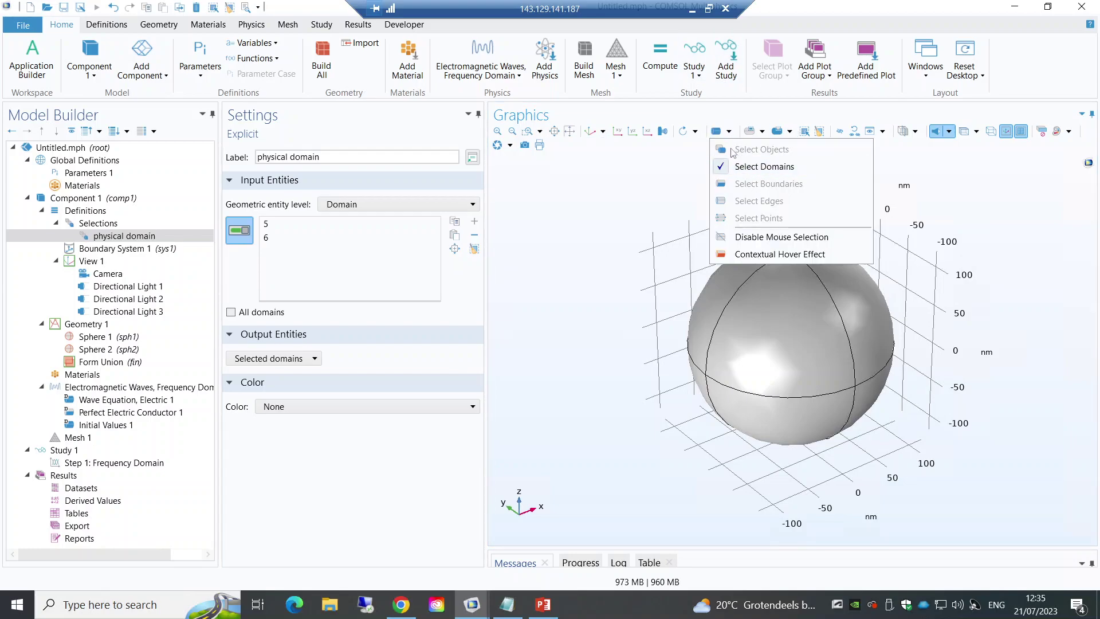
pyautogui.click(841, 132)
pyautogui.click(728, 131)
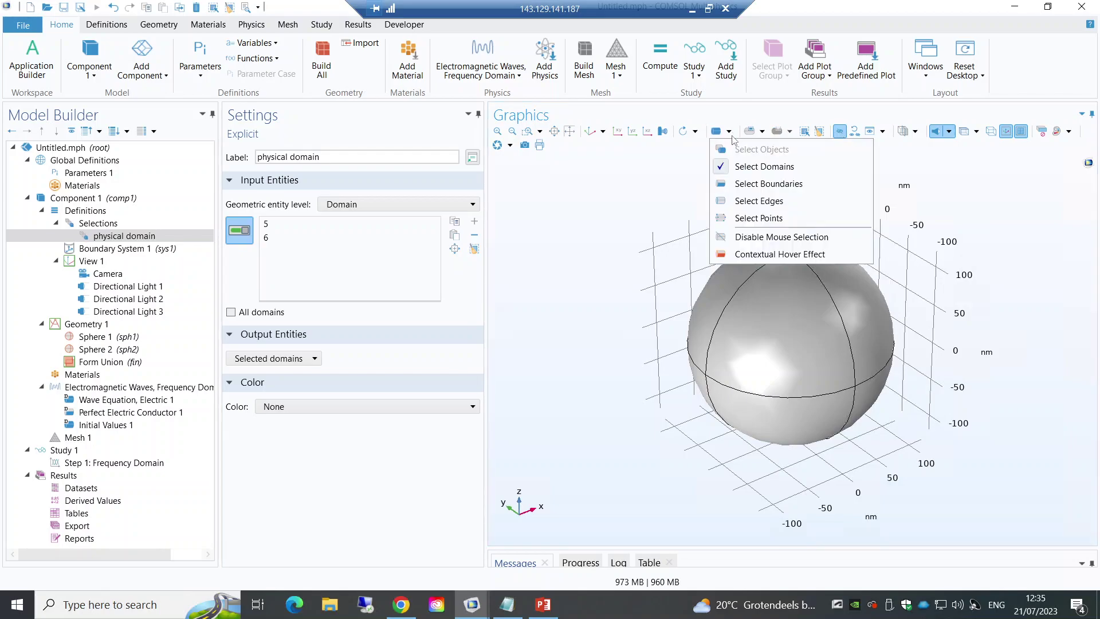
pyautogui.click(762, 181)
pyautogui.click(785, 289)
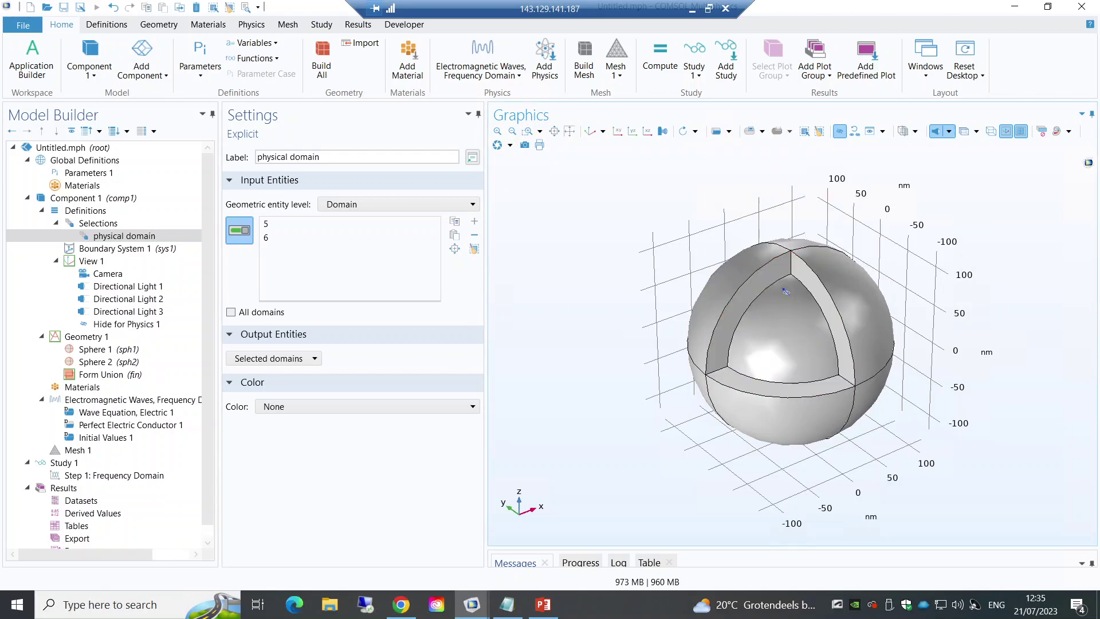
pyautogui.click(840, 132)
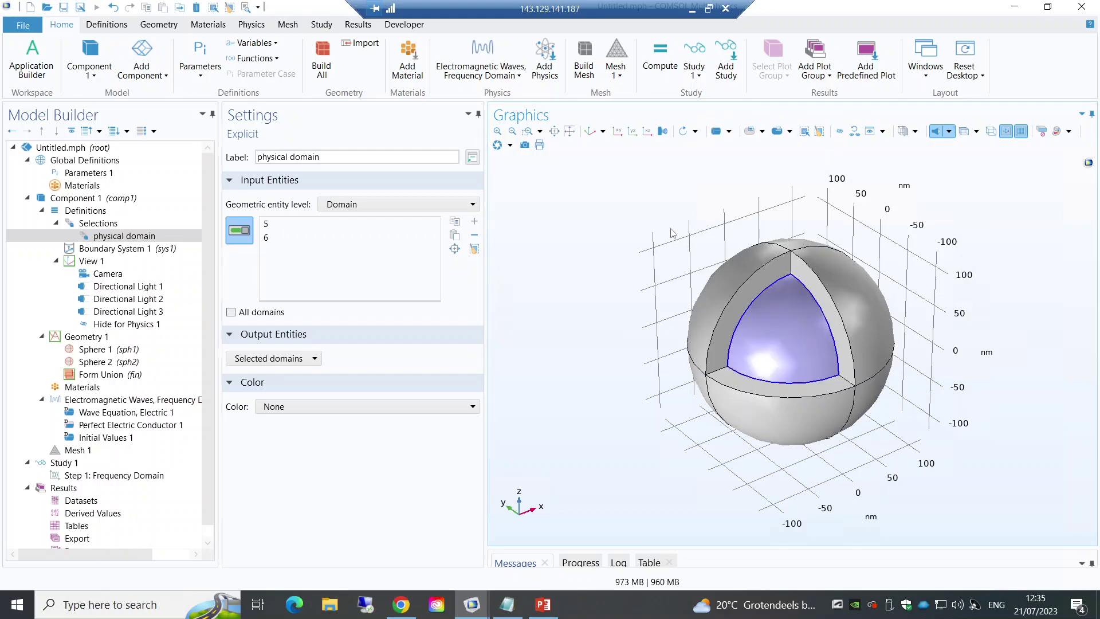
# Step: Add a domain-level Complement selection that inverts the physical domain selection
pyautogui.click(99, 224)
pyautogui.rightClick(98, 223)
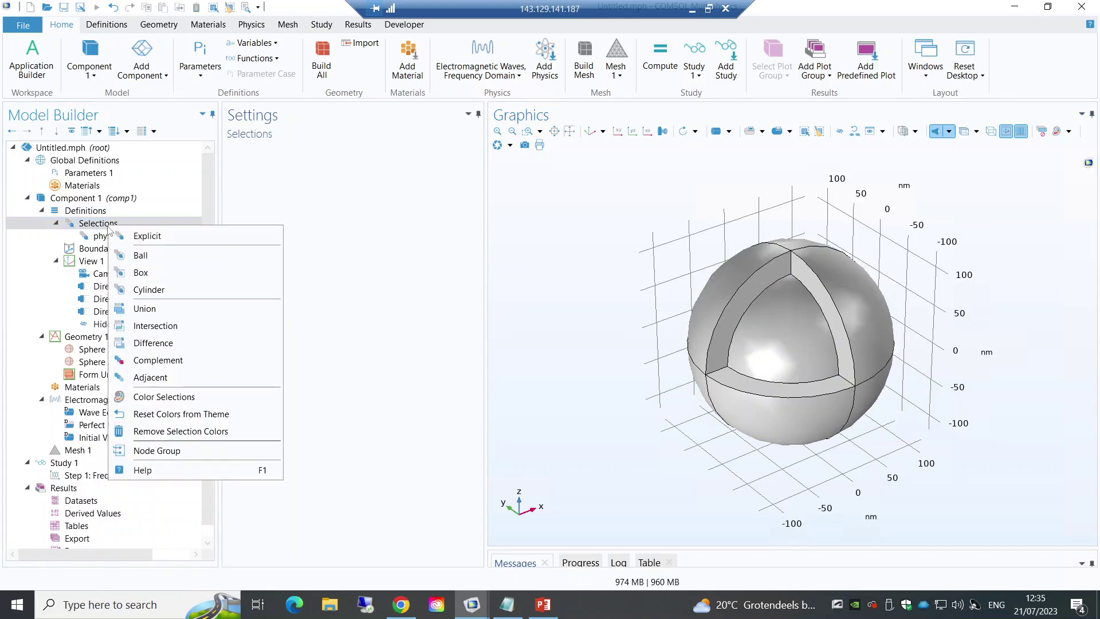
pyautogui.click(158, 360)
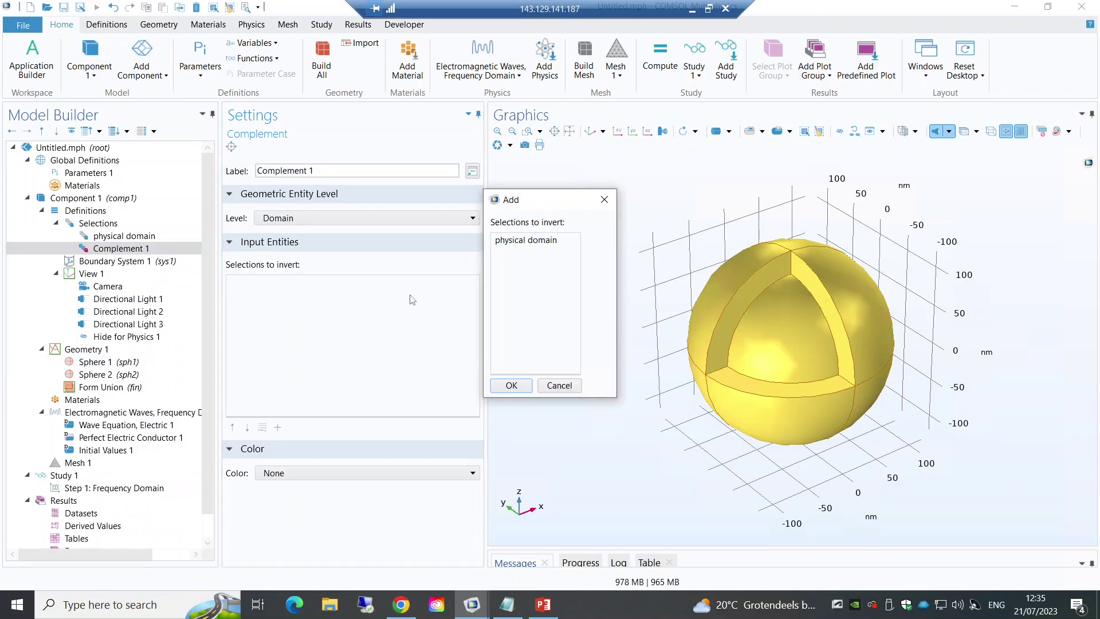
pyautogui.click(504, 240)
pyautogui.click(511, 386)
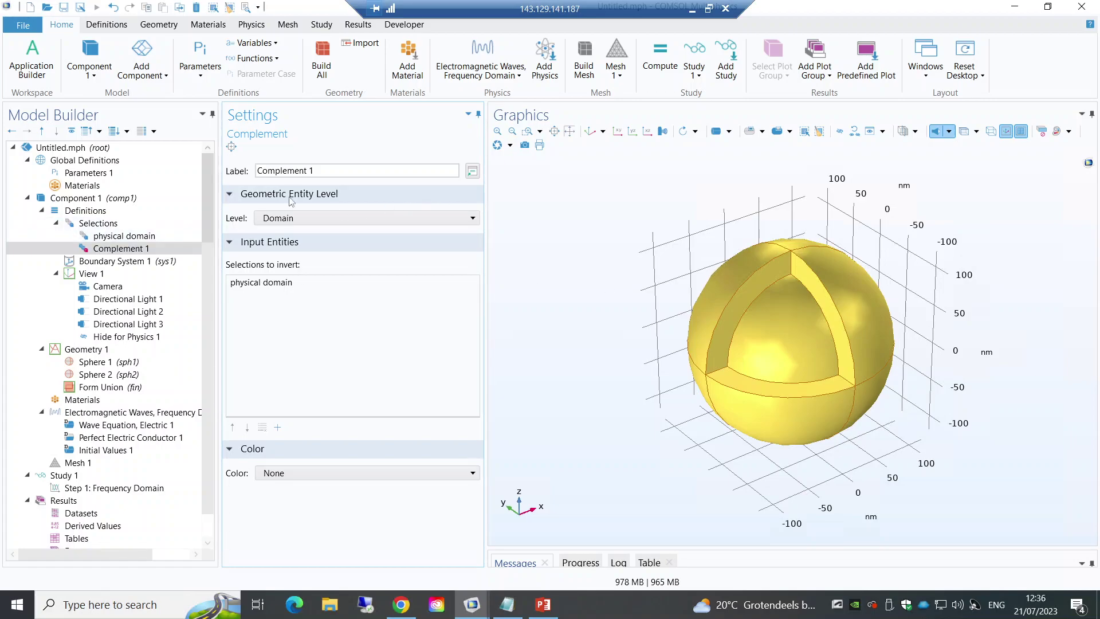
# Step: Rename the complement selection as PML
pyautogui.click(120, 248)
pyautogui.hotkey('ctrl', 'a')
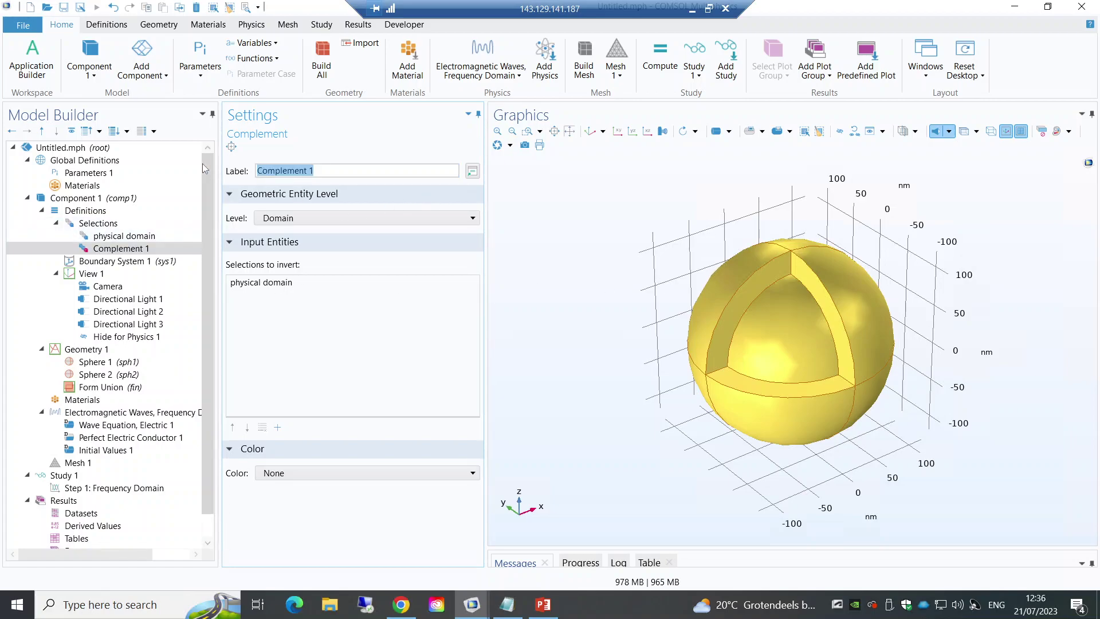
pyautogui.write('PML')
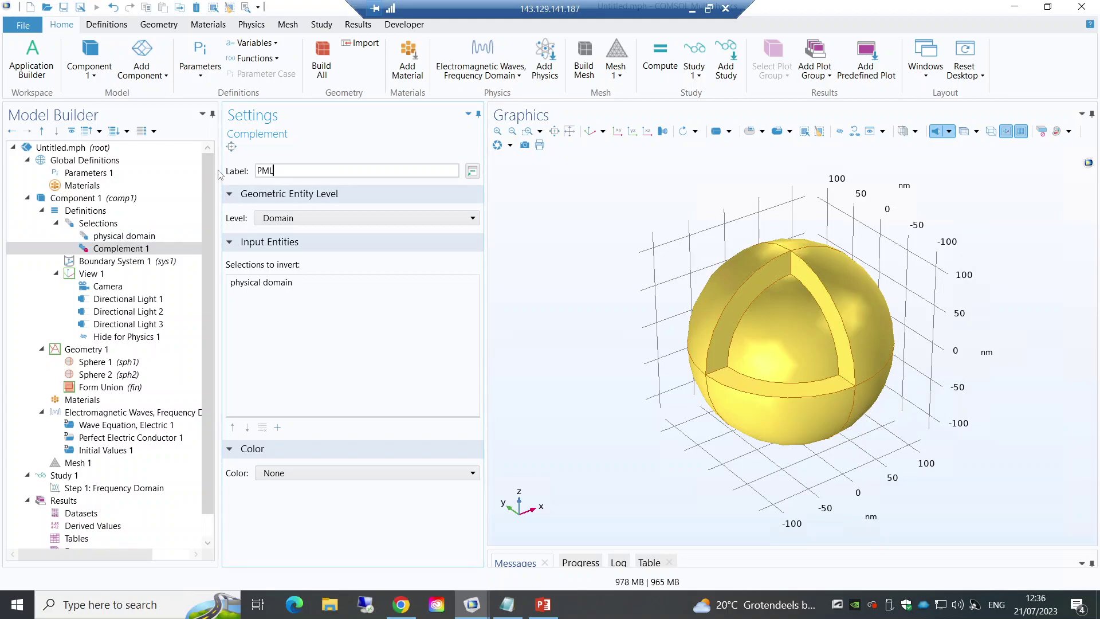
pyautogui.press('Return')
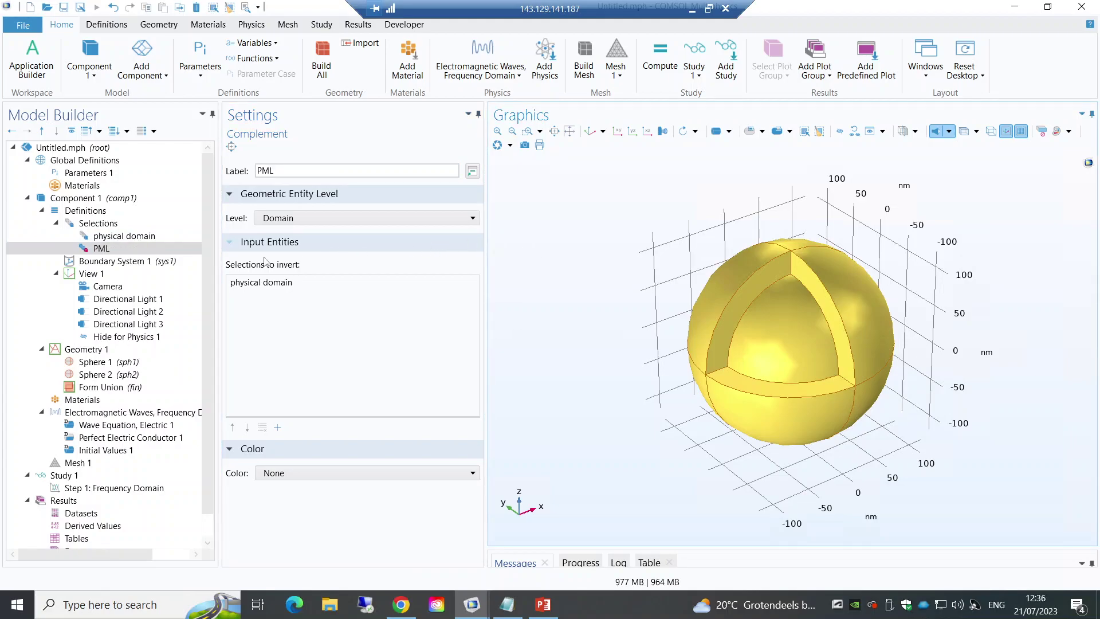
# Step: Add a new Explicit selection below PML and reset the hiding by deleting all hide nodes
pyautogui.click(125, 235)
pyautogui.click(127, 225)
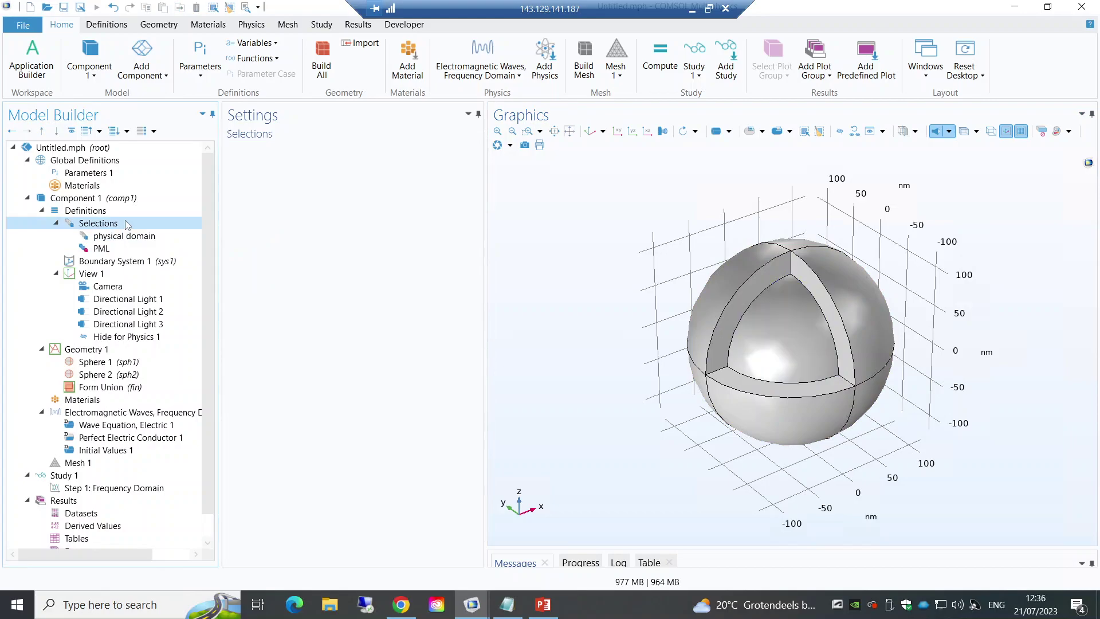
pyautogui.rightClick(128, 224)
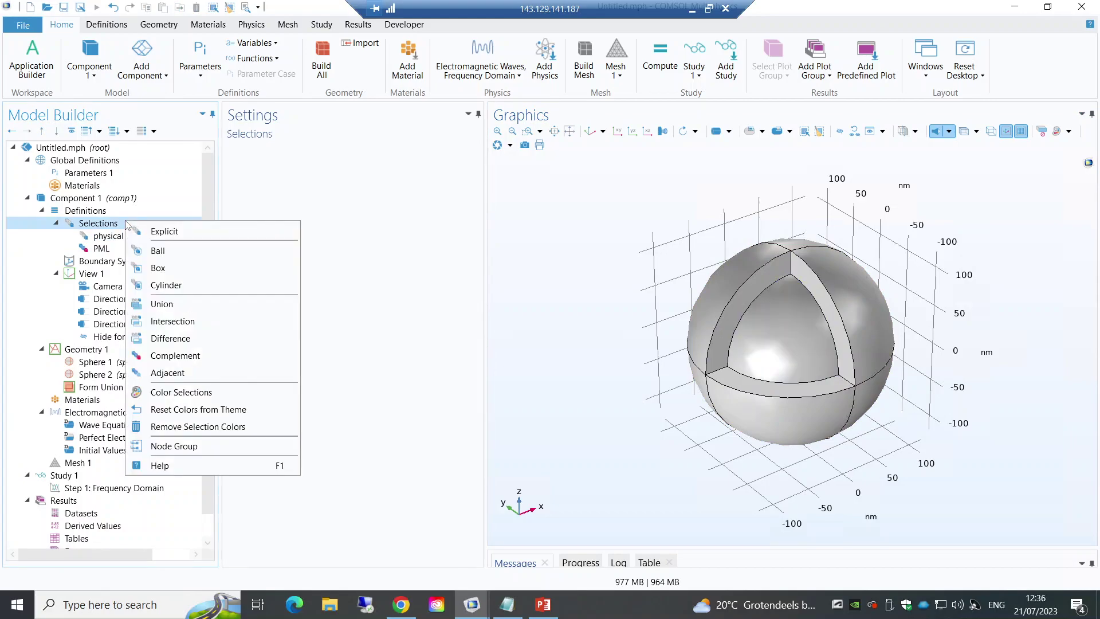
pyautogui.click(165, 231)
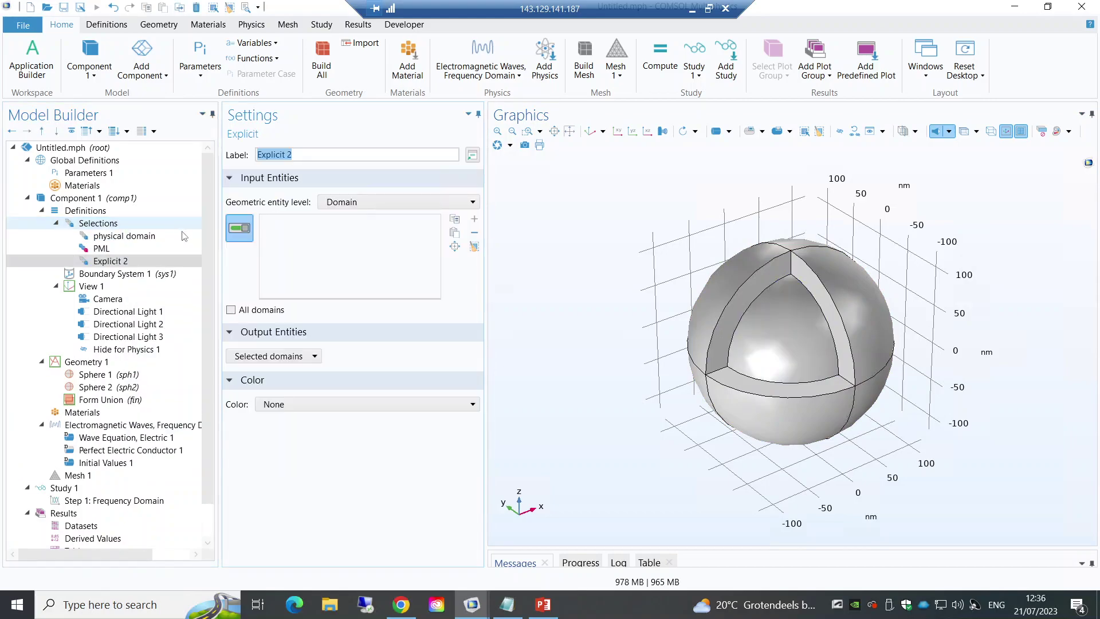
pyautogui.click(855, 131)
pyautogui.click(558, 351)
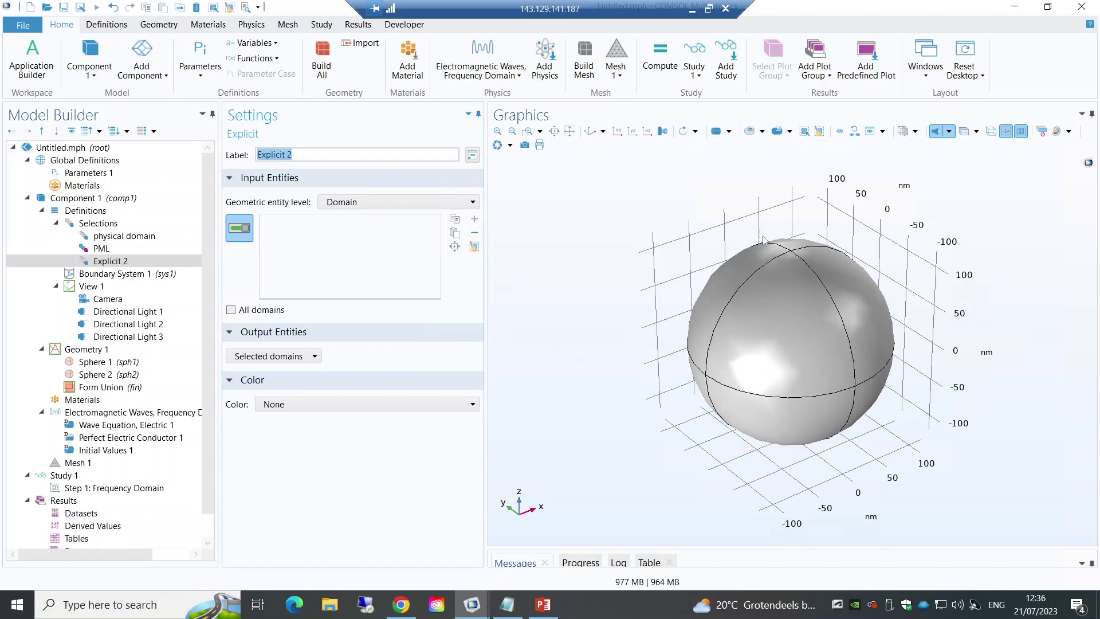
# Step: Hide the PML domains and the domain surrounding the nanoparticle so that only the central sphere is shown
pyautogui.click(840, 131)
pyautogui.click(825, 306)
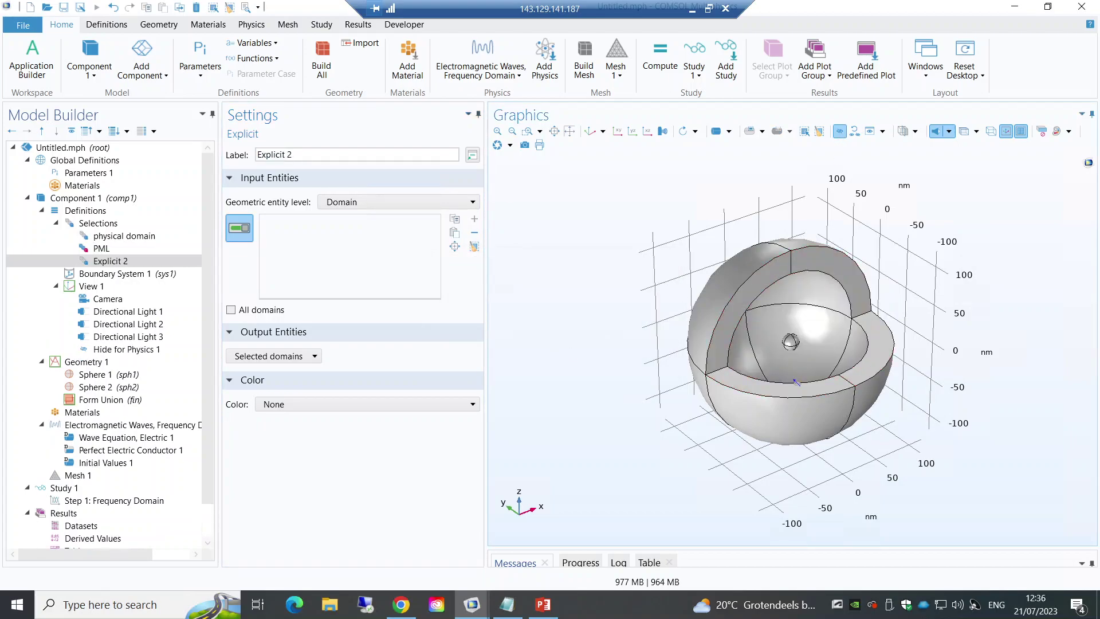
pyautogui.click(788, 342)
pyautogui.click(773, 411)
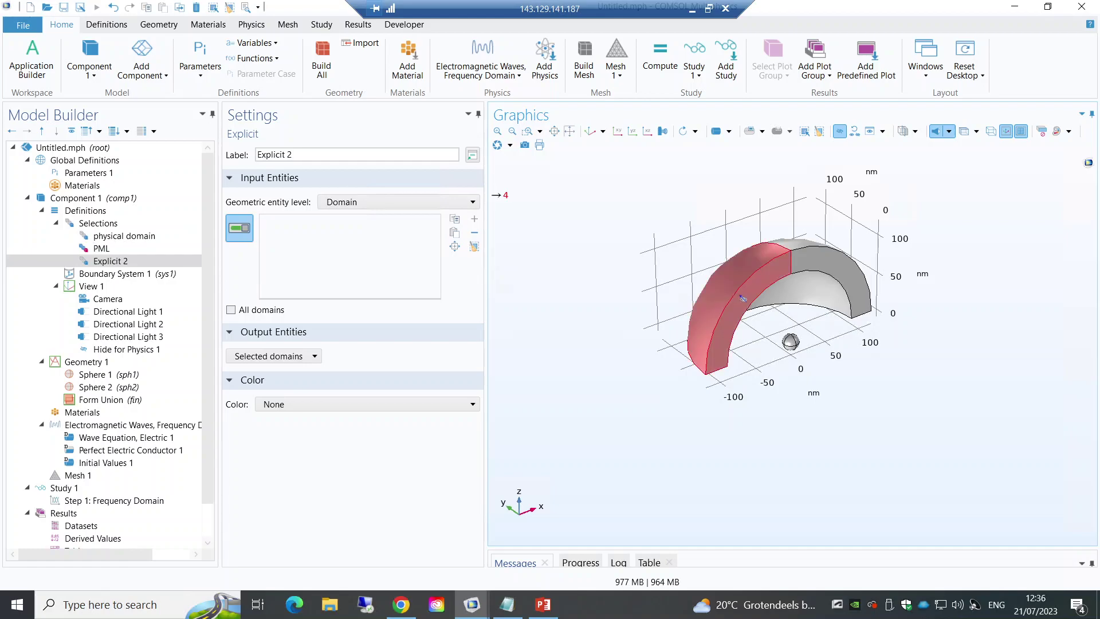
pyautogui.click(838, 236)
pyautogui.click(840, 135)
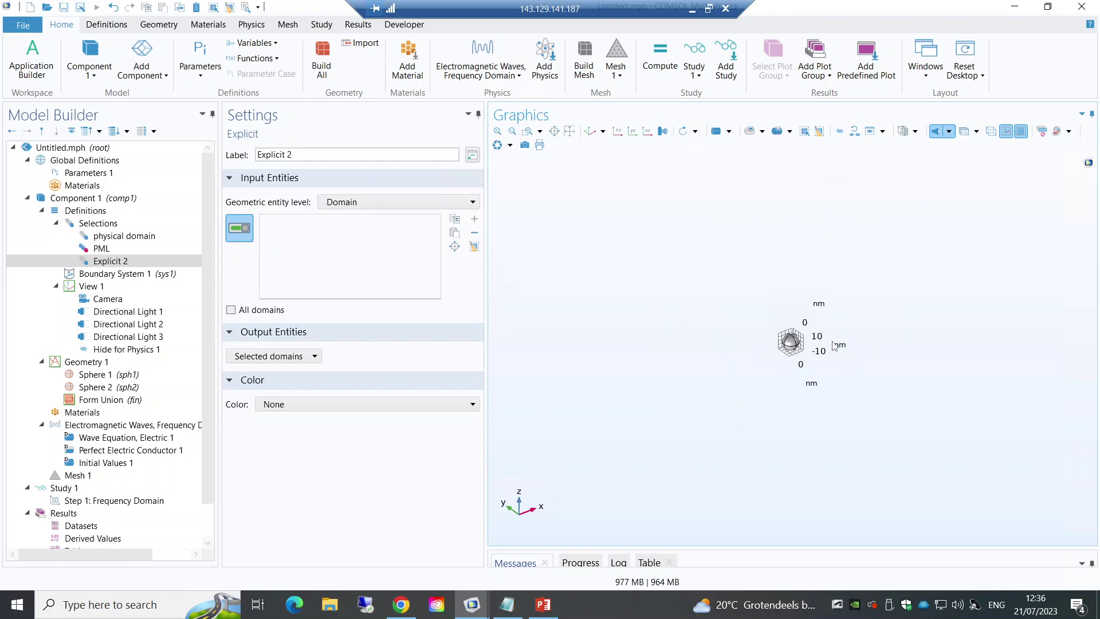
# Step: Add domain 6, the central sphere, to the new explicit selection and label it nanoparticle
pyautogui.click(790, 343)
pyautogui.hotkey('ctrl', 'a')
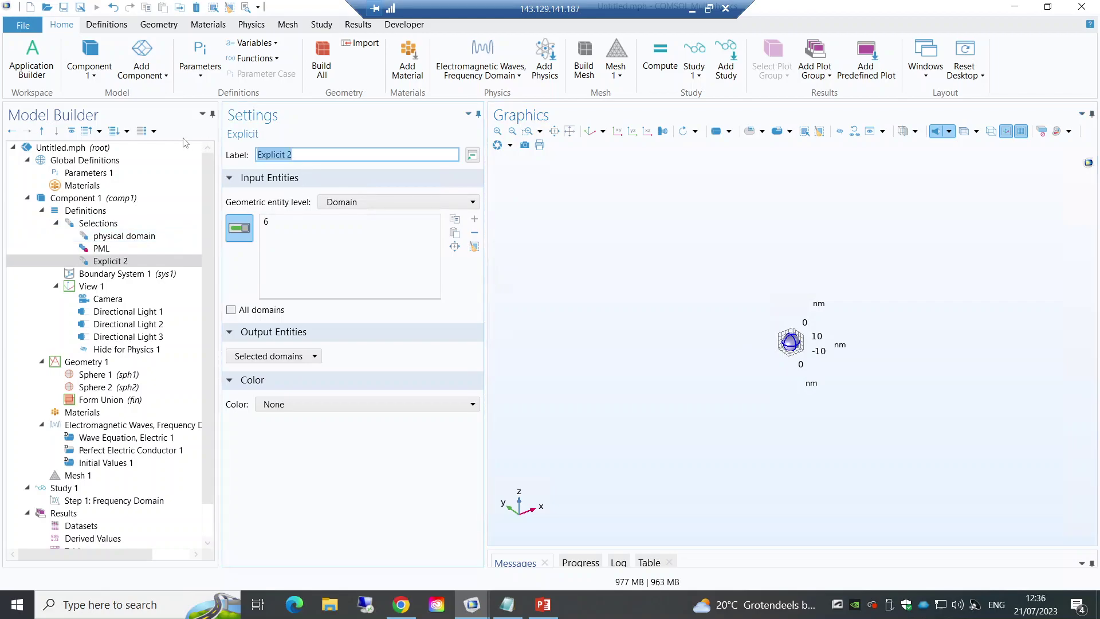
pyautogui.write('nanoparticle')
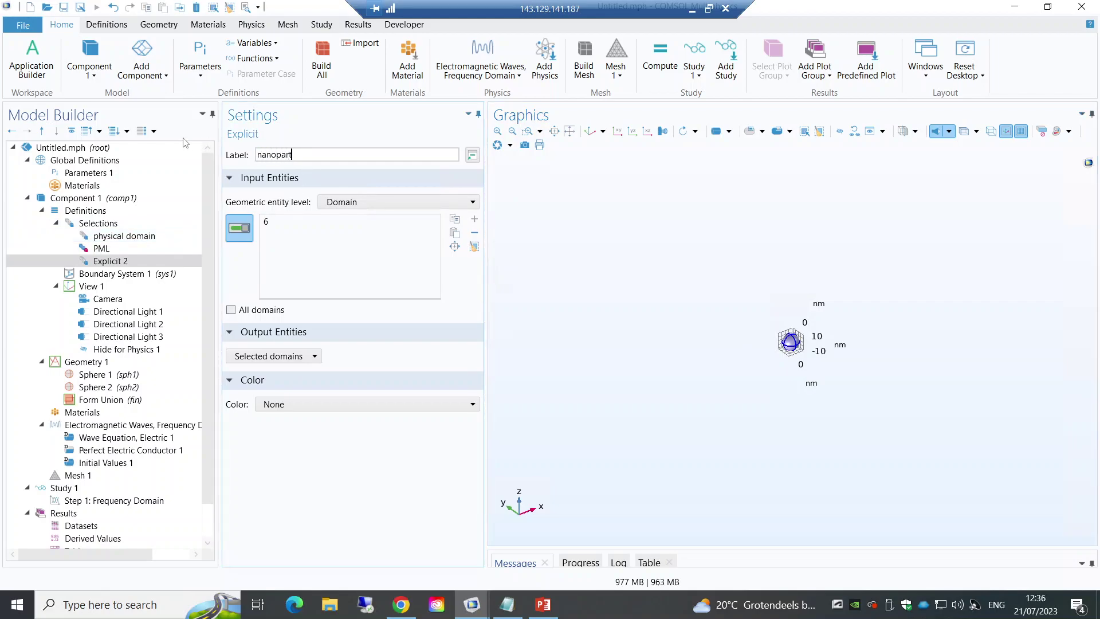
pyautogui.click(324, 492)
# Step: Add another Explicit selection and set its geometric entity level to Boundary
pyautogui.rightClick(98, 224)
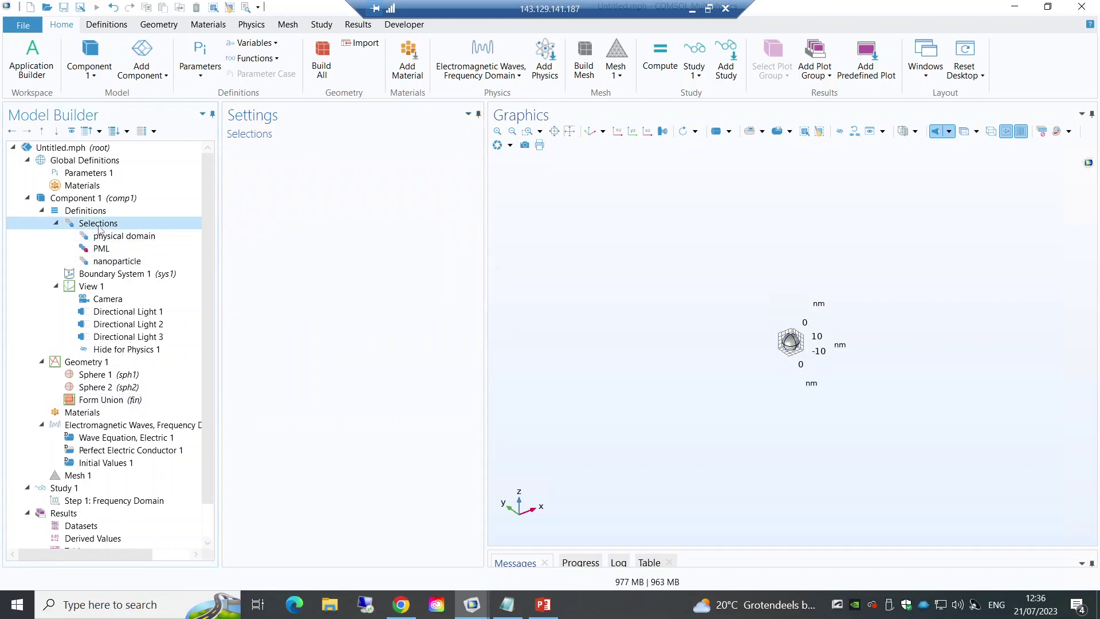
pyautogui.click(130, 236)
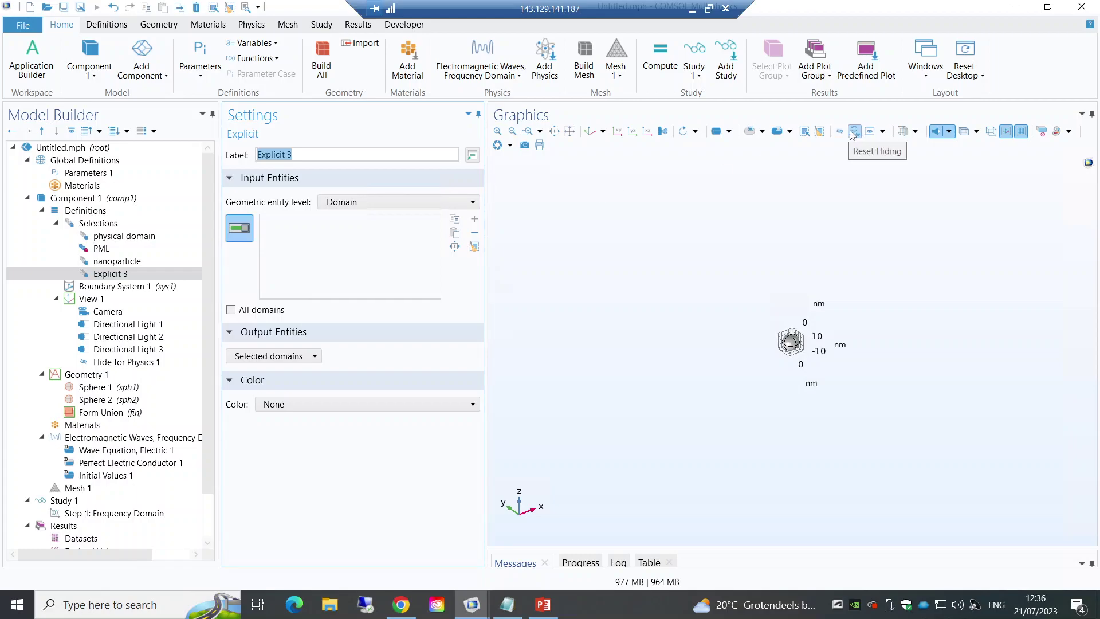
pyautogui.click(590, 132)
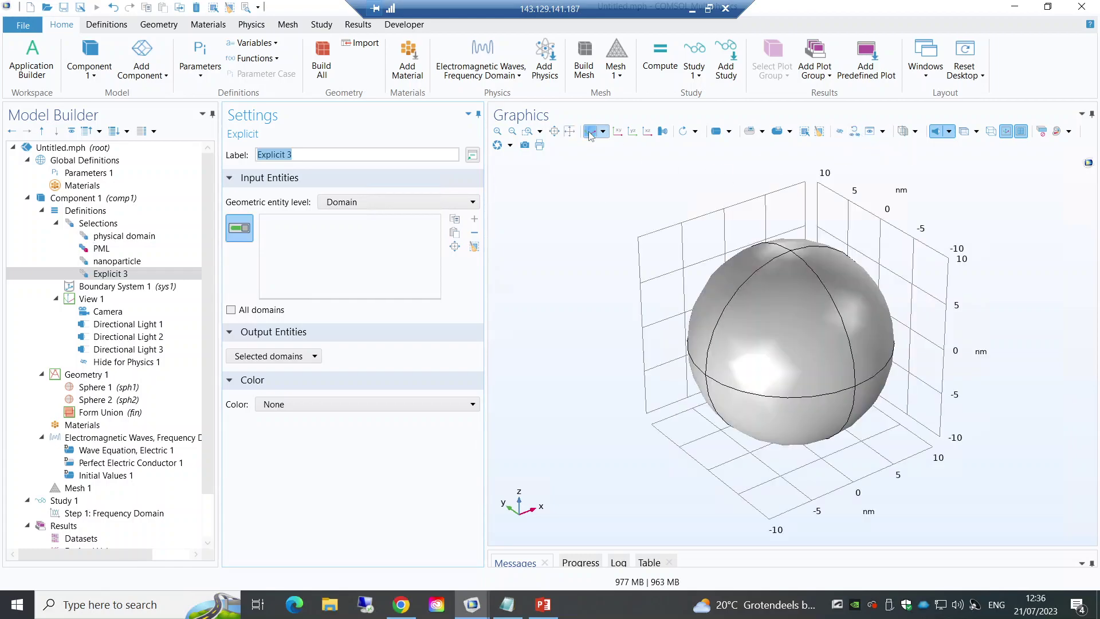
pyautogui.click(370, 202)
pyautogui.click(350, 230)
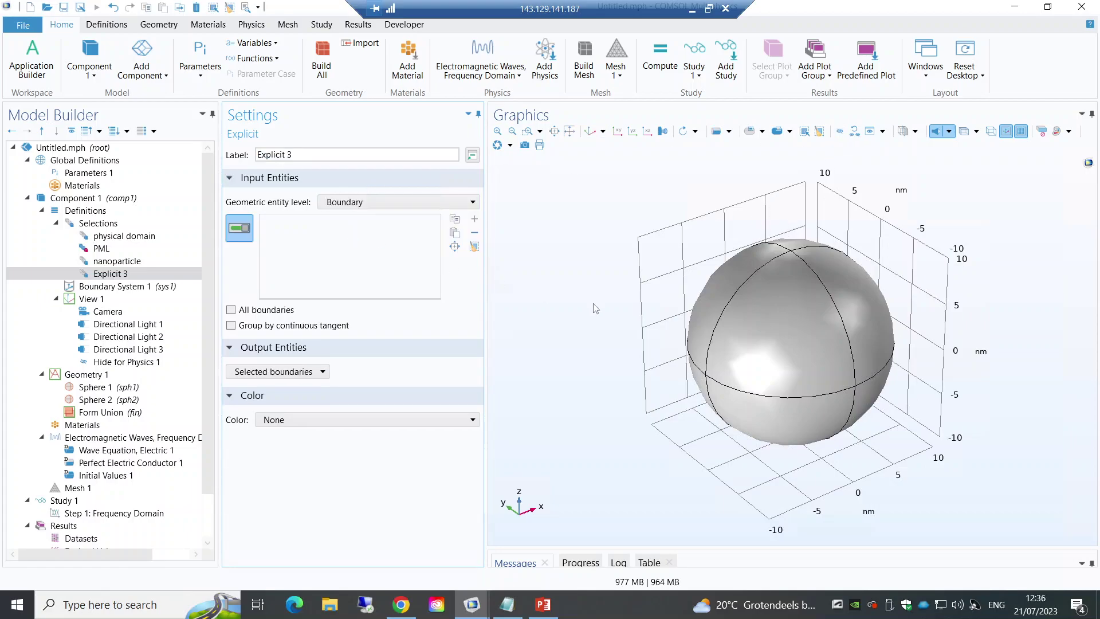
# Step: Add all outer boundaries of the nanoparticle sphere, front and back, to the boundary selection
pyautogui.click(824, 298)
pyautogui.click(867, 294)
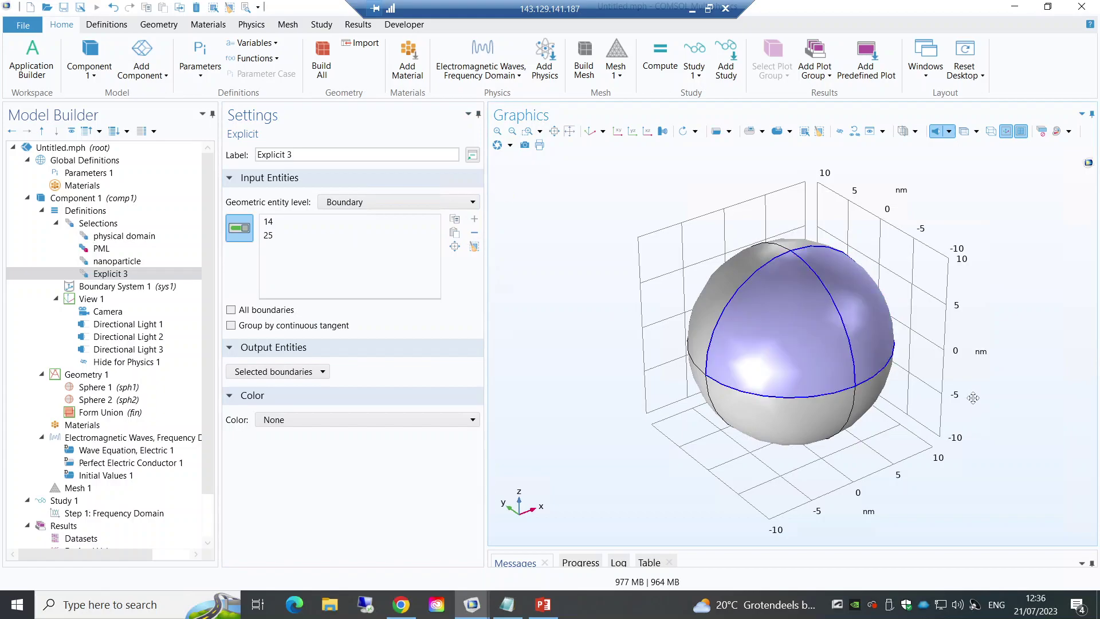
pyautogui.moveTo(867, 294); pyautogui.dragTo(817, 352)
pyautogui.click(817, 352)
pyautogui.click(858, 363)
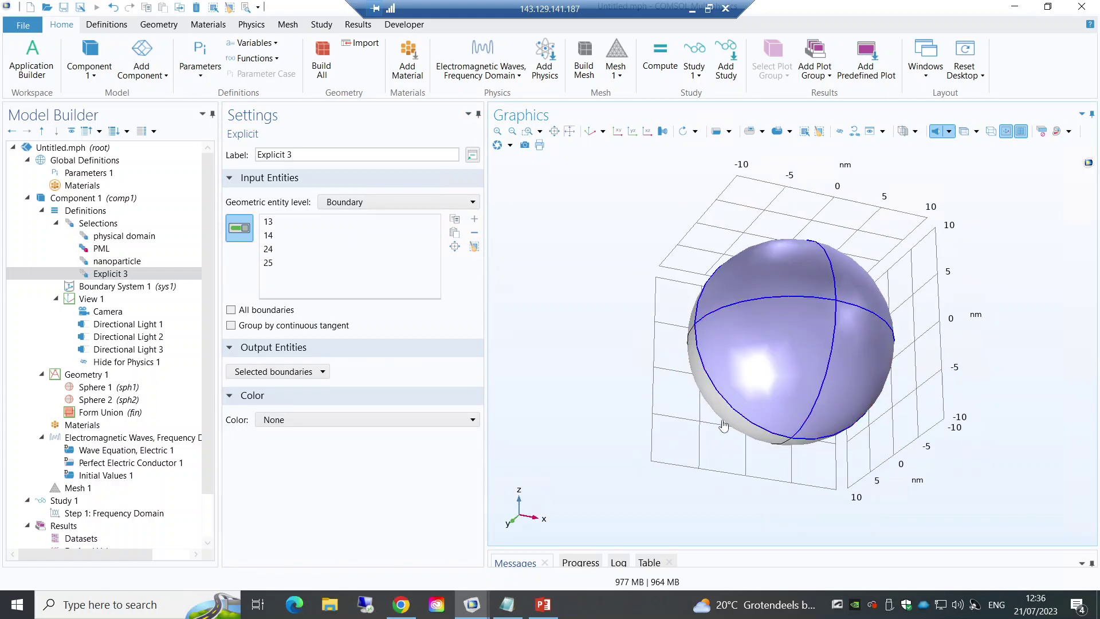
pyautogui.moveTo(730, 337); pyautogui.dragTo(734, 289)
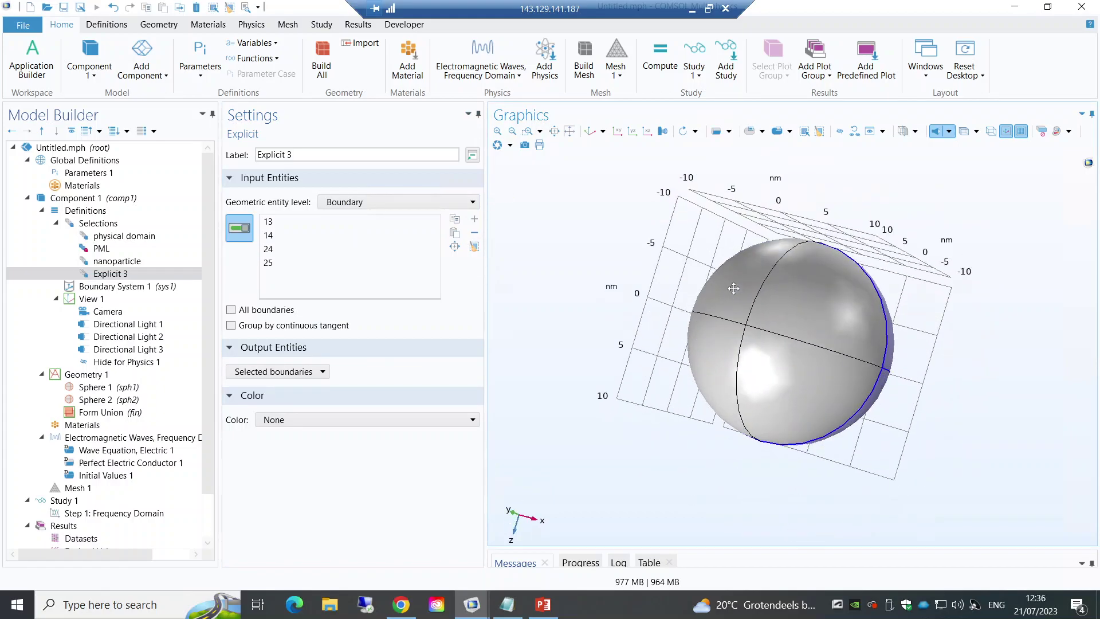
pyautogui.click(723, 338)
pyautogui.click(733, 291)
pyautogui.click(808, 303)
pyautogui.click(802, 367)
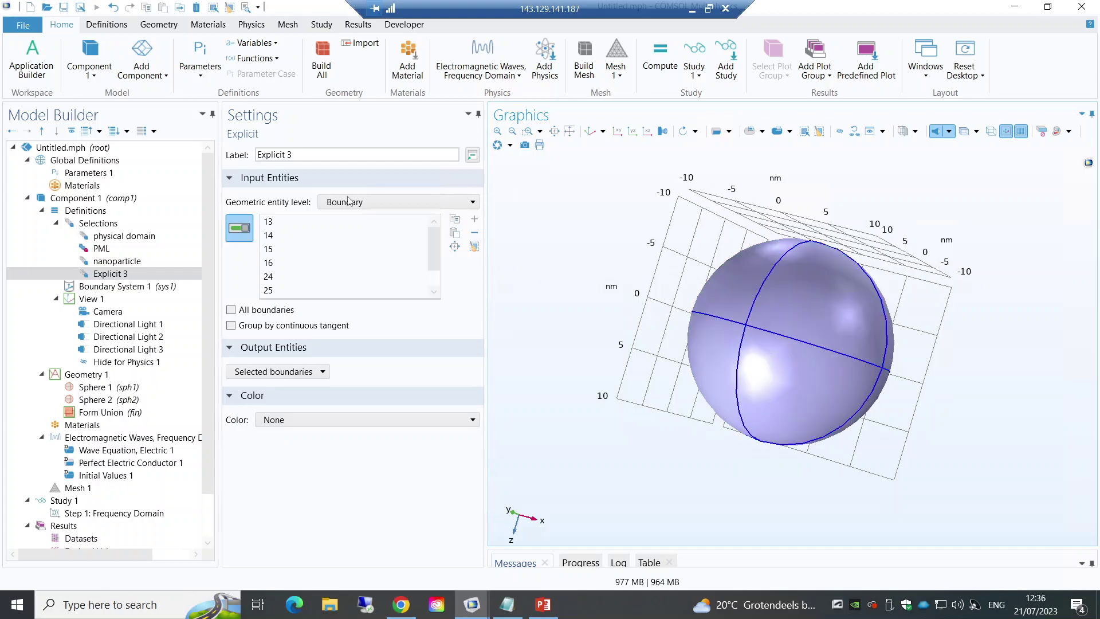
# Step: Rename the boundary selection as nanoparticle surface and restore the default 3D view
pyautogui.press('F2')
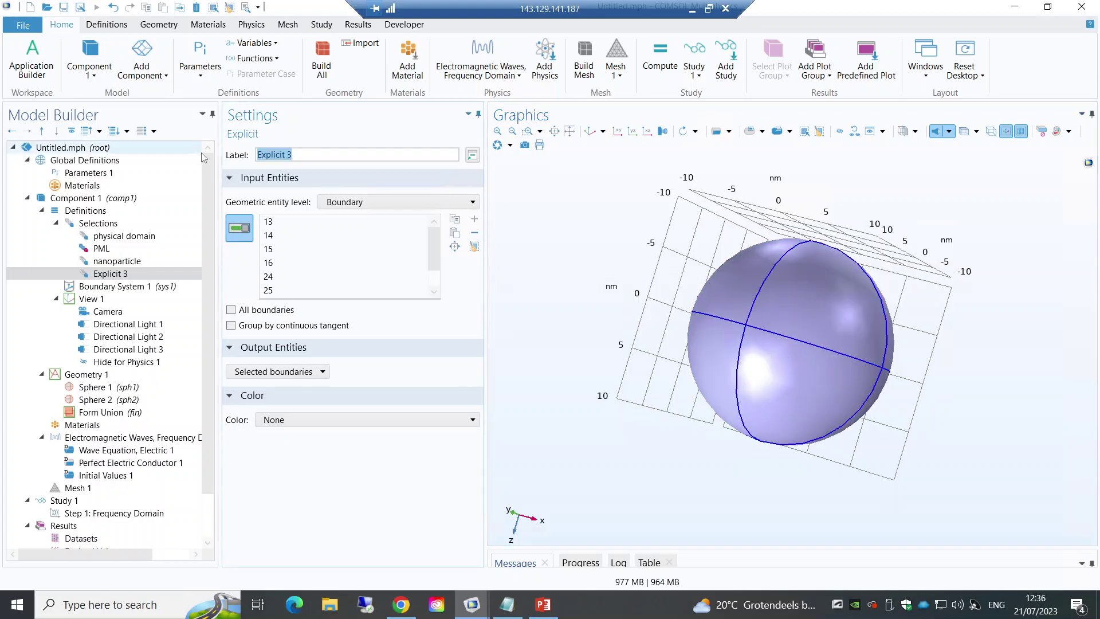
pyautogui.write('nanoparticle surface')
pyautogui.press('Return')
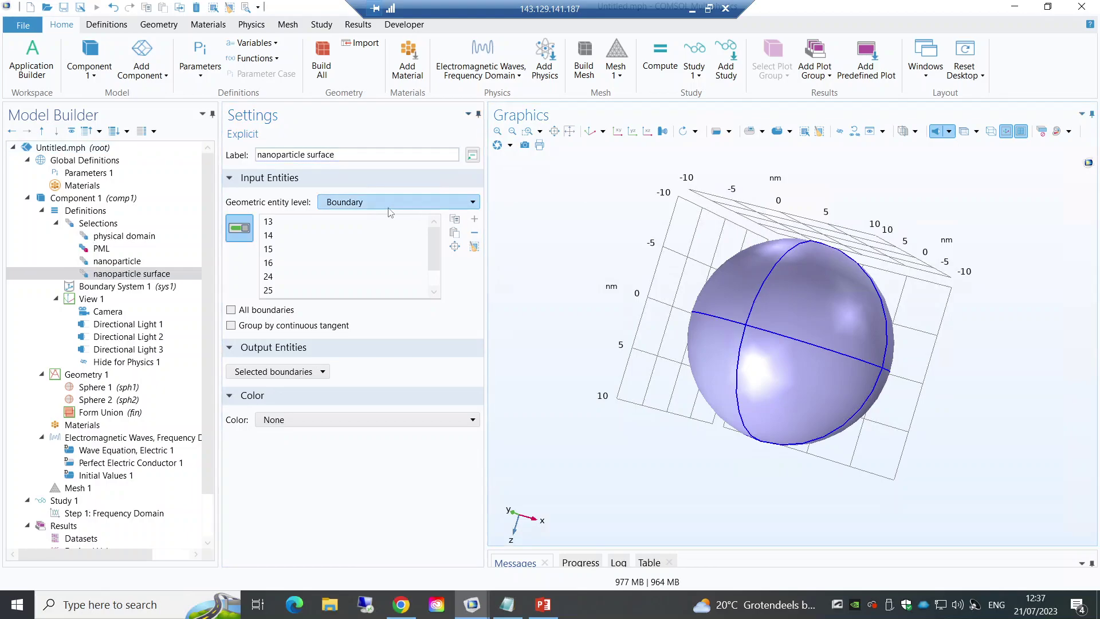
pyautogui.click(591, 132)
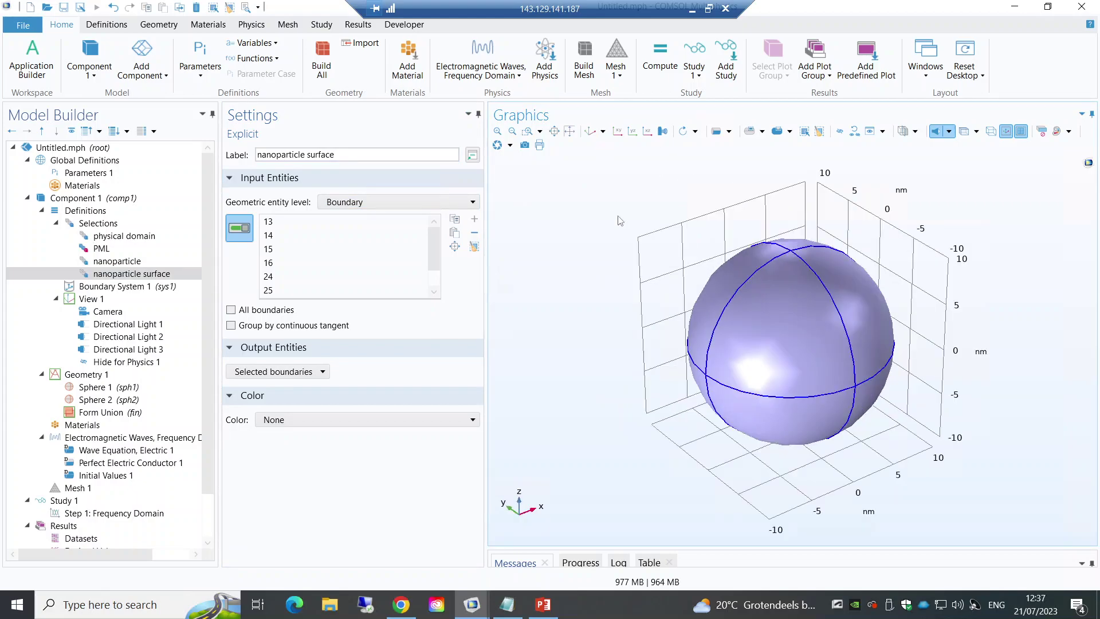
# Step: Review the entities in the physical domain, PML, nanoparticle and nanoparticle surface selections
pyautogui.click(123, 235)
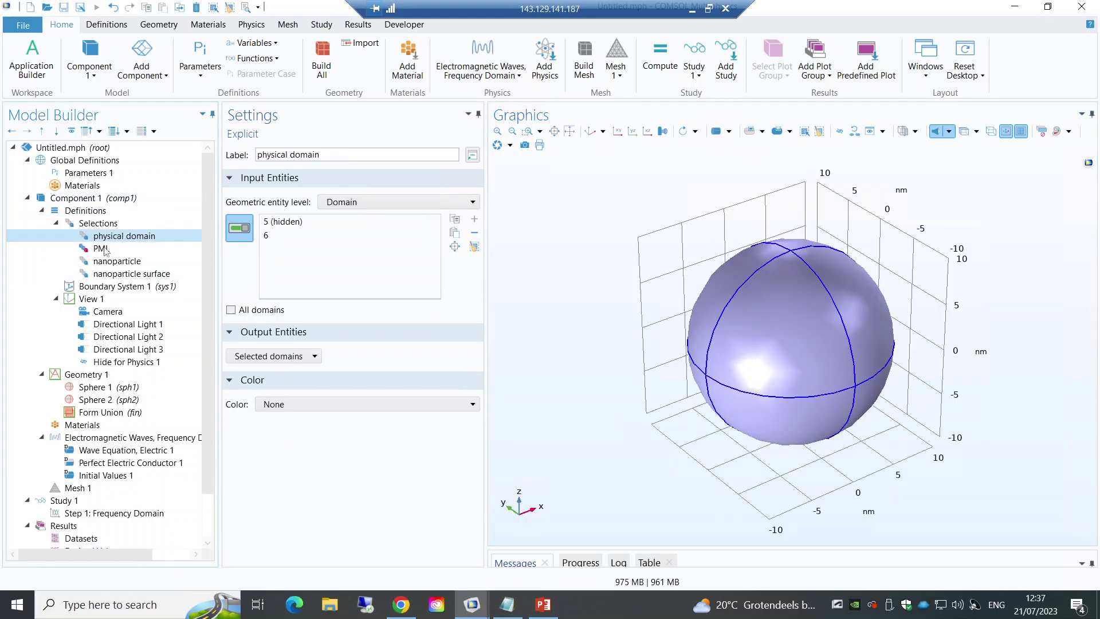
pyautogui.click(100, 248)
pyautogui.click(104, 260)
pyautogui.click(114, 274)
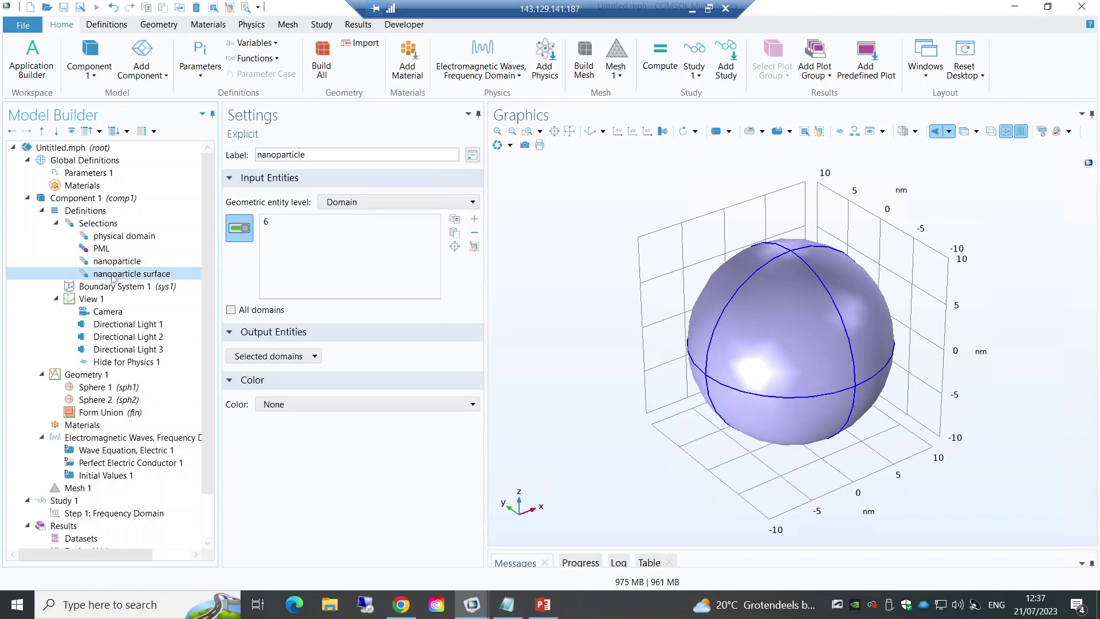
pyautogui.click(115, 262)
pyautogui.click(102, 250)
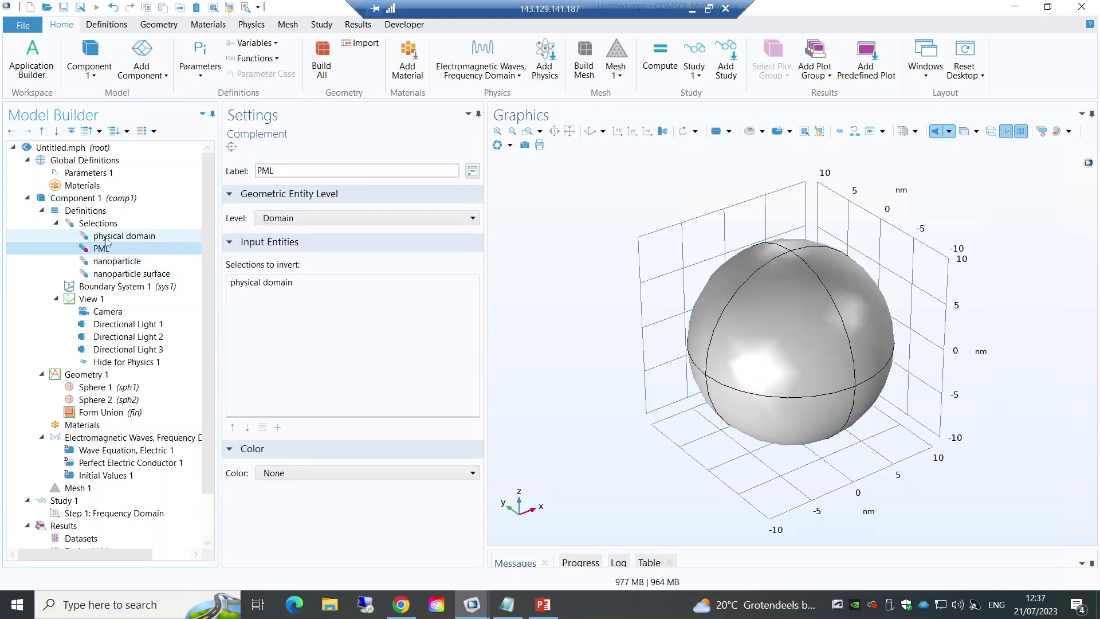
# Step: Show the physical domain selection and reset the hiding by deleting all hide nodes
pyautogui.click(107, 234)
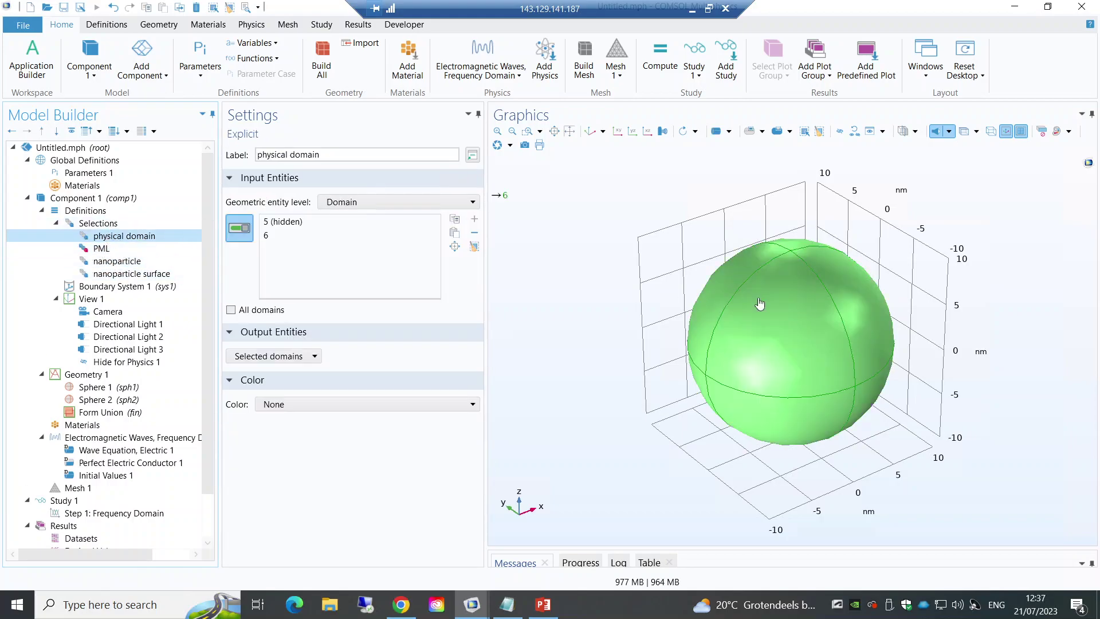
pyautogui.click(855, 131)
pyautogui.click(587, 354)
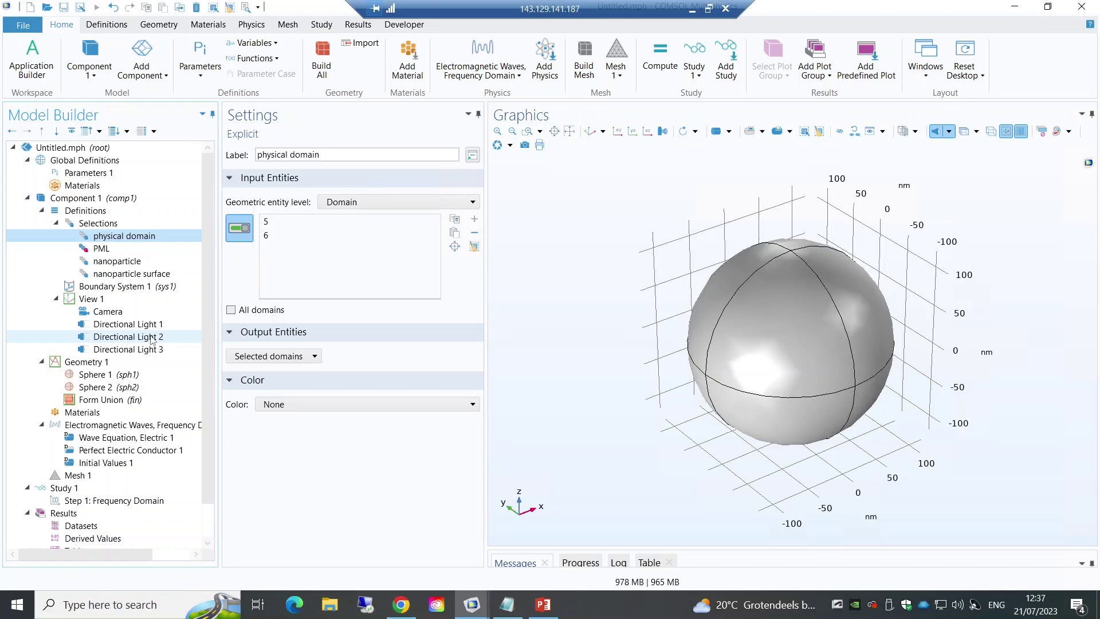
# Step: Add an Integration nonlocal coupling to the component definitions
pyautogui.click(90, 224)
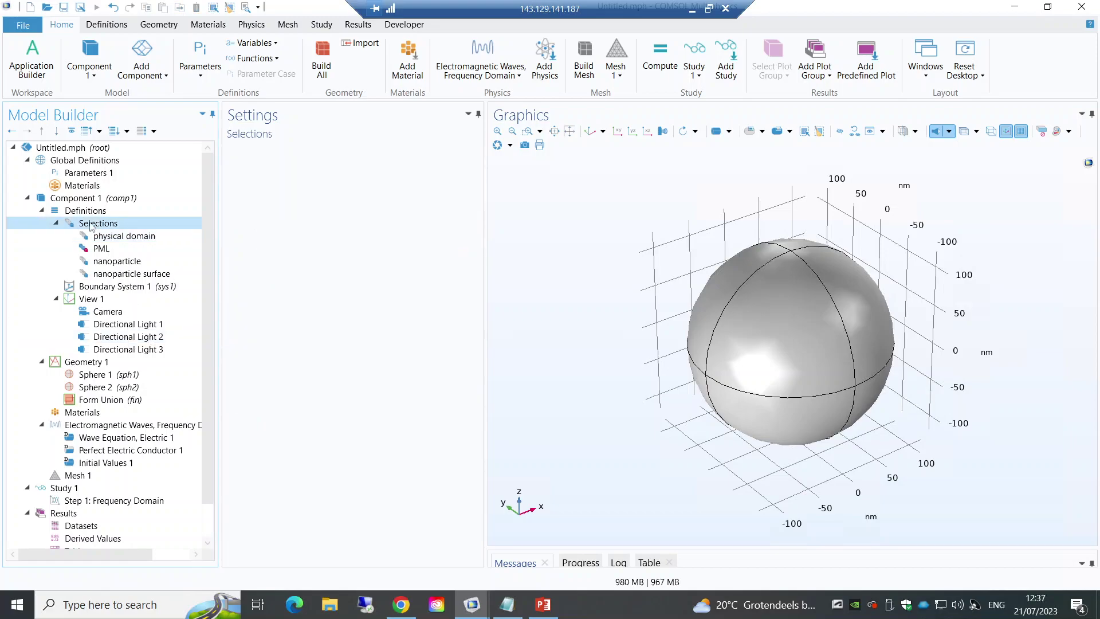
pyautogui.rightClick(90, 225)
pyautogui.click(86, 212)
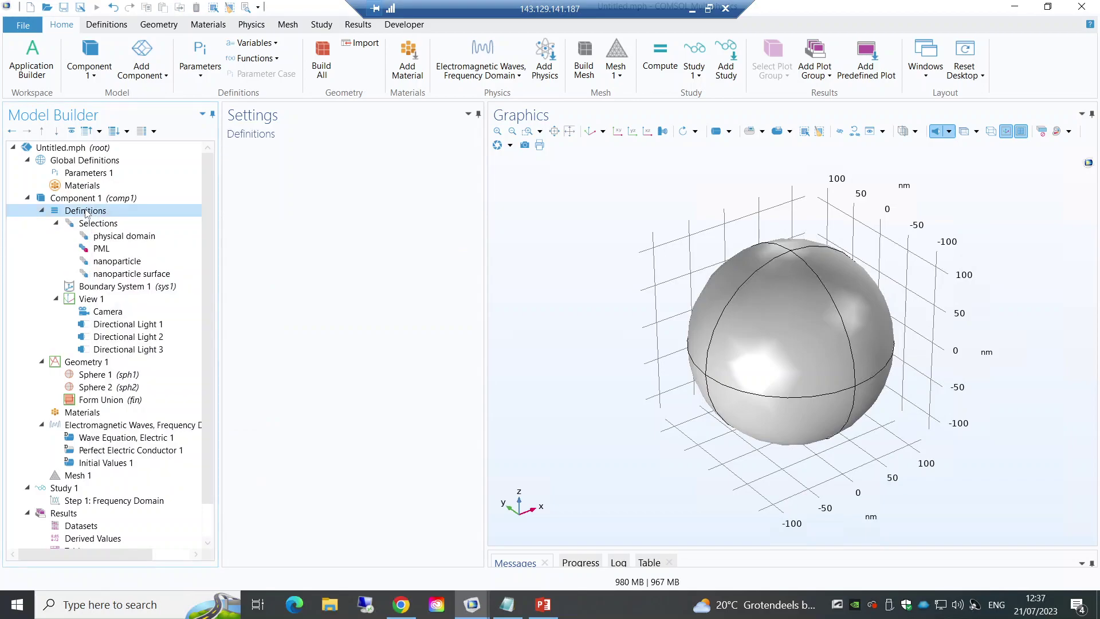
pyautogui.rightClick(85, 211)
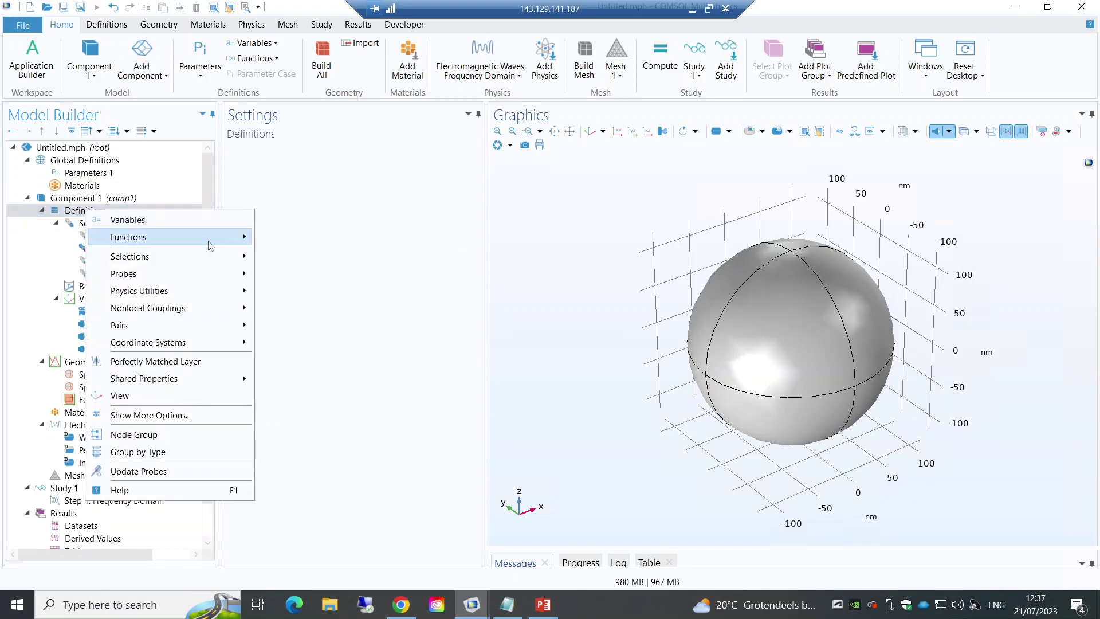
pyautogui.moveTo(211, 245)
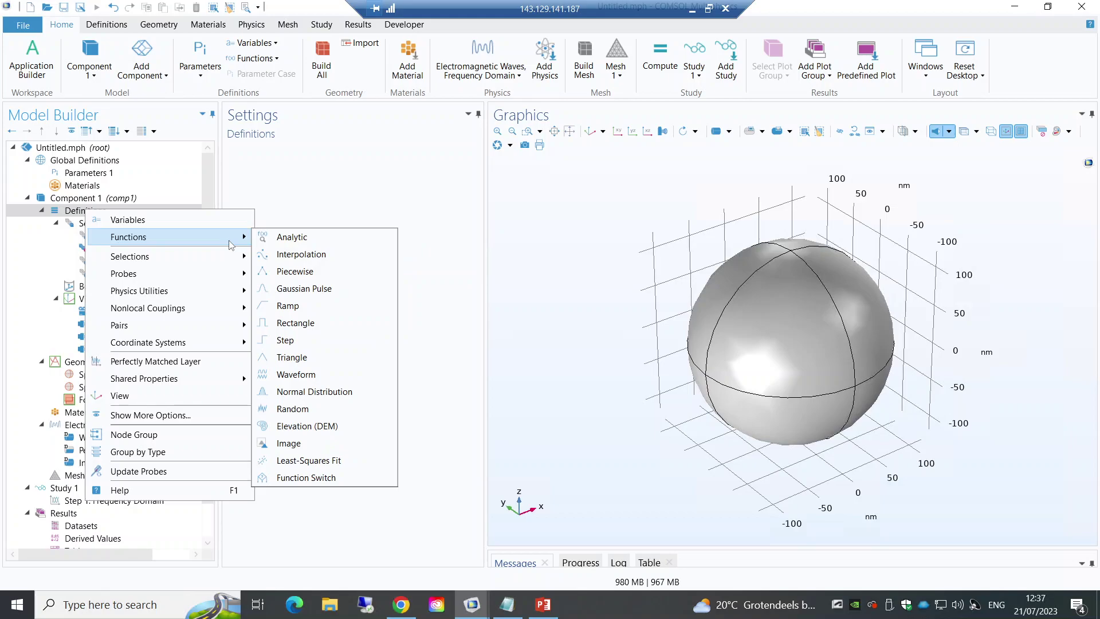
pyautogui.moveTo(224, 329)
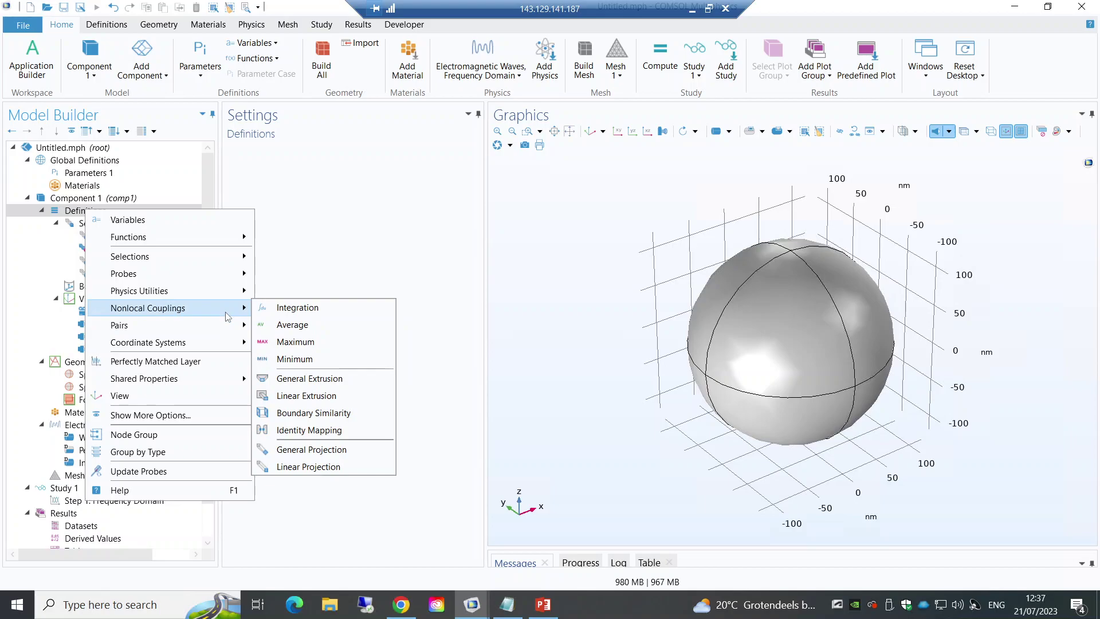
pyautogui.click(285, 306)
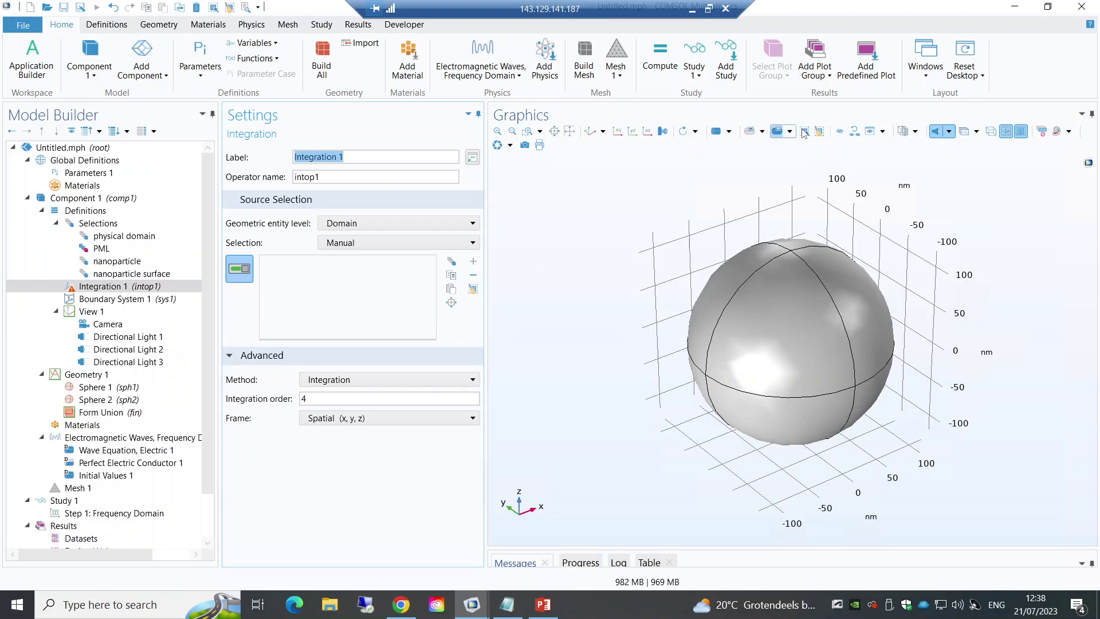
# Step: Hide the domains surrounding the nanoparticle and add nanoparticle domain 6 to the integration's source selection
pyautogui.click(840, 131)
pyautogui.click(841, 300)
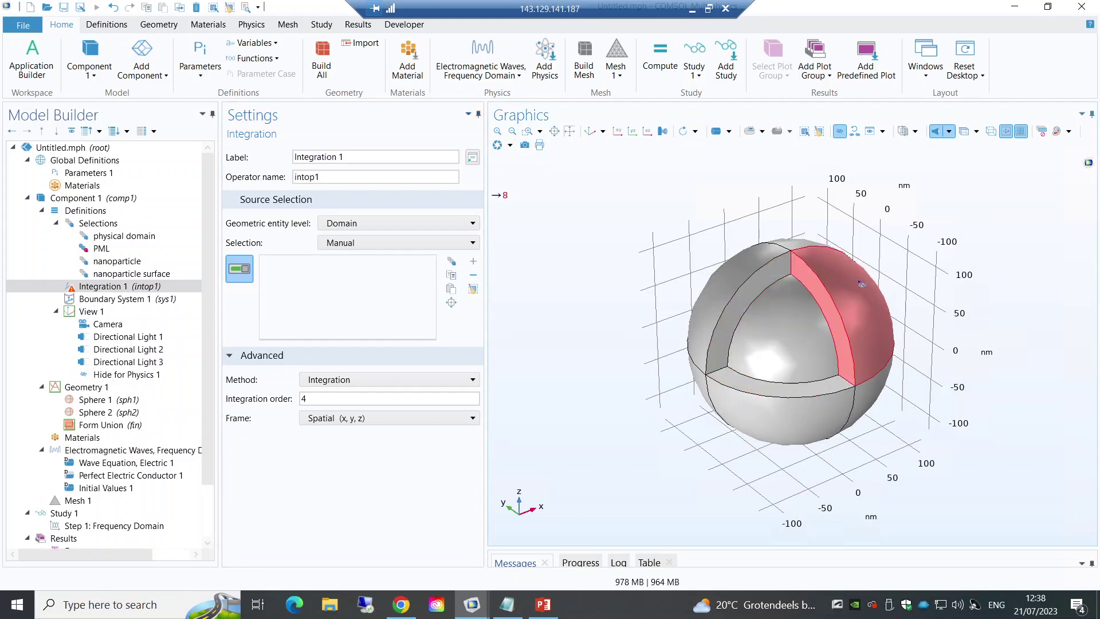
pyautogui.click(791, 396)
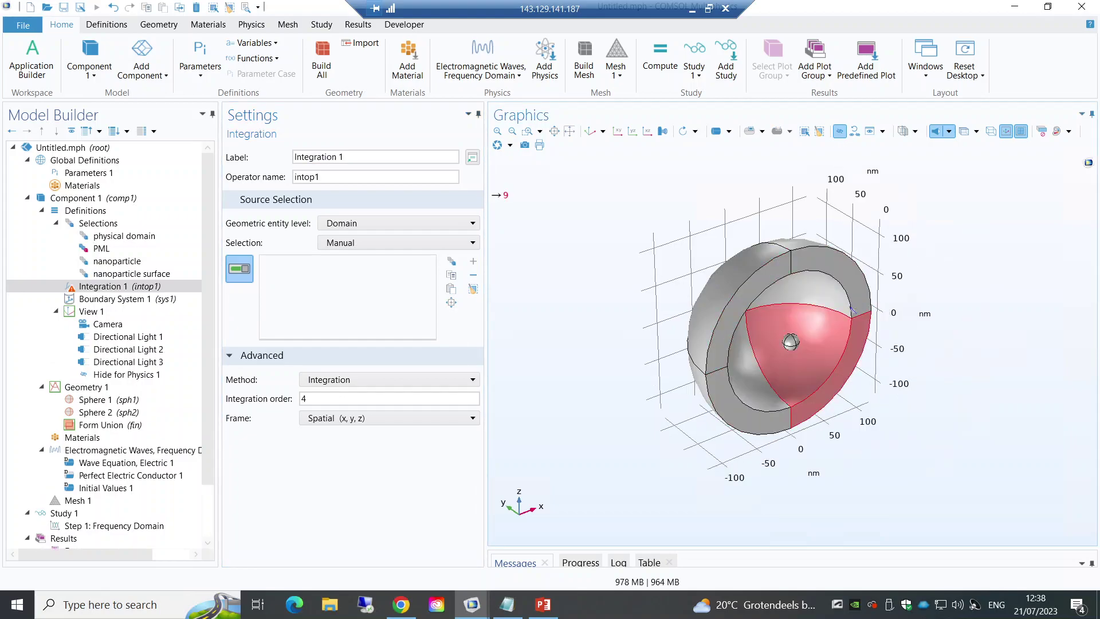
pyautogui.click(780, 277)
pyautogui.click(739, 378)
pyautogui.click(802, 356)
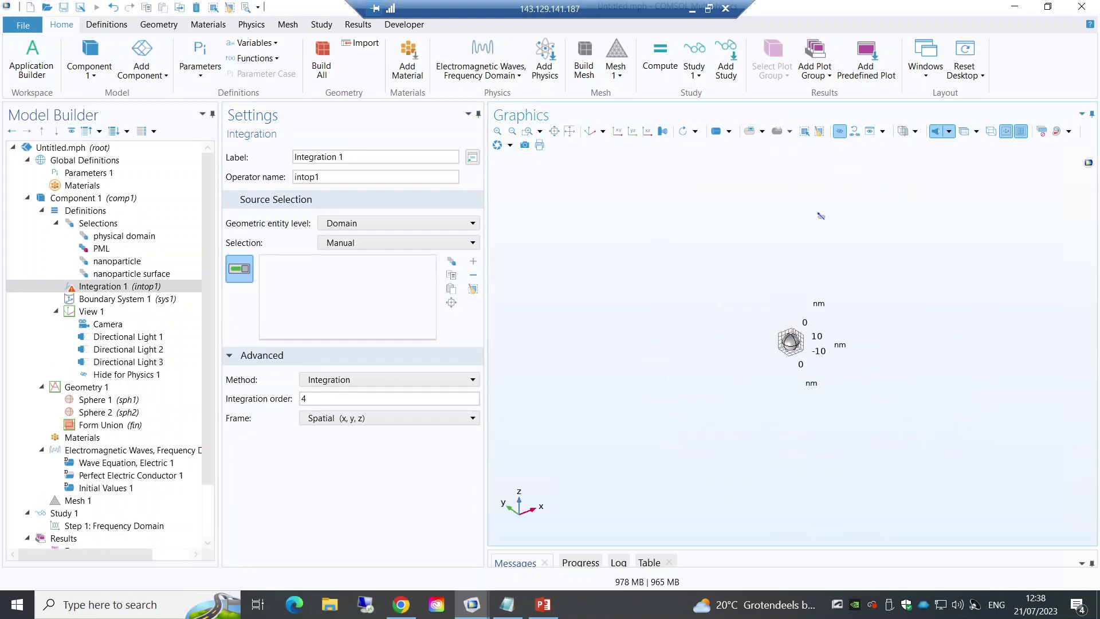
pyautogui.click(840, 131)
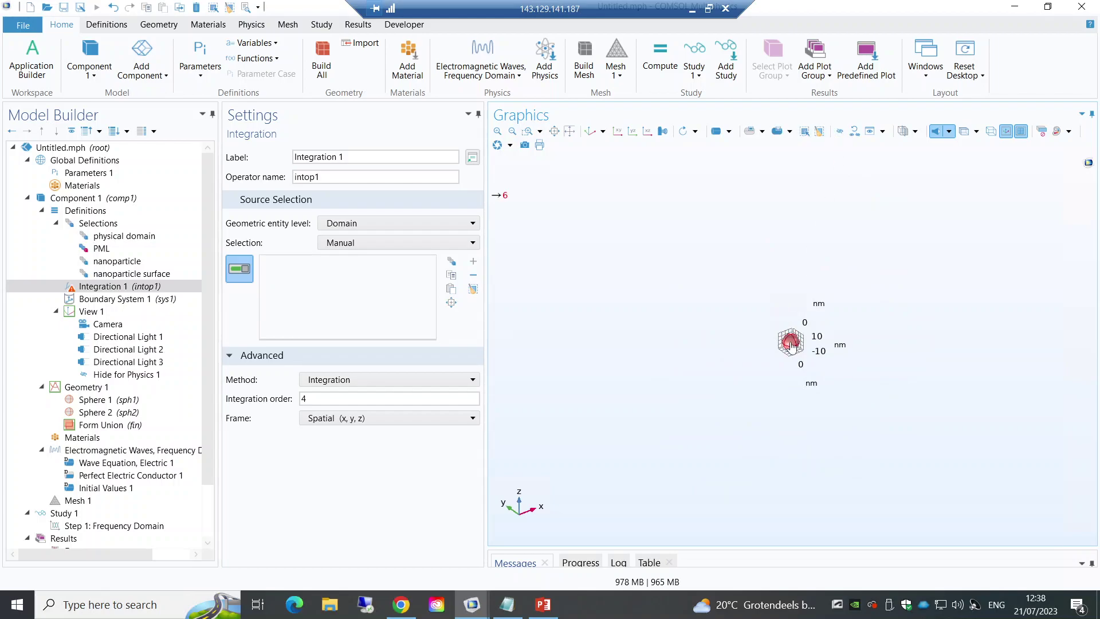
pyautogui.click(791, 342)
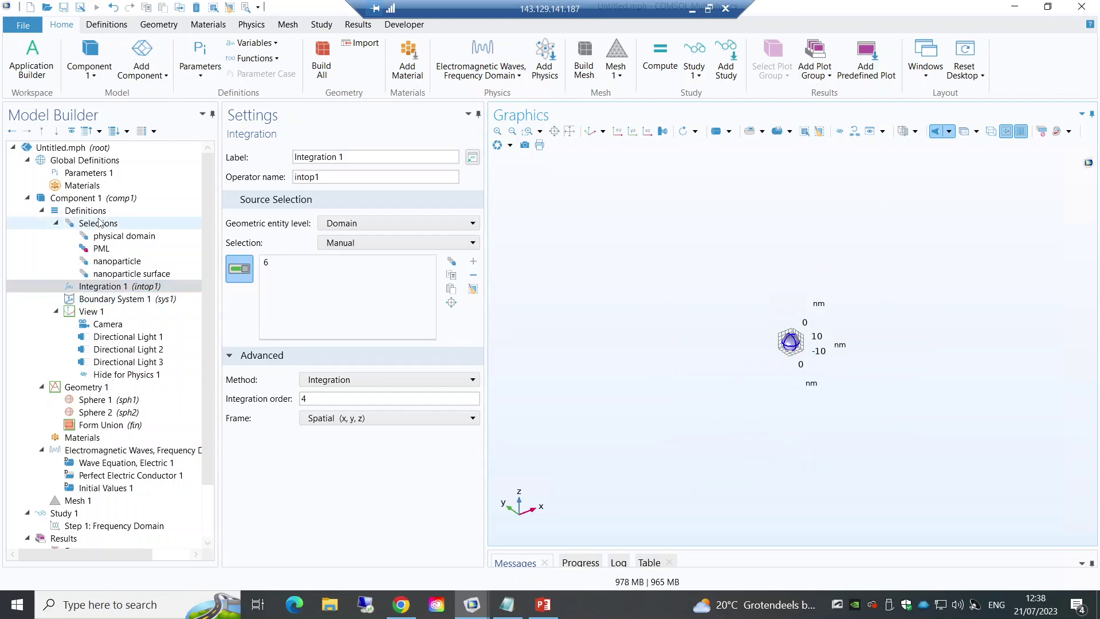
# Step: Add a second Integration nonlocal coupling to the component definitions and set its geometric entity level to Boundary
pyautogui.click(97, 211)
pyautogui.rightClick(98, 211)
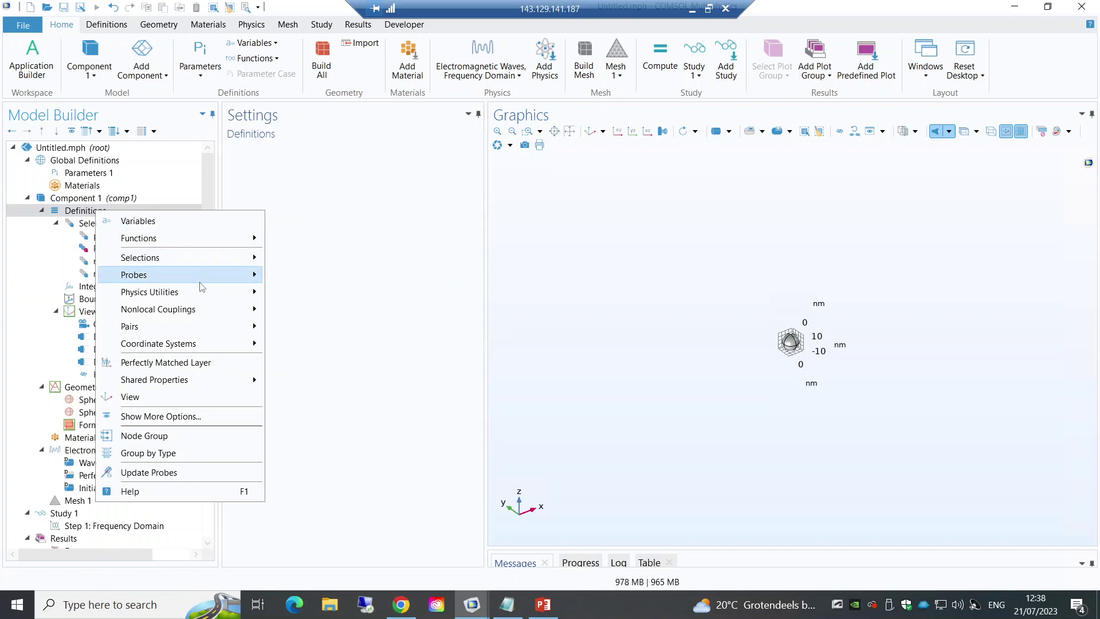
pyautogui.moveTo(201, 288)
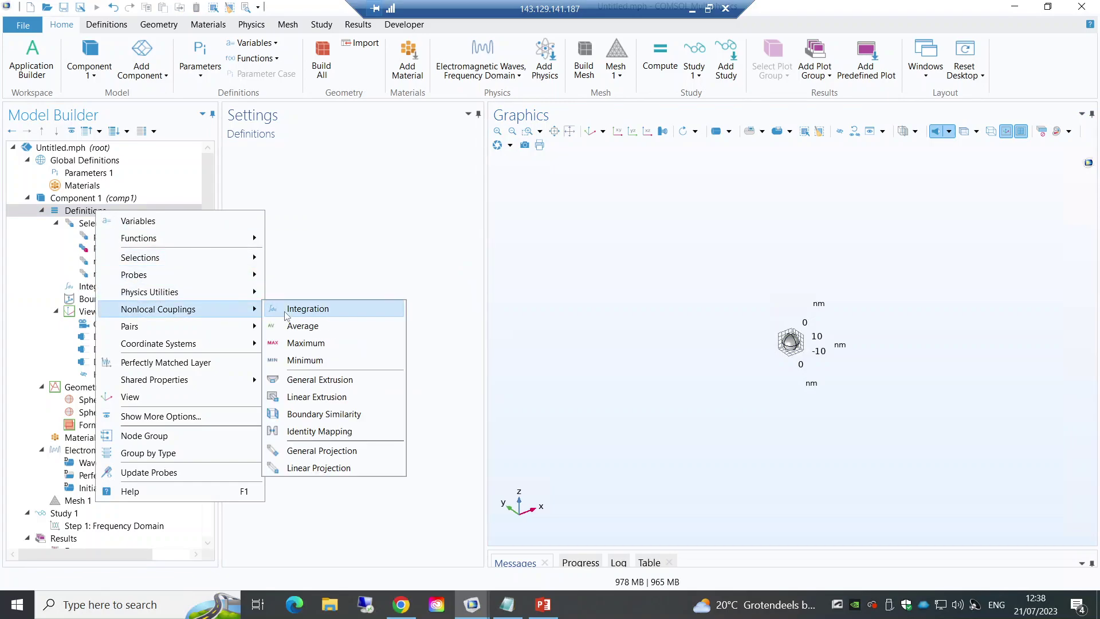
pyautogui.click(357, 311)
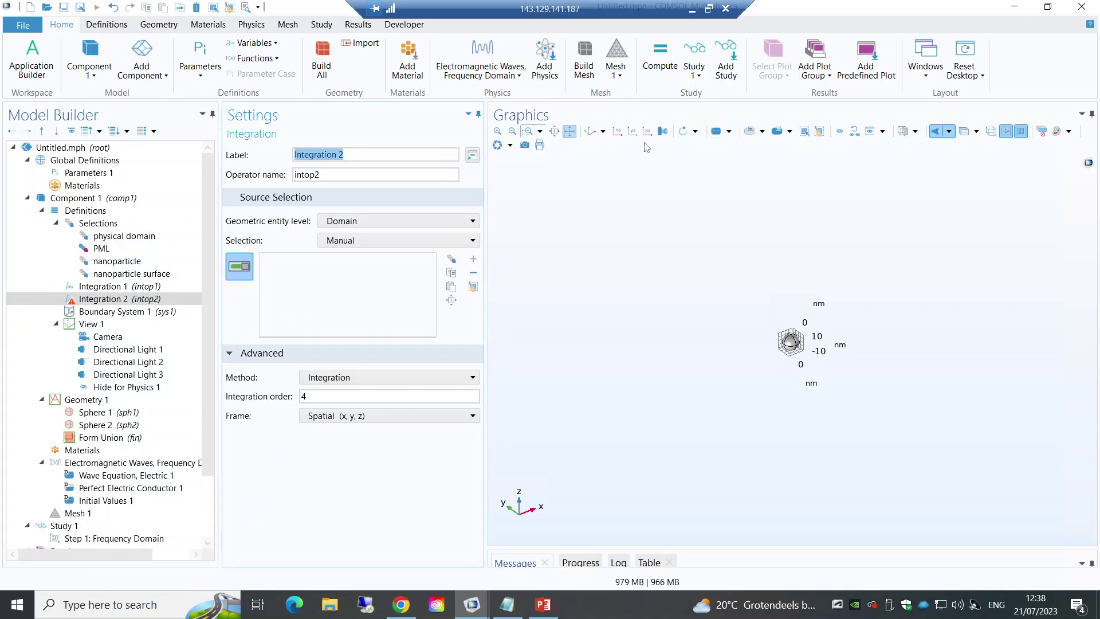
pyautogui.click(591, 132)
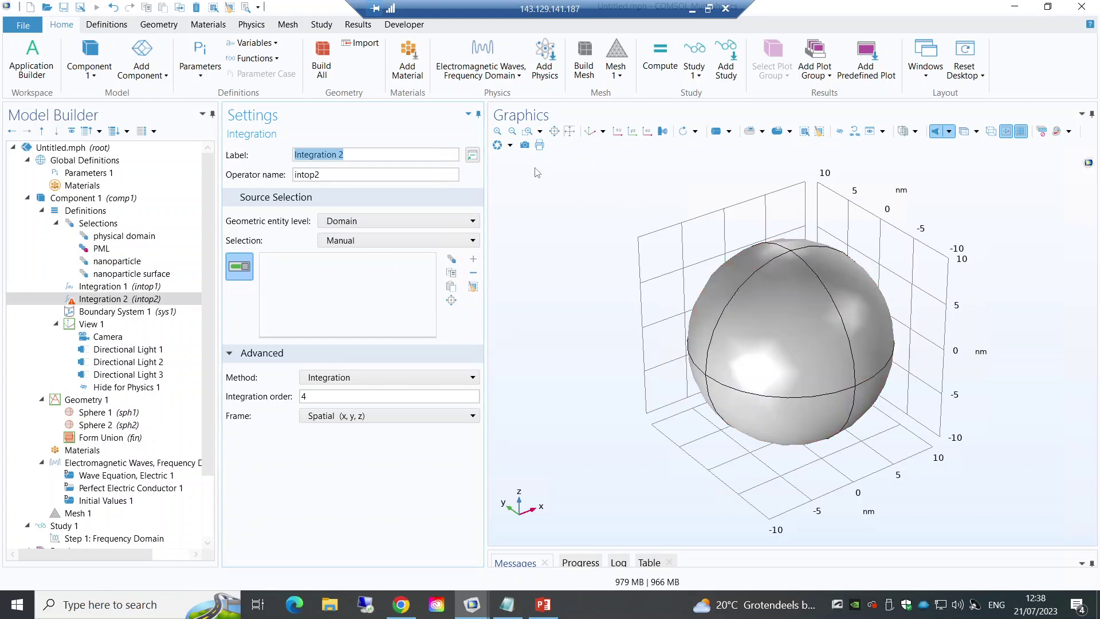
pyautogui.click(415, 222)
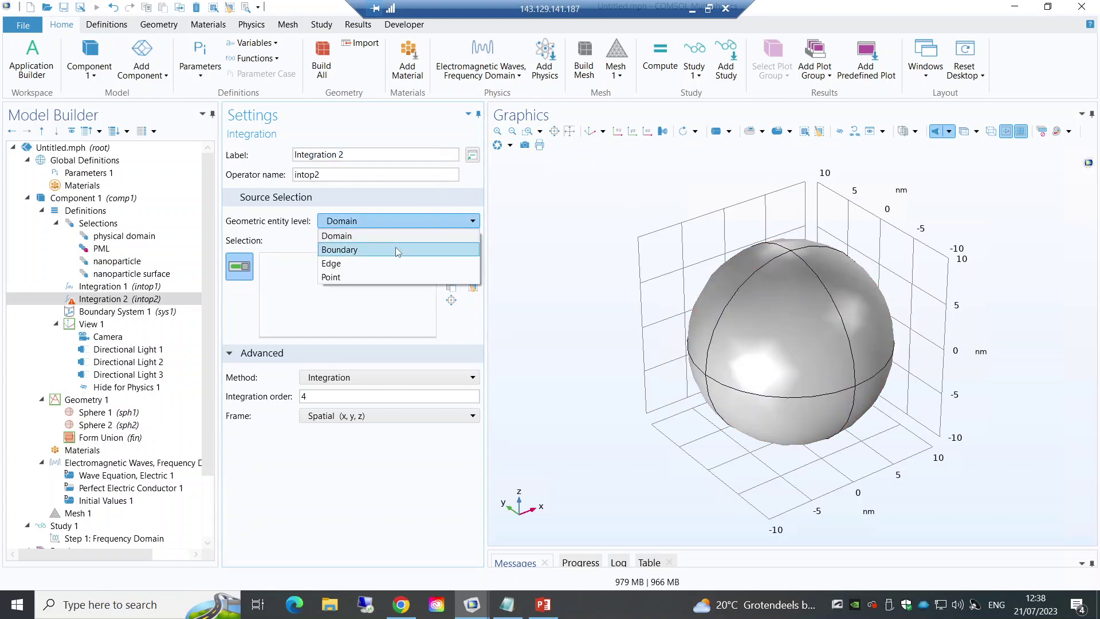
pyautogui.click(397, 250)
# Step: Add all outer boundaries of the nanoparticle sphere, front and back, to the second integration's source selection
pyautogui.click(774, 303)
pyautogui.click(871, 304)
pyautogui.moveTo(910, 349); pyautogui.dragTo(799, 347)
pyautogui.click(791, 356)
pyautogui.click(841, 365)
pyautogui.click(763, 354)
pyautogui.click(794, 294)
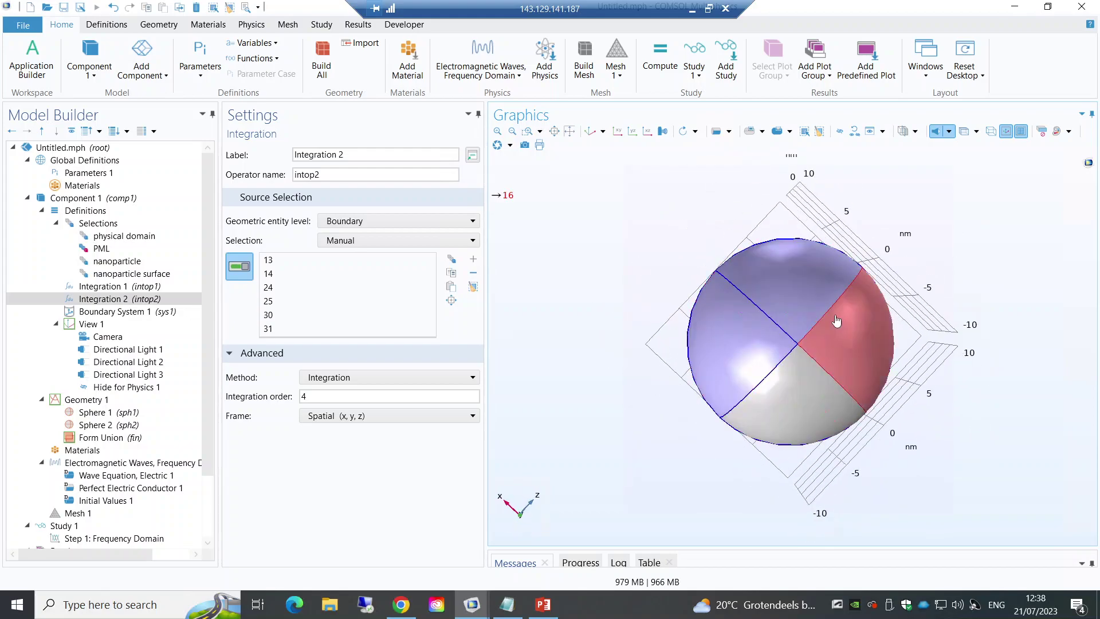
pyautogui.click(837, 321)
pyautogui.click(807, 375)
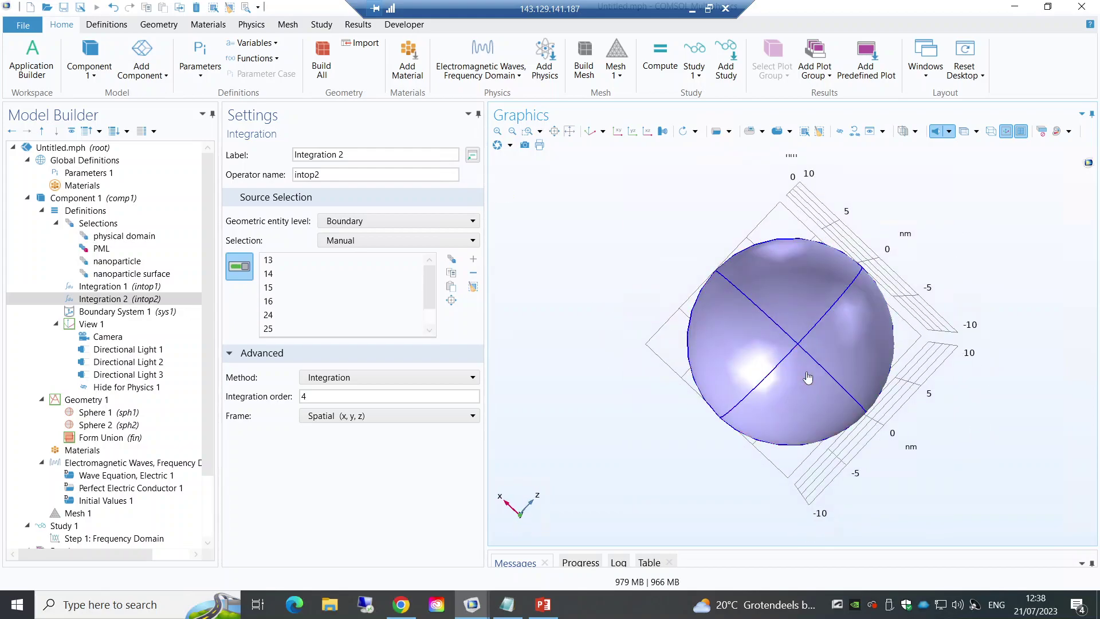
# Step: Check the individual boundaries in the second integration's source selection and compare the settings of both integration couplings
pyautogui.click(591, 133)
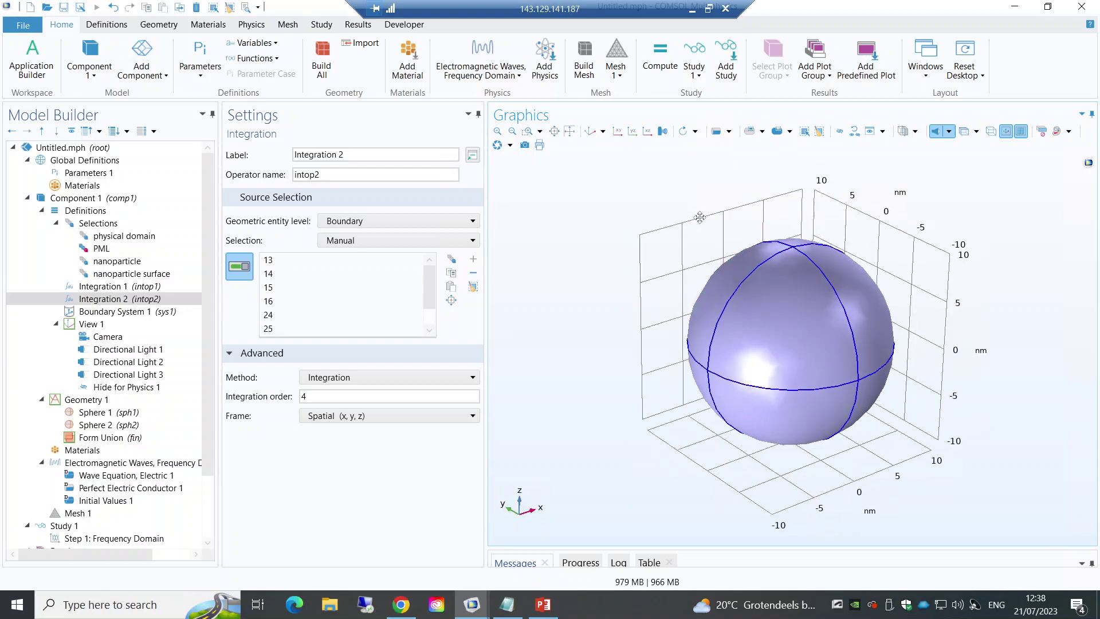
pyautogui.moveTo(699, 217); pyautogui.dragTo(713, 338)
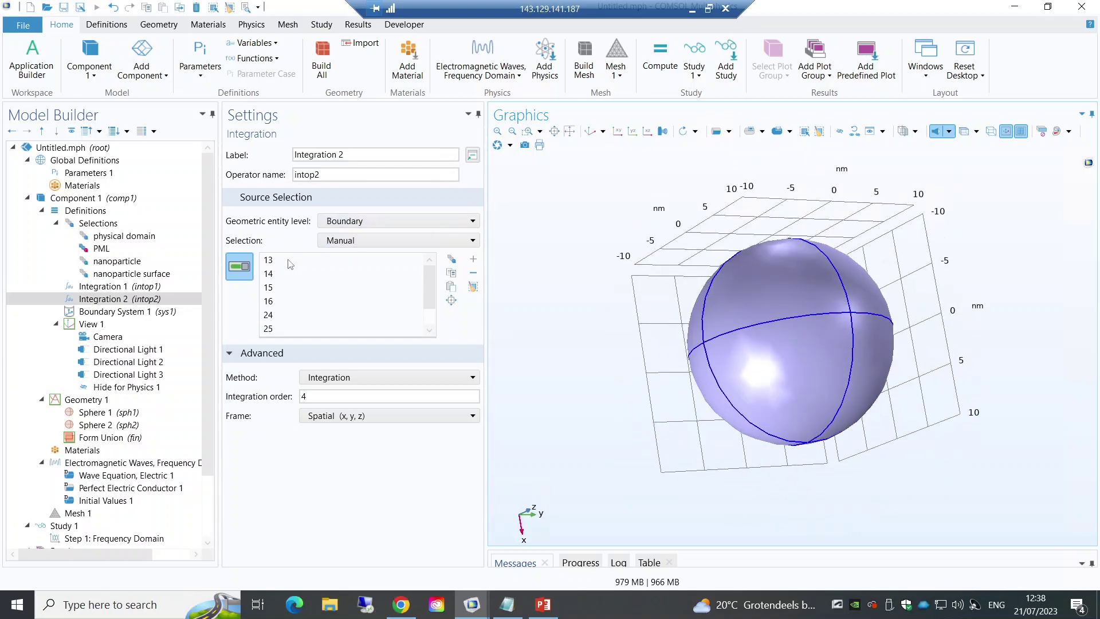
pyautogui.click(289, 262)
pyautogui.click(280, 274)
pyautogui.click(277, 287)
pyautogui.click(278, 300)
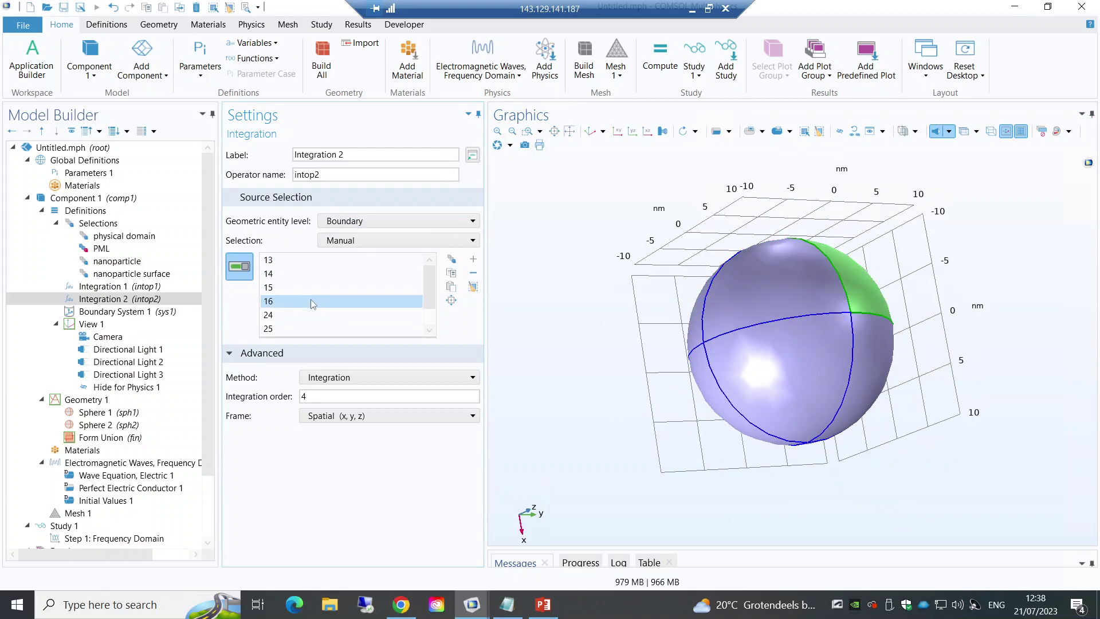
pyautogui.scroll(-1, 430, 289)
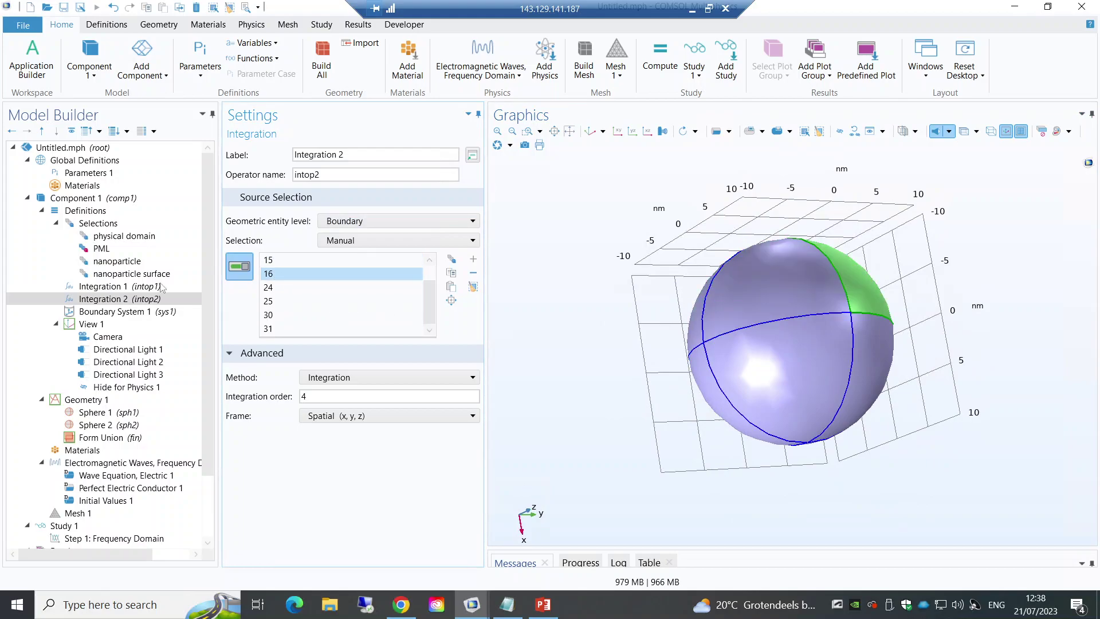
pyautogui.click(113, 288)
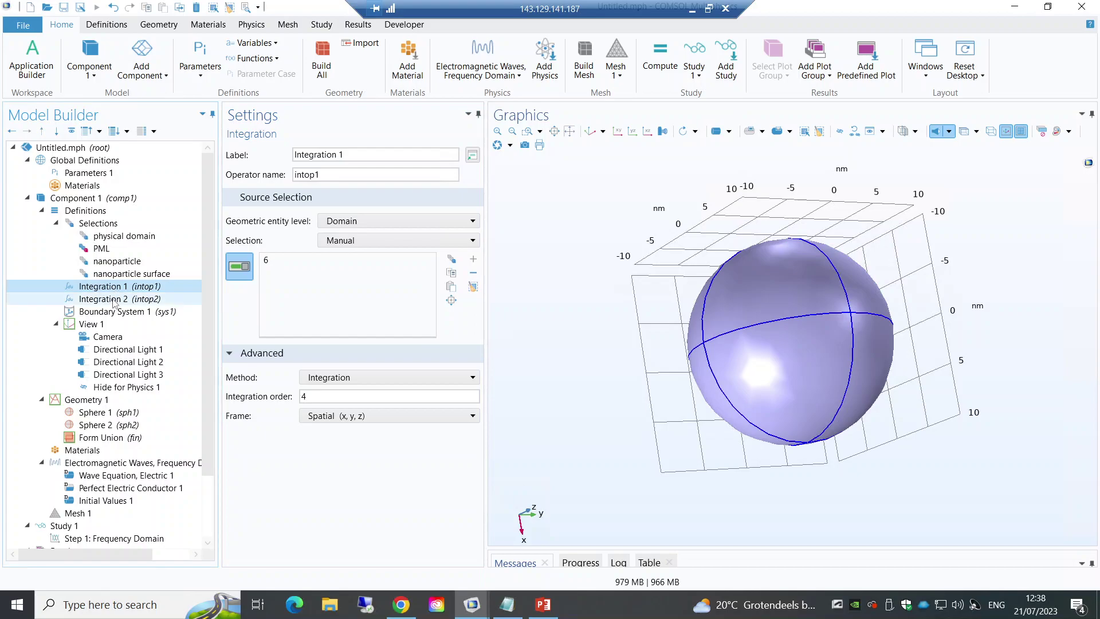
pyautogui.click(103, 299)
pyautogui.click(103, 286)
# Step: Set the operator name of the domain integration coupling to intop_surf
pyautogui.click(319, 176)
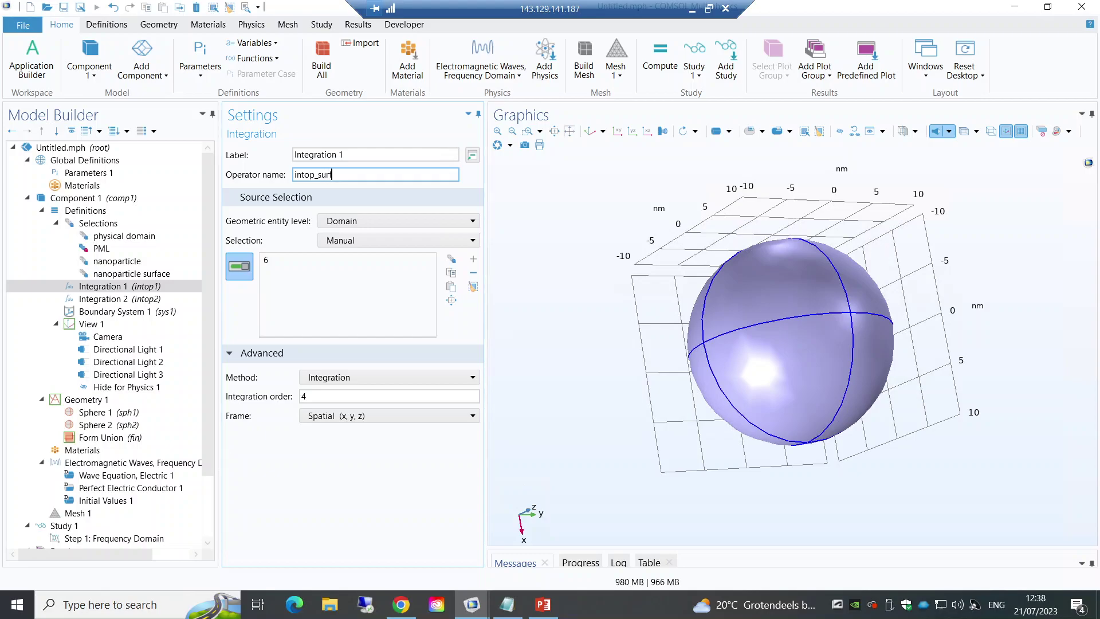
pyautogui.click(319, 177)
pyautogui.write('_surf')
pyautogui.press('Return')
# Step: Set the operator name of the boundary integration to intop_surf and that of the domain integration to intop_vol
pyautogui.click(142, 300)
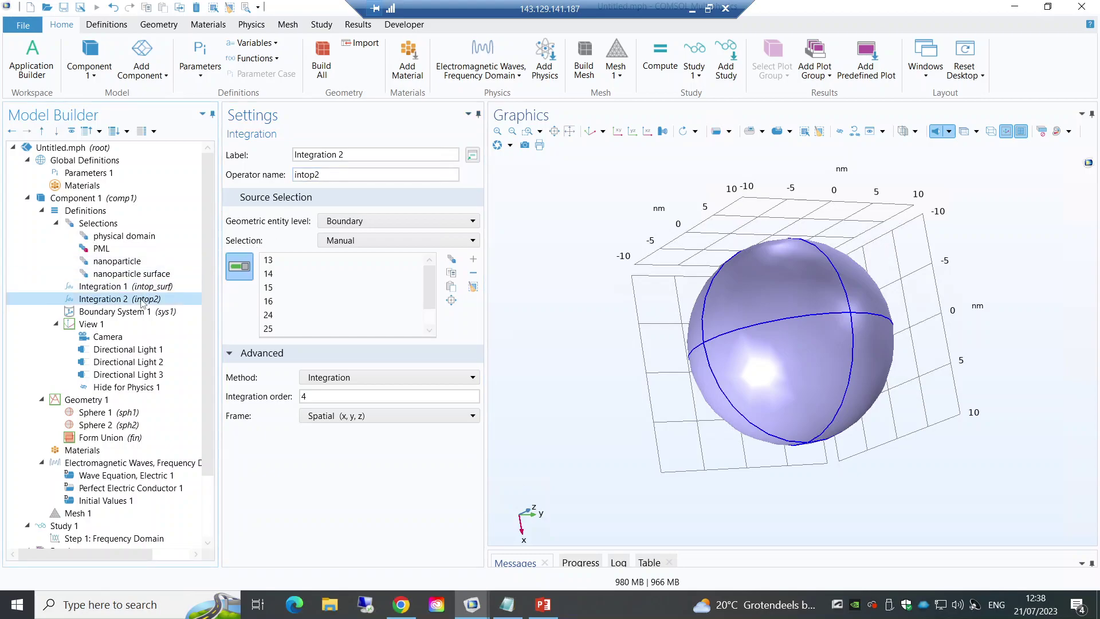
pyautogui.click(319, 175)
pyautogui.click(160, 287)
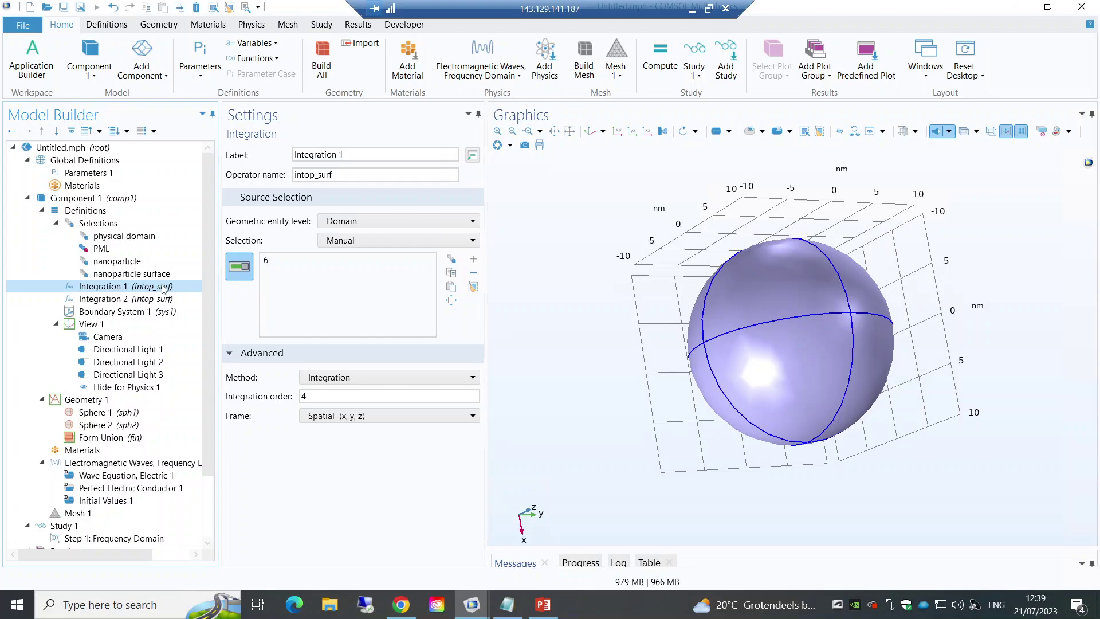
pyautogui.click(307, 174)
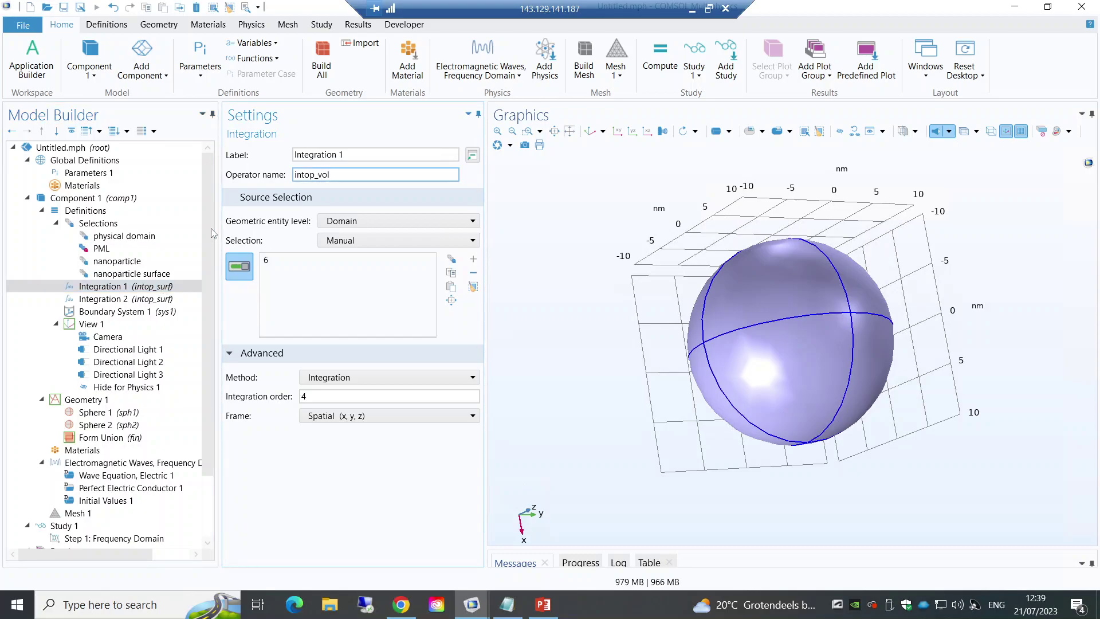
pyautogui.click(152, 298)
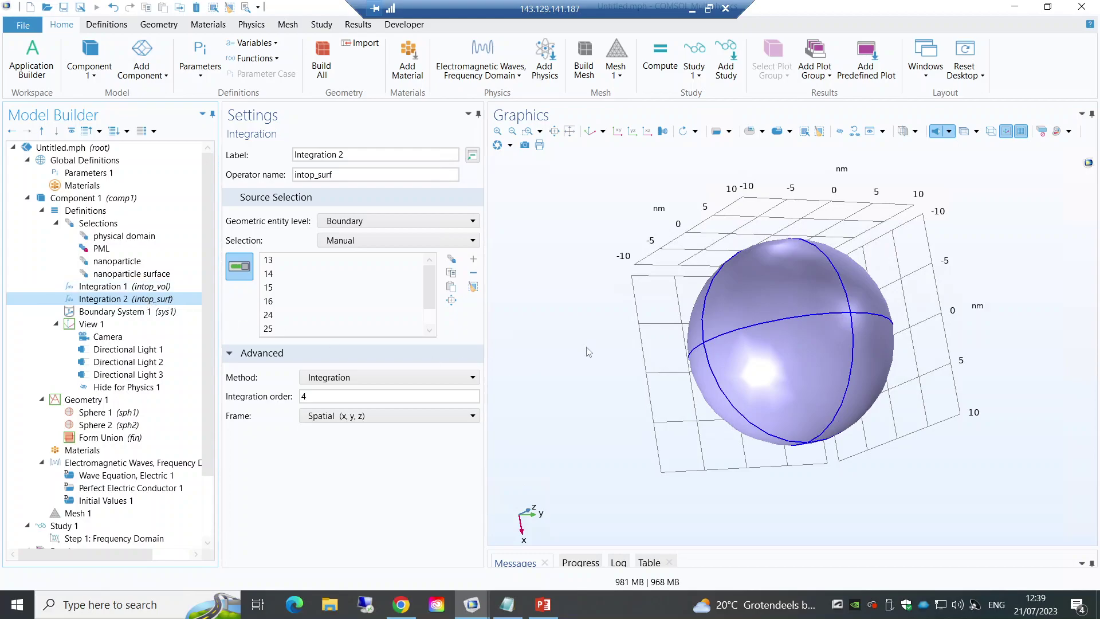
pyautogui.click(153, 289)
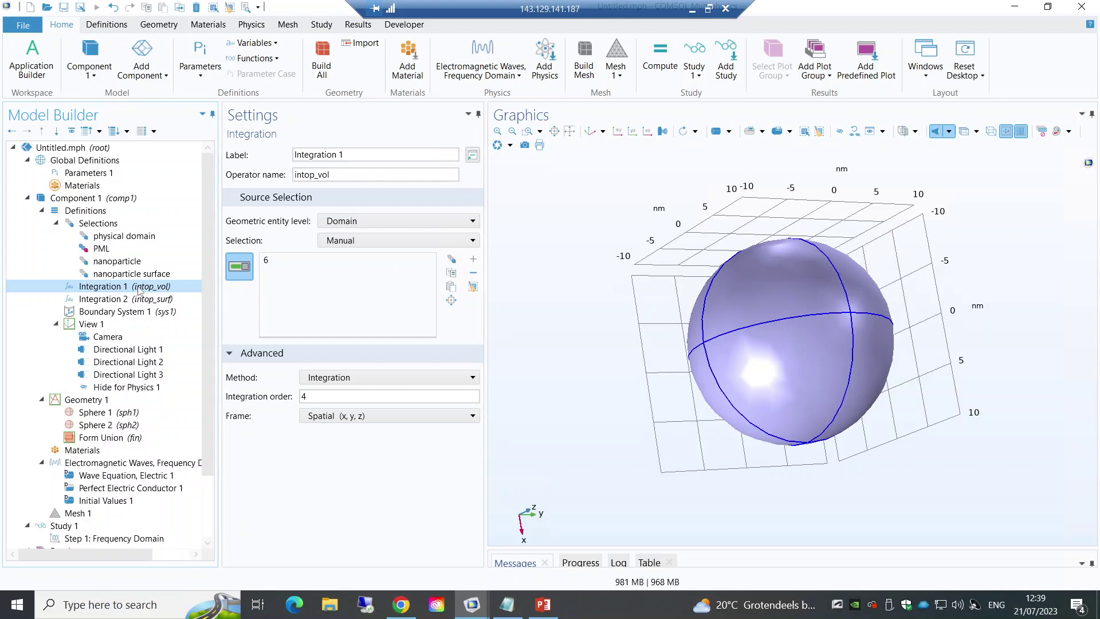
# Step: Add a Variables node to the component definitions and name its first variable nrelPoav
pyautogui.click(108, 223)
pyautogui.click(94, 213)
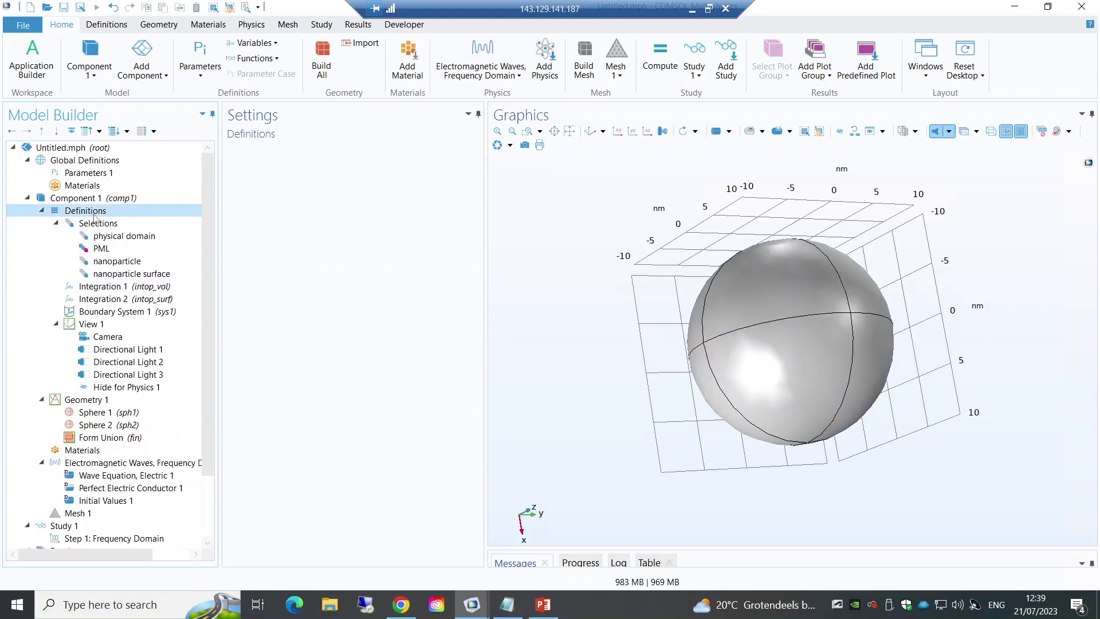
pyautogui.rightClick(95, 215)
pyautogui.click(135, 224)
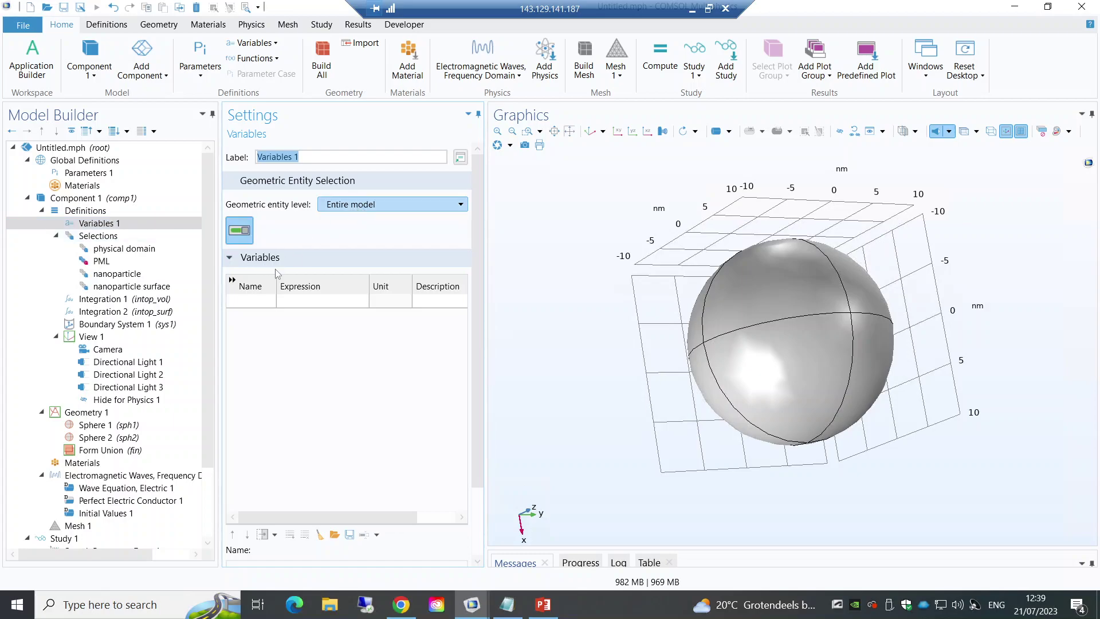
pyautogui.click(255, 302)
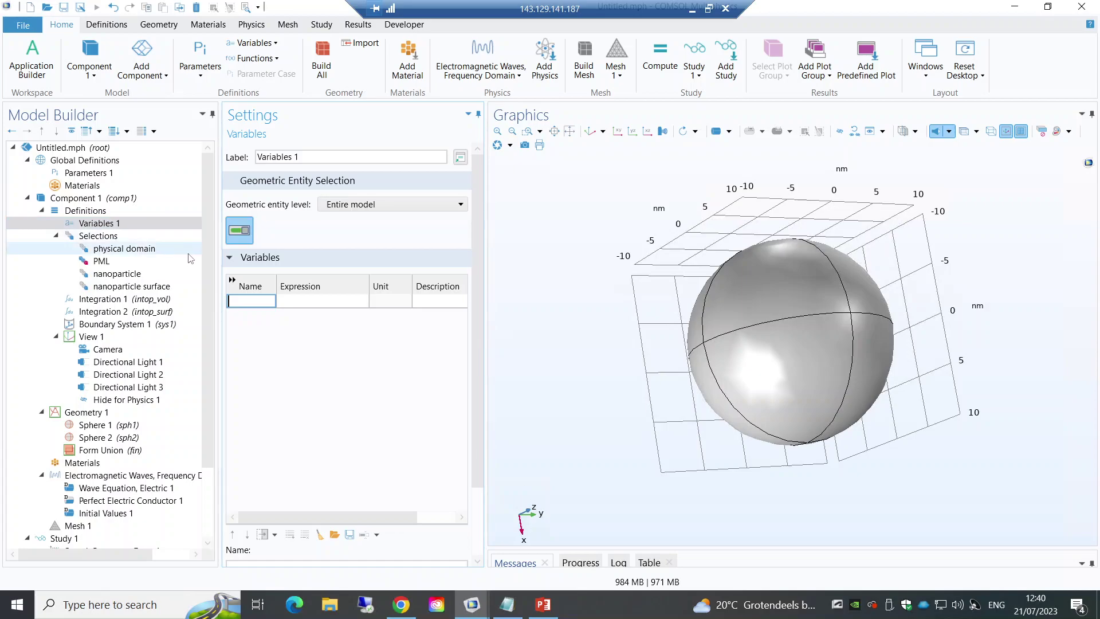
pyautogui.write('nrelPoav')
# Step: Bring up the already open reference model AgNP 32nm in water Rioux.mph
pyautogui.click(303, 302)
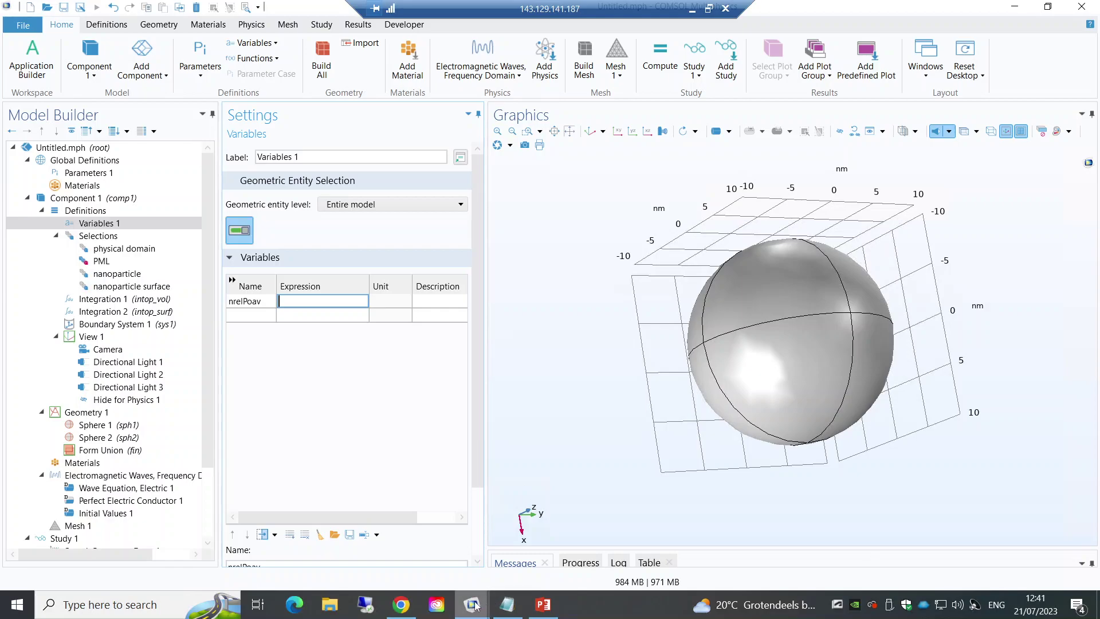
pyautogui.moveTo(475, 606)
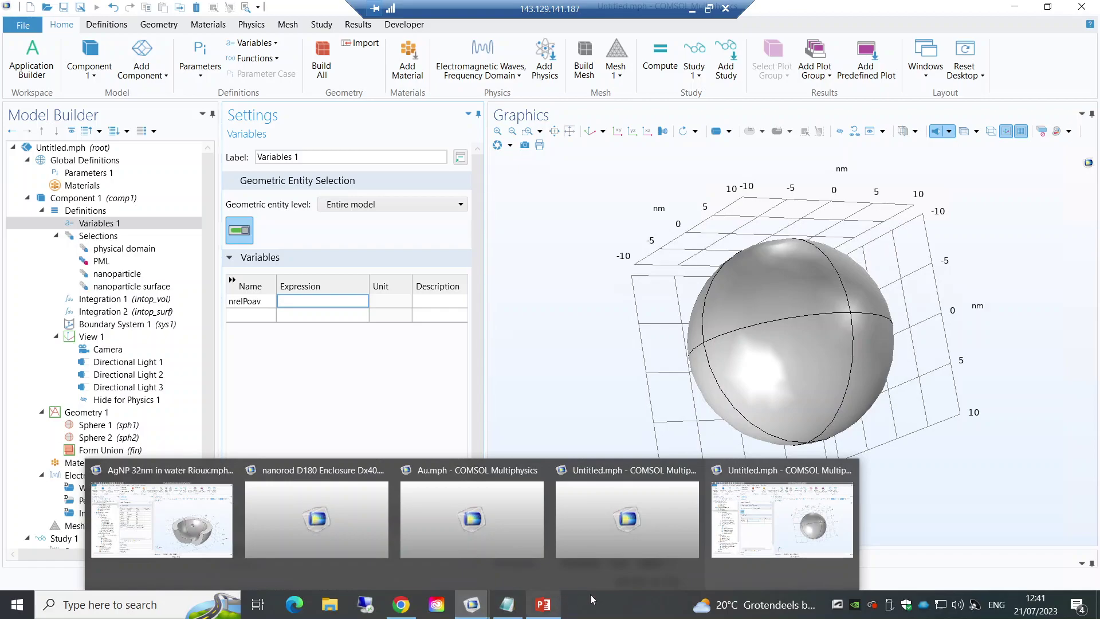
pyautogui.moveTo(634, 558)
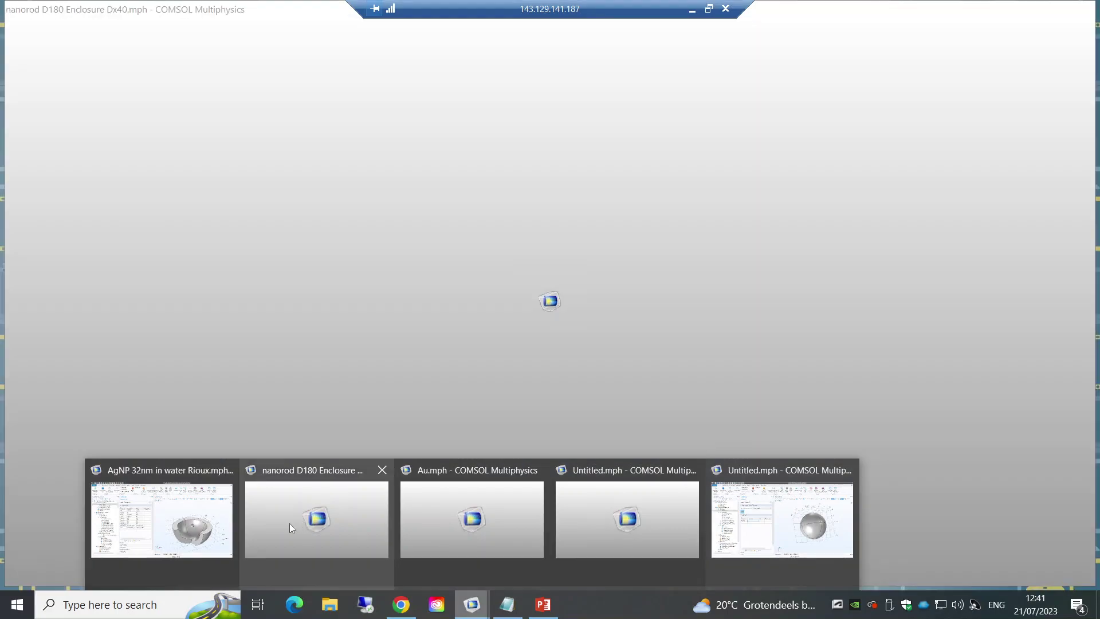
pyautogui.moveTo(171, 524)
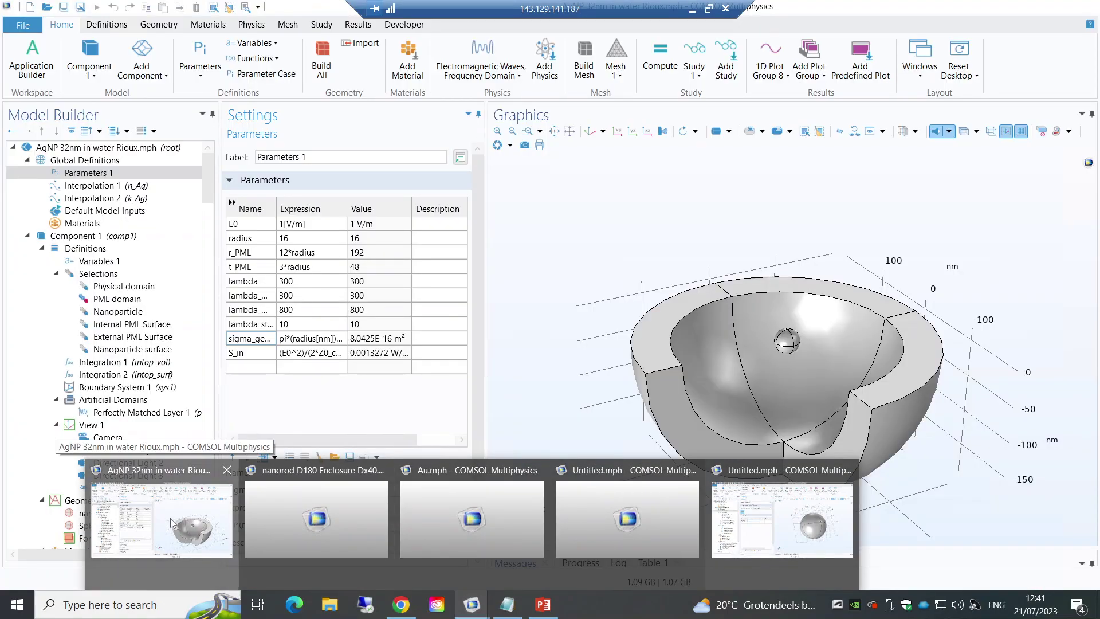
pyautogui.click(171, 523)
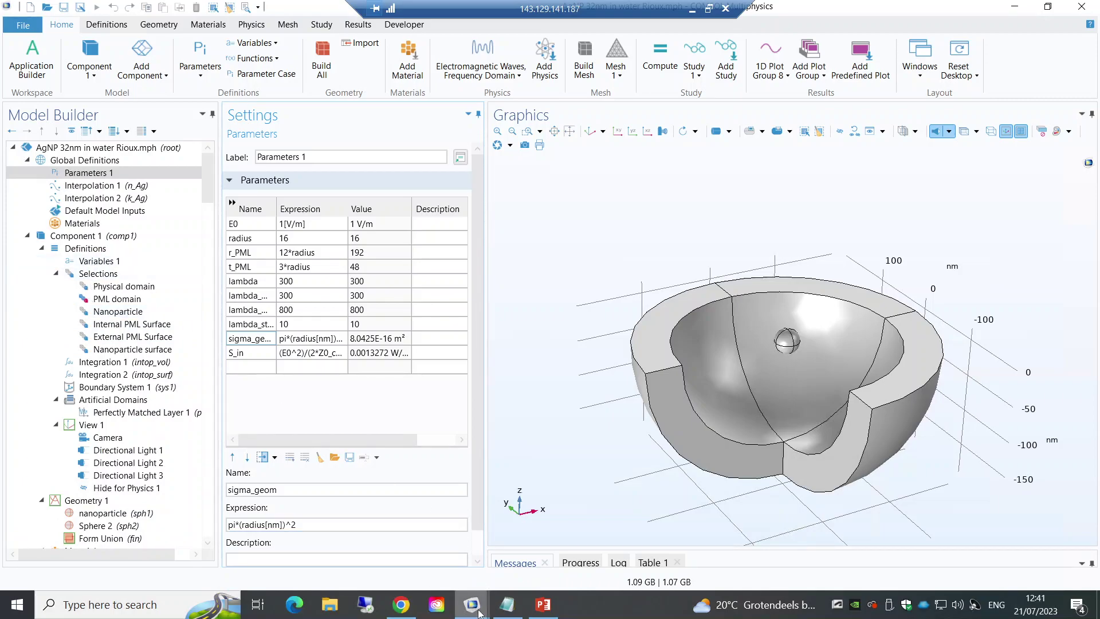
# Step: Switch to the Notepad notes and copy the expression nx*ewfd.relPoavx+ny*ewfd.relPoavy+nz*ewfd.relPoavz
pyautogui.click(510, 608)
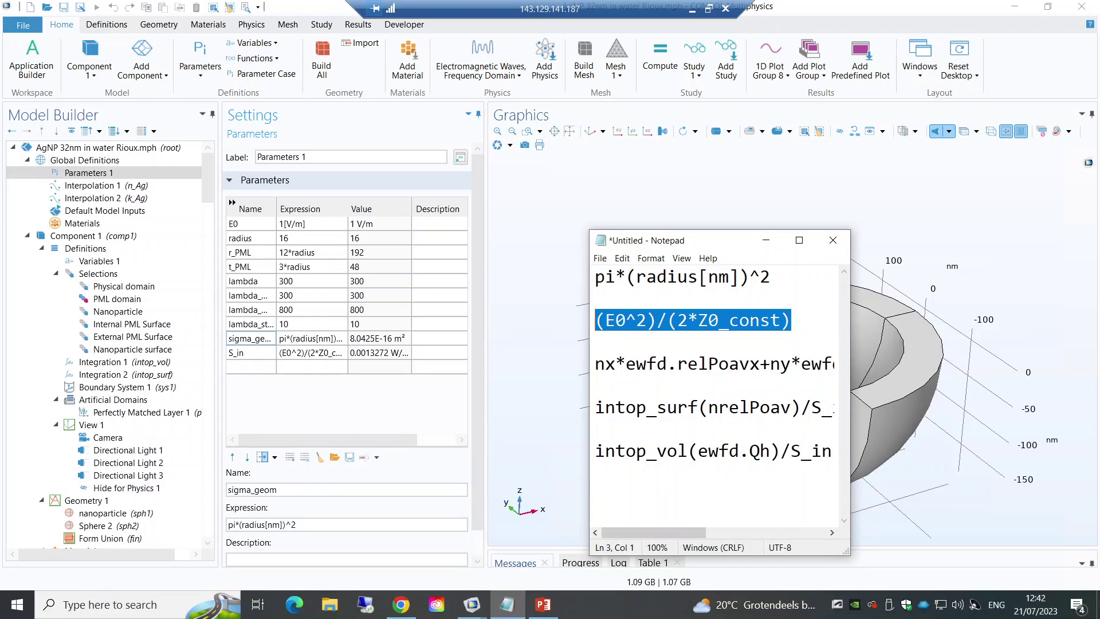
pyautogui.press('Down')
pyautogui.press('Down')
pyautogui.hotkey('ctrl', 'shift', 'Right')
pyautogui.hotkey('ctrl', 'shift', 'Right')
pyautogui.hotkey('ctrl', 'shift', 'Right')
pyautogui.hotkey('ctrl', 'shift', 'Right')
pyautogui.hotkey('ctrl', 'shift', 'Right')
pyautogui.hotkey('ctrl', 'shift', 'Right')
pyautogui.hotkey('ctrl', 'shift', 'Right')
pyautogui.hotkey('ctrl', 'shift', 'Right')
pyautogui.hotkey('ctrl', 'shift', 'Right')
pyautogui.hotkey('ctrl', 'shift', 'Right')
pyautogui.hotkey('ctrl', 'shift', 'Right')
pyautogui.hotkey('ctrl', 'shift', 'Right')
pyautogui.hotkey('ctrl', 'shift', 'Right')
pyautogui.hotkey('ctrl', 'shift', 'Right')
pyautogui.hotkey('ctrl', 'shift', 'Right')
pyautogui.hotkey('ctrl', 'shift', 'Right')
pyautogui.hotkey('ctrl', 'shift', 'Right')
pyautogui.hotkey('ctrl', 'c')
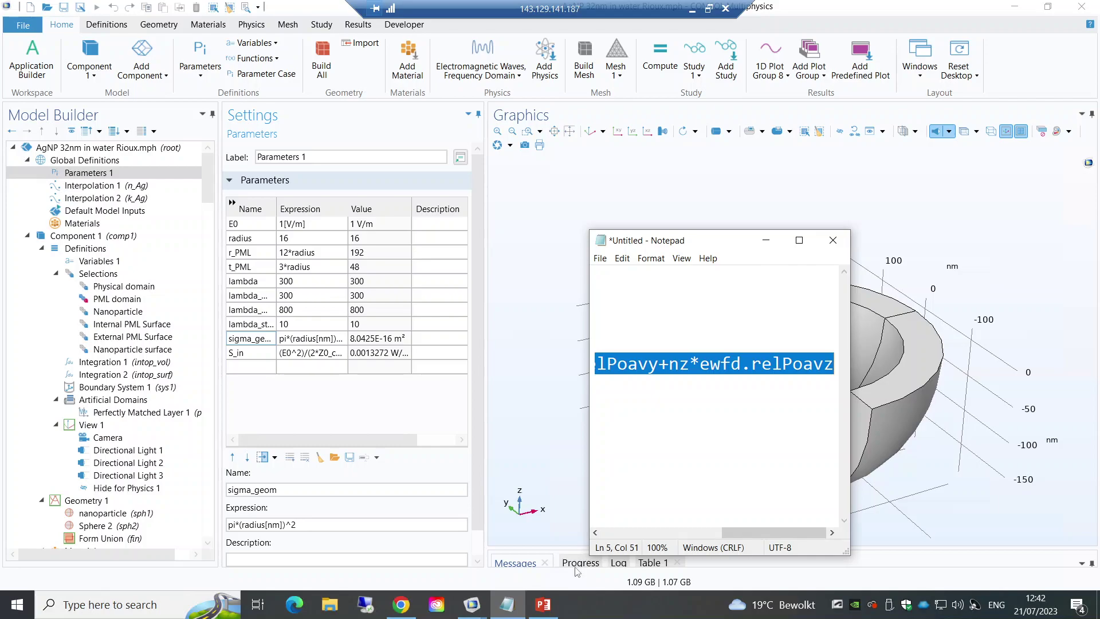
# Step: Return to the Untitled.mph sphere model, set the nrelPoav expression to nx*ewfd.relPoavx+ny*ewfd.relPoavy+nz*ewfd.relPoavz, and check its ewfd.relPoavx term
pyautogui.click(473, 605)
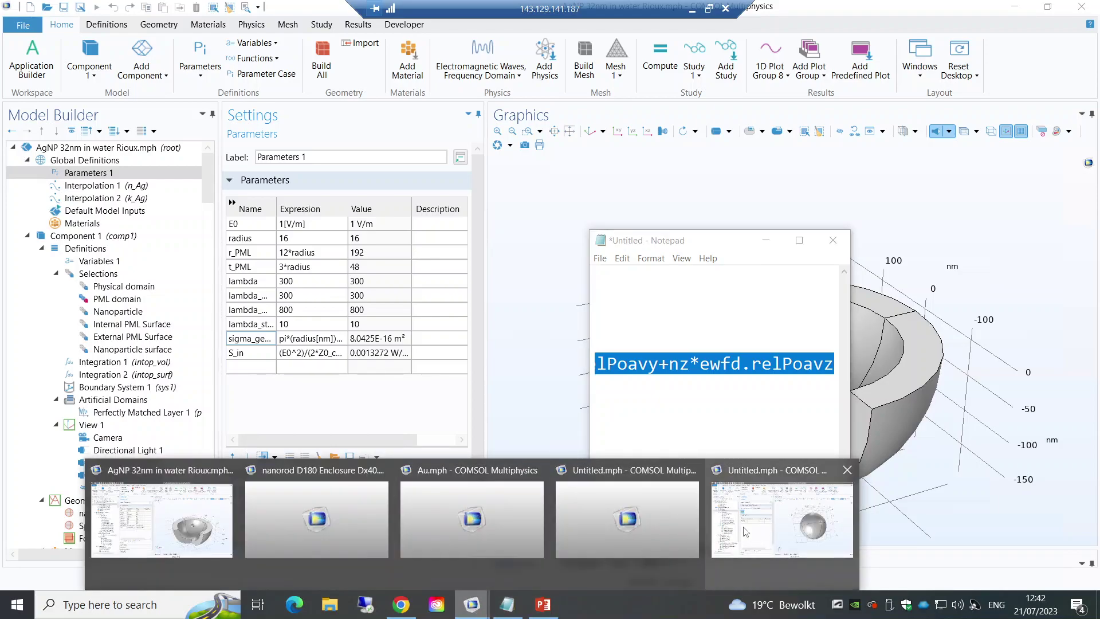
pyautogui.click(745, 530)
pyautogui.click(342, 304)
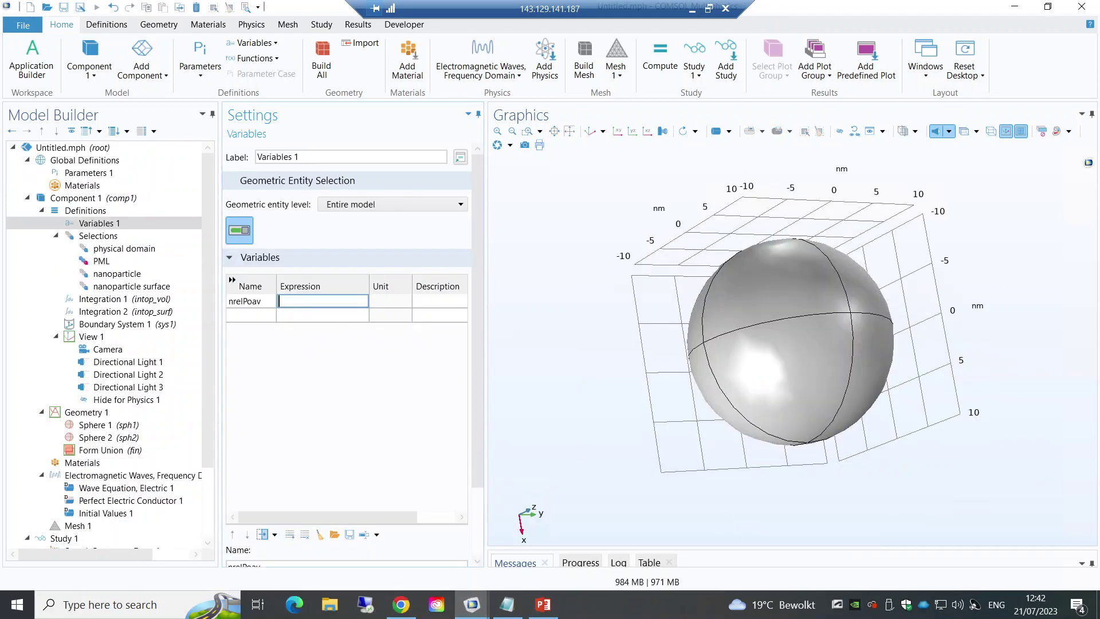
pyautogui.hotkey('ctrl', 'v')
pyautogui.click(357, 352)
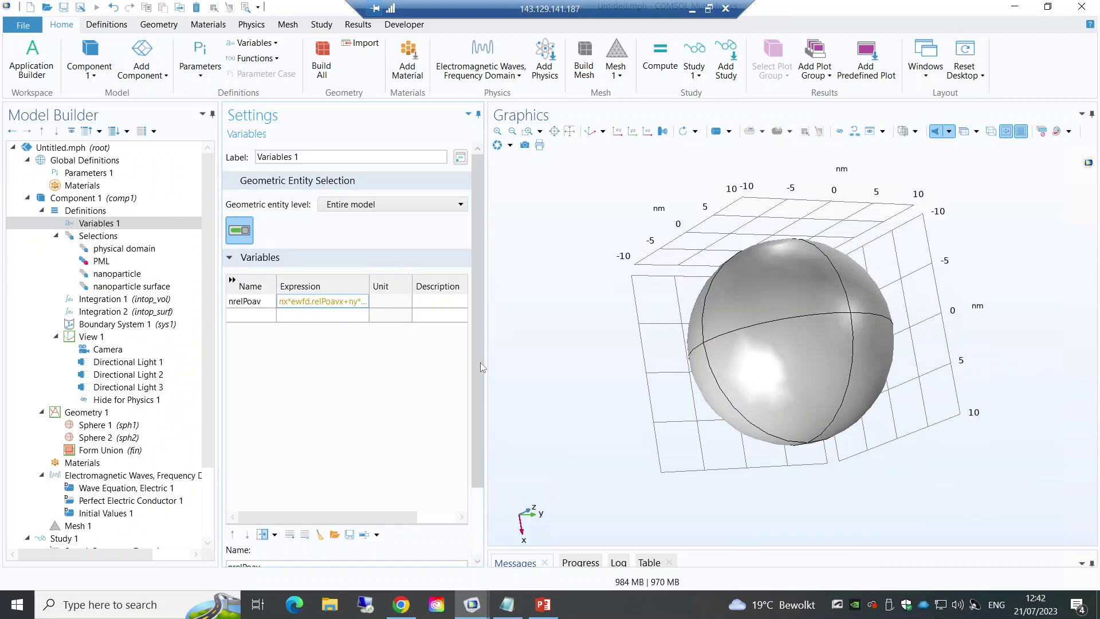
pyautogui.scroll(-2, 481, 362)
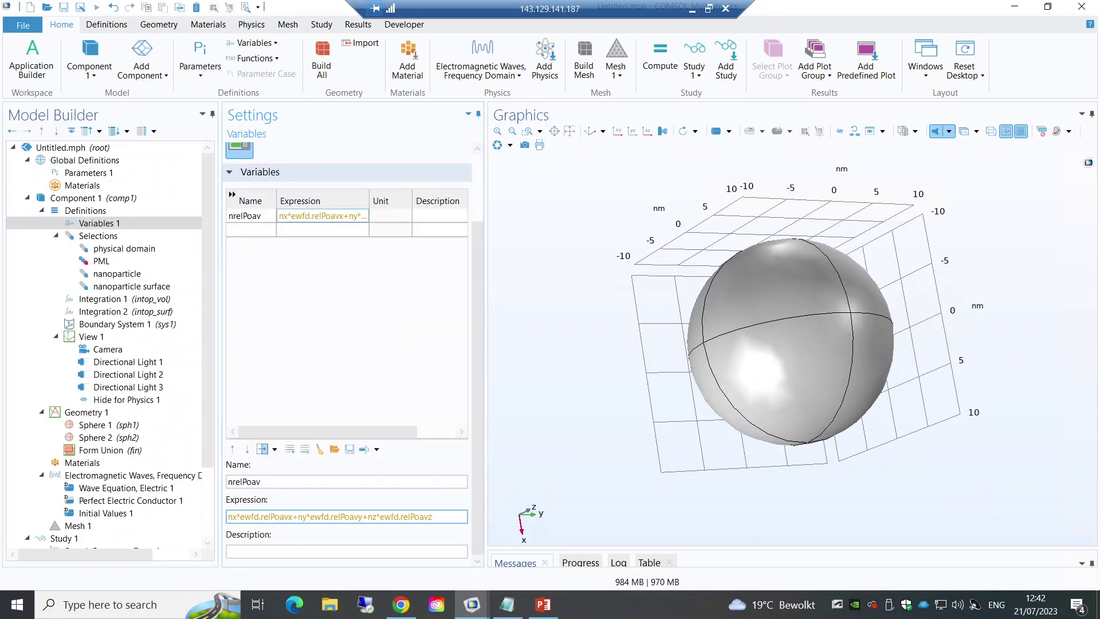
pyautogui.moveTo(235, 517)
pyautogui.moveTo(240, 516); pyautogui.dragTo(292, 516)
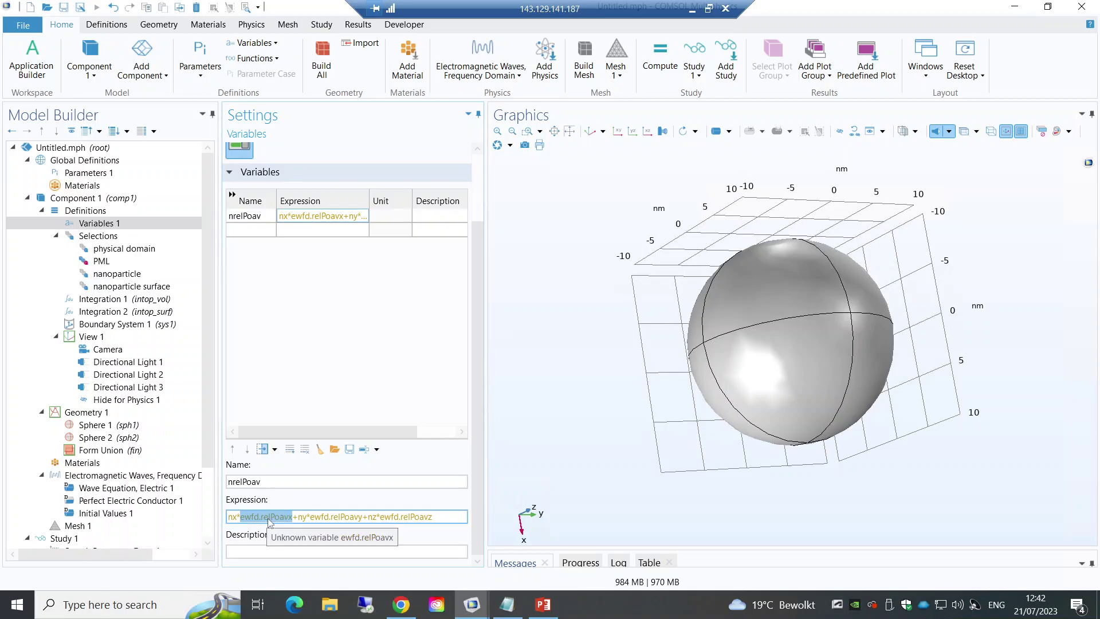
pyautogui.click(346, 335)
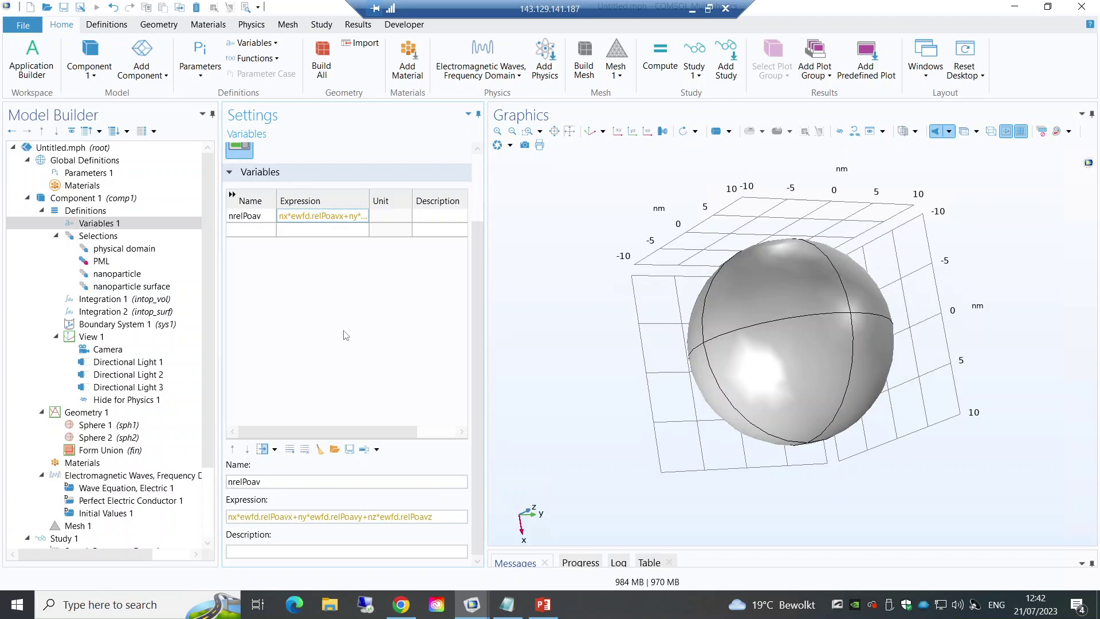
# Step: Add a second variable named sigma_sc with the expression intop_surf(nrelPoav)/S_in
pyautogui.click(256, 233)
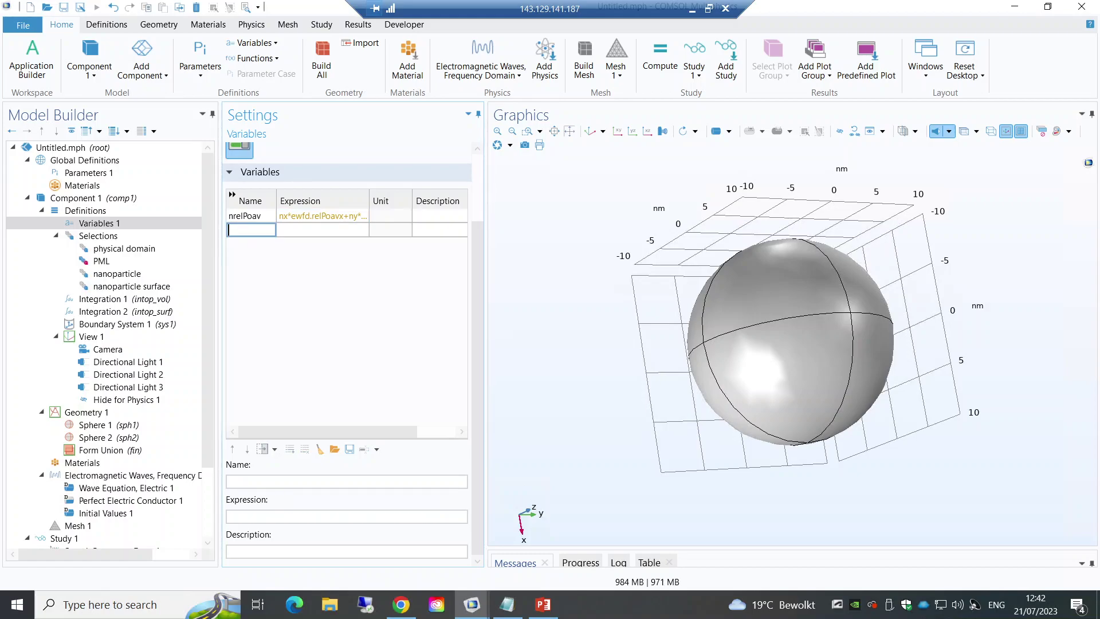
pyautogui.write('sigma_sc')
pyautogui.press('Tab')
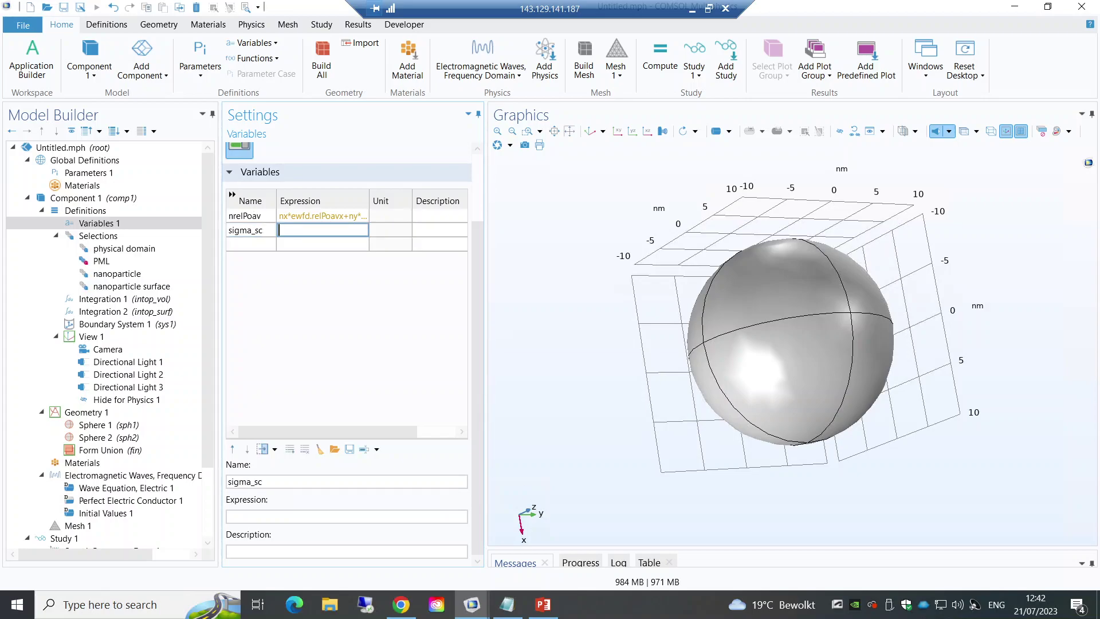
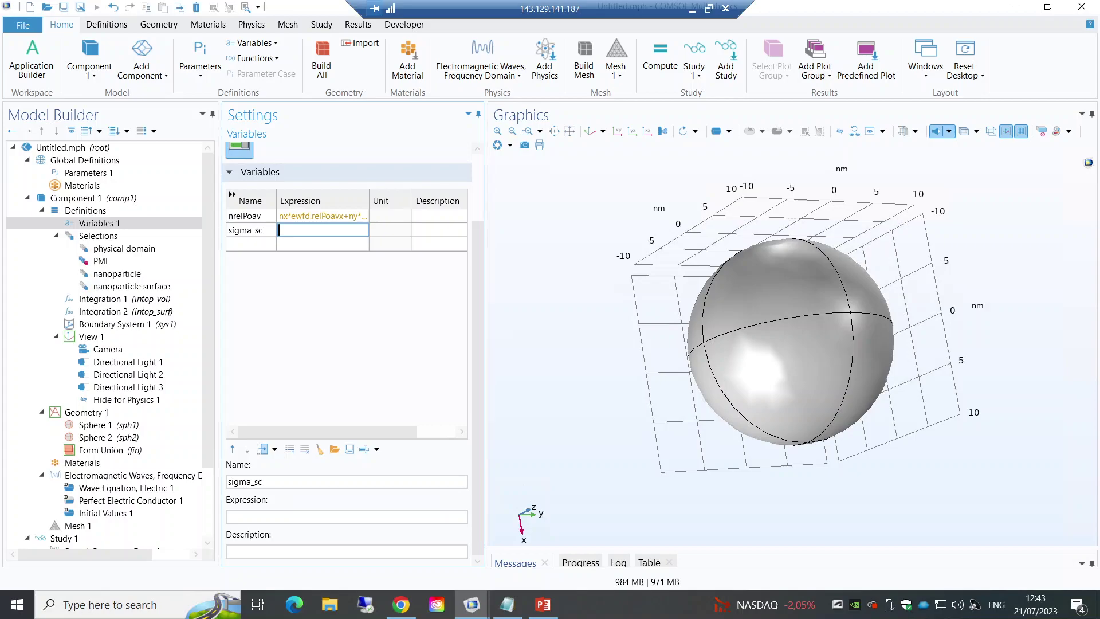
pyautogui.write('intop_surf(n')
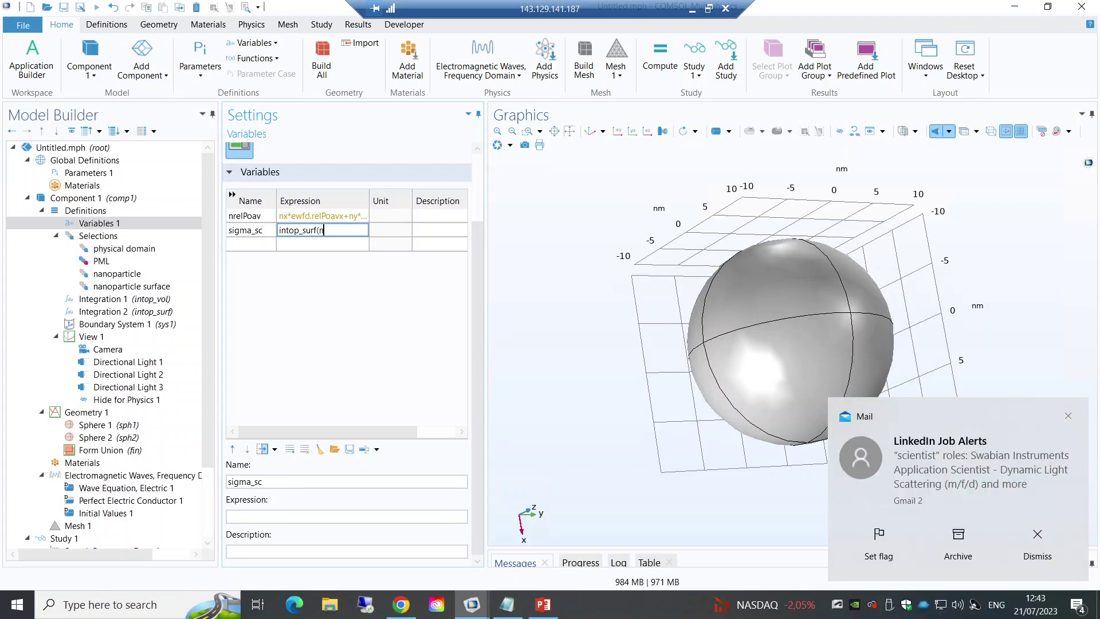
pyautogui.write('relPoav)')
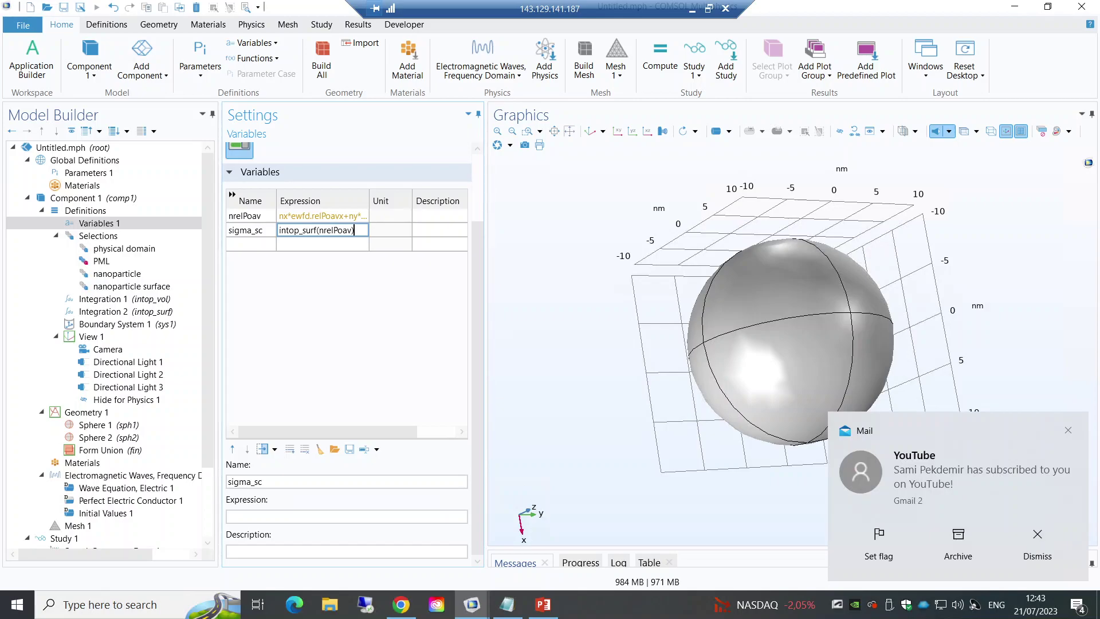
pyautogui.write('/S-')
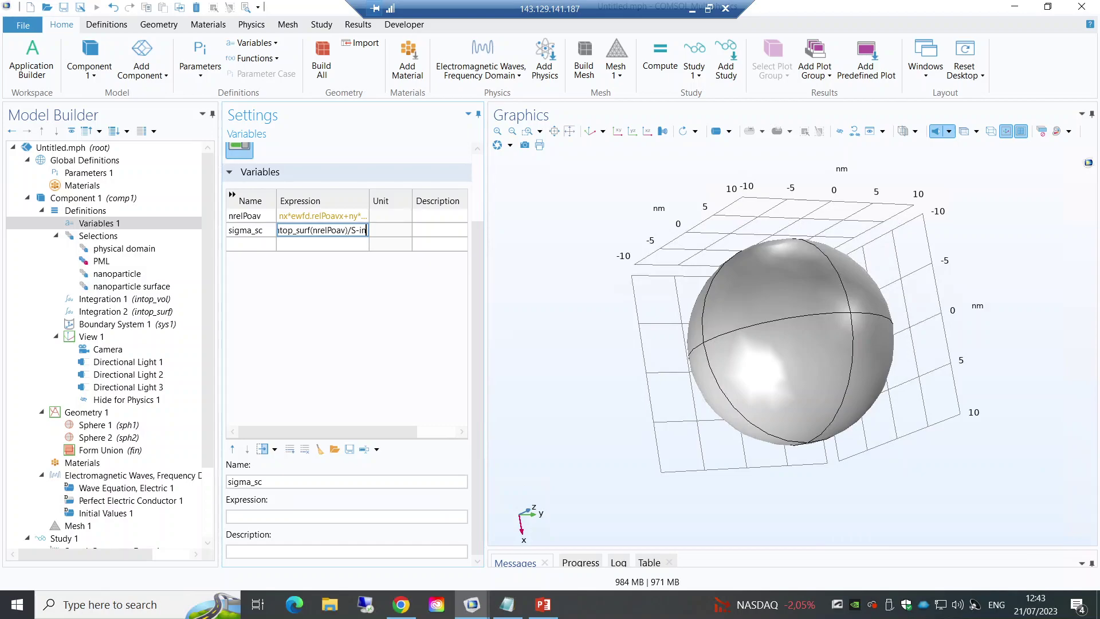
pyautogui.press('BackSpace')
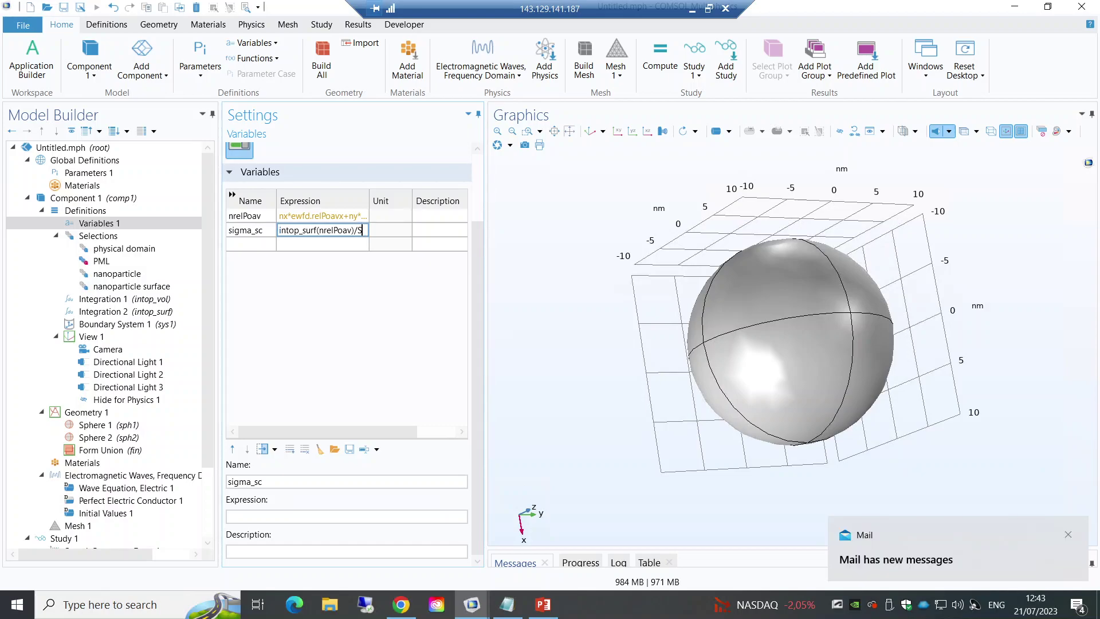
pyautogui.write('_in')
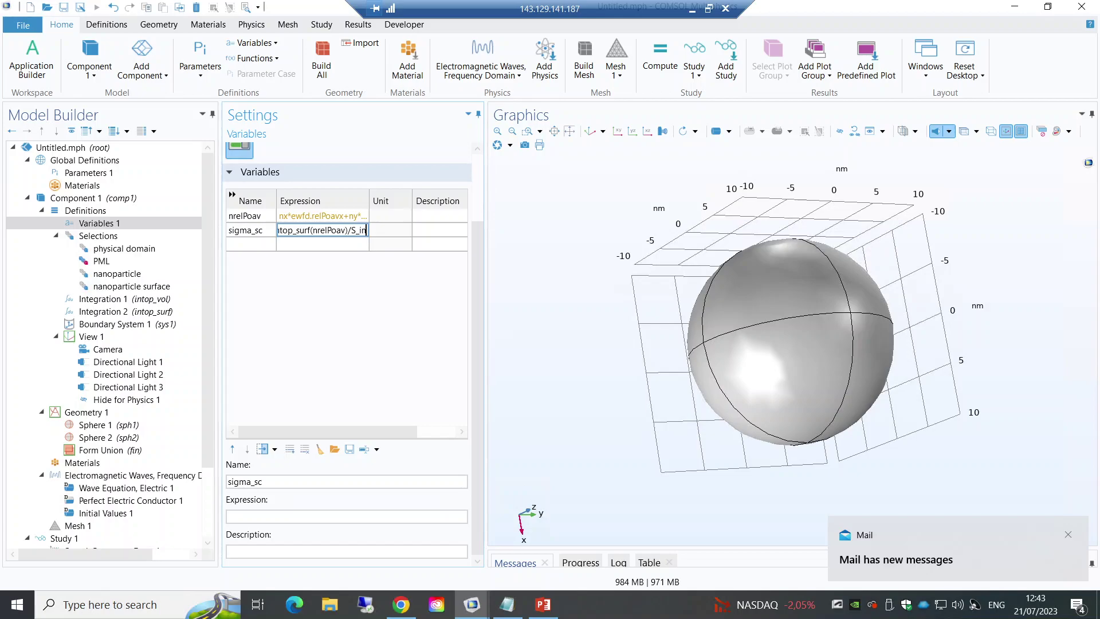
# Step: Copy intop_surf(nrelPoav)/S_in from the maximized Notepad notes and return to the Untitled.mph sphere model in COMSOL
pyautogui.click(507, 605)
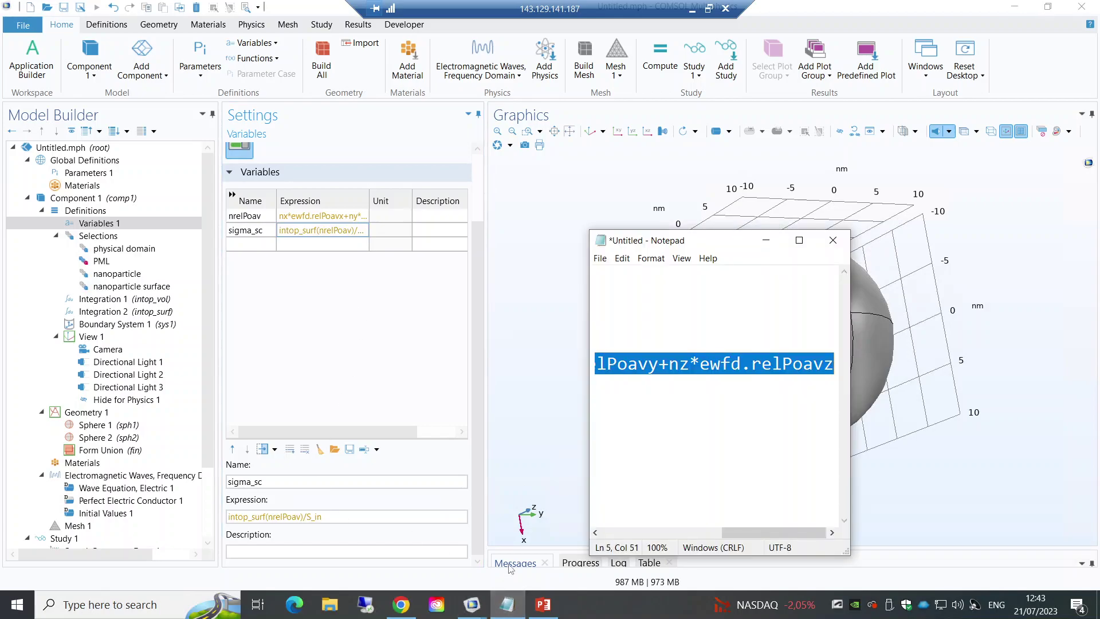
pyautogui.click(799, 240)
pyautogui.click(87, 172)
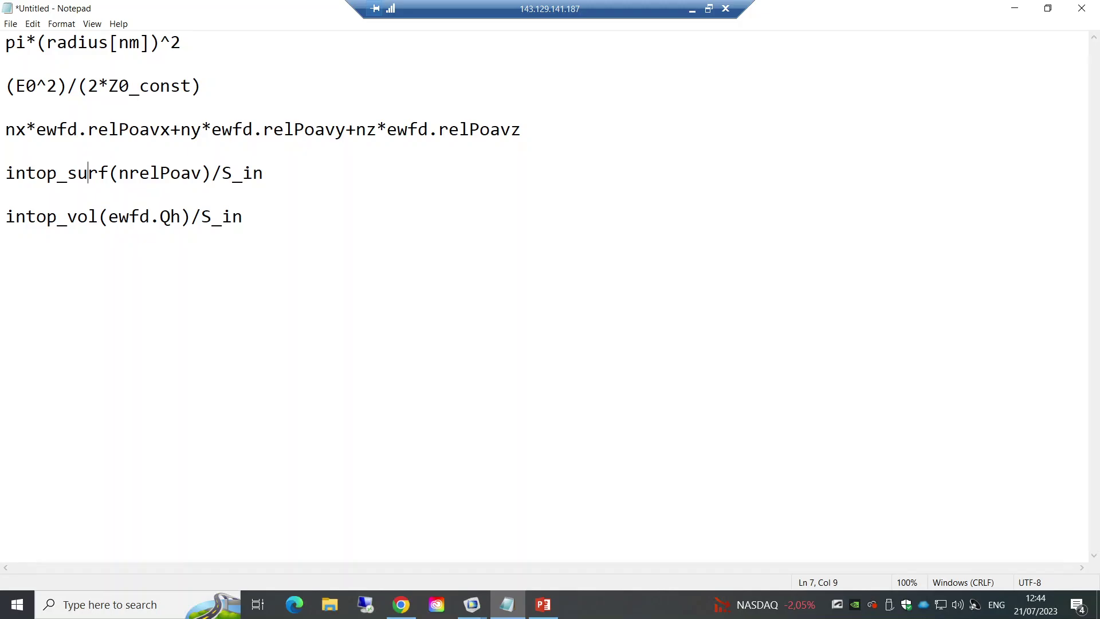
pyautogui.moveTo(6, 172); pyautogui.dragTo(263, 173)
pyautogui.hotkey('ctrl', 'c')
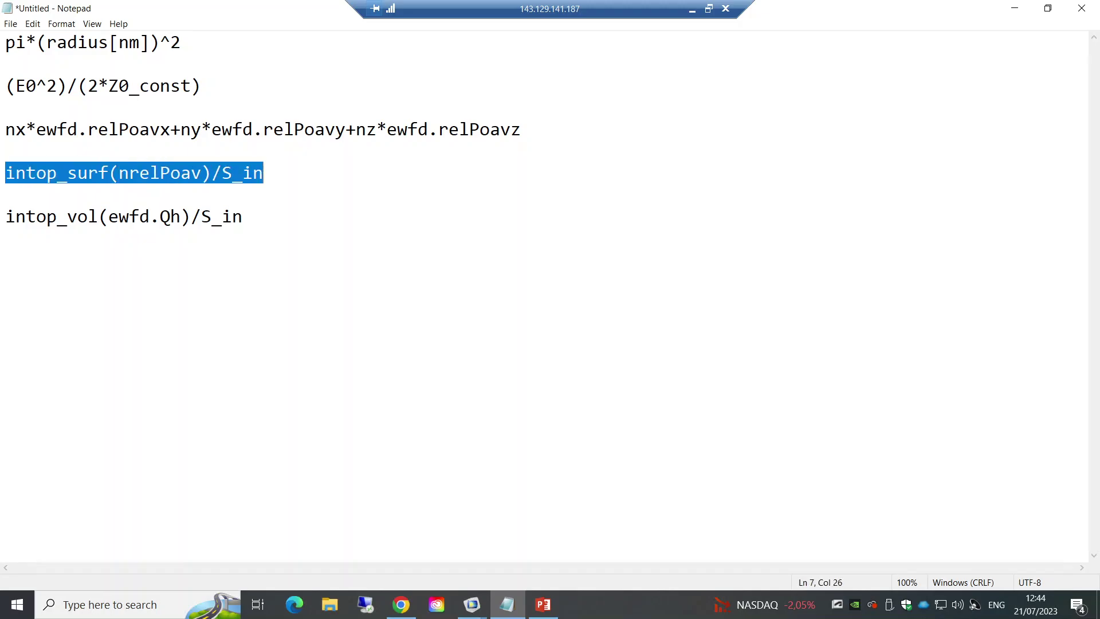
pyautogui.click(475, 612)
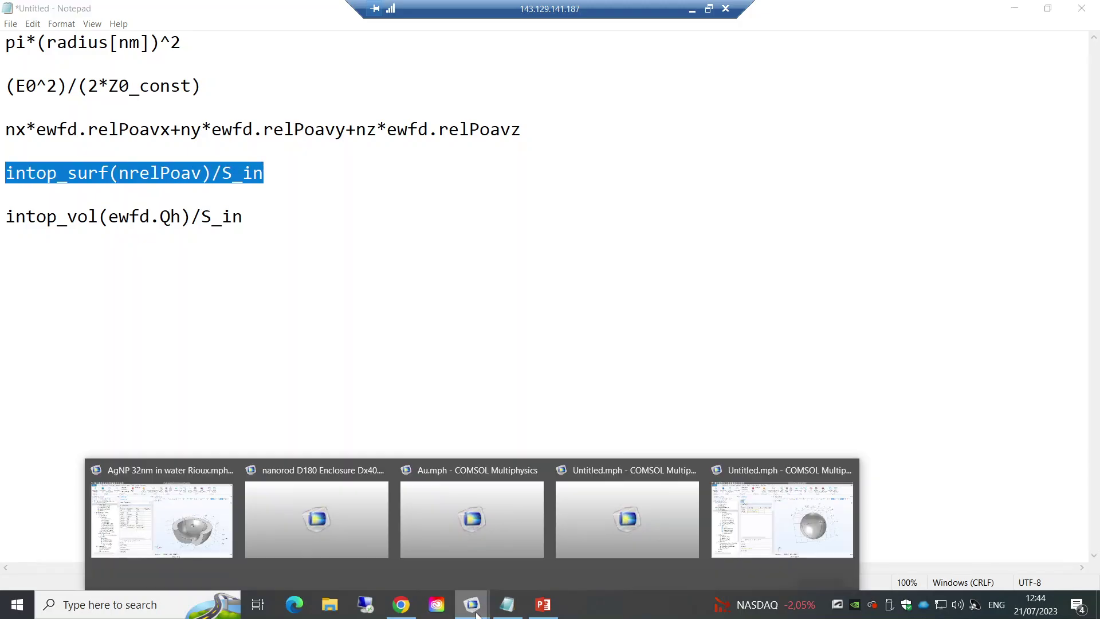
pyautogui.click(737, 547)
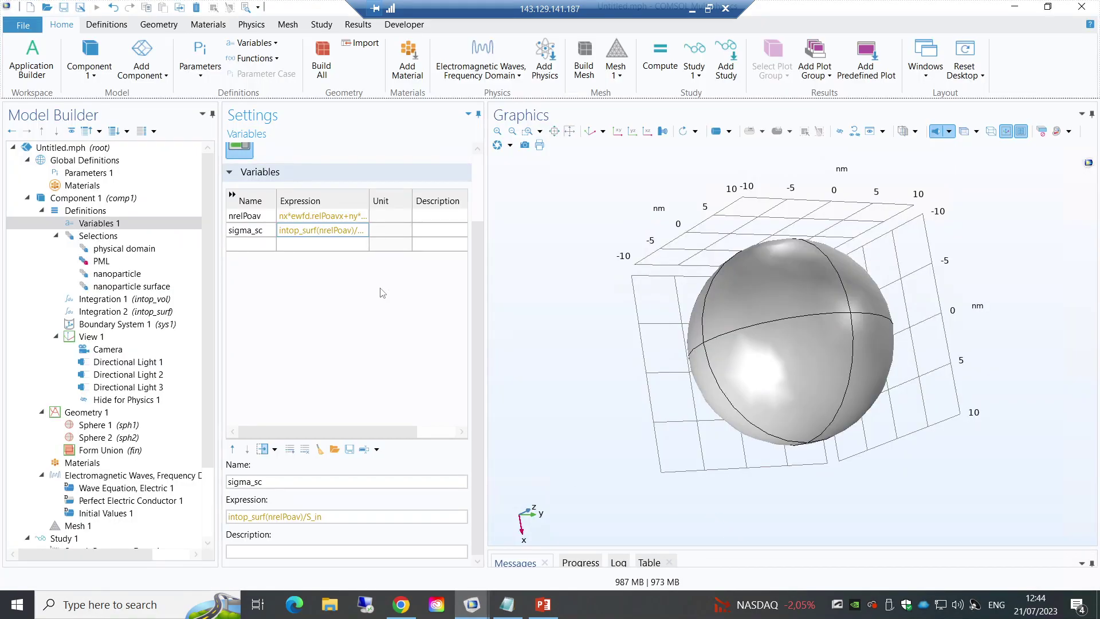
# Step: Paste intop_surf(nrelPoav)/S_in into the sigma_sc description, compare it with the expression, and clear the description
pyautogui.click(305, 230)
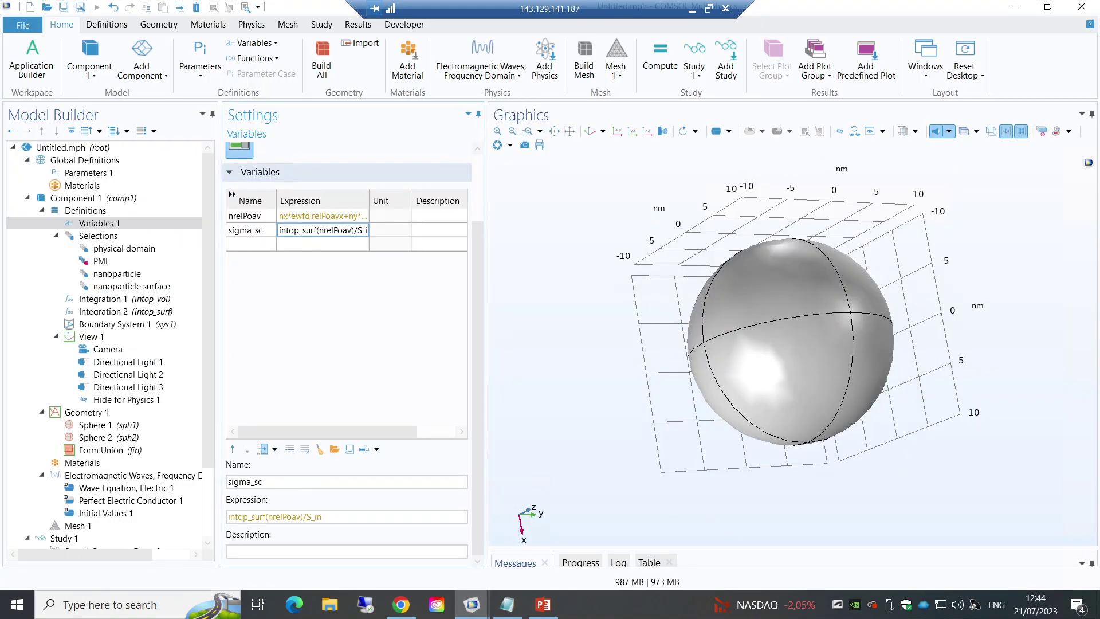
pyautogui.click(307, 551)
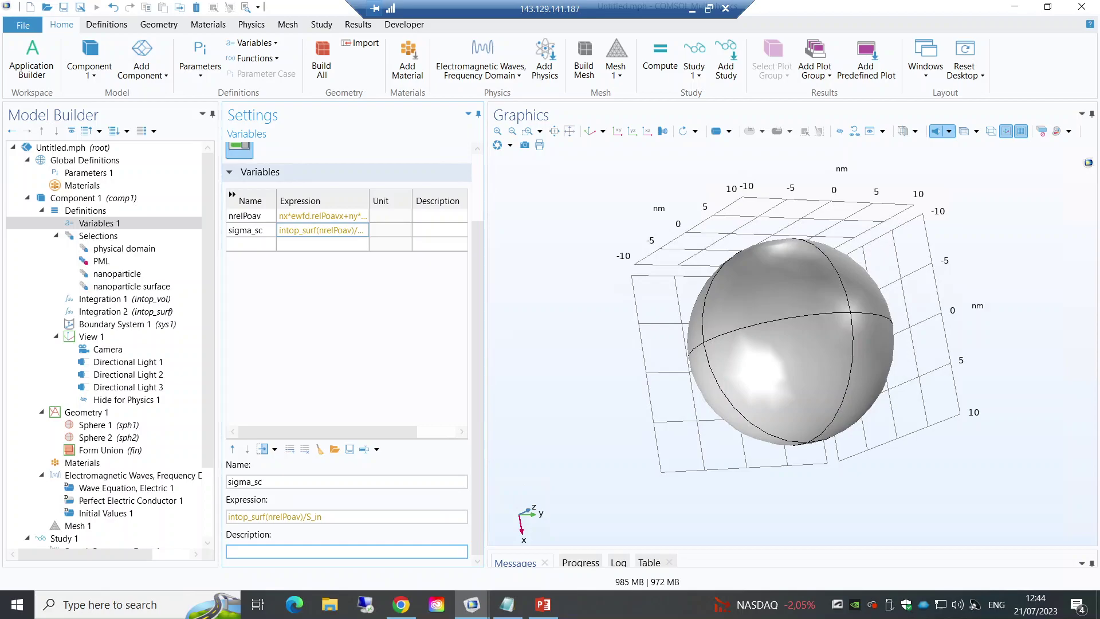
pyautogui.hotkey('ctrl', 'v')
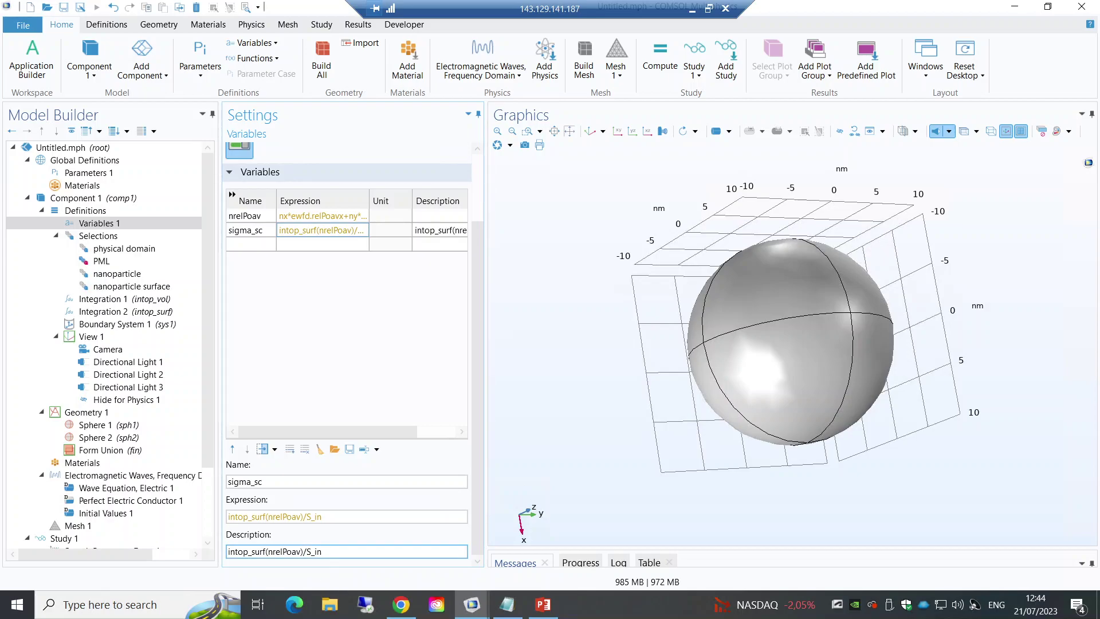
pyautogui.moveTo(322, 551); pyautogui.dragTo(213, 547)
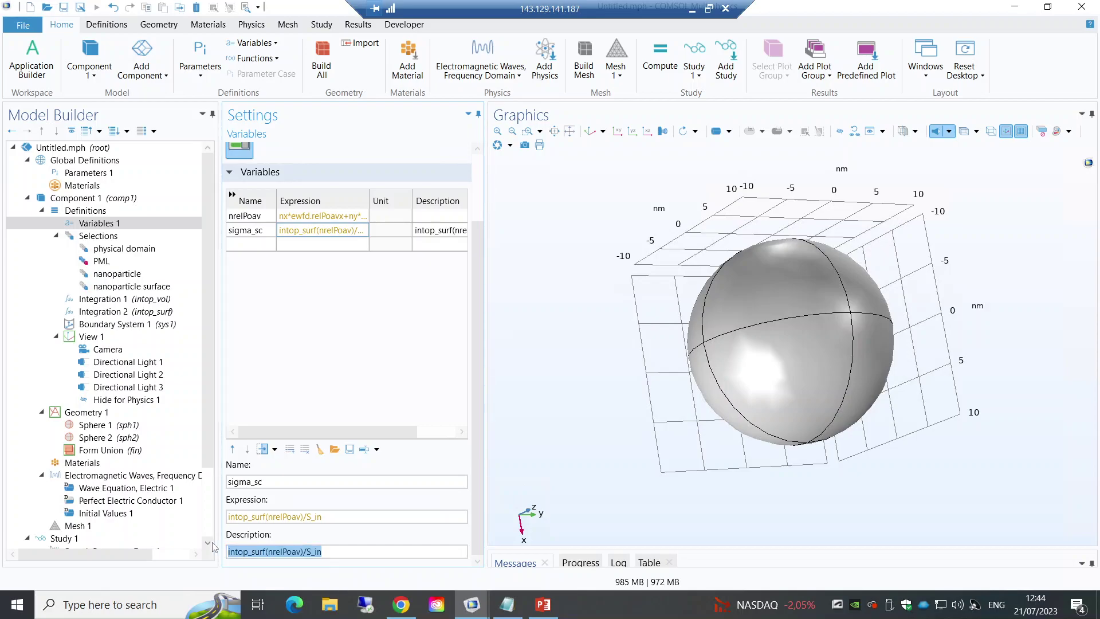
pyautogui.moveTo(322, 516); pyautogui.dragTo(201, 512)
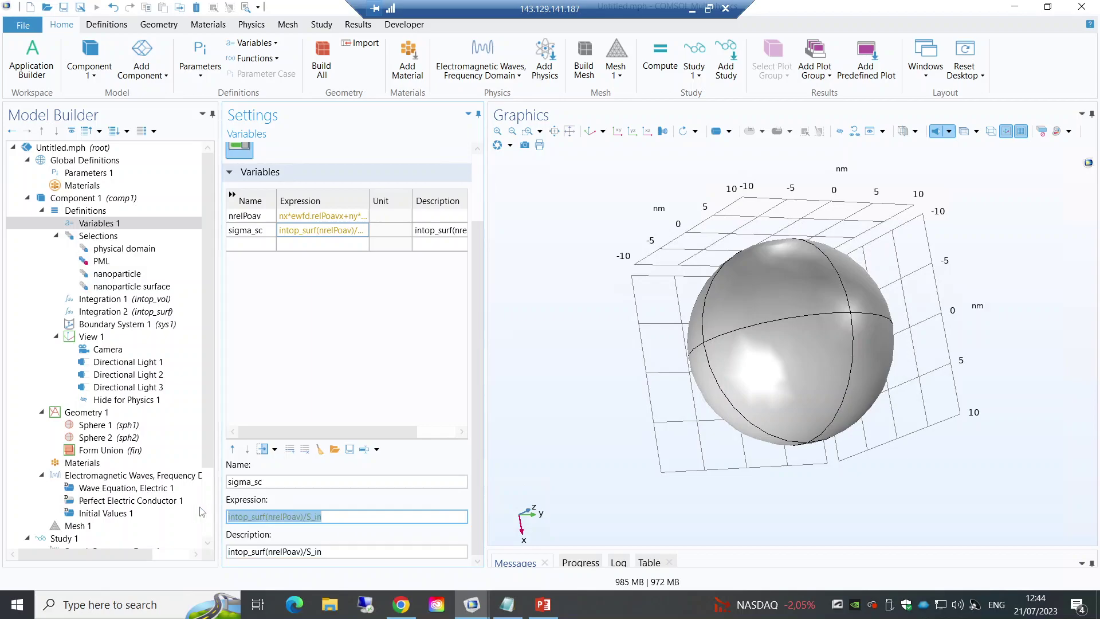
pyautogui.moveTo(322, 551); pyautogui.dragTo(172, 536)
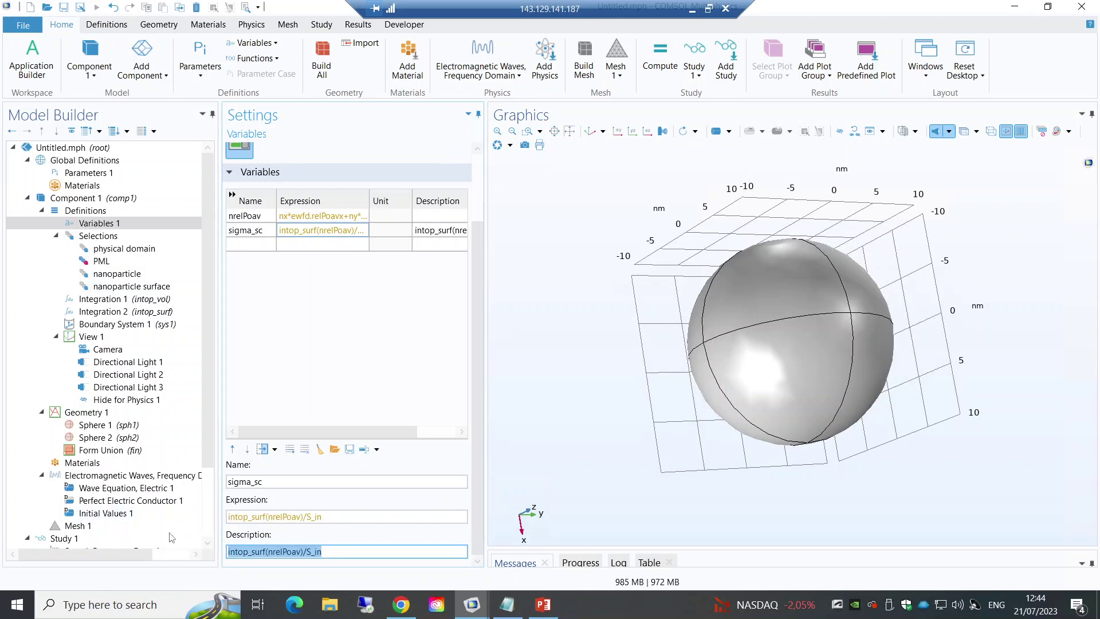
pyautogui.press('BackSpace')
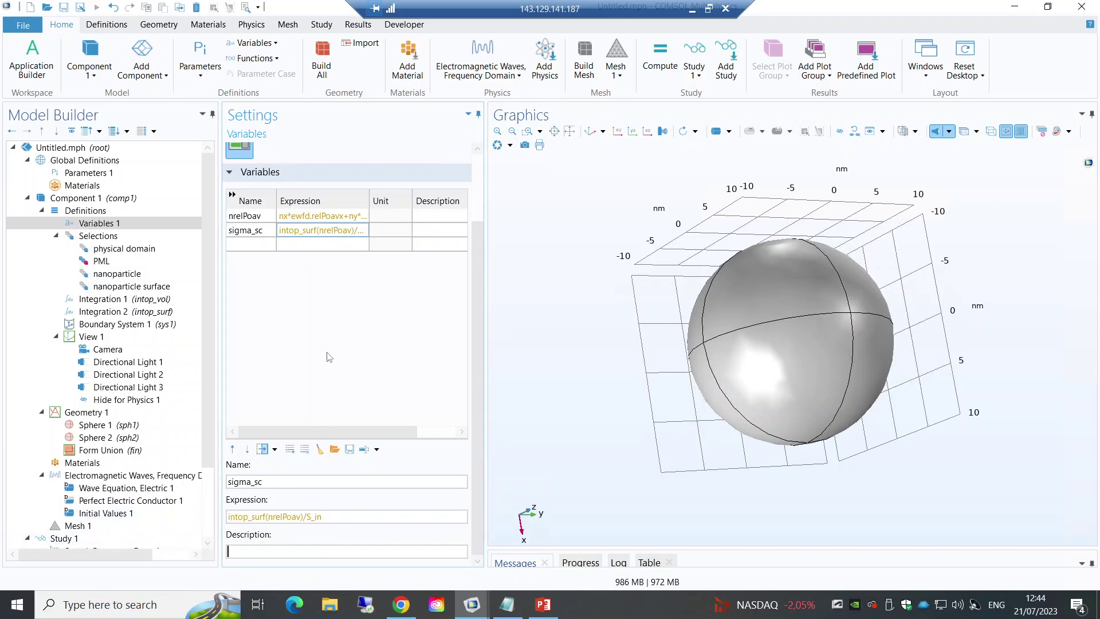
# Step: Add a third variable to Variables 1 and name it sigma_abs
pyautogui.click(250, 244)
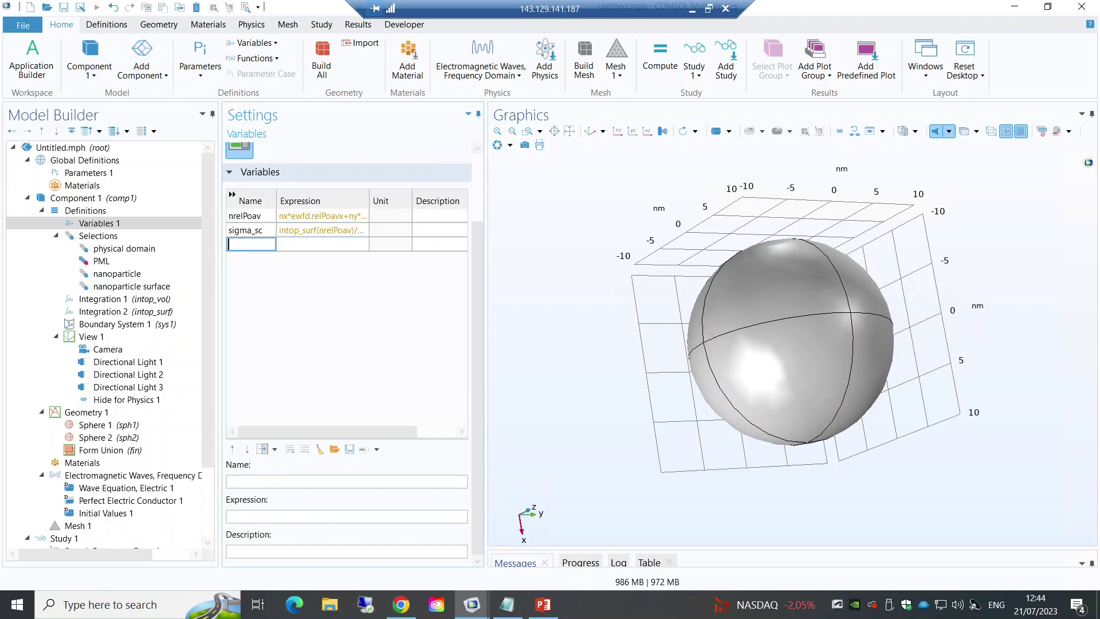
pyautogui.write('sigma-abs')
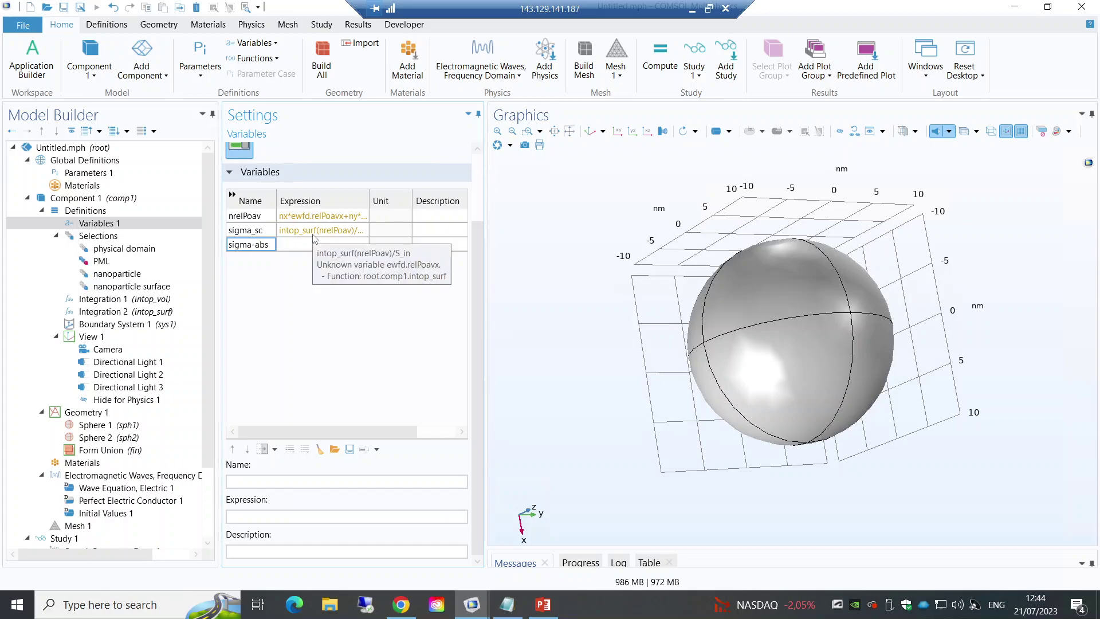
pyautogui.press('BackSpace')
pyautogui.press('BackSpace')
pyautogui.press('BackSpace')
pyautogui.press('BackSpace')
pyautogui.write('_abs')
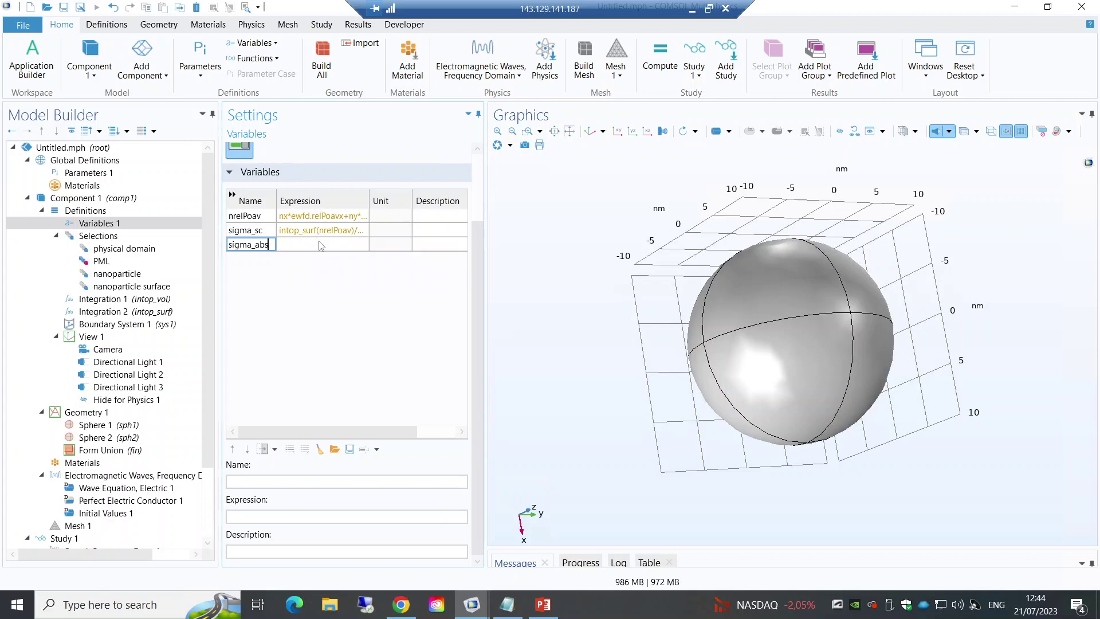
# Step: Set the expression of sigma_abs to intop_vol(ewfd.Qh)/S_in
pyautogui.press('Tab')
pyautogui.write('intop')
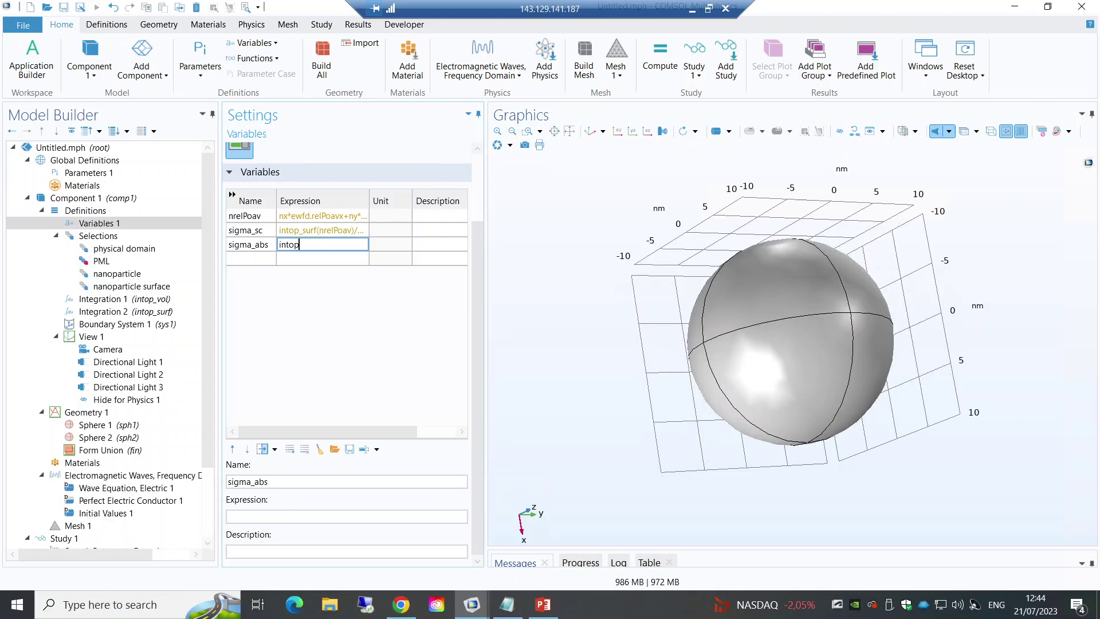
pyautogui.write('_')
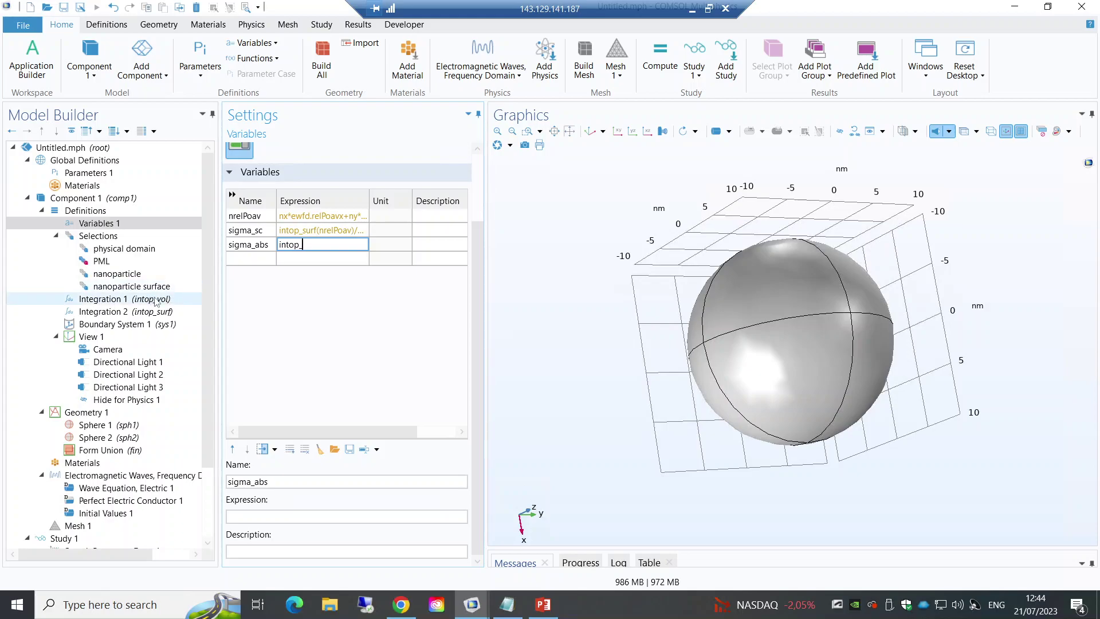
pyautogui.write('vol(ewfd.Qh')
pyautogui.write(')/')
pyautogui.write('S_in')
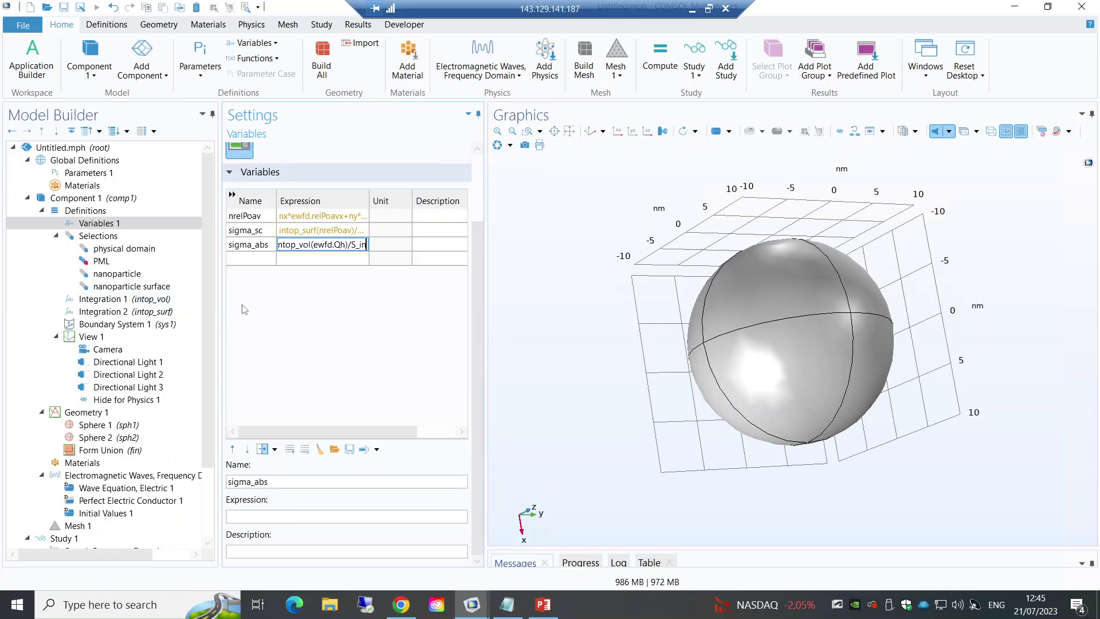
pyautogui.click(304, 259)
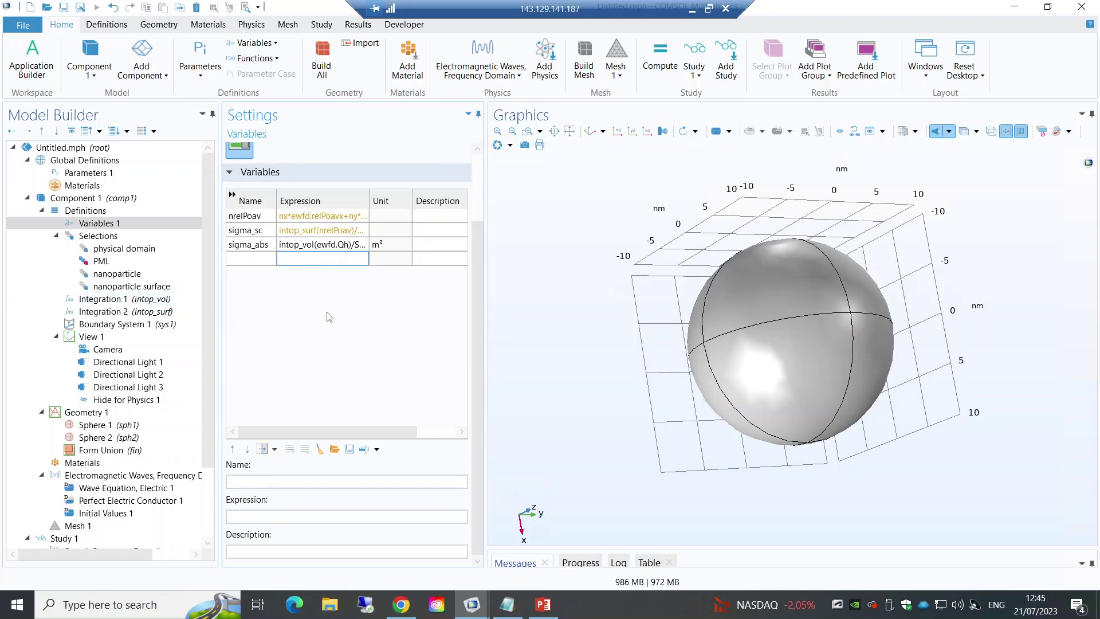
# Step: Review the sigma_sc, nrelPoav and sigma_abs expressions and the source selections of the intop_vol and intop_surf integration operators
pyautogui.click(324, 231)
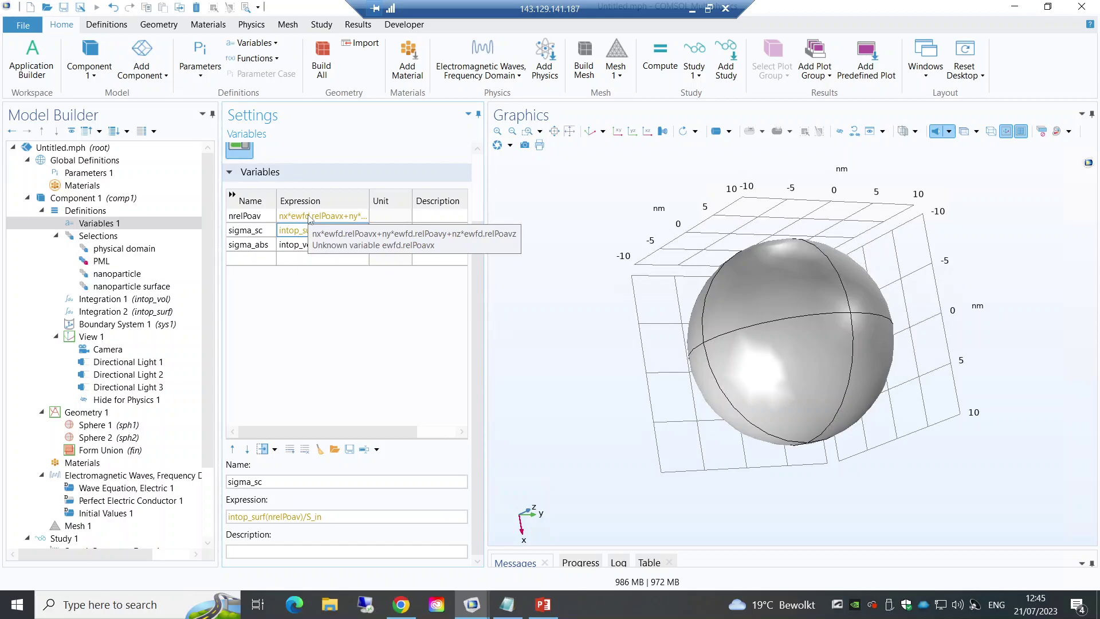
pyautogui.click(310, 217)
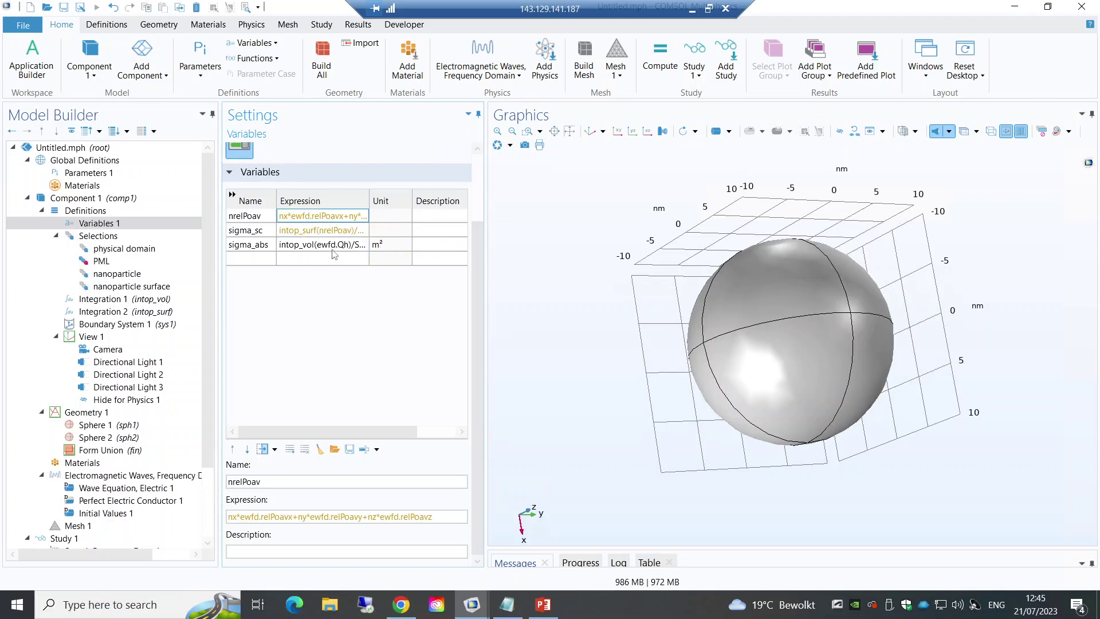
pyautogui.click(324, 516)
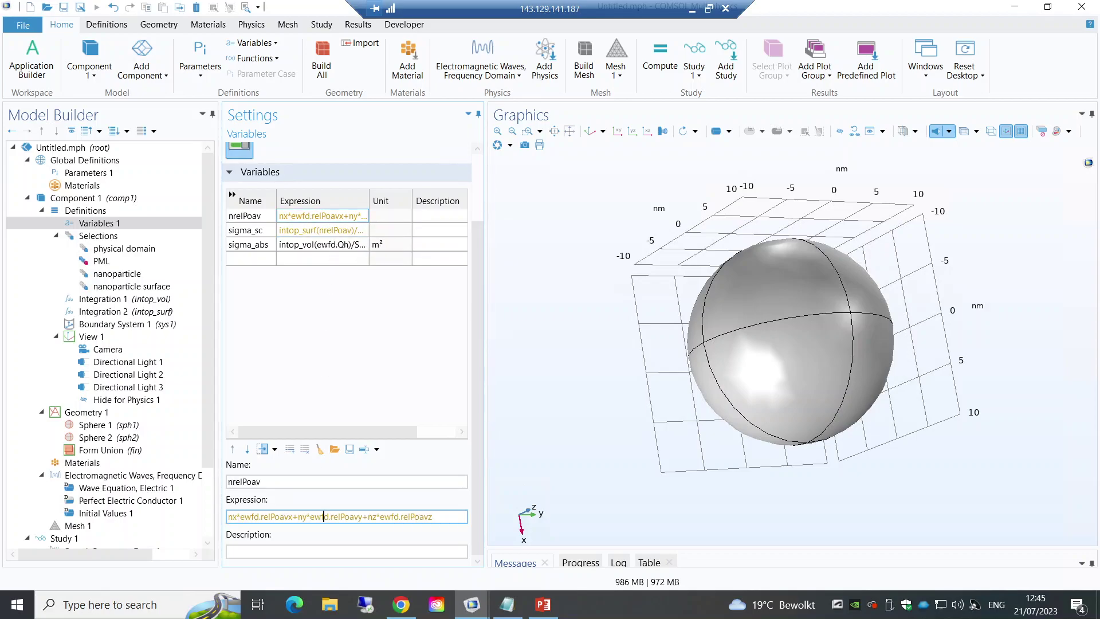
pyautogui.click(432, 517)
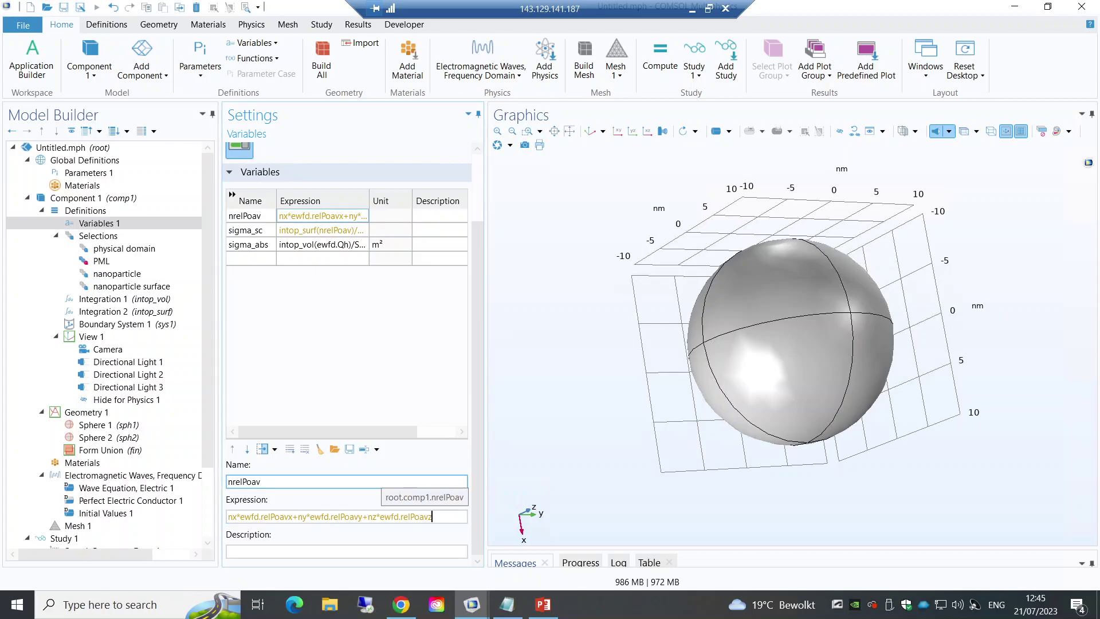
pyautogui.click(260, 481)
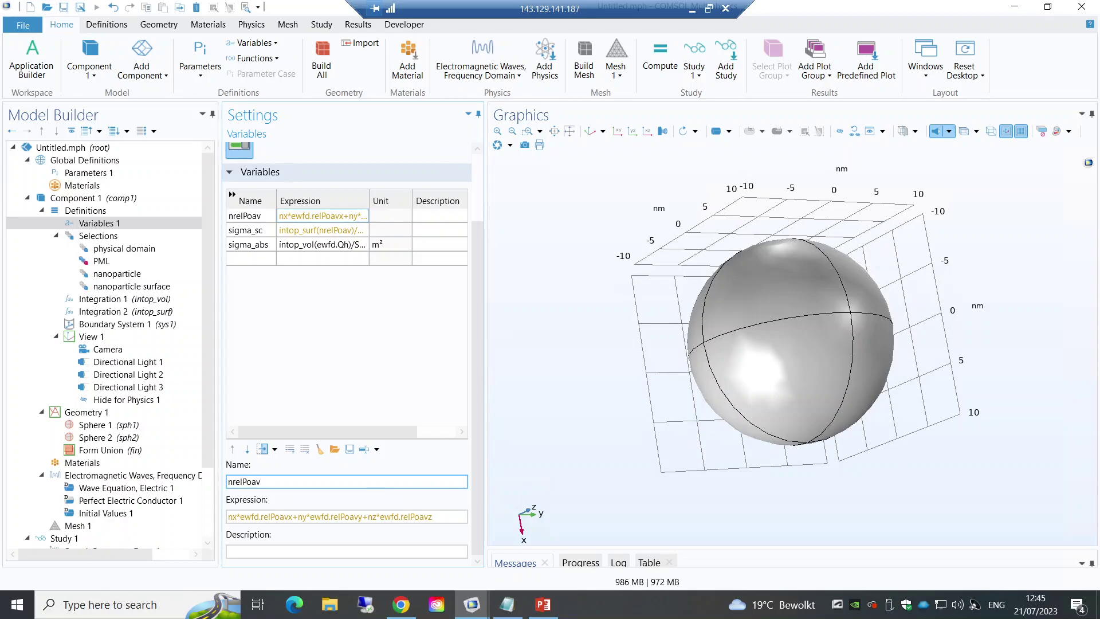
pyautogui.click(331, 246)
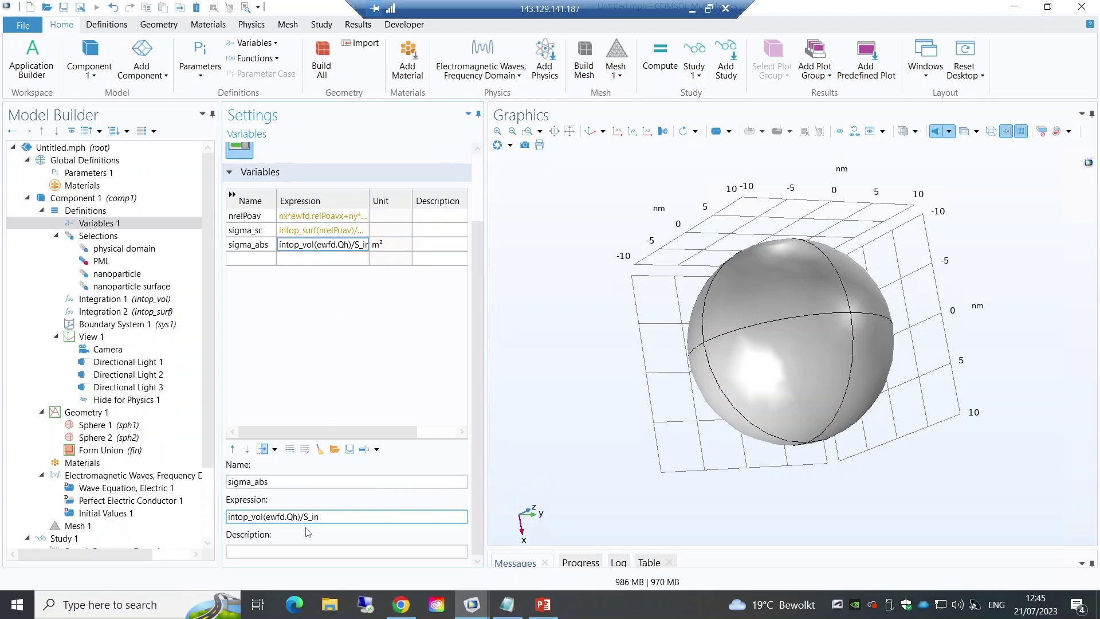
pyautogui.click(313, 259)
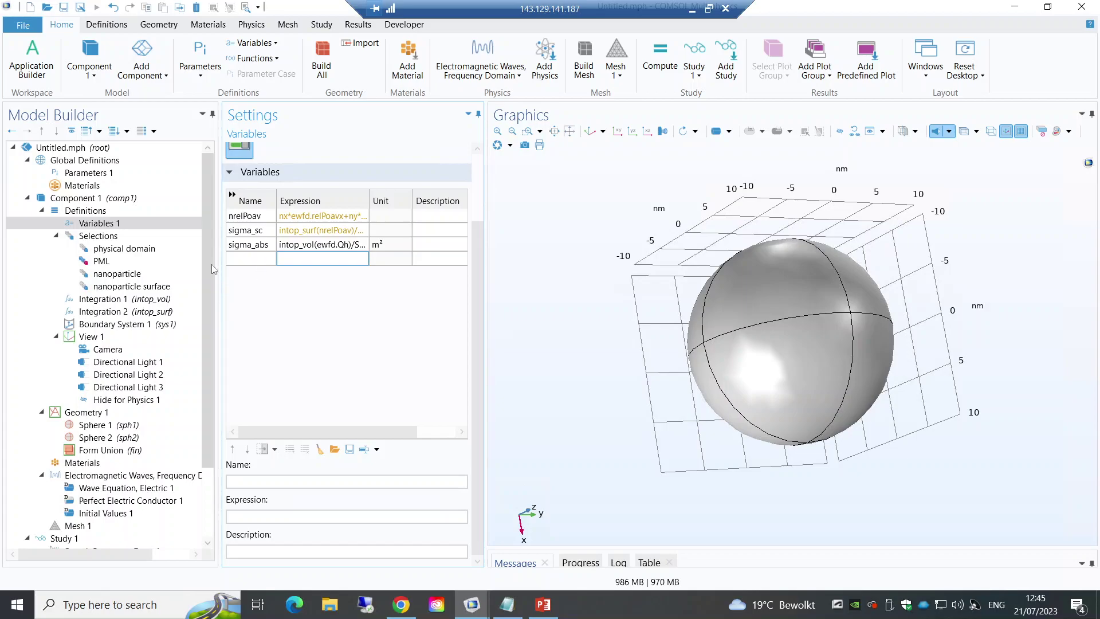
pyautogui.moveTo(208, 255); pyautogui.dragTo(207, 291)
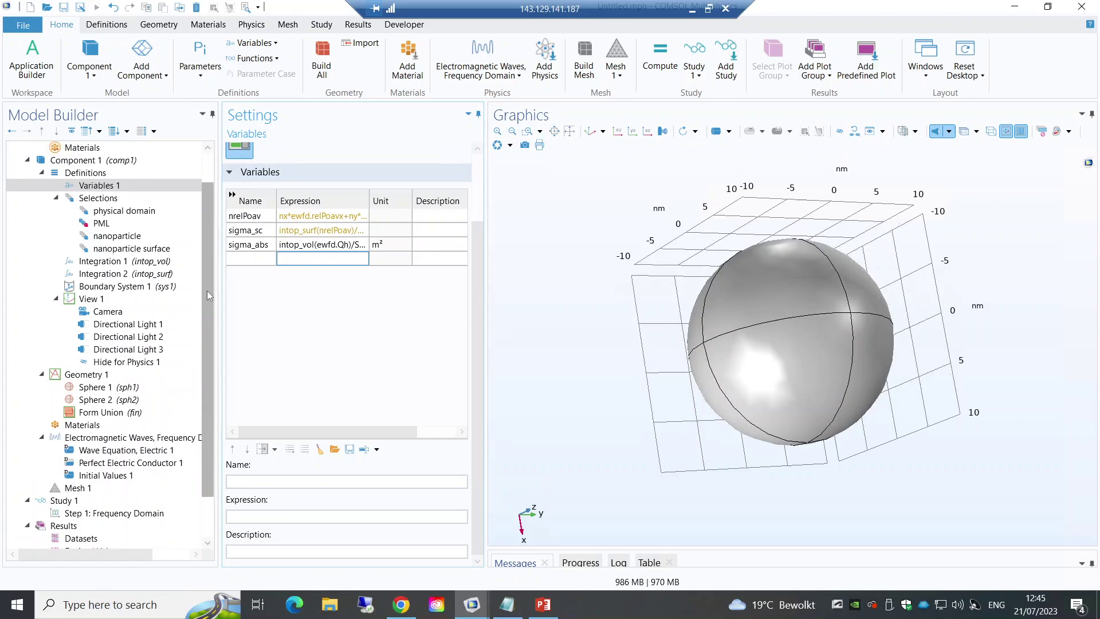
pyautogui.click(144, 262)
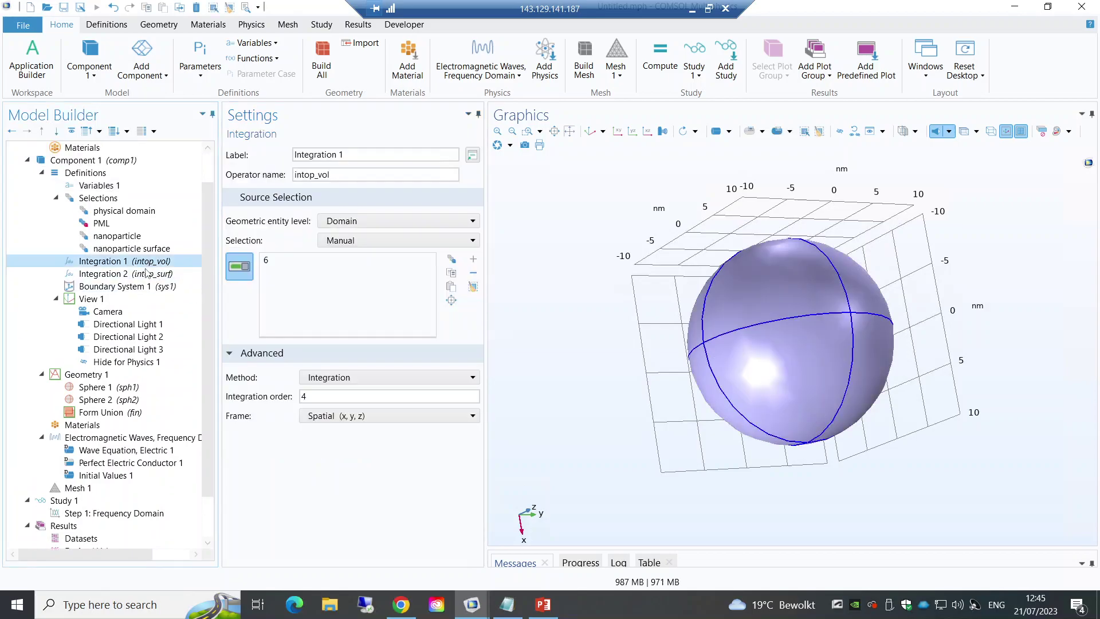
pyautogui.click(147, 273)
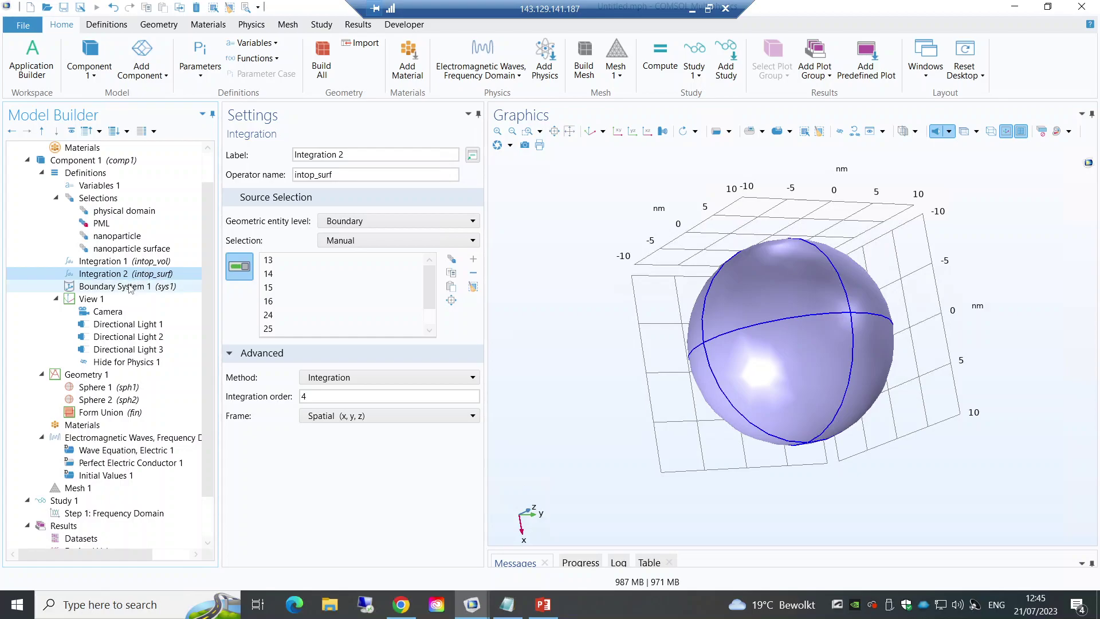
# Step: Add a Perfectly Matched Layer to the Component 1 definitions and assign it to the PML selection
pyautogui.click(96, 200)
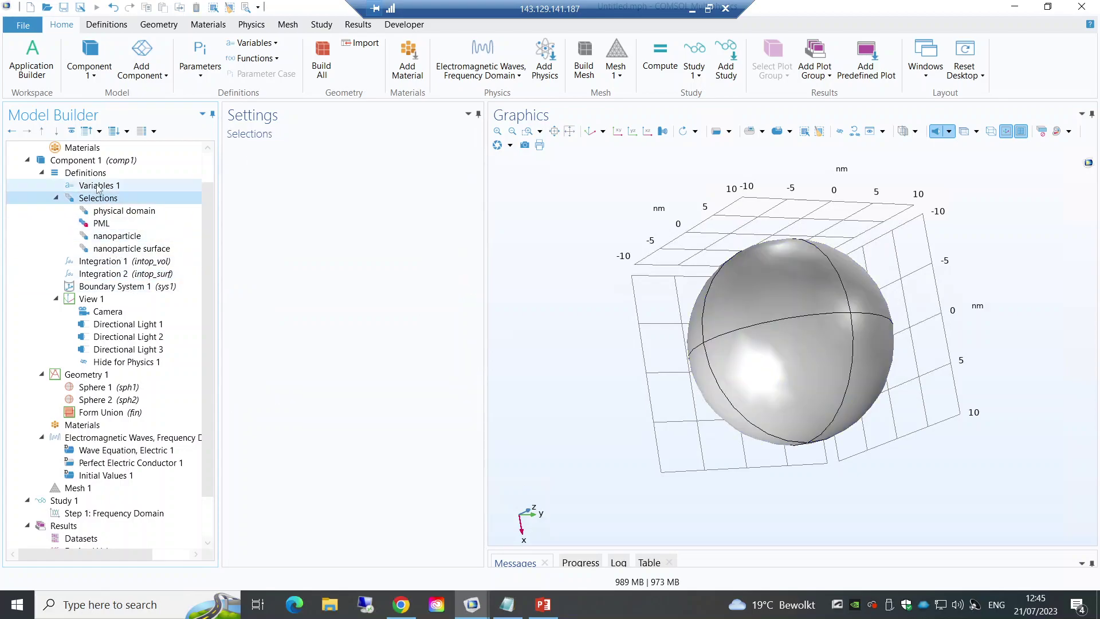
pyautogui.click(95, 186)
pyautogui.click(95, 175)
pyautogui.rightClick(95, 177)
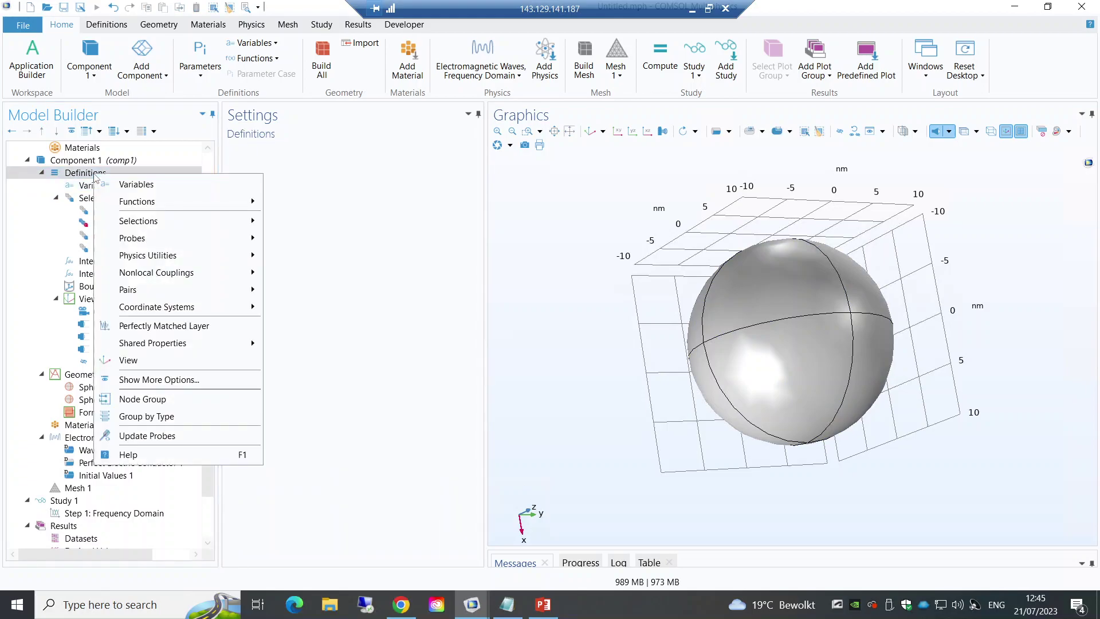
pyautogui.click(165, 326)
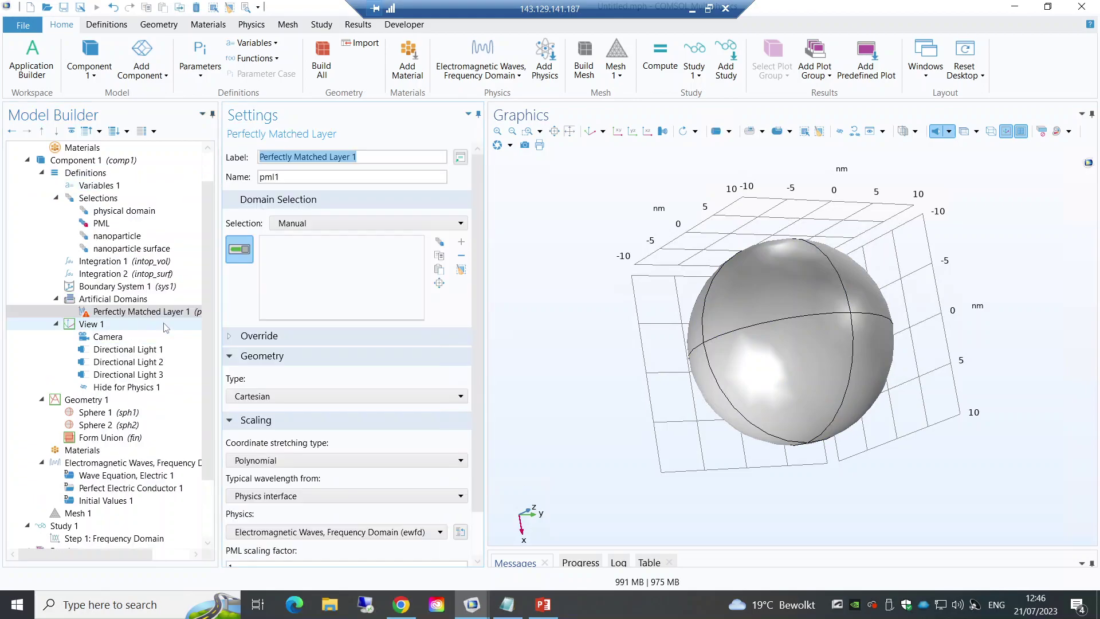
pyautogui.click(354, 224)
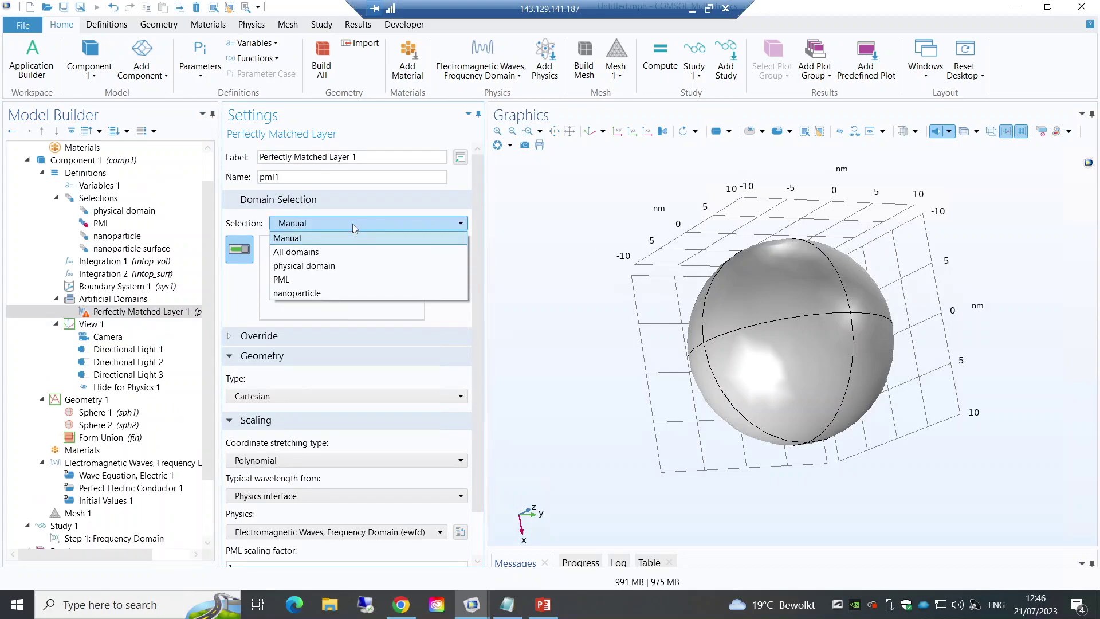
pyautogui.click(315, 279)
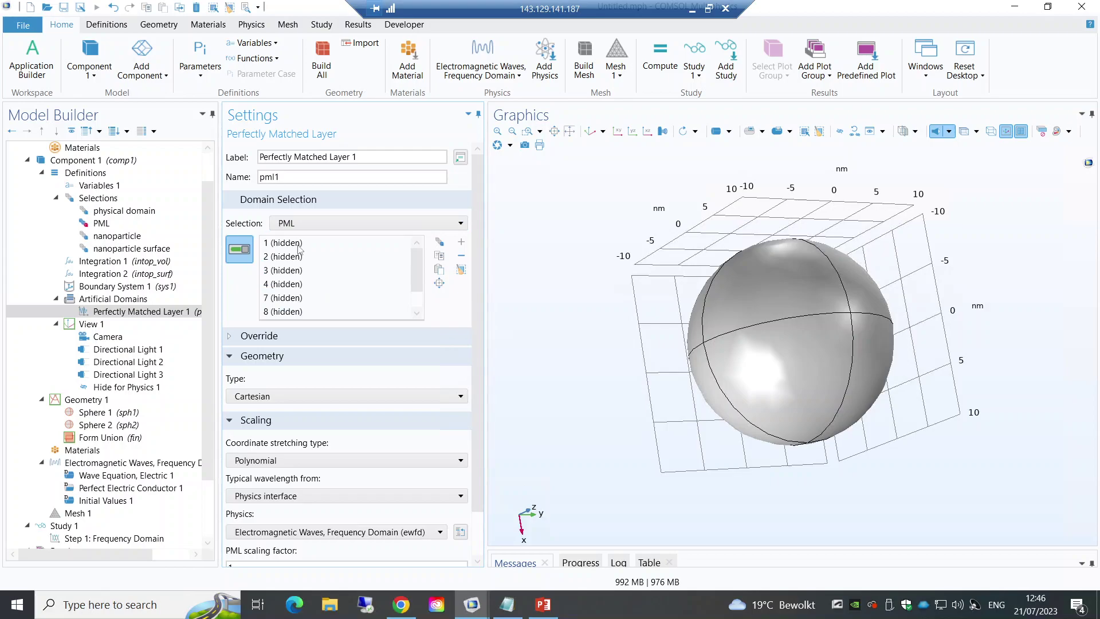
pyautogui.moveTo(417, 265); pyautogui.dragTo(404, 313)
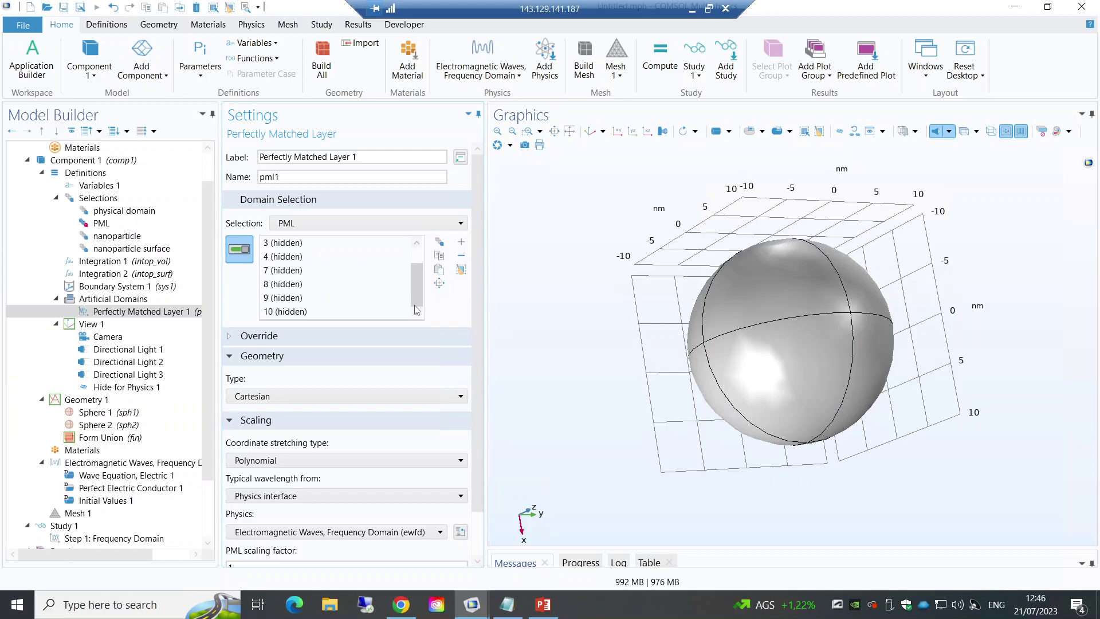
# Step: Set the Perfectly Matched Layer's geometry type to Spherical and its PML scaling factor to 0.5
pyautogui.click(331, 397)
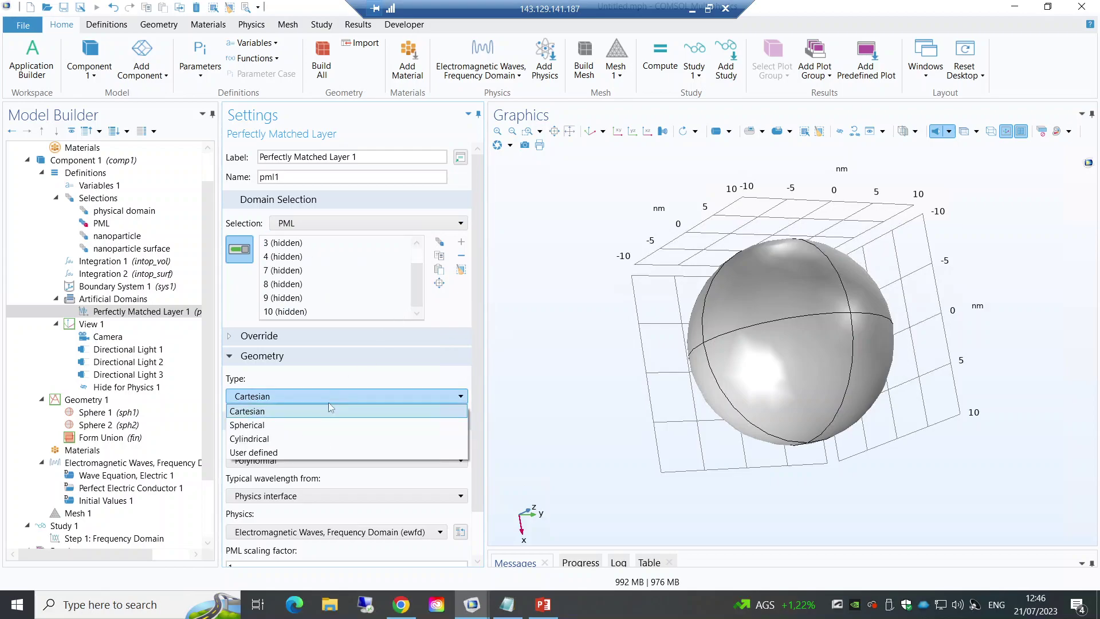
pyautogui.click(321, 426)
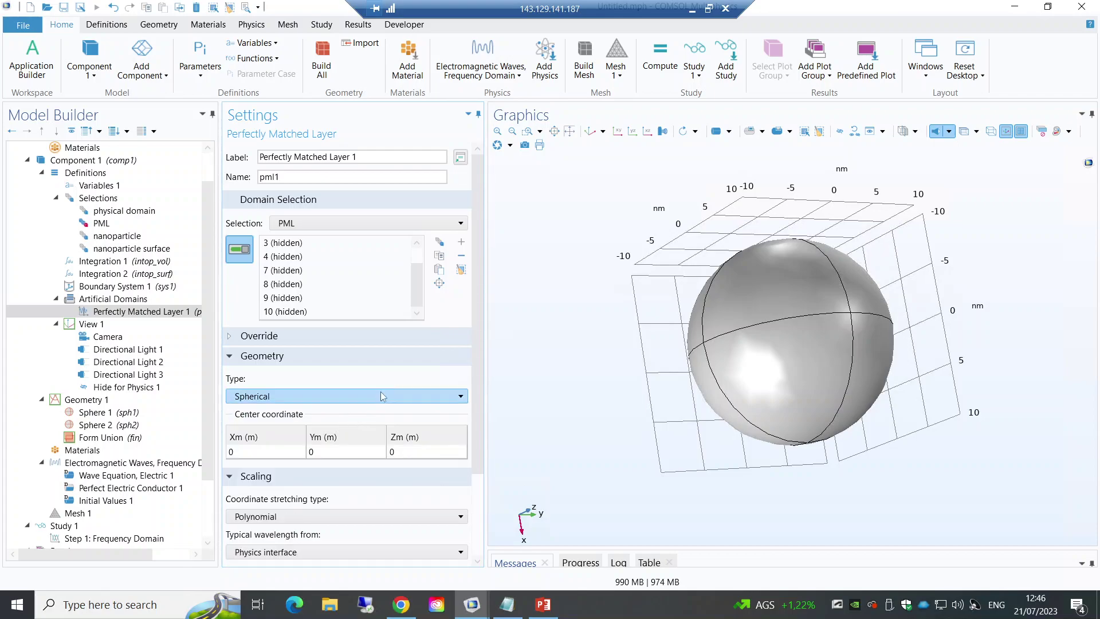
pyautogui.moveTo(477, 340); pyautogui.dragTo(472, 448)
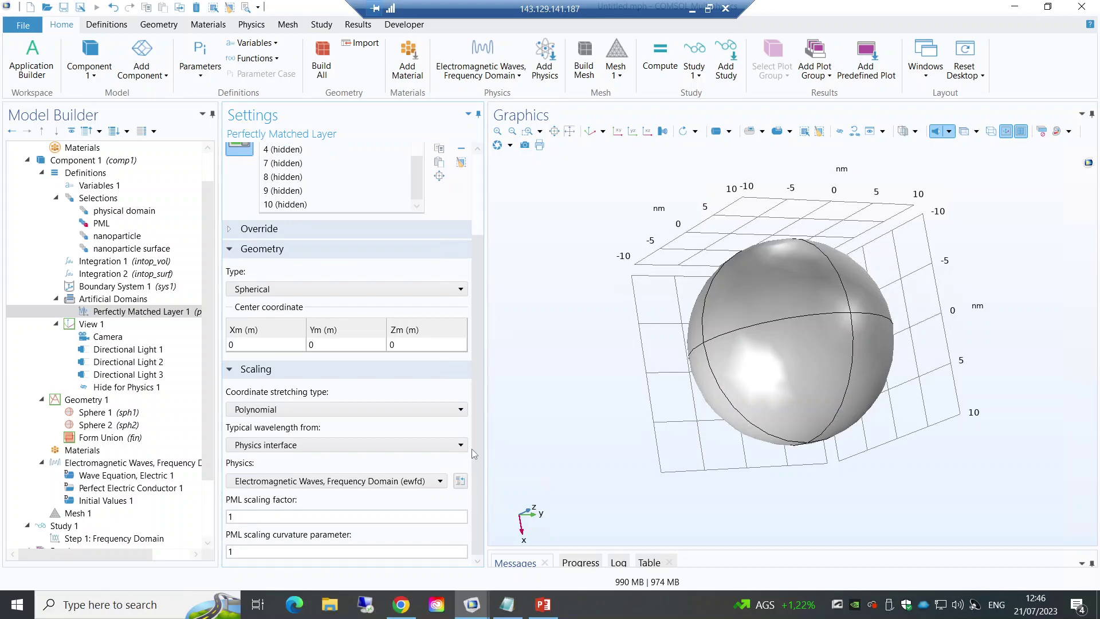
pyautogui.doubleClick(247, 516)
pyautogui.write('0.5')
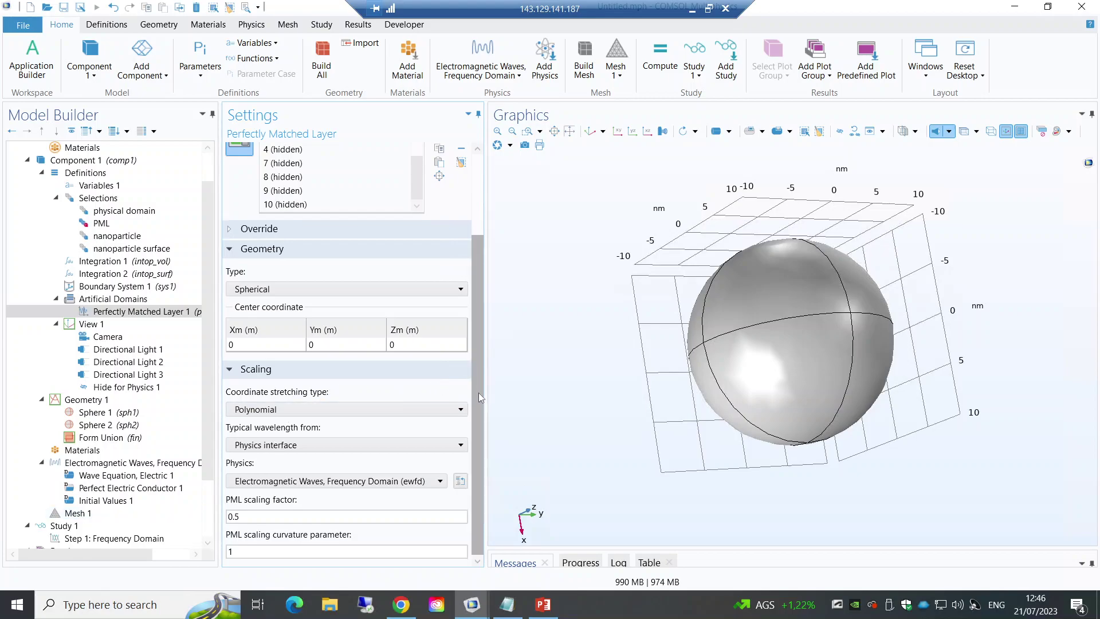
# Step: Recheck the settings of the two integration operators, the nanoparticle surface selection, Perfectly Matched Layer 1 and Geometry 1
pyautogui.click(117, 314)
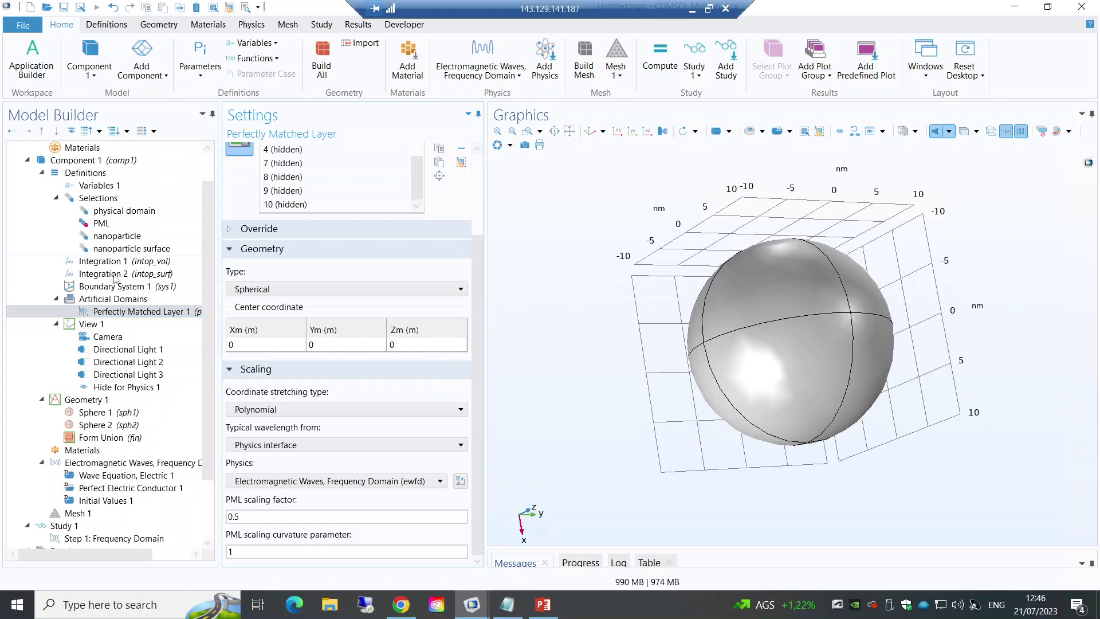
pyautogui.click(115, 285)
pyautogui.click(112, 274)
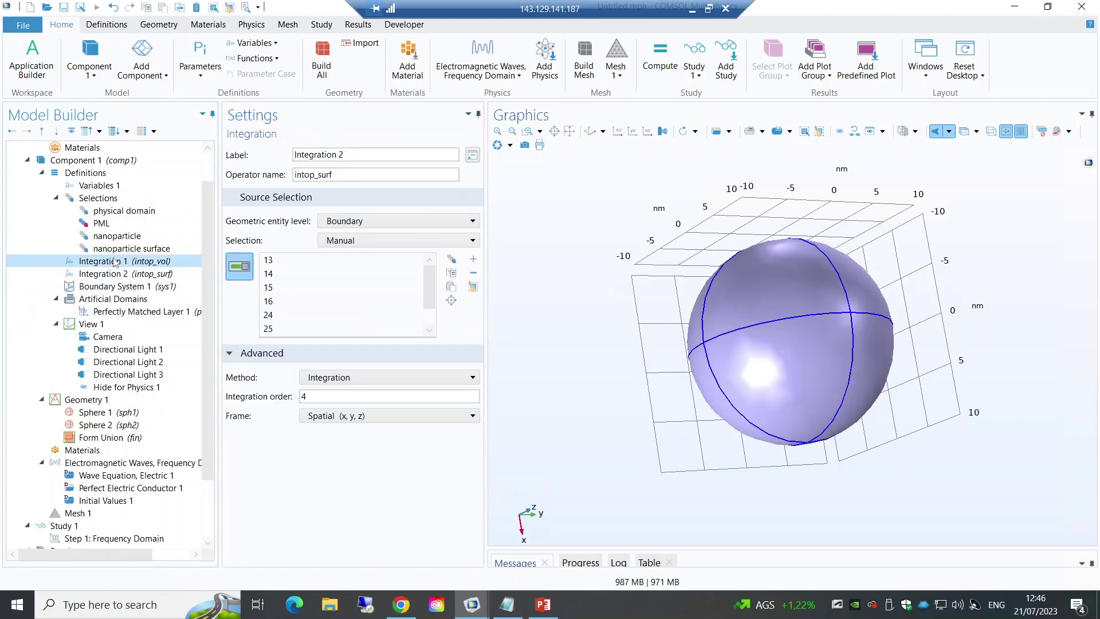
pyautogui.click(116, 261)
pyautogui.click(119, 249)
pyautogui.click(119, 311)
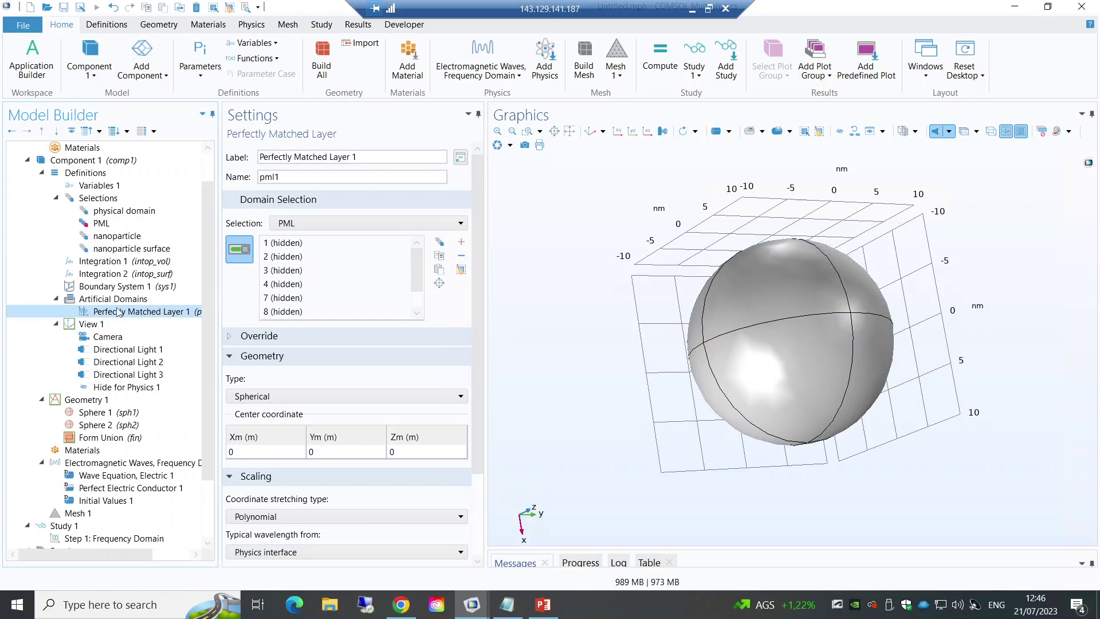
pyautogui.click(86, 401)
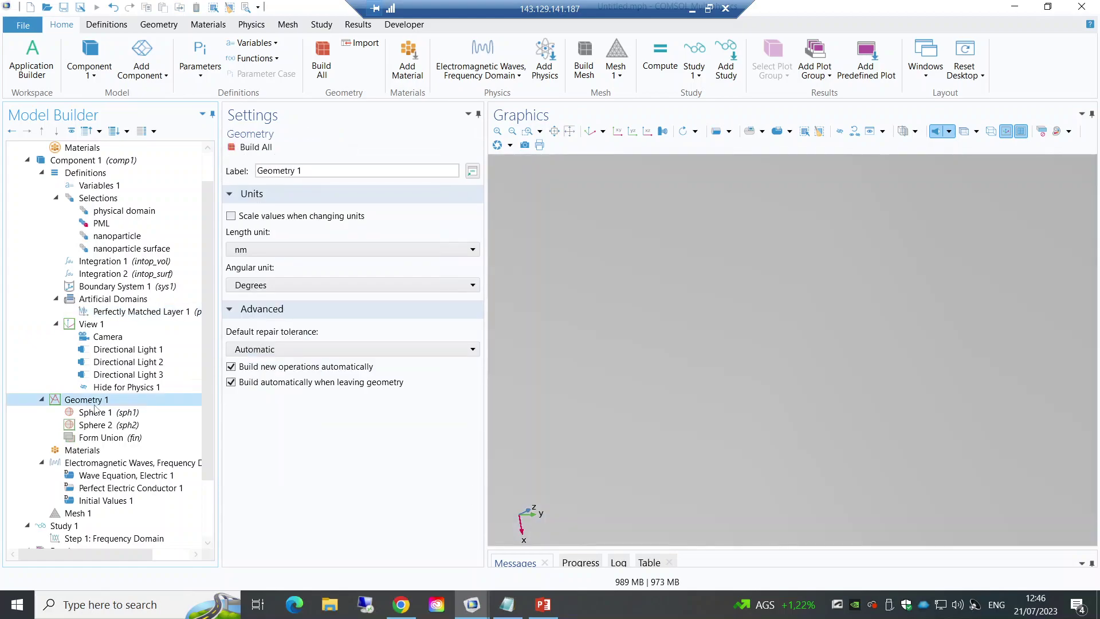
# Step: Add a blank material to all domains of Component 1 and set the real part of its refractive index to 1.33
pyautogui.scroll(-1, 86, 412)
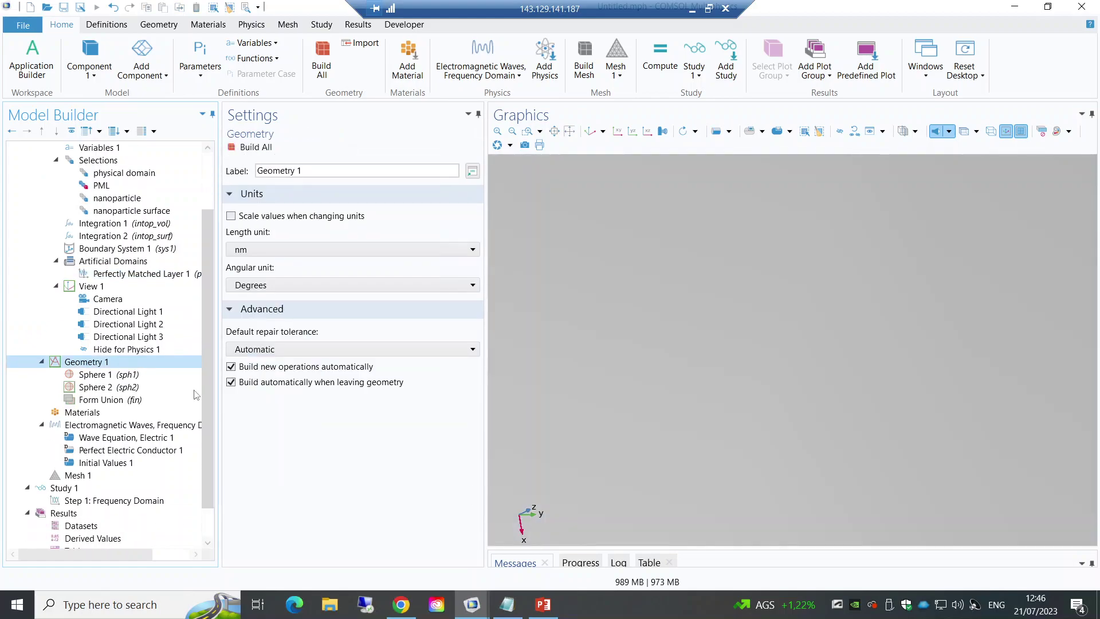
pyautogui.click(83, 413)
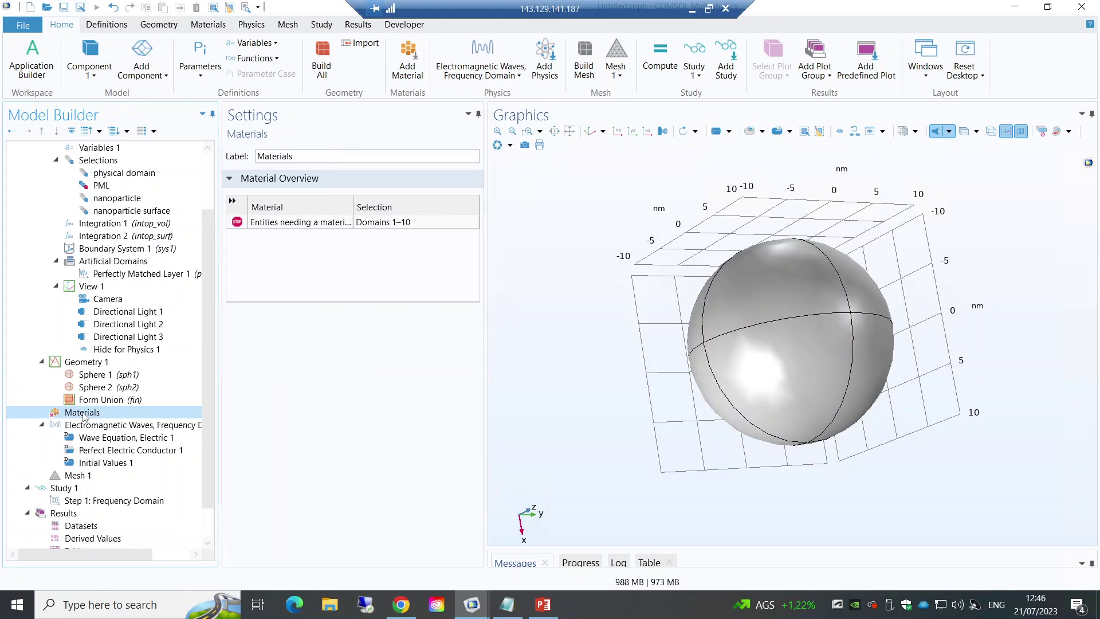
pyautogui.click(590, 133)
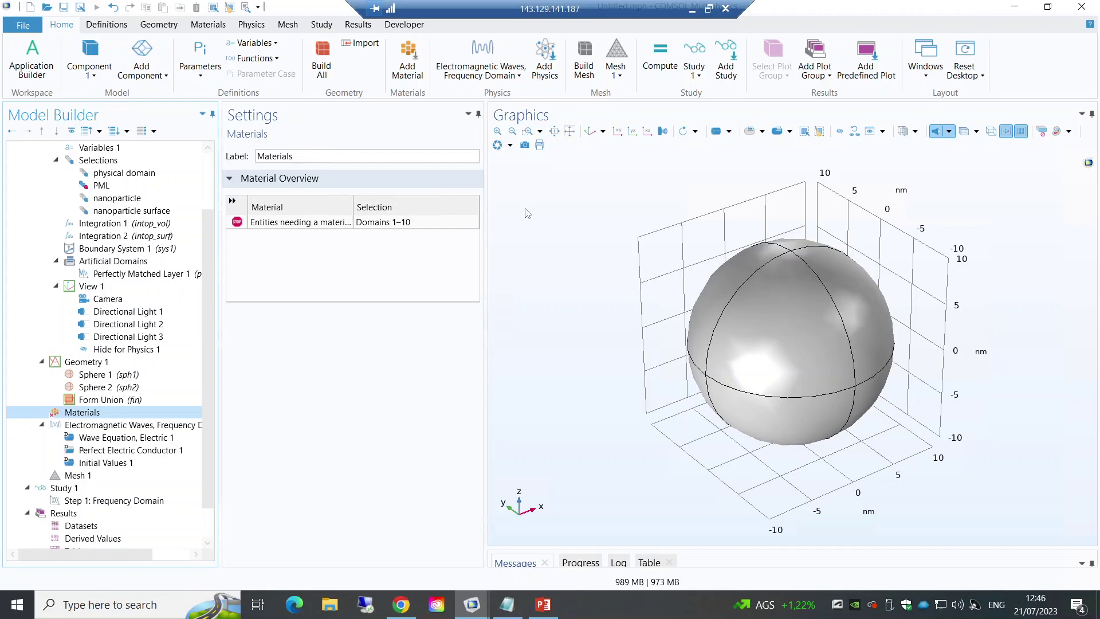
pyautogui.rightClick(91, 414)
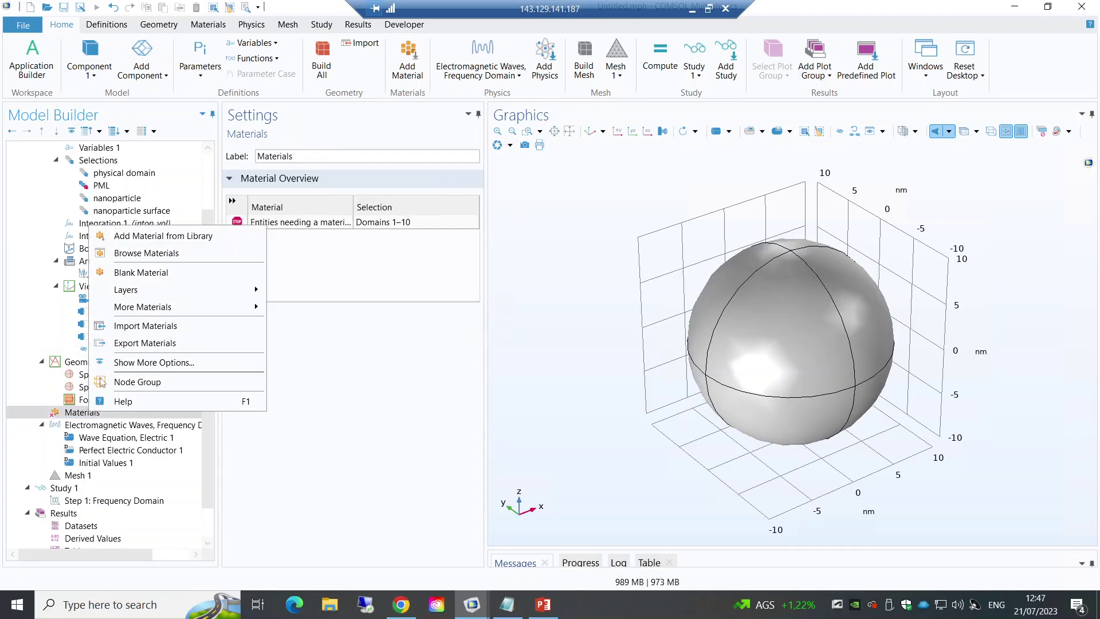
pyautogui.click(140, 273)
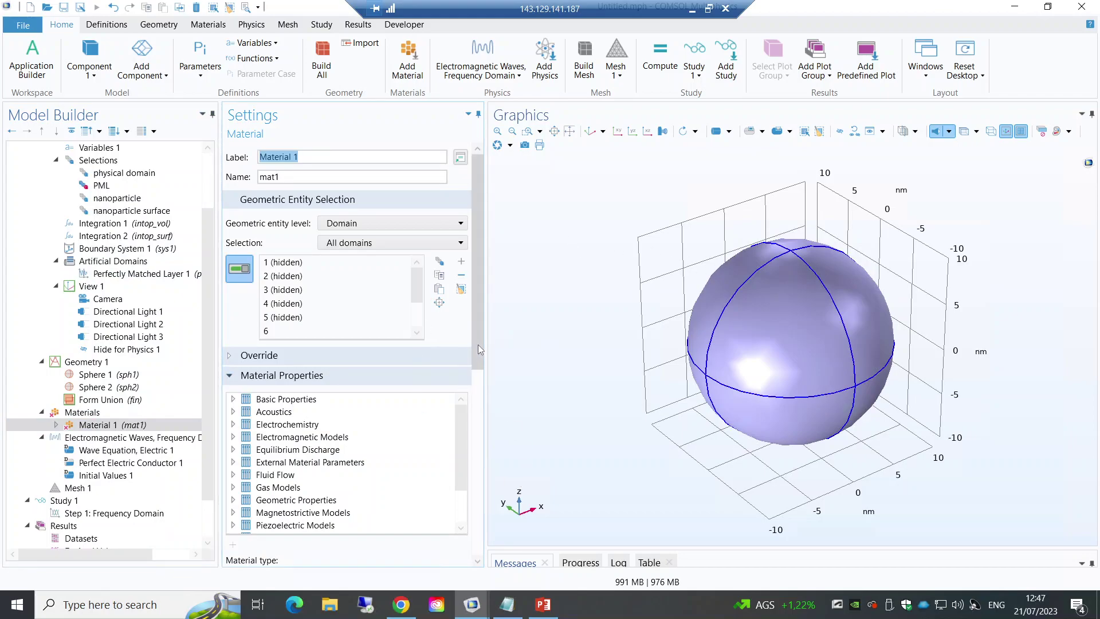
pyautogui.moveTo(480, 348); pyautogui.dragTo(481, 530)
pyautogui.click(438, 305)
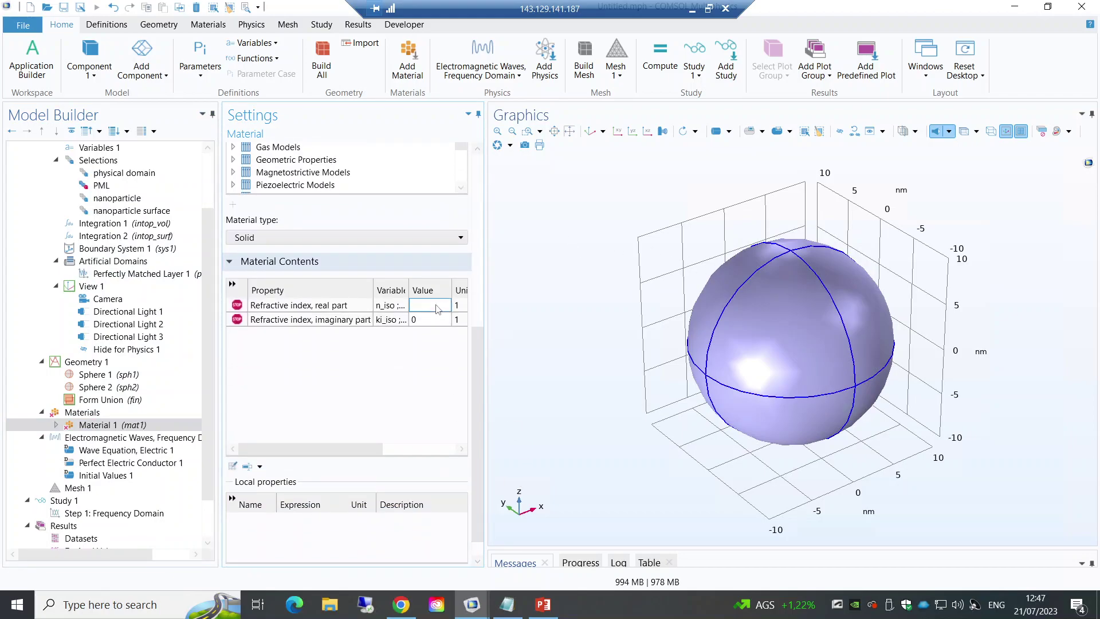
pyautogui.write('1.33')
pyautogui.click(438, 344)
pyautogui.click(788, 382)
# Step: Add a second blank material to Component 1 and assign it to the nanoparticle selection
pyautogui.rightClick(97, 413)
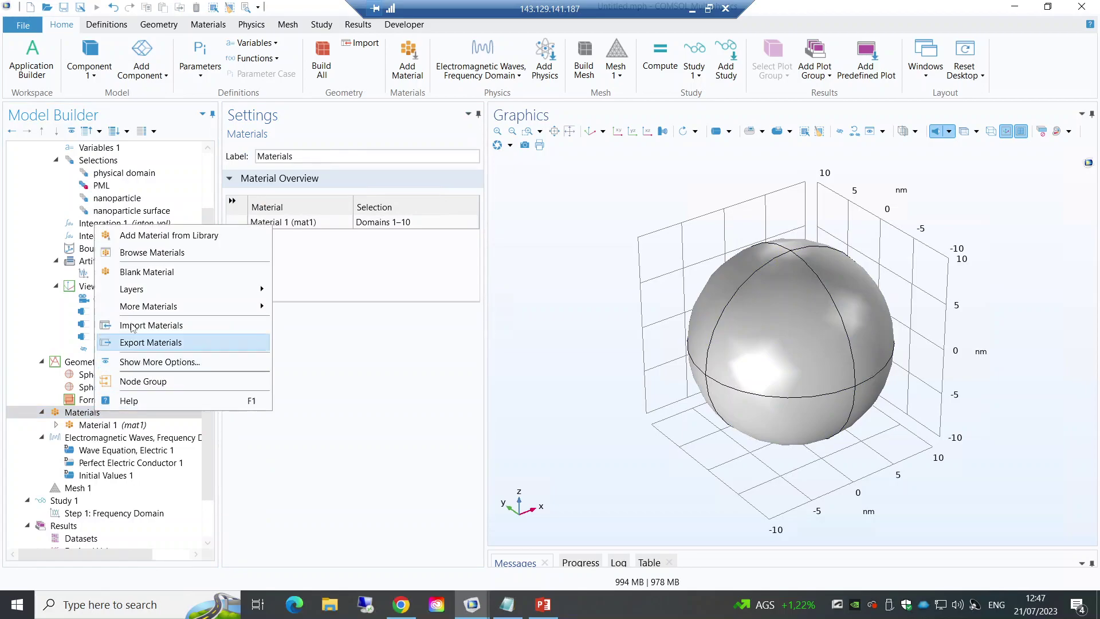
pyautogui.click(147, 271)
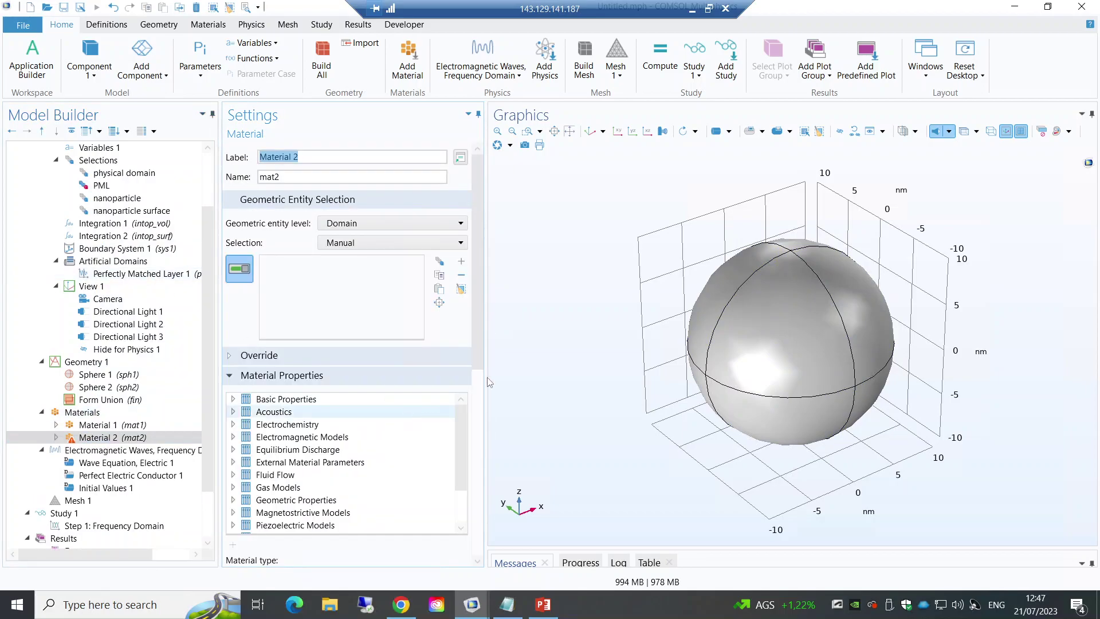
pyautogui.click(352, 240)
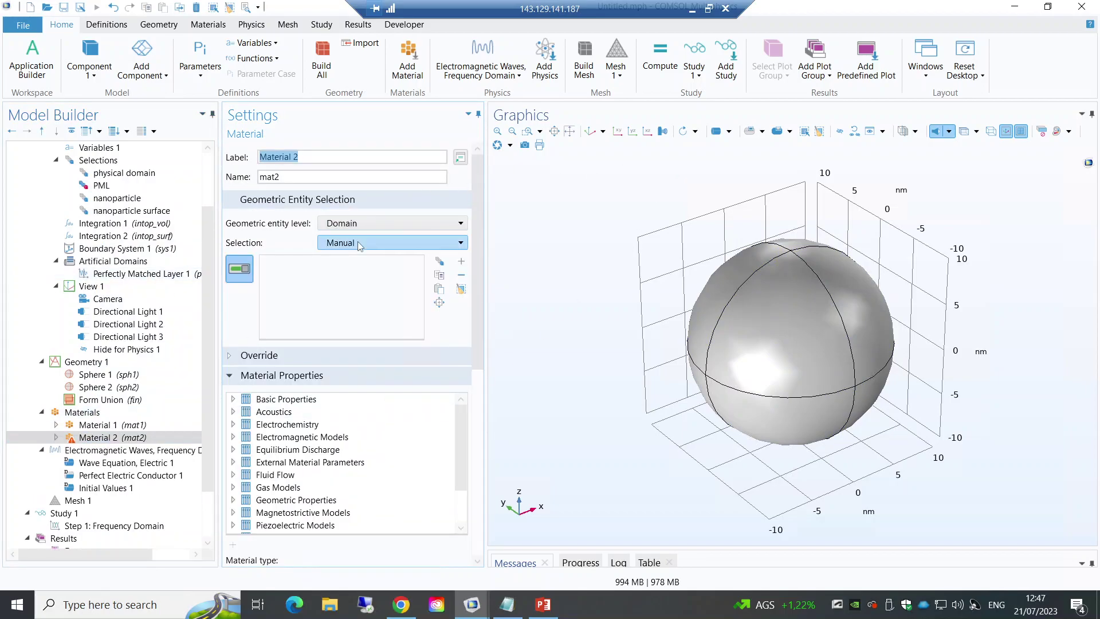
pyautogui.click(358, 314)
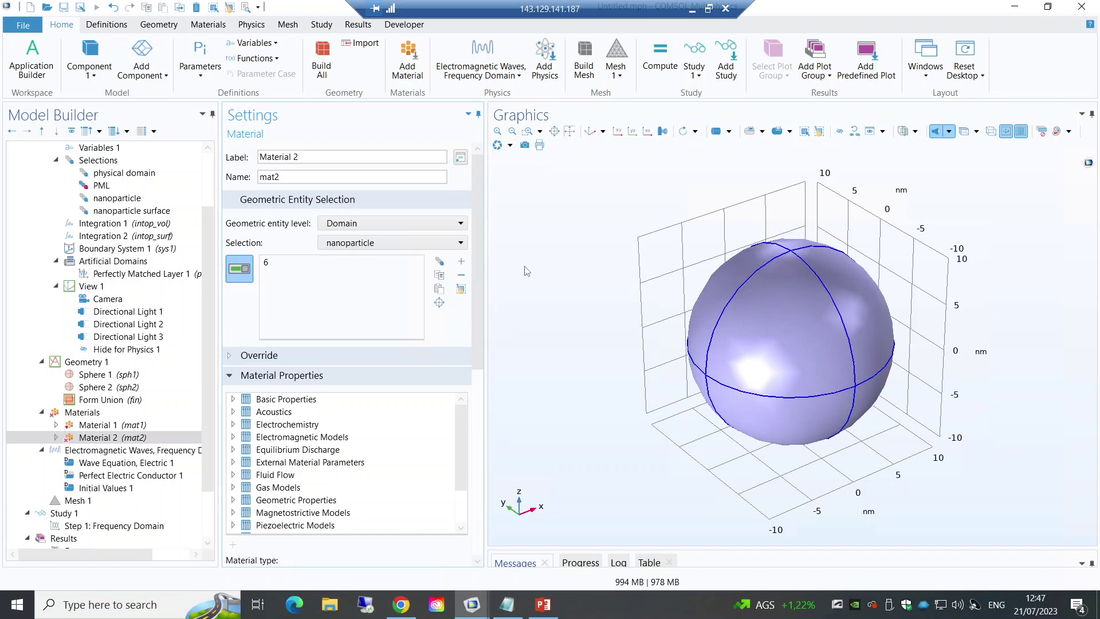
# Step: Review the second material's domain selection and its real and imaginary refractive index entries
pyautogui.scroll(-10, 477, 369)
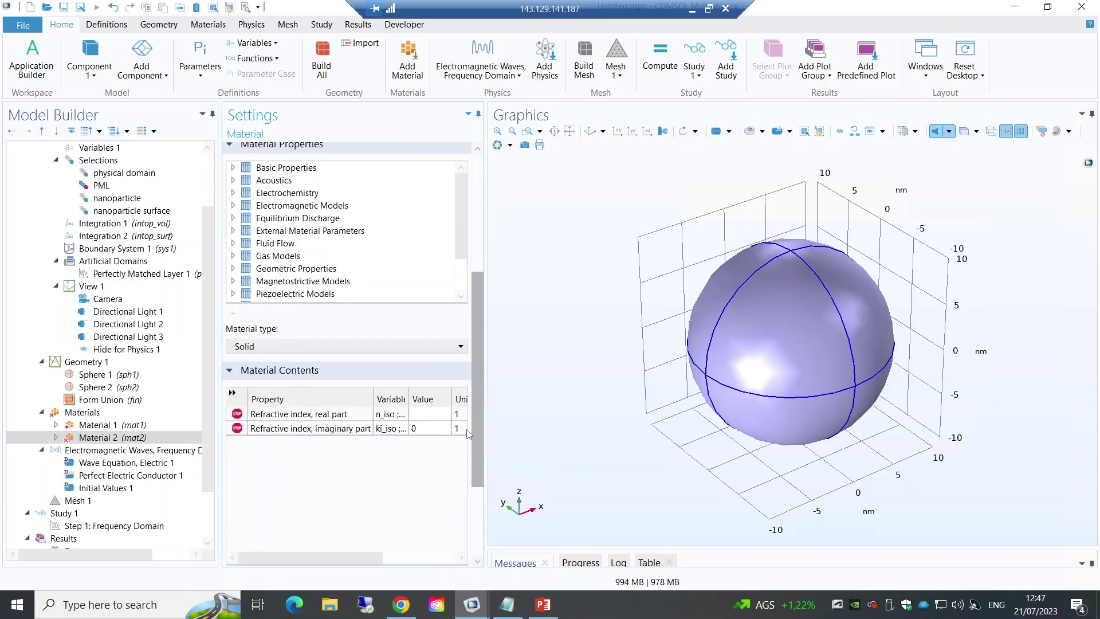
pyautogui.scroll(10, 476, 369)
pyautogui.scroll(-3, 481, 366)
pyautogui.scroll(3, 493, 344)
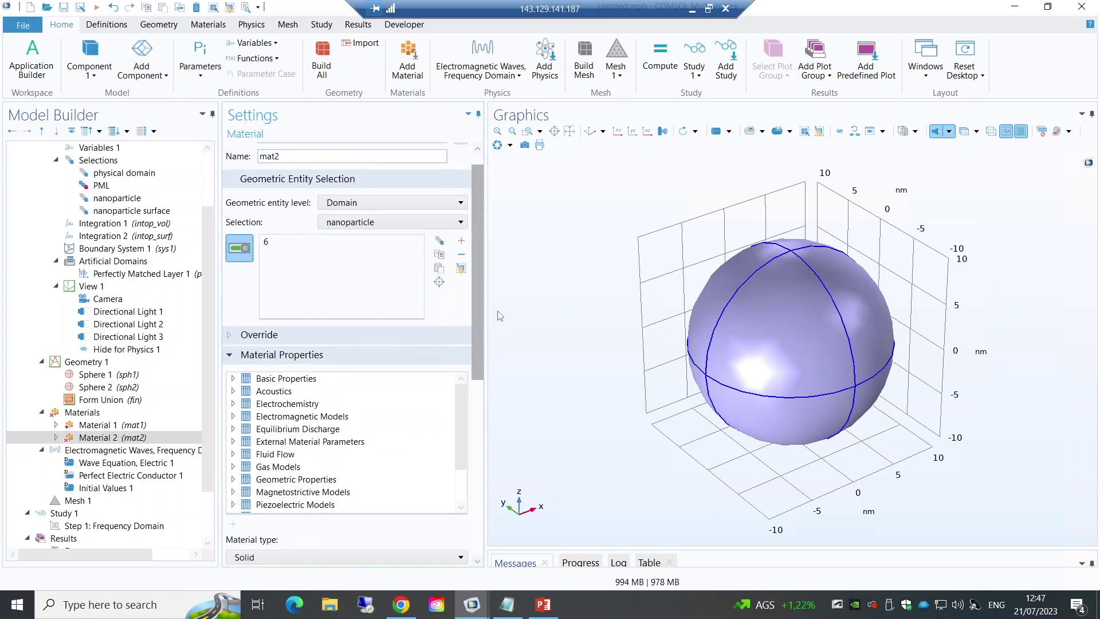
pyautogui.scroll(-5, 483, 414)
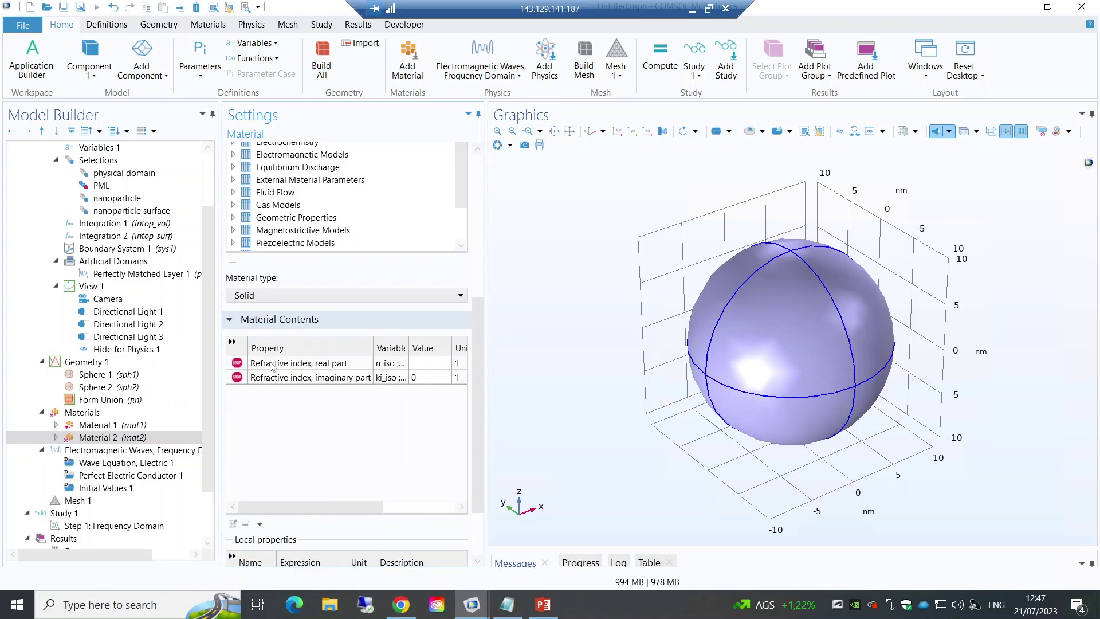
pyautogui.click(413, 376)
pyautogui.write('0')
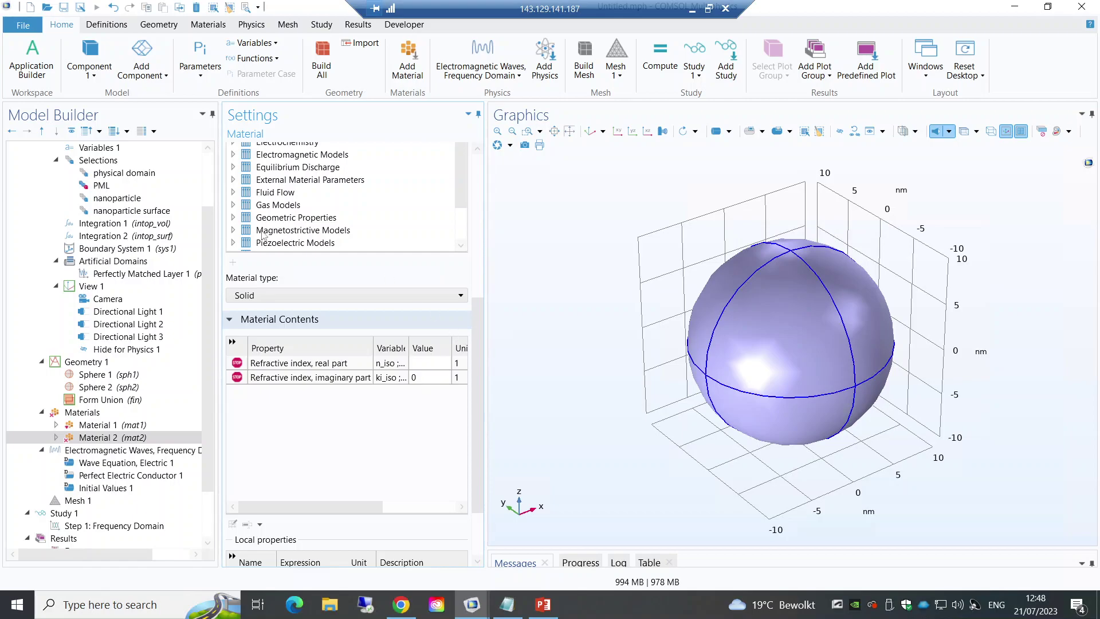
# Step: Add an Interpolation function to the Component 1 definitions and set its data source to File
pyautogui.scroll(3, 207, 178)
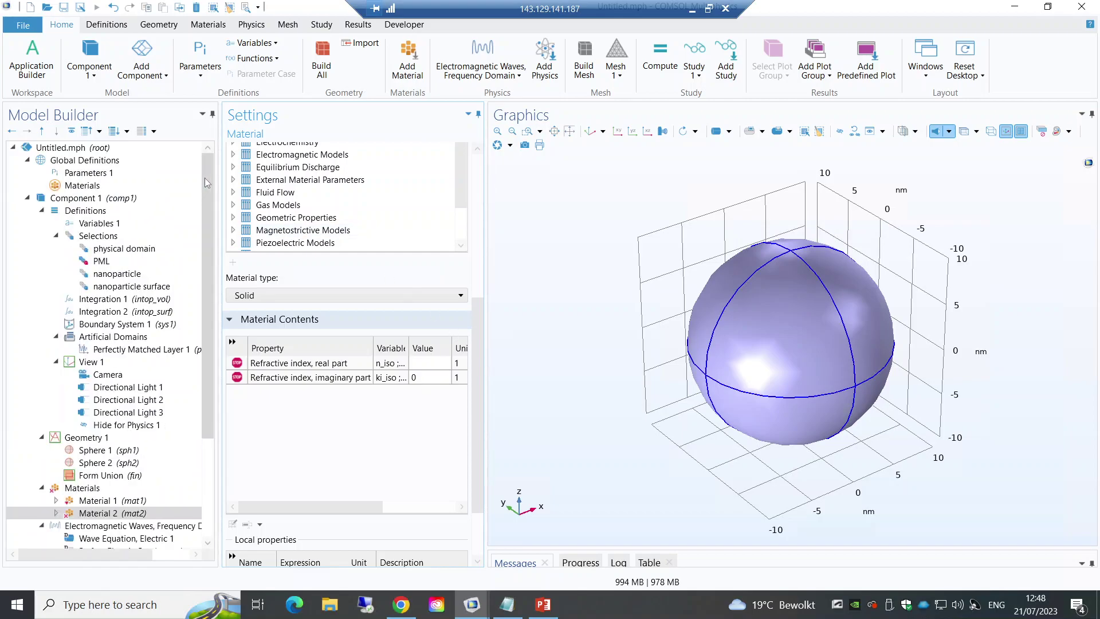
pyautogui.click(101, 199)
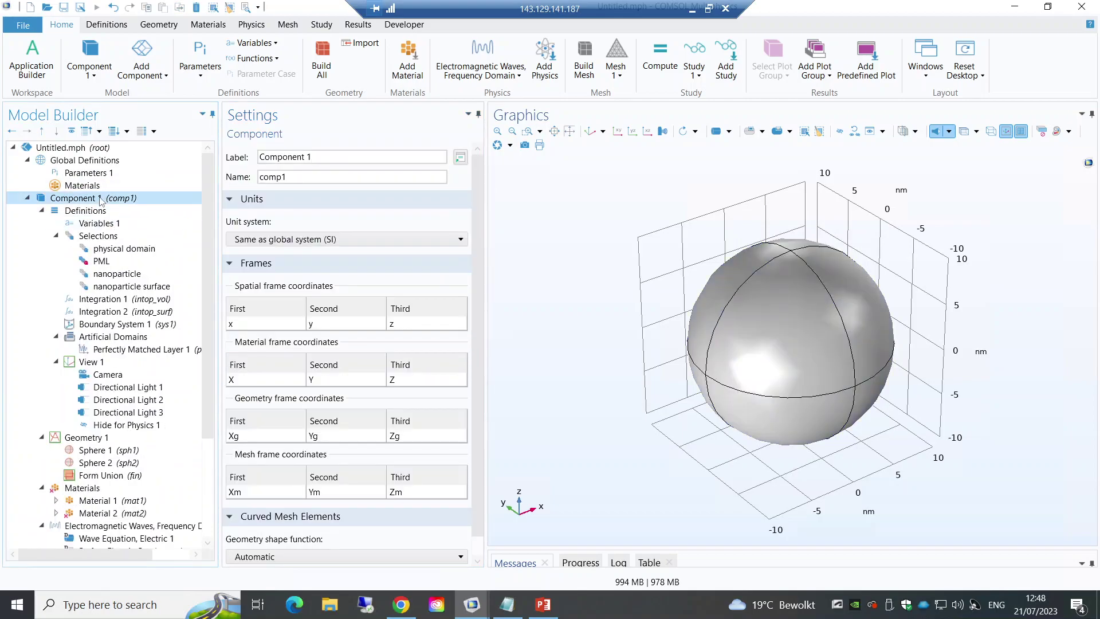
pyautogui.rightClick(101, 199)
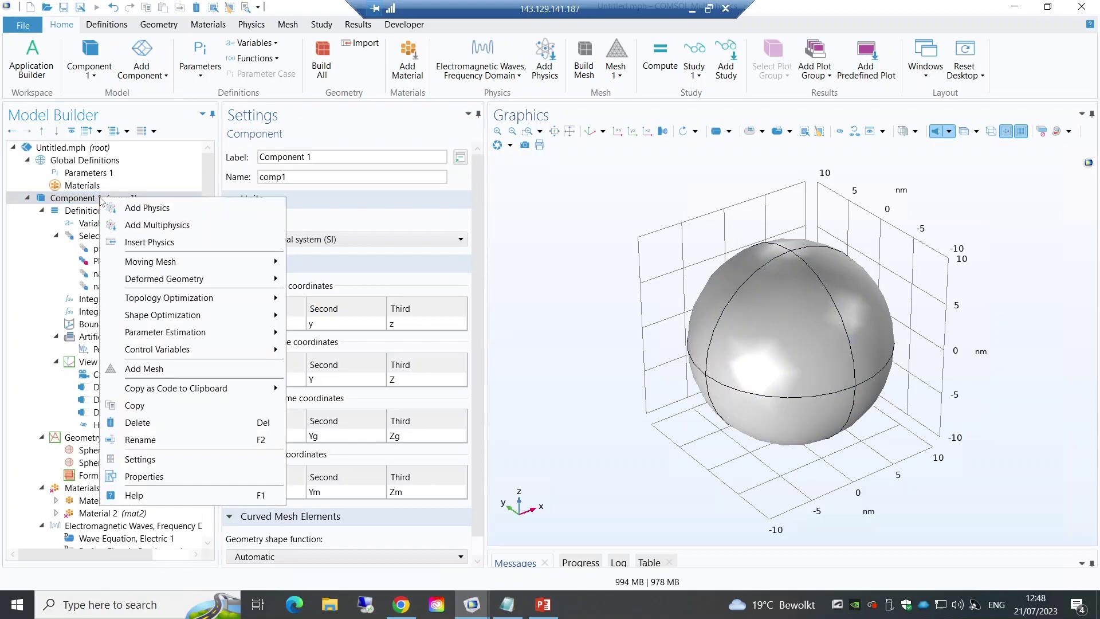
pyautogui.click(71, 211)
pyautogui.rightClick(71, 212)
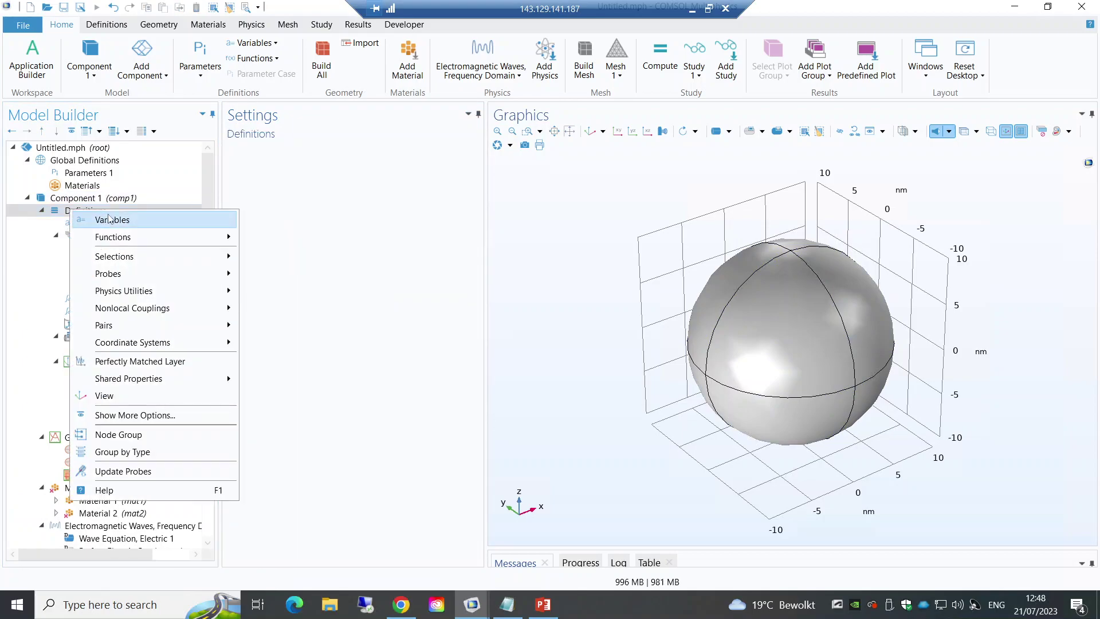
pyautogui.moveTo(131, 239)
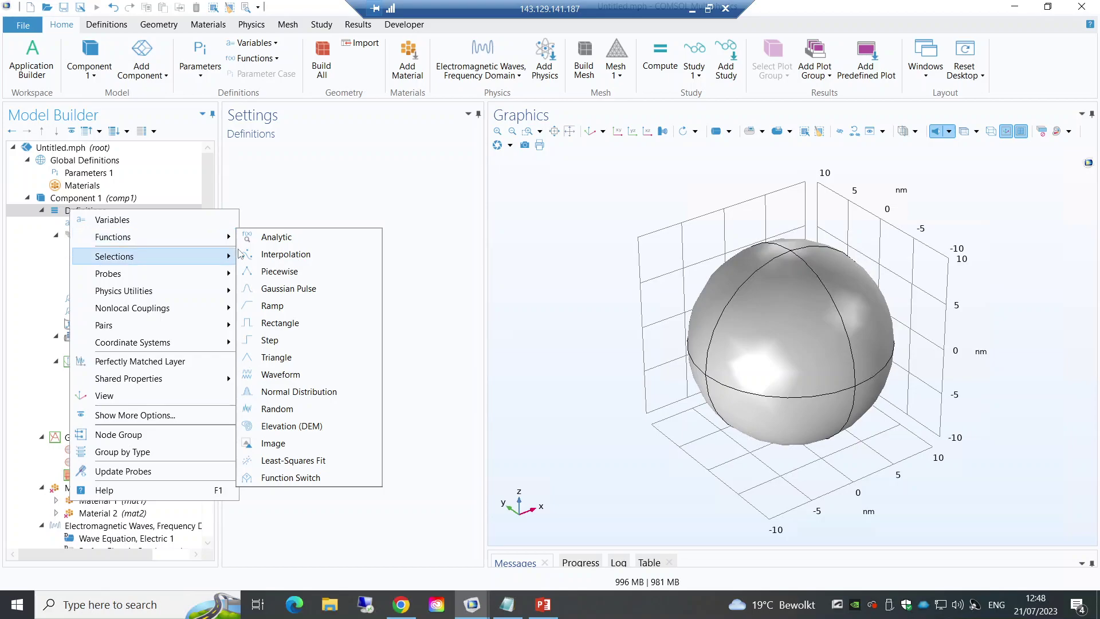
pyautogui.click(264, 255)
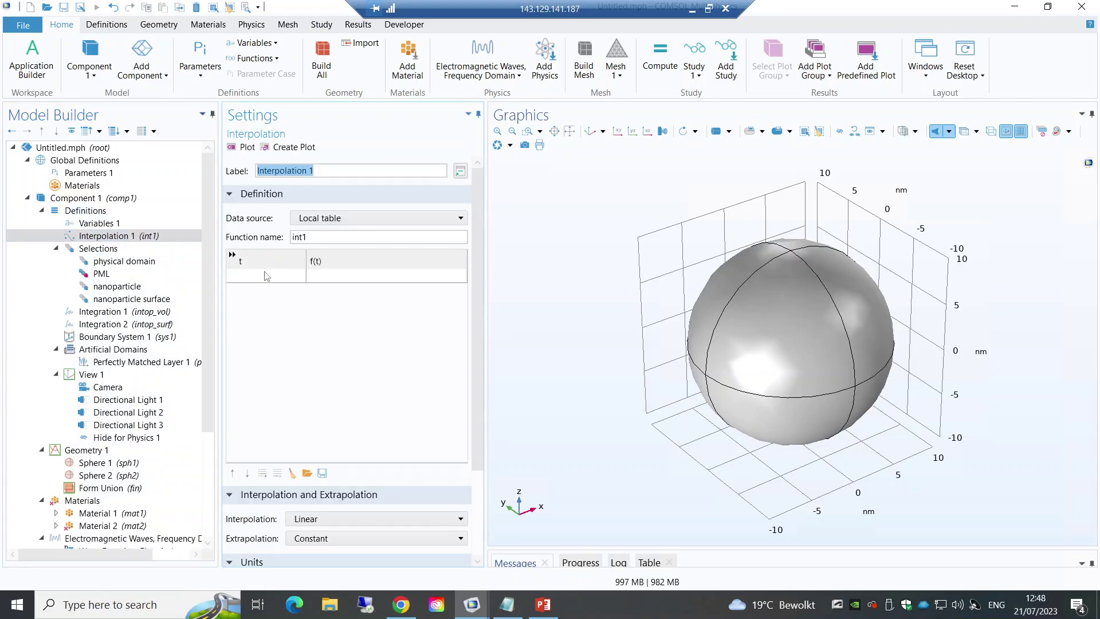
pyautogui.click(306, 223)
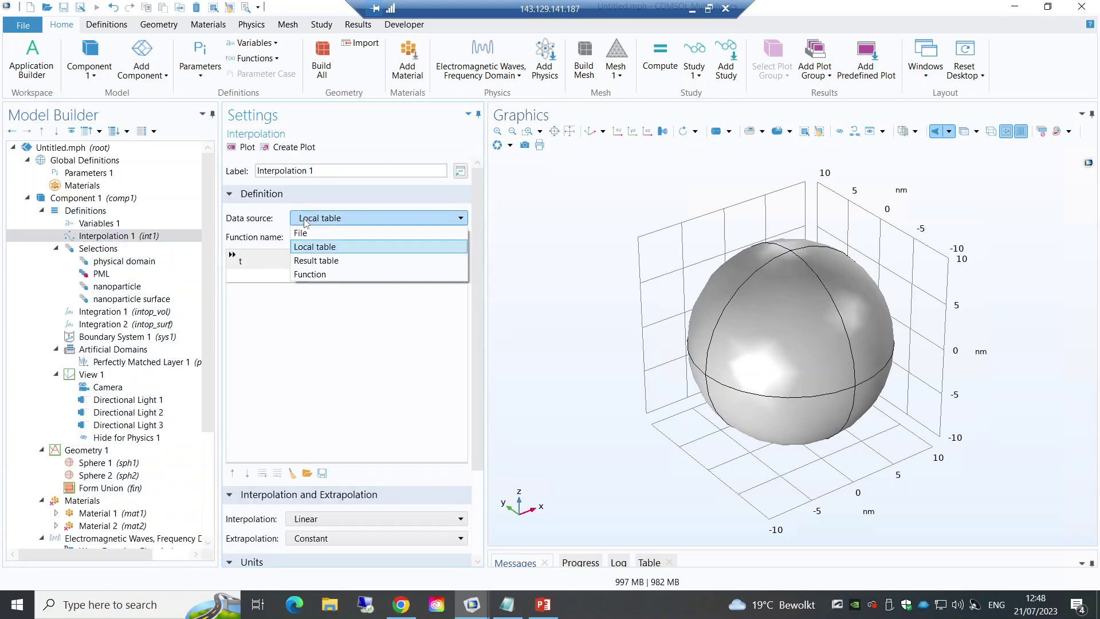
pyautogui.click(308, 234)
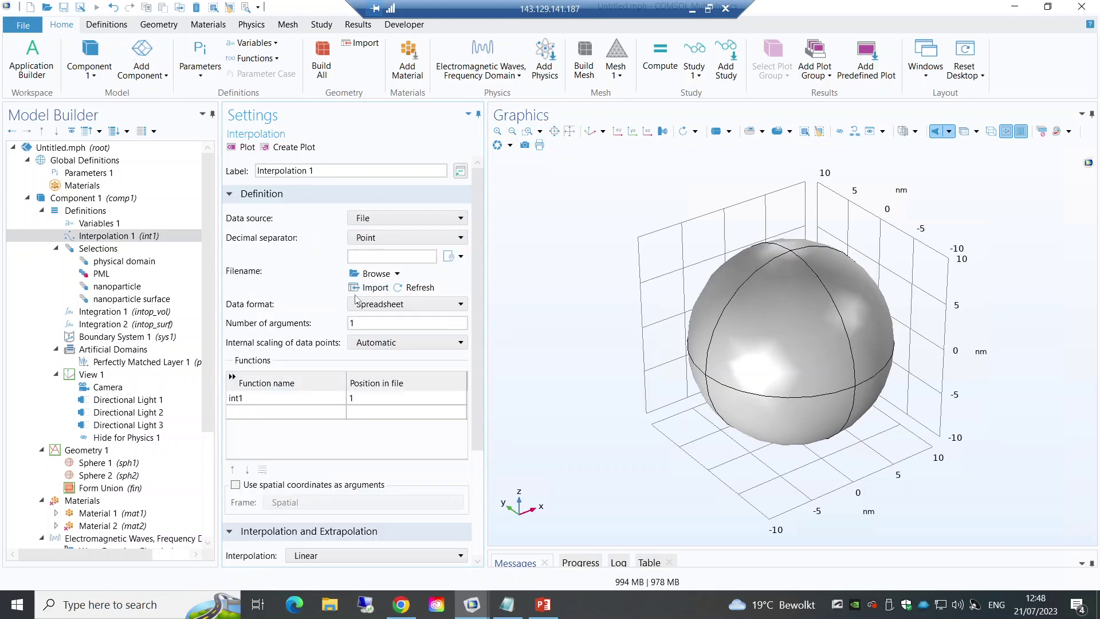
# Step: Choose the nAu text file from the Optical properties of metals folder on drive E and import its data into the interpolation function
pyautogui.click(375, 273)
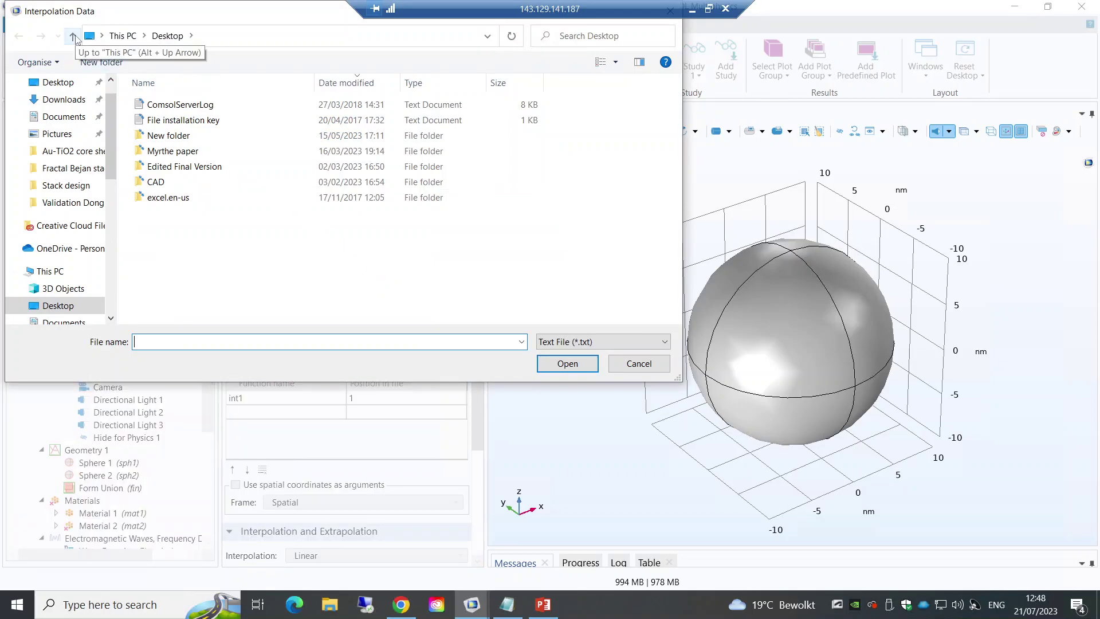
pyautogui.click(158, 37)
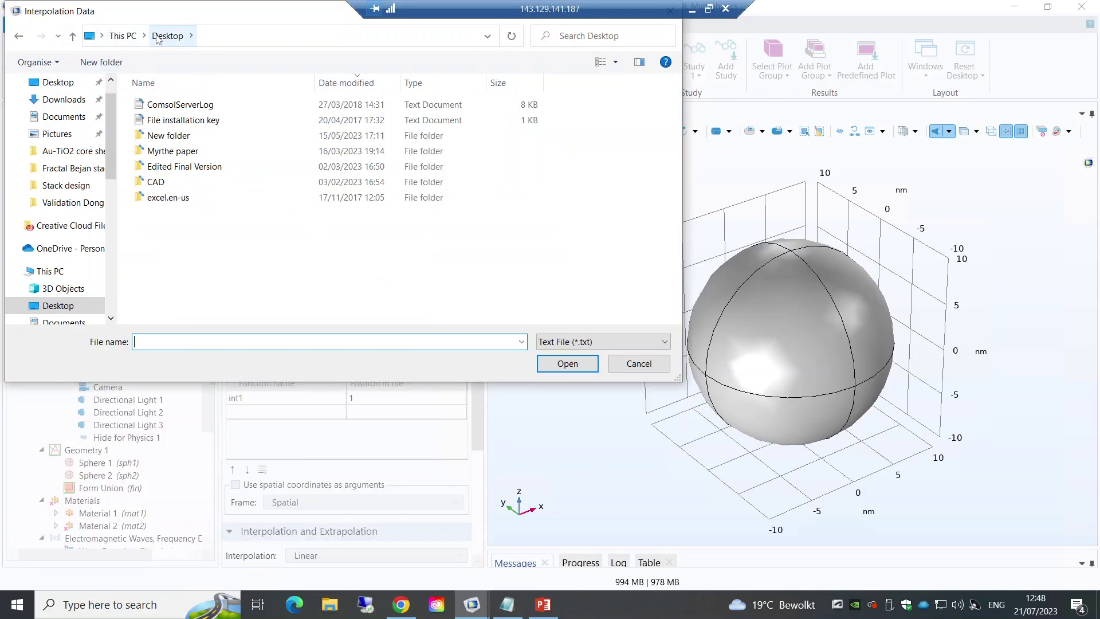
pyautogui.click(124, 36)
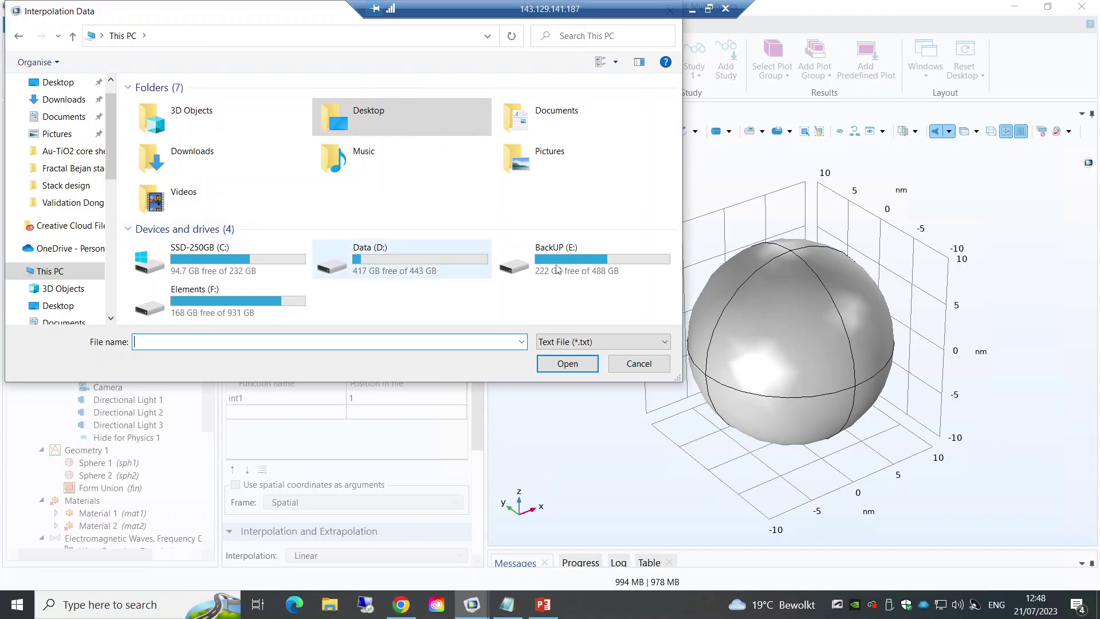
pyautogui.doubleClick(572, 264)
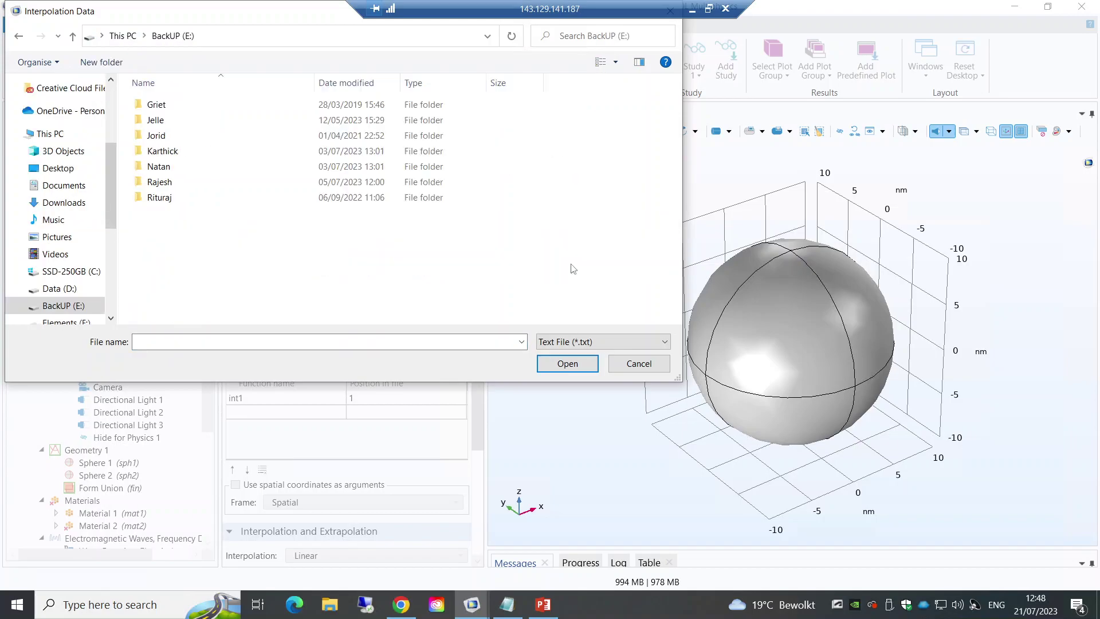
pyautogui.doubleClick(164, 198)
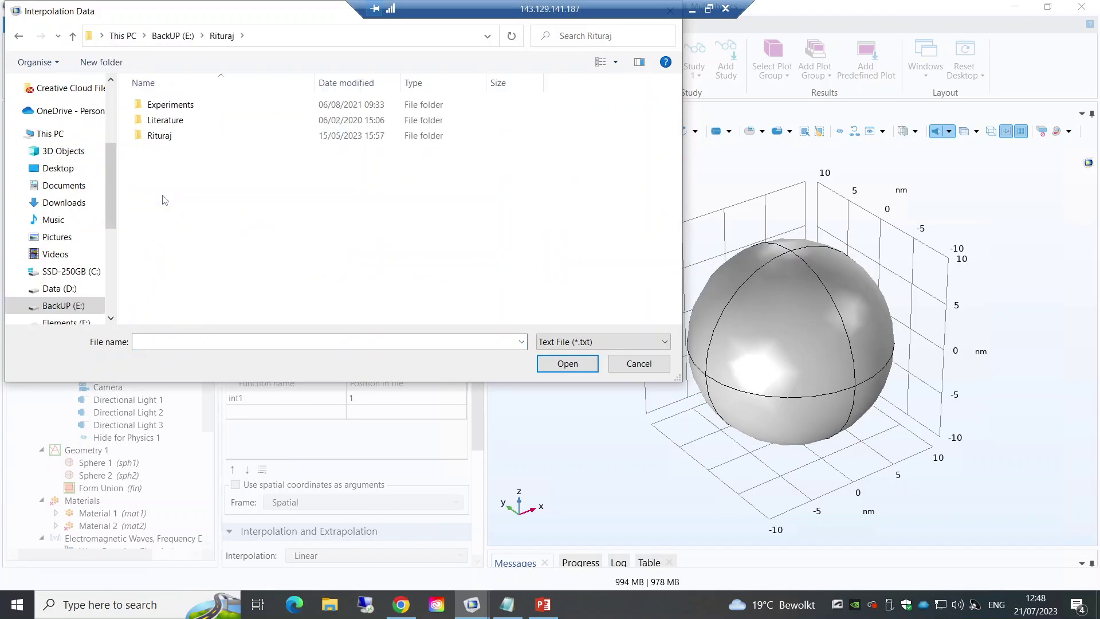
pyautogui.doubleClick(160, 136)
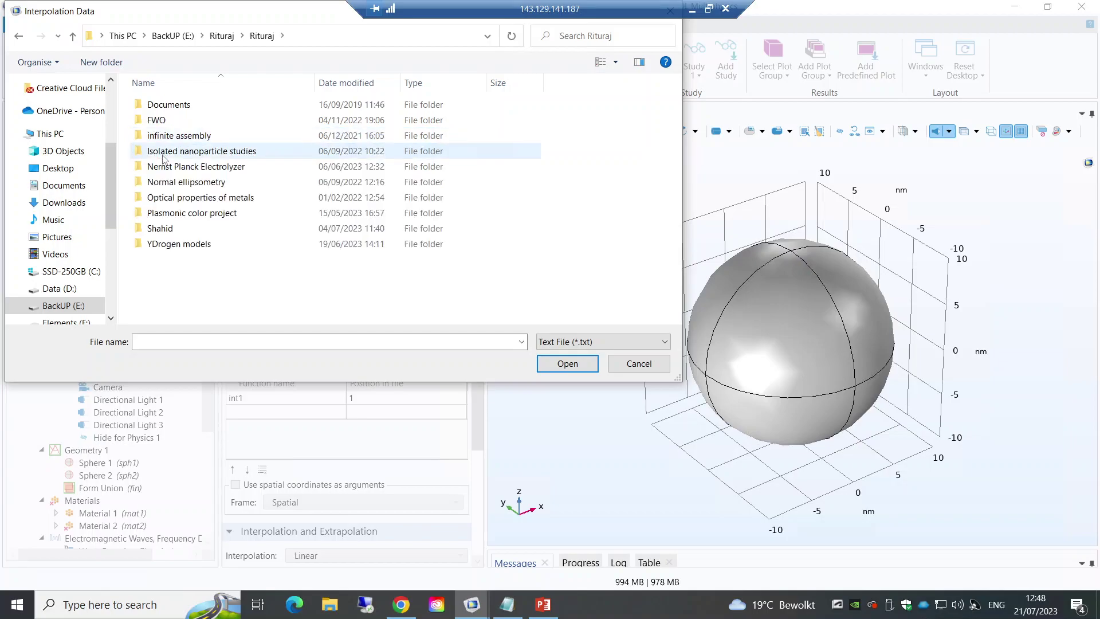
pyautogui.doubleClick(194, 198)
pyautogui.scroll(-4, 194, 200)
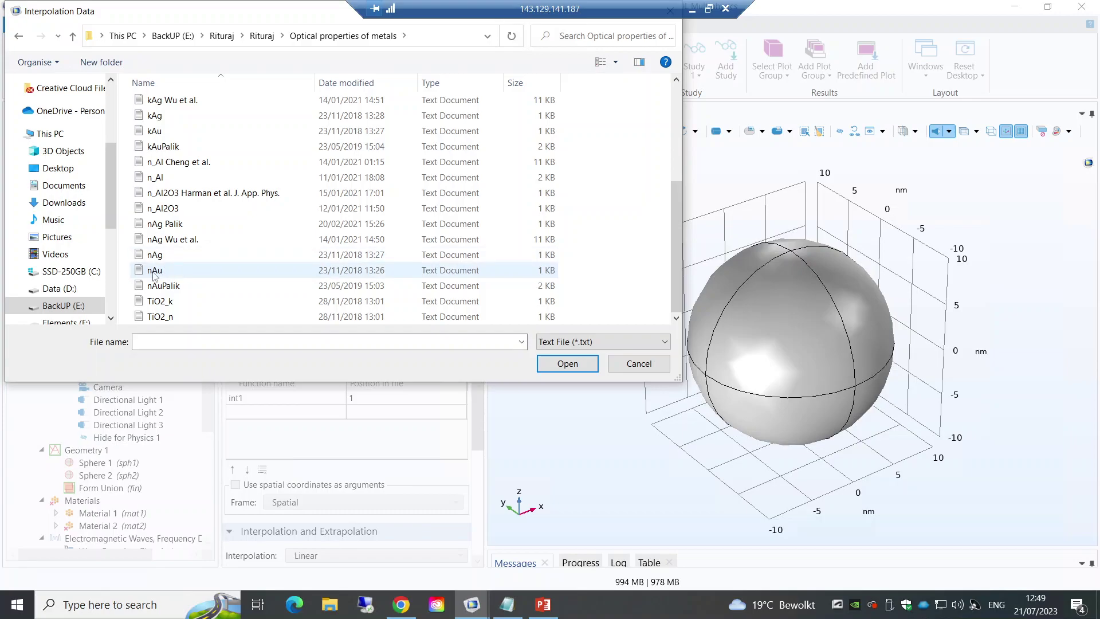
pyautogui.doubleClick(155, 270)
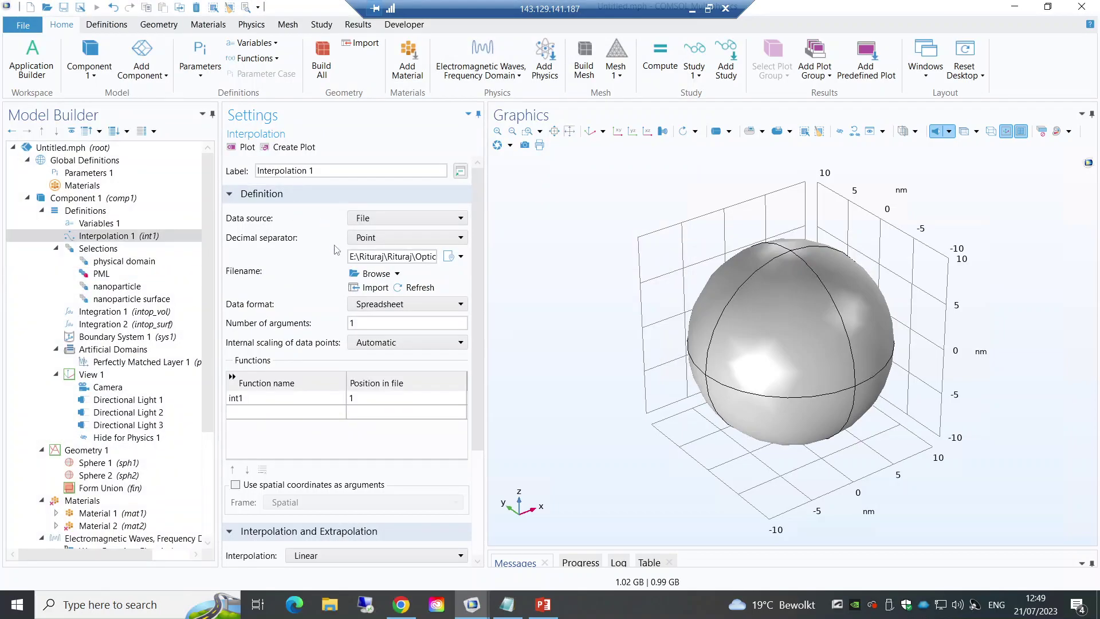
pyautogui.click(368, 288)
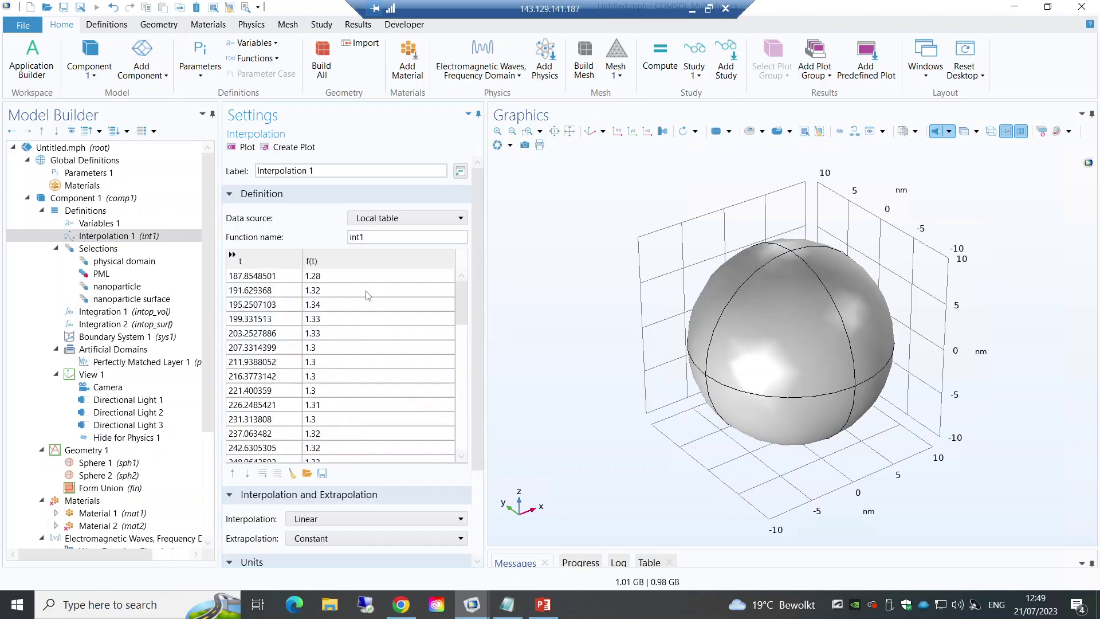
# Step: Plot the imported interpolation data and set the function name to n_Au
pyautogui.click(241, 147)
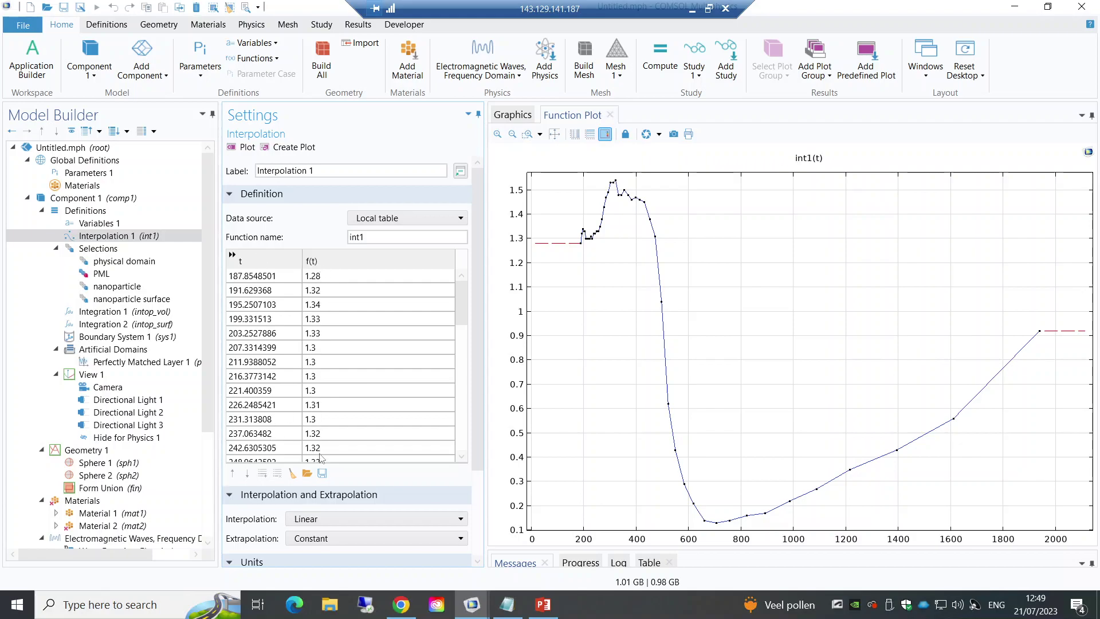
pyautogui.click(381, 237)
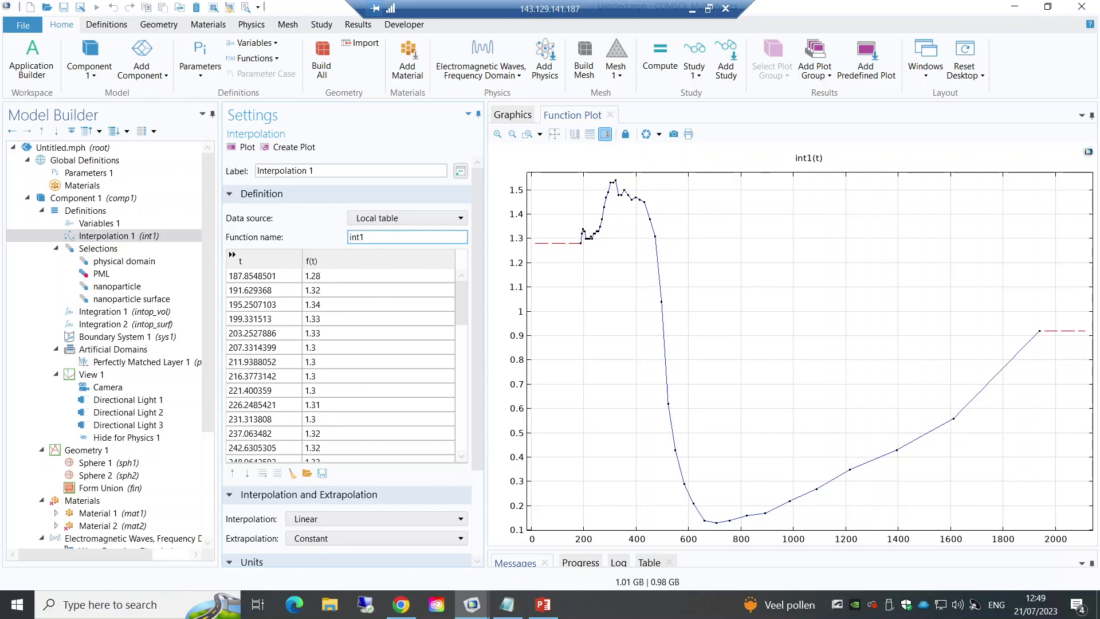
pyautogui.hotkey('ctrl', 'a')
pyautogui.write('n')
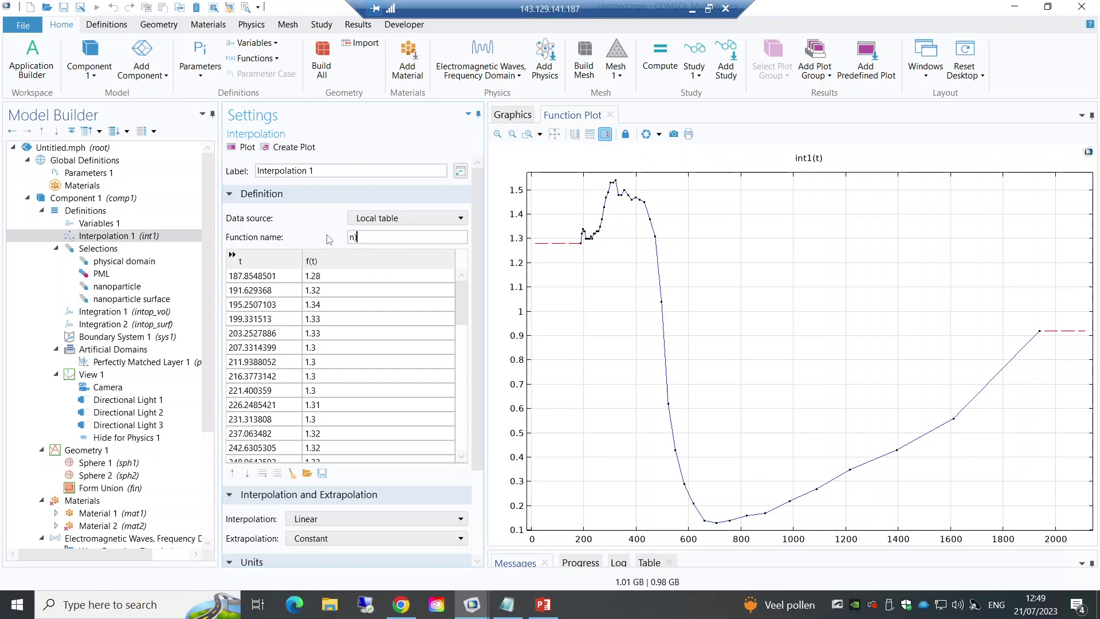
pyautogui.write('_Au')
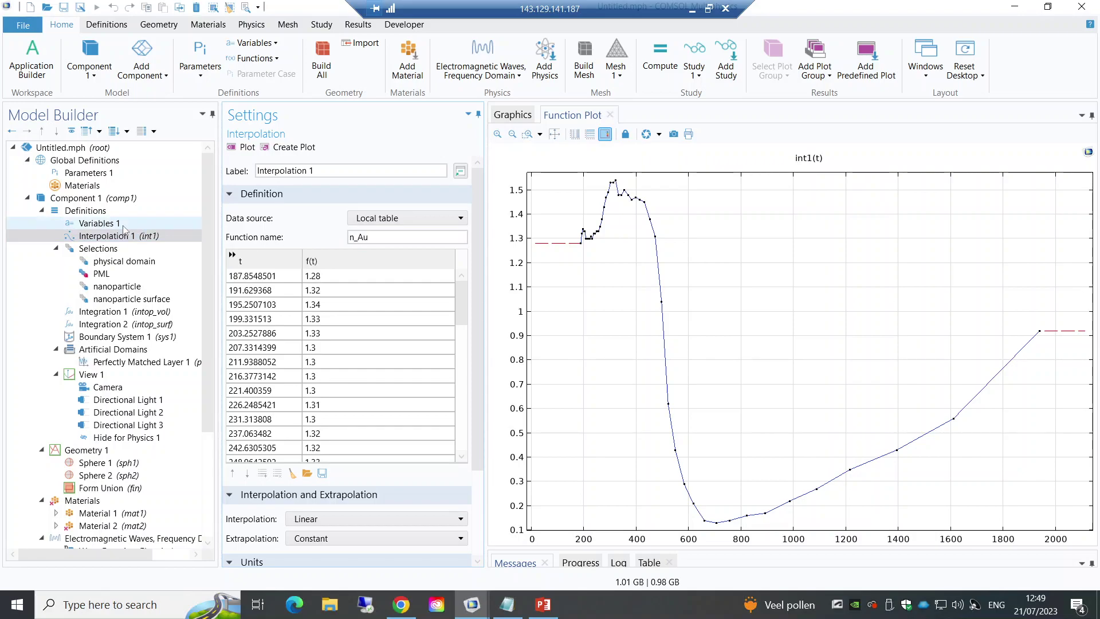
# Step: Add a second Interpolation function to the Component 1 definitions and set its data source to File
pyautogui.click(109, 224)
pyautogui.click(111, 235)
pyautogui.click(104, 210)
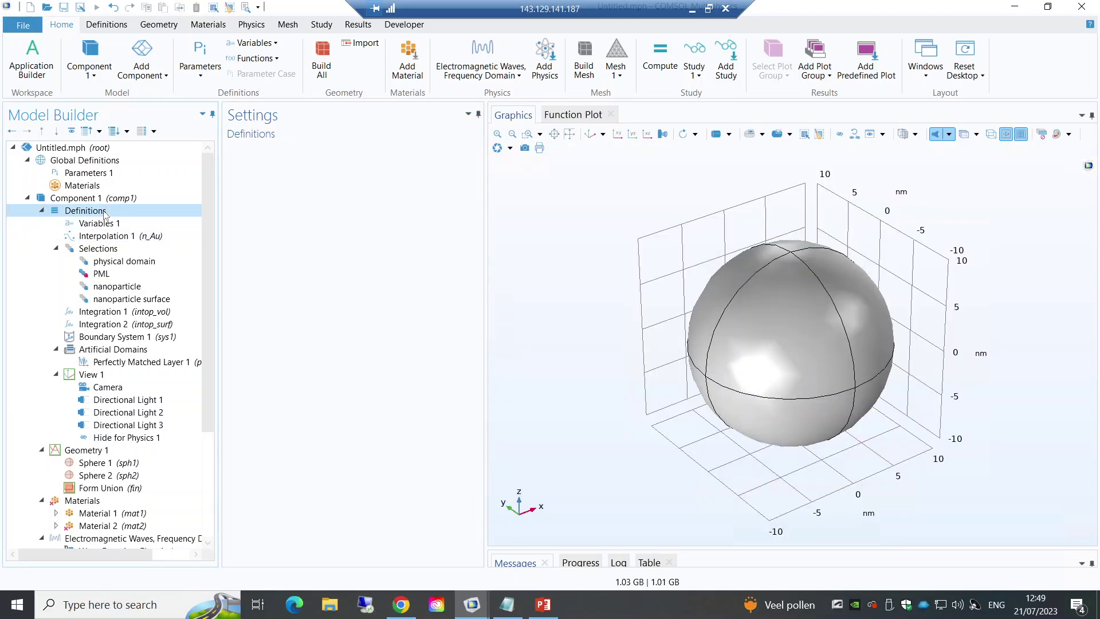
pyautogui.rightClick(104, 212)
pyautogui.moveTo(197, 238)
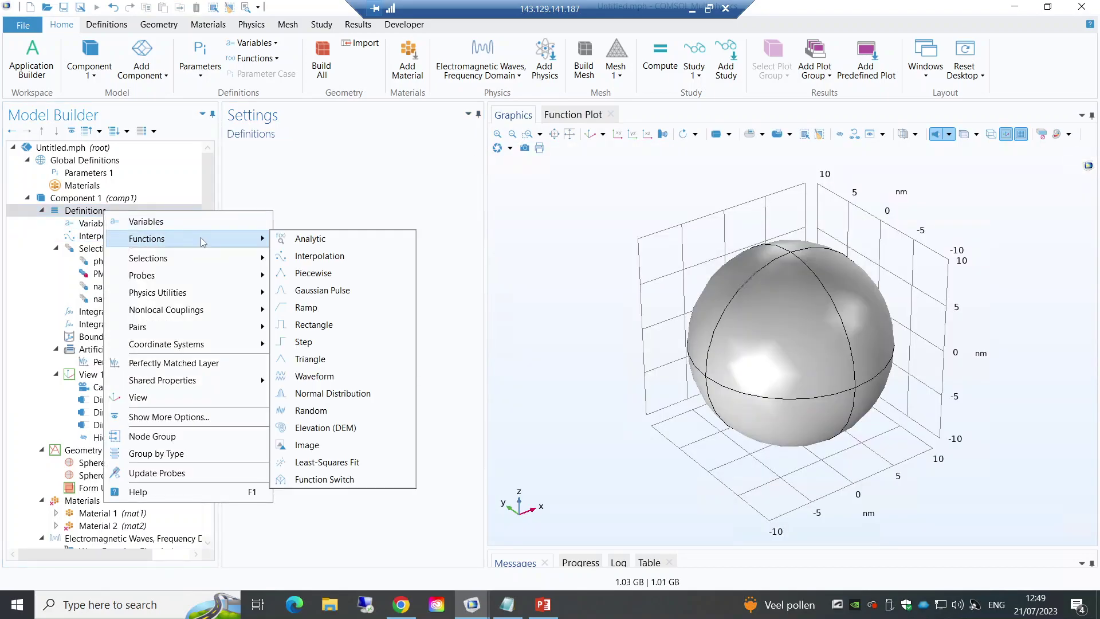
pyautogui.click(306, 256)
pyautogui.click(309, 218)
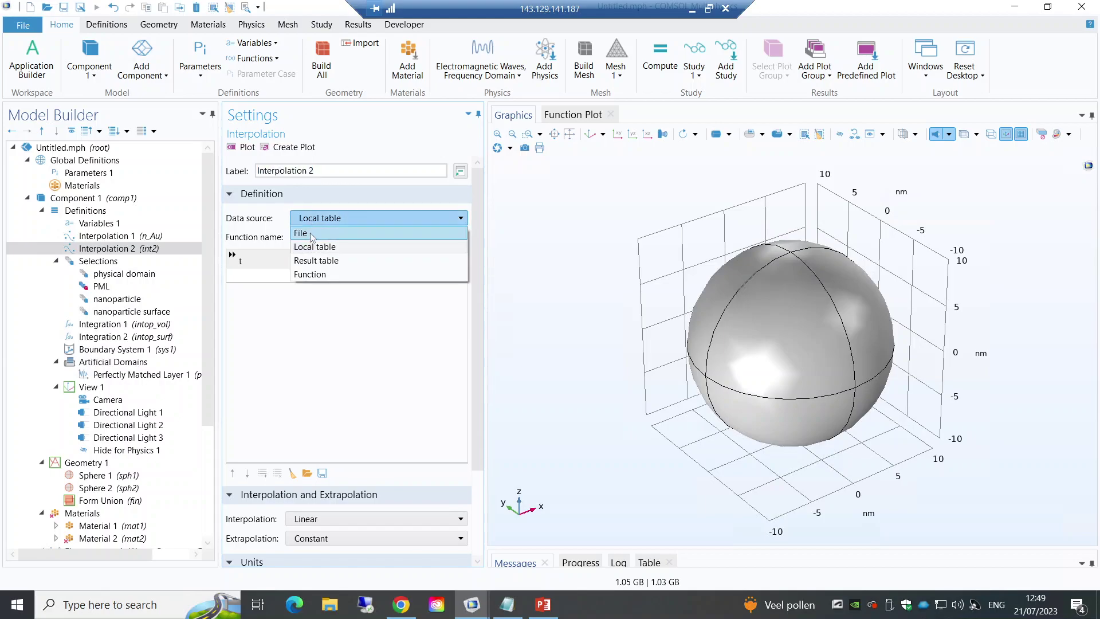
pyautogui.click(313, 234)
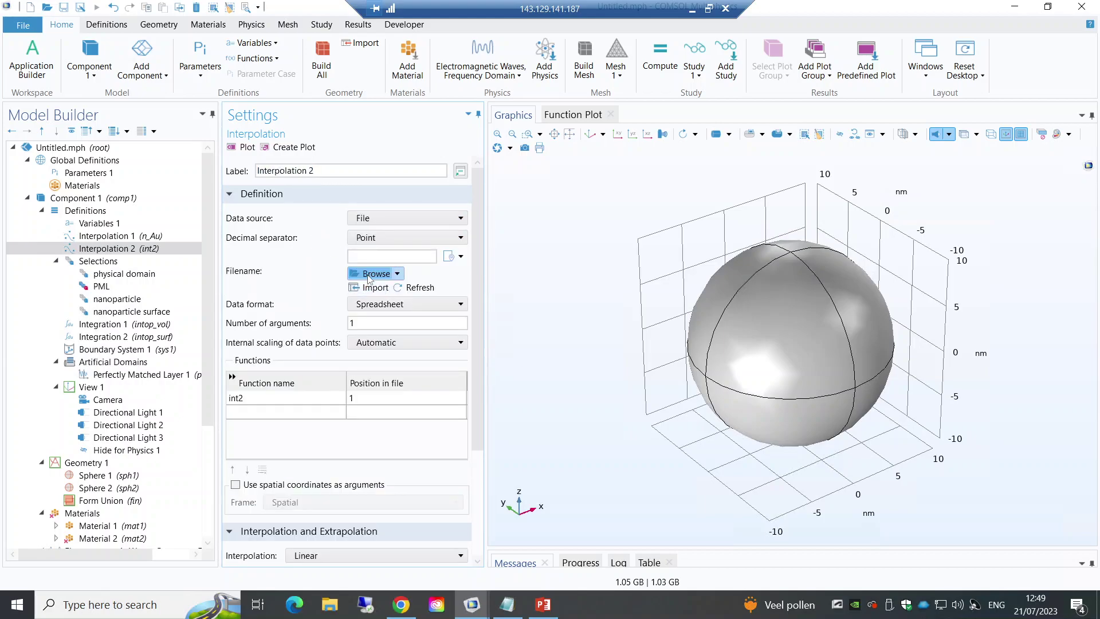
# Step: Choose the kAu text file from the Optical properties of metals folder and import its data into the second interpolation function
pyautogui.click(368, 275)
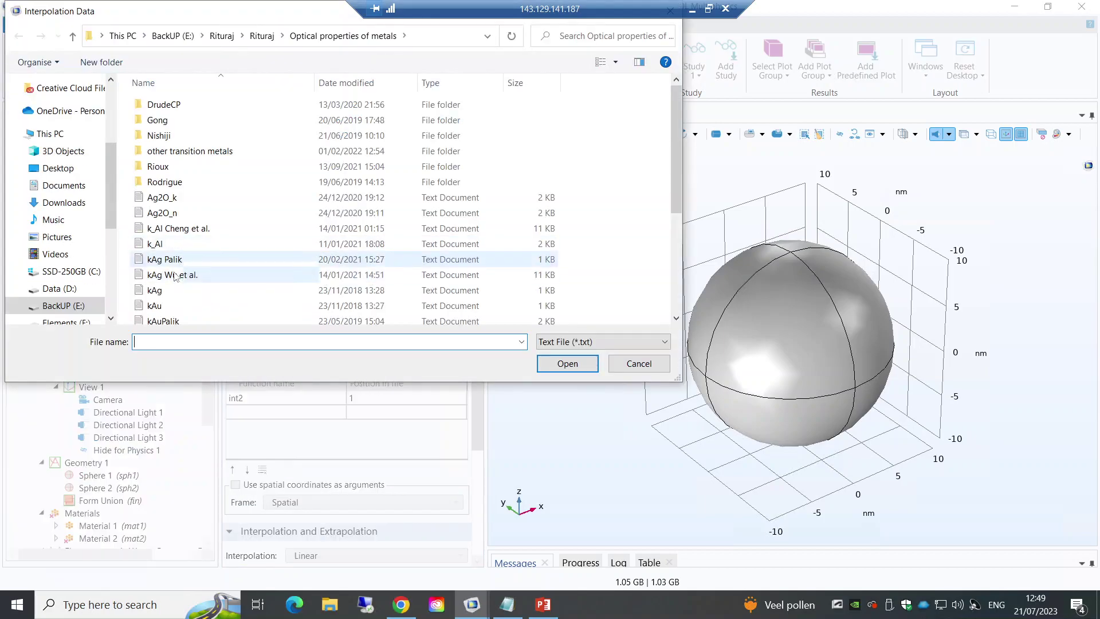
pyautogui.doubleClick(165, 306)
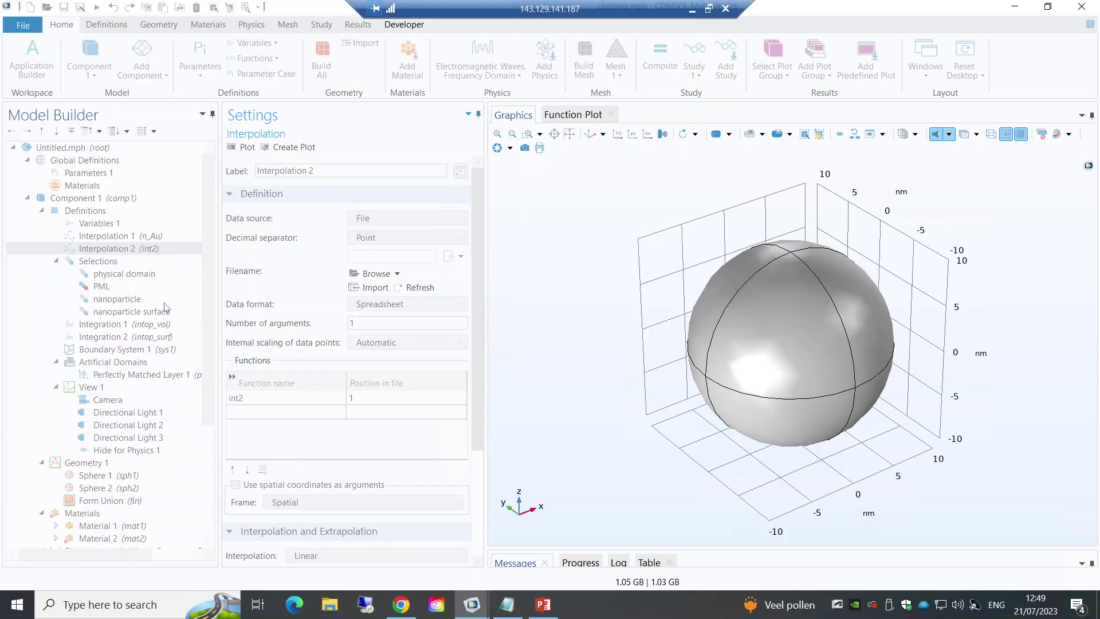
pyautogui.click(370, 288)
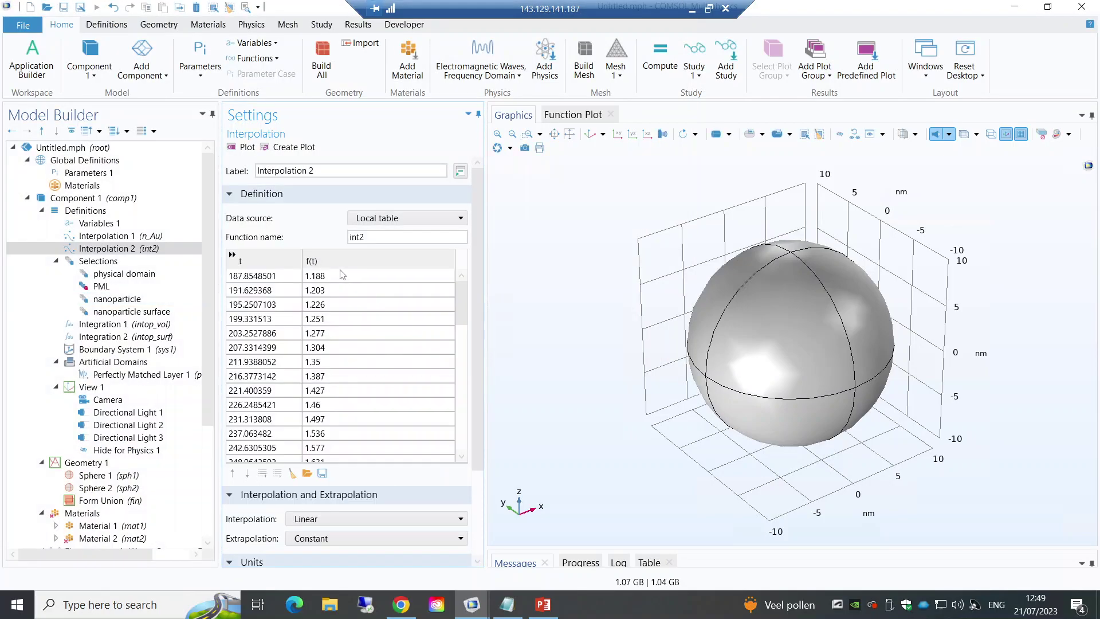
# Step: Plot the second interpolation function's imported data and set its function name to k_Au
pyautogui.click(246, 148)
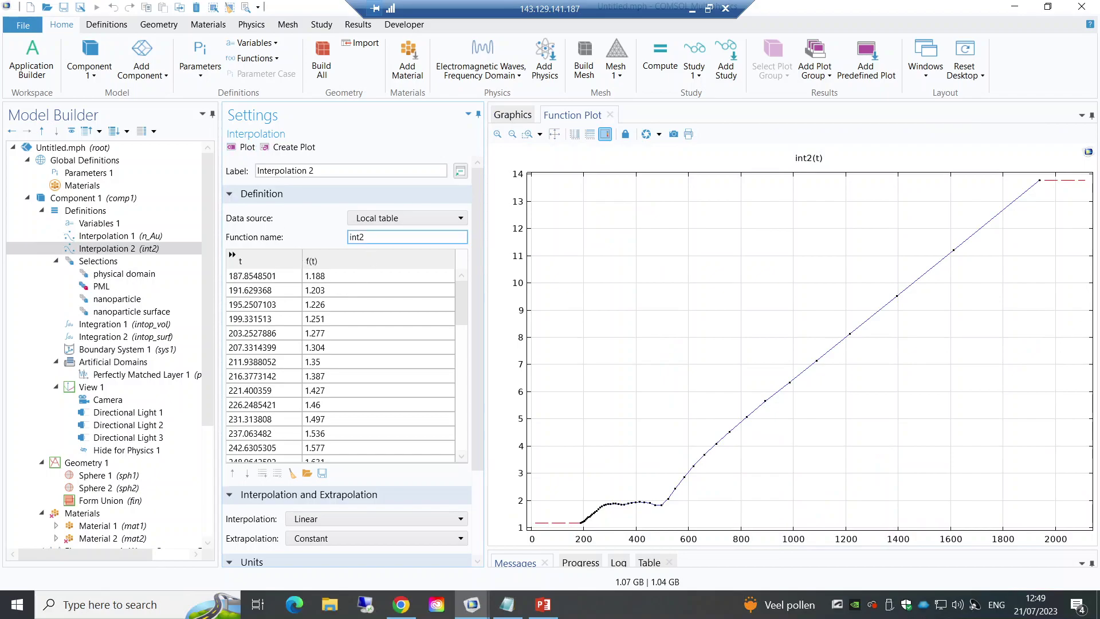
pyautogui.moveTo(367, 237); pyautogui.dragTo(332, 238)
pyautogui.write('k_Au')
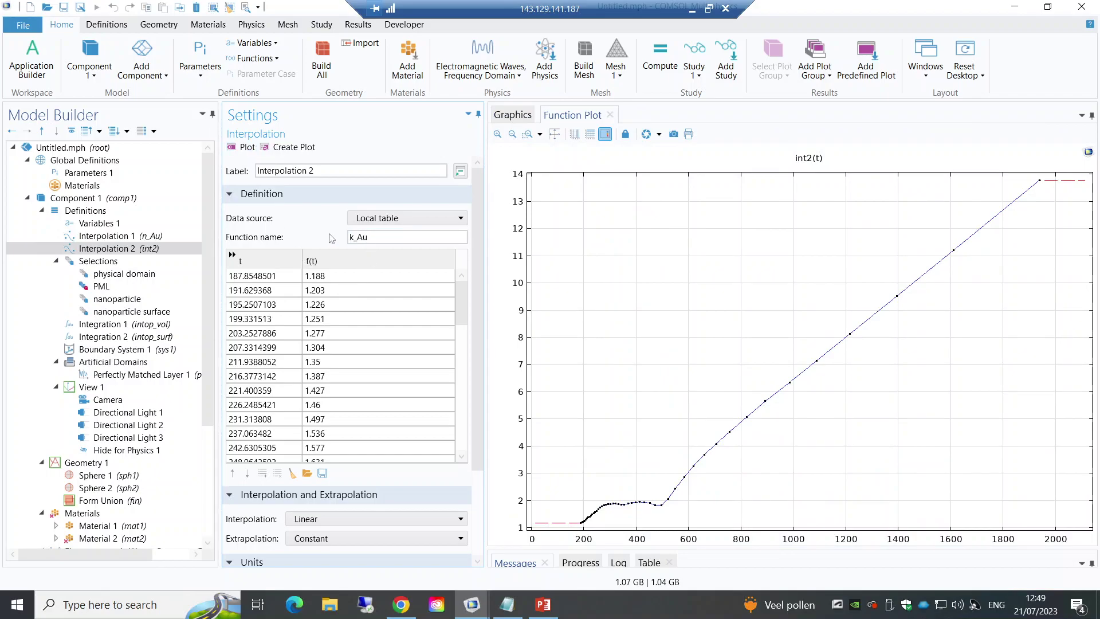
pyautogui.press('Return')
# Step: Compare the n_Au and k_Au interpolation functions, plot k_Au, and check its interpolation, extrapolation and unit settings
pyautogui.click(128, 237)
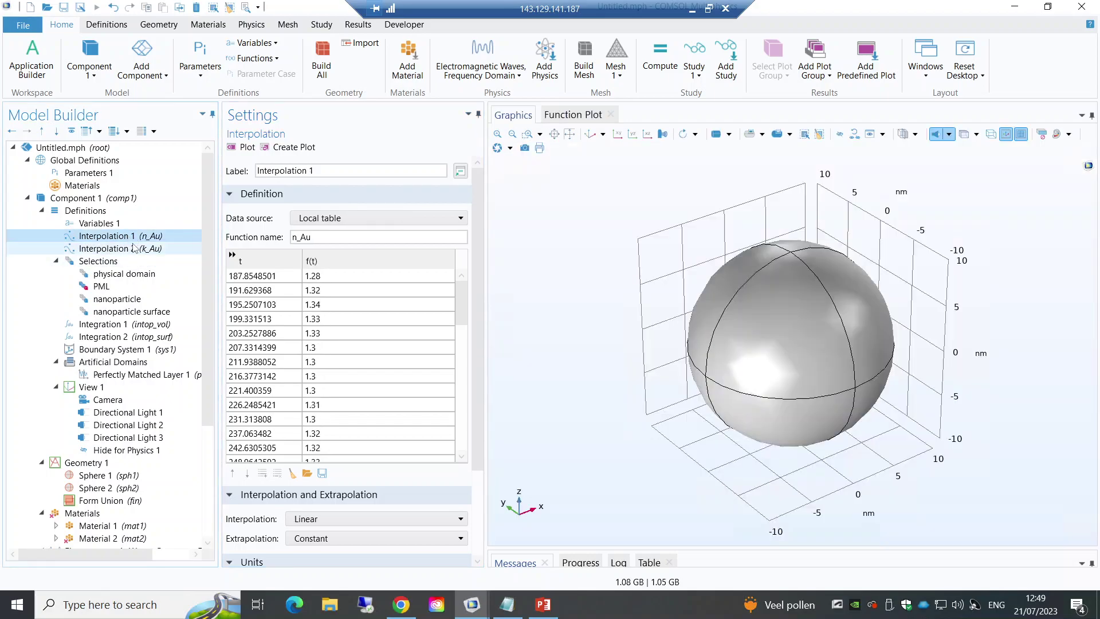
pyautogui.click(134, 248)
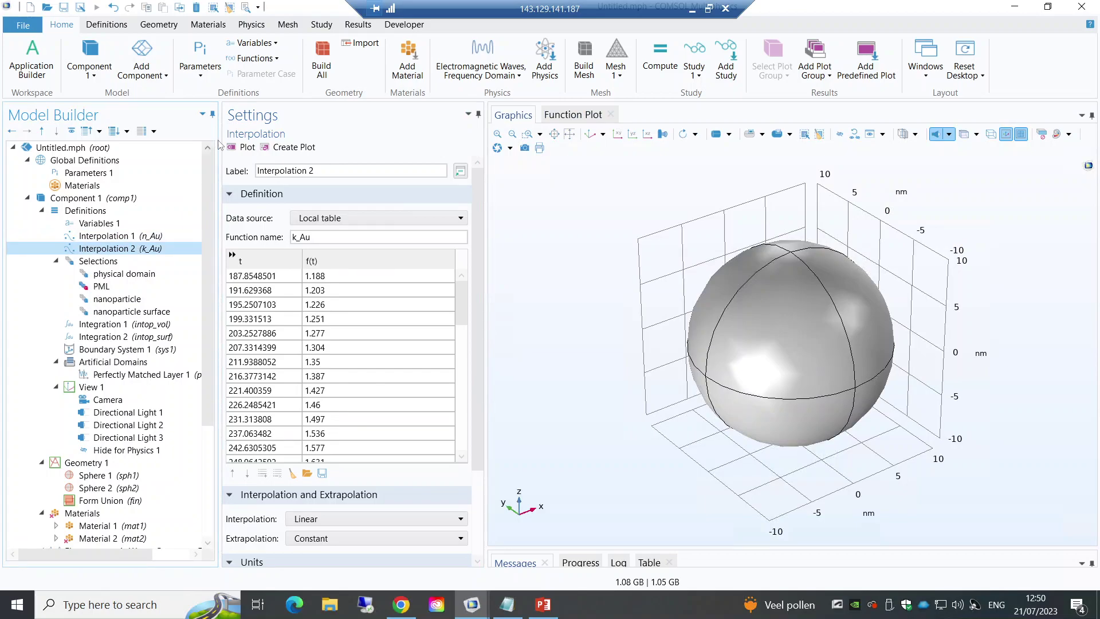
pyautogui.click(242, 147)
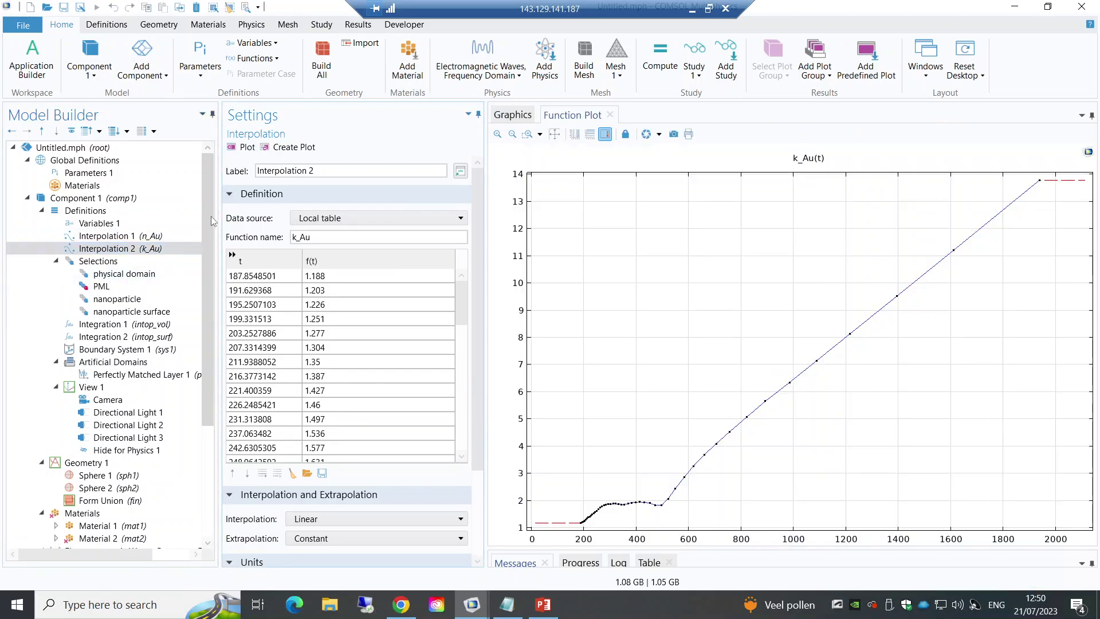
pyautogui.moveTo(210, 214); pyautogui.dragTo(210, 261)
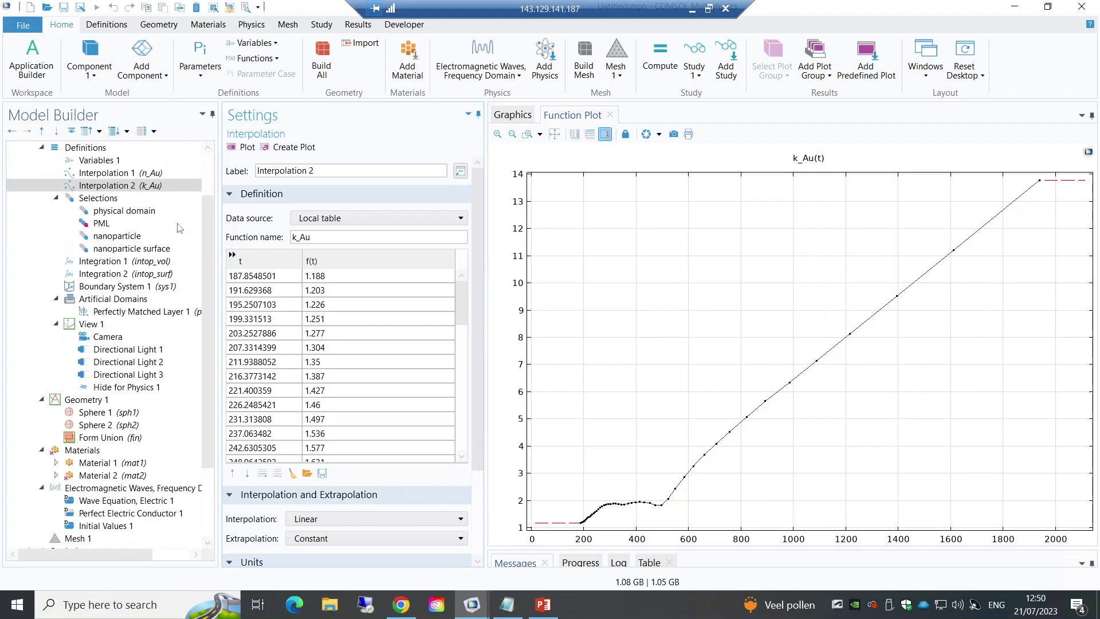
pyautogui.click(138, 173)
pyautogui.click(146, 187)
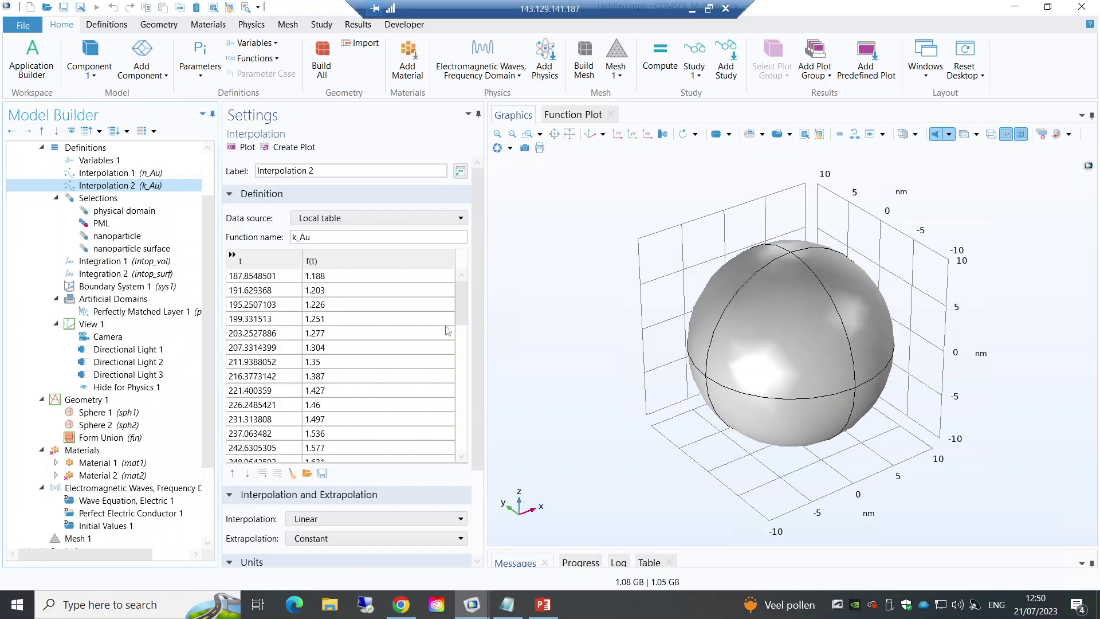
pyautogui.scroll(-2, 474, 367)
pyautogui.scroll(-3, 474, 367)
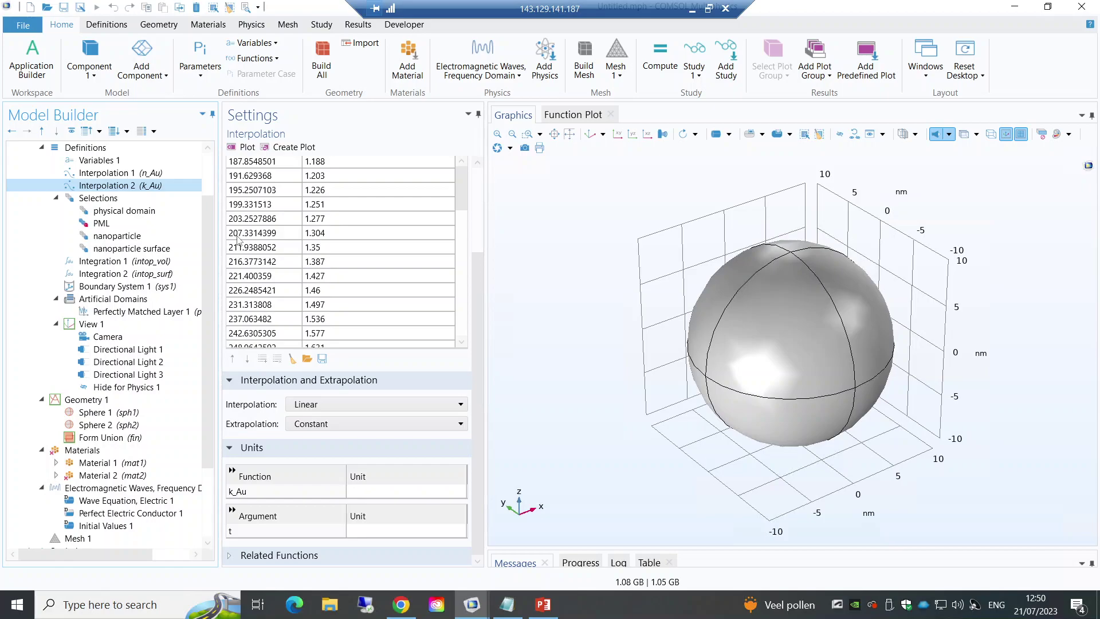
# Step: Set the real part of Material 2's refractive index to n_Au(lambda)
pyautogui.scroll(-1, 114, 411)
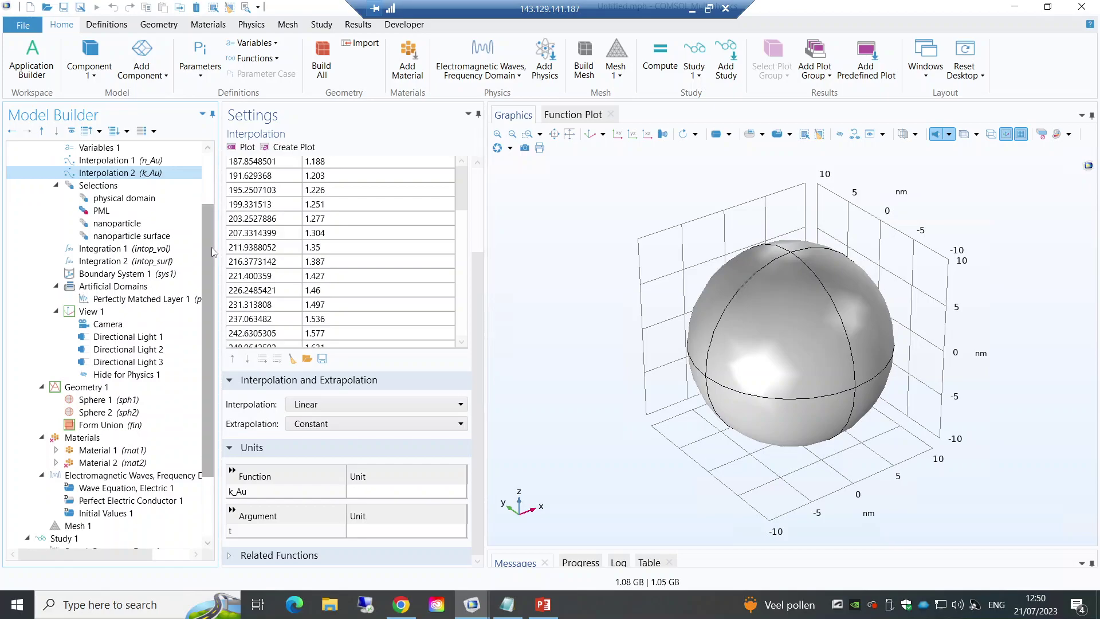
pyautogui.click(95, 462)
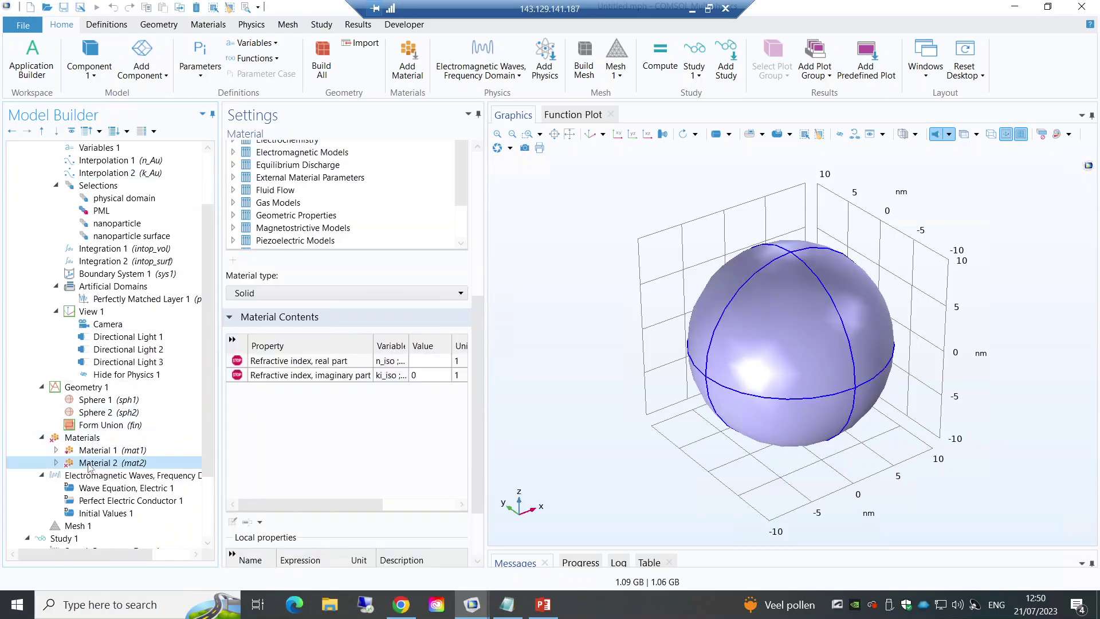
pyautogui.click(416, 361)
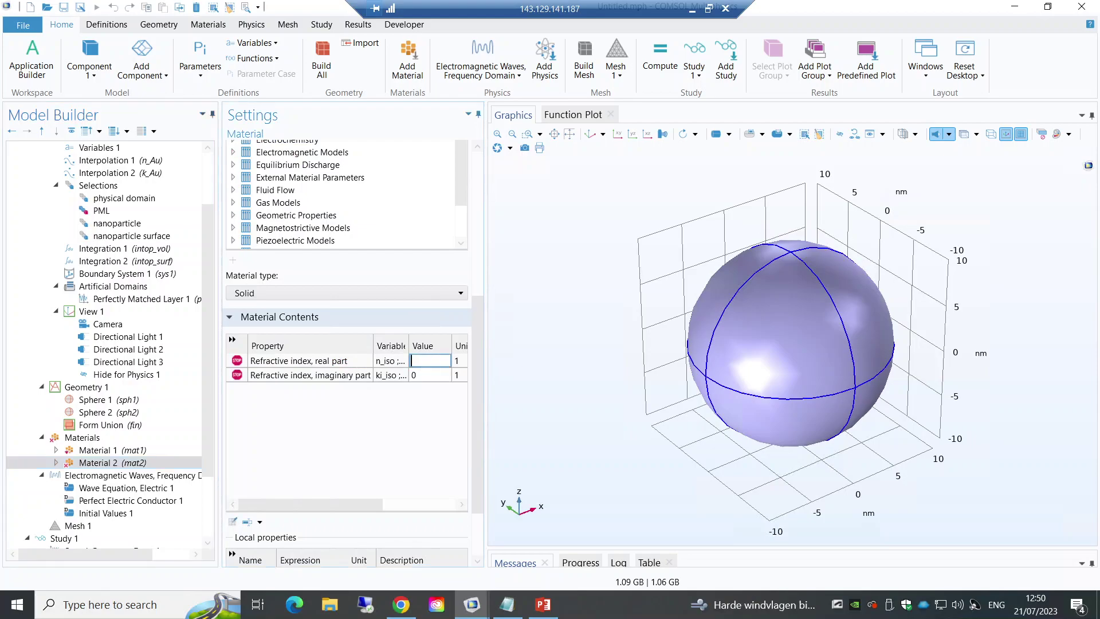
pyautogui.write('n_Au(lambda)')
# Step: Set the imaginary part of Material 2's refractive index to k_Au(lambda)
pyautogui.click(430, 374)
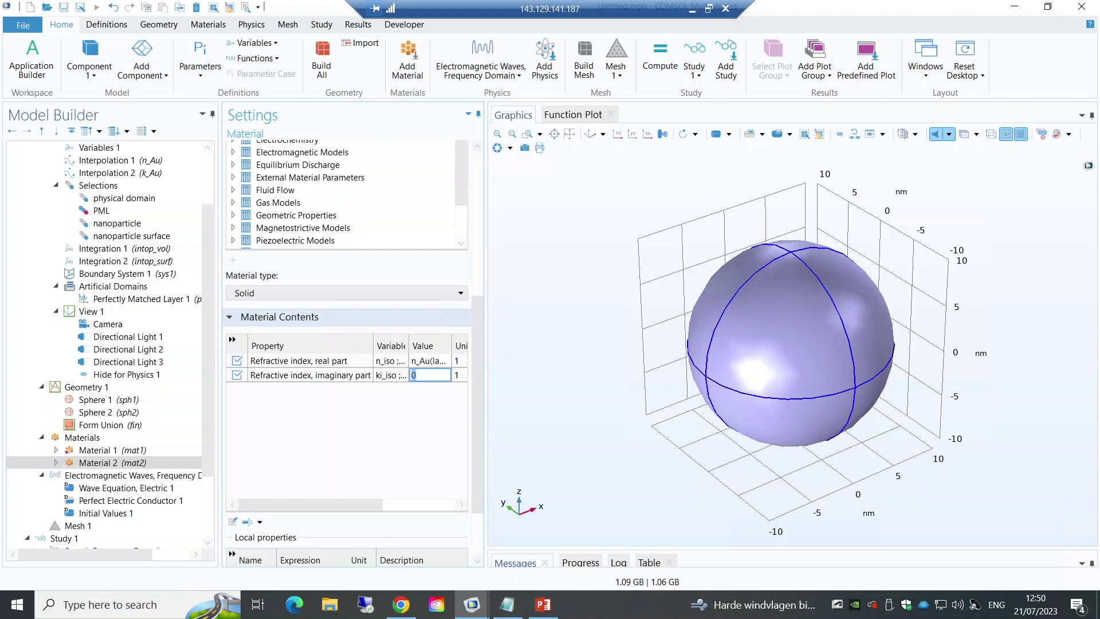
pyautogui.write('k_')
pyautogui.write('Au')
pyautogui.write('(lam')
pyautogui.write('bda)')
pyautogui.press('Return')
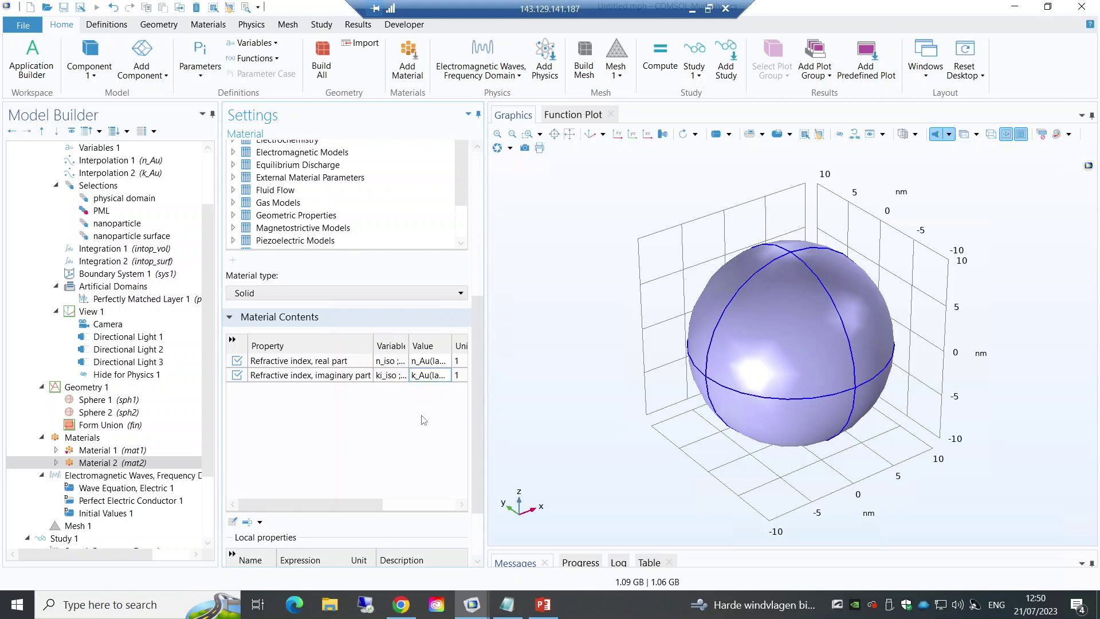
pyautogui.click(431, 376)
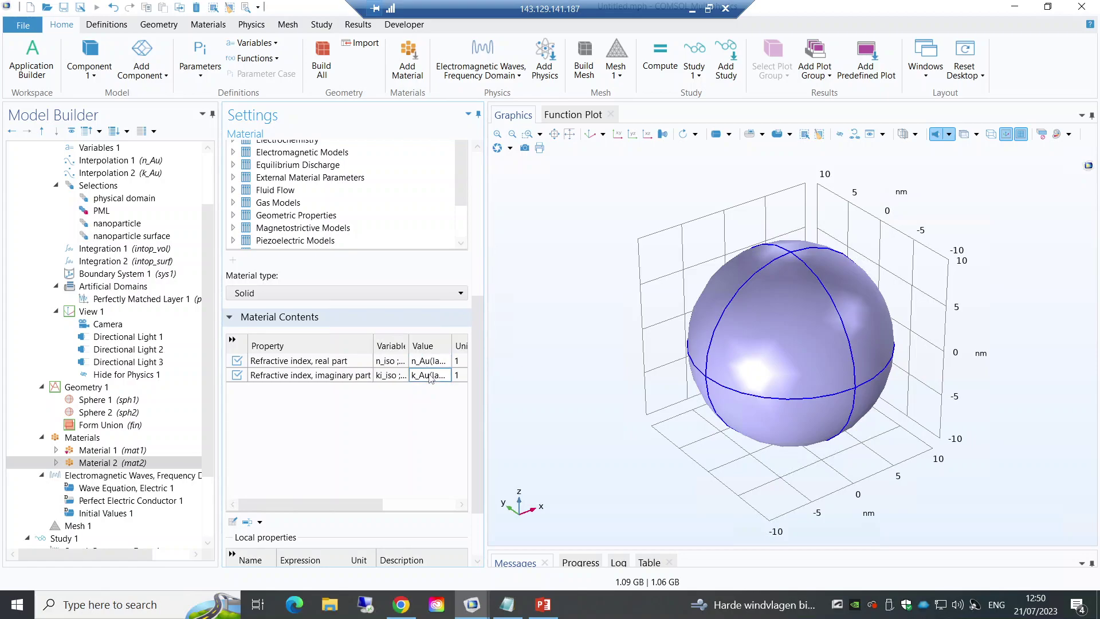
# Step: Set the formulation of the Electromagnetic Waves, Frequency Domain physics to Scattered field
pyautogui.moveTo(211, 361); pyautogui.dragTo(206, 430)
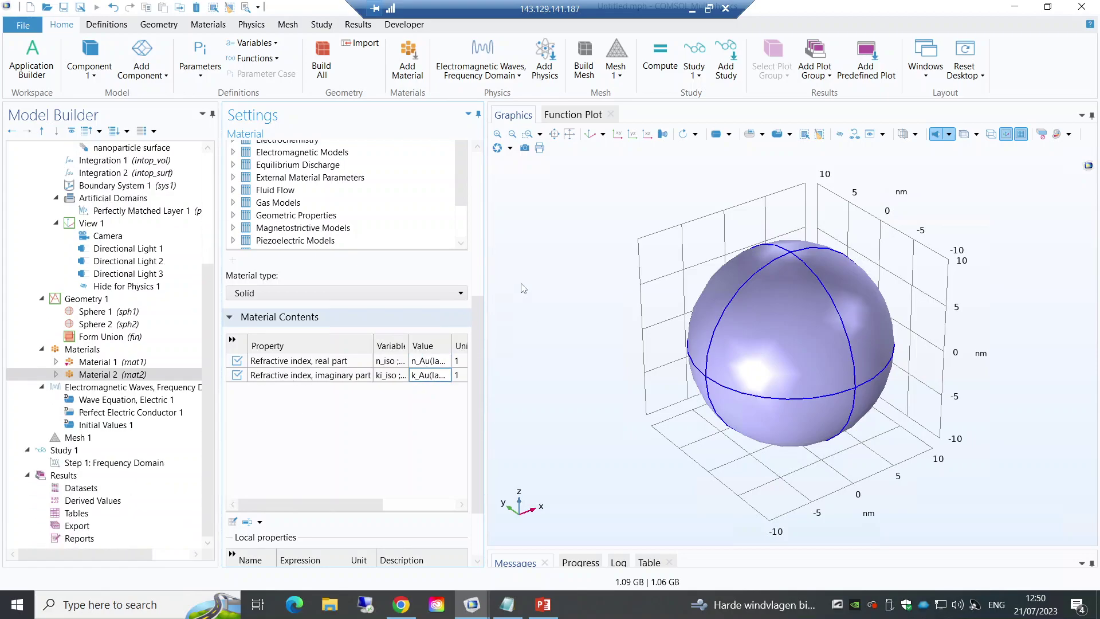
pyautogui.click(594, 134)
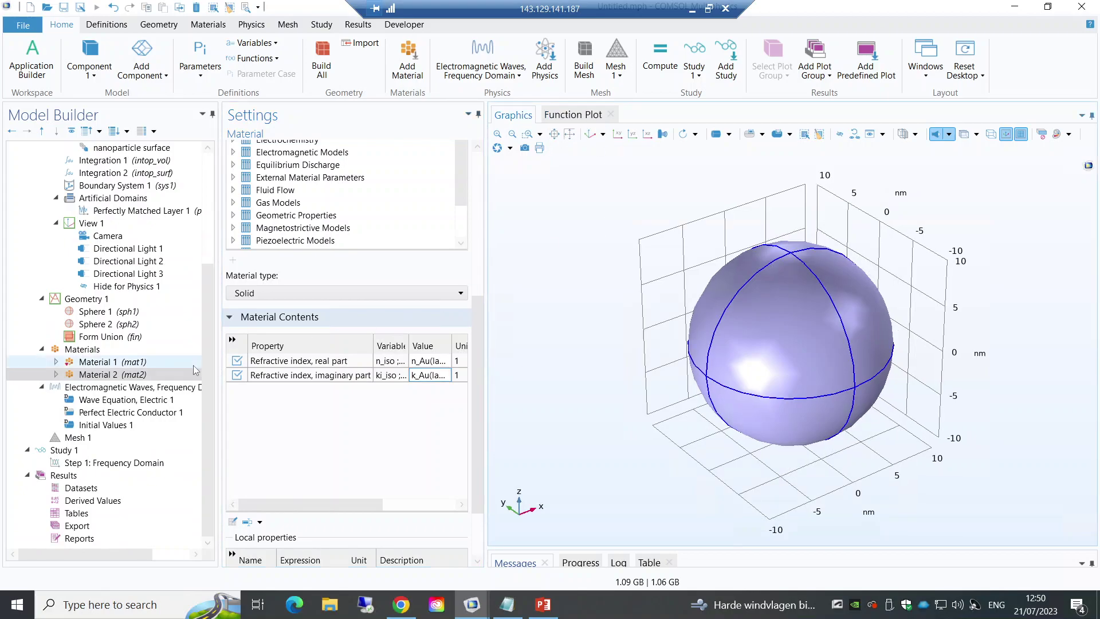
pyautogui.click(137, 388)
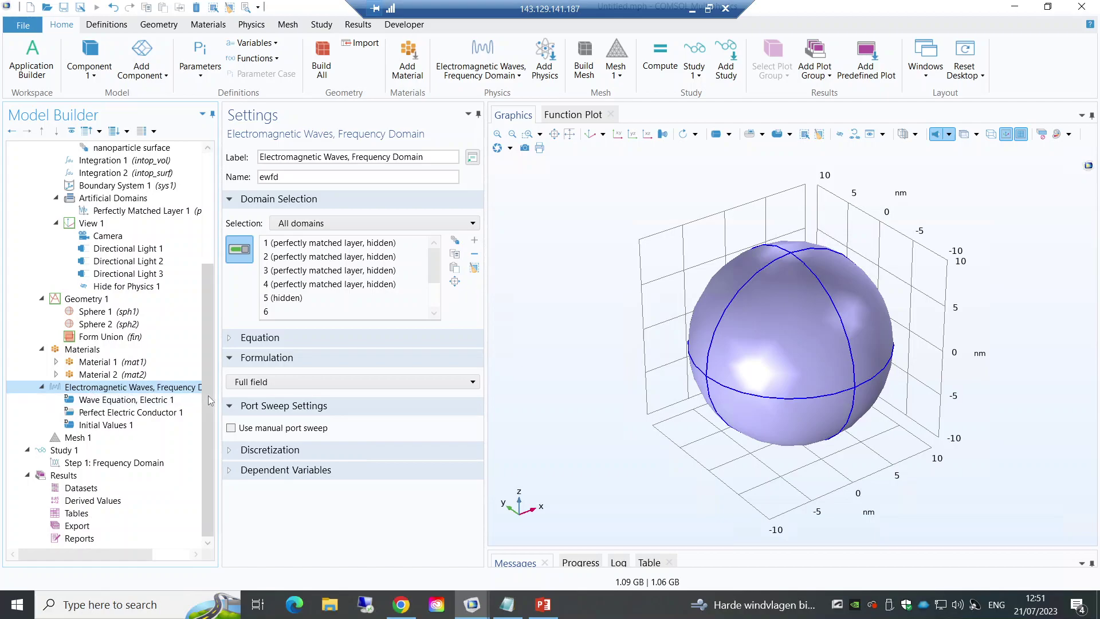
pyautogui.click(287, 382)
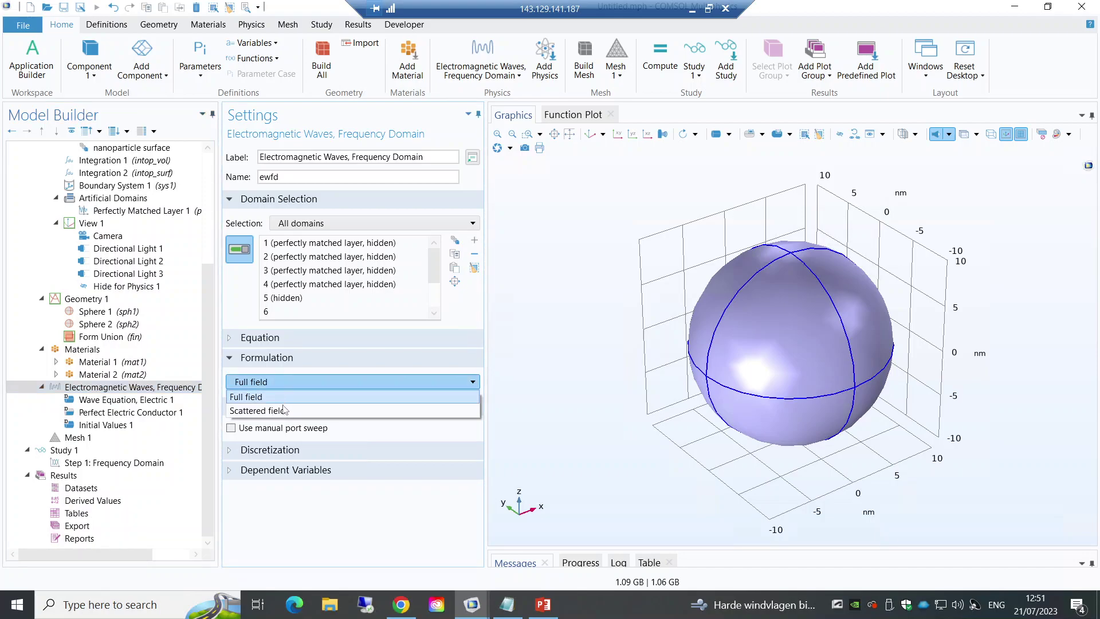
pyautogui.click(285, 409)
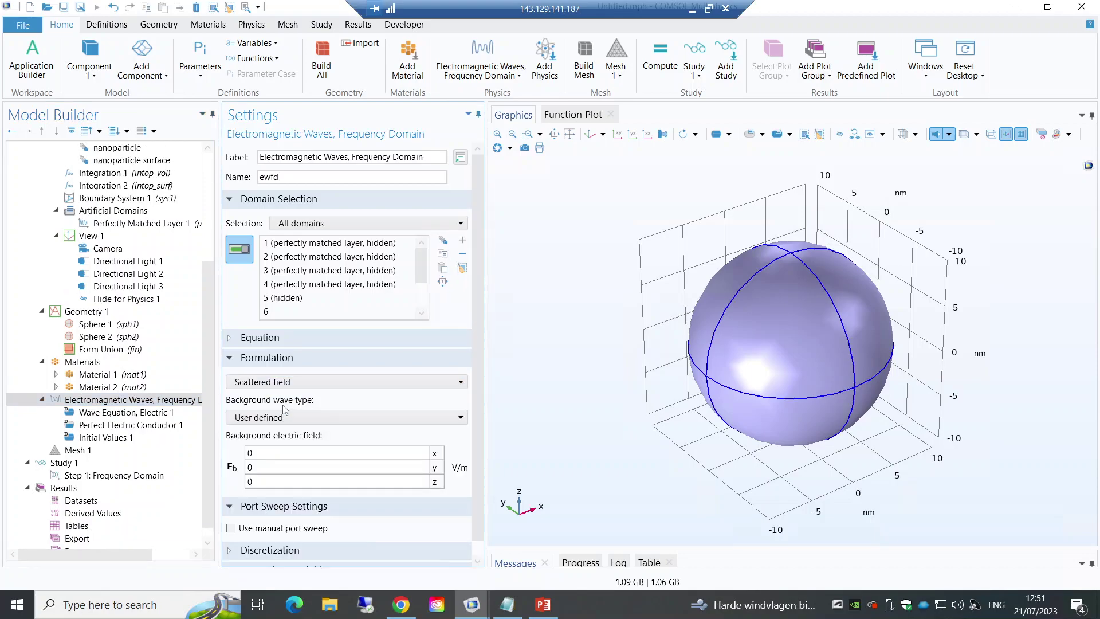
pyautogui.click(289, 383)
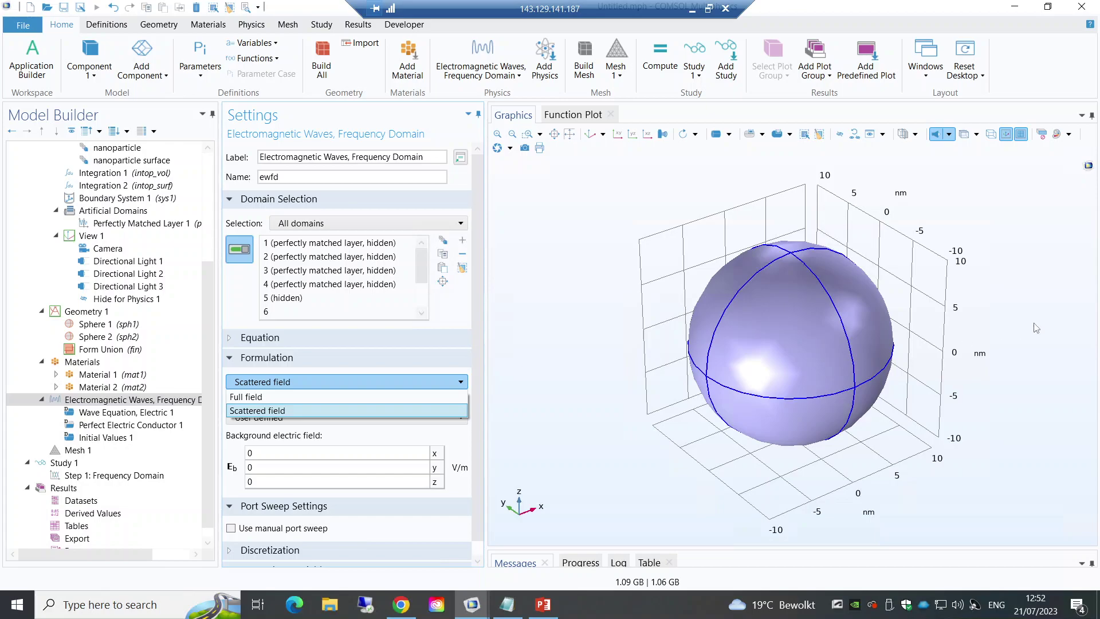
pyautogui.click(584, 308)
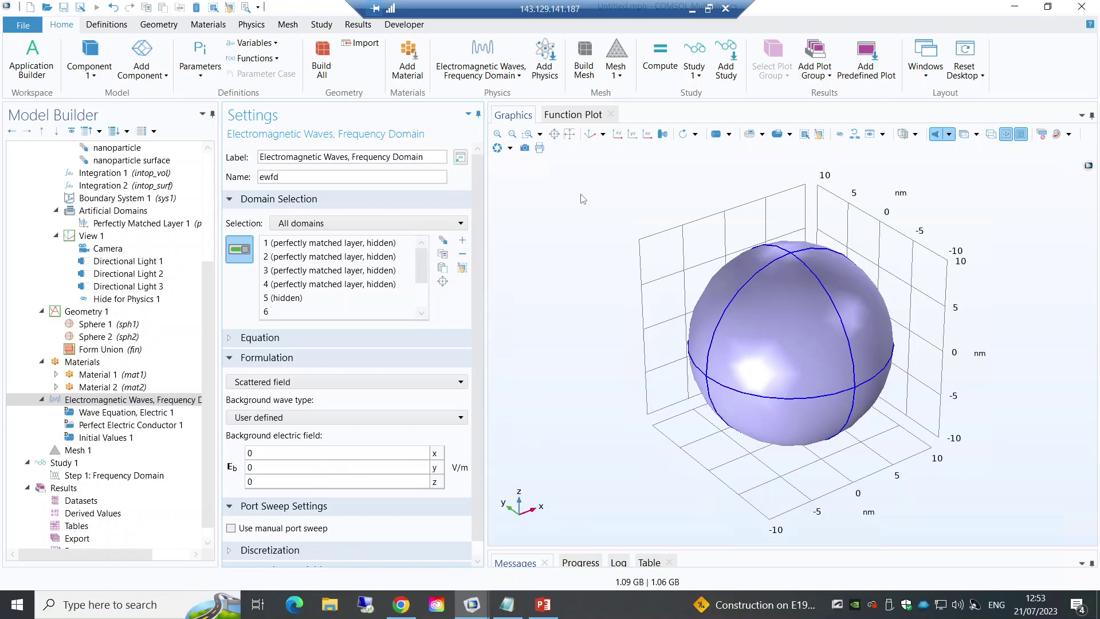
# Step: Enter E0*exp(-j*(2*pi/(lambda(nm))*z*1.33)) as the x component of the background electric field
pyautogui.click(273, 457)
pyautogui.hotkey('ctrl', 'a')
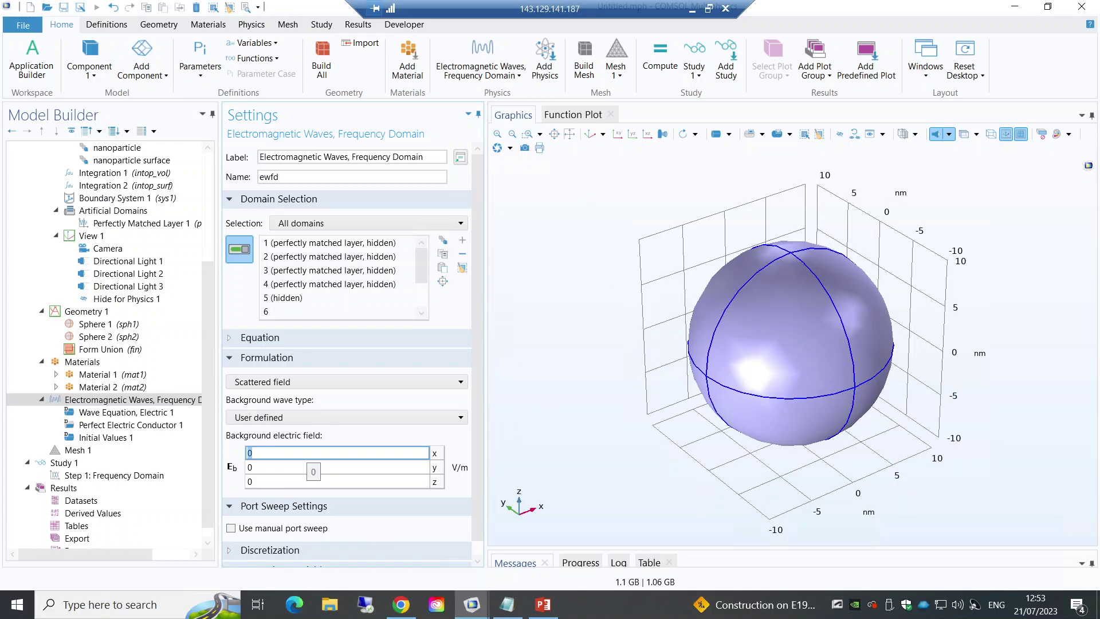
pyautogui.press('BackSpace')
pyautogui.write('E0*exp(-')
pyautogui.press('BackSpace')
pyautogui.press('BackSpace')
pyautogui.write('(-i*')
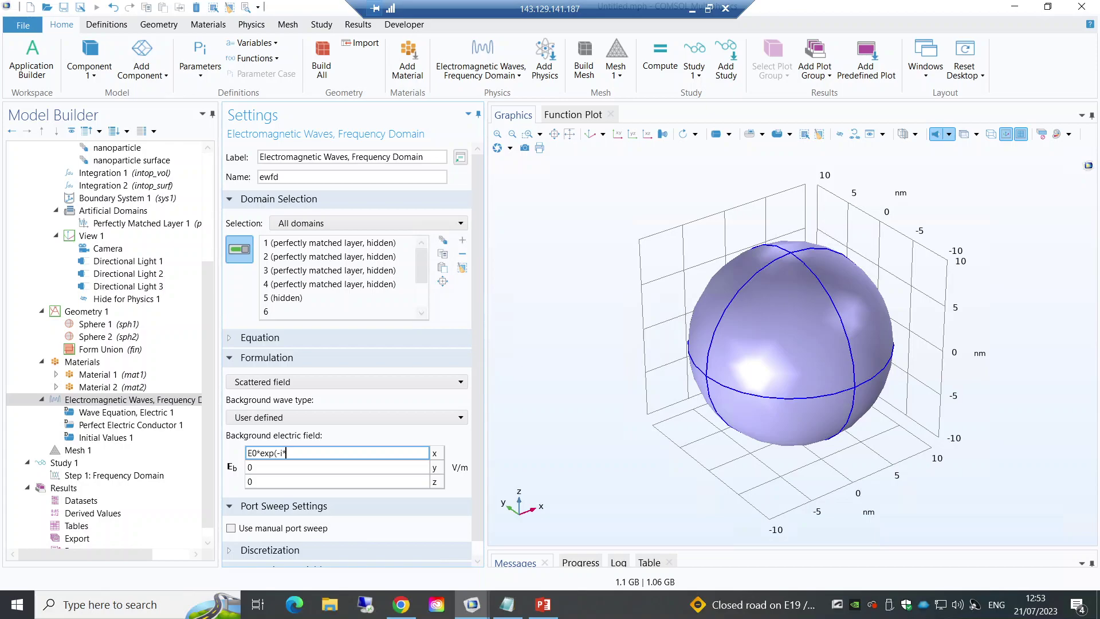
pyautogui.press('BackSpace')
pyautogui.press('BackSpace')
pyautogui.write('j')
pyautogui.write('*')
pyautogui.write('(2')
pyautogui.write('*pi/')
pyautogui.write('(_')
pyautogui.write(')')
pyautogui.write('la')
pyautogui.write('mbda')
pyautogui.write('(nm')
pyautogui.write(')')
pyautogui.write(')')
pyautogui.write('*')
pyautogui.write('z*')
pyautogui.write('1.33')
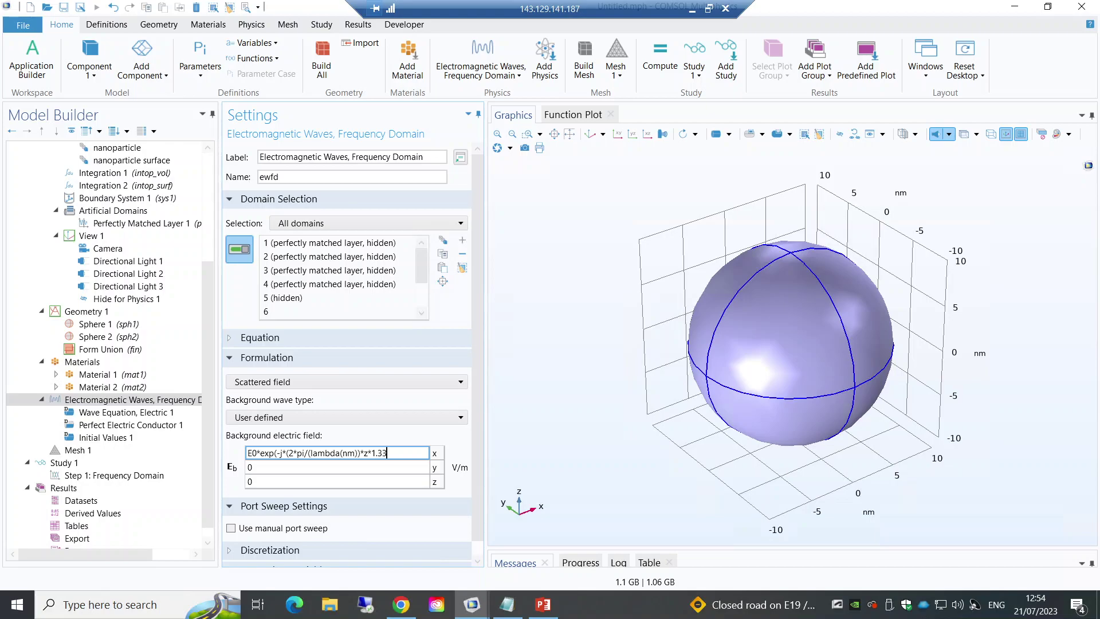
pyautogui.write(')')
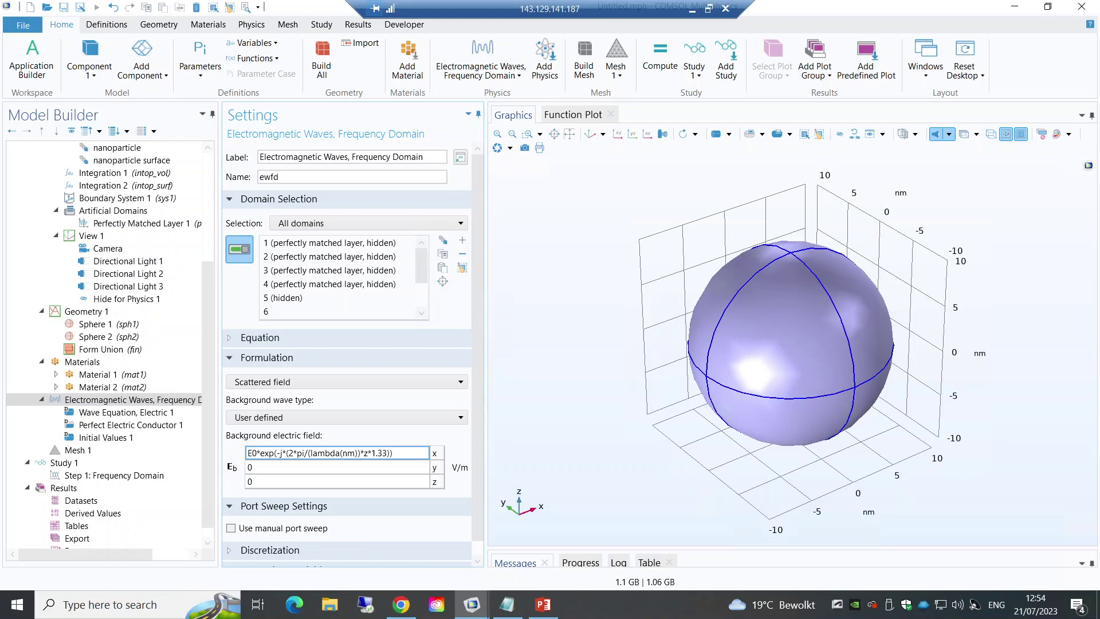
# Step: Correct the wavelength unit in the background field's x component to square brackets, making it E0*exp(-j*(2*pi/(lambda[nm])*z*1.33))
pyautogui.click(294, 467)
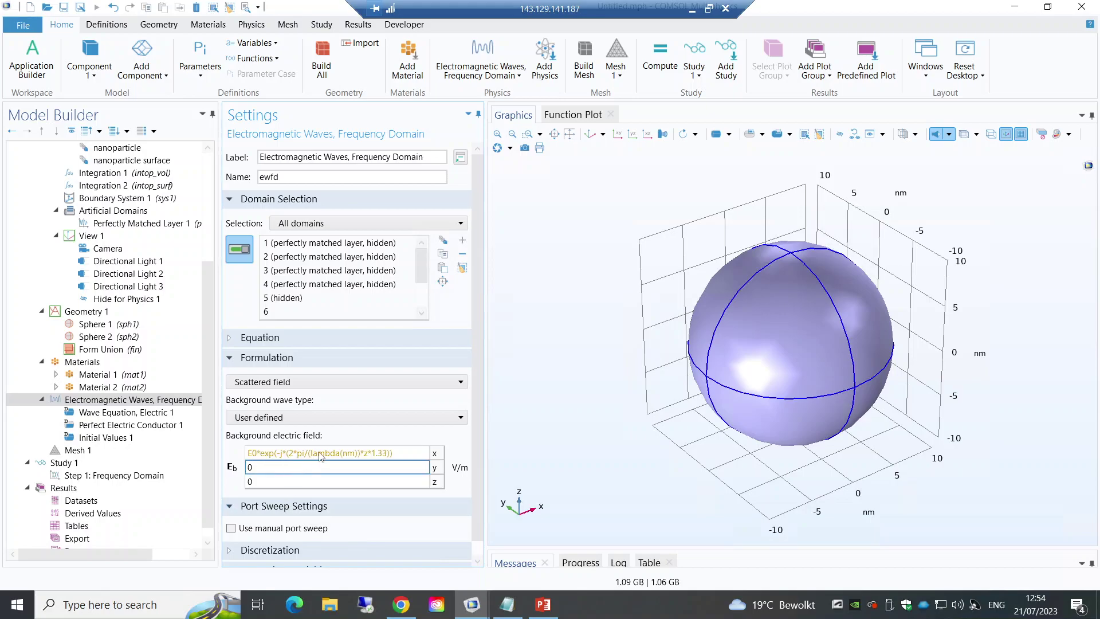
pyautogui.doubleClick(322, 453)
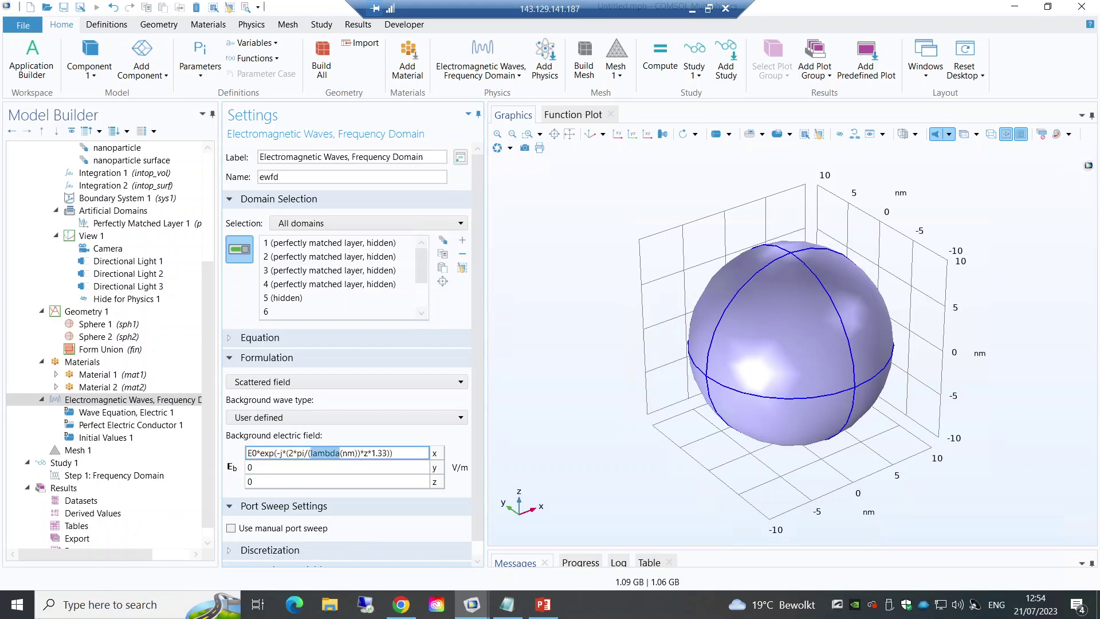
pyautogui.click(340, 452)
pyautogui.press('Left')
pyautogui.press('Left')
pyautogui.press('Left')
pyautogui.press('Left')
pyautogui.press('Left')
pyautogui.press('Left')
pyautogui.press('Left')
pyautogui.press('Left')
pyautogui.press('Left')
pyautogui.press('Left')
pyautogui.press('Left')
pyautogui.press('Left')
pyautogui.press('Left')
pyautogui.click(349, 471)
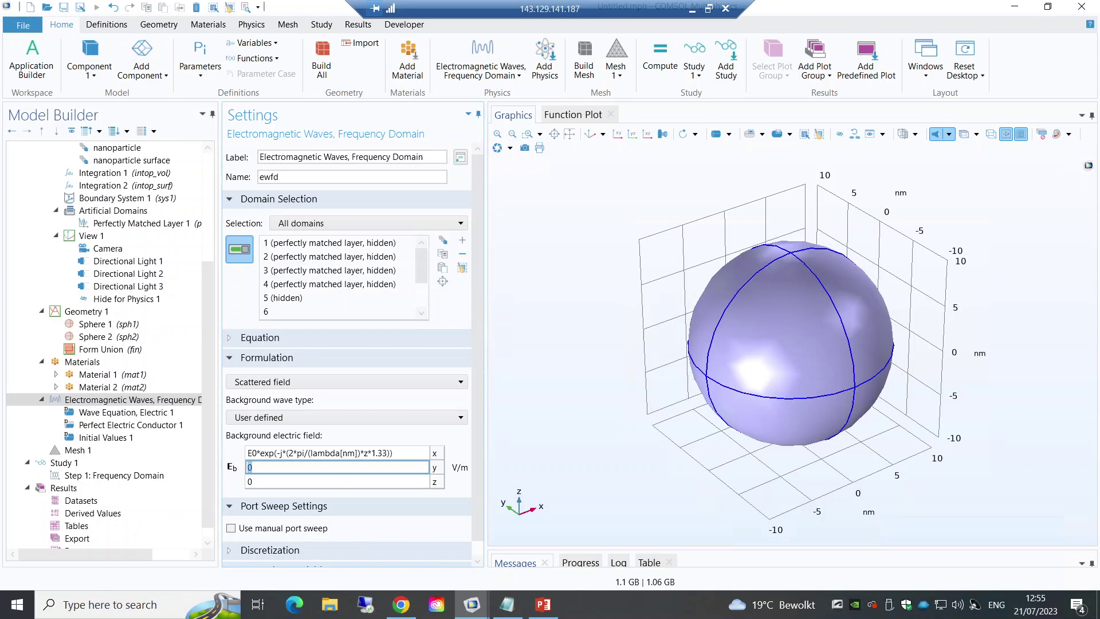
# Step: Review the selections and settings of the physics interface and its Wave Equation, Perfect Electric Conductor and Initial Values nodes
pyautogui.click(317, 486)
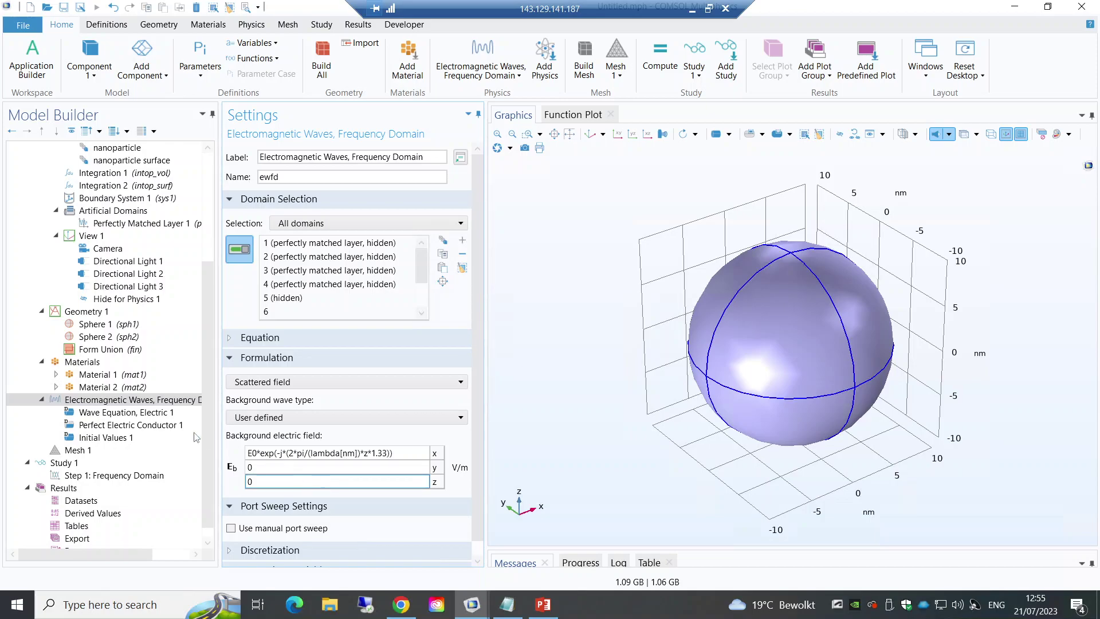
pyautogui.click(156, 415)
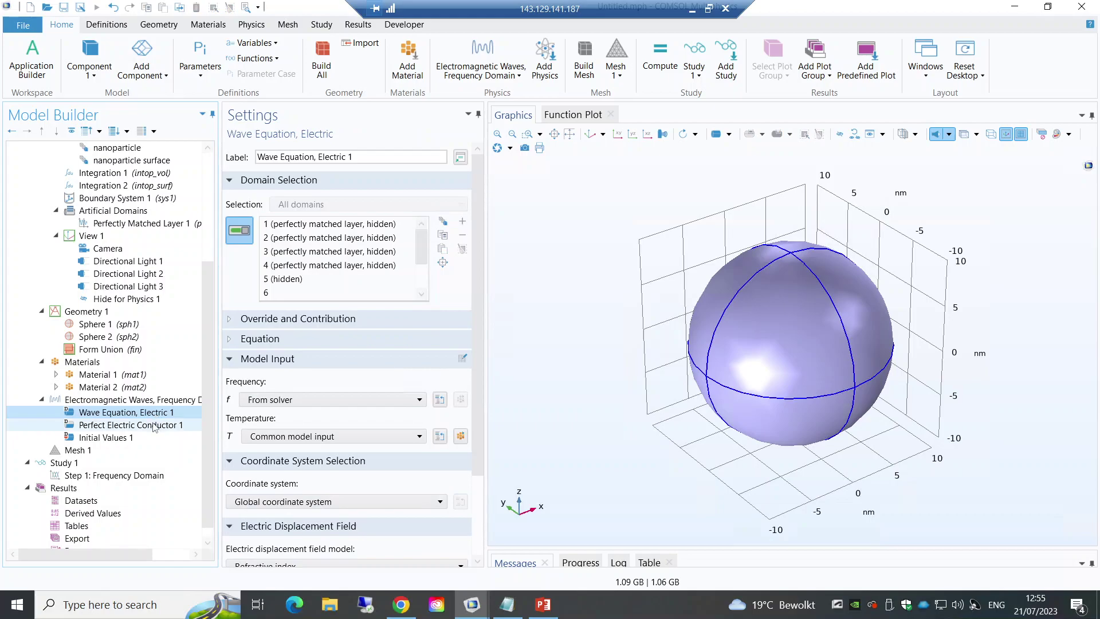
pyautogui.click(155, 426)
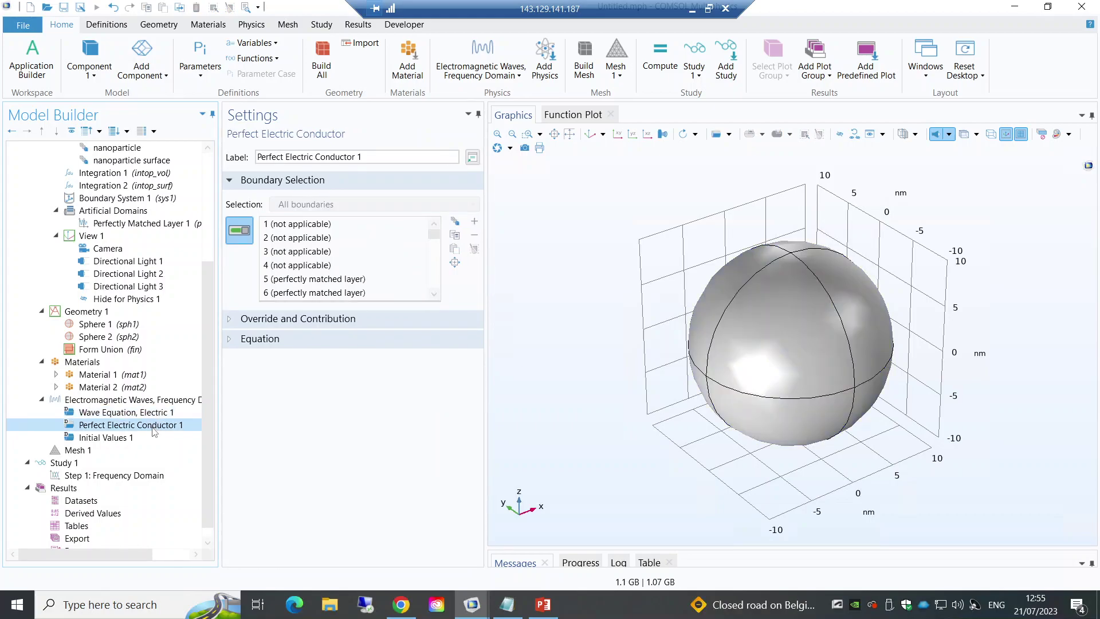
pyautogui.click(154, 439)
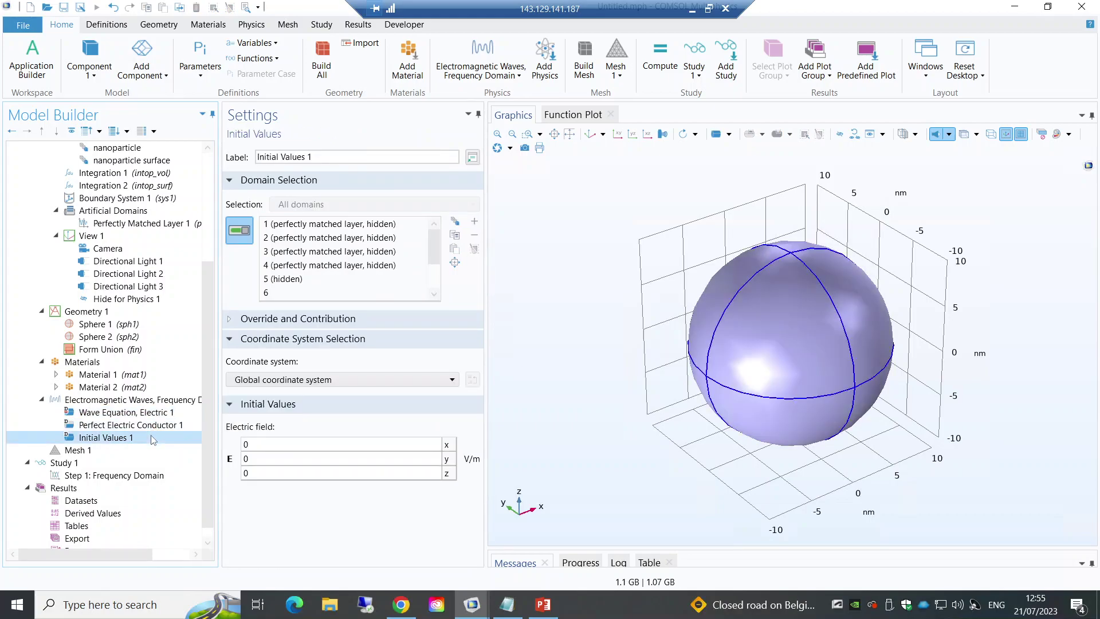
pyautogui.click(153, 430)
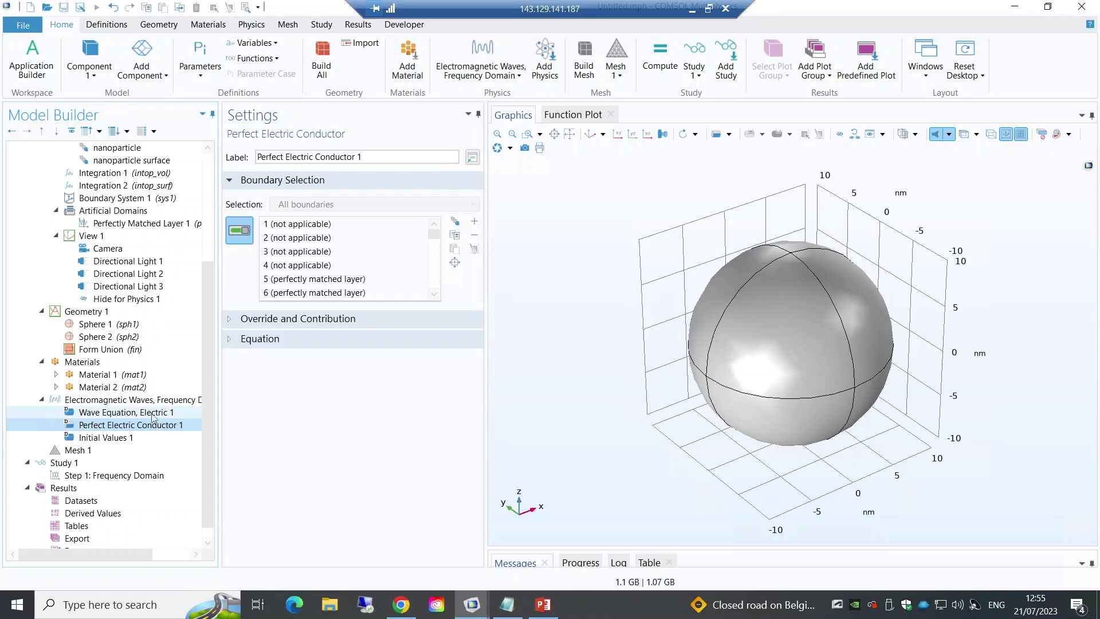
pyautogui.click(154, 415)
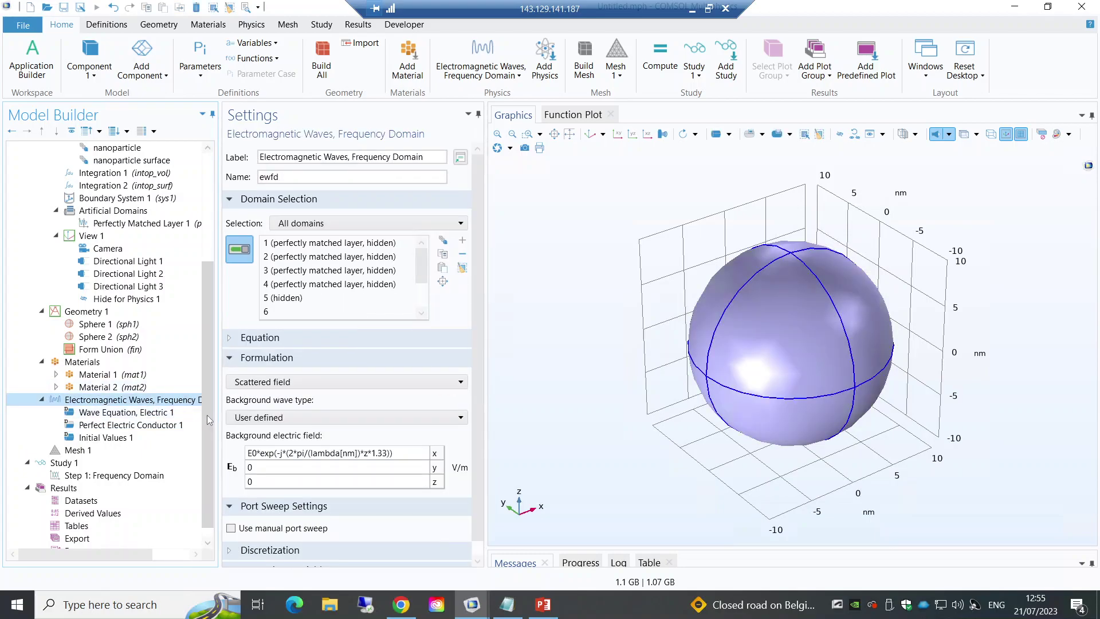
pyautogui.scroll(-4, 421, 295)
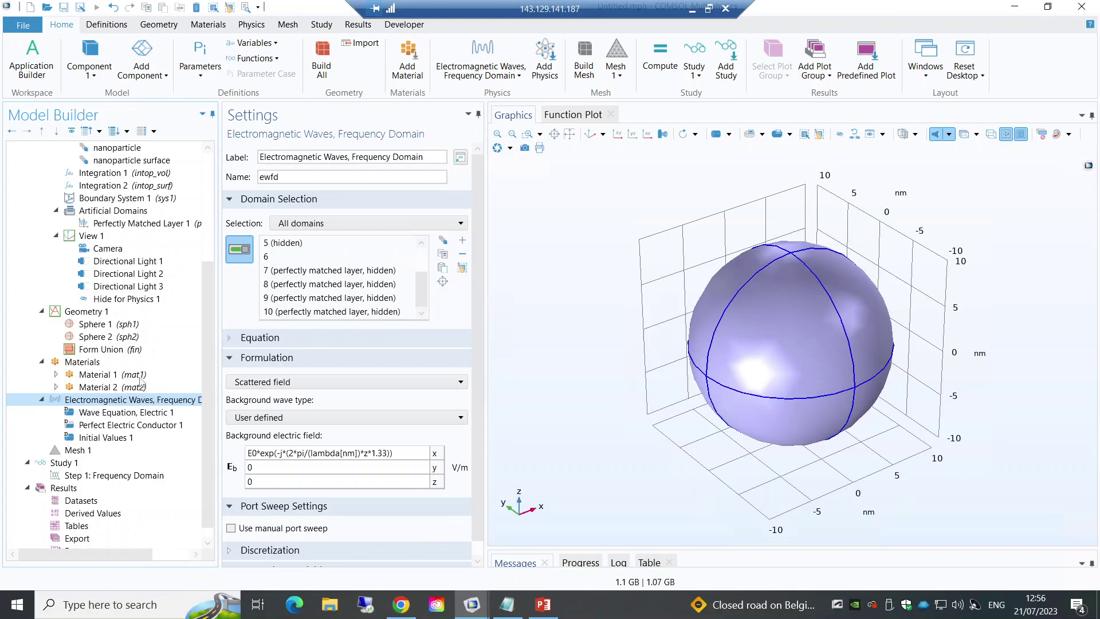
pyautogui.click(92, 415)
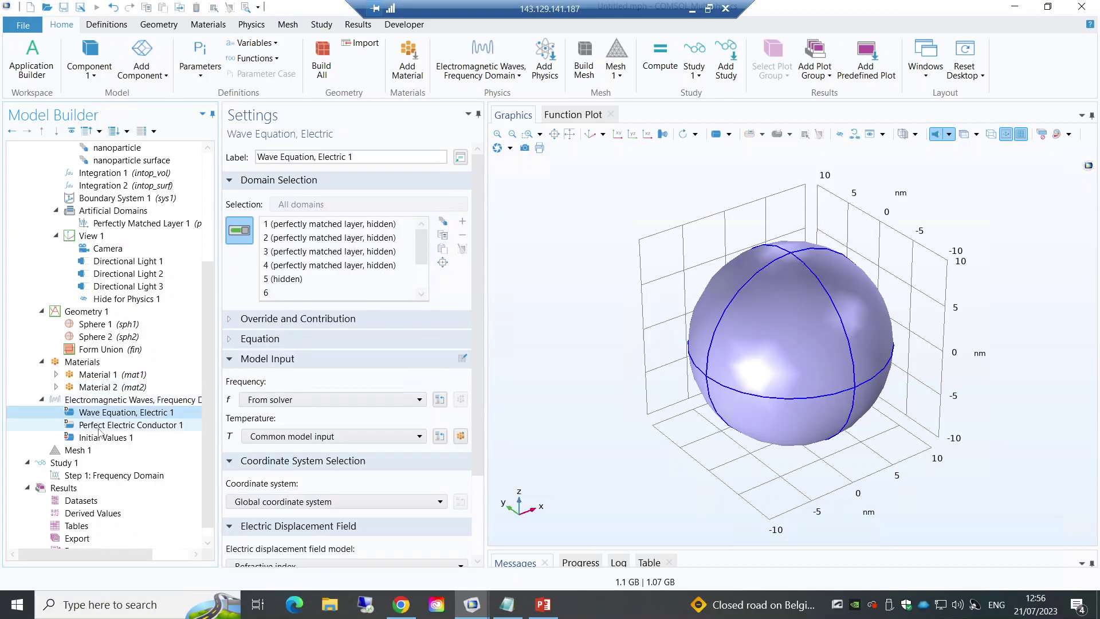
pyautogui.click(99, 428)
pyautogui.moveTo(437, 240); pyautogui.dragTo(430, 294)
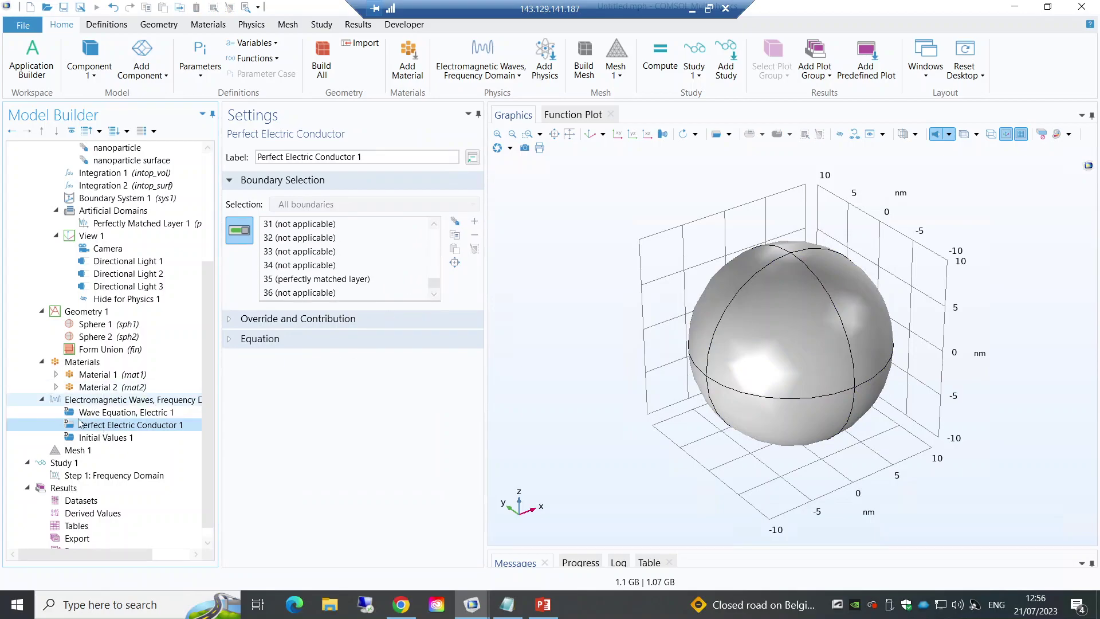
pyautogui.click(106, 438)
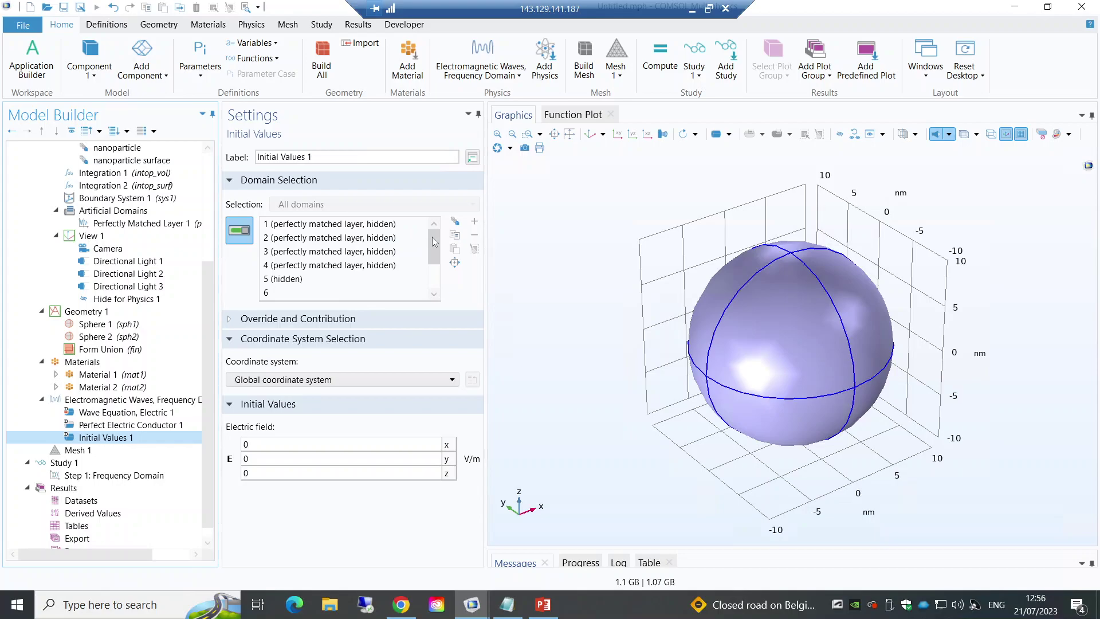
pyautogui.moveTo(435, 242)
pyautogui.mouseDown()
pyautogui.moveTo(430, 279)
pyautogui.moveTo(434, 236)
pyautogui.mouseUp()
# Step: Add a Free Triangular operation to Mesh 1 and restore the hidden outer sphere geometry to the 3D view
pyautogui.click(63, 450)
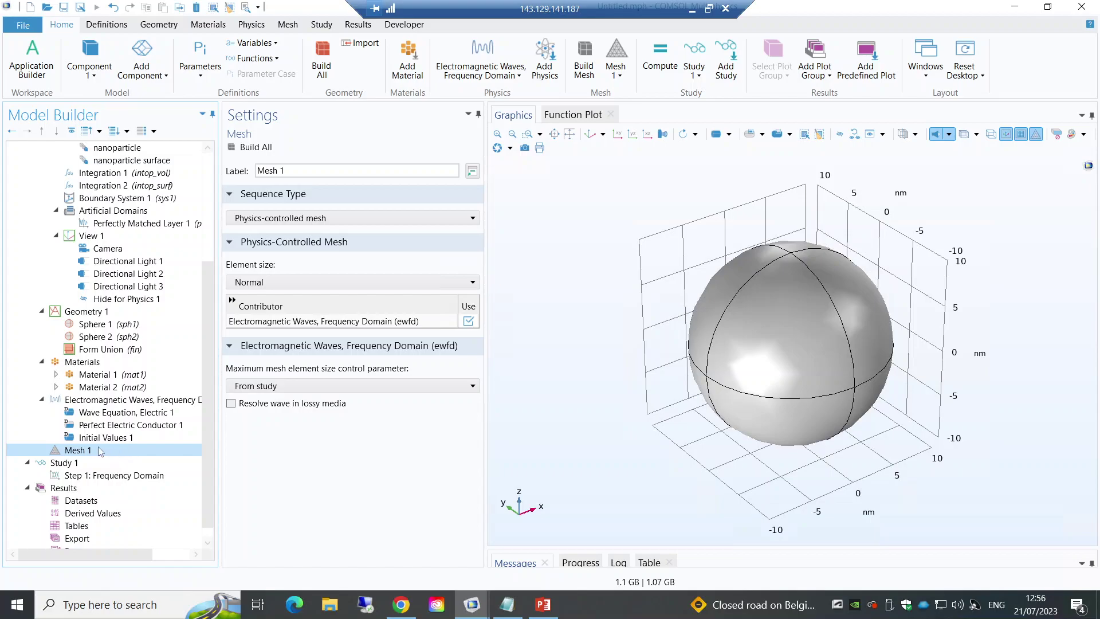
pyautogui.rightClick(99, 451)
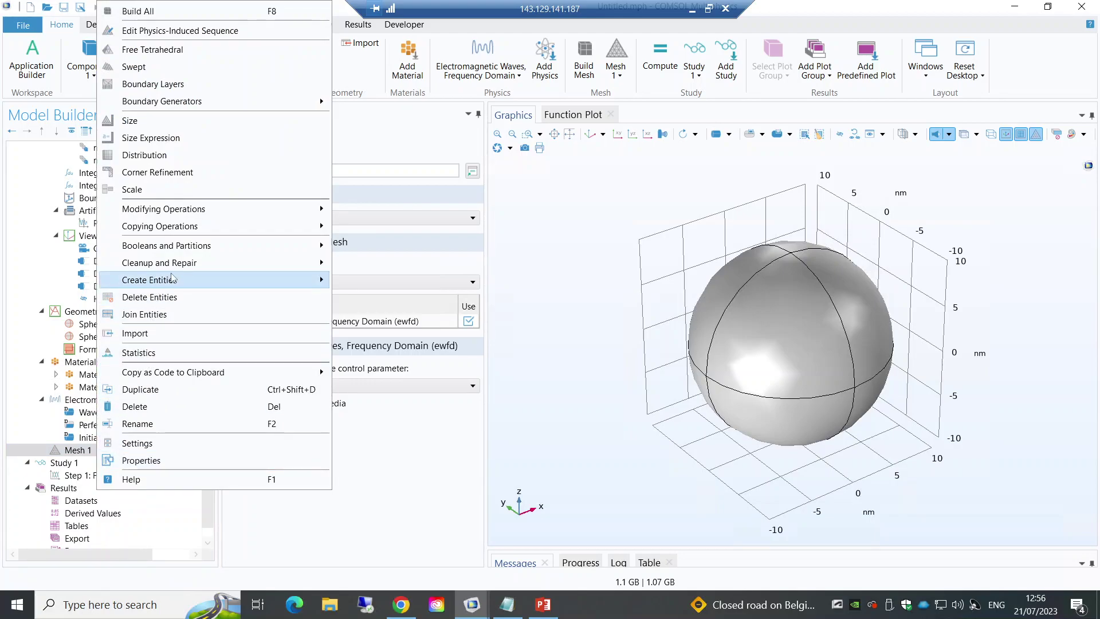
pyautogui.moveTo(172, 262)
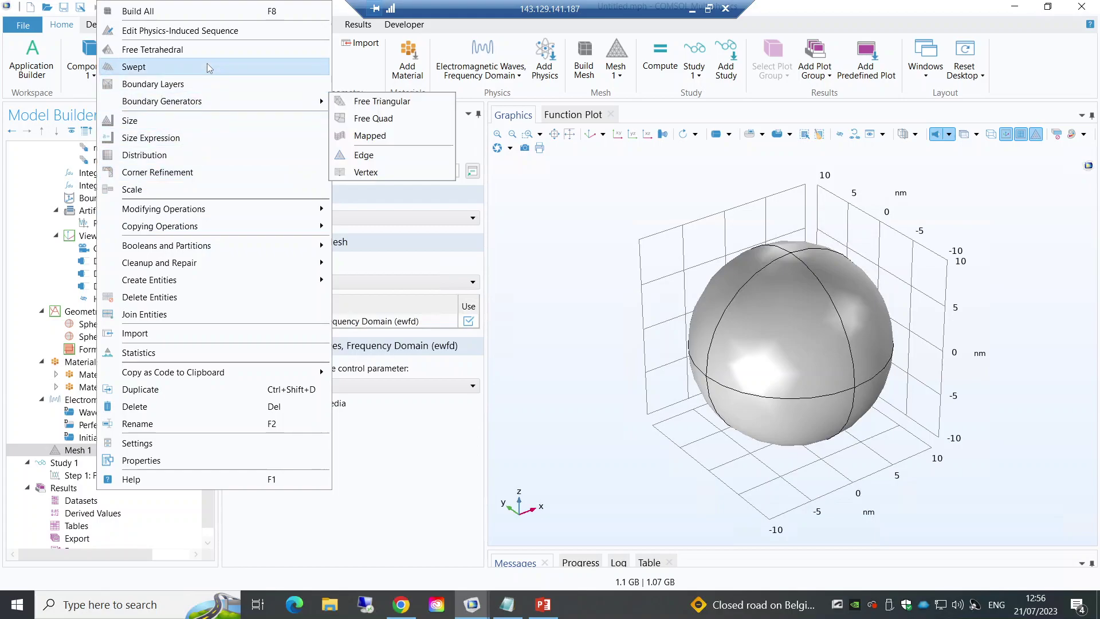
pyautogui.moveTo(281, 106)
pyautogui.click(354, 102)
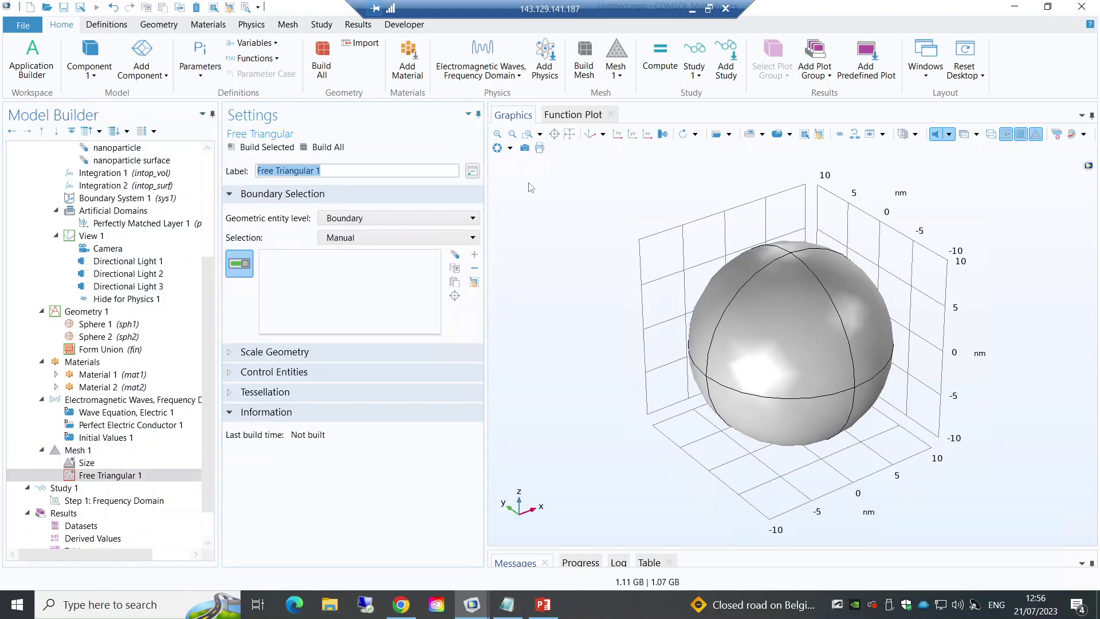
pyautogui.click(870, 133)
pyautogui.click(586, 351)
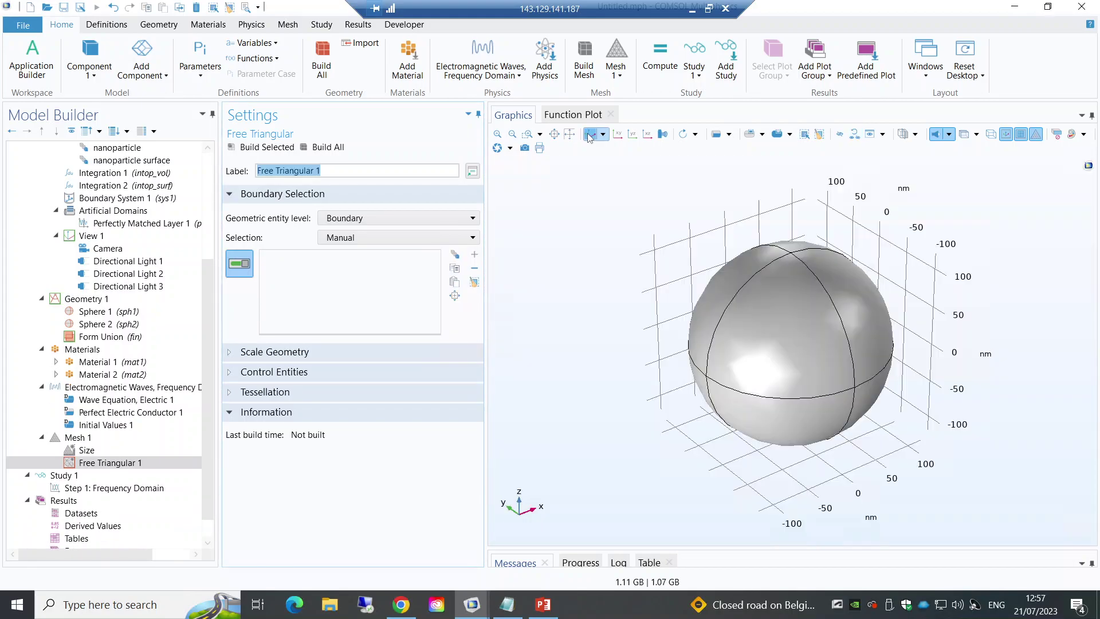
# Step: Assign all outer surface boundaries of the outermost sphere to Free Triangular 1 and build its surface mesh
pyautogui.click(768, 296)
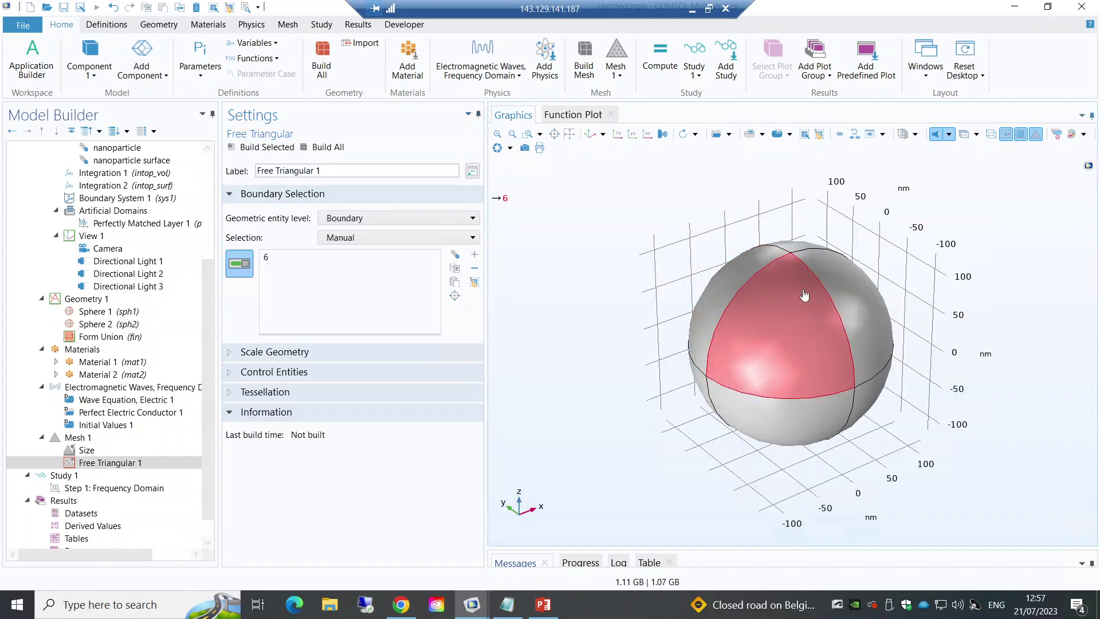
pyautogui.click(793, 277)
pyautogui.moveTo(793, 277); pyautogui.dragTo(706, 295)
pyautogui.click(710, 304)
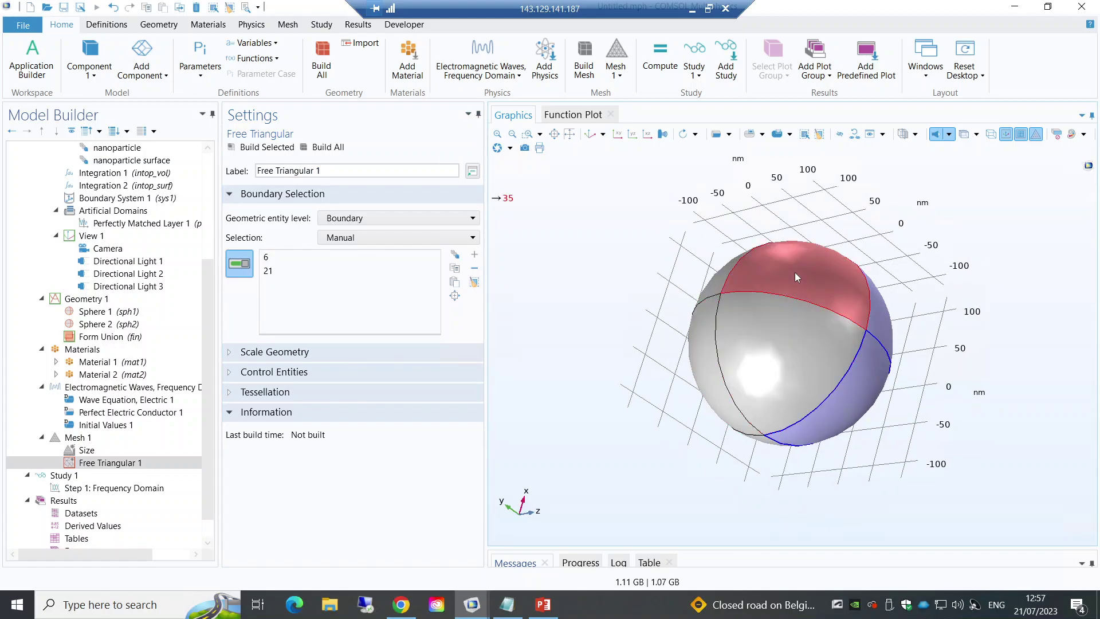
pyautogui.click(742, 255)
pyautogui.moveTo(742, 255); pyautogui.dragTo(750, 333)
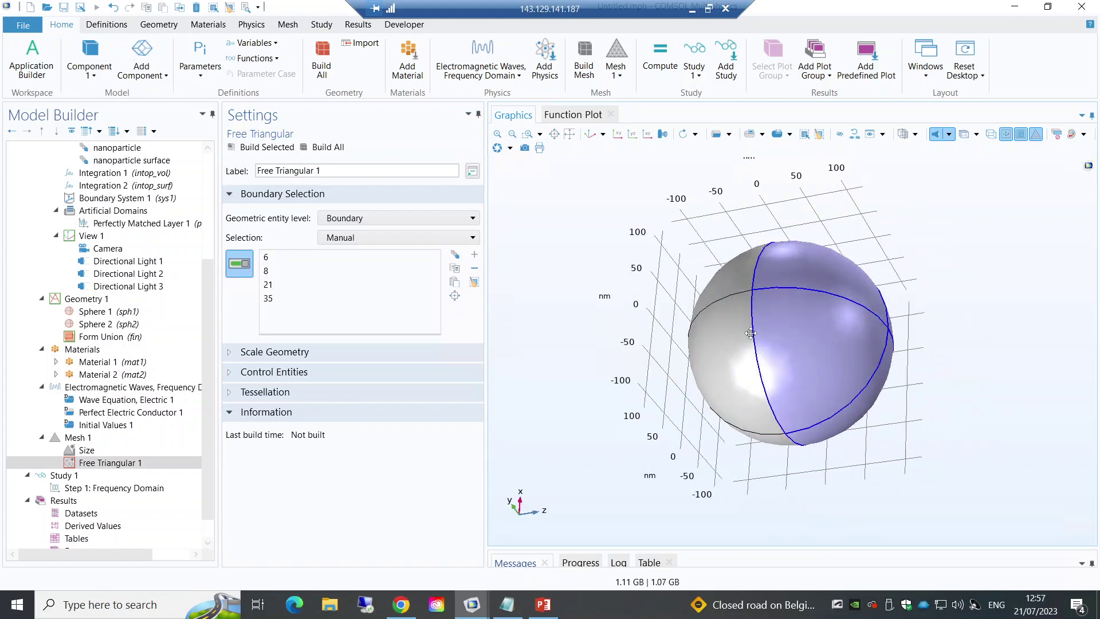
pyautogui.click(707, 327)
pyautogui.click(763, 306)
pyautogui.click(844, 352)
pyautogui.click(761, 390)
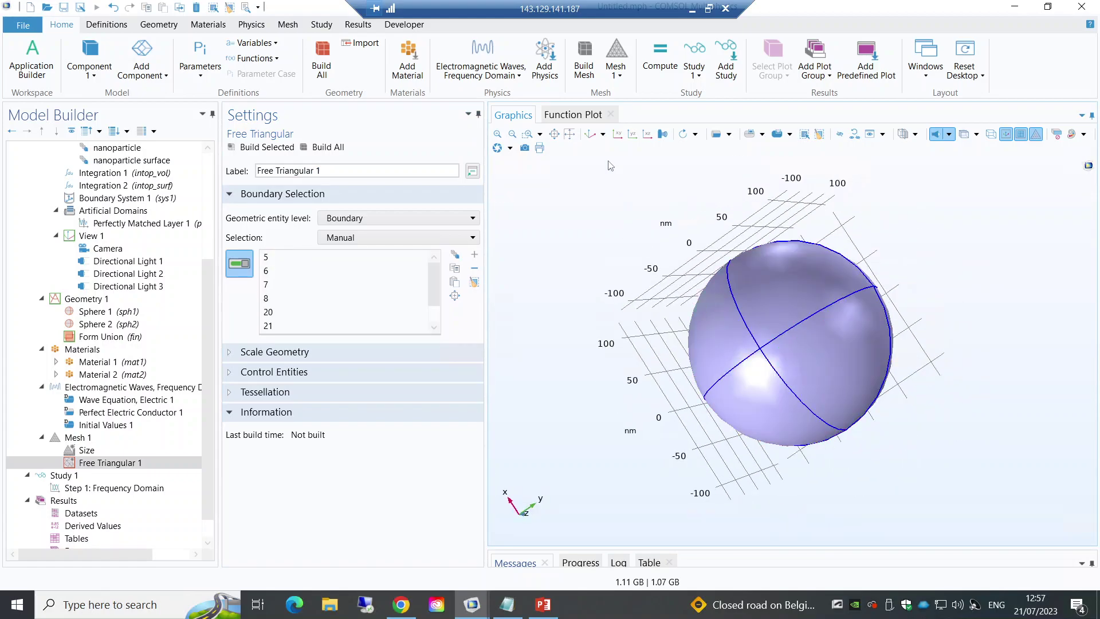
pyautogui.click(590, 134)
pyautogui.click(267, 147)
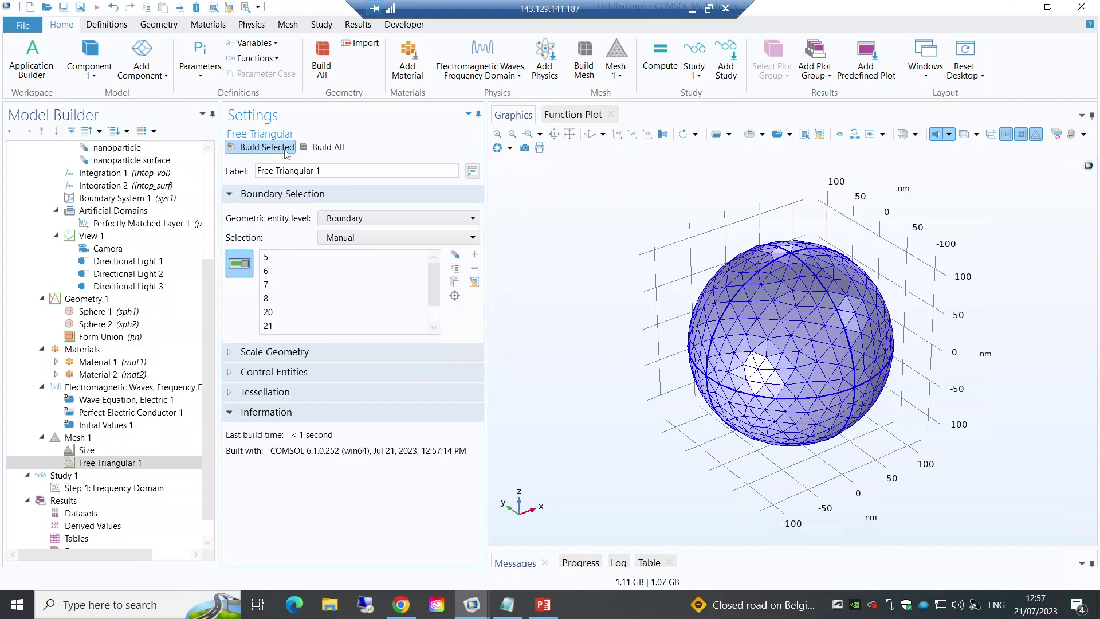
# Step: Add a Swept operation to Mesh 1 and restrict it to the PML domains
pyautogui.click(77, 437)
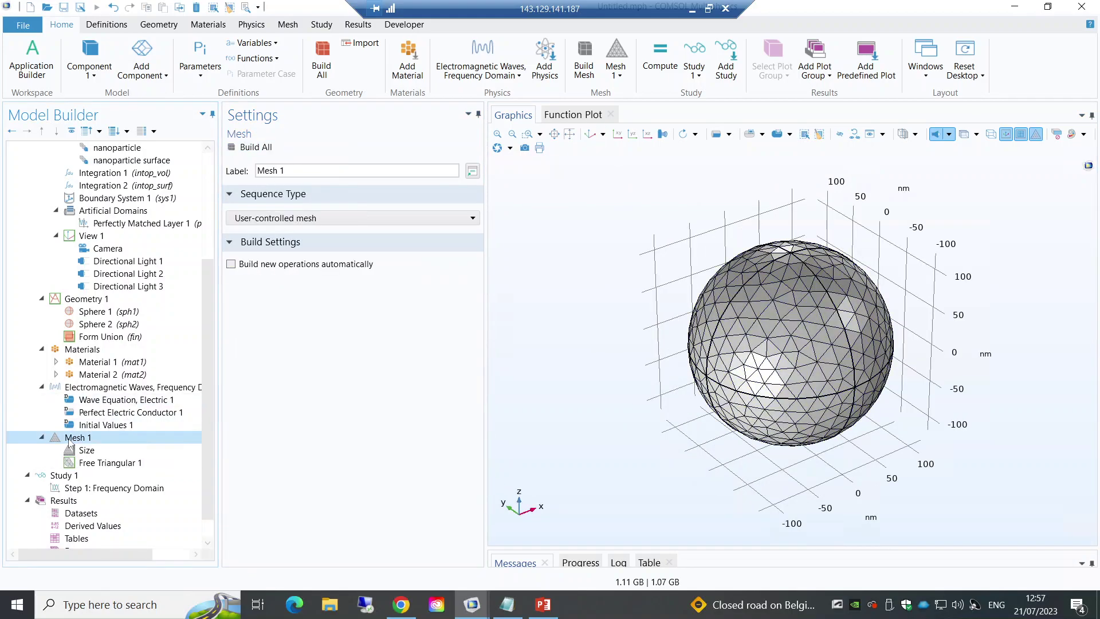
pyautogui.rightClick(77, 437)
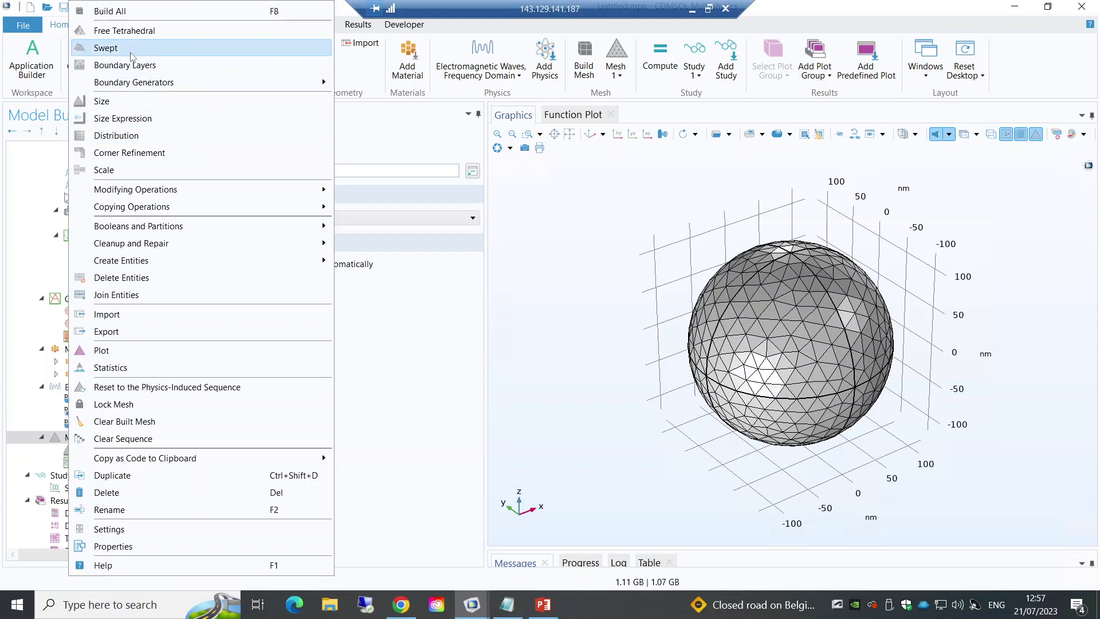
pyautogui.click(106, 48)
pyautogui.click(397, 225)
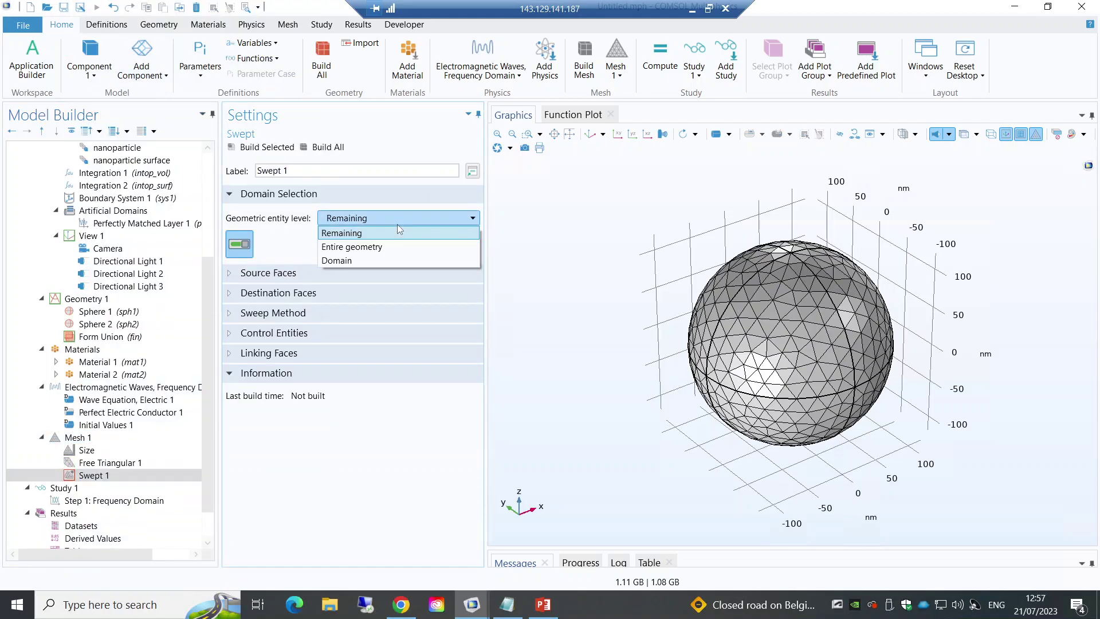
pyautogui.click(380, 255)
pyautogui.click(383, 236)
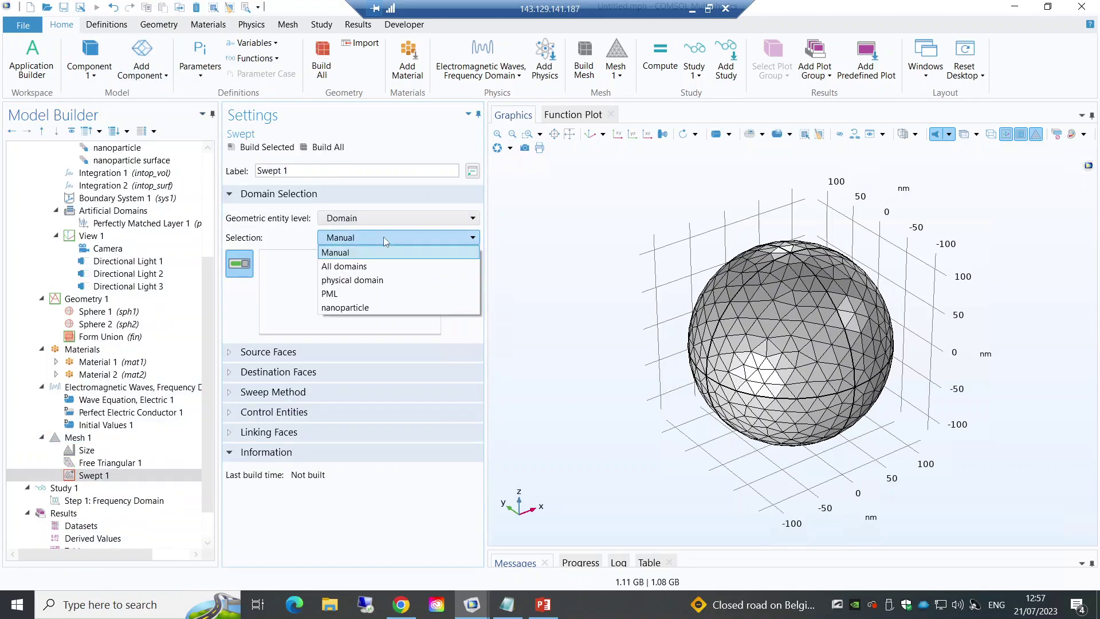
pyautogui.click(371, 294)
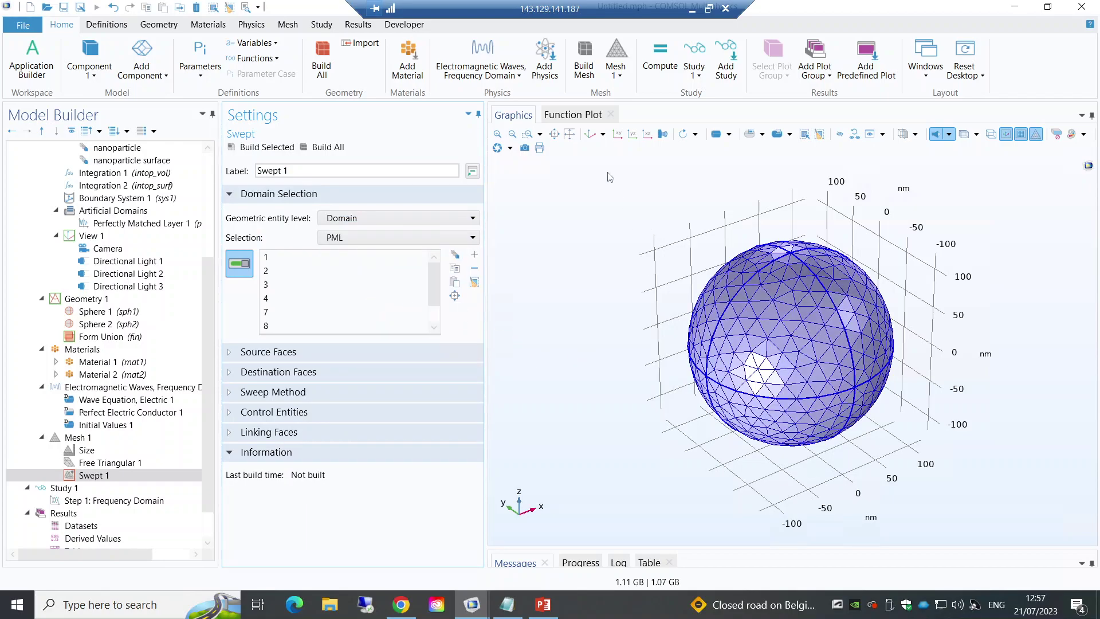
# Step: Select the eight outer sphere faces as the Swept operation's source faces
pyautogui.click(257, 352)
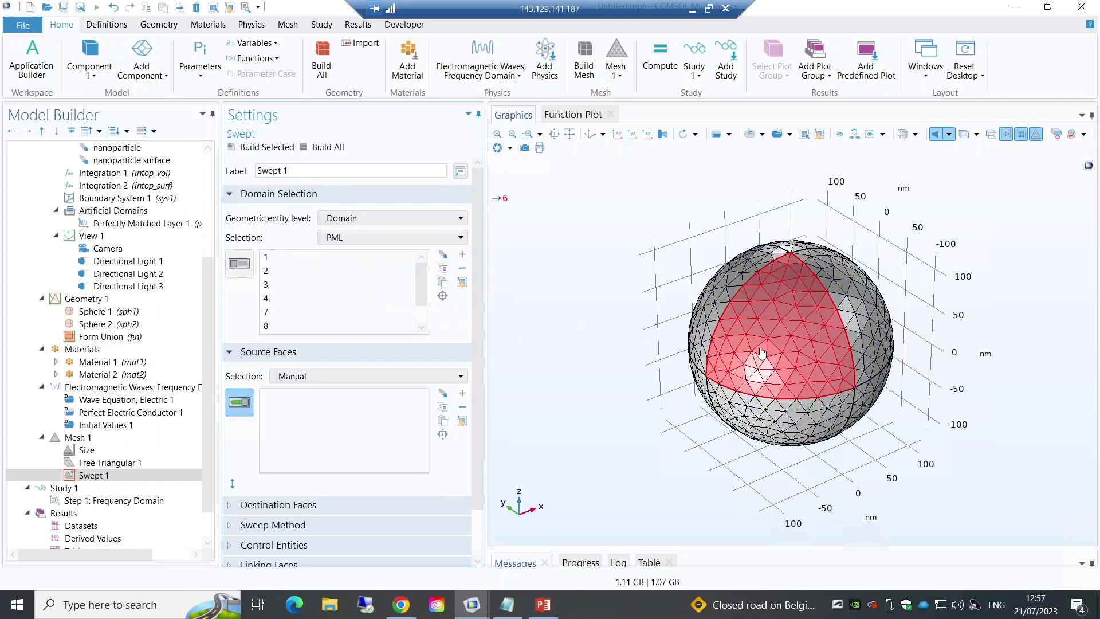
pyautogui.click(790, 321)
pyautogui.click(853, 390)
pyautogui.click(835, 419)
pyautogui.click(860, 414)
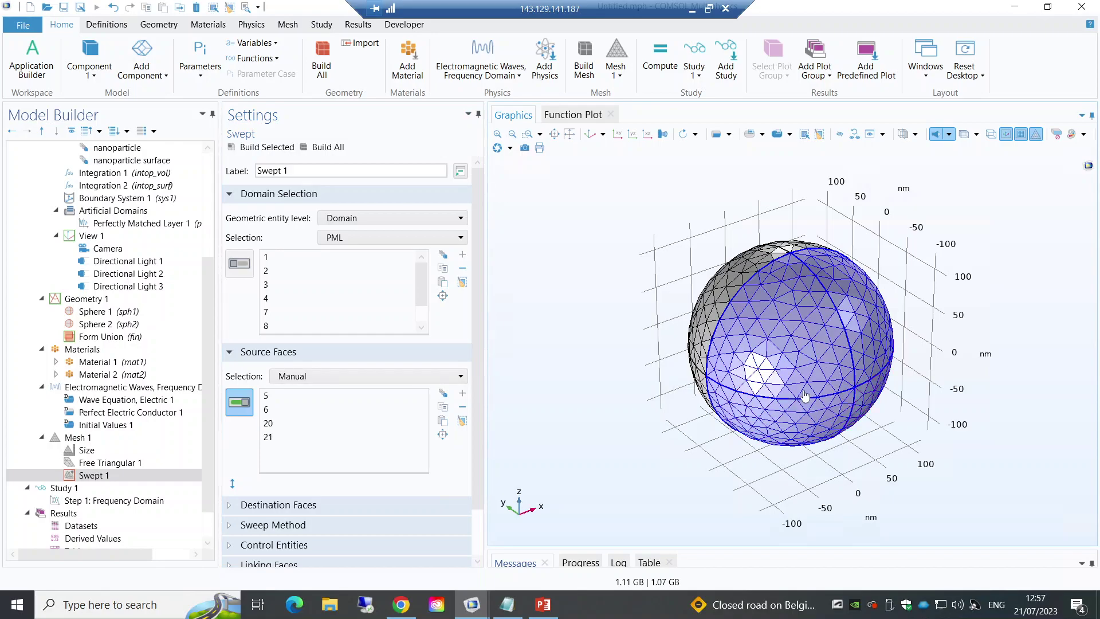
pyautogui.moveTo(637, 308); pyautogui.dragTo(706, 332)
pyautogui.click(762, 309)
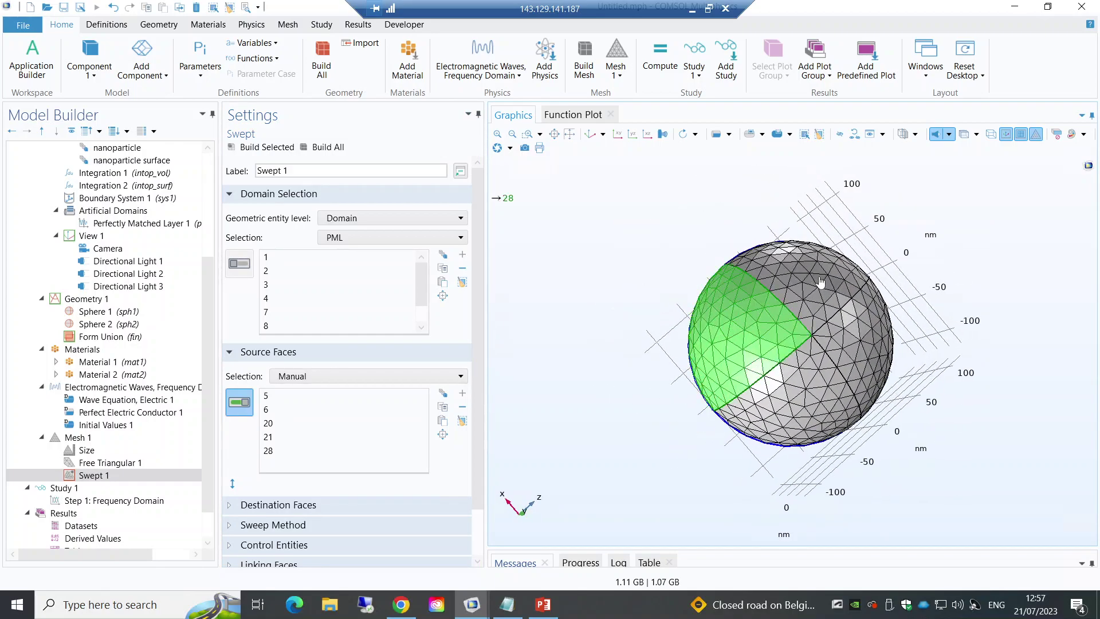
pyautogui.click(848, 321)
pyautogui.click(821, 342)
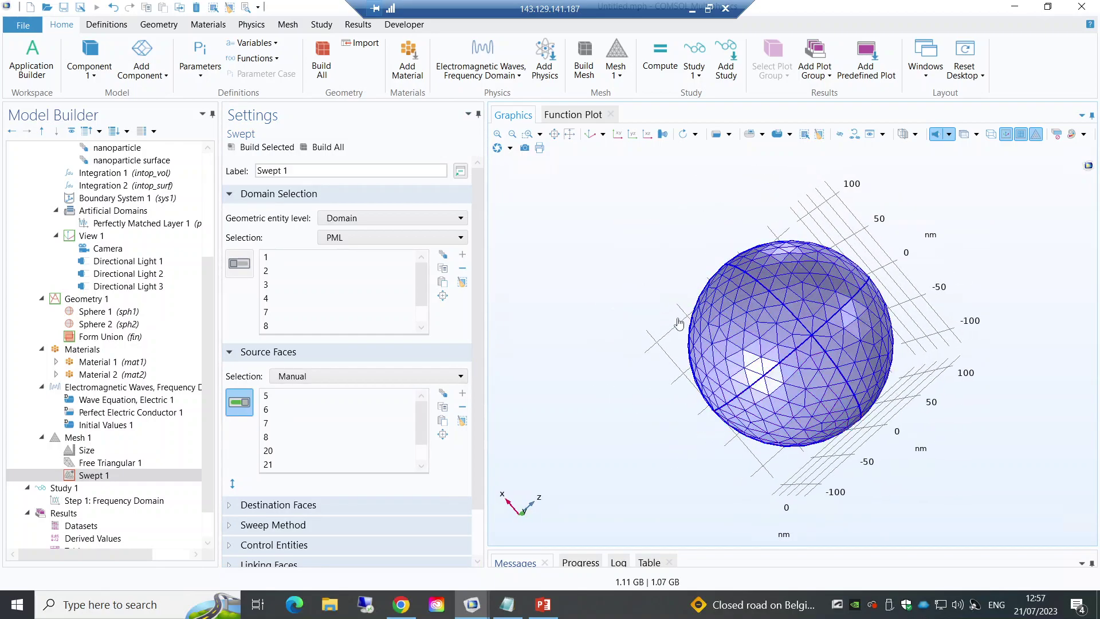
pyautogui.click(590, 134)
# Step: Hide all eight outer sphere faces to expose the inner boundary of the PML shell
pyautogui.click(241, 504)
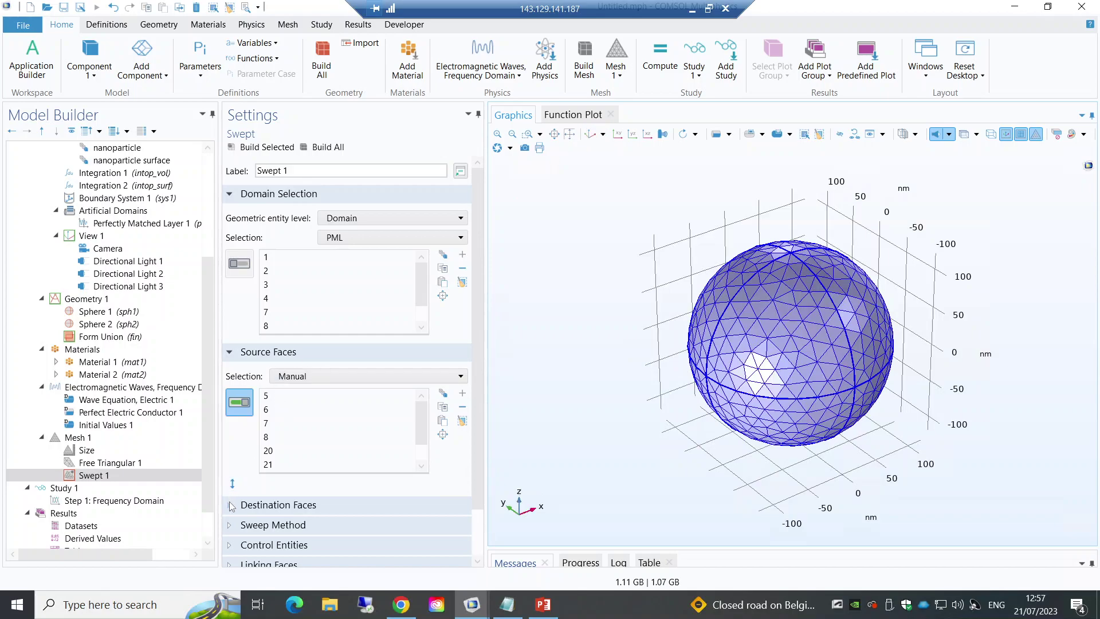
pyautogui.click(839, 134)
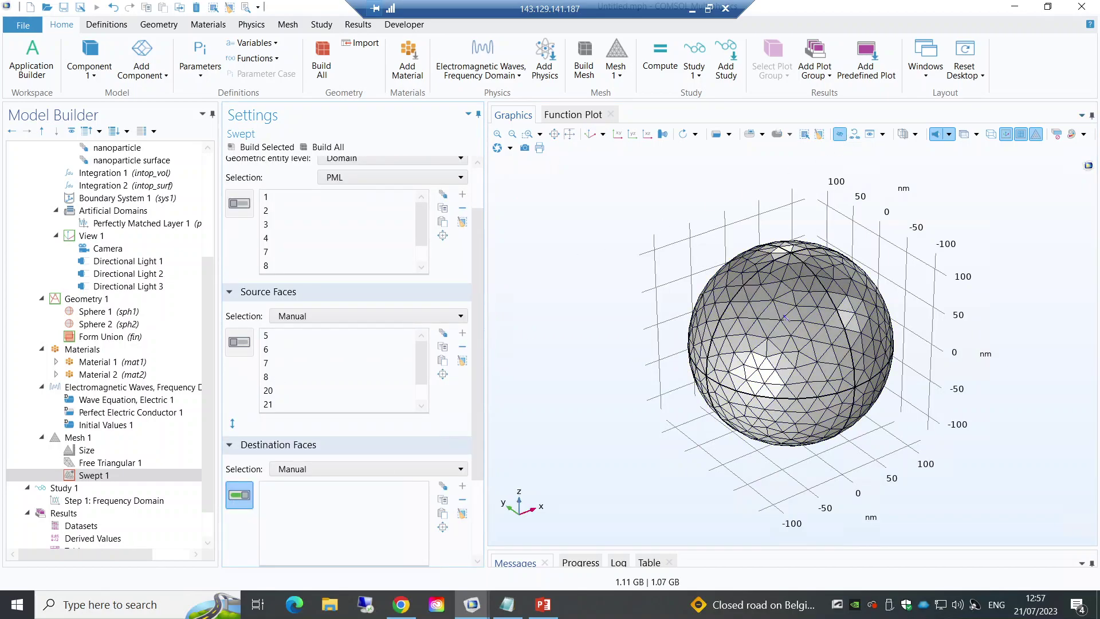
pyautogui.click(66, 437)
pyautogui.click(840, 134)
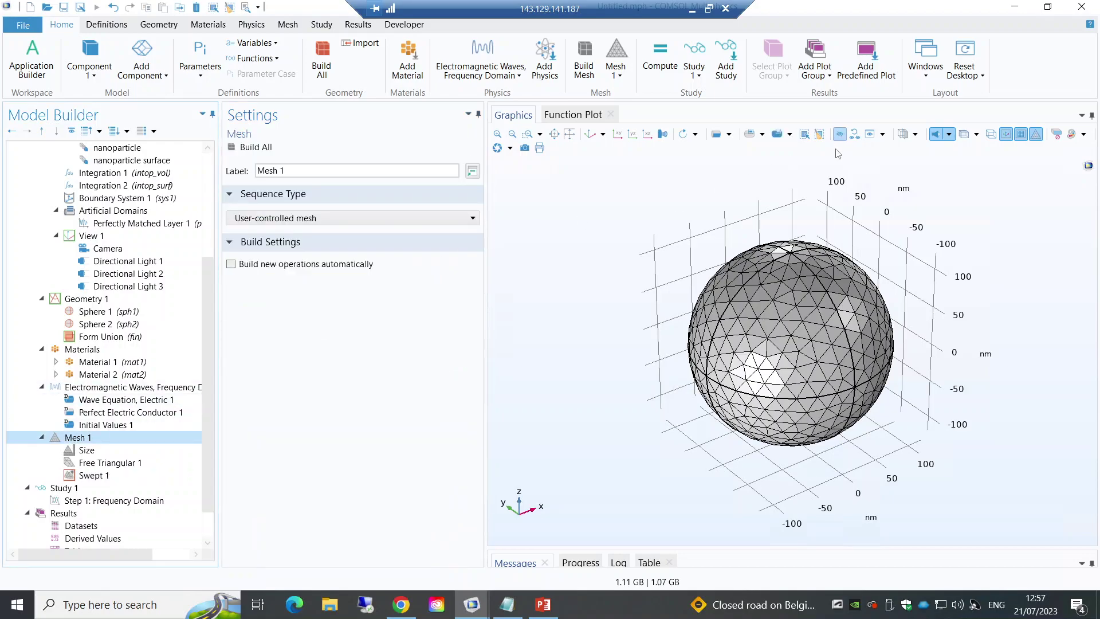
pyautogui.click(768, 287)
pyautogui.click(785, 332)
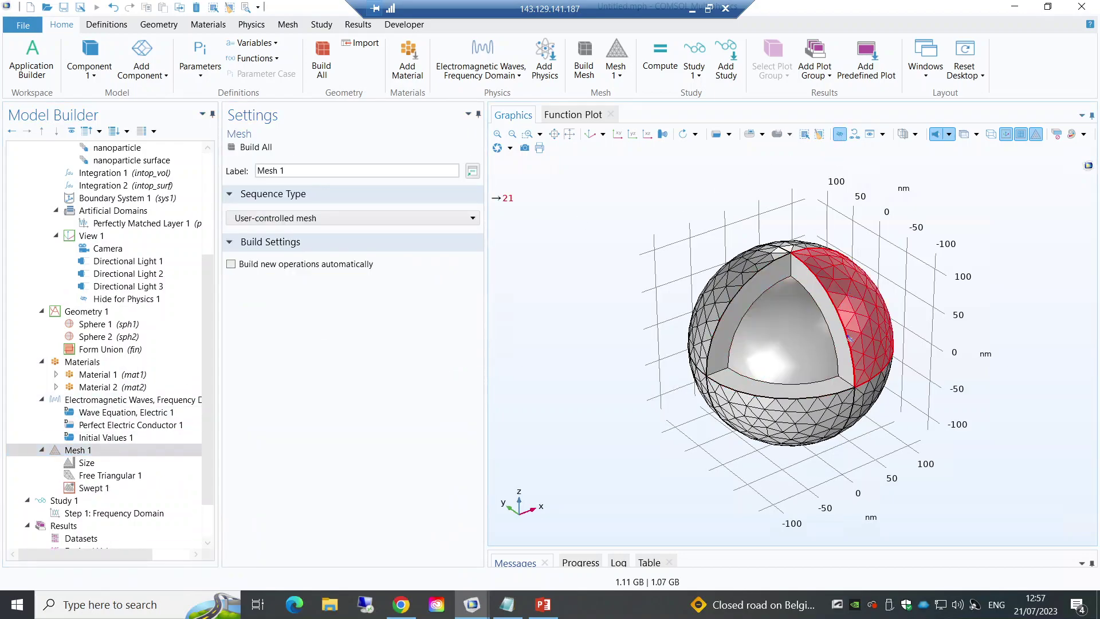
pyautogui.click(860, 321)
pyautogui.click(837, 429)
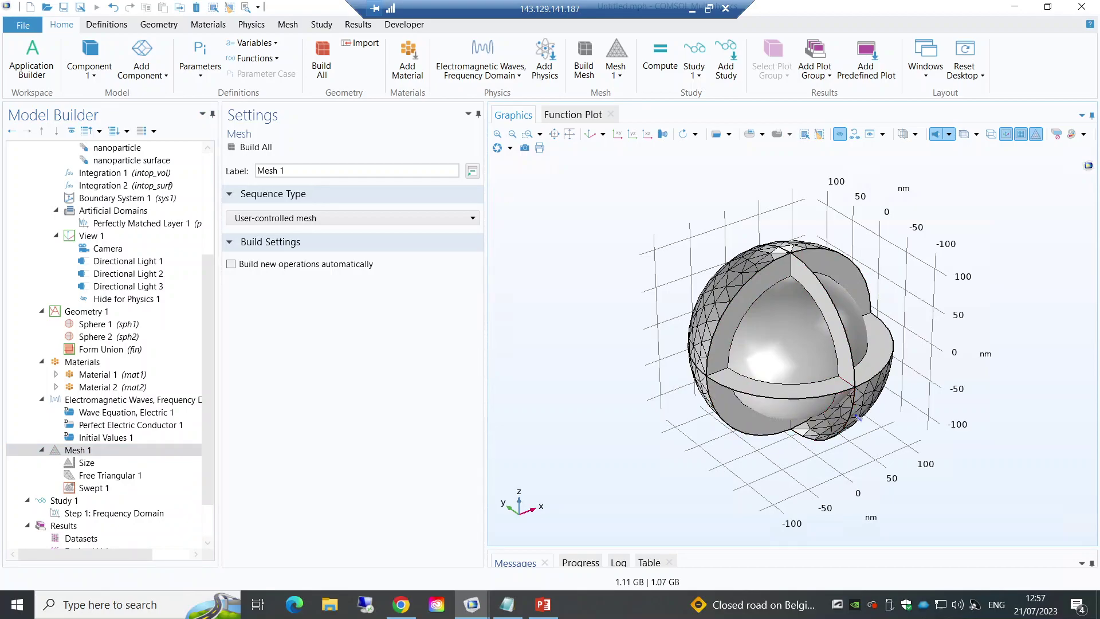
pyautogui.click(845, 415)
pyautogui.moveTo(723, 325); pyautogui.dragTo(756, 312)
pyautogui.click(756, 312)
pyautogui.click(836, 281)
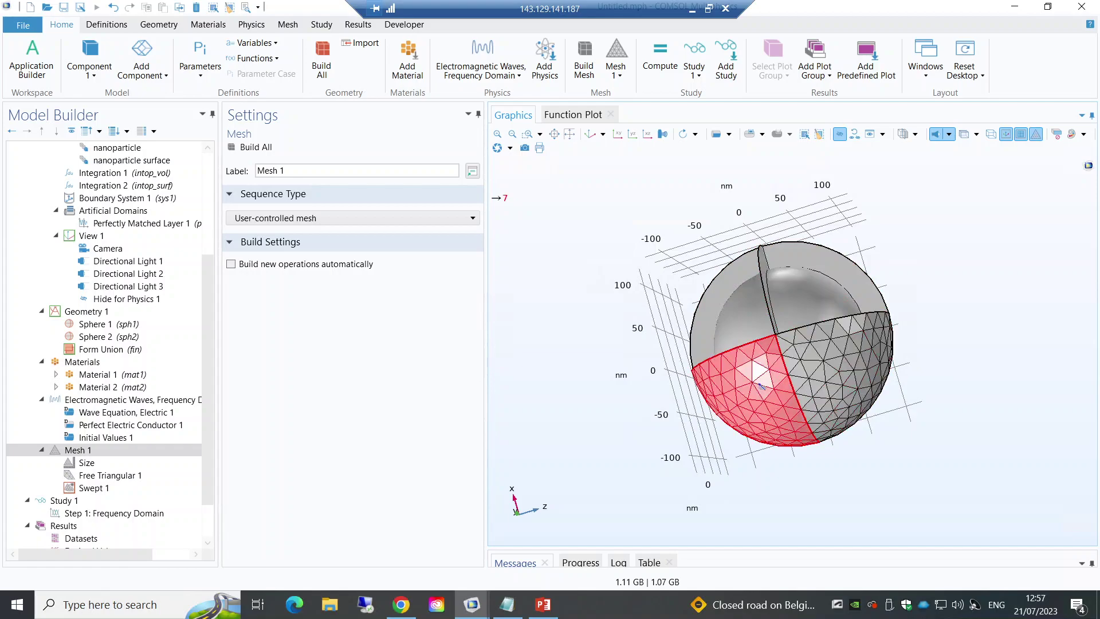
pyautogui.click(745, 395)
pyautogui.click(842, 384)
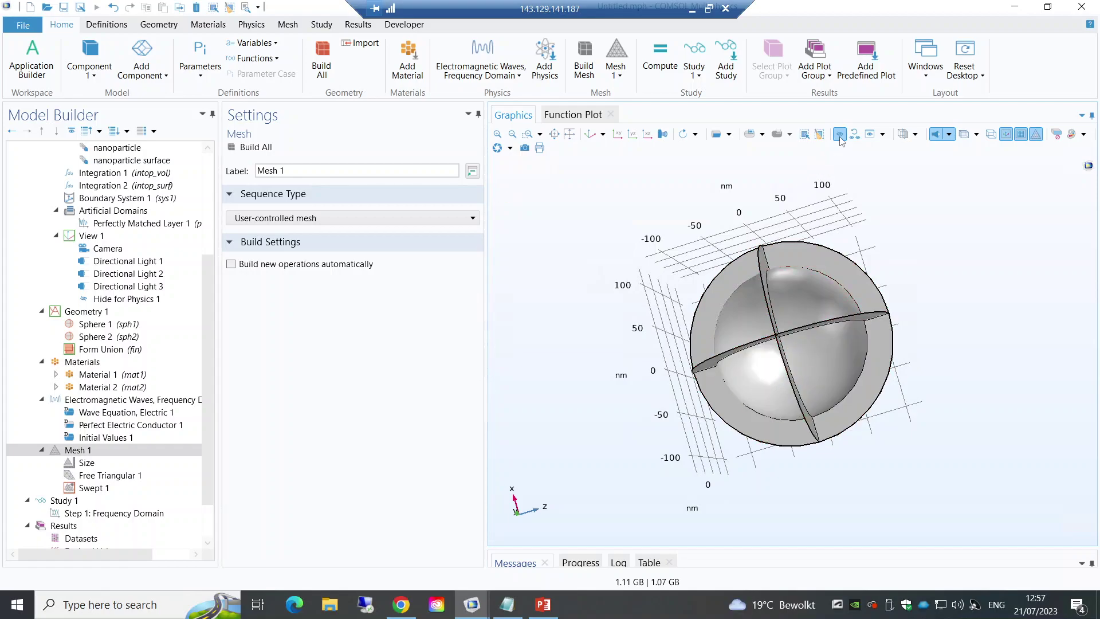
pyautogui.click(590, 134)
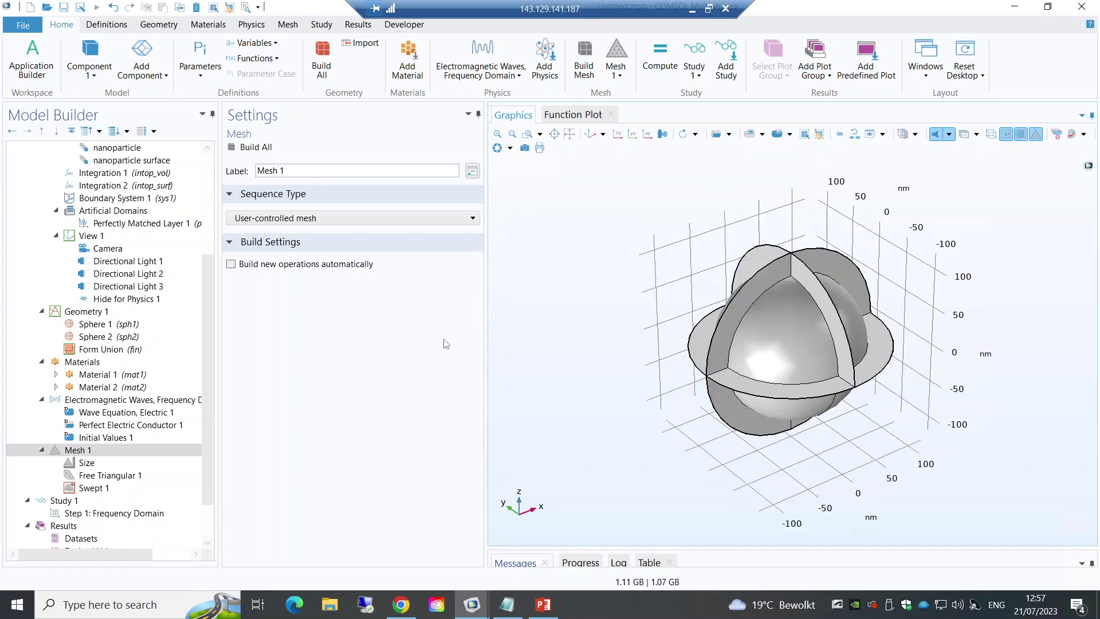
# Step: Assign the eight inner faces of the PML shell as Swept 1's destination faces
pyautogui.click(93, 488)
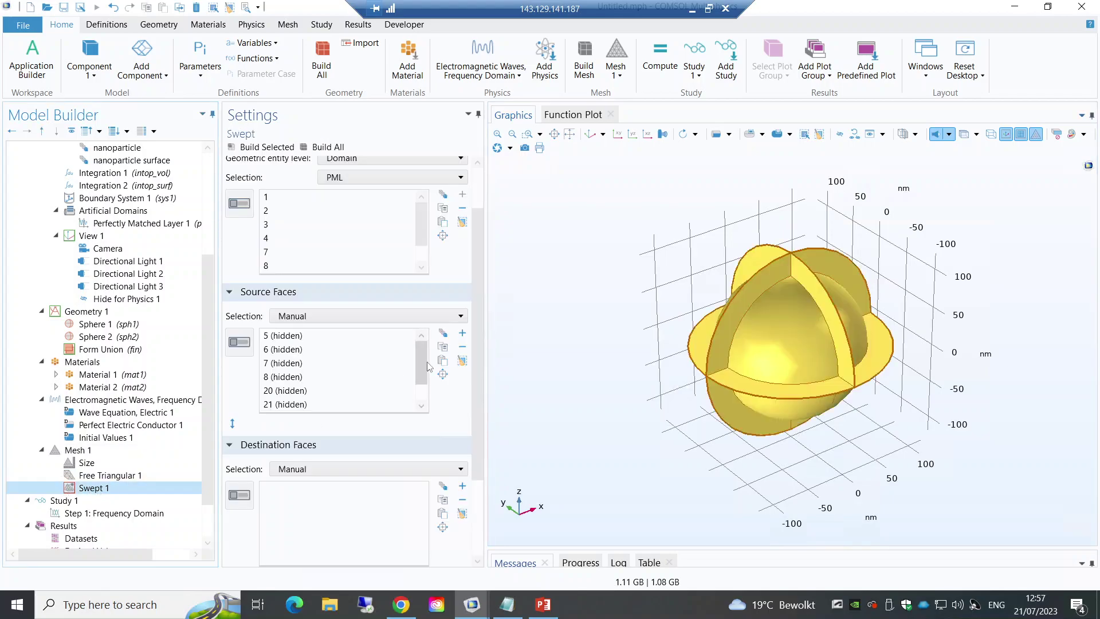
pyautogui.moveTo(584, 350); pyautogui.dragTo(590, 321)
pyautogui.click(239, 495)
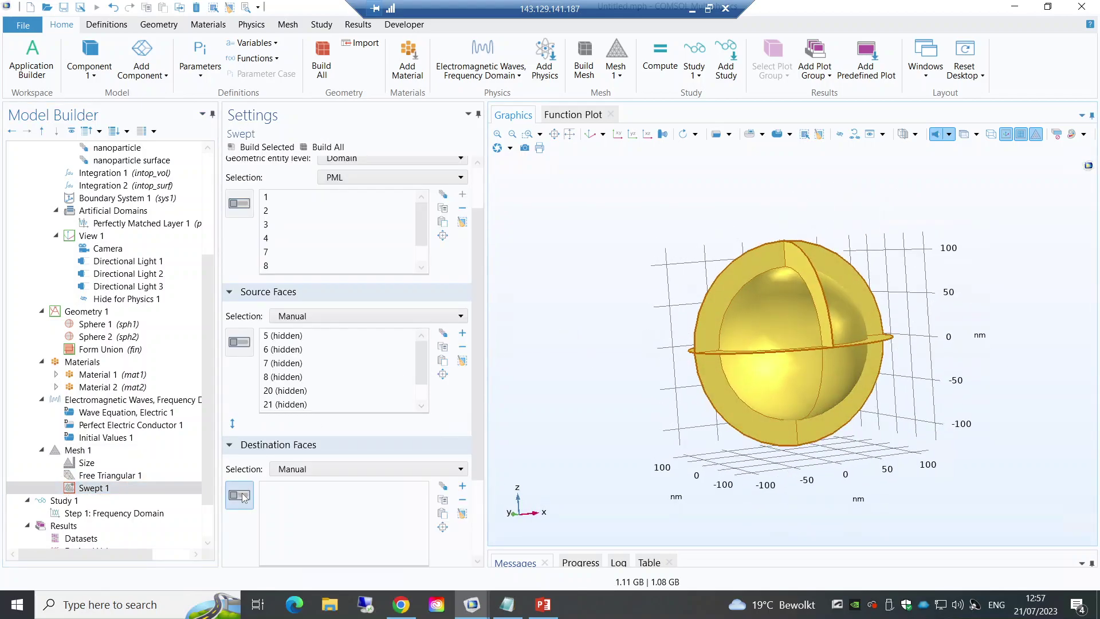
pyautogui.click(778, 374)
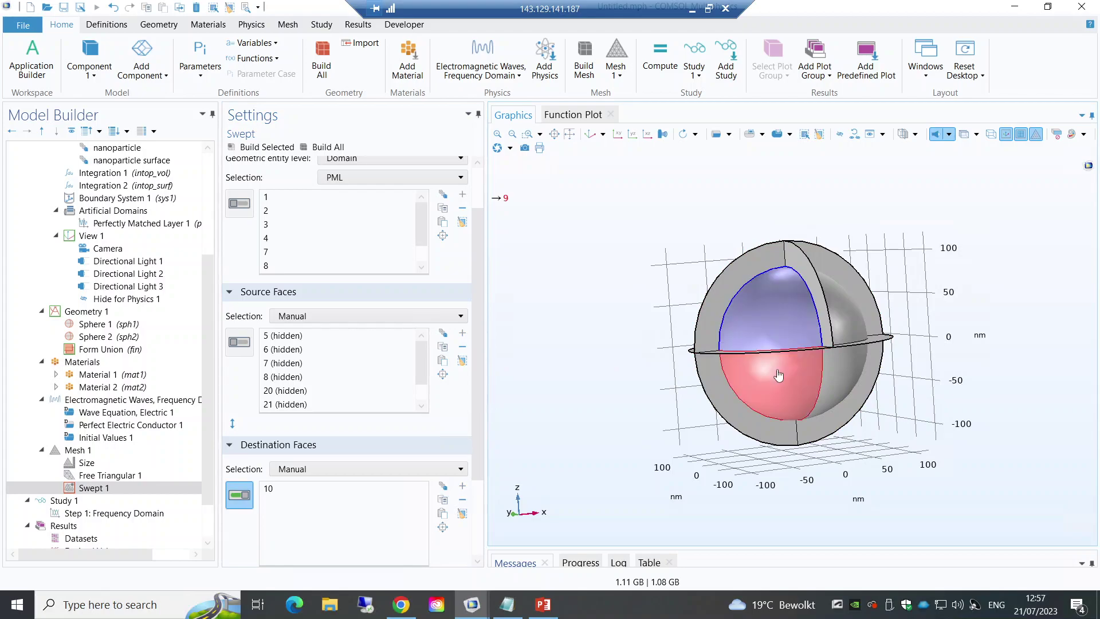
pyautogui.moveTo(950, 460); pyautogui.dragTo(850, 386)
pyautogui.click(813, 318)
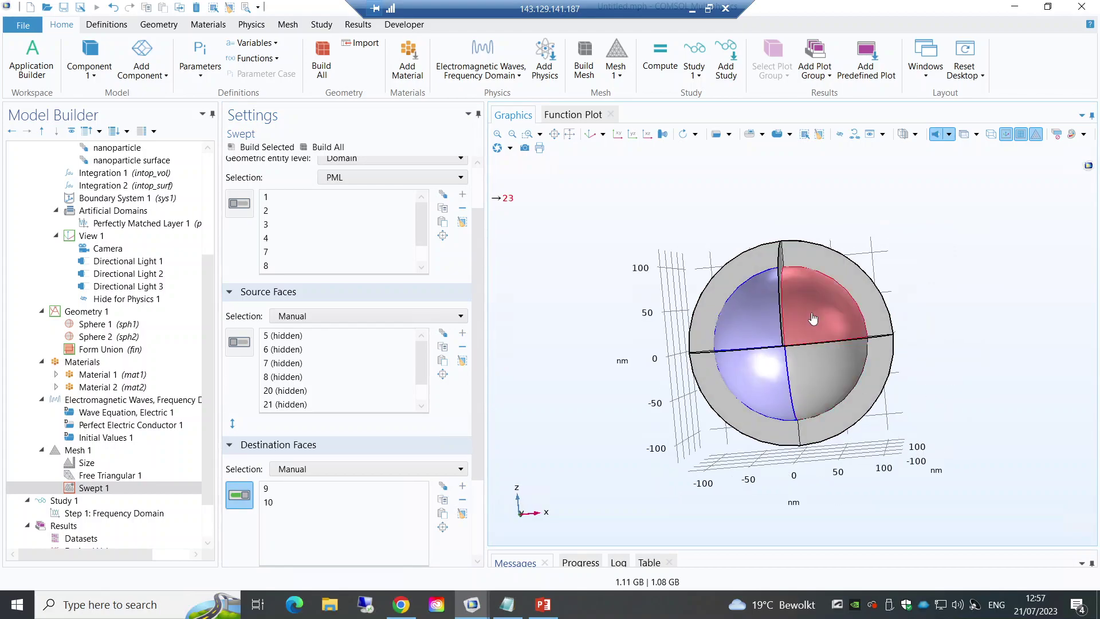
pyautogui.click(825, 367)
pyautogui.moveTo(786, 402); pyautogui.dragTo(762, 401)
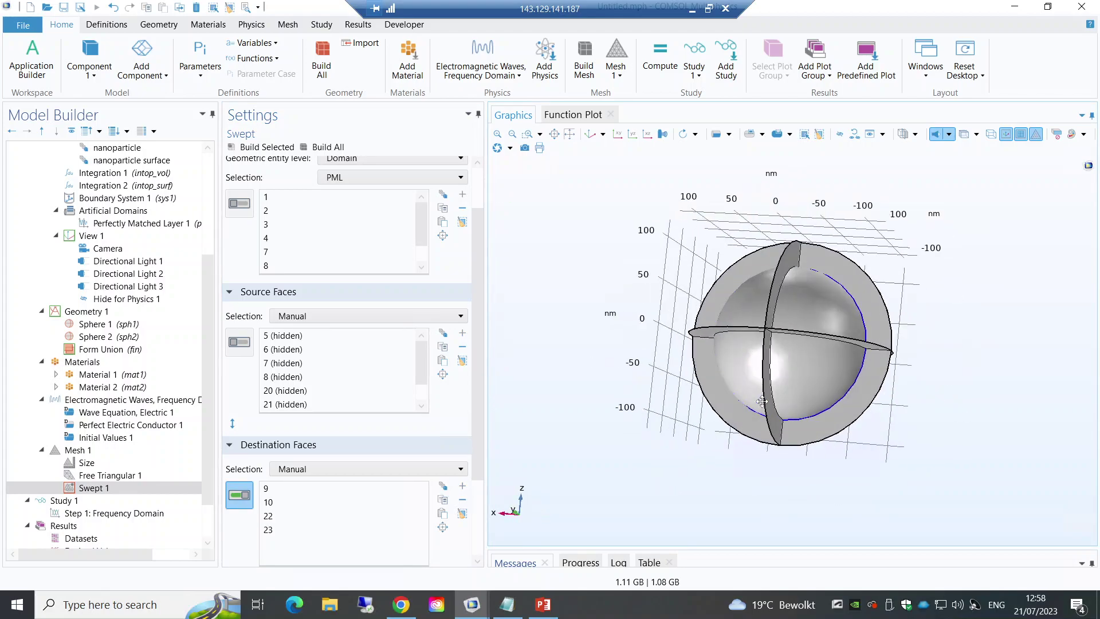
pyautogui.click(759, 292)
pyautogui.click(817, 305)
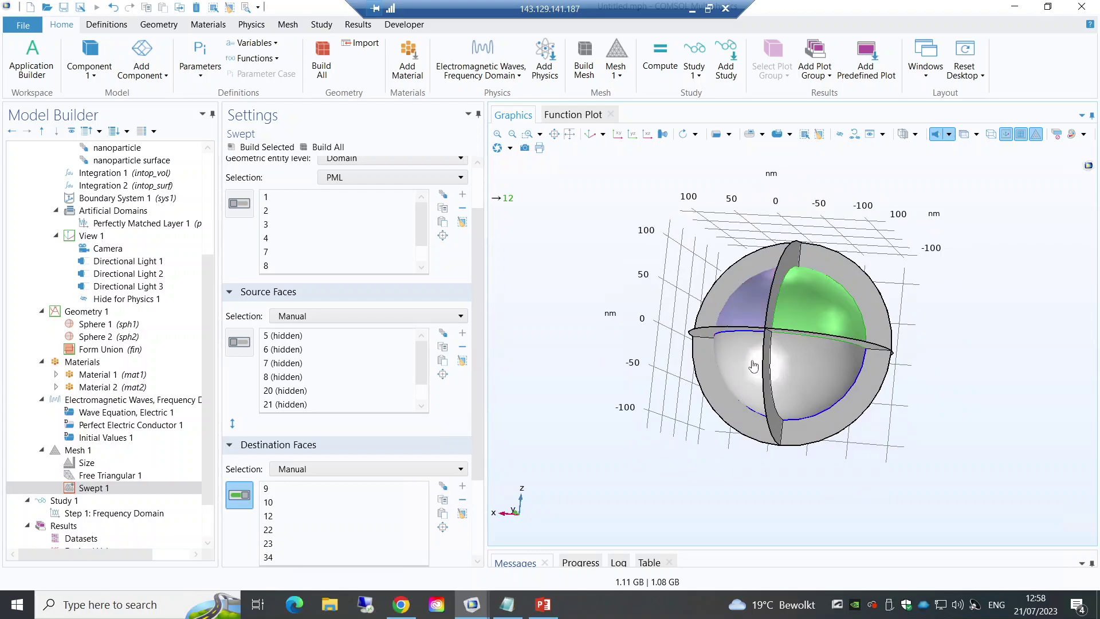
pyautogui.click(753, 366)
pyautogui.click(817, 378)
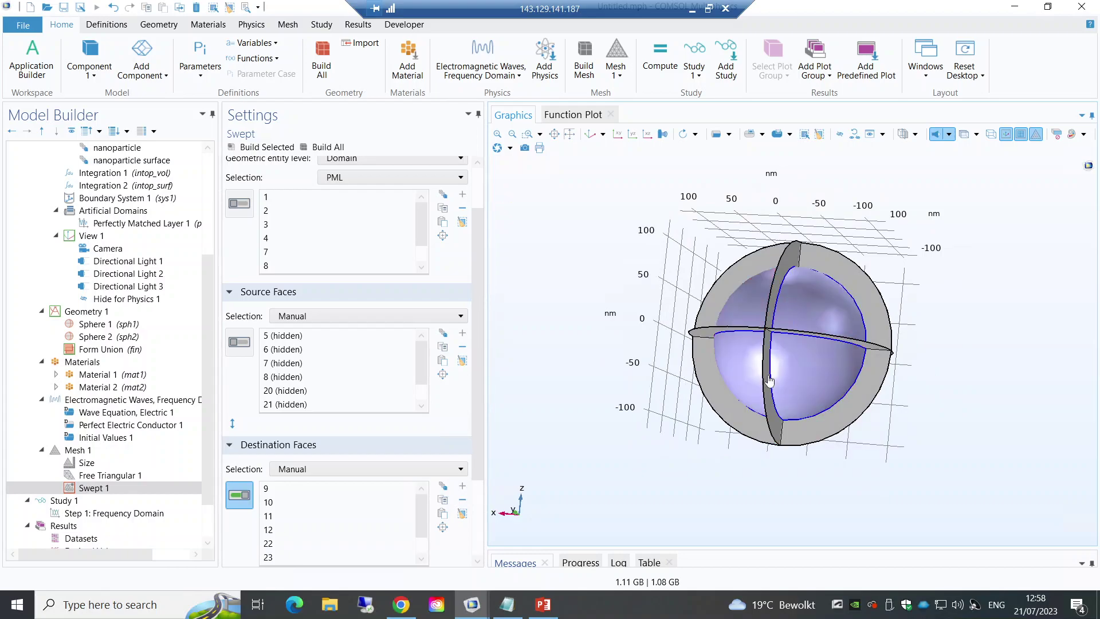
# Step: Build the swept mesh and add a Distribution with a fixed number of 5 elements to it
pyautogui.click(266, 148)
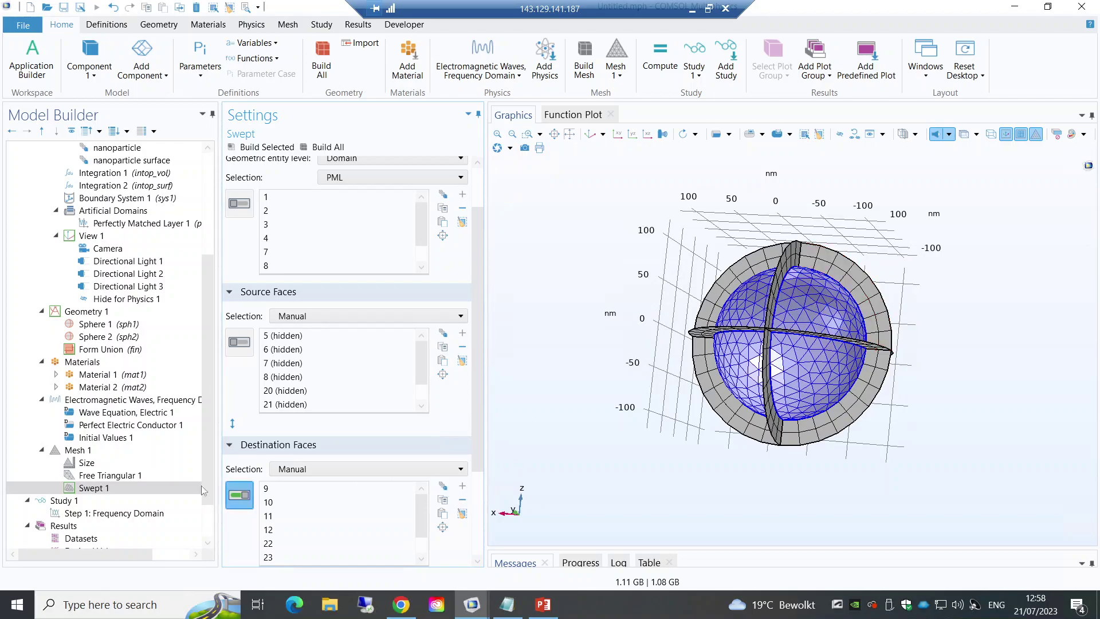
pyautogui.rightClick(98, 487)
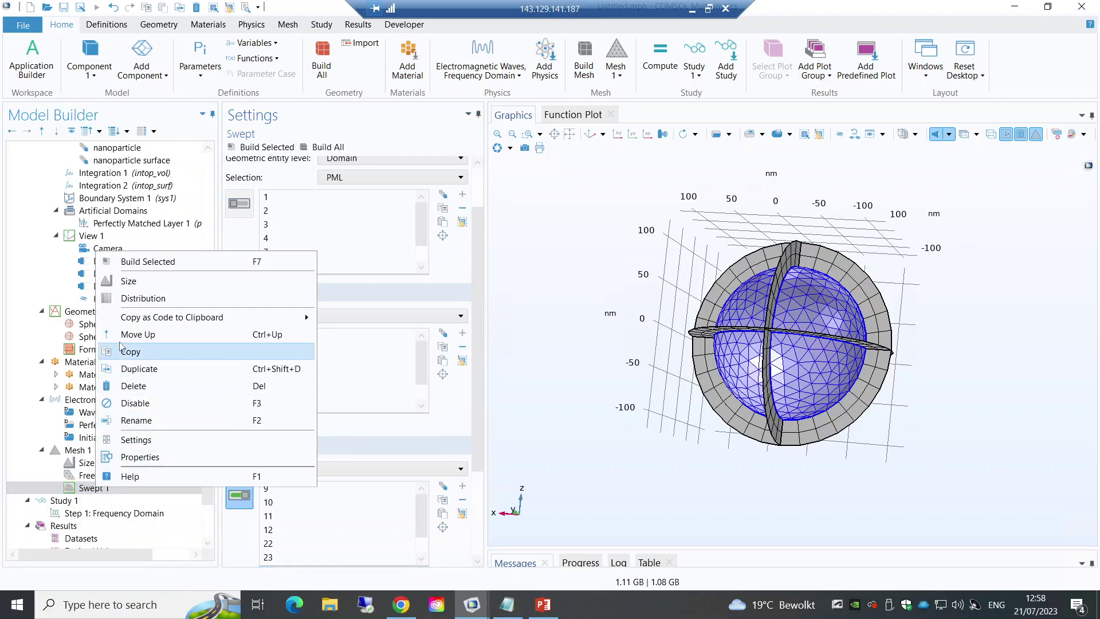
pyautogui.press('Escape')
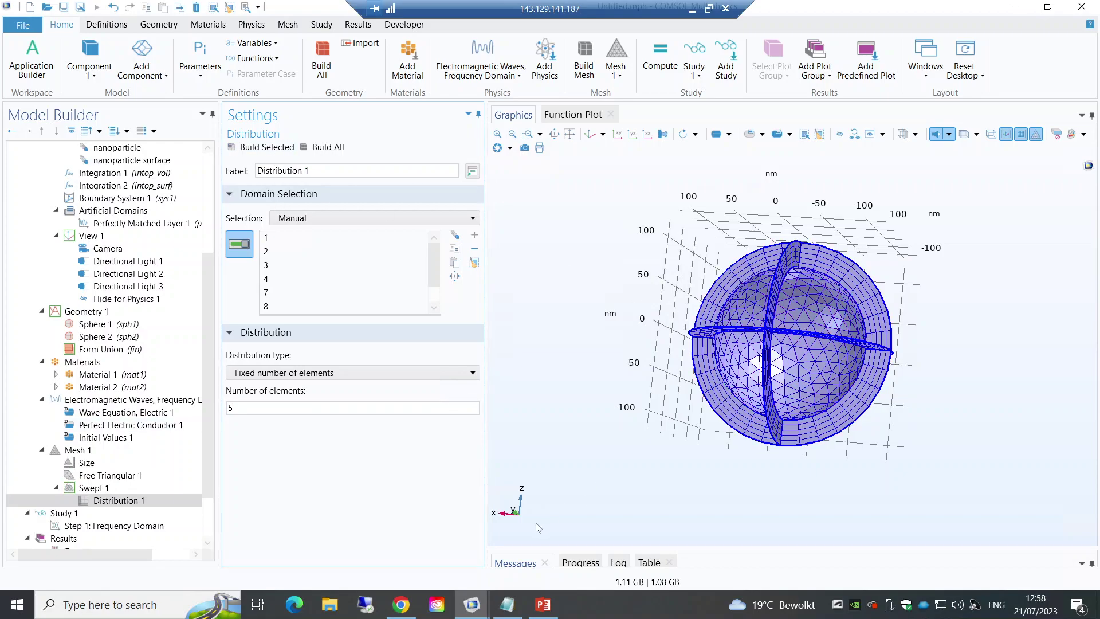
# Step: Add a Free Tetrahedral operation to Mesh 1 for the remaining domains and build it
pyautogui.click(99, 453)
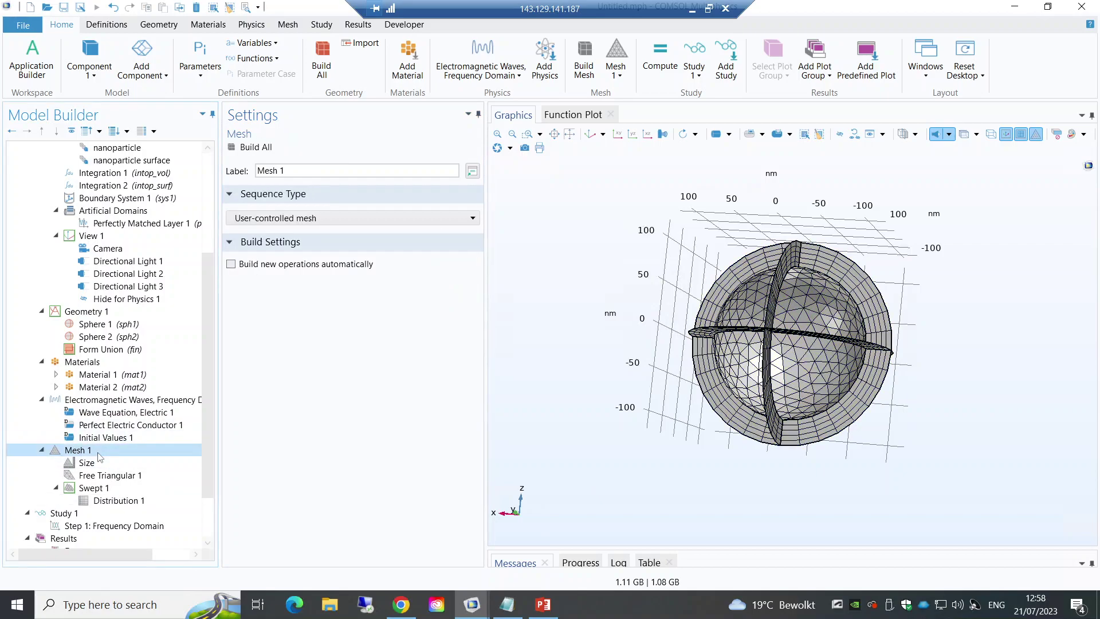
pyautogui.moveTo(208, 424); pyautogui.dragTo(202, 487)
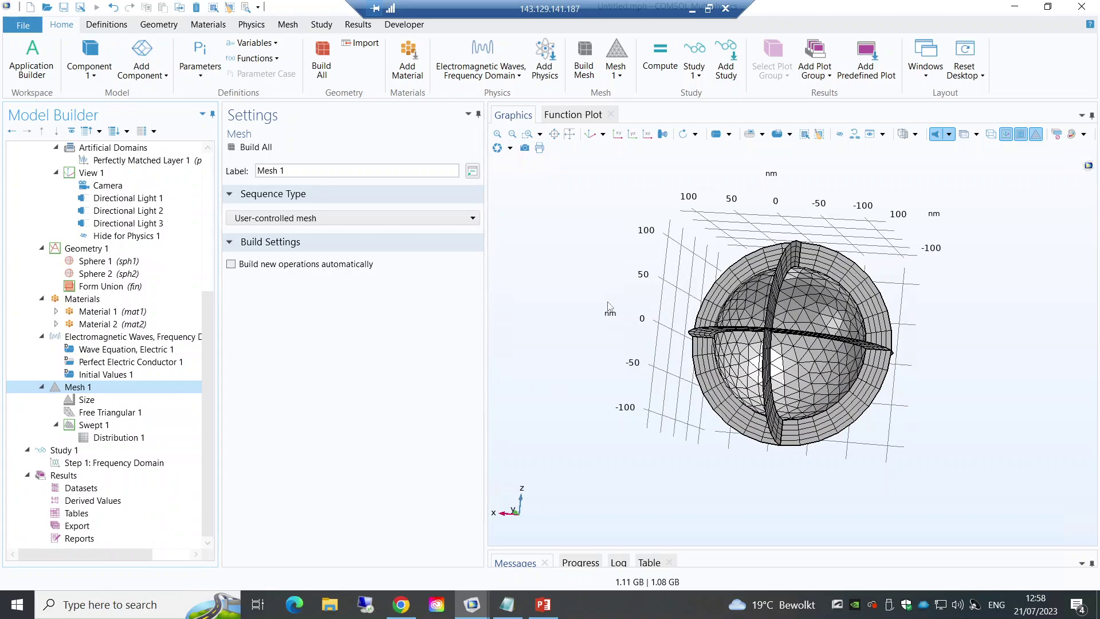
pyautogui.moveTo(616, 311); pyautogui.dragTo(620, 322)
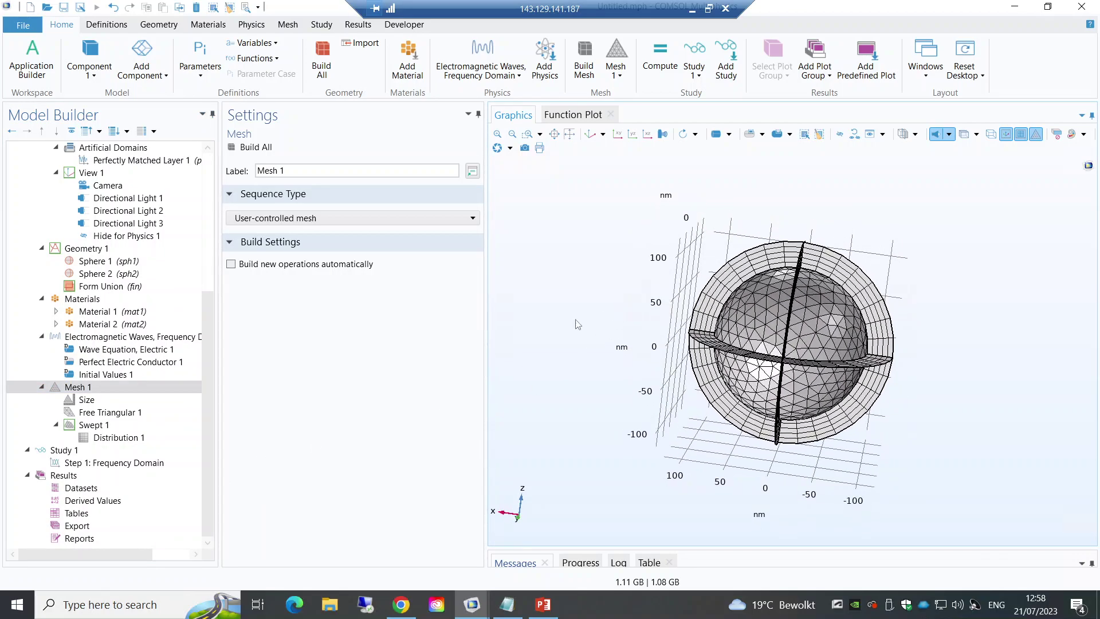
pyautogui.rightClick(77, 393)
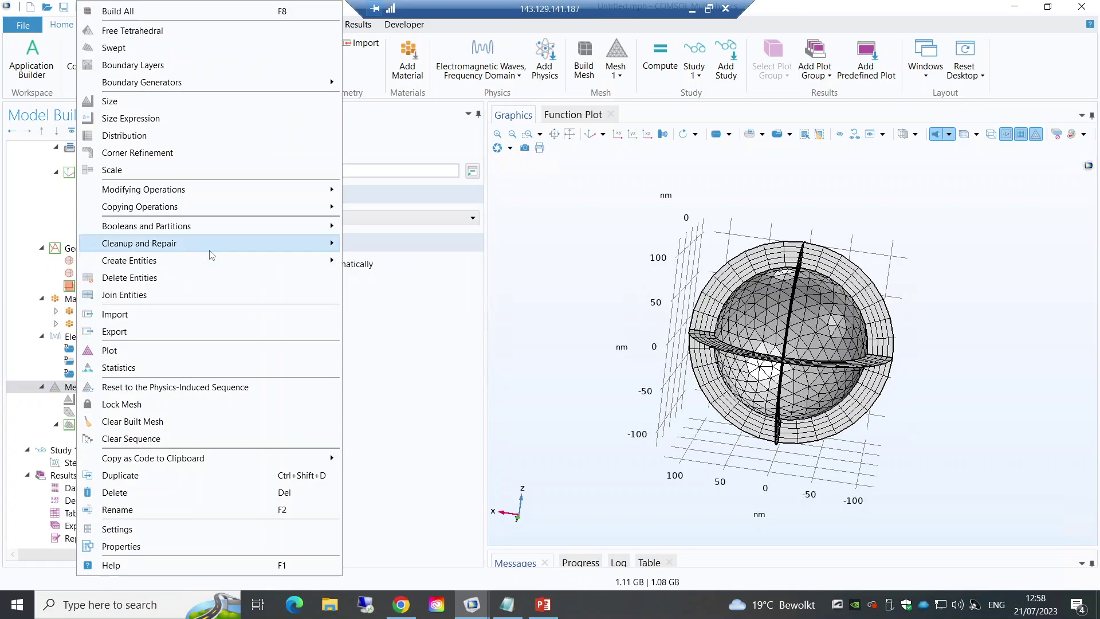
pyautogui.moveTo(209, 234)
pyautogui.click(167, 30)
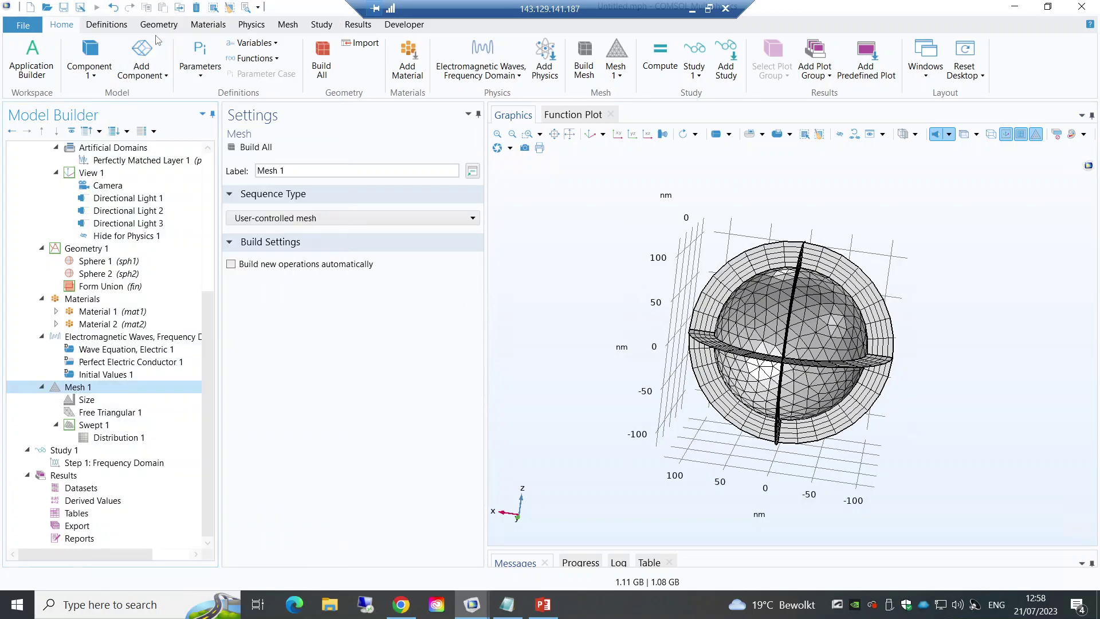
pyautogui.click(262, 148)
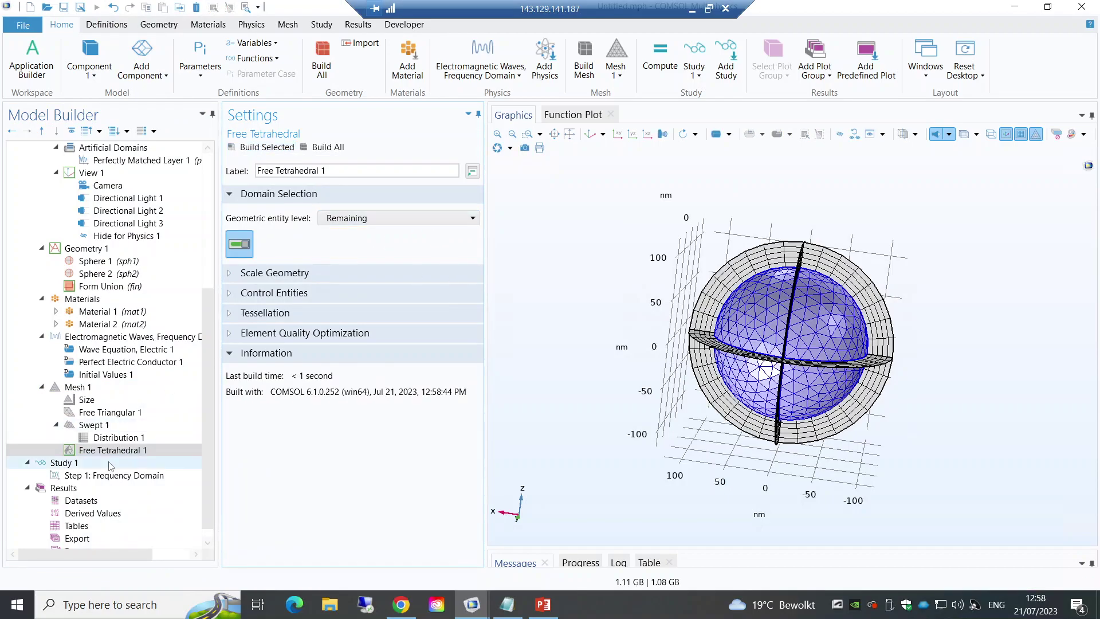
# Step: Hide the geometry in front of the nanoparticle to expose the mesh inside the sphere
pyautogui.click(841, 134)
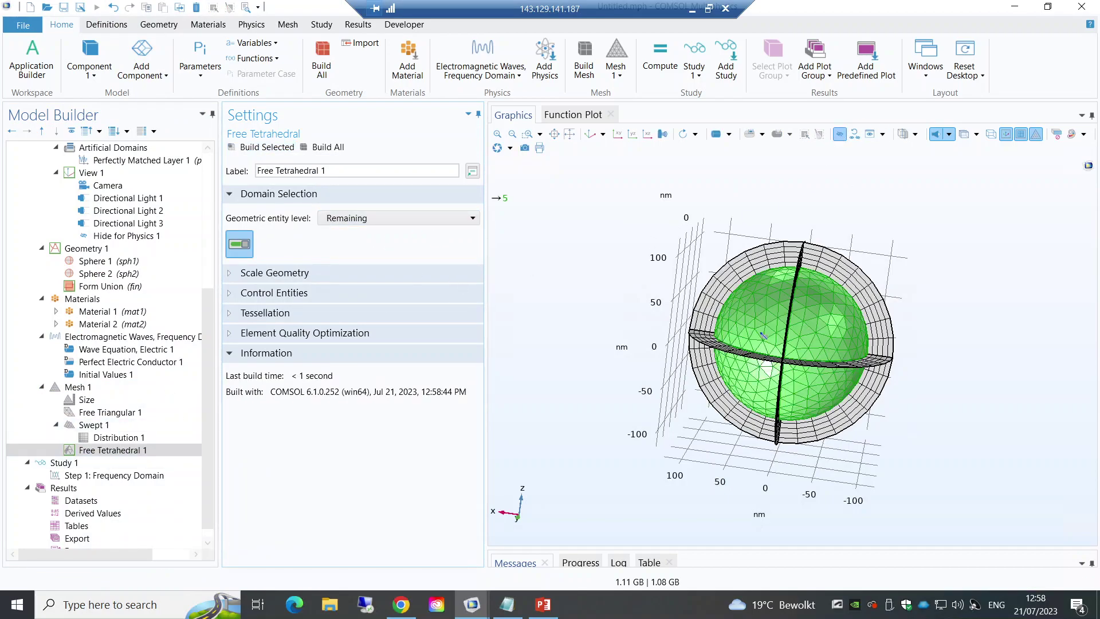
pyautogui.click(706, 307)
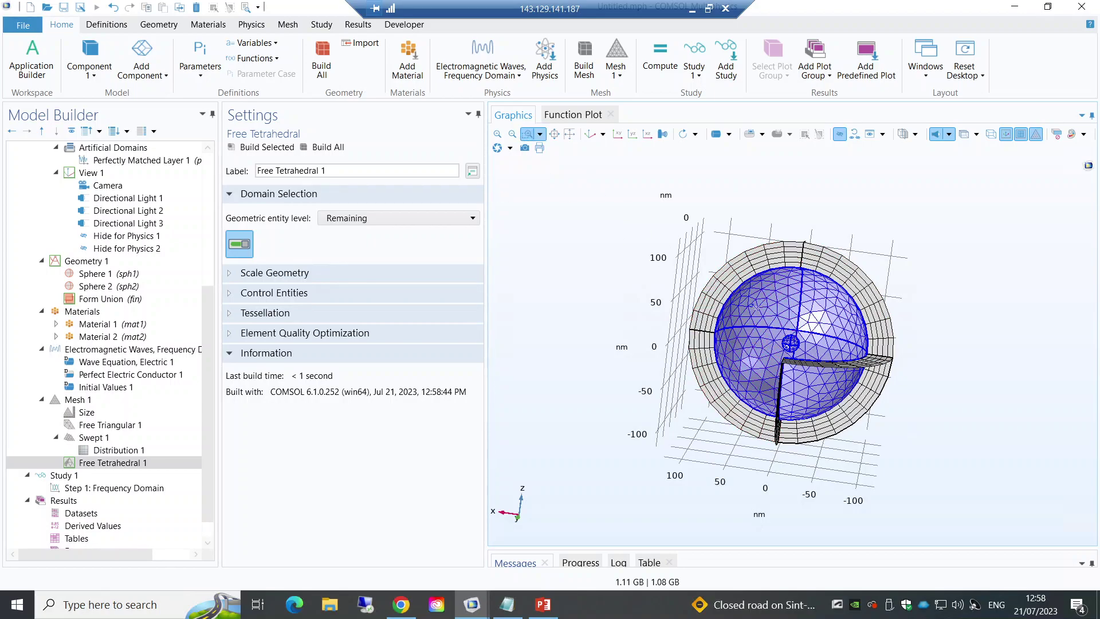
# Step: Add a Size node to Free Tetrahedral 1 with the predefined element size Finer and rebuild the whole mesh
pyautogui.moveTo(772, 313); pyautogui.dragTo(808, 364)
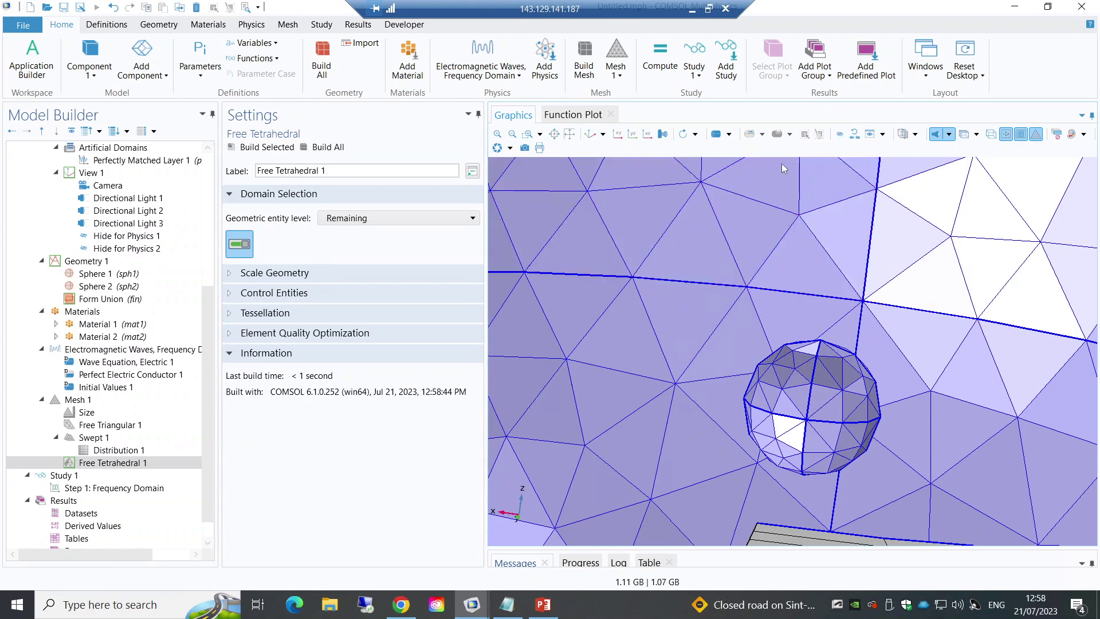
pyautogui.click(127, 462)
pyautogui.rightClick(127, 463)
pyautogui.moveTo(143, 291)
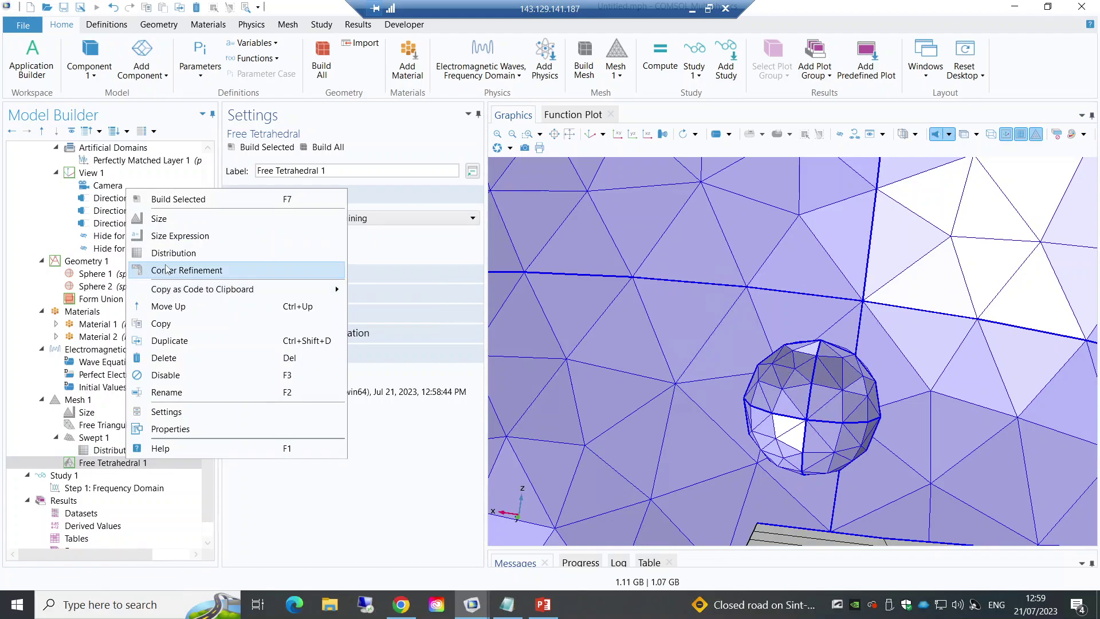
pyautogui.click(171, 221)
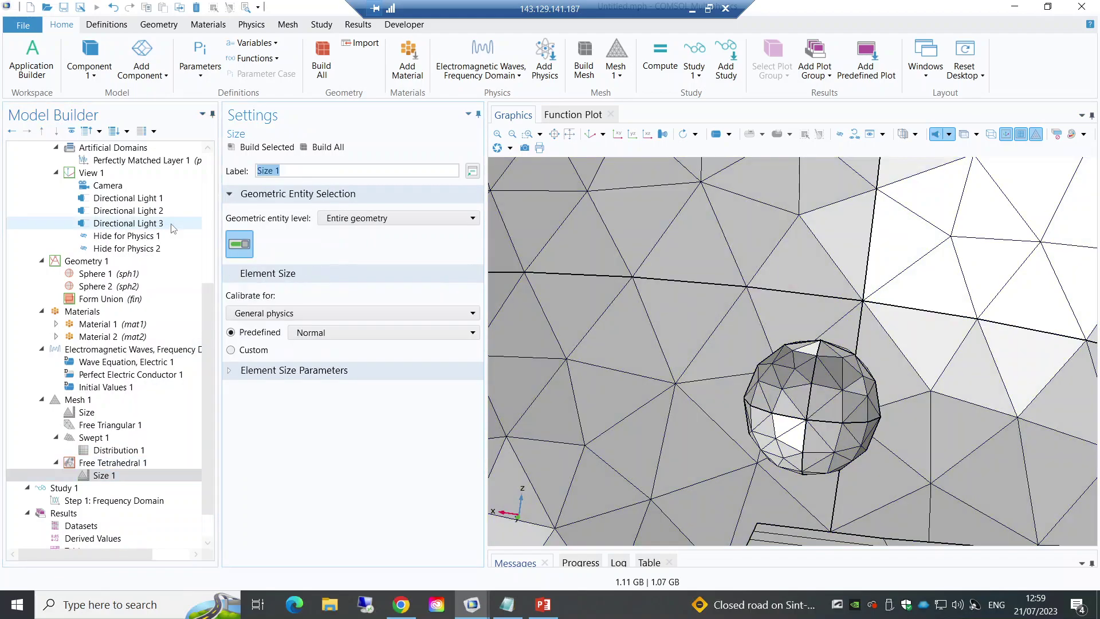
pyautogui.click(334, 332)
pyautogui.click(335, 377)
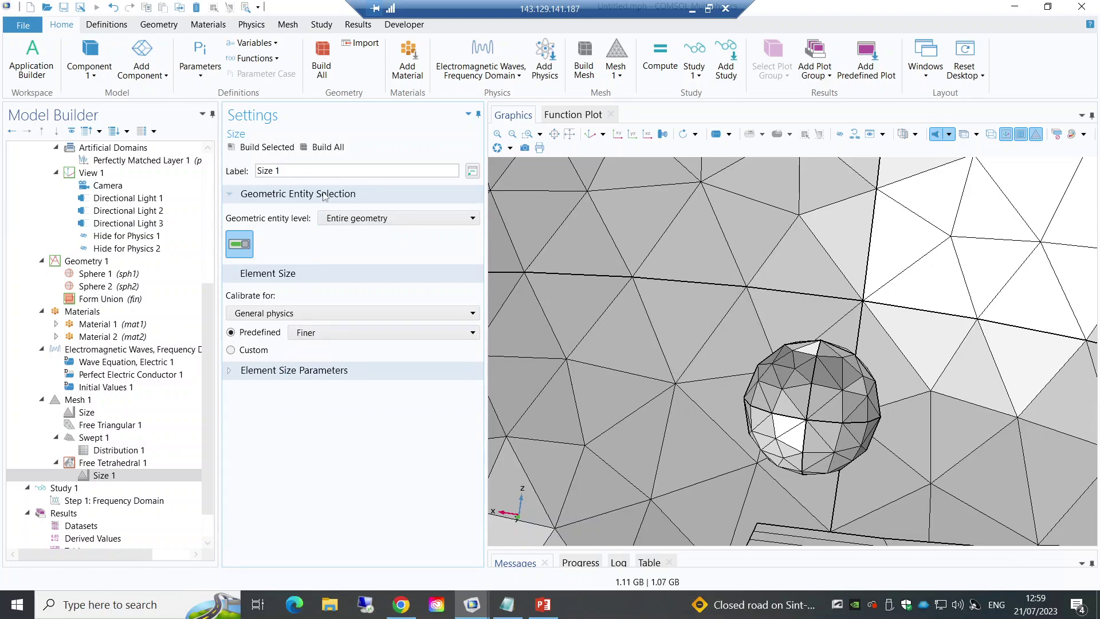
pyautogui.click(325, 148)
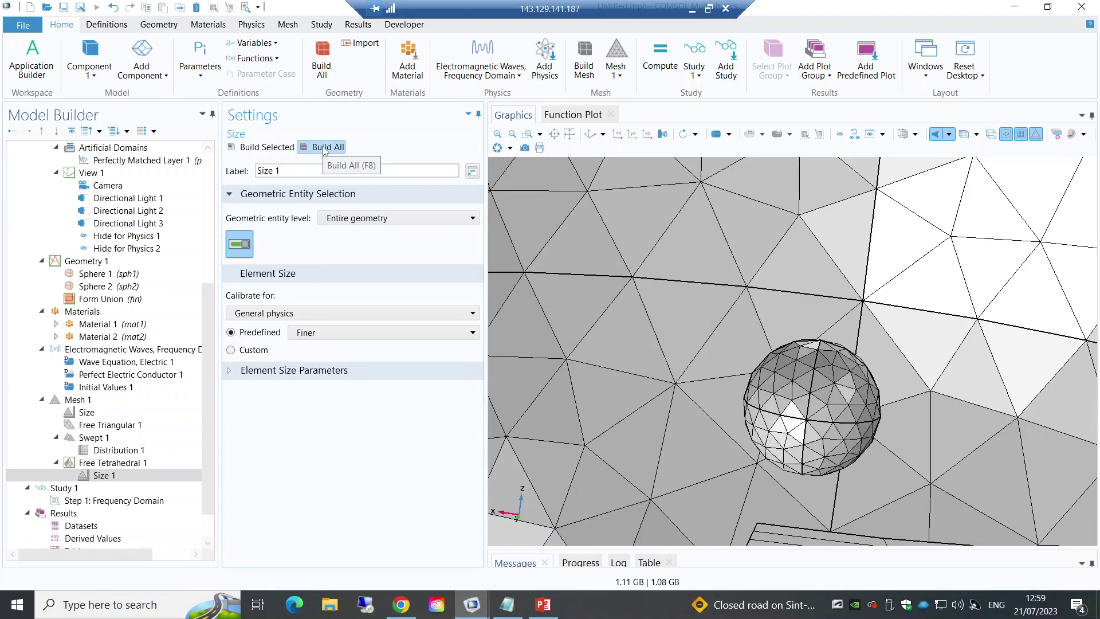
# Step: Restore the default 3D view and unhide all hidden geometry
pyautogui.click(590, 137)
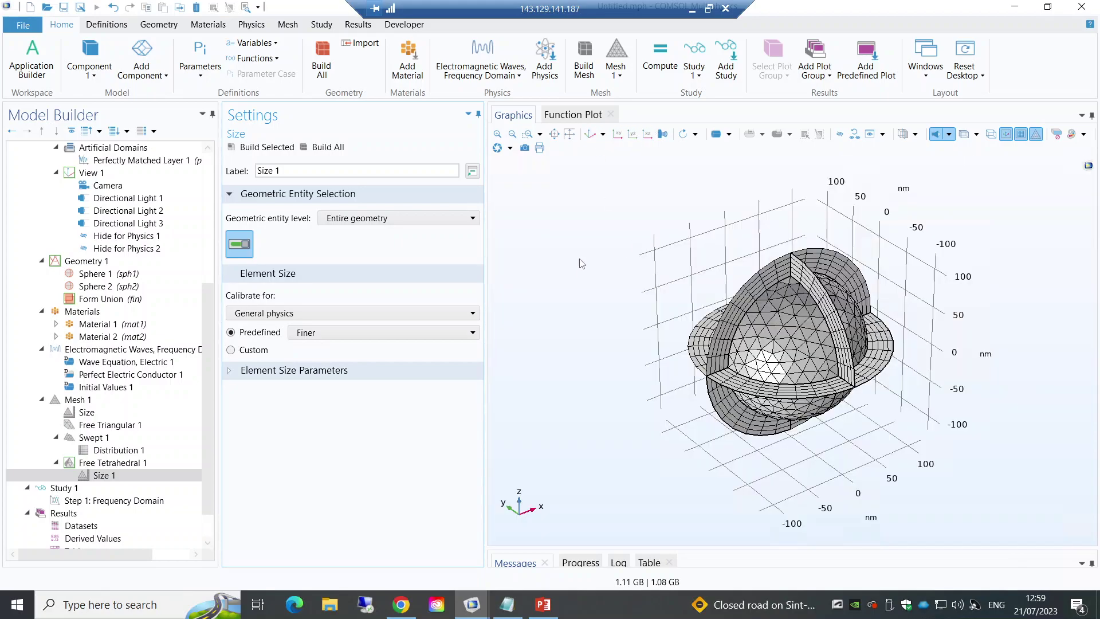
pyautogui.click(870, 135)
pyautogui.click(578, 350)
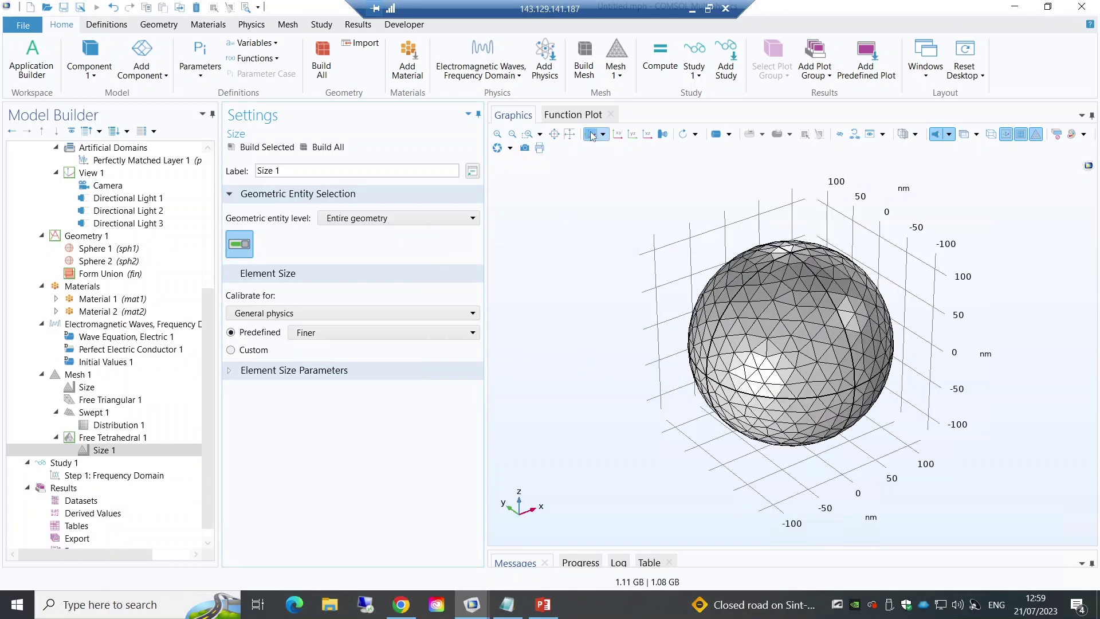
pyautogui.scroll(-1, 210, 343)
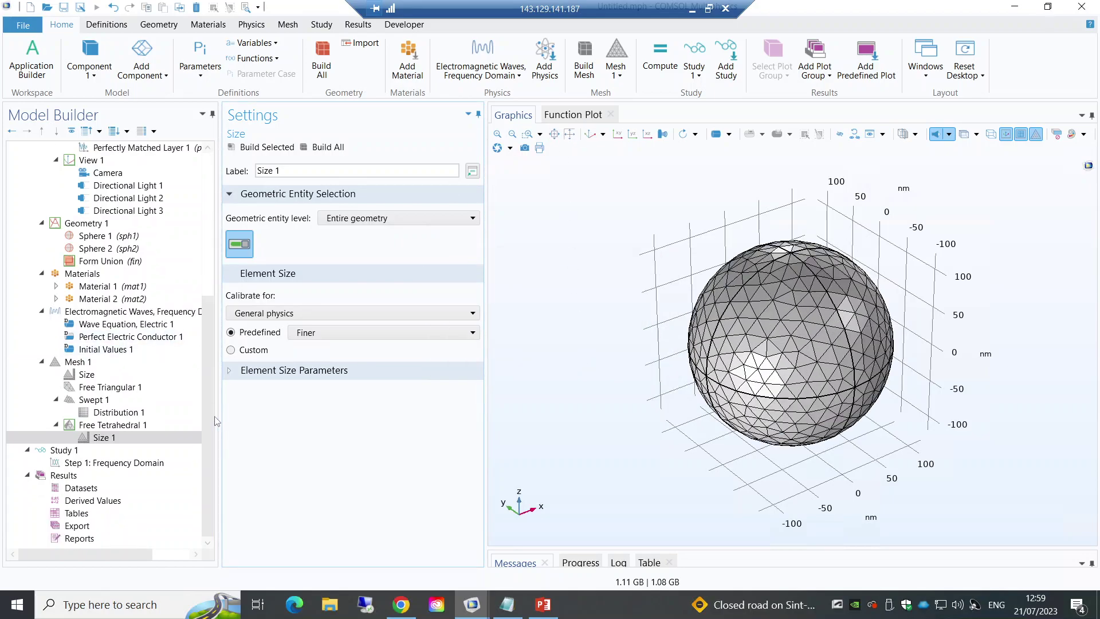
# Step: Open Study 1's Frequency Domain step and check the Notepad expressions for a frequency formula
pyautogui.click(114, 452)
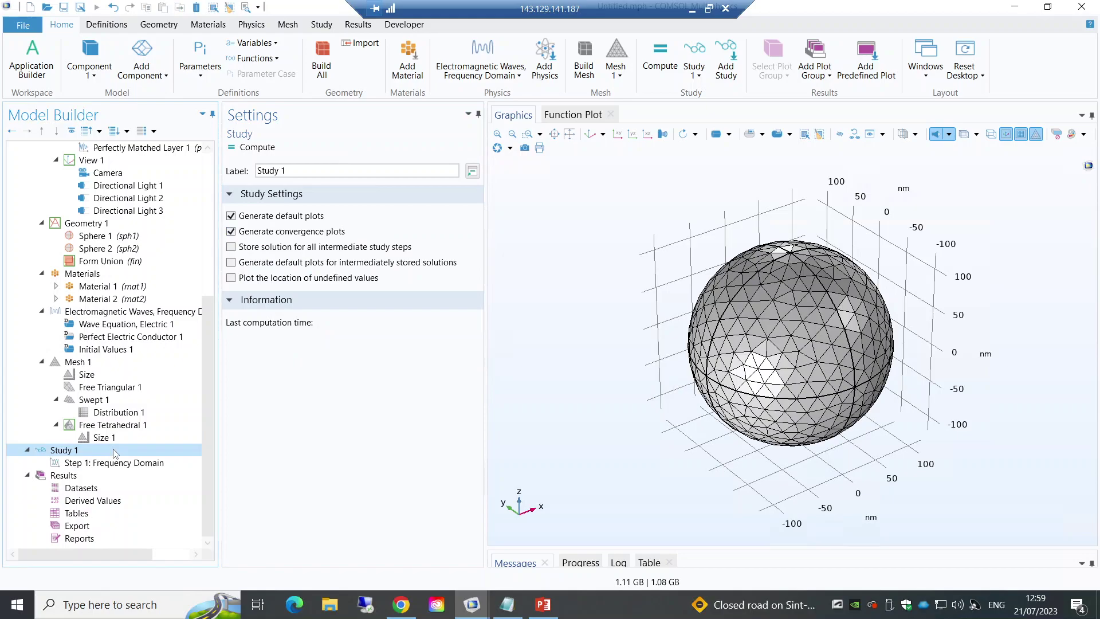
pyautogui.click(116, 463)
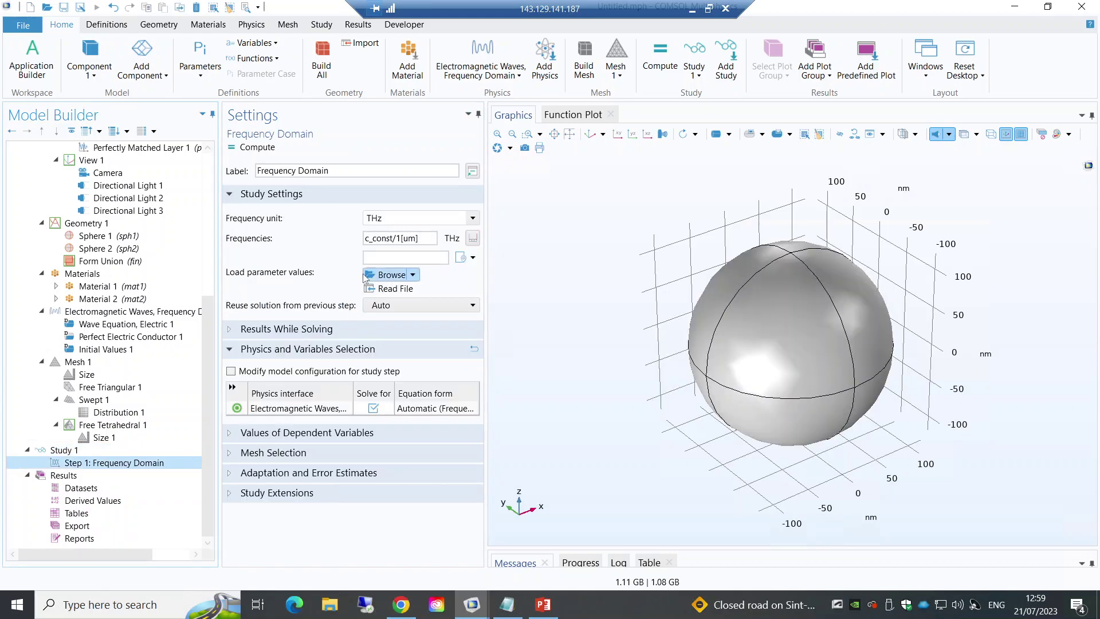
pyautogui.click(394, 238)
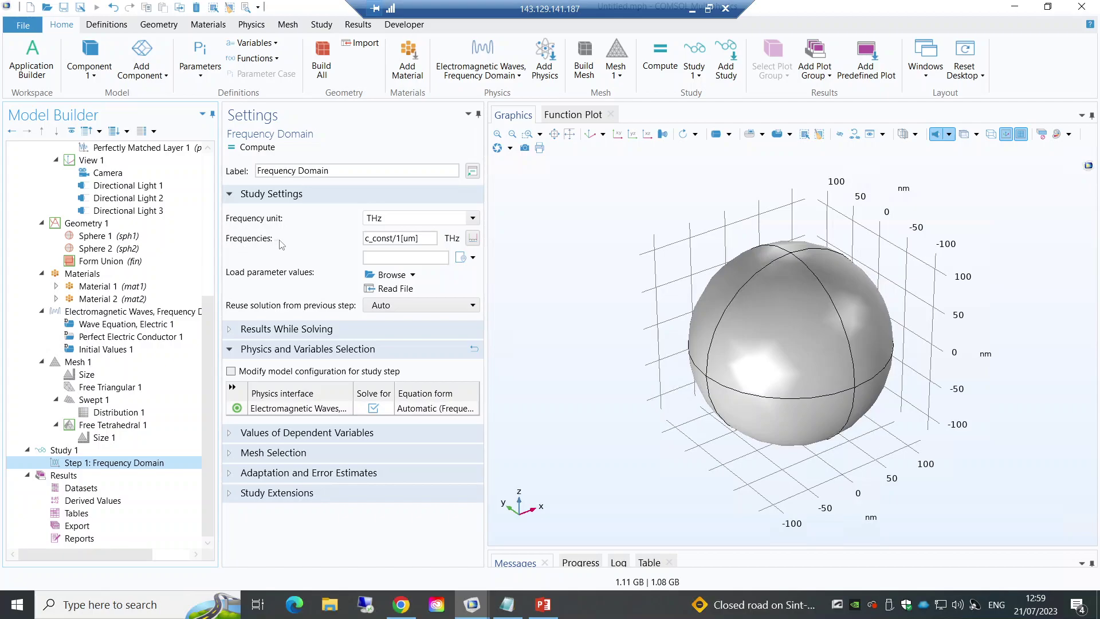
pyautogui.click(508, 611)
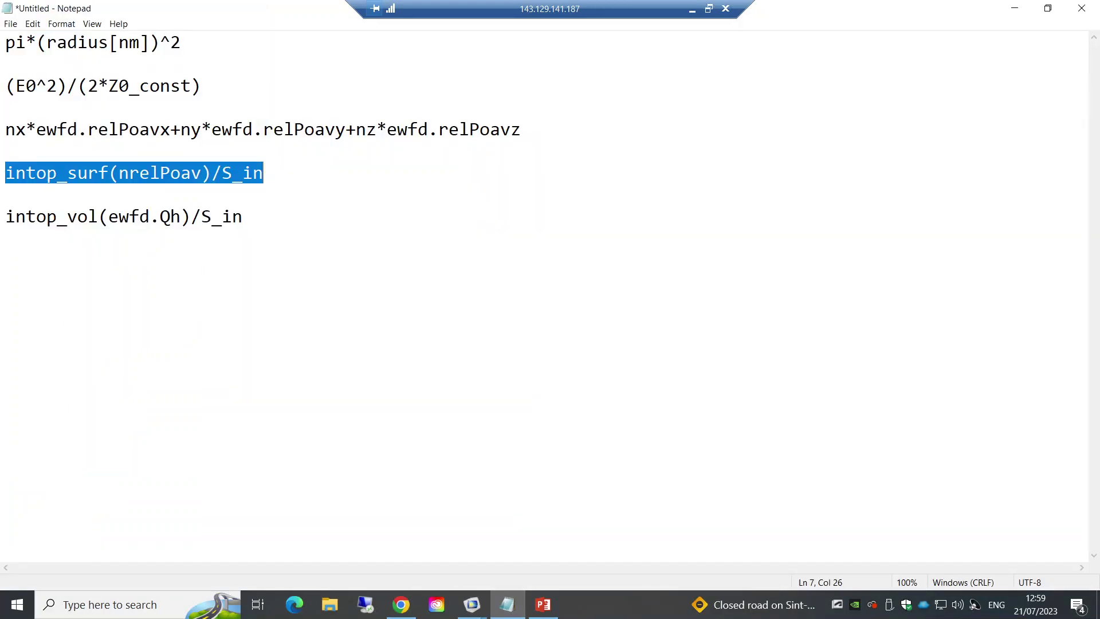
pyautogui.click(507, 606)
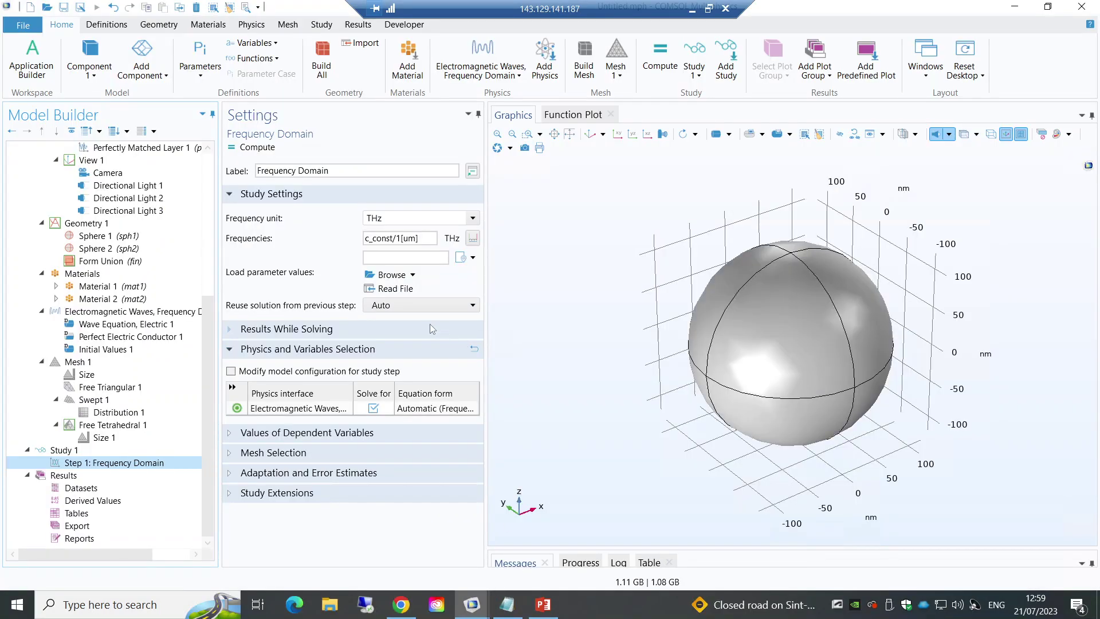
pyautogui.click(377, 237)
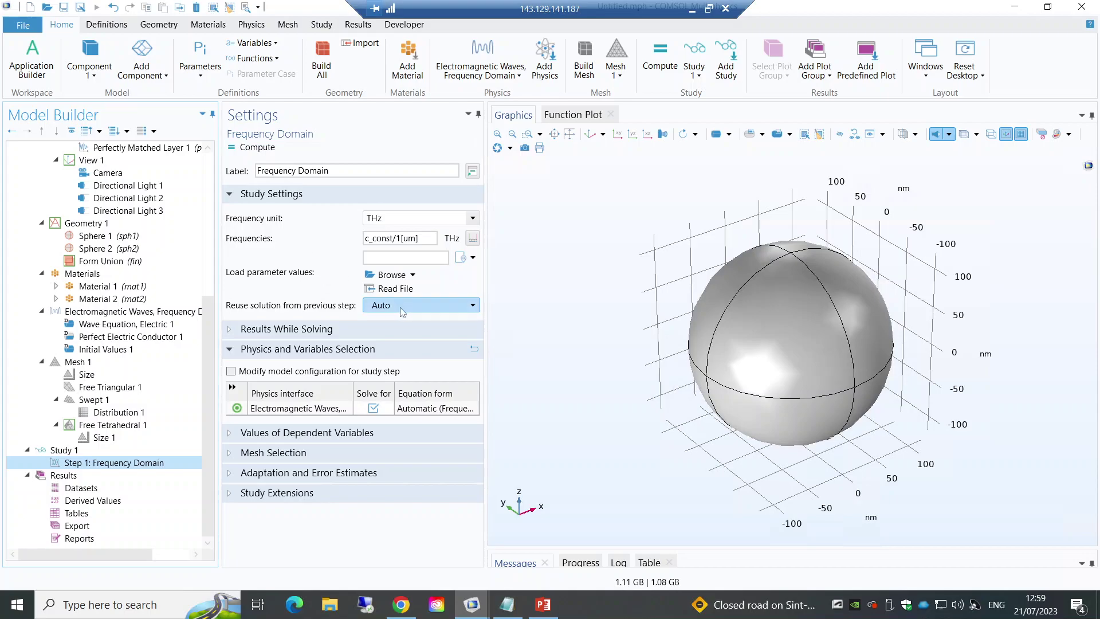
pyautogui.click(509, 608)
pyautogui.click(508, 607)
# Step: Switch to the AgNP 32nm in water model and copy the frequency expression from its Frequency Domain study step
pyautogui.moveTo(472, 606)
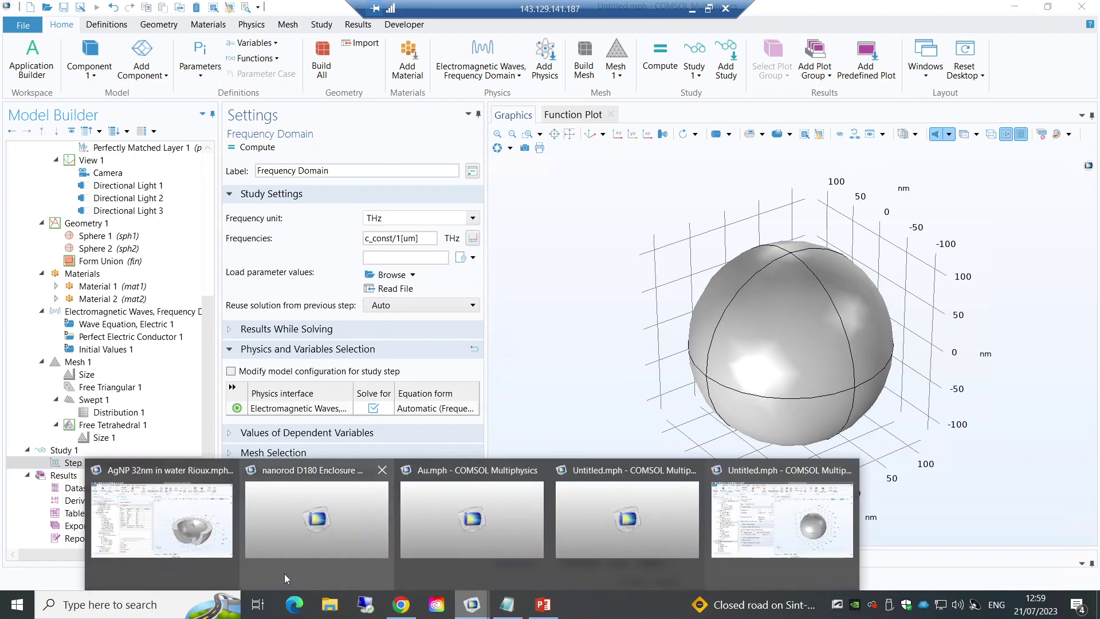
pyautogui.click(154, 526)
pyautogui.scroll(-10, 123, 314)
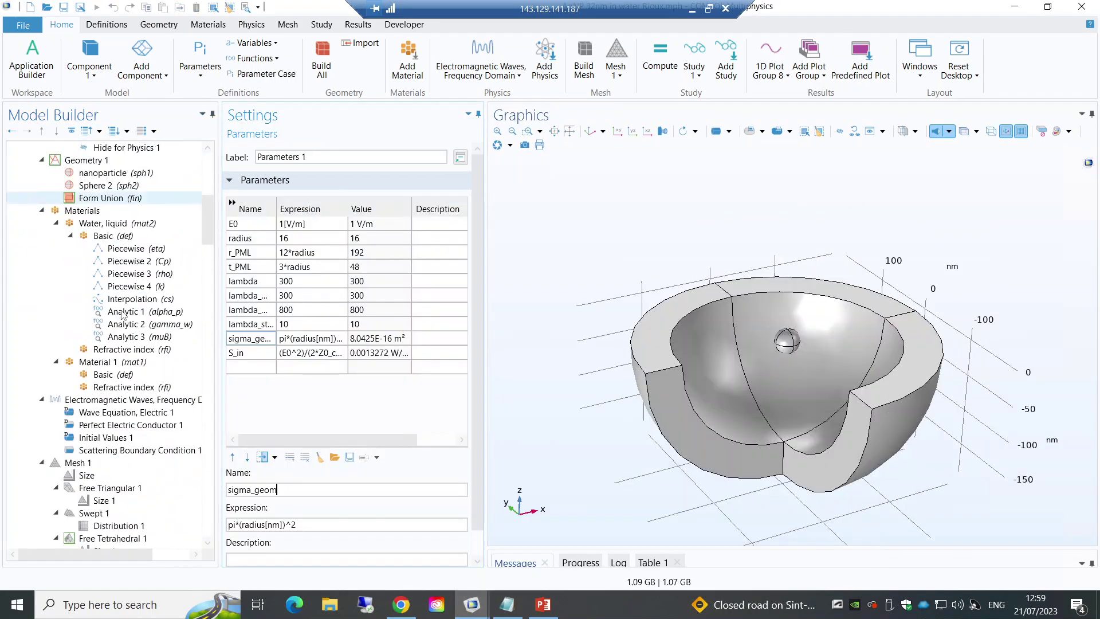
pyautogui.scroll(-3, 123, 315)
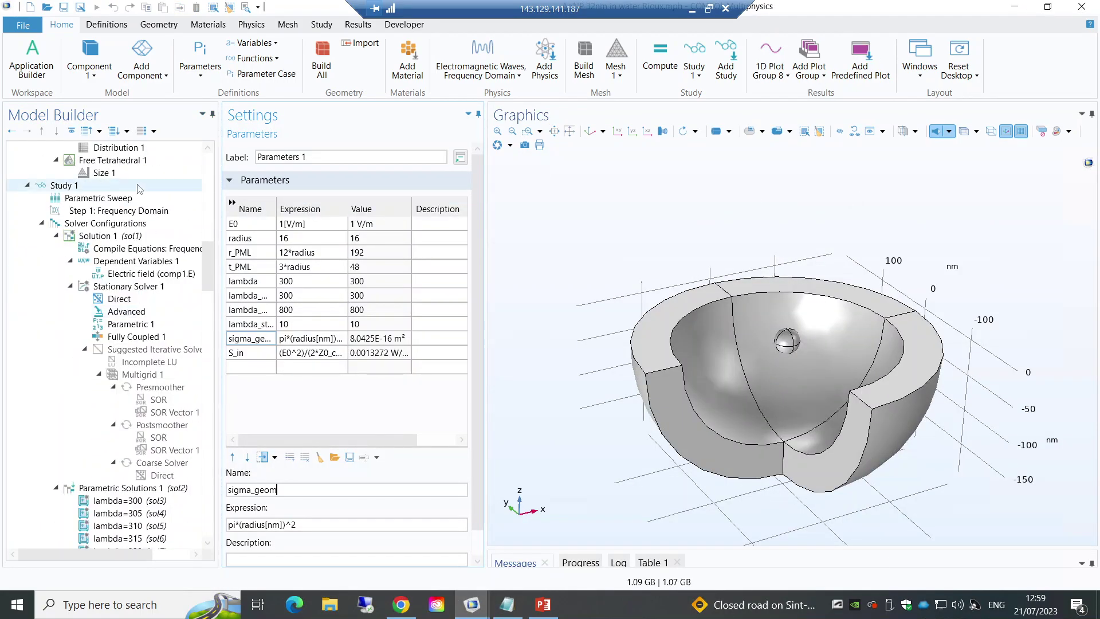
pyautogui.click(123, 199)
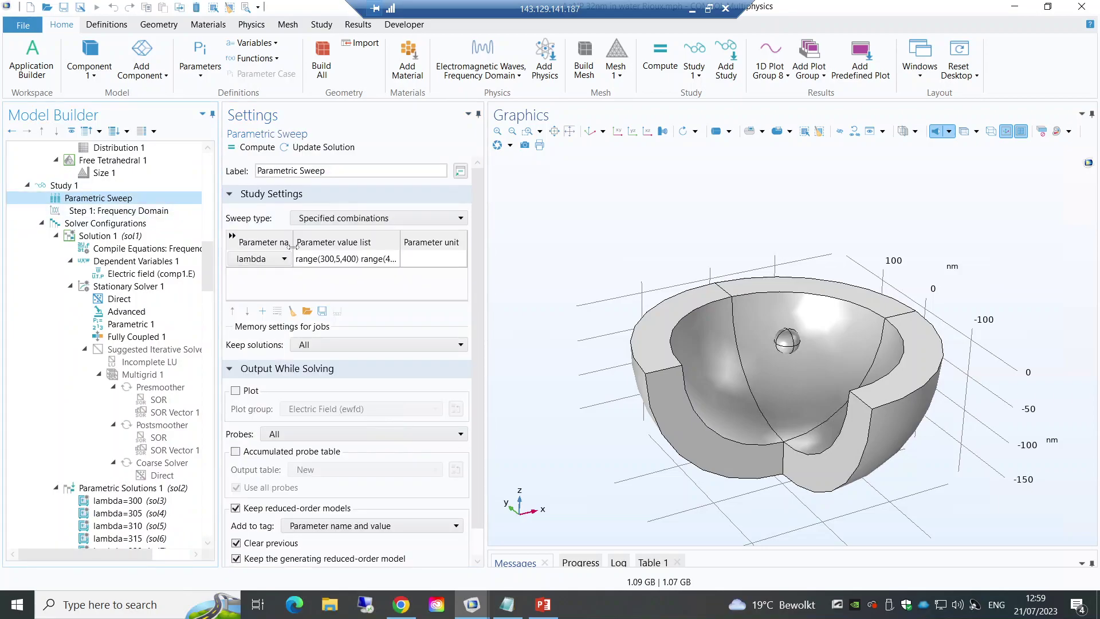
pyautogui.click(123, 211)
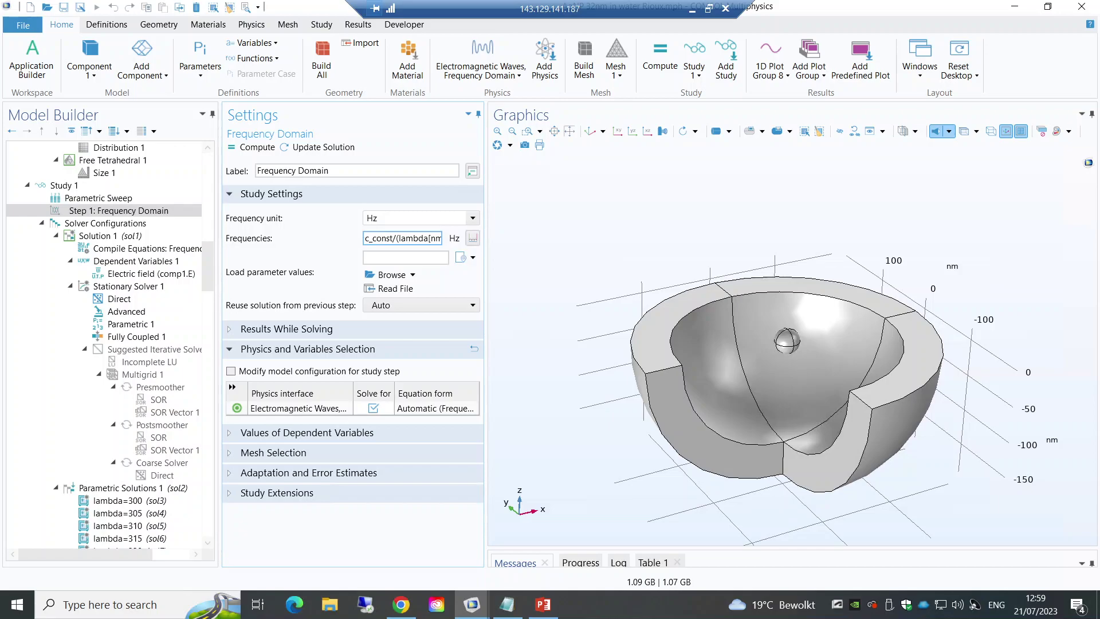
pyautogui.moveTo(365, 237); pyautogui.dragTo(454, 237)
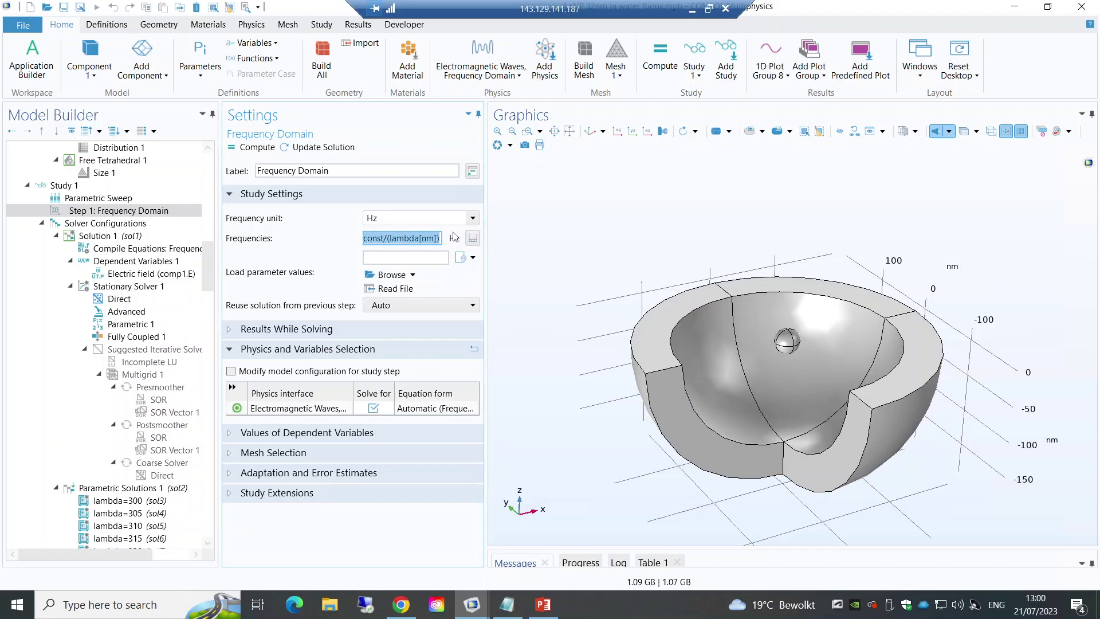
# Step: Return to the untitled spherical model and replace the Frequency Domain frequencies with the copied expression c_const/(lambda[nm])
pyautogui.click(475, 603)
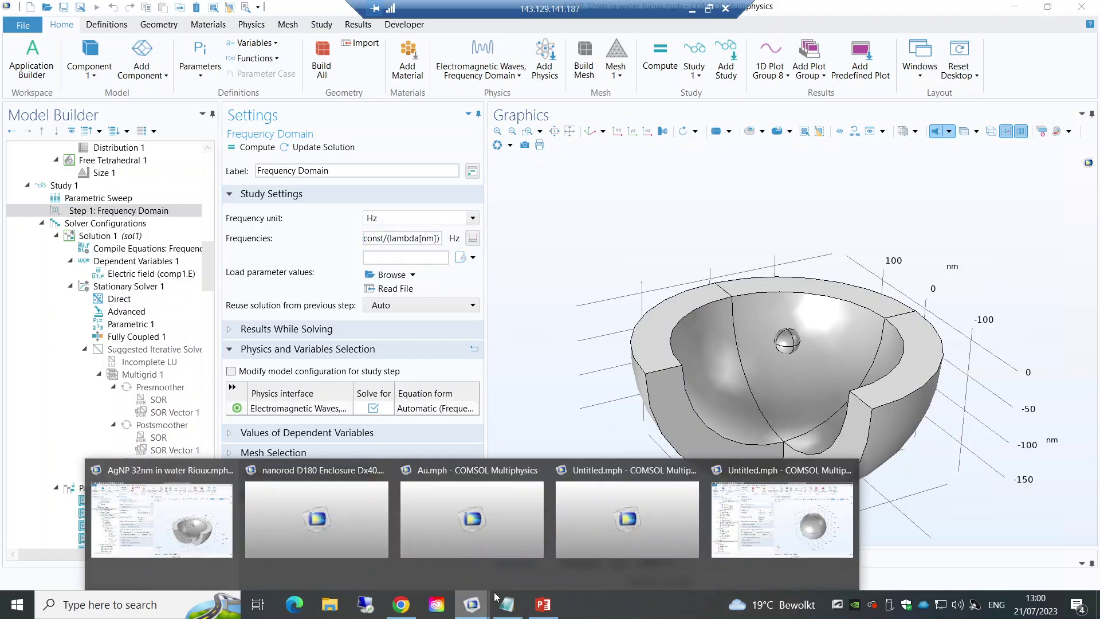
pyautogui.click(716, 511)
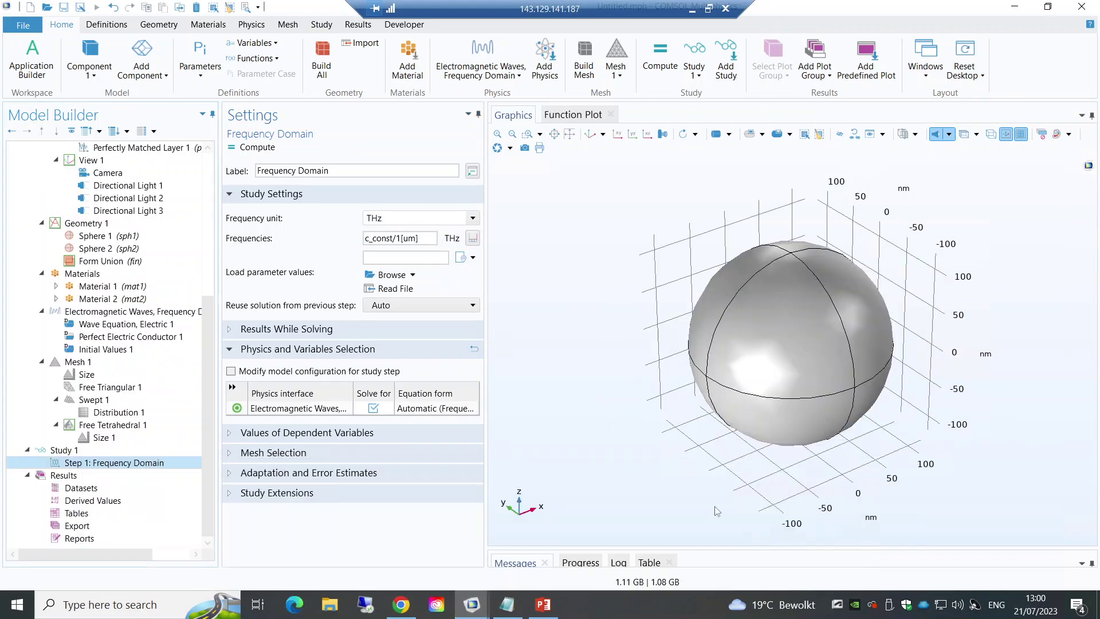
pyautogui.click(404, 238)
pyautogui.moveTo(421, 238); pyautogui.dragTo(305, 236)
pyautogui.hotkey('ctrl', 'v')
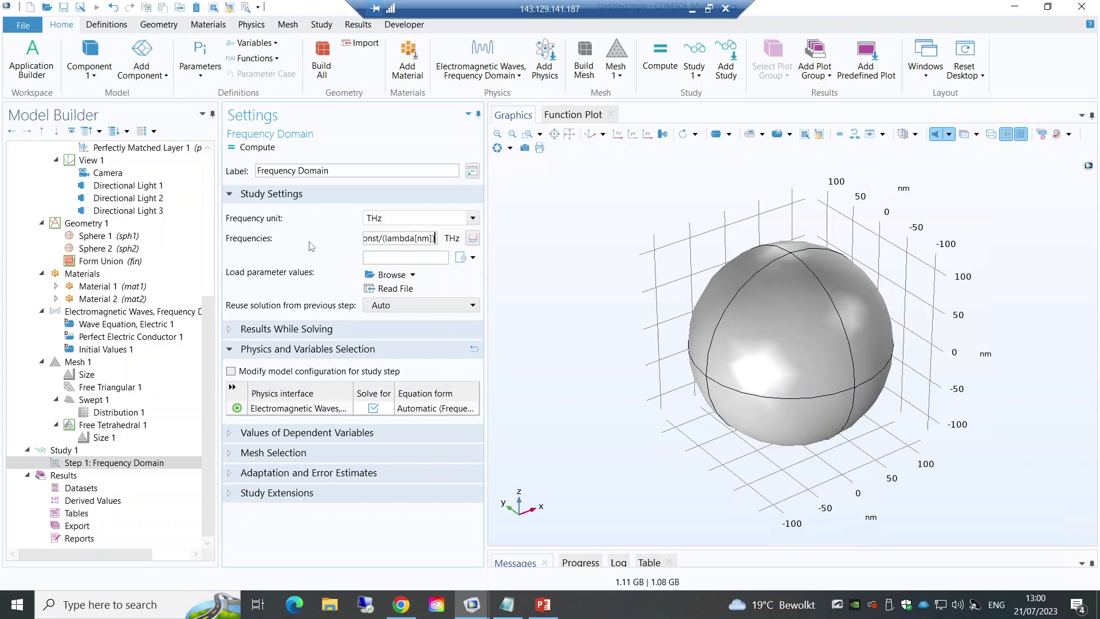
# Step: Check the pasted frequency expression and set the study step's frequency unit to Hz
pyautogui.click(367, 257)
pyautogui.press('Tab')
pyautogui.moveTo(391, 238); pyautogui.dragTo(273, 234)
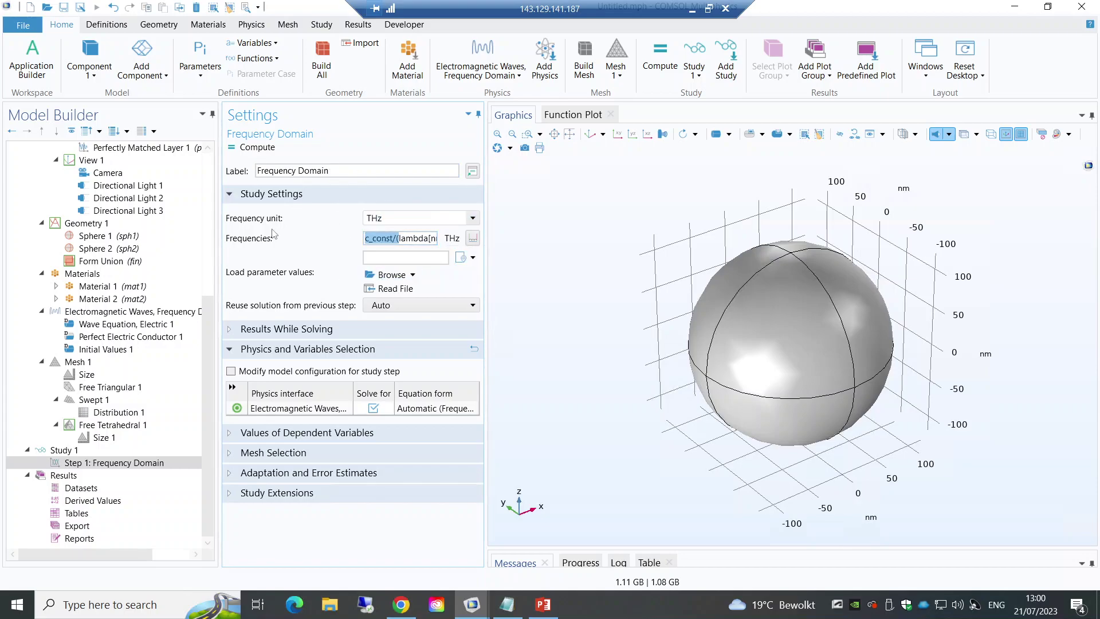
pyautogui.press('Left')
pyautogui.press('End')
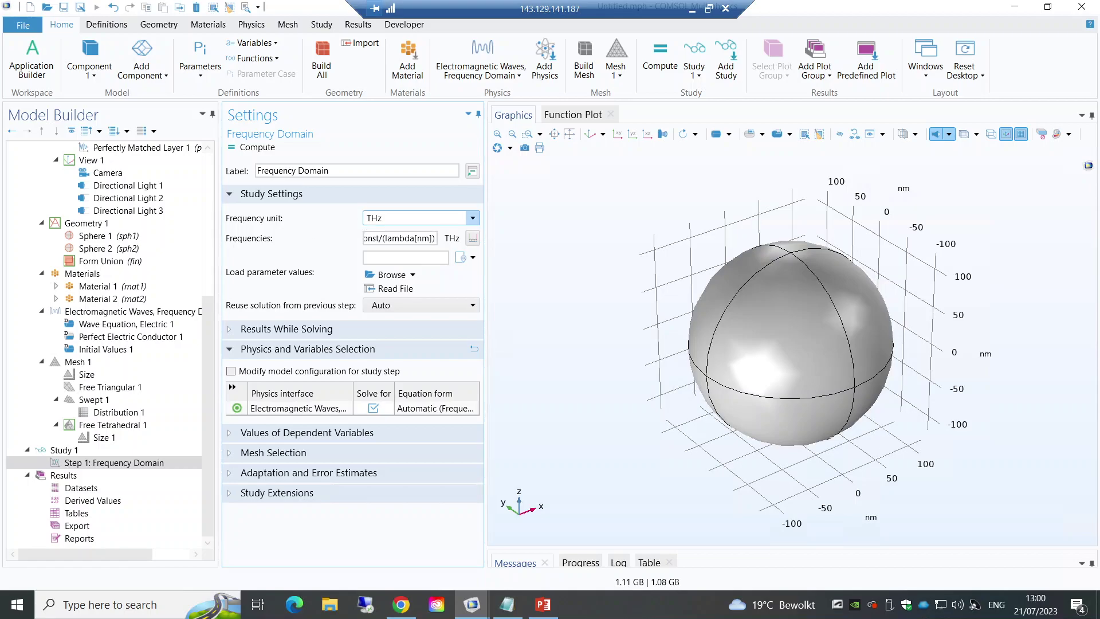
pyautogui.click(476, 220)
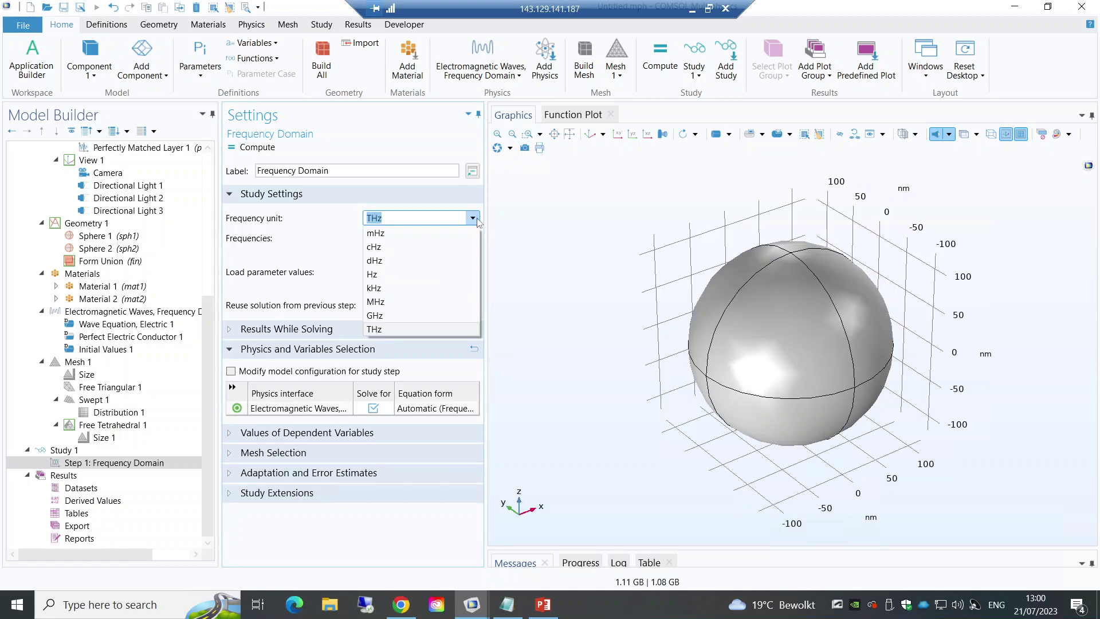
pyautogui.click(408, 275)
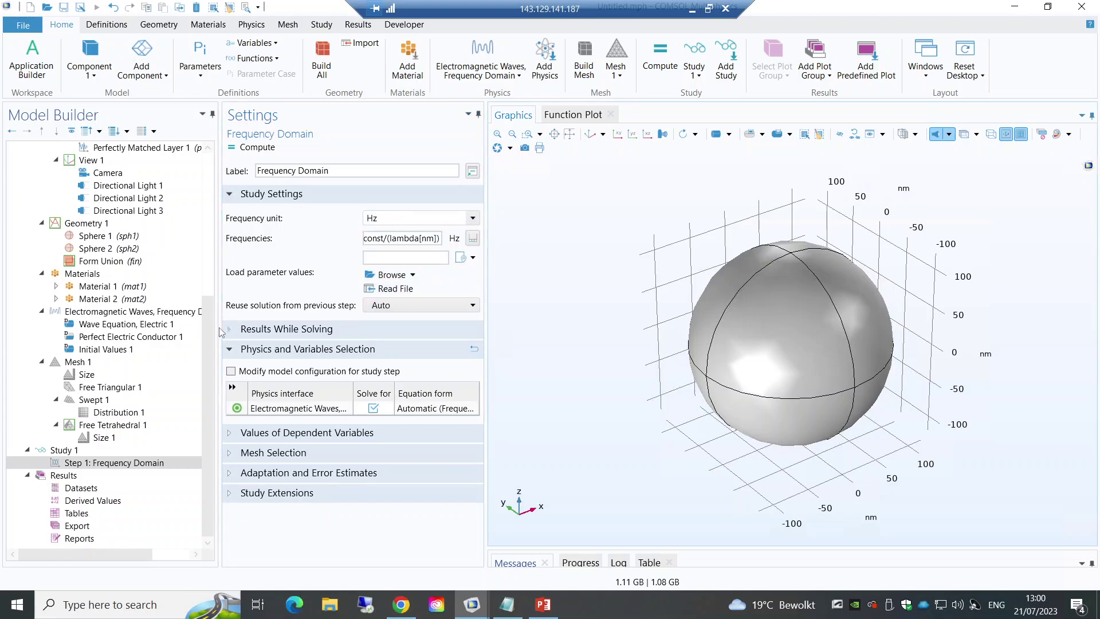
pyautogui.click(102, 466)
pyautogui.click(73, 452)
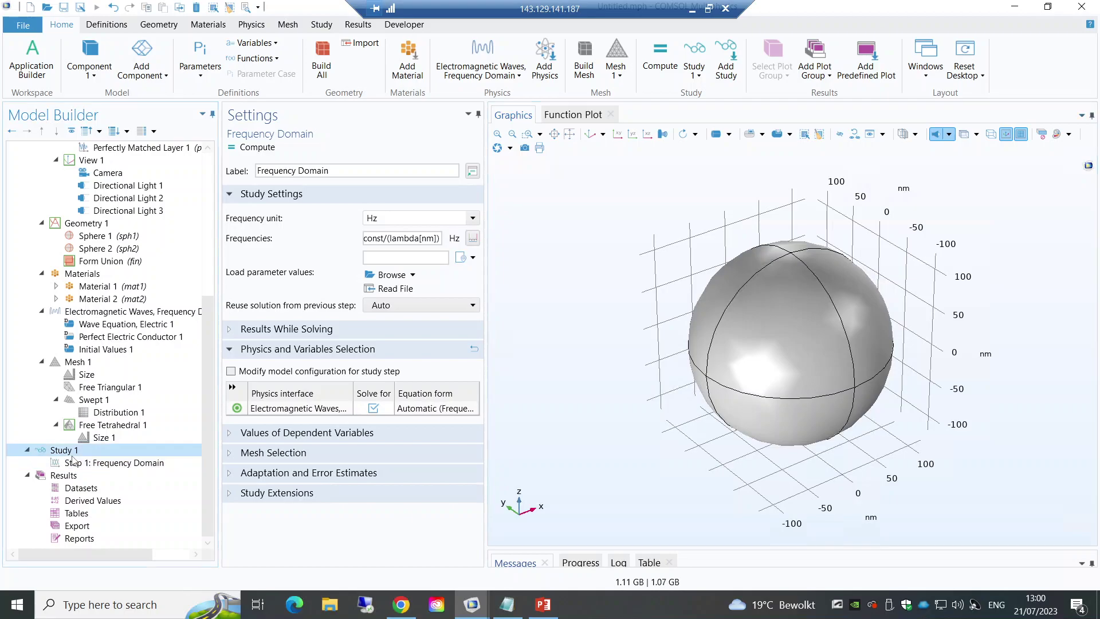
pyautogui.click(77, 463)
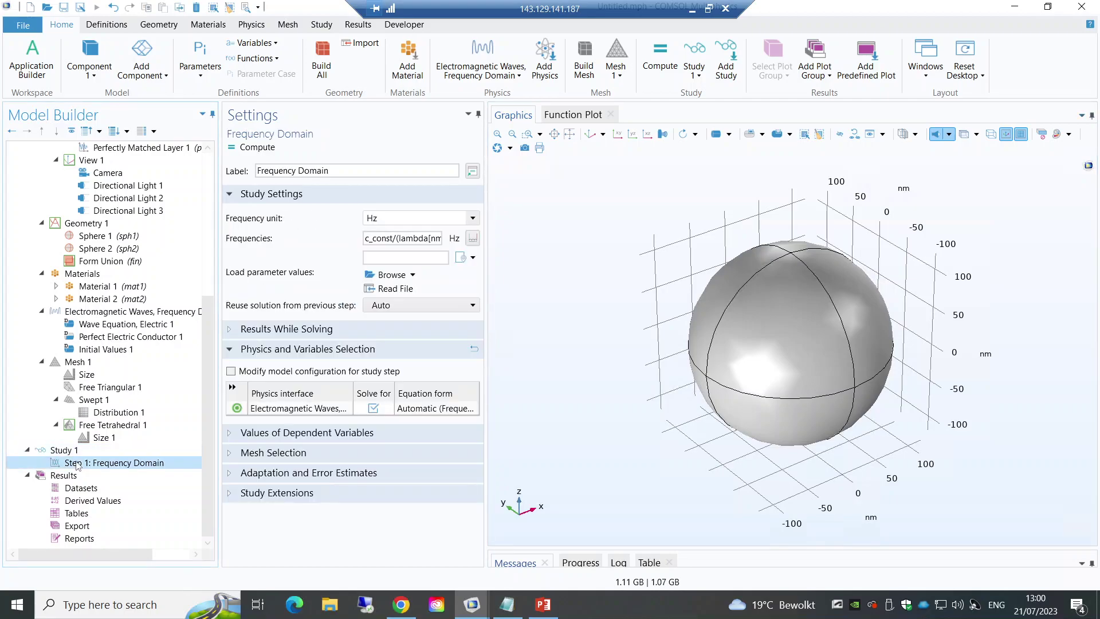
pyautogui.click(70, 452)
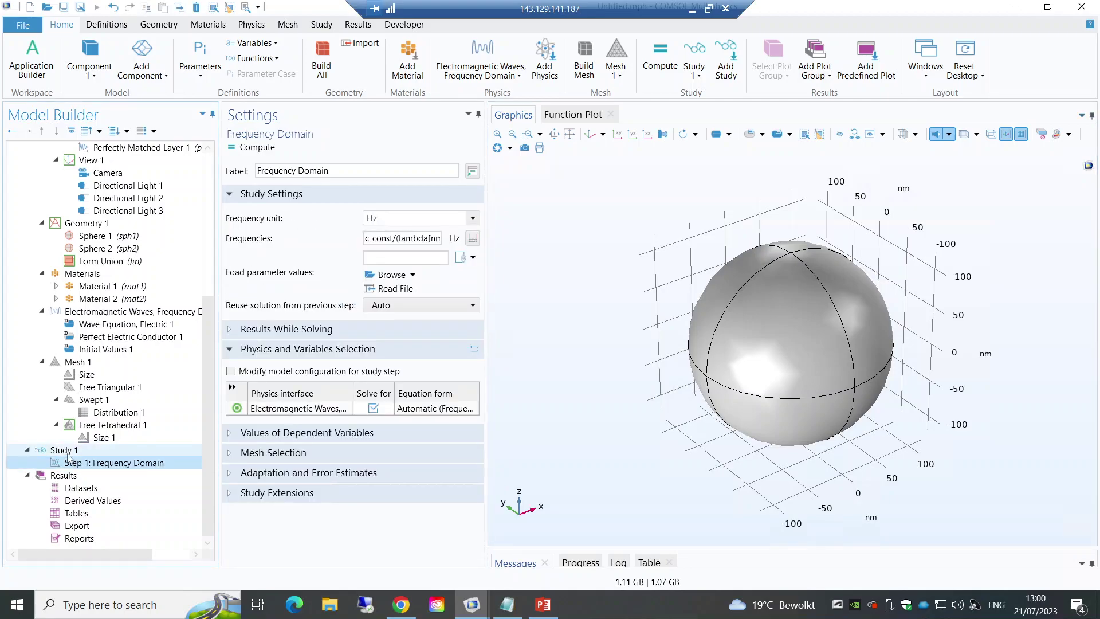
pyautogui.rightClick(69, 452)
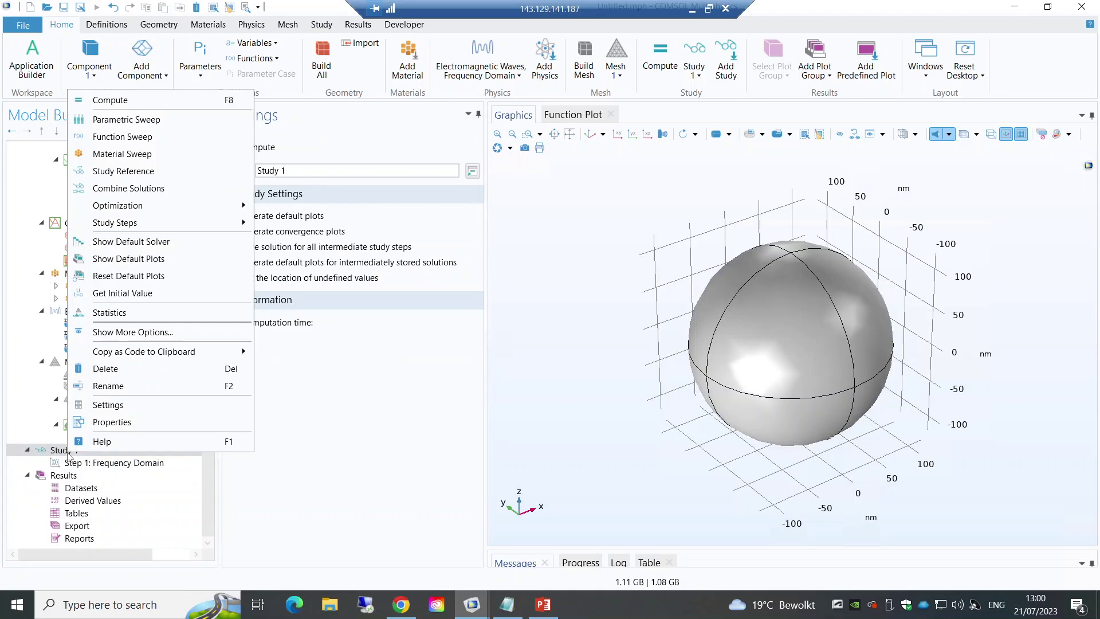
pyautogui.click(69, 463)
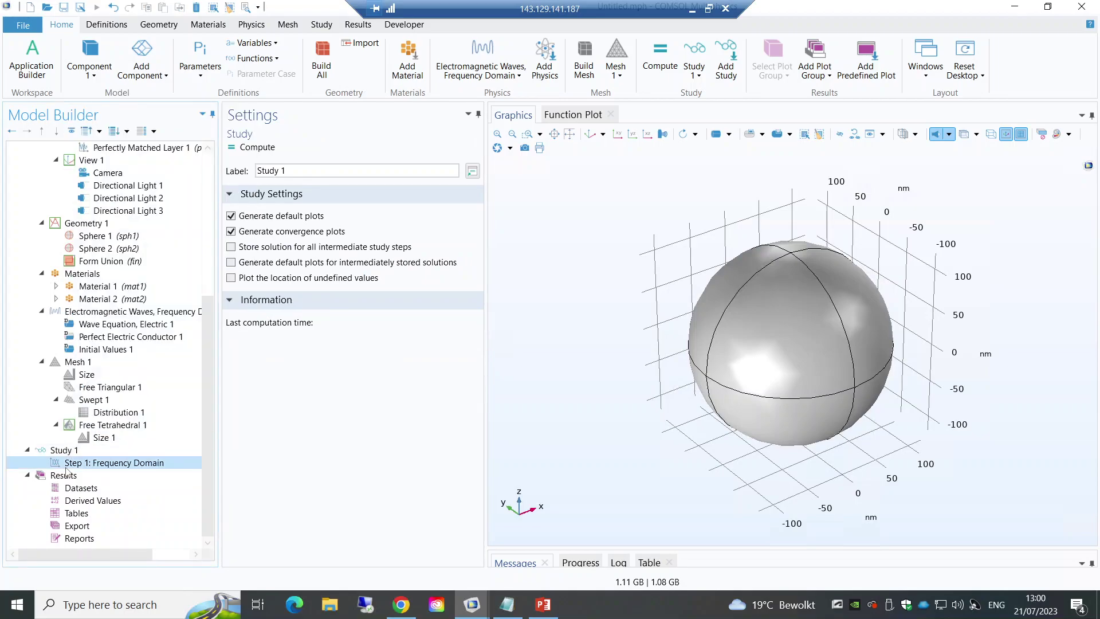
# Step: Review lambda in the global Parameters 1 table and return to the Study 1 settings
pyautogui.click(210, 163)
pyautogui.click(86, 172)
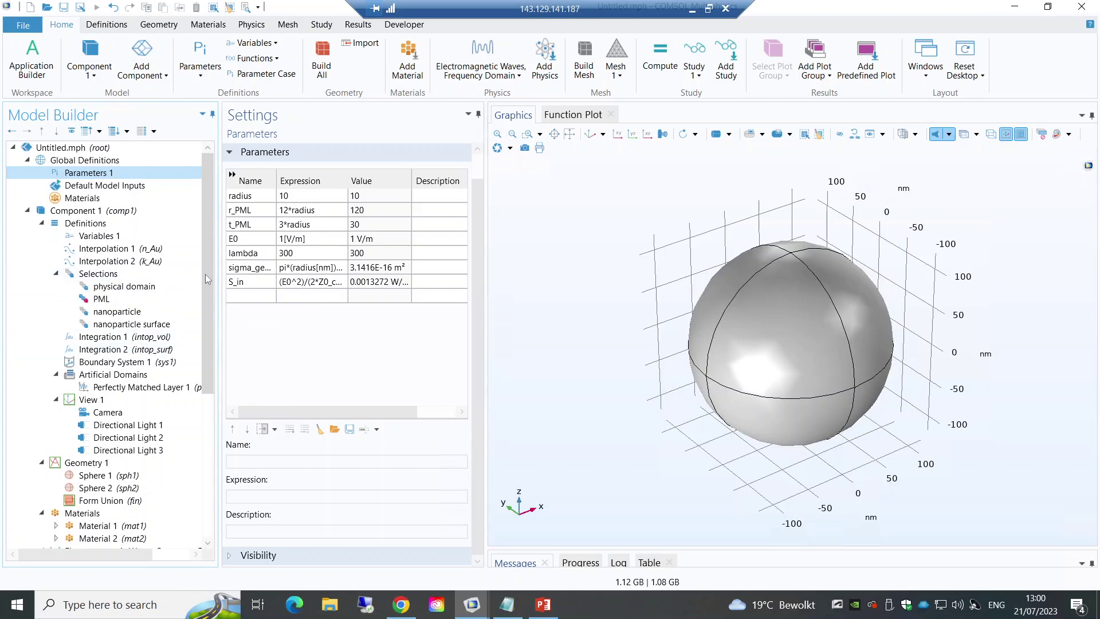
pyautogui.moveTo(205, 274); pyautogui.dragTo(204, 448)
pyautogui.click(78, 462)
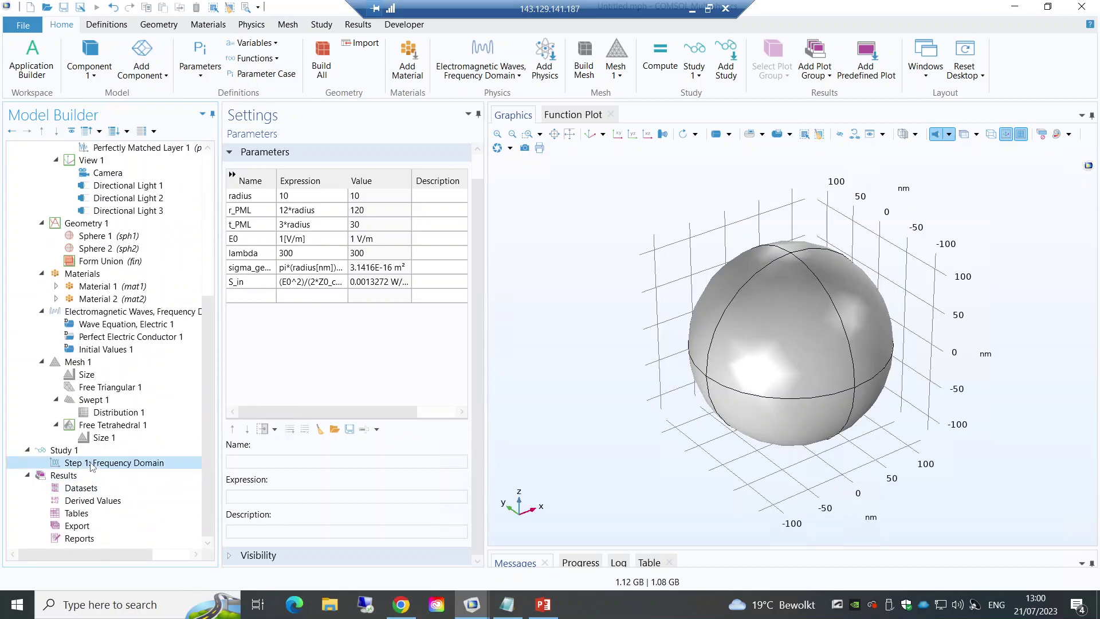
pyautogui.click(78, 455)
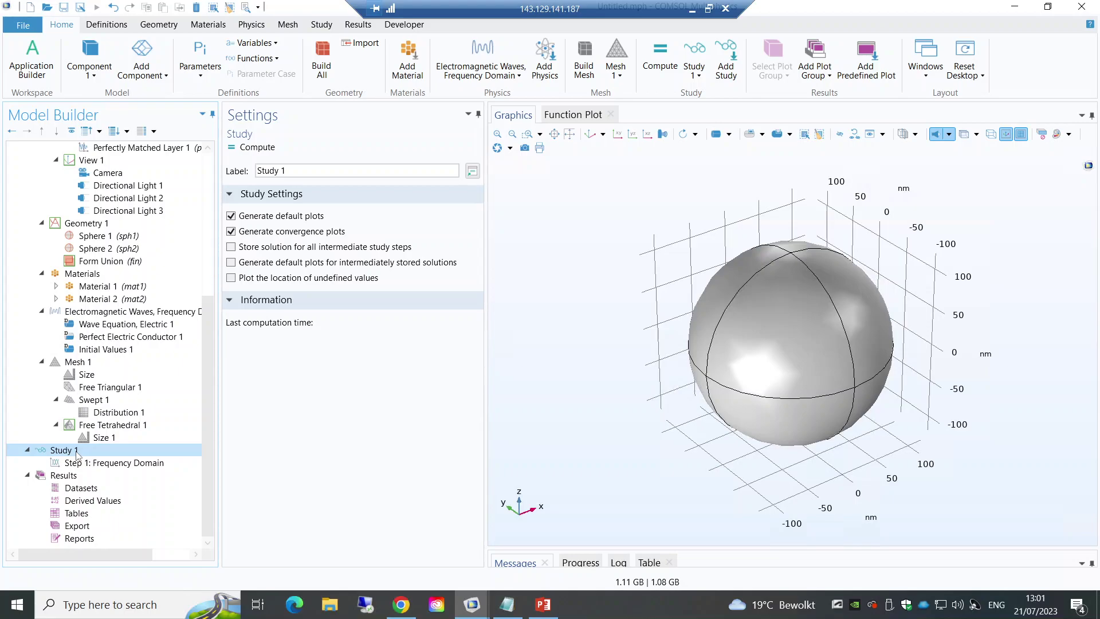
# Step: Add a Parametric Sweep to Study 1 that varies lambda over range(300,5,900)
pyautogui.rightClick(78, 455)
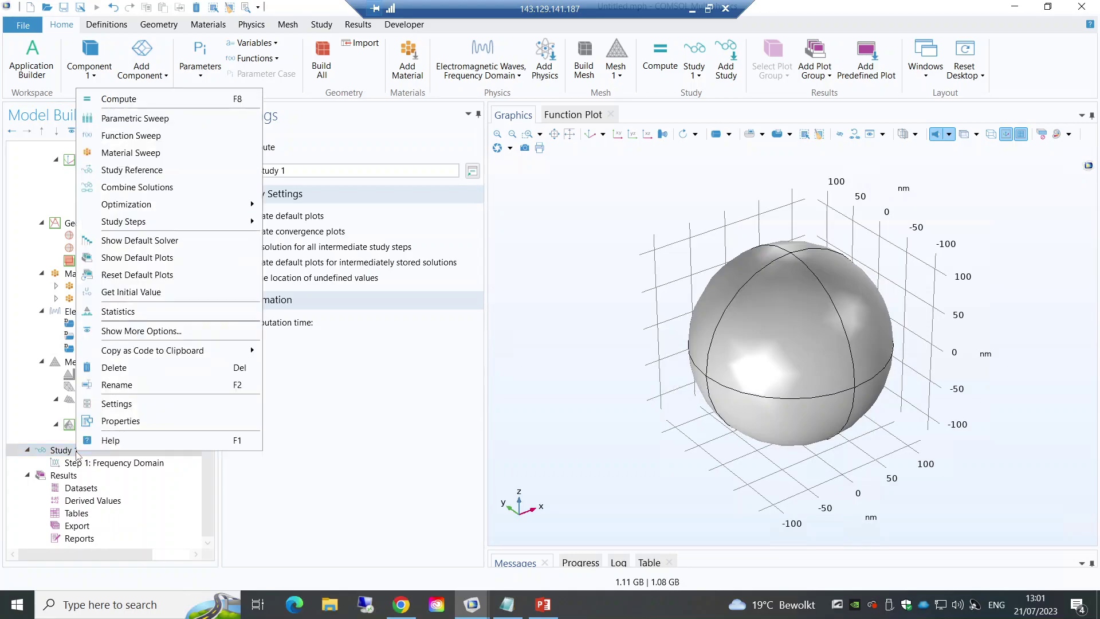
pyautogui.click(135, 118)
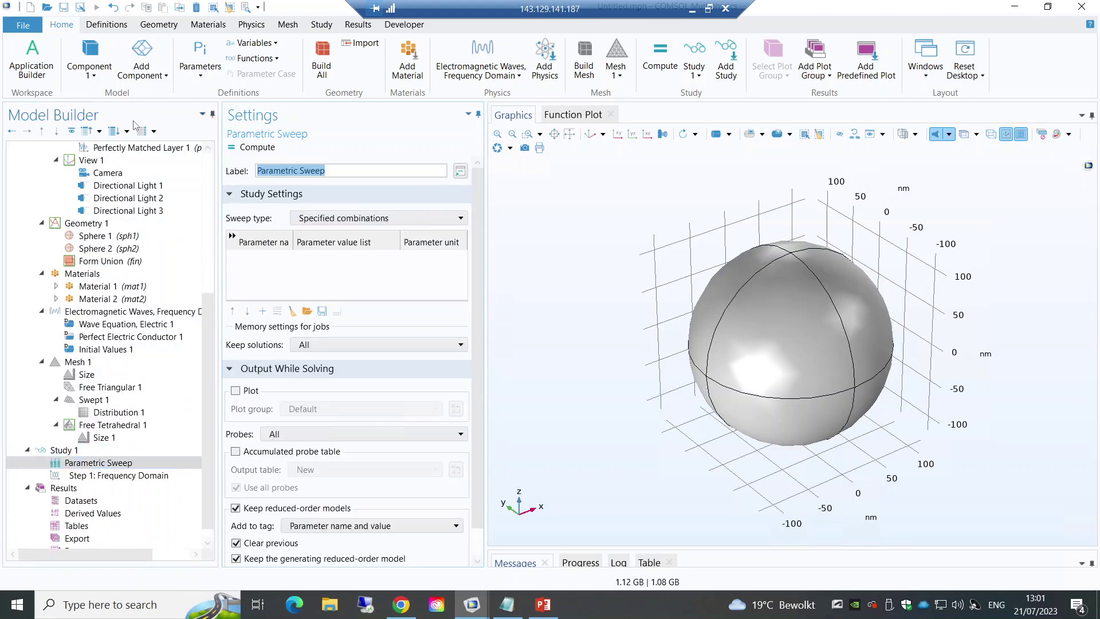
pyautogui.click(262, 310)
pyautogui.click(263, 259)
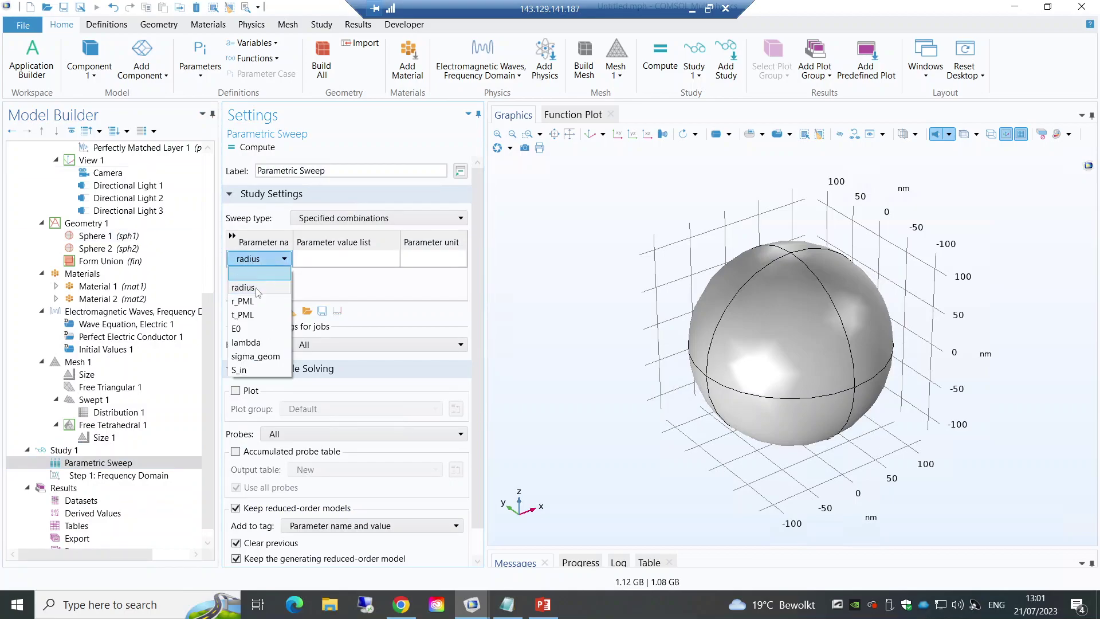
pyautogui.click(246, 342)
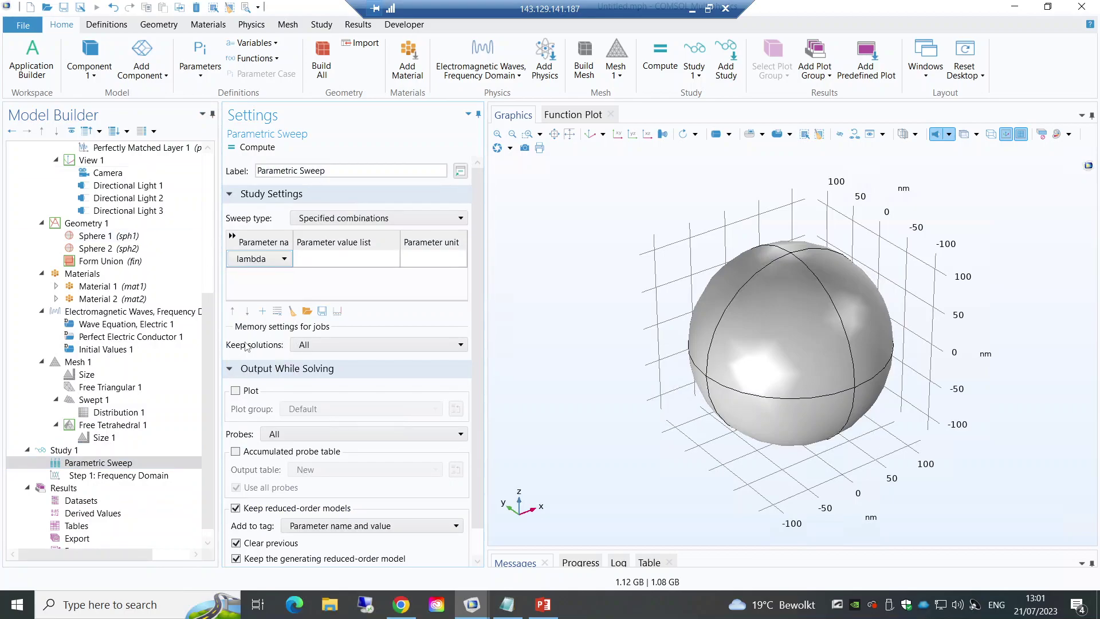
pyautogui.click(306, 261)
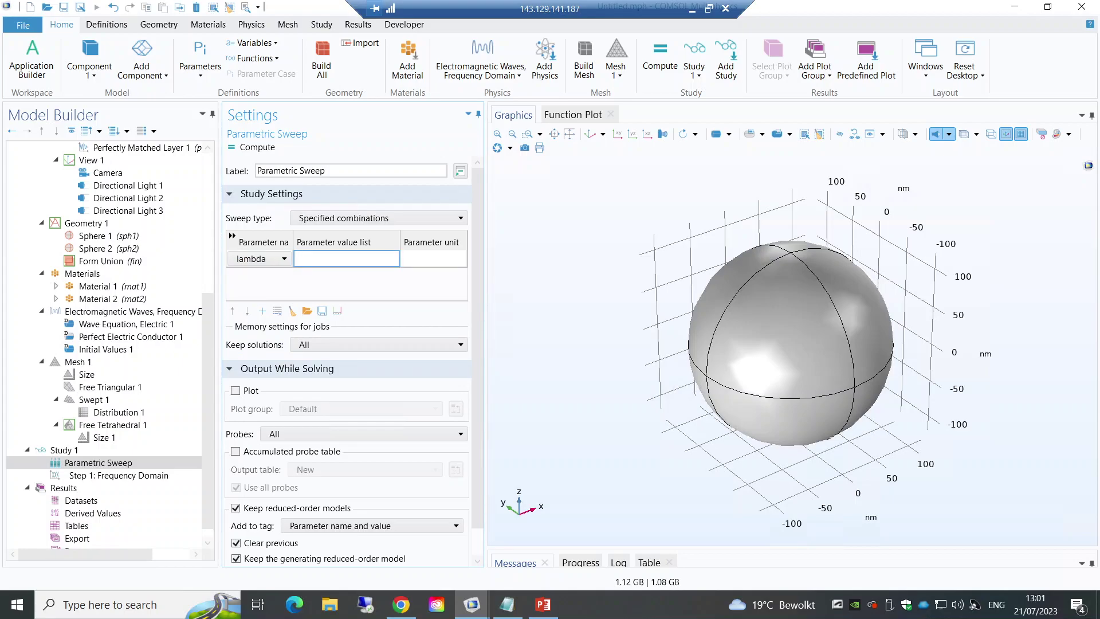
pyautogui.write('range(300,5,900')
pyautogui.click(393, 286)
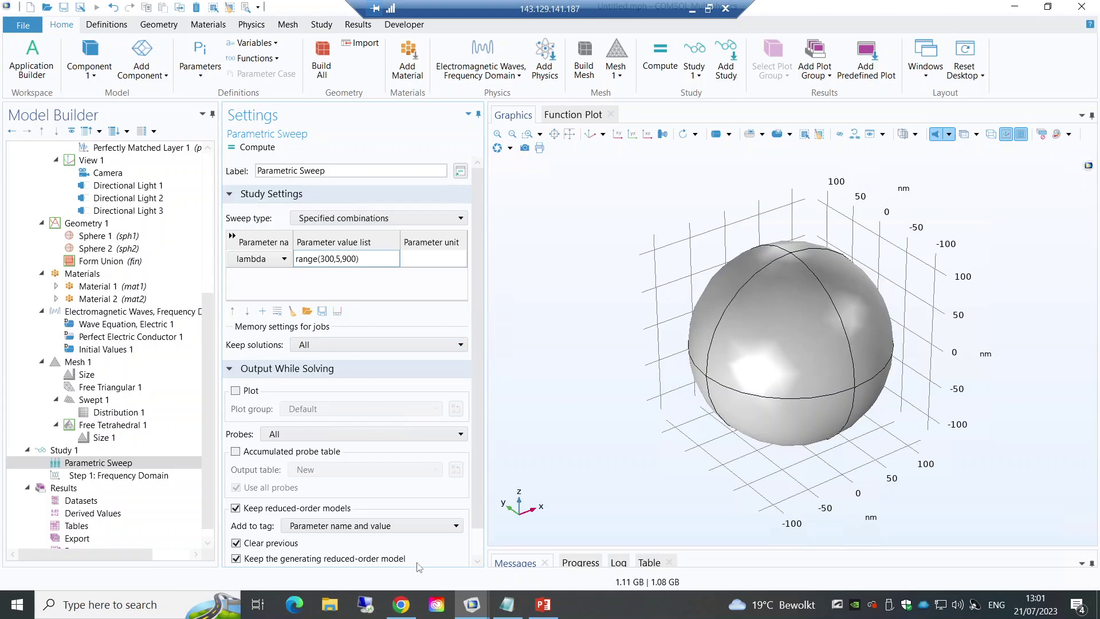
# Step: Switch to Chrome, search images for "gold nanoparticles uv-vis spectra" and enlarge the ChemBAM absorbance plot
pyautogui.moveTo(404, 612)
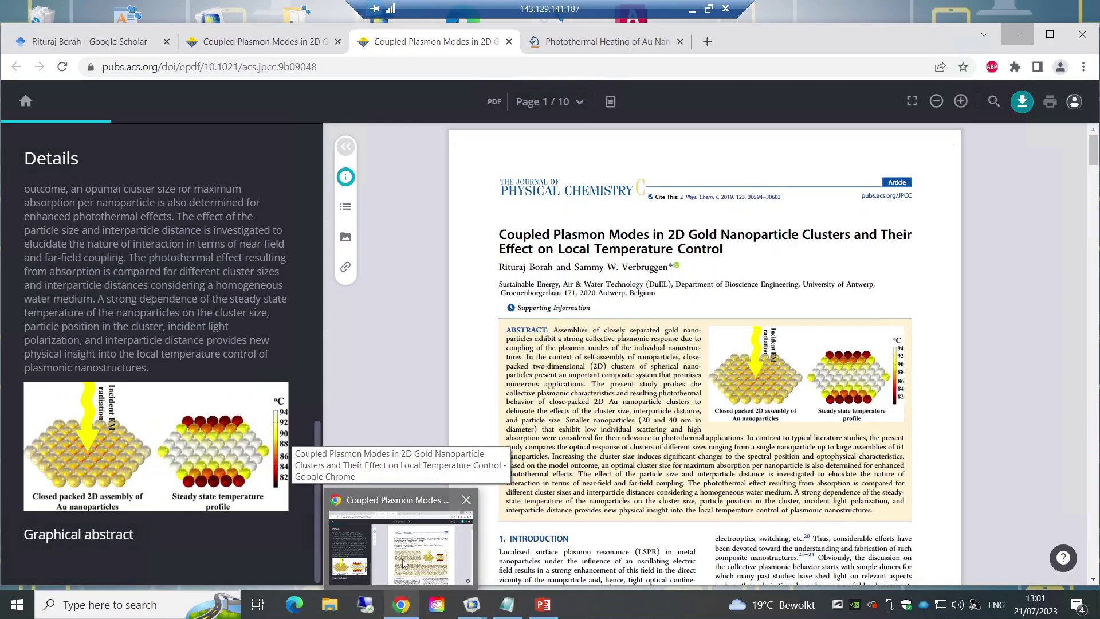
pyautogui.click(403, 564)
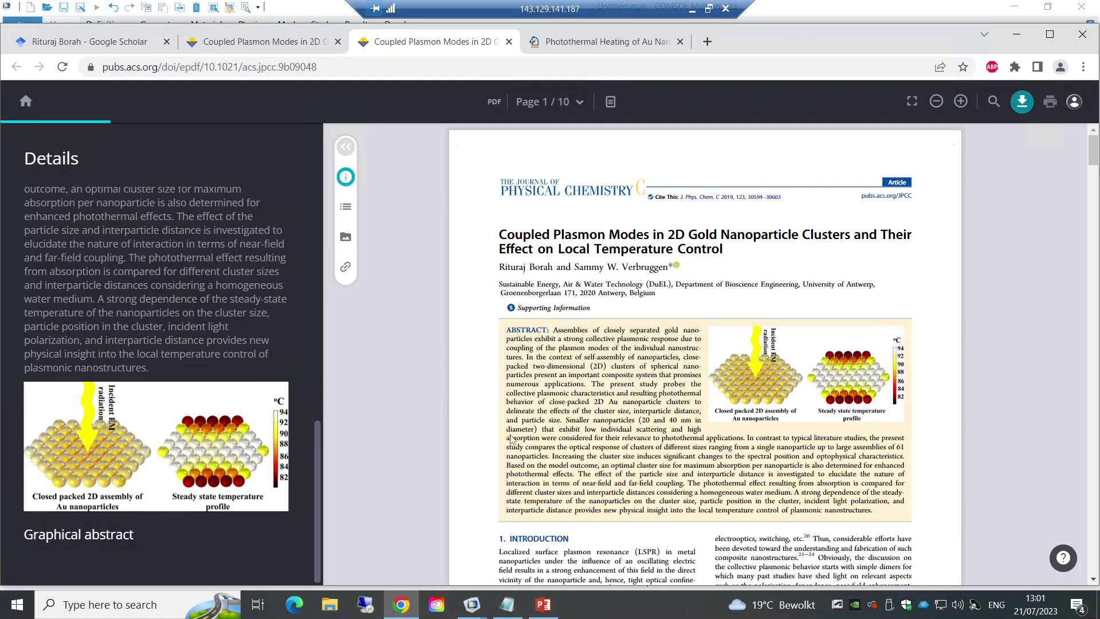
pyautogui.click(706, 41)
pyautogui.write('g')
pyautogui.click(309, 103)
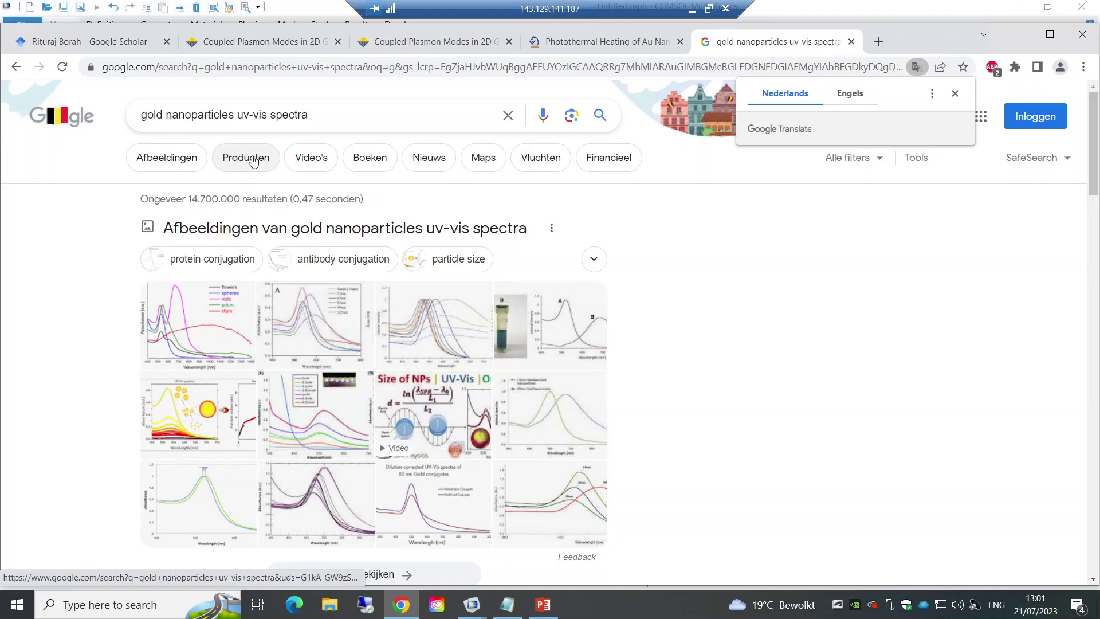
pyautogui.click(169, 164)
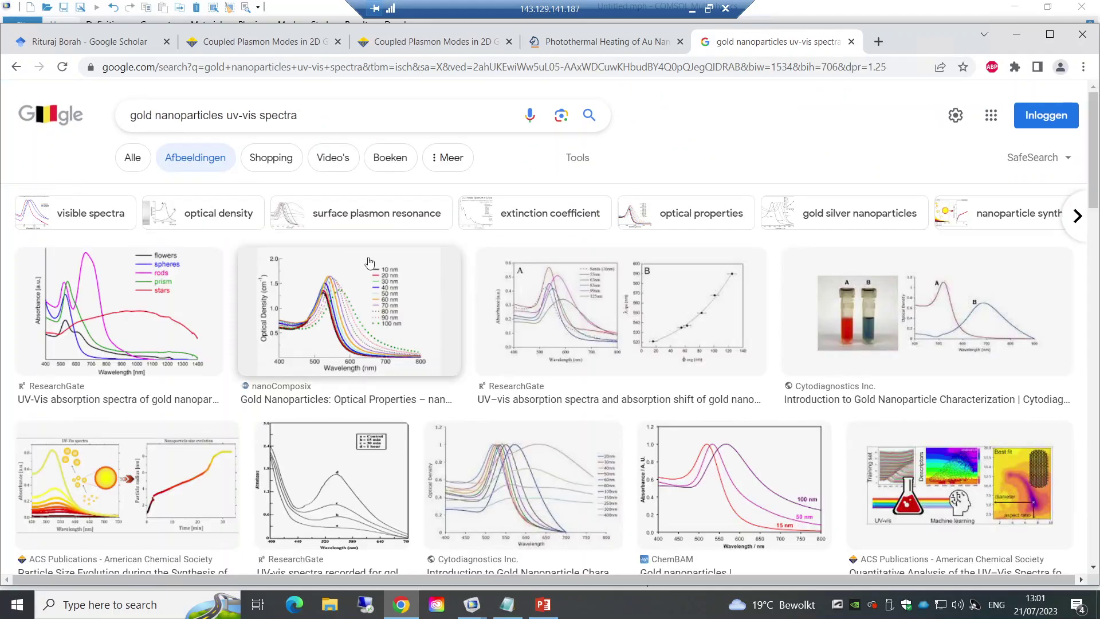
pyautogui.click(720, 463)
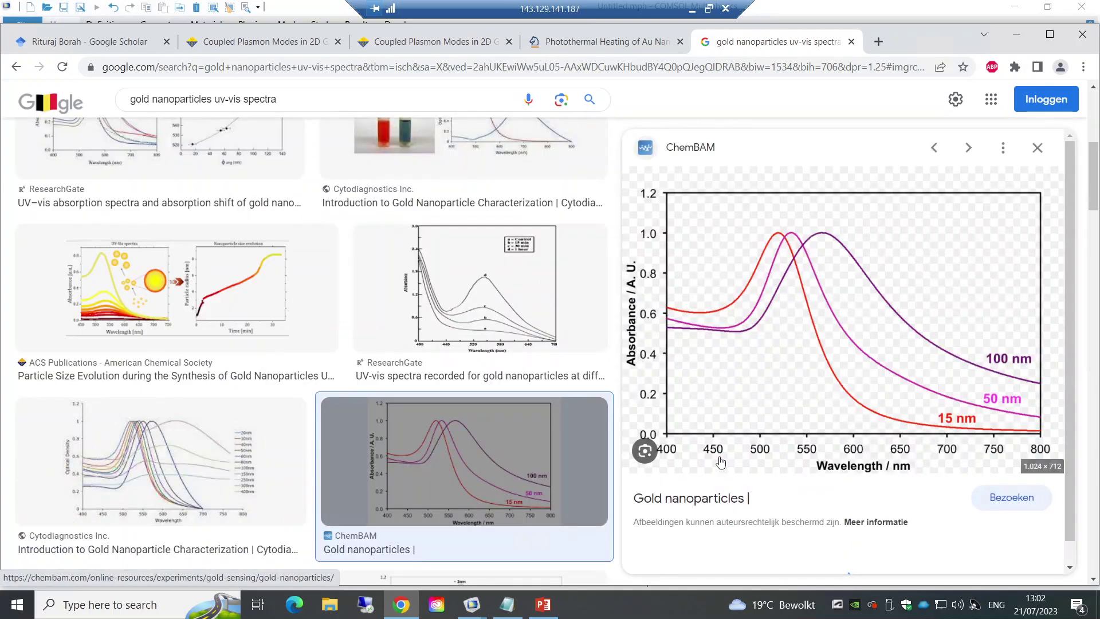
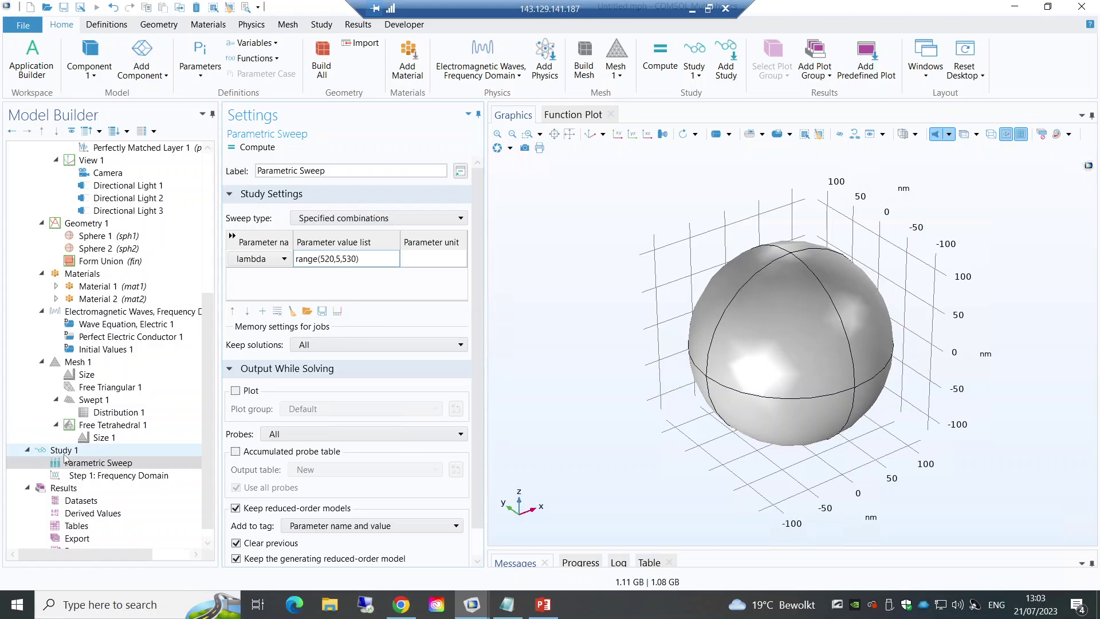
# Step: Compute Study 1 in COMSOL and inspect Convergence Plot 1
pyautogui.click(63, 451)
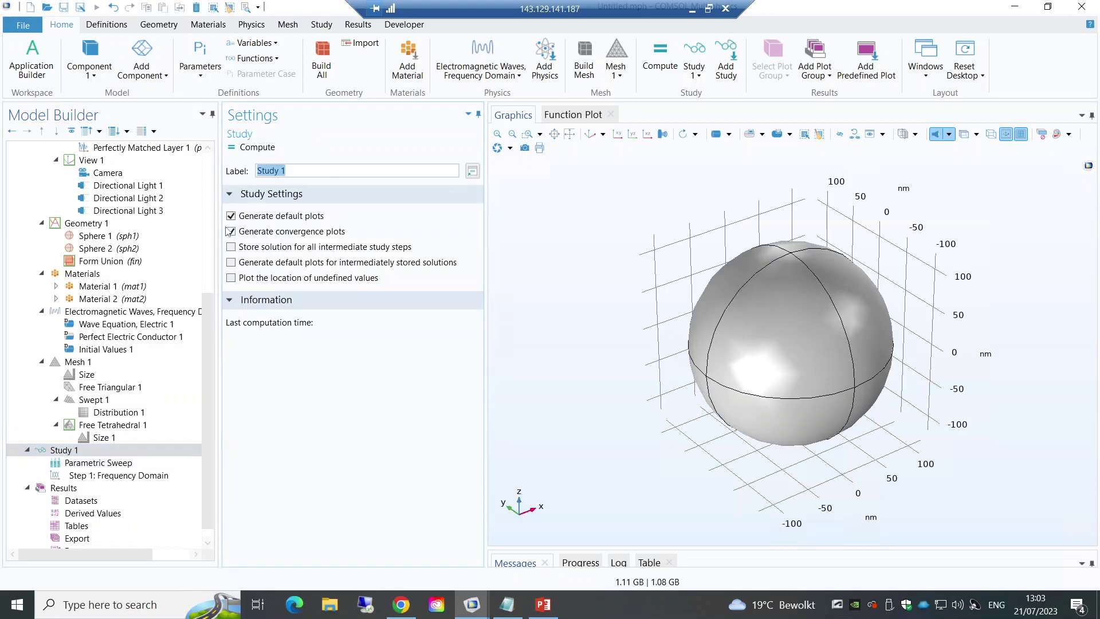
pyautogui.click(257, 148)
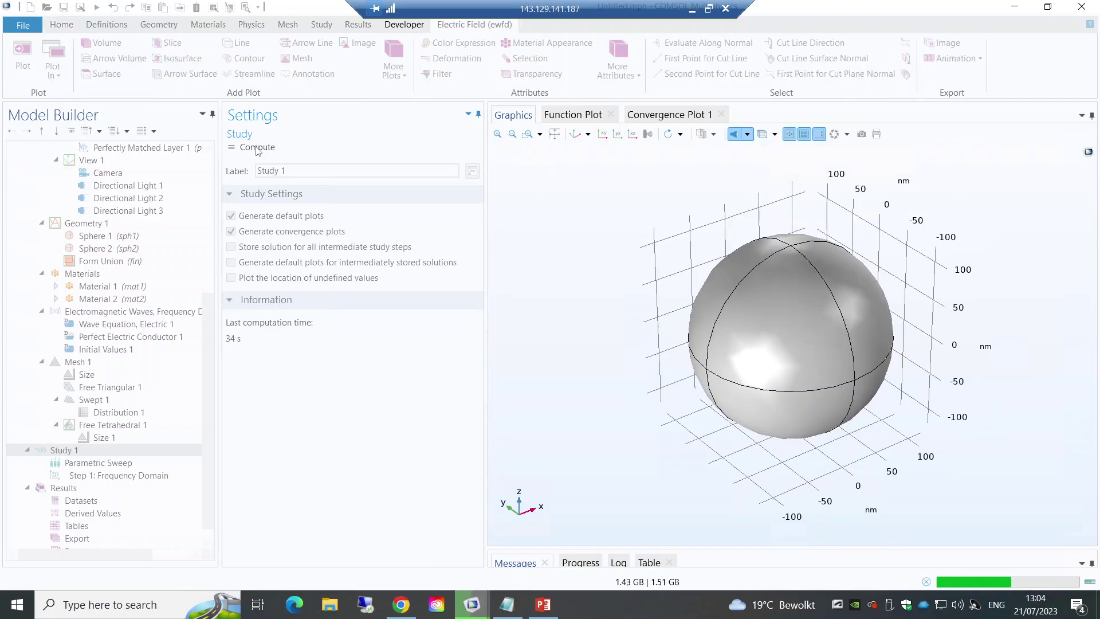
pyautogui.click(673, 114)
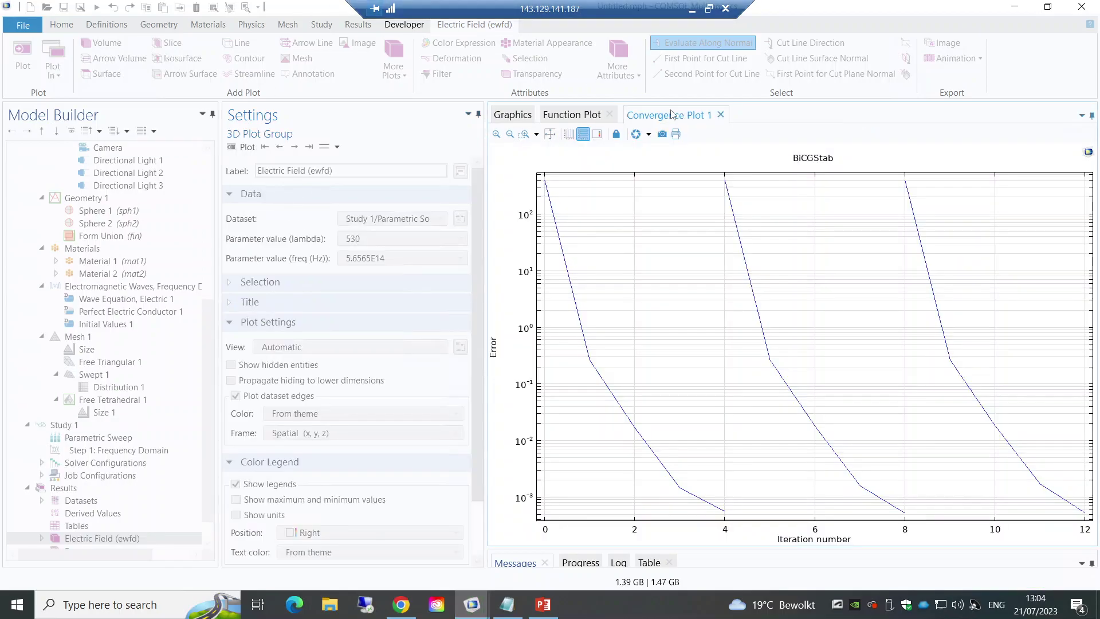
pyautogui.click(572, 114)
pyautogui.click(647, 115)
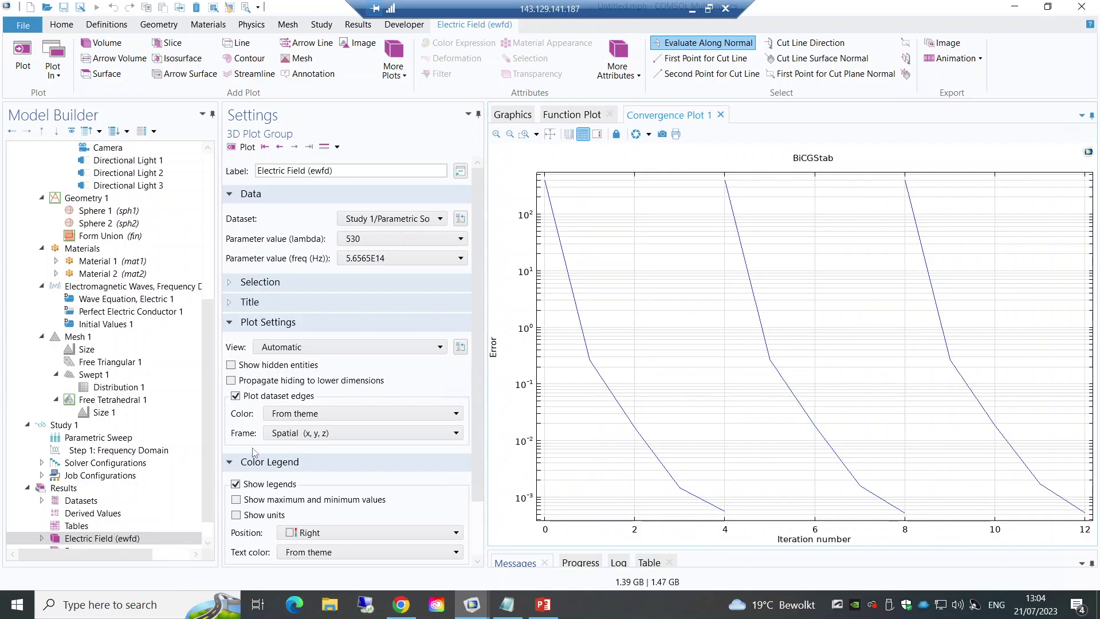
# Step: Review the Parametric Sweep settings and the parametric solutions stored under Study 1
pyautogui.scroll(-1, 205, 466)
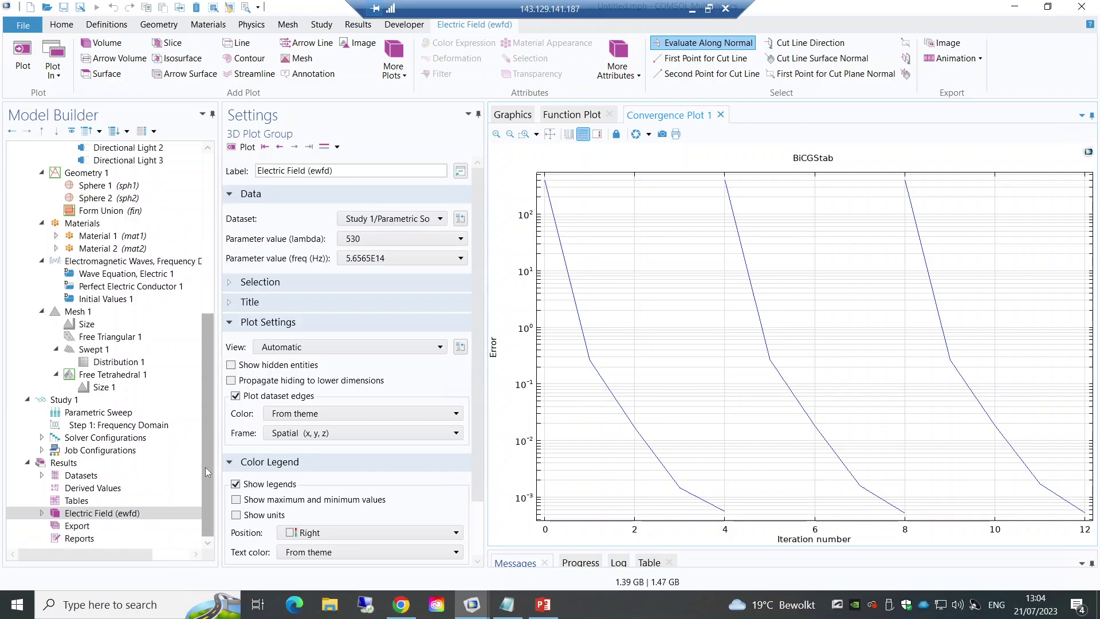
pyautogui.click(53, 488)
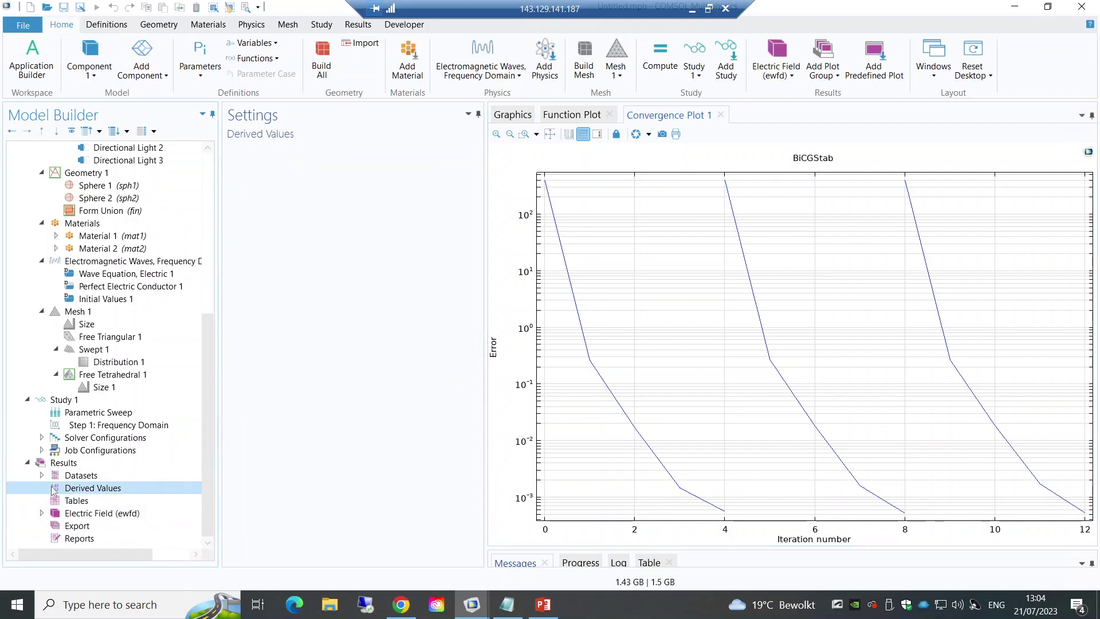
pyautogui.rightClick(58, 491)
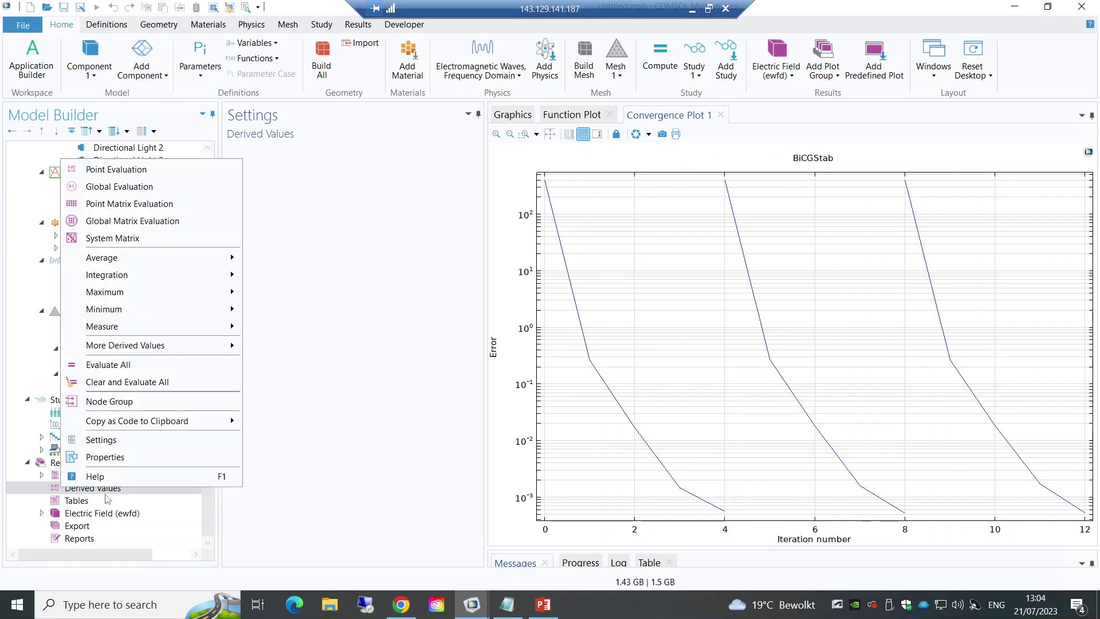
pyautogui.click(381, 479)
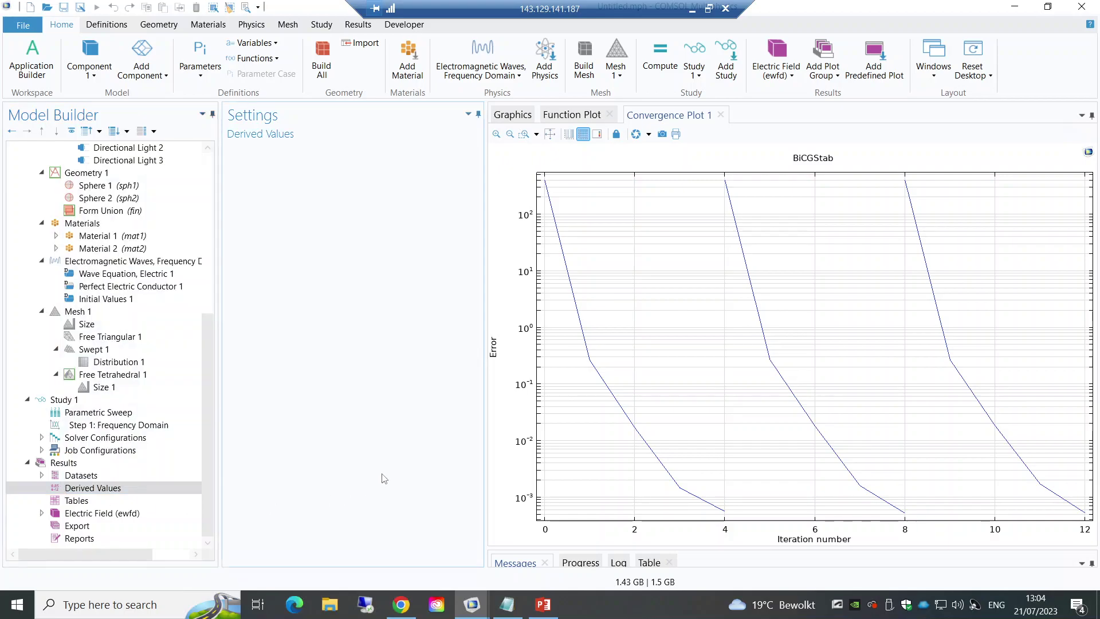
pyautogui.click(113, 412)
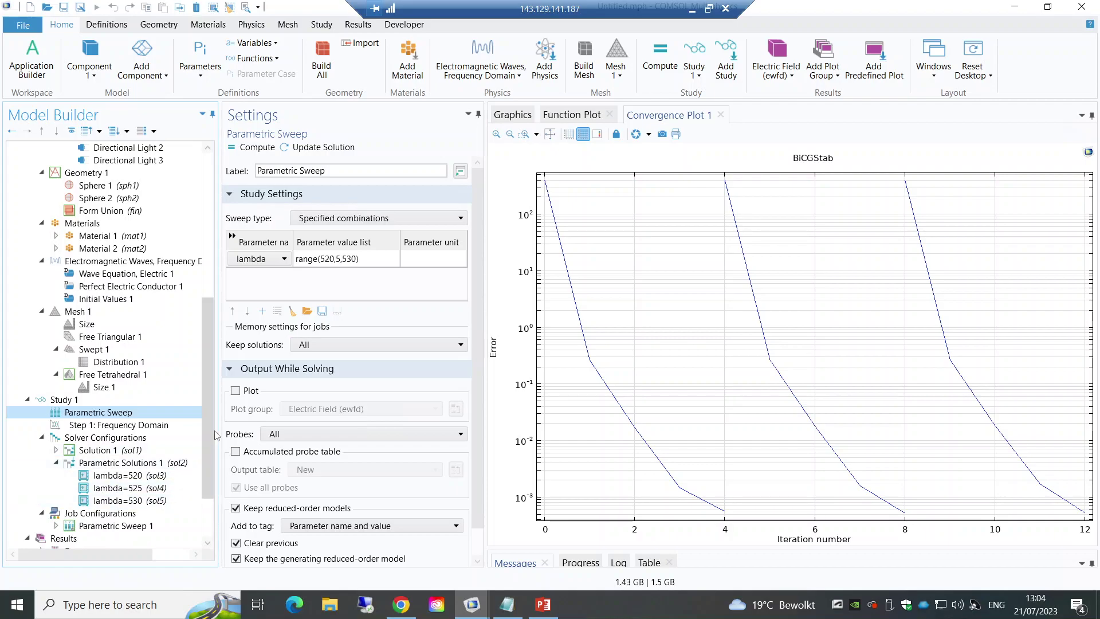
pyautogui.scroll(-2, 206, 481)
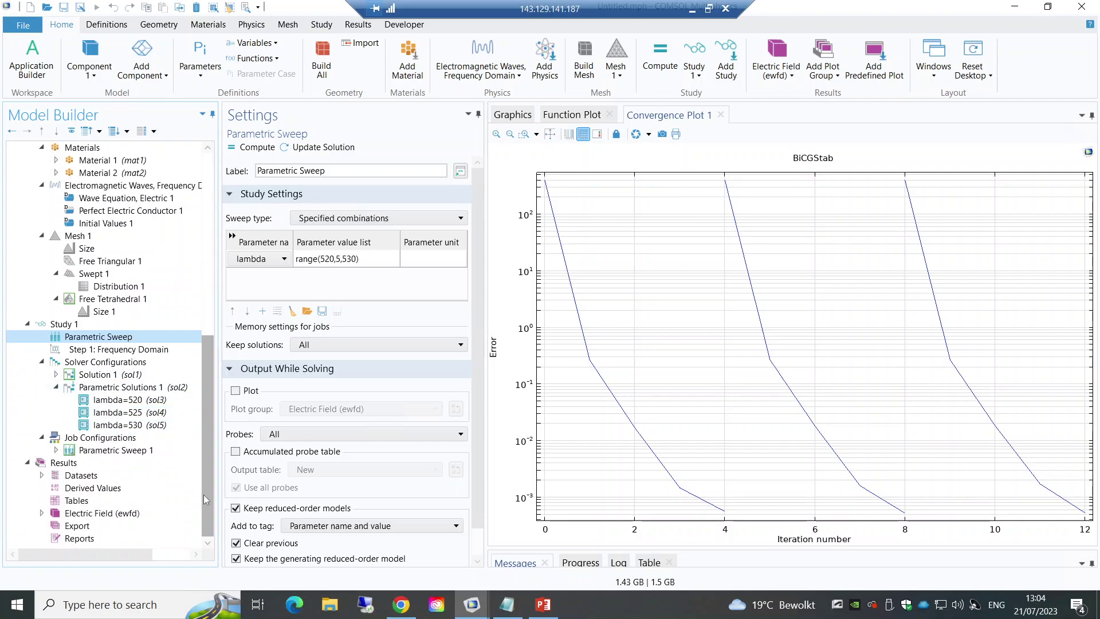
# Step: Add a Global Evaluation under the Derived Values of the results
pyautogui.click(84, 487)
pyautogui.rightClick(84, 487)
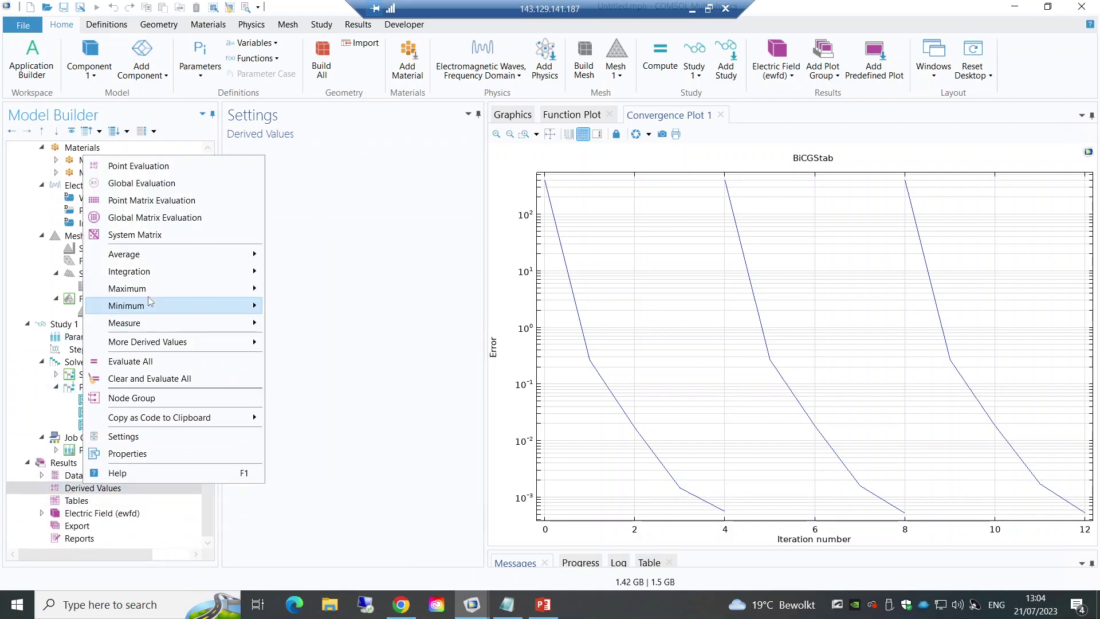
pyautogui.click(133, 184)
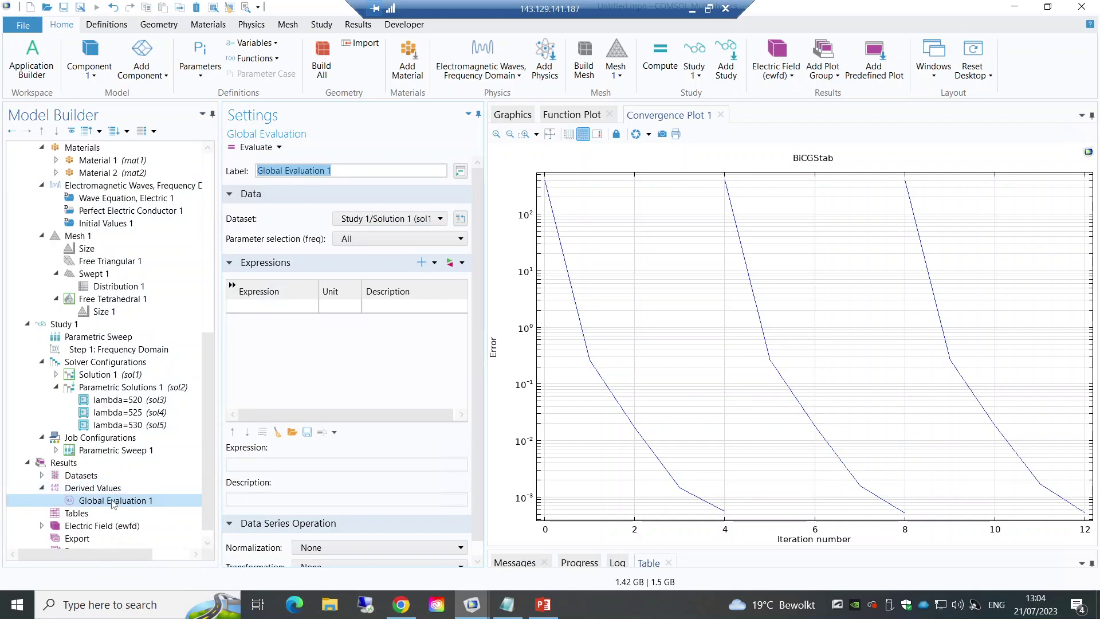
# Step: Look up the cross-section variable names in the component's Variables 1 and return to Global Evaluation 1
pyautogui.click(307, 307)
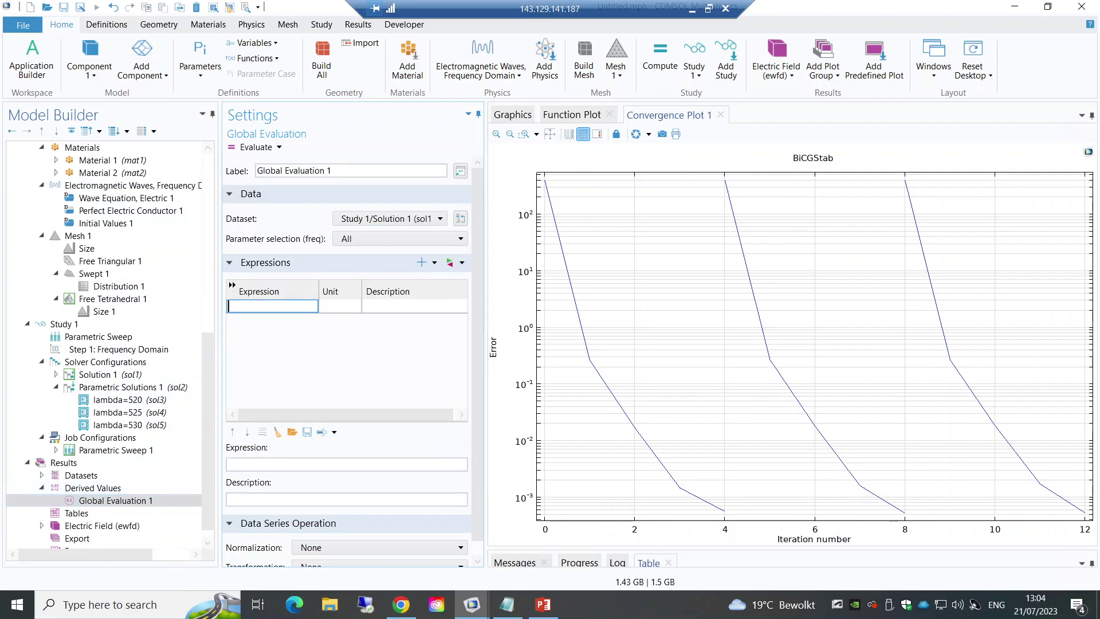
pyautogui.moveTo(212, 356); pyautogui.dragTo(212, 175)
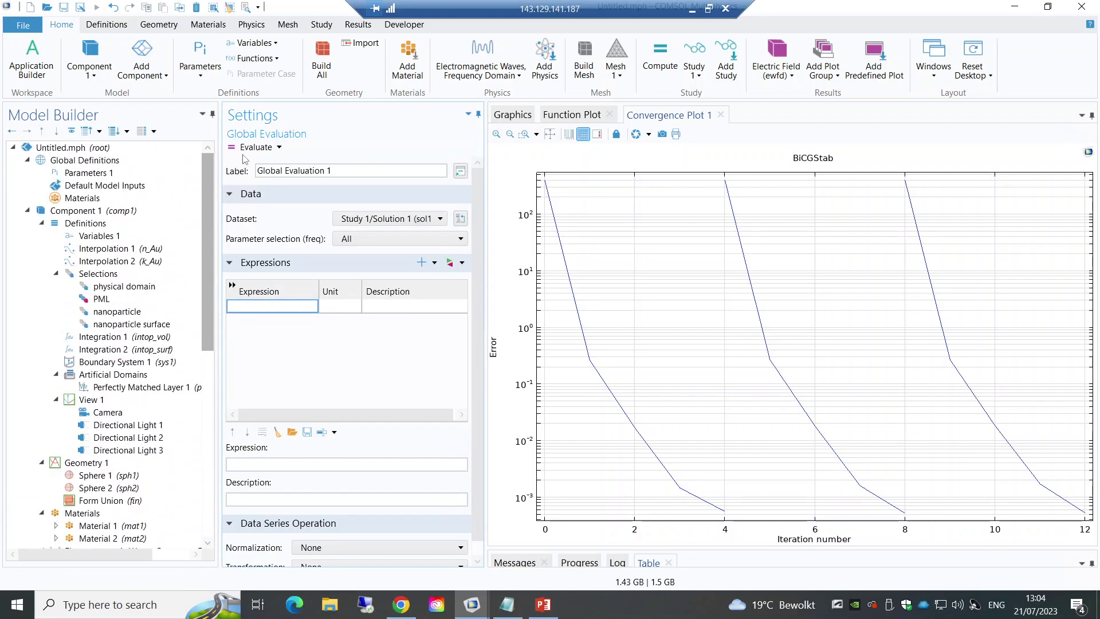
pyautogui.click(92, 240)
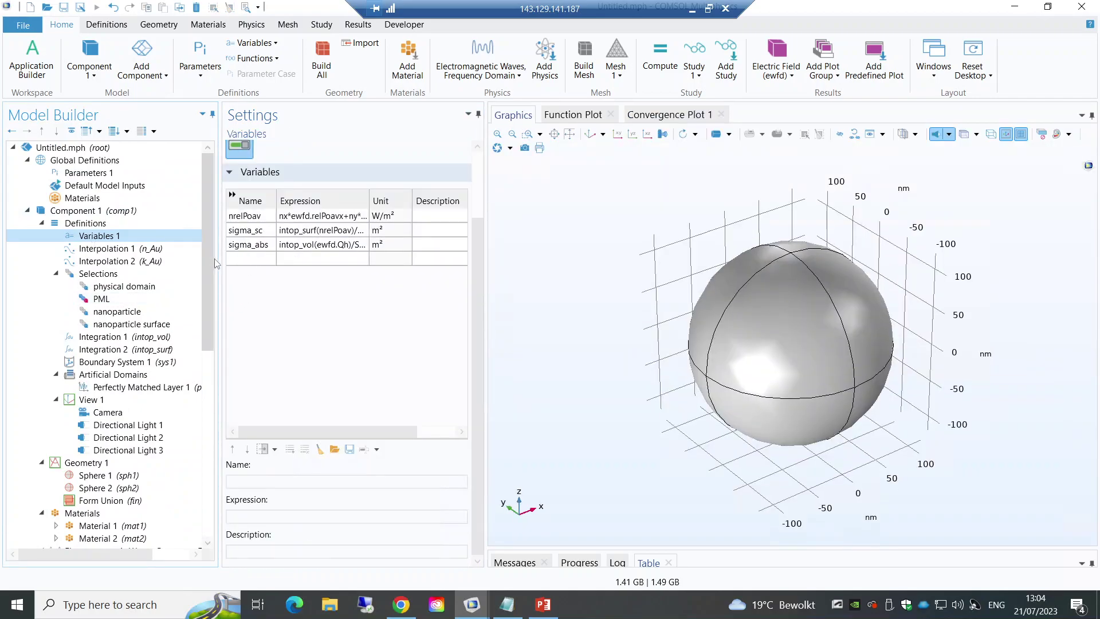
pyautogui.moveTo(212, 253); pyautogui.dragTo(198, 448)
pyautogui.click(137, 489)
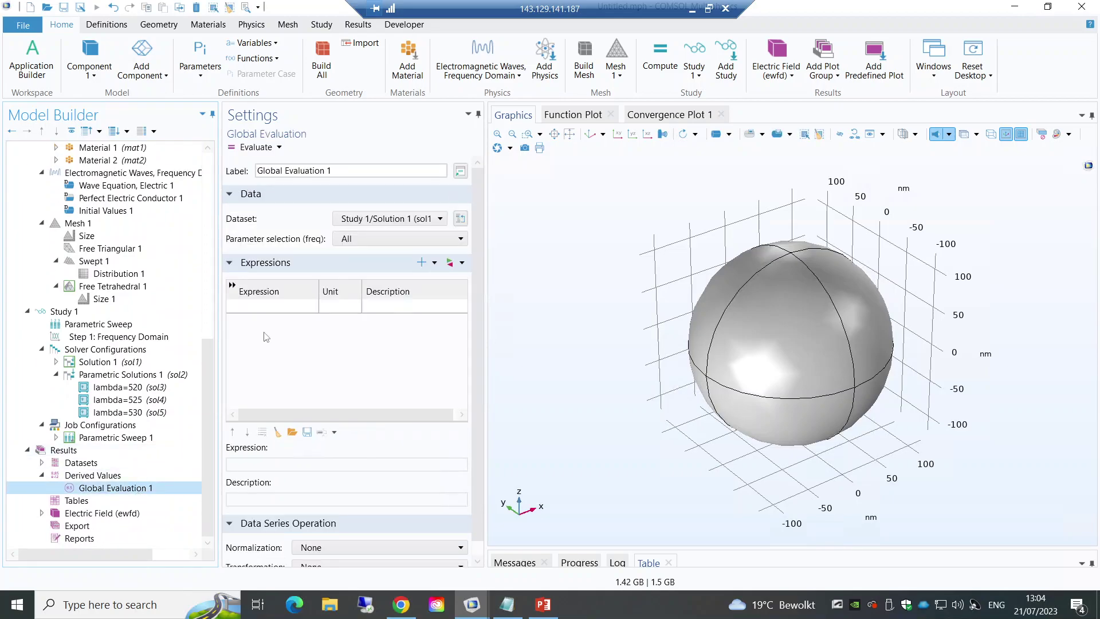
# Step: Evaluate the expression sigma_abs in nm^2 with Global Evaluation 1 and enlarge the results table area
pyautogui.click(275, 307)
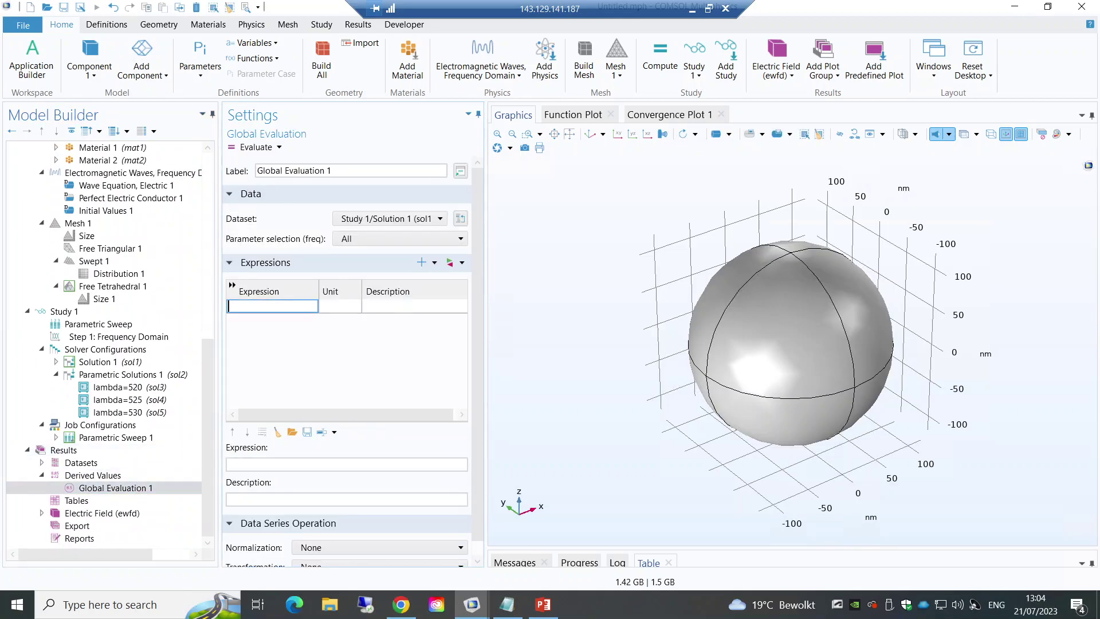
pyautogui.write('sigma_abs')
pyautogui.click(342, 338)
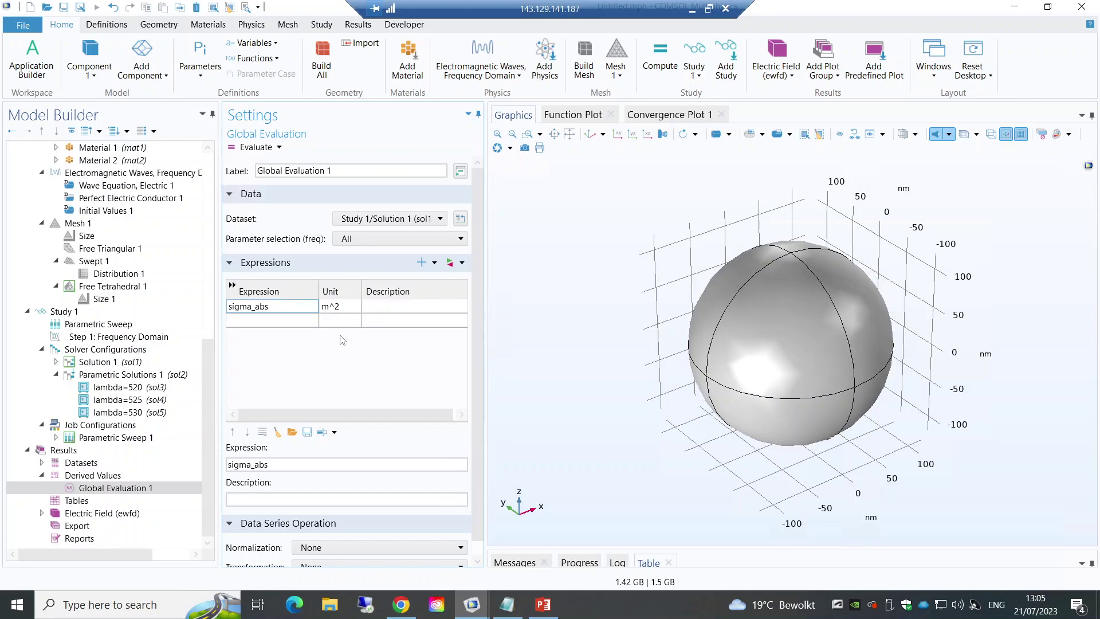
pyautogui.click(325, 308)
pyautogui.write('n')
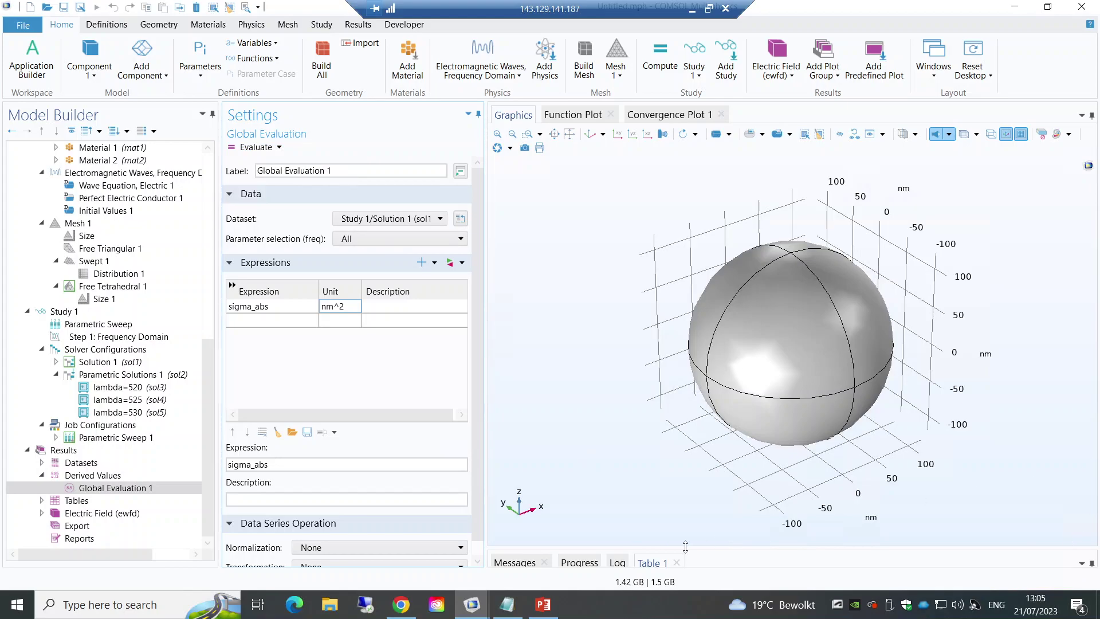
pyautogui.moveTo(683, 549); pyautogui.dragTo(681, 469)
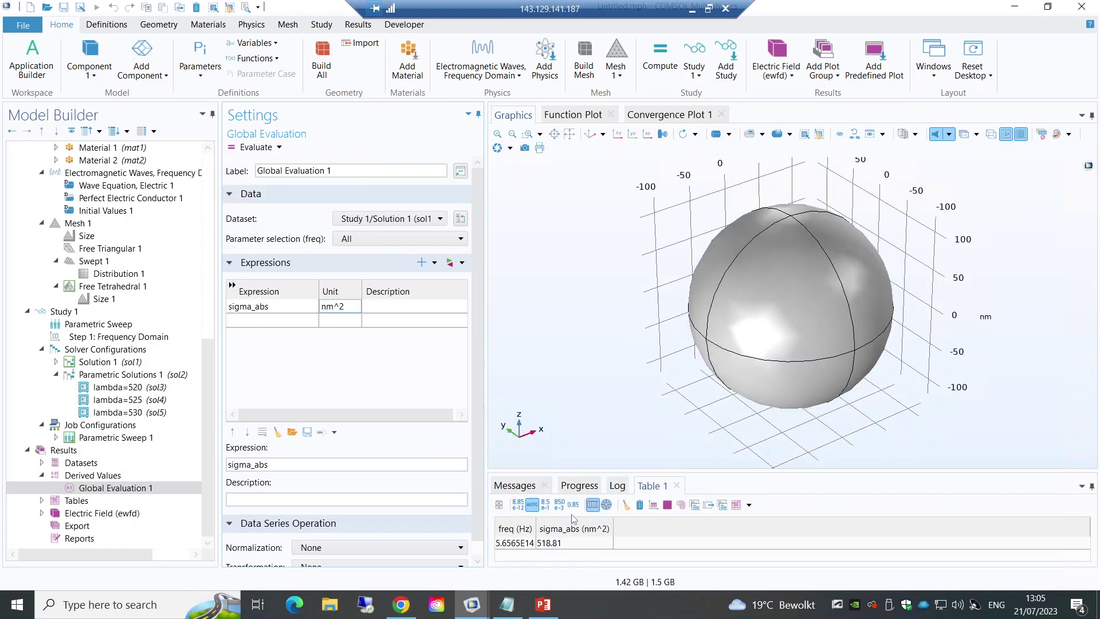
# Step: Delete the freq (Hz) column from Table 1
pyautogui.click(387, 236)
pyautogui.click(387, 236)
pyautogui.rightClick(519, 532)
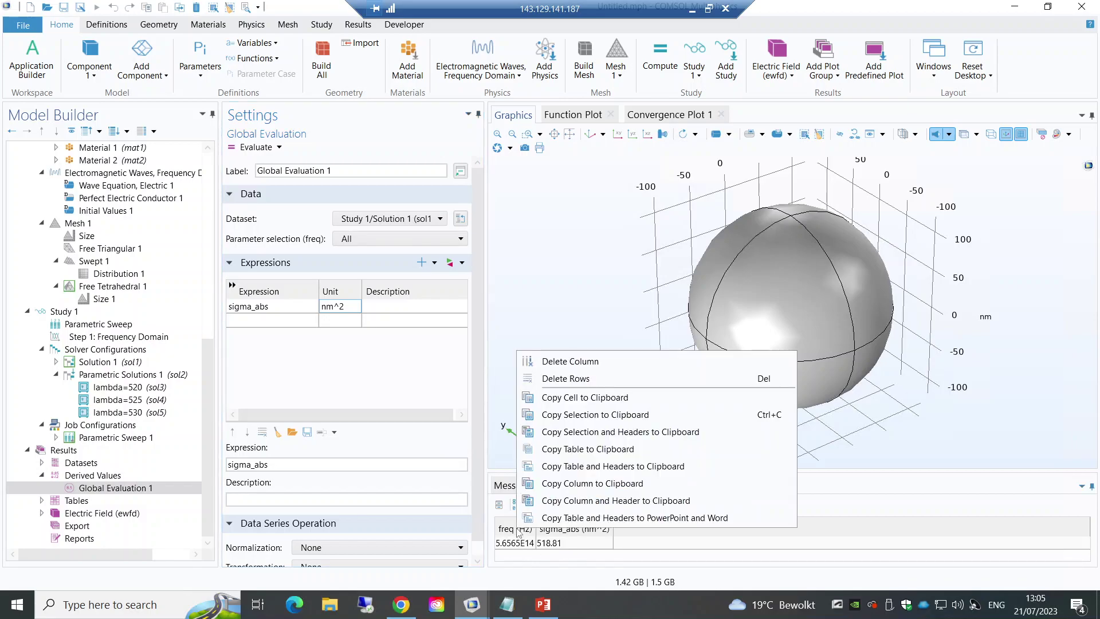
pyautogui.click(566, 378)
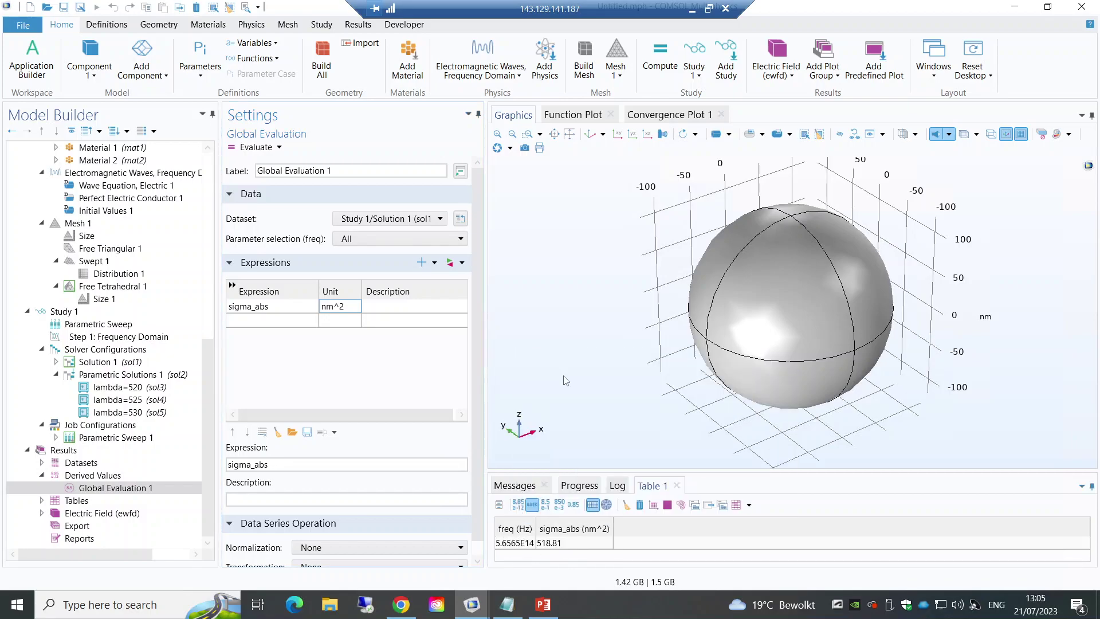
pyautogui.rightClick(517, 527)
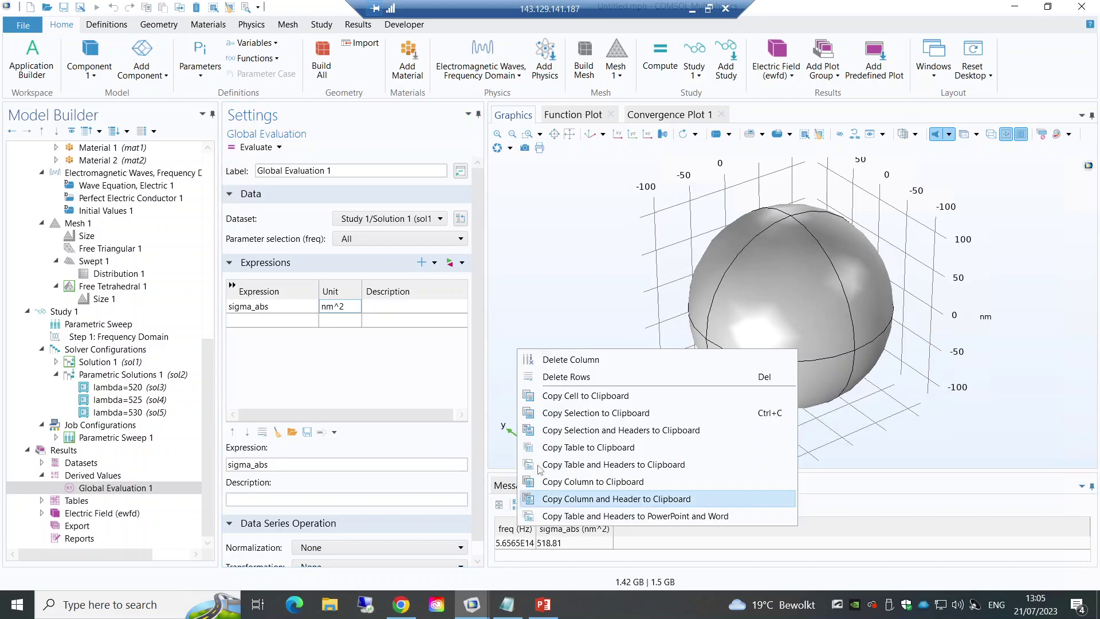
pyautogui.click(559, 361)
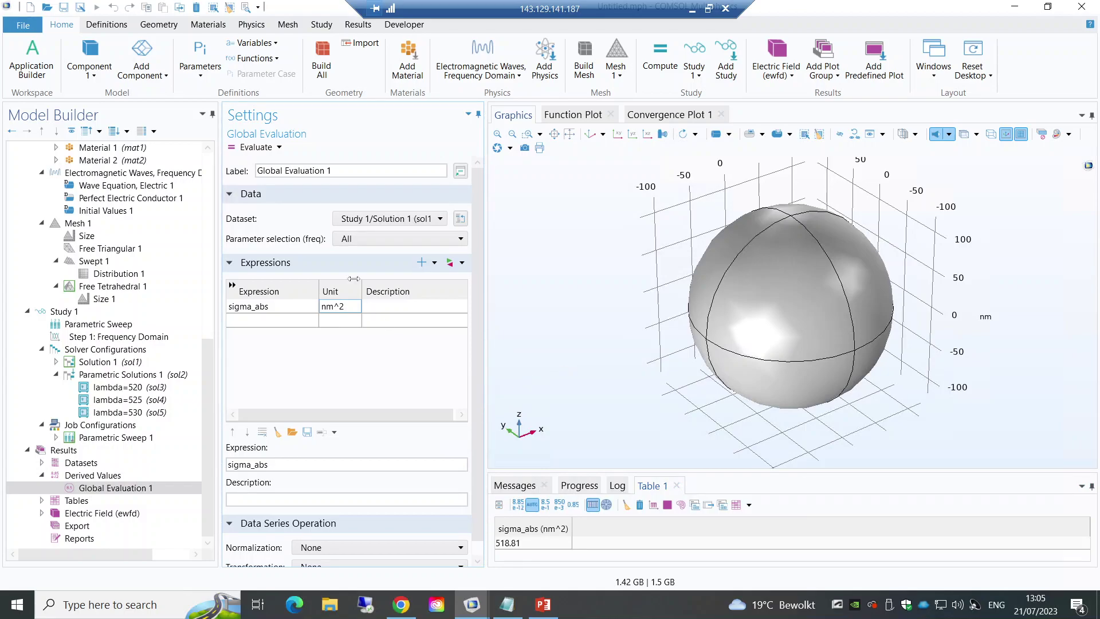
# Step: Set the Global Evaluation 1 dataset to Study 1/Parametric Solutions 1 (sol2) and re-evaluate it, overwriting Table 1
pyautogui.click(357, 221)
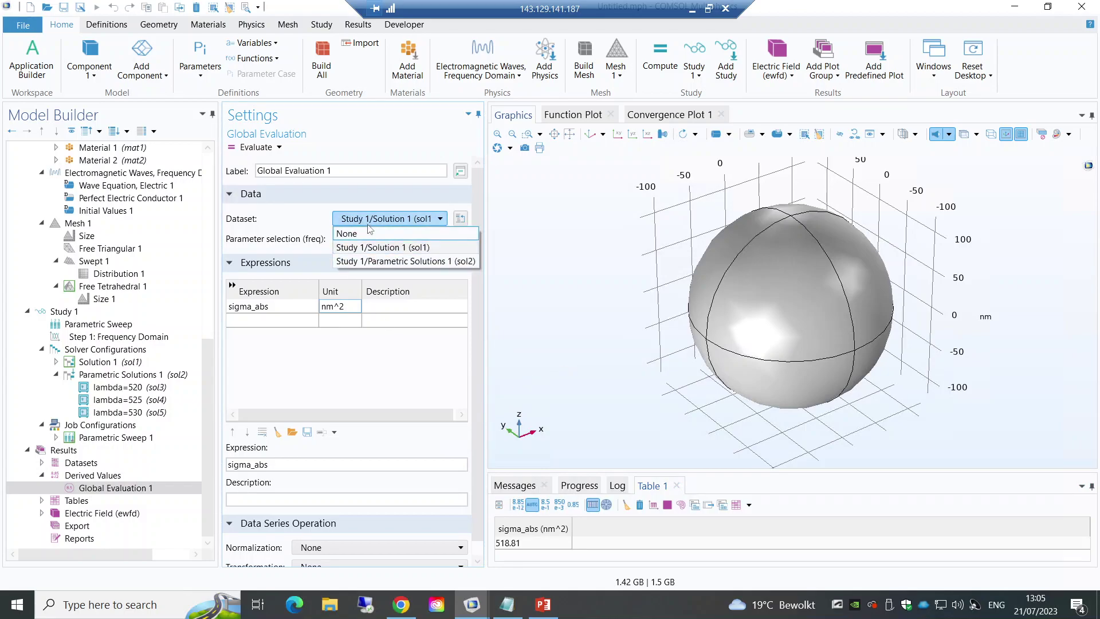
pyautogui.click(383, 263)
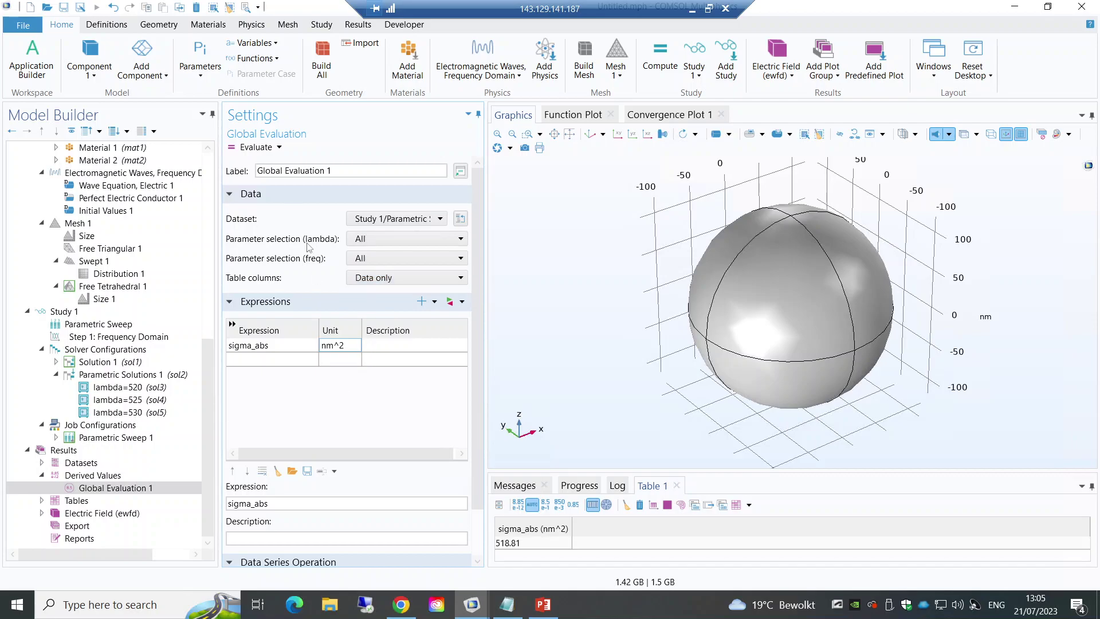
pyautogui.click(254, 148)
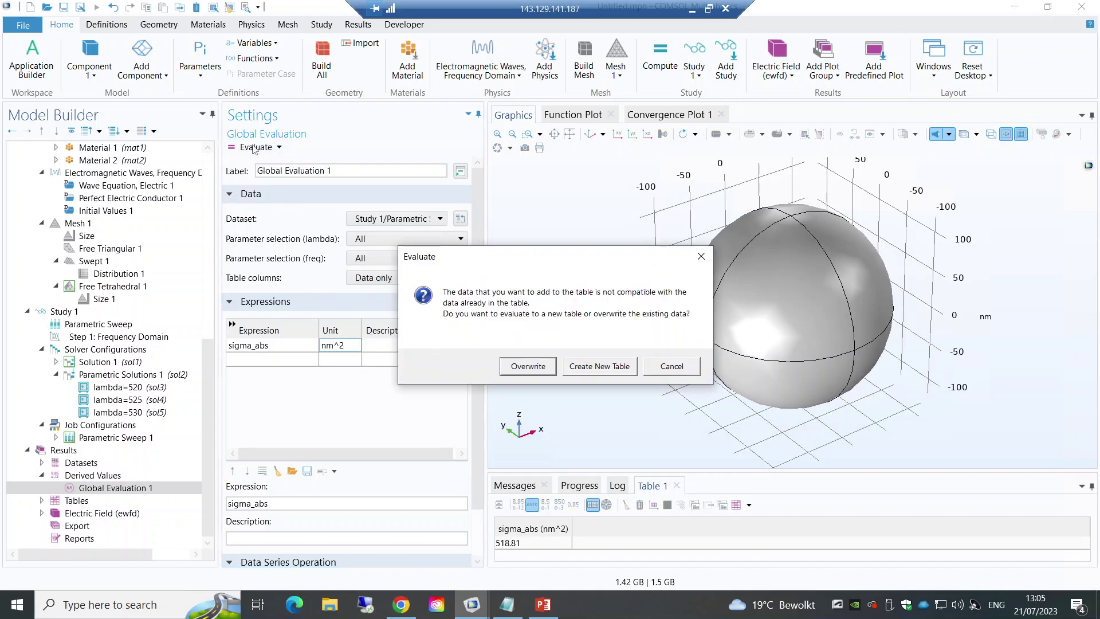
pyautogui.click(528, 367)
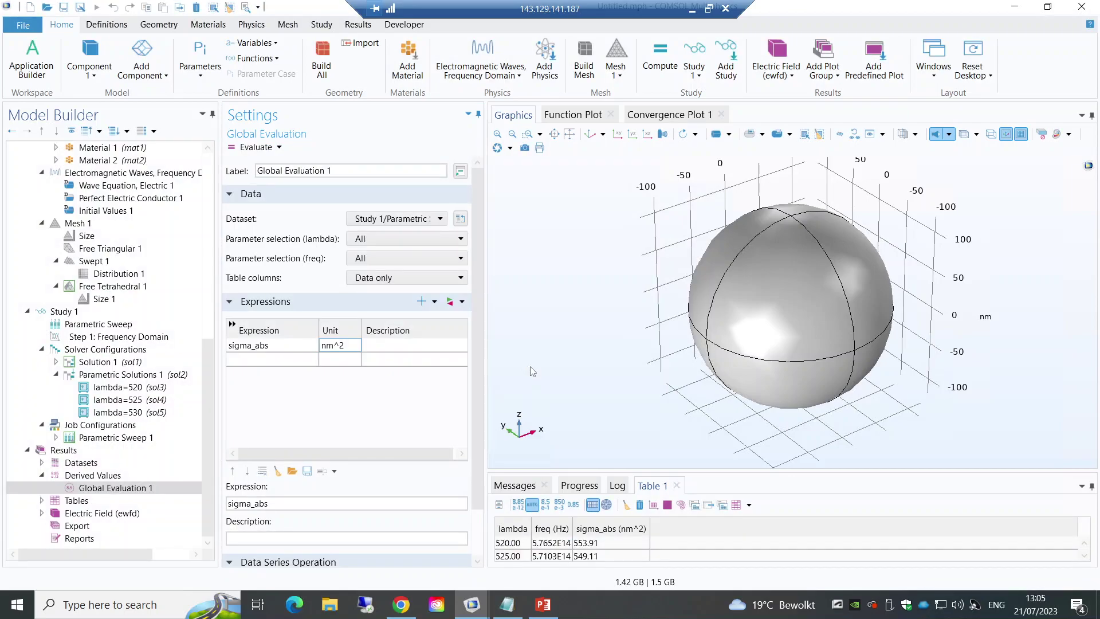
# Step: Delete the freq (Hz) column from the re-evaluated Table 1 and check the sigma_abs rows for every lambda
pyautogui.rightClick(563, 526)
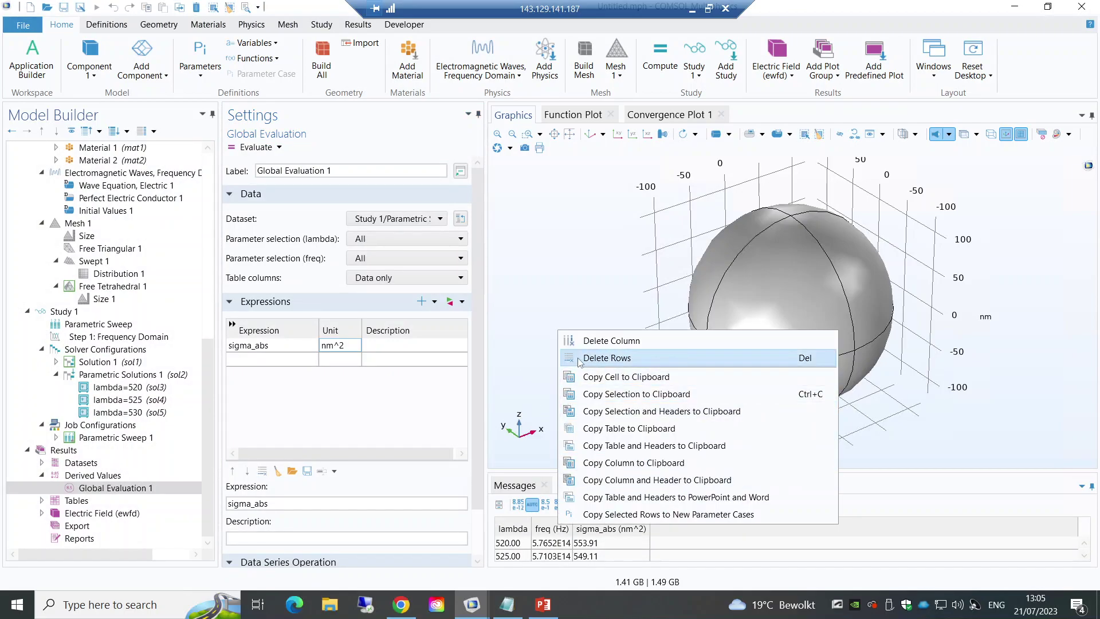
pyautogui.click(598, 347)
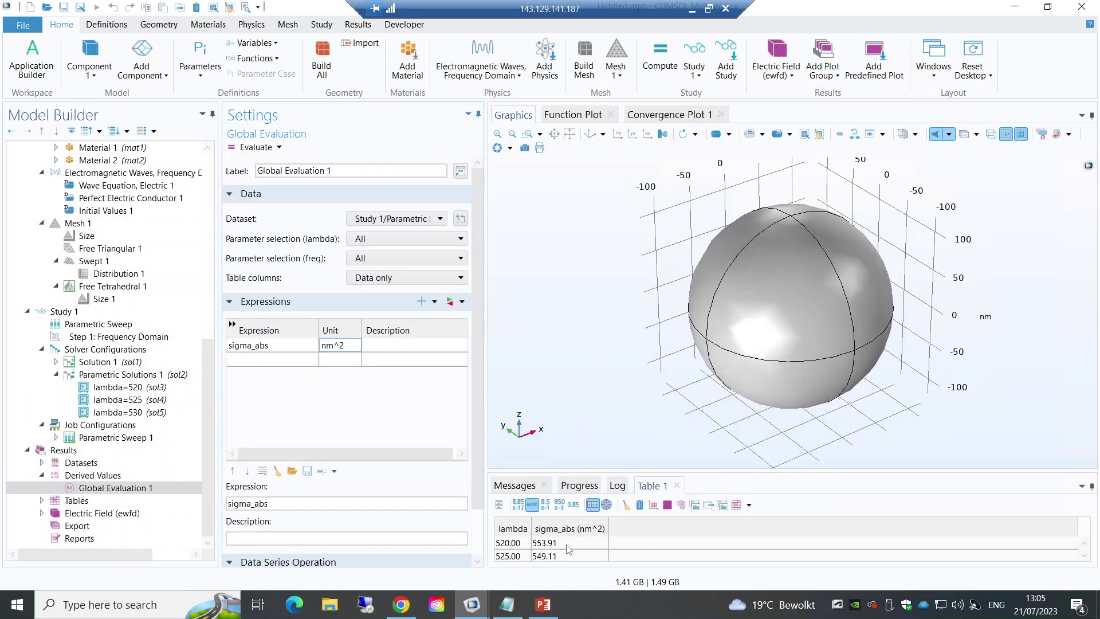
pyautogui.click(1084, 556)
pyautogui.click(1084, 555)
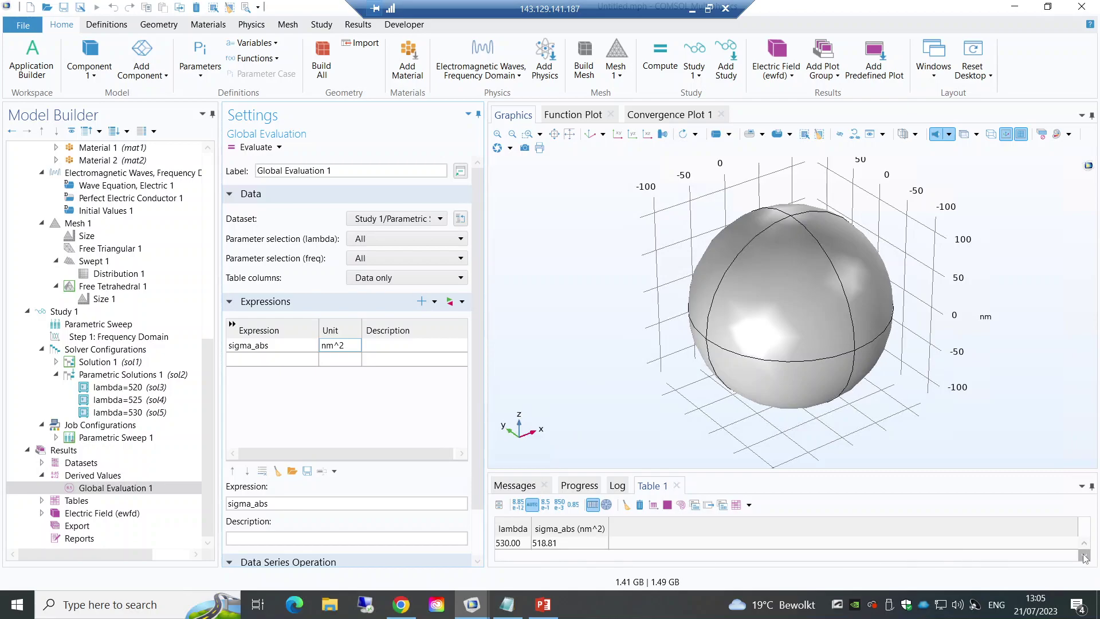
pyautogui.click(1084, 543)
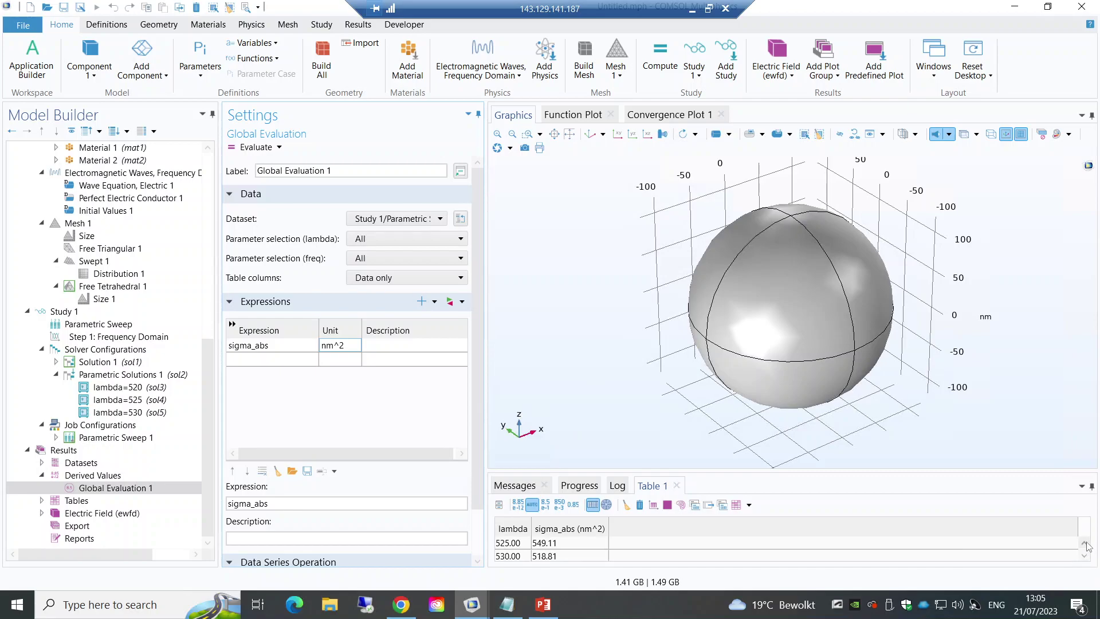
pyautogui.click(1084, 543)
pyautogui.click(514, 543)
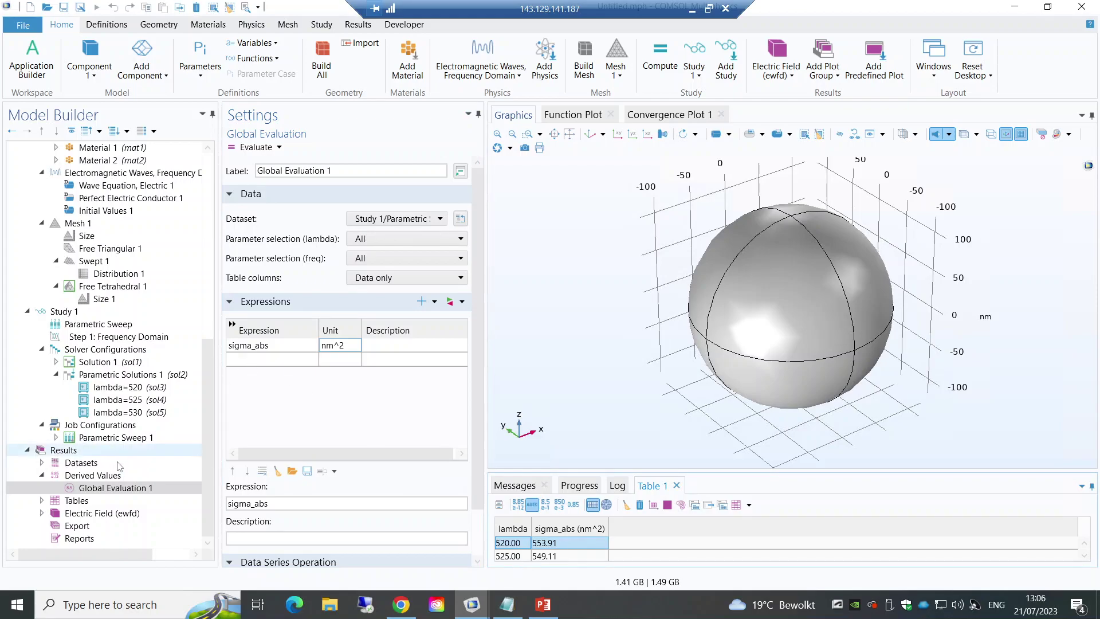
# Step: Duplicate Global Evaluation 1 and set the copy's expression to sigma_sc
pyautogui.rightClick(118, 488)
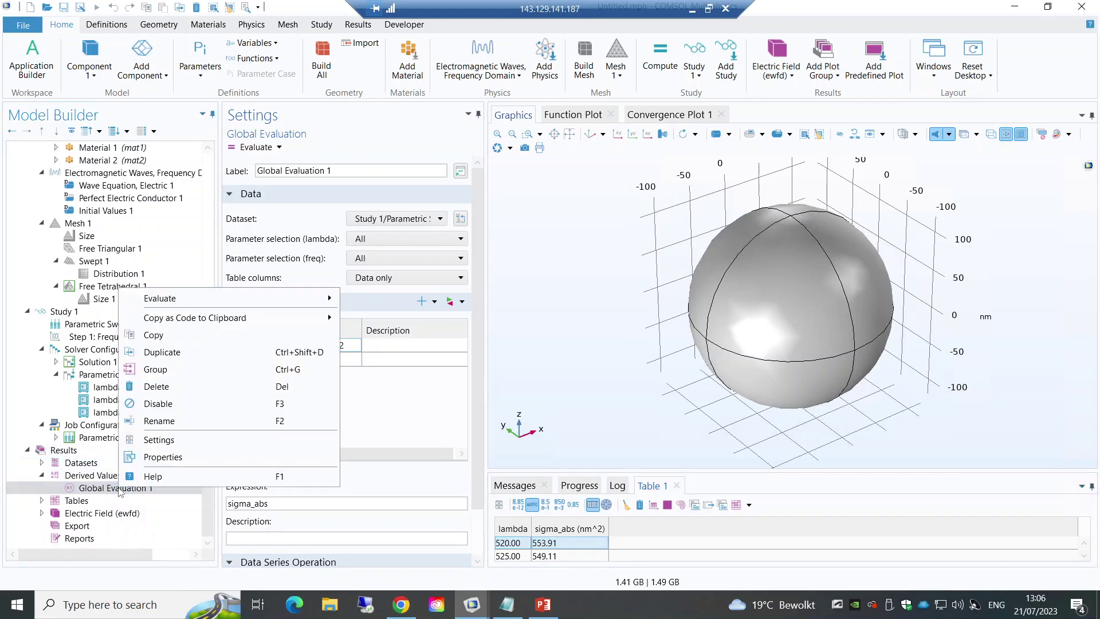
pyautogui.click(162, 352)
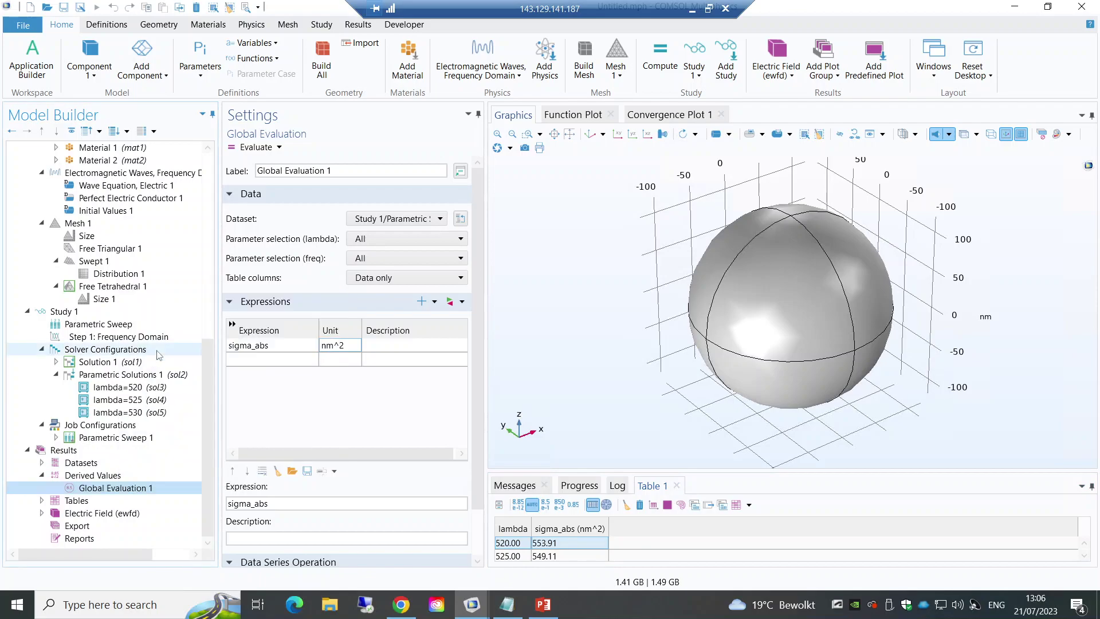
pyautogui.click(269, 346)
pyautogui.click(268, 345)
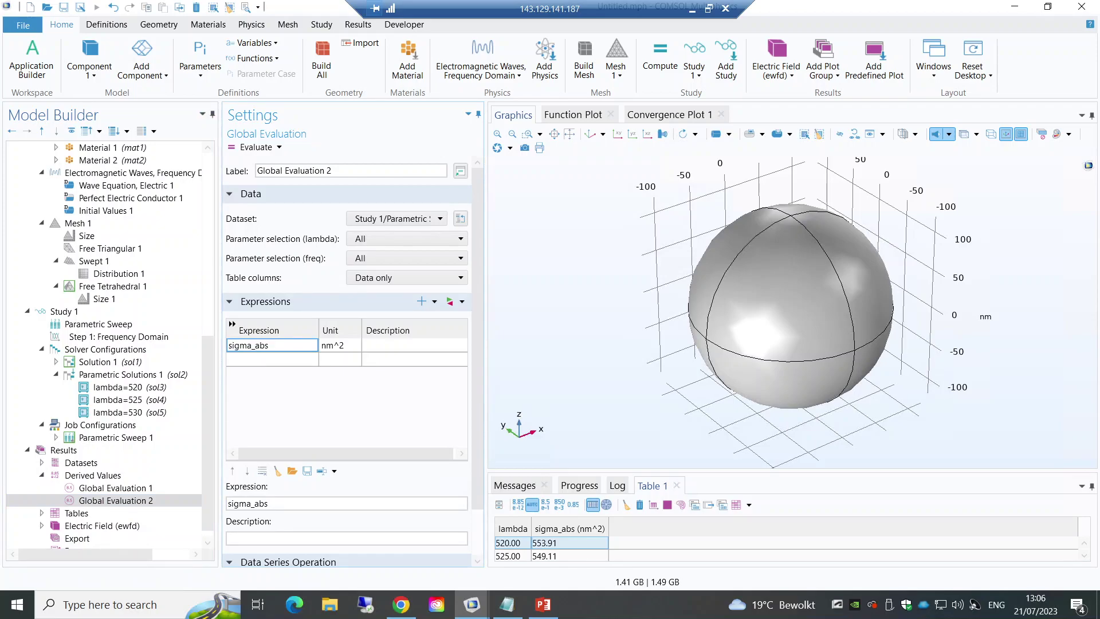
pyautogui.press('BackSpace')
pyautogui.press('BackSpace')
pyautogui.click(301, 382)
# Step: Evaluate sigma_sc with Global Evaluation 2 into a new table and delete that table's freq (Hz) column
pyautogui.click(251, 150)
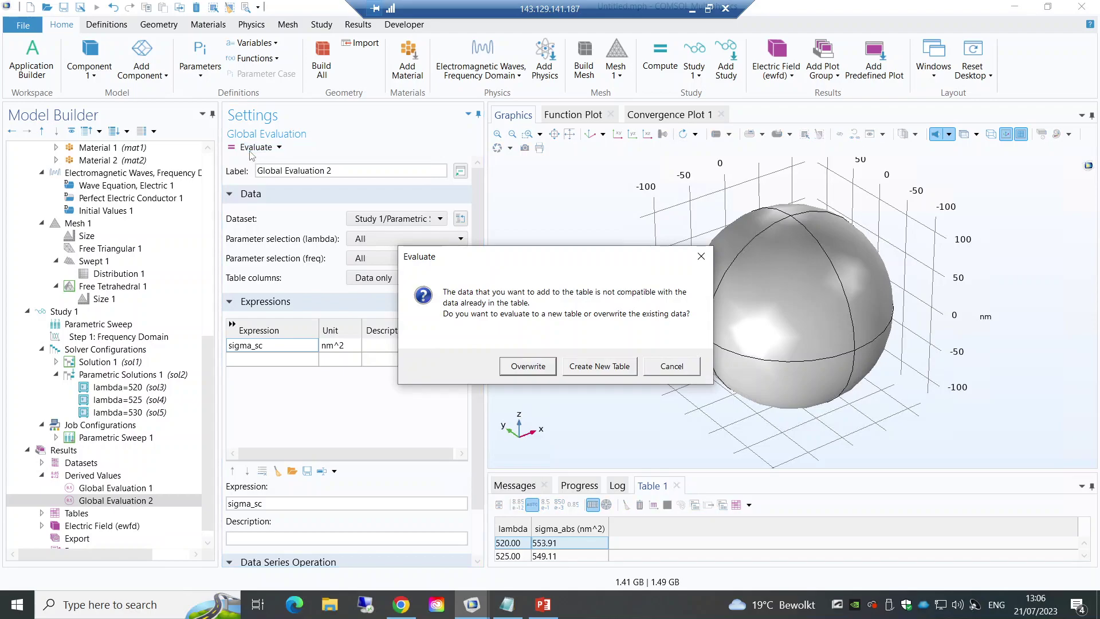
pyautogui.click(594, 369)
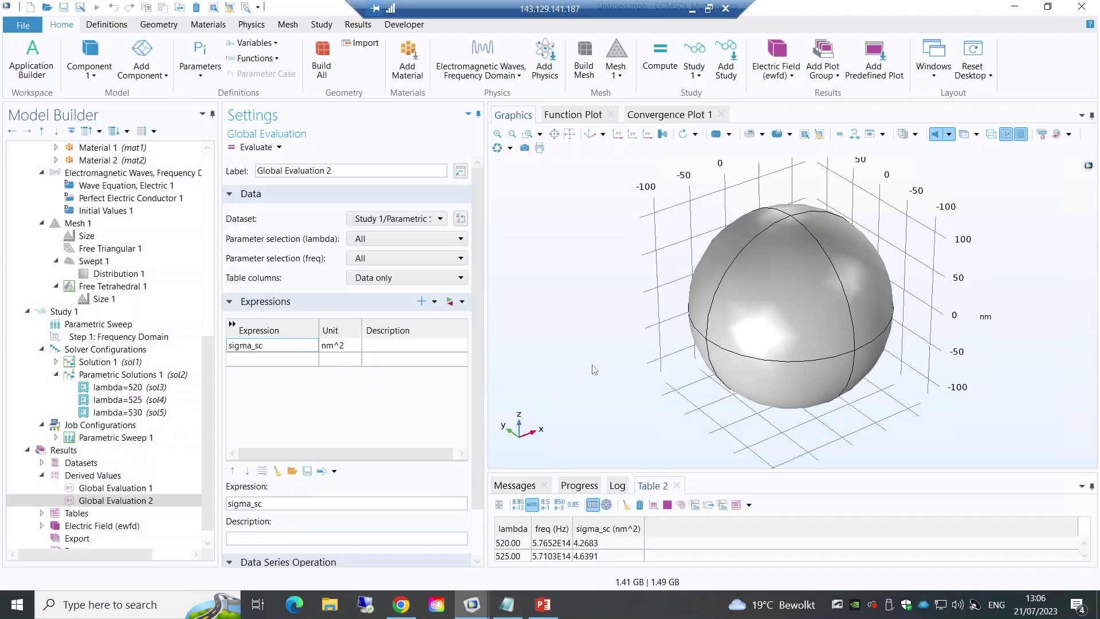
pyautogui.rightClick(550, 533)
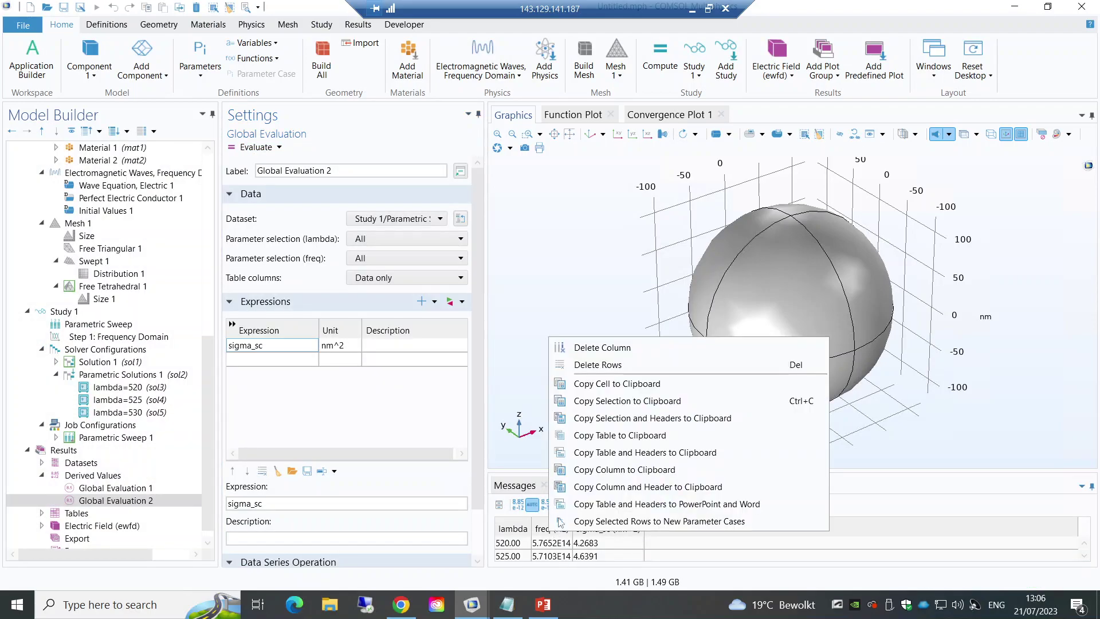
pyautogui.click(597, 346)
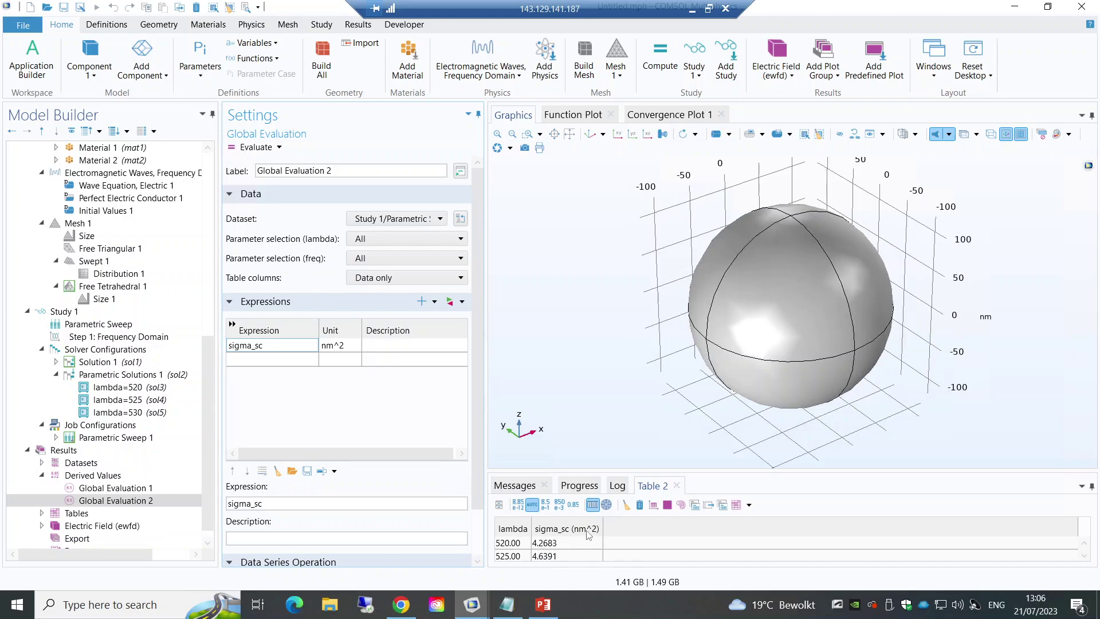
# Step: Return to Global Evaluation 1 and compare the sigma_abs values in Table 1 across the lambda values
pyautogui.click(146, 488)
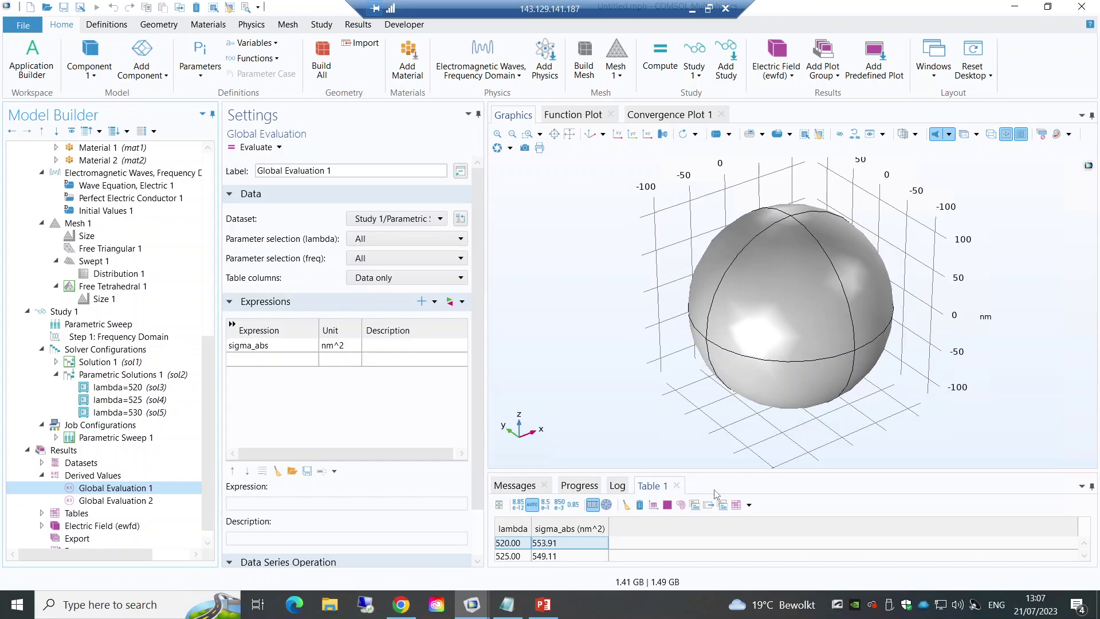
pyautogui.click(1085, 556)
pyautogui.click(1085, 556)
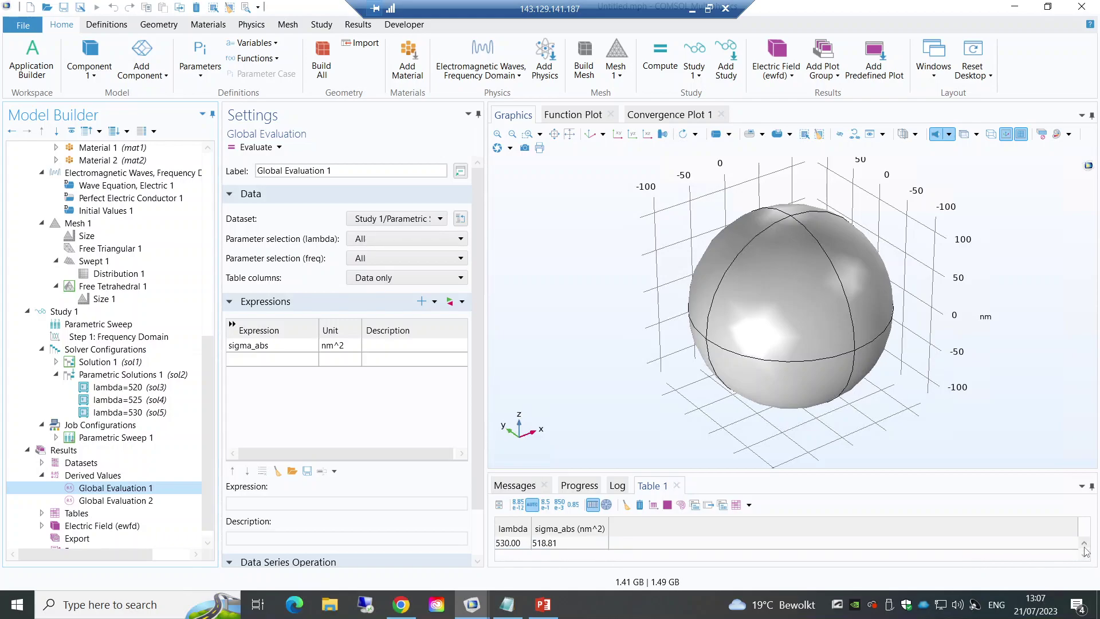
pyautogui.click(1085, 546)
pyautogui.click(1085, 554)
pyautogui.click(1085, 543)
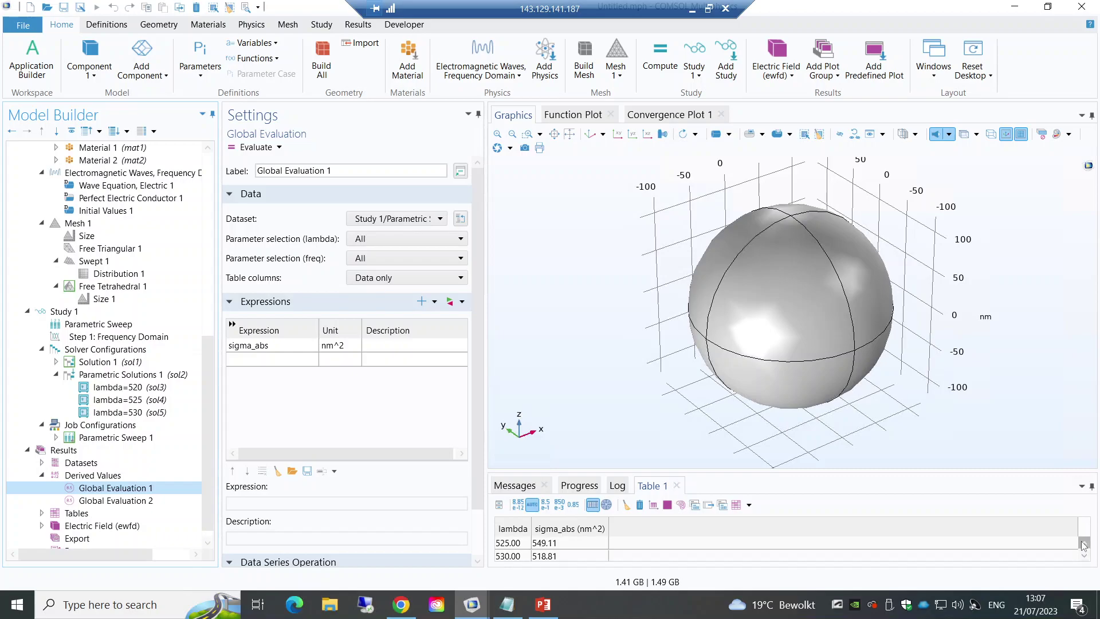
pyautogui.click(1084, 543)
pyautogui.click(1085, 556)
pyautogui.click(1085, 556)
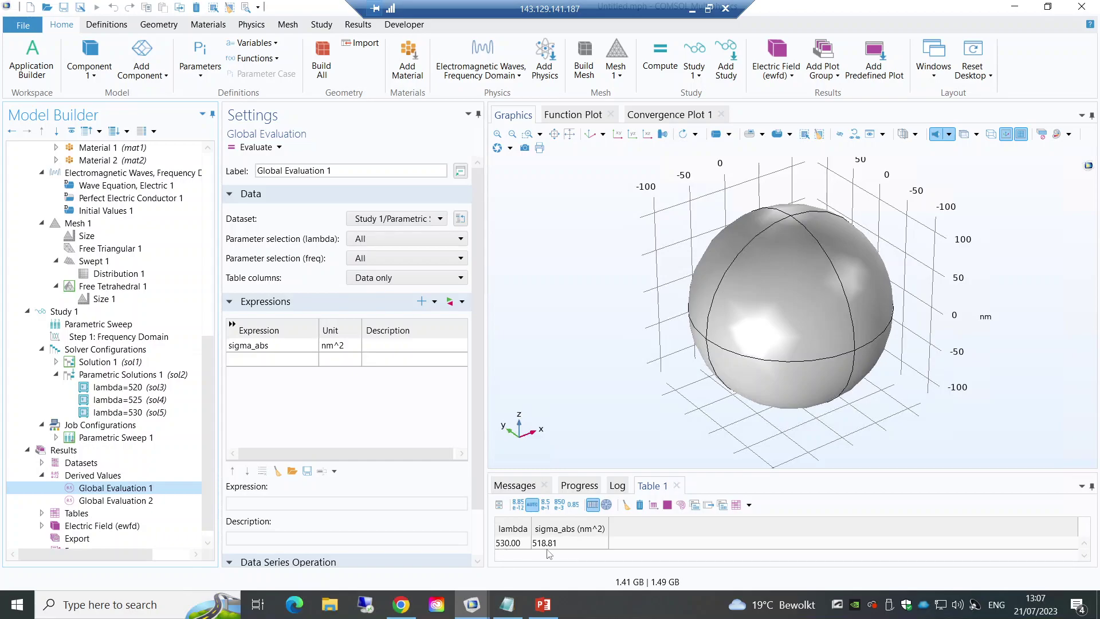
pyautogui.click(566, 549)
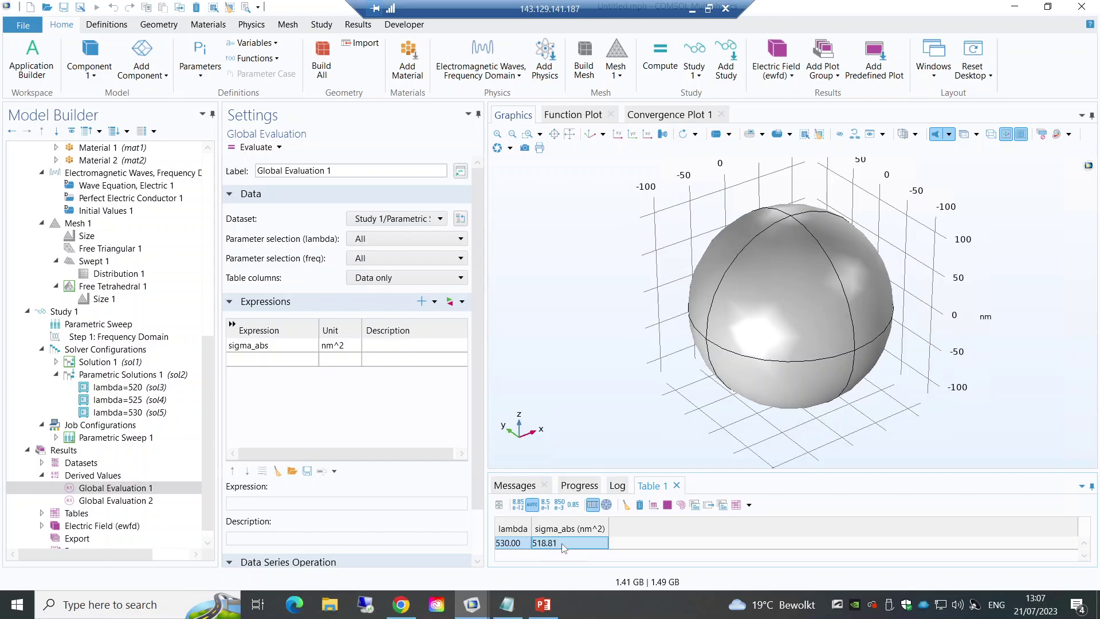
# Step: Minimize the open windows to reach the desktop and launch a new session of COMSOL Multiphysics 6.1 (ClassKit License)
pyautogui.click(1026, 5)
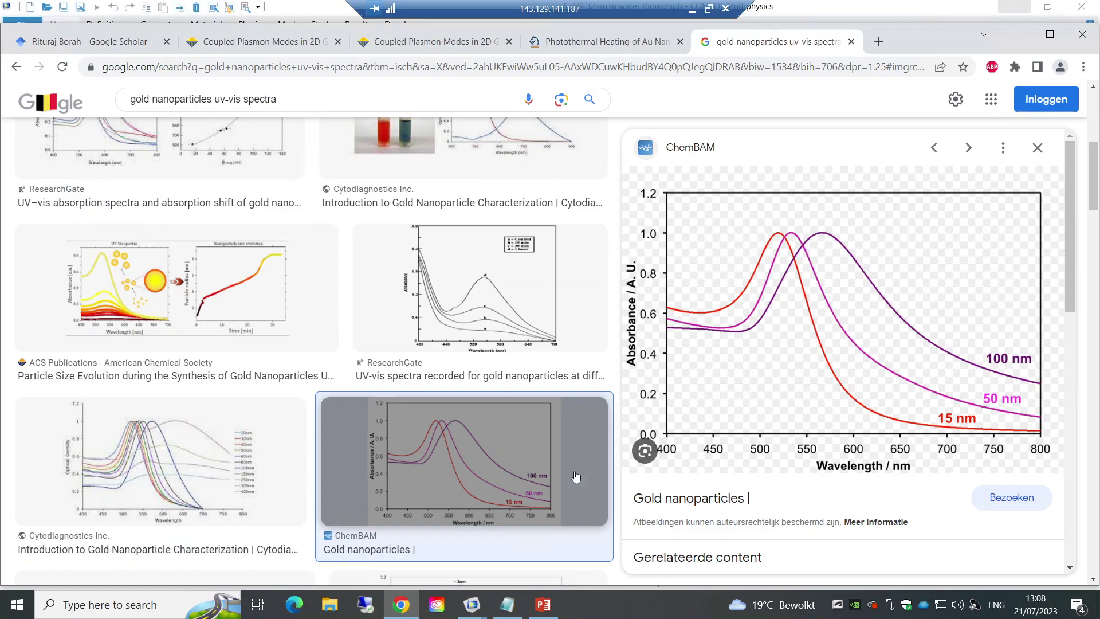
pyautogui.moveTo(468, 612)
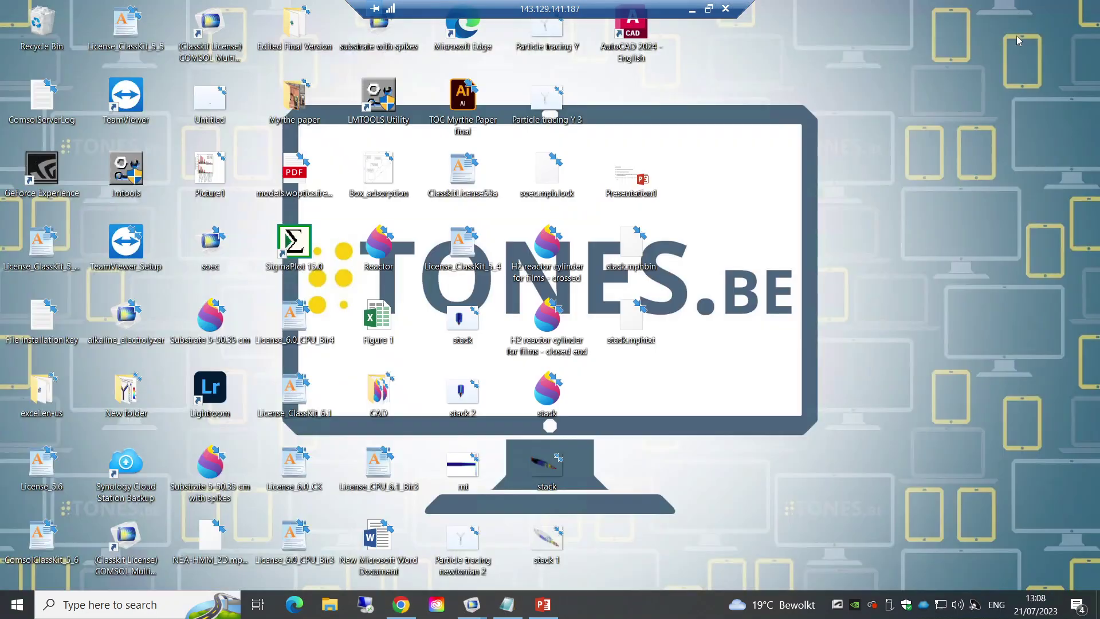
pyautogui.click(1016, 35)
pyautogui.rightClick(799, 148)
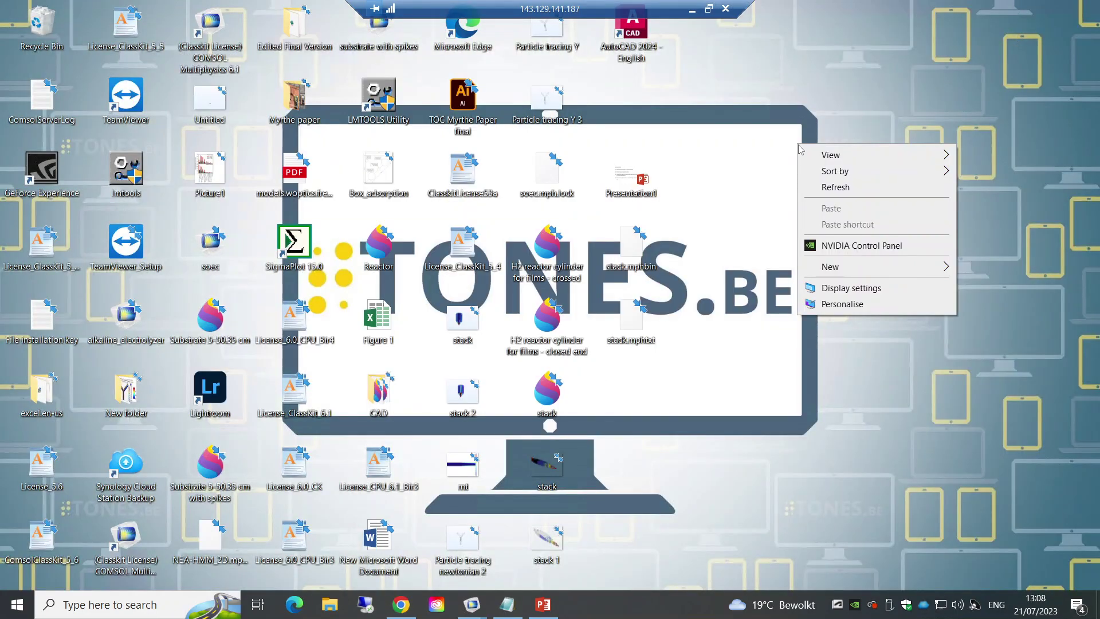
pyautogui.click(819, 187)
pyautogui.click(217, 49)
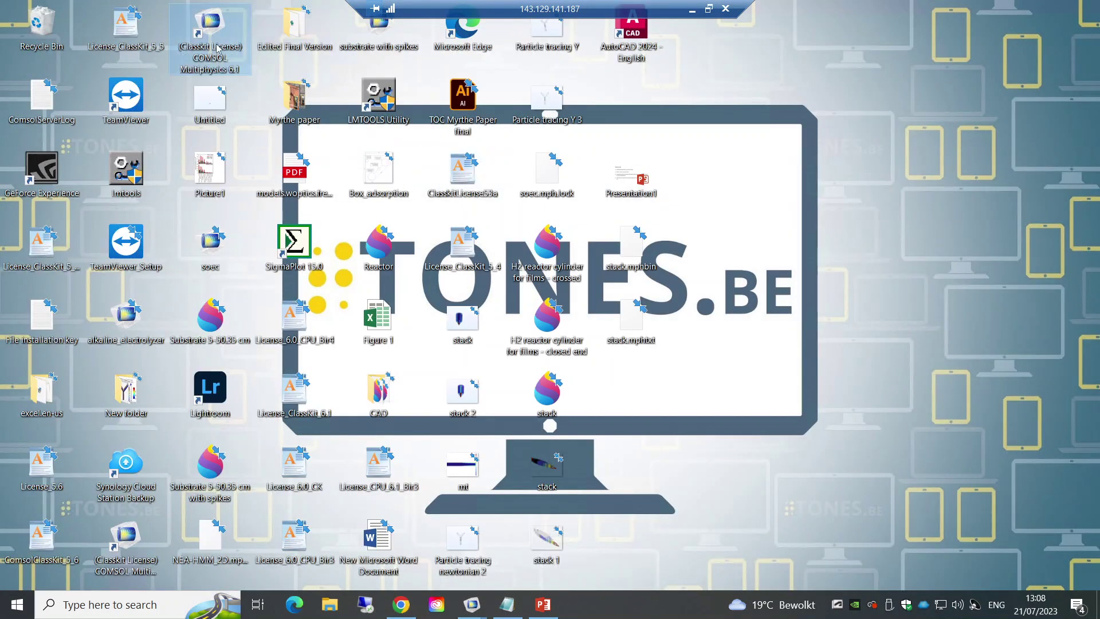
pyautogui.doubleClick(217, 49)
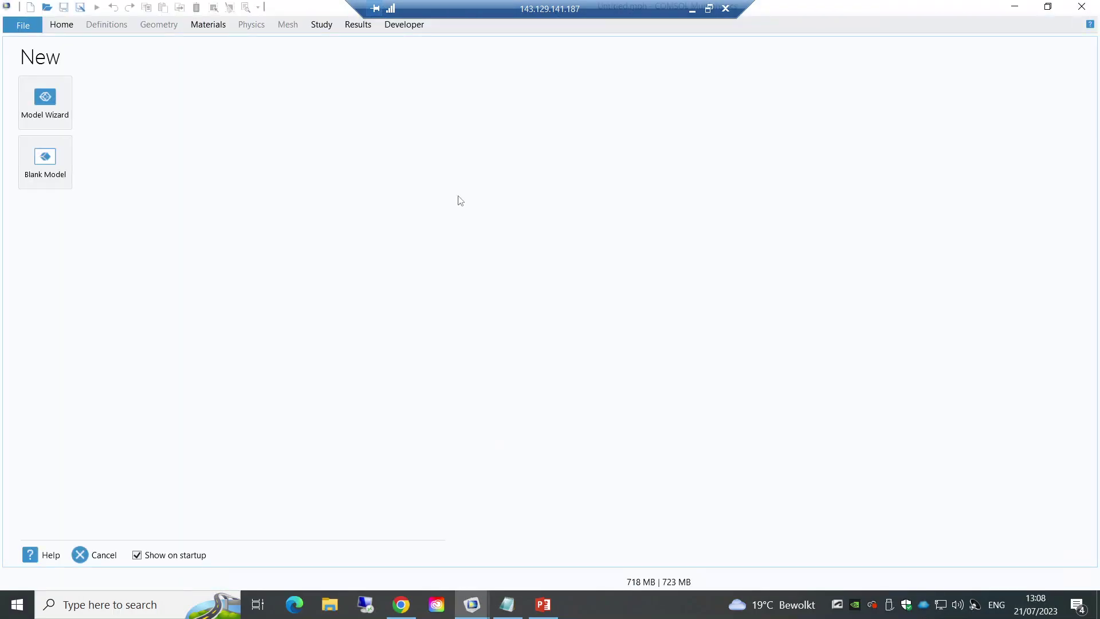
# Step: Start a 3D model with the Model Wizard and add the Heat Transfer in Solids (ht) physics interface
pyautogui.click(53, 109)
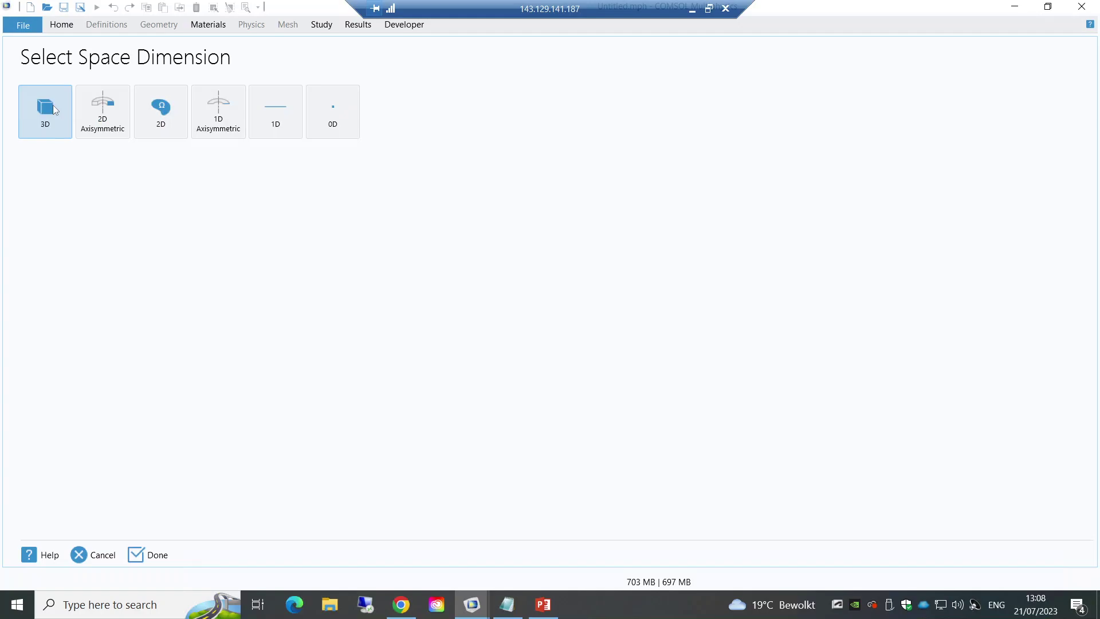
pyautogui.click(54, 109)
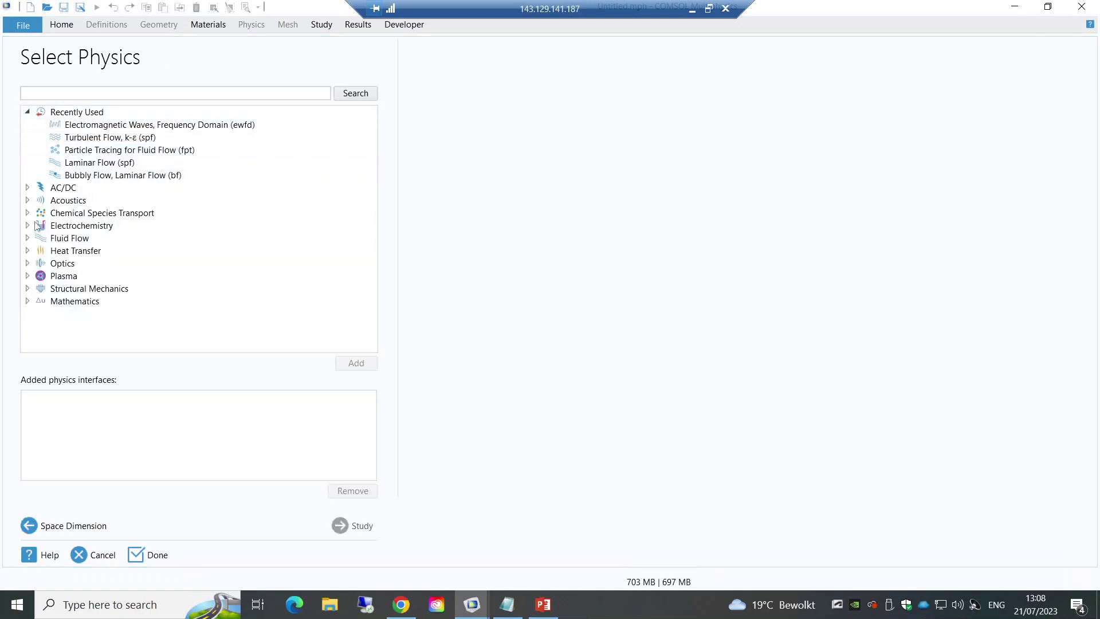
pyautogui.click(28, 251)
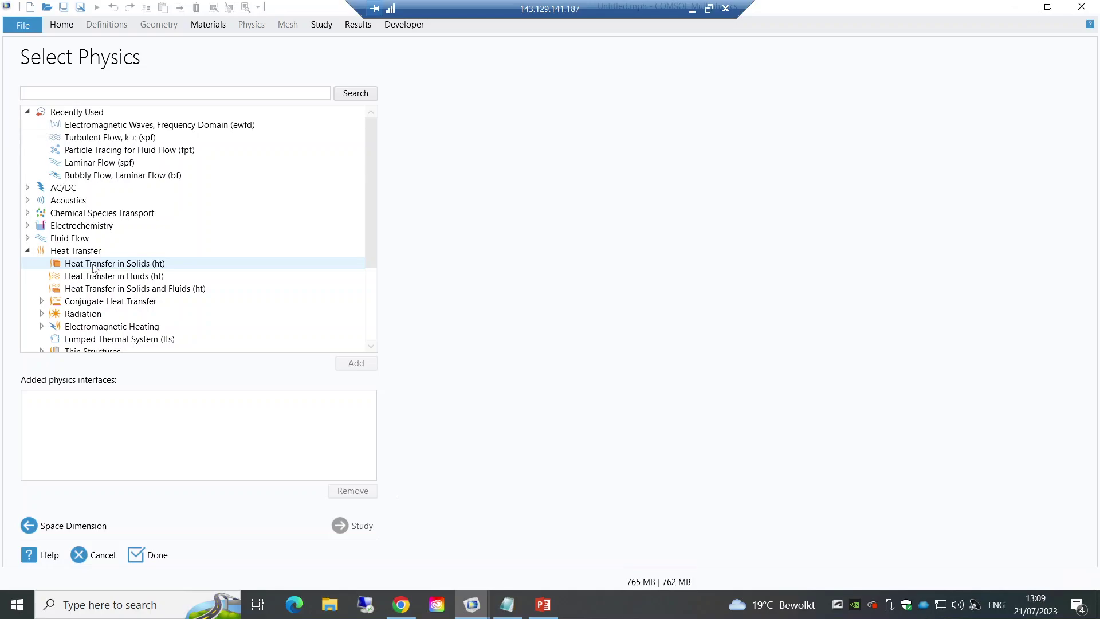
pyautogui.click(94, 268)
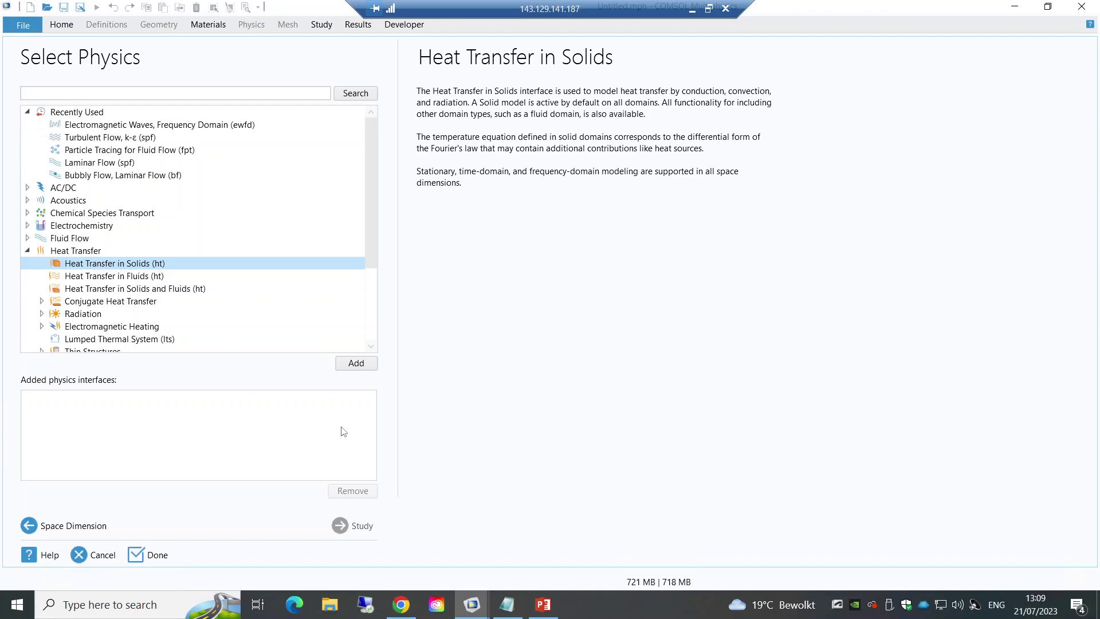
pyautogui.click(354, 366)
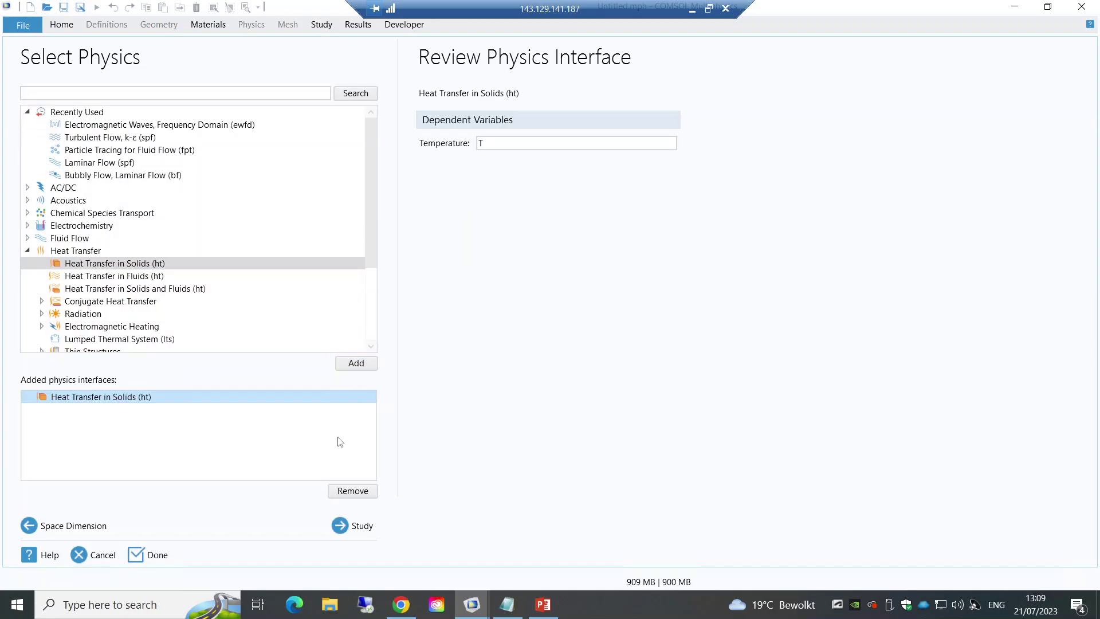
# Step: Continue to the study selection and choose a Stationary study for the heat transfer model
pyautogui.click(352, 526)
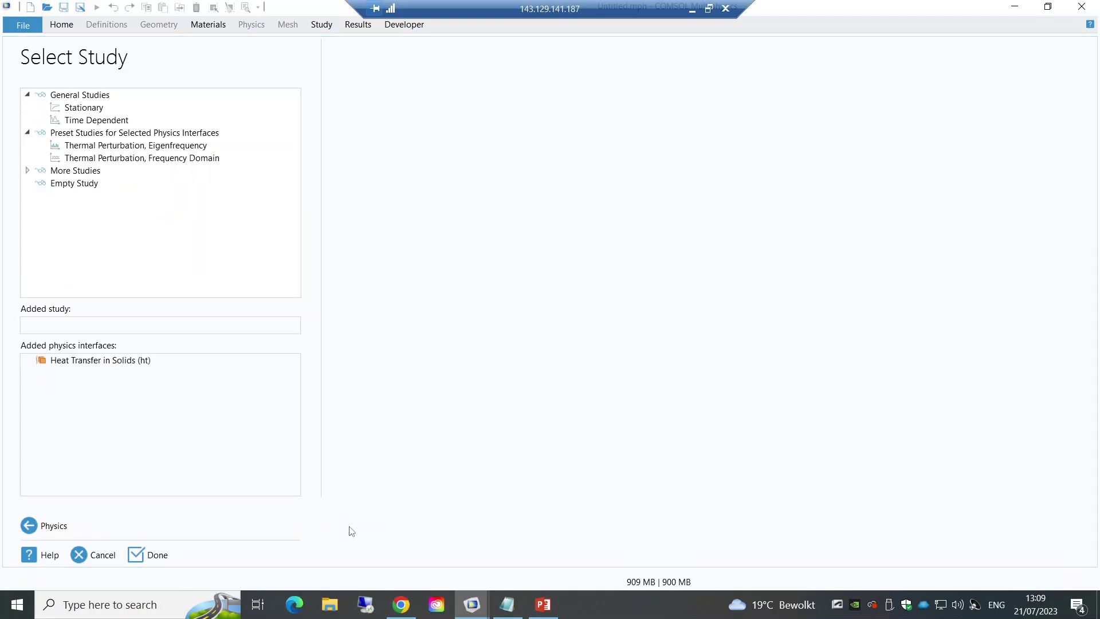
pyautogui.click(82, 110)
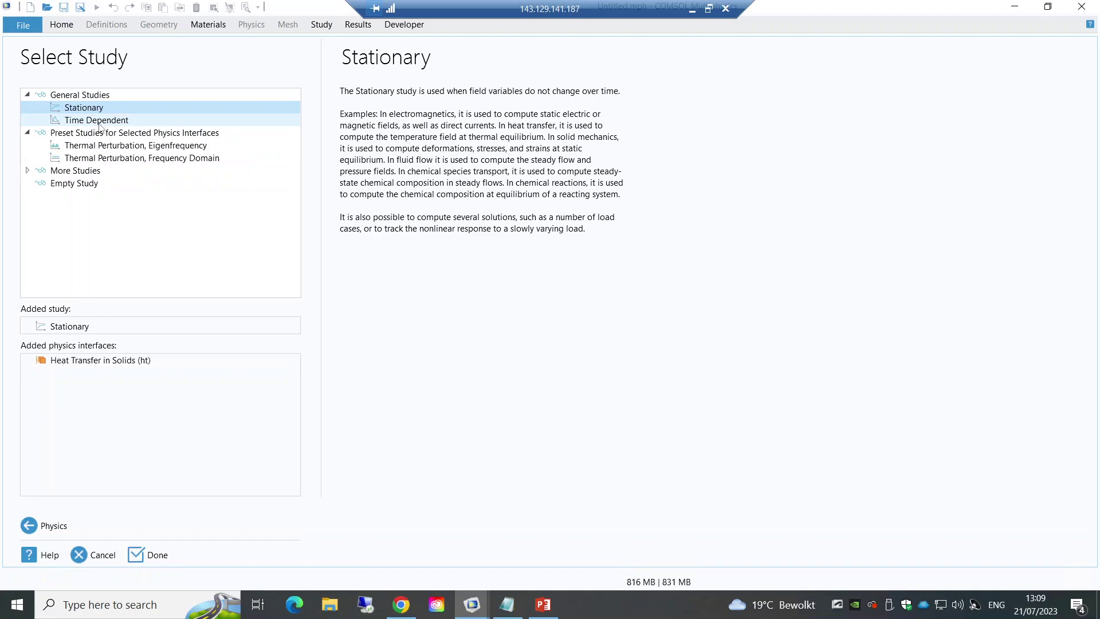
# Step: Switch to Chrome and examine the pulsed-laser temperature plots in Fig. 6 of the article on photothermal heating of Au nanorods and nanospheres
pyautogui.click(405, 614)
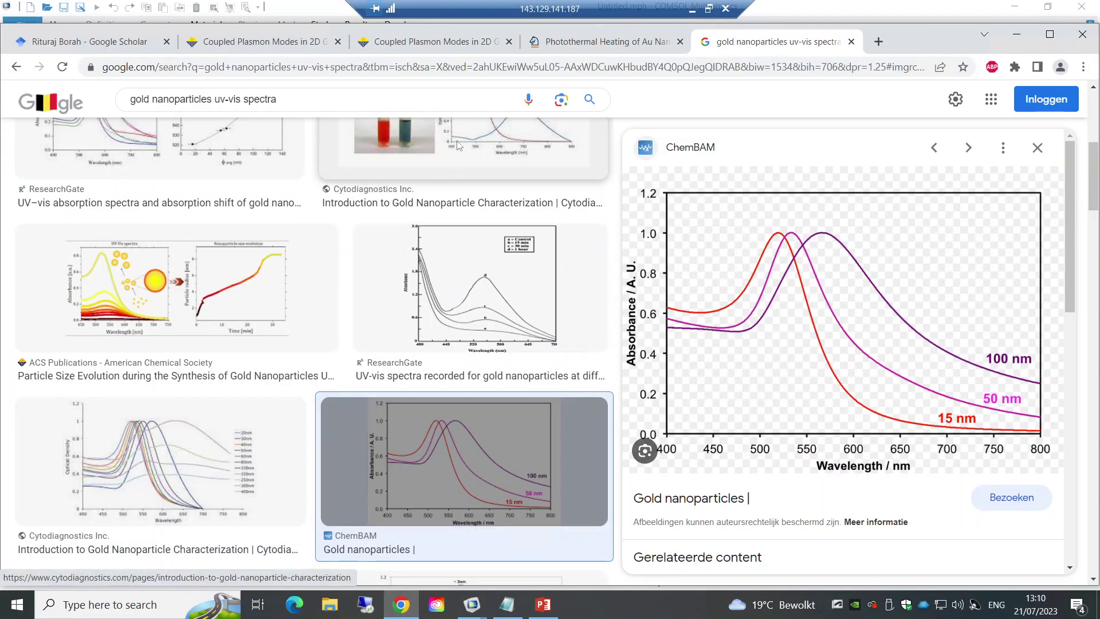
pyautogui.click(551, 46)
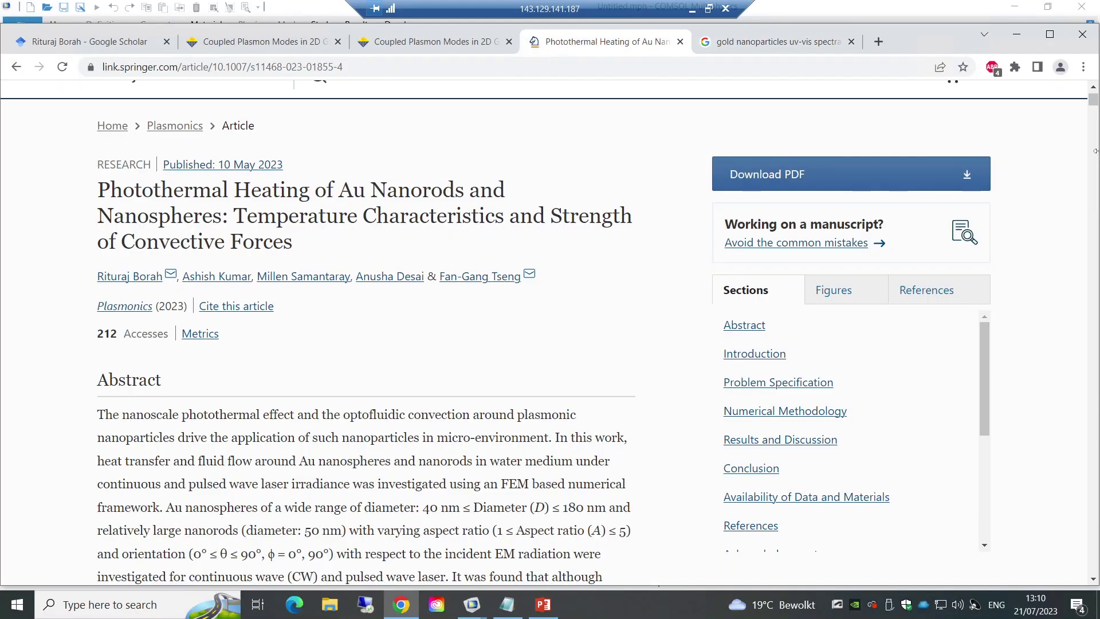
pyautogui.moveTo(1095, 102); pyautogui.dragTo(1094, 253)
pyautogui.moveTo(1093, 262); pyautogui.dragTo(1090, 294)
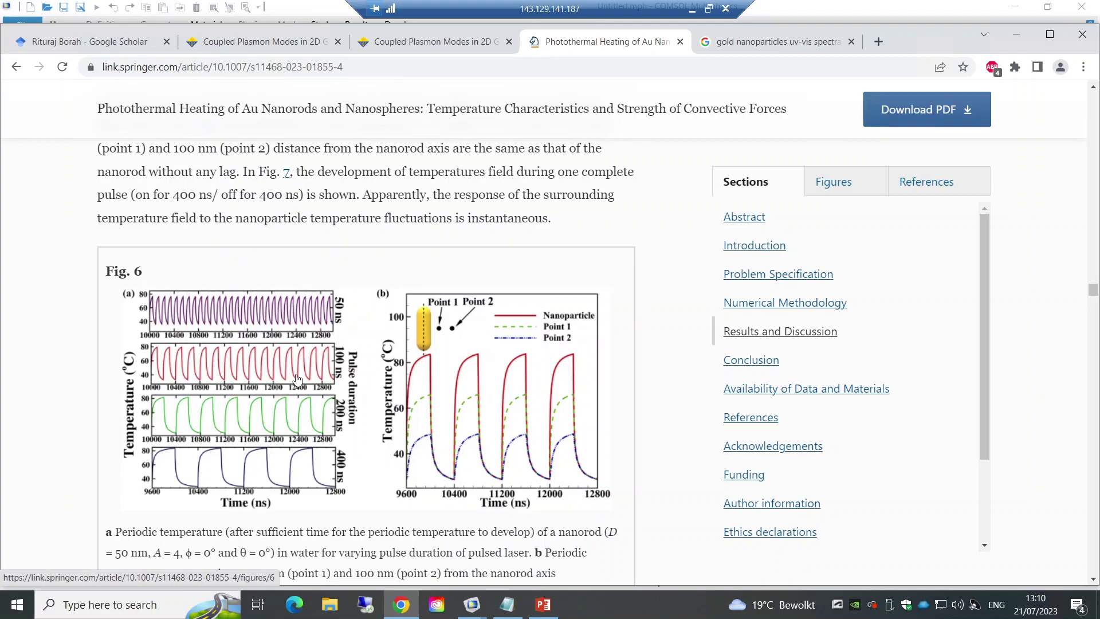
# Step: Return to the new COMSOL Multiphysics session and finish the Model Wizard with the Stationary study
pyautogui.click(480, 606)
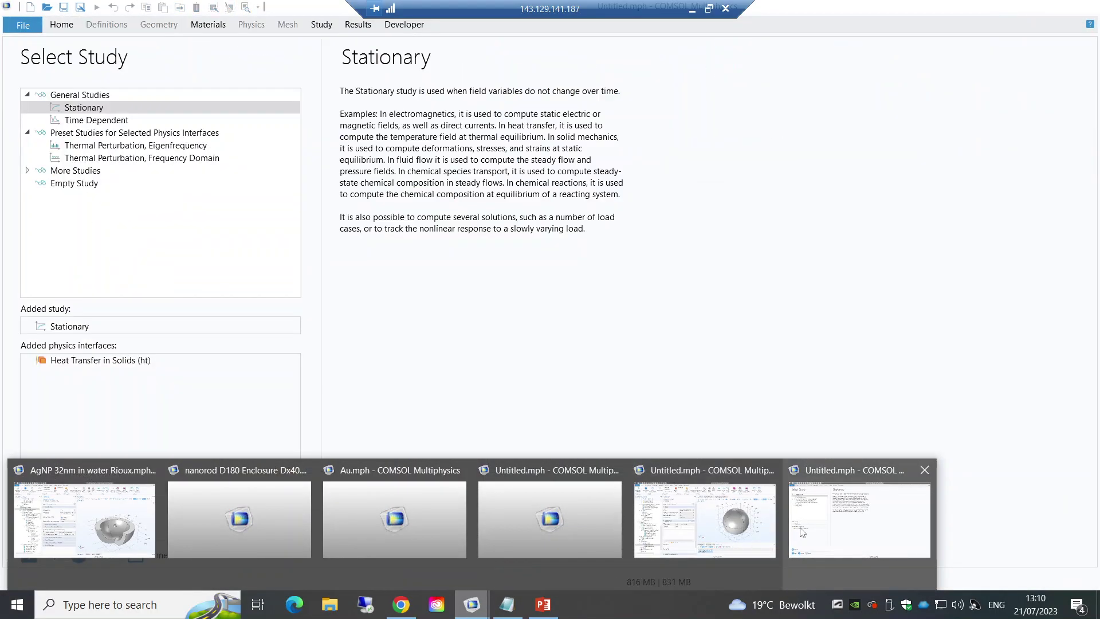
pyautogui.click(802, 531)
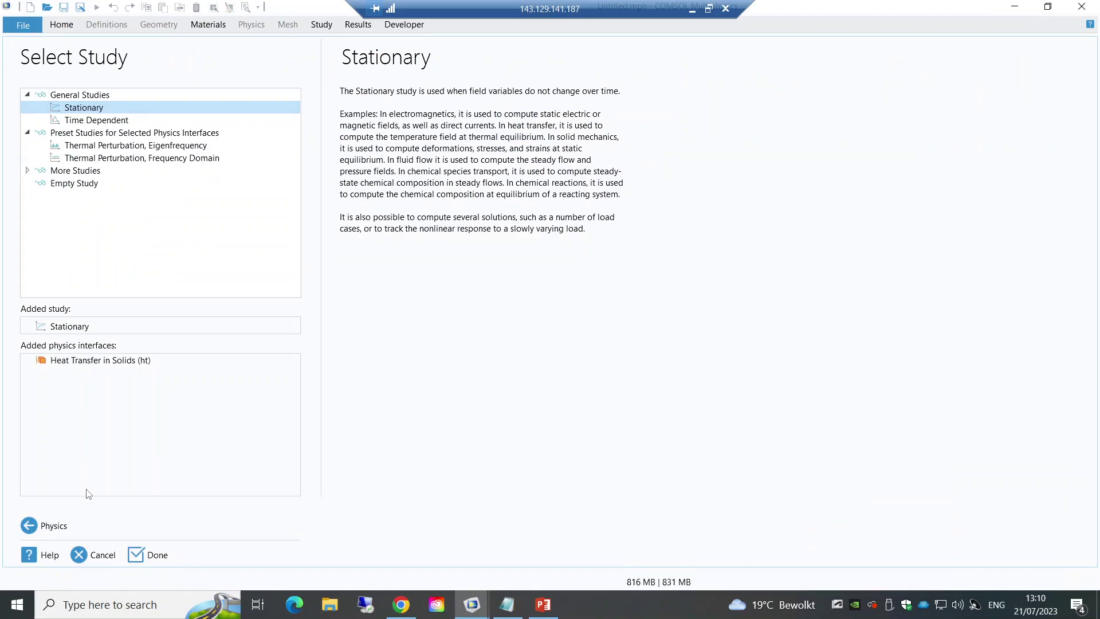
pyautogui.click(142, 555)
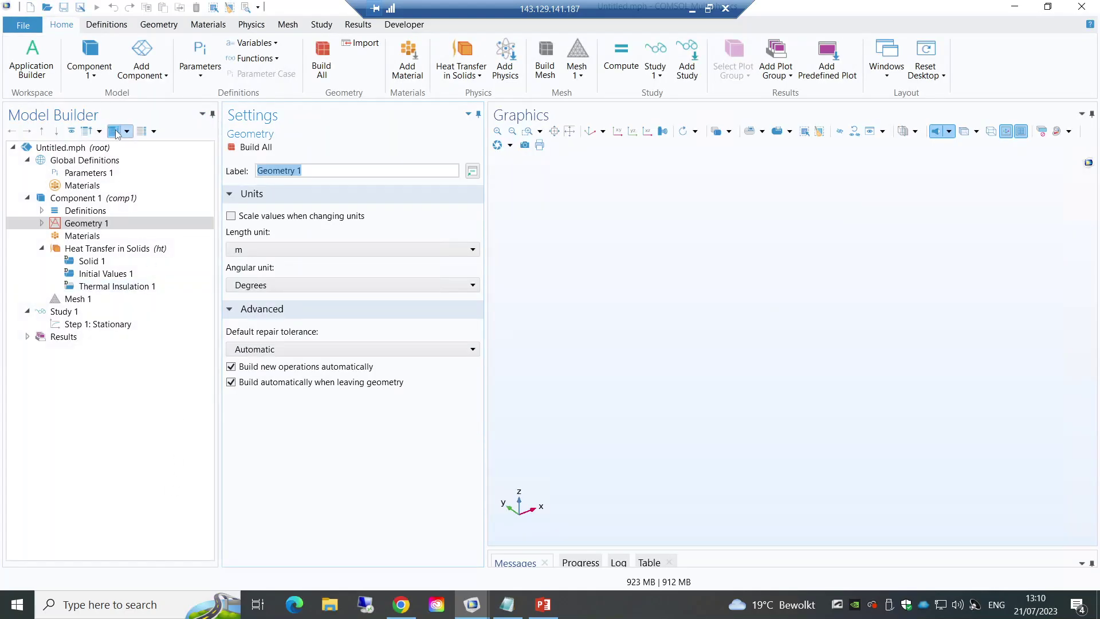
# Step: Define a global parameter radius with the expression 10 in Parameters 1
pyautogui.rightClick(77, 298)
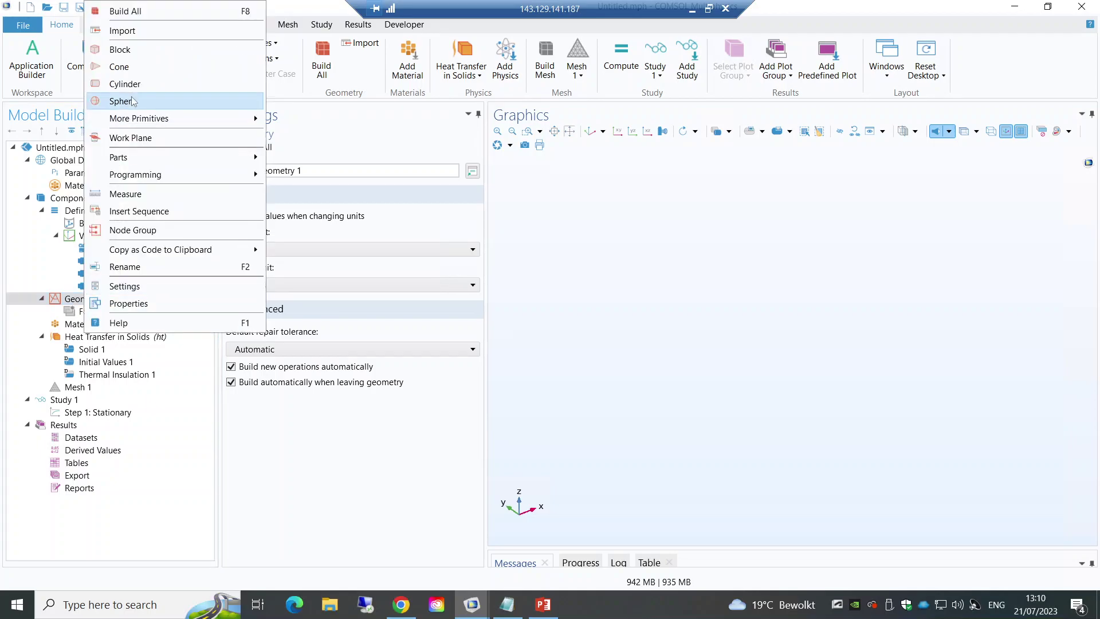
pyautogui.click(65, 173)
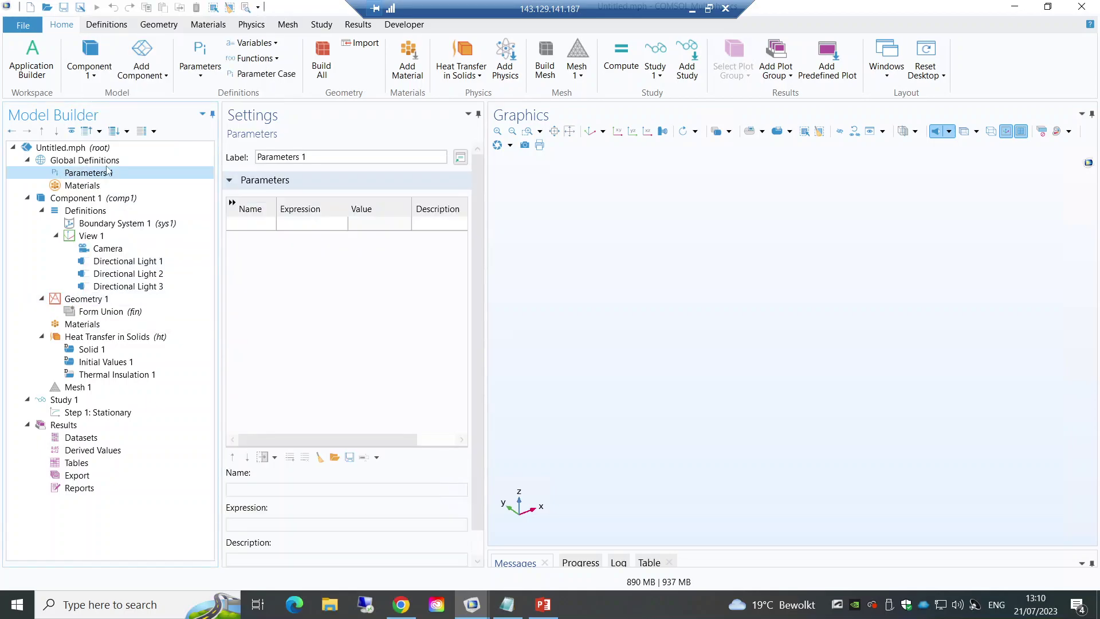
pyautogui.click(256, 224)
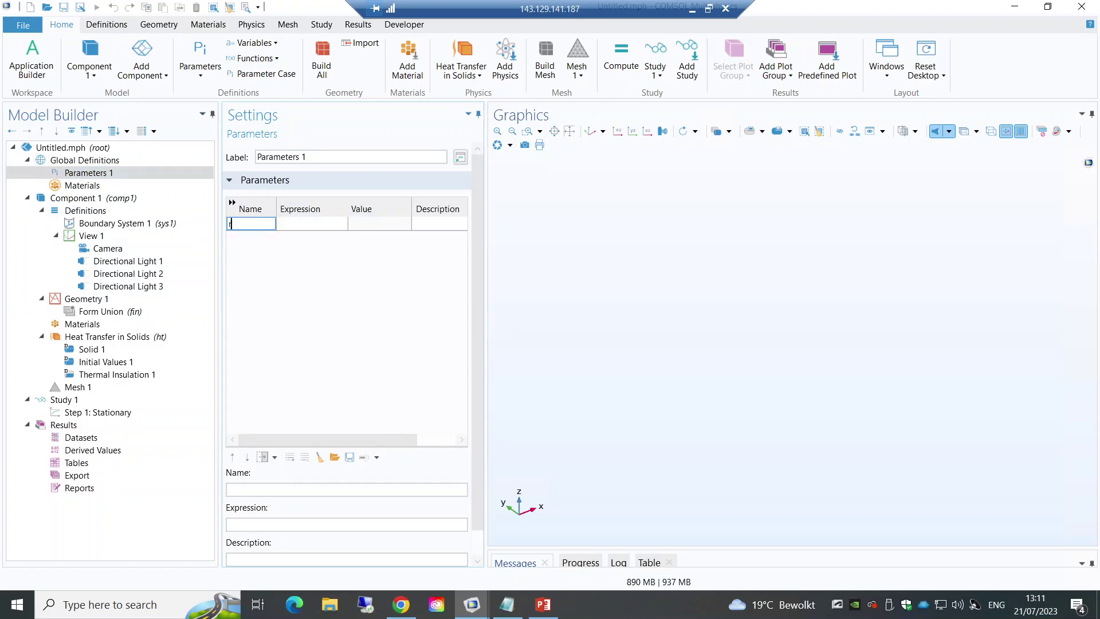
pyautogui.write('radius')
pyautogui.click(294, 223)
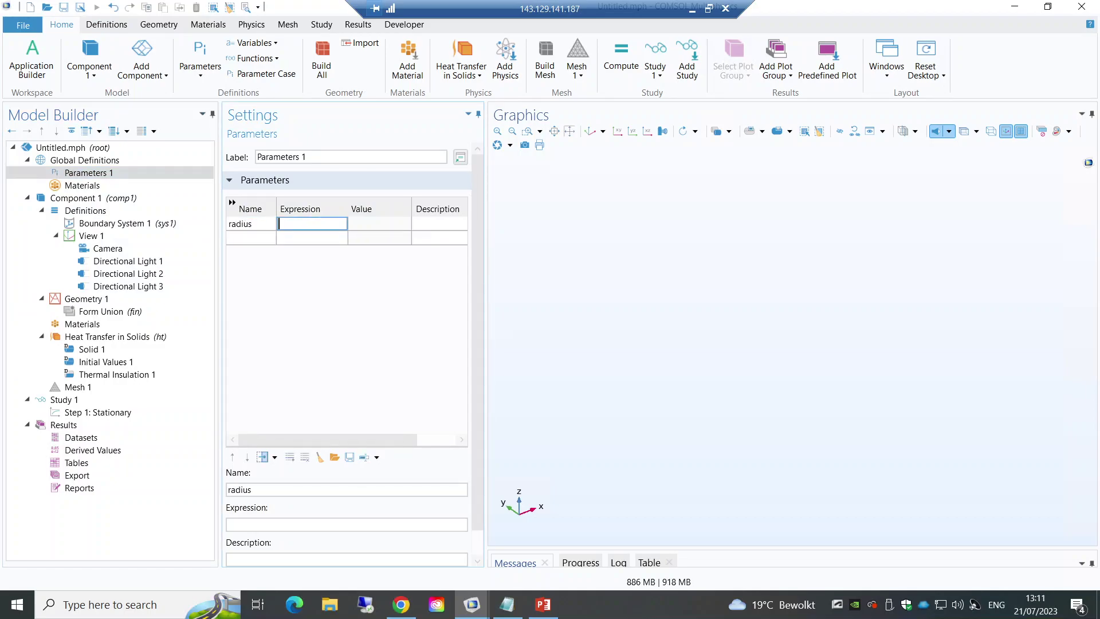
pyautogui.write('10')
pyautogui.press('Return')
# Step: Add a second parameter r_domain with the expression 40*radius
pyautogui.write('radi')
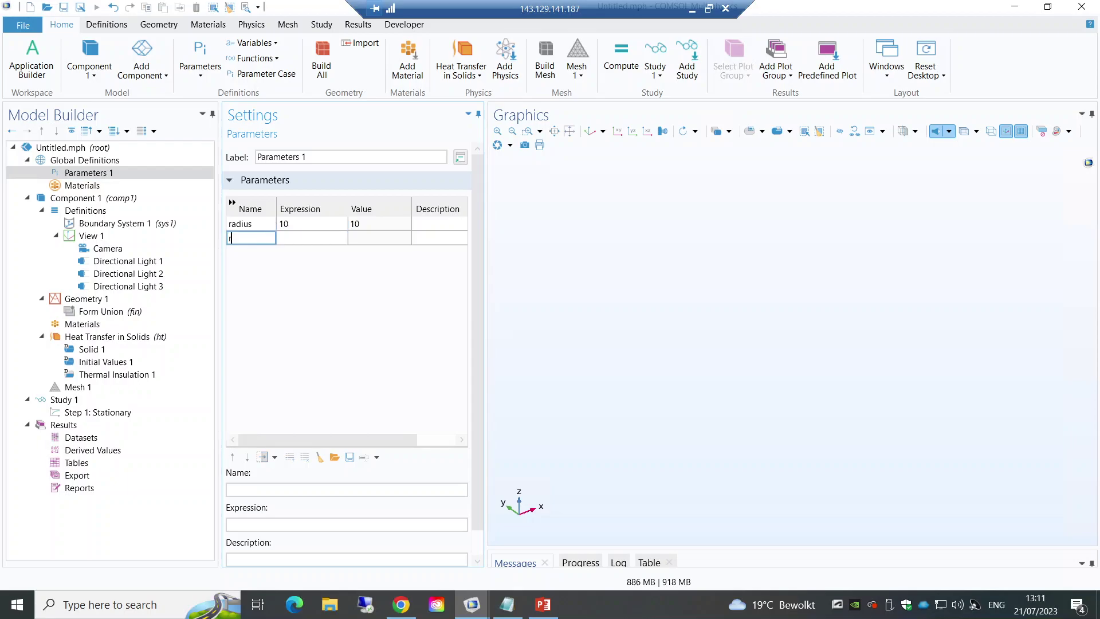
pyautogui.write('u')
pyautogui.press('BackSpace')
pyautogui.press('BackSpace')
pyautogui.press('BackSpace')
pyautogui.press('BackSpace')
pyautogui.write('_doa')
pyautogui.press('BackSpace')
pyautogui.write('main')
pyautogui.press('Tab')
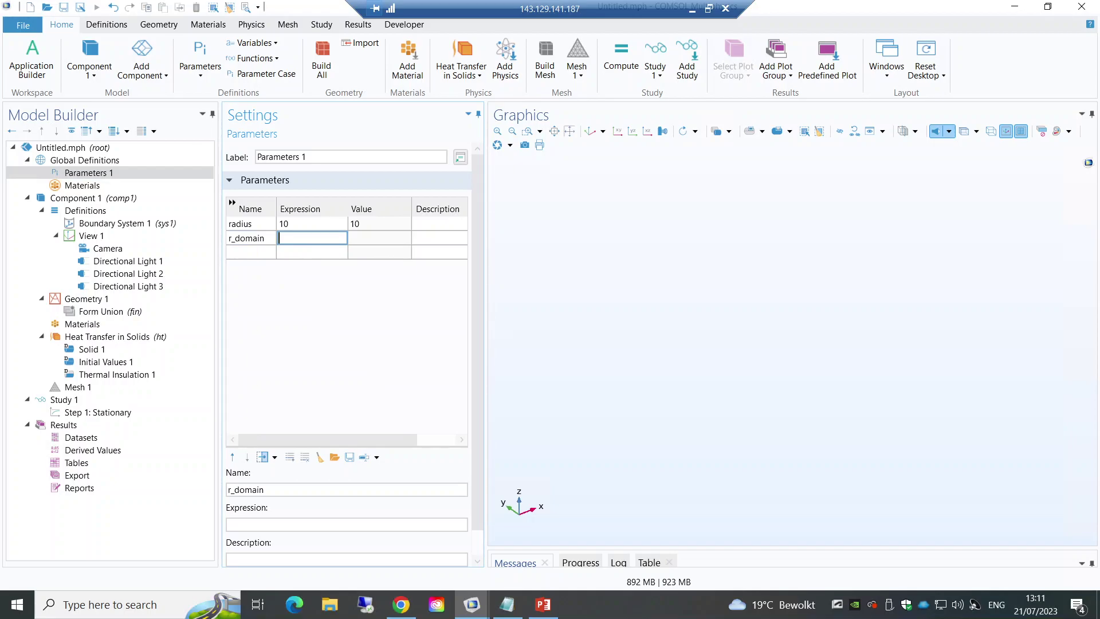
pyautogui.write('40*radius')
pyautogui.press('Return')
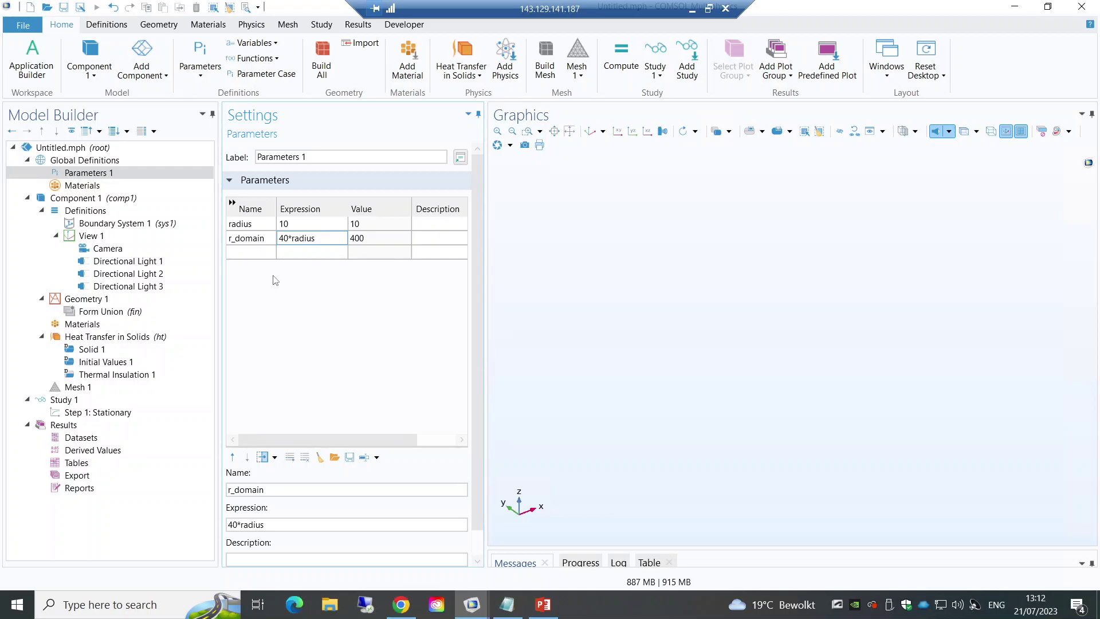
# Step: Add a third parameter l with the expression 1E-9
pyautogui.click(256, 251)
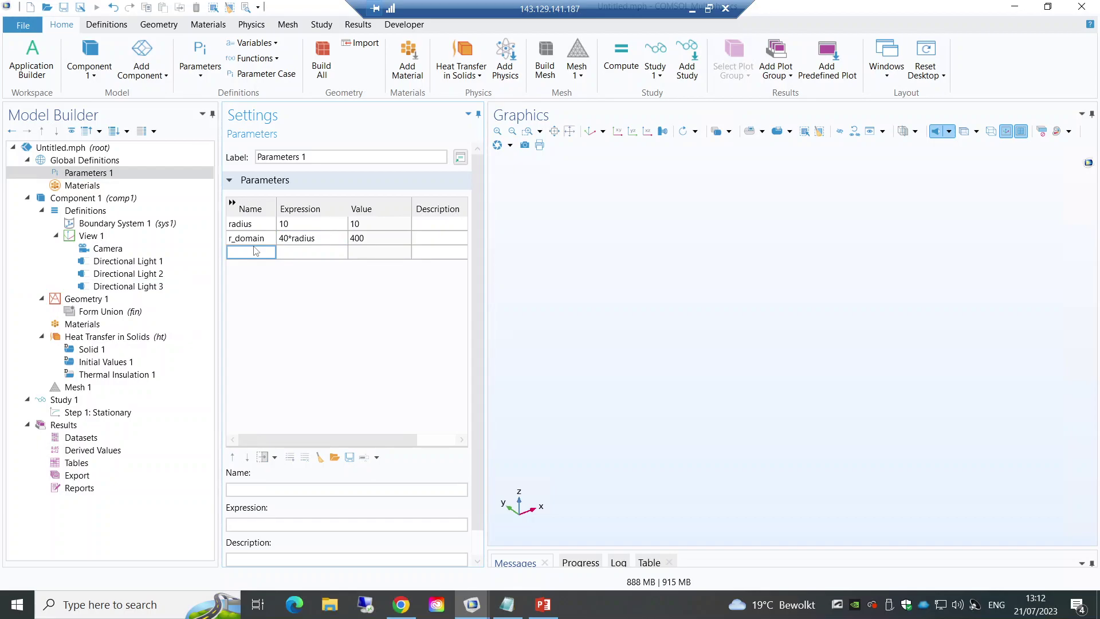
pyautogui.write('l')
pyautogui.click(302, 252)
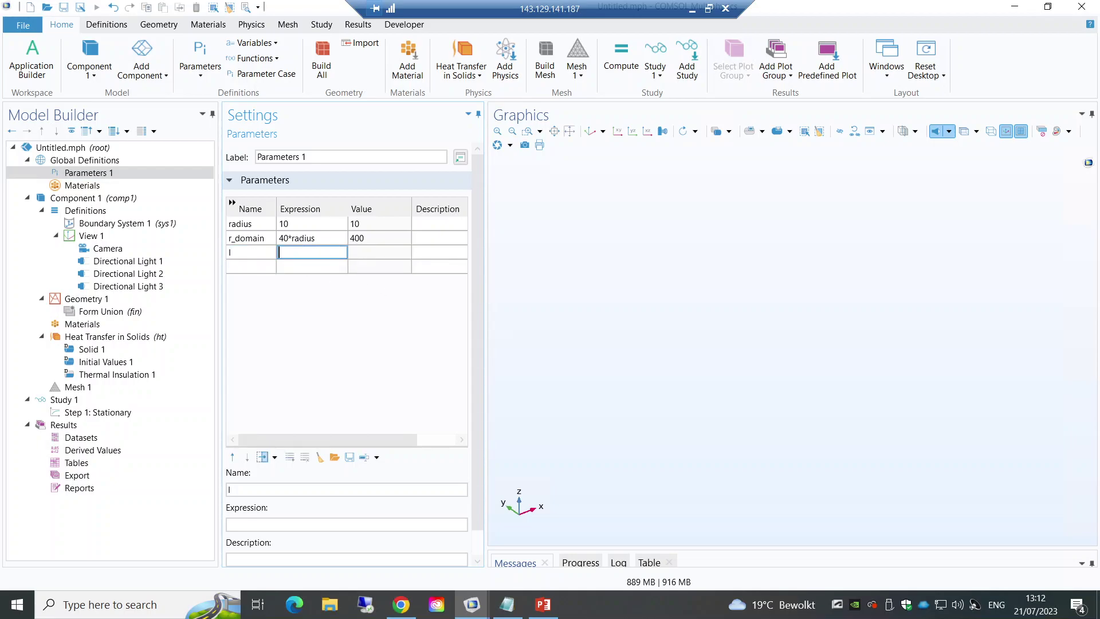
pyautogui.write('1E-9')
pyautogui.click(303, 267)
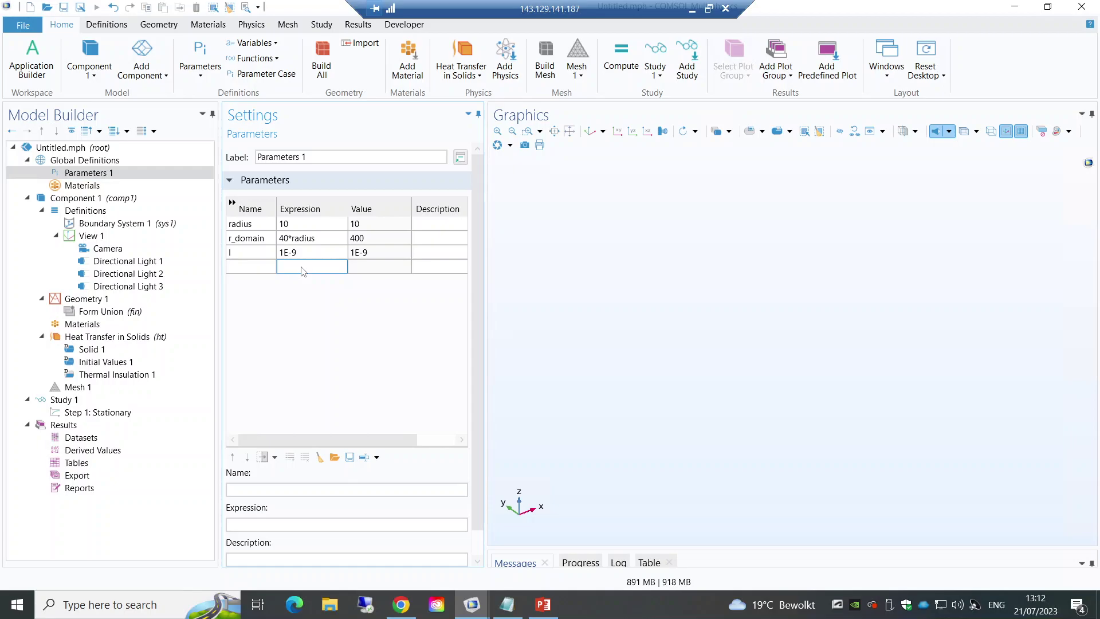
# Step: Add a sphere to Geometry 1, set its radius to the parameter radius, and build it
pyautogui.click(110, 187)
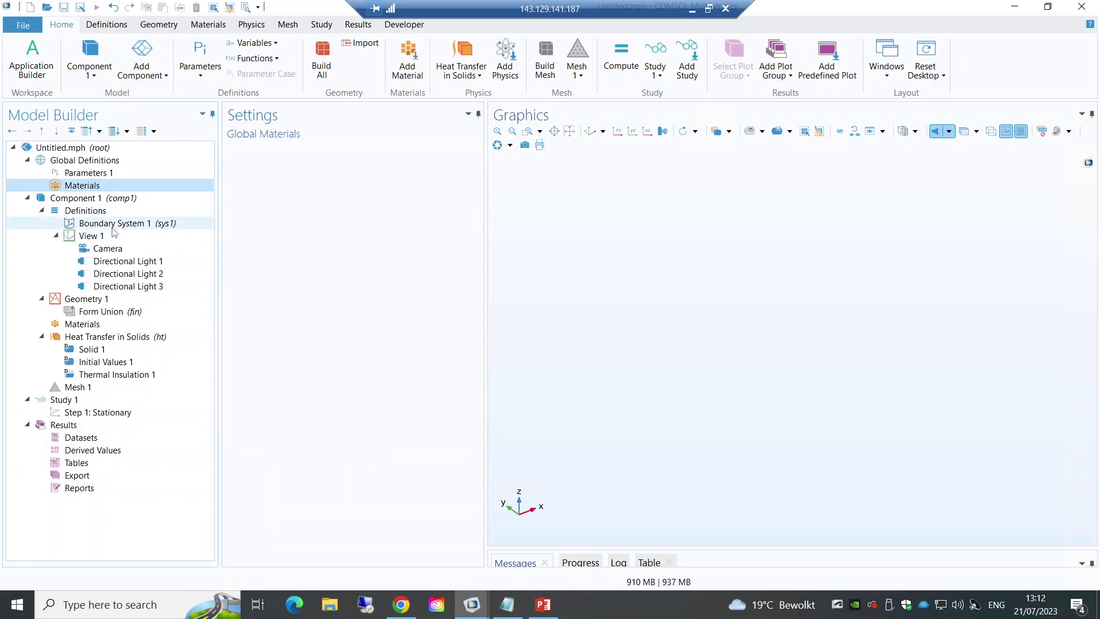
pyautogui.click(113, 225)
pyautogui.click(121, 300)
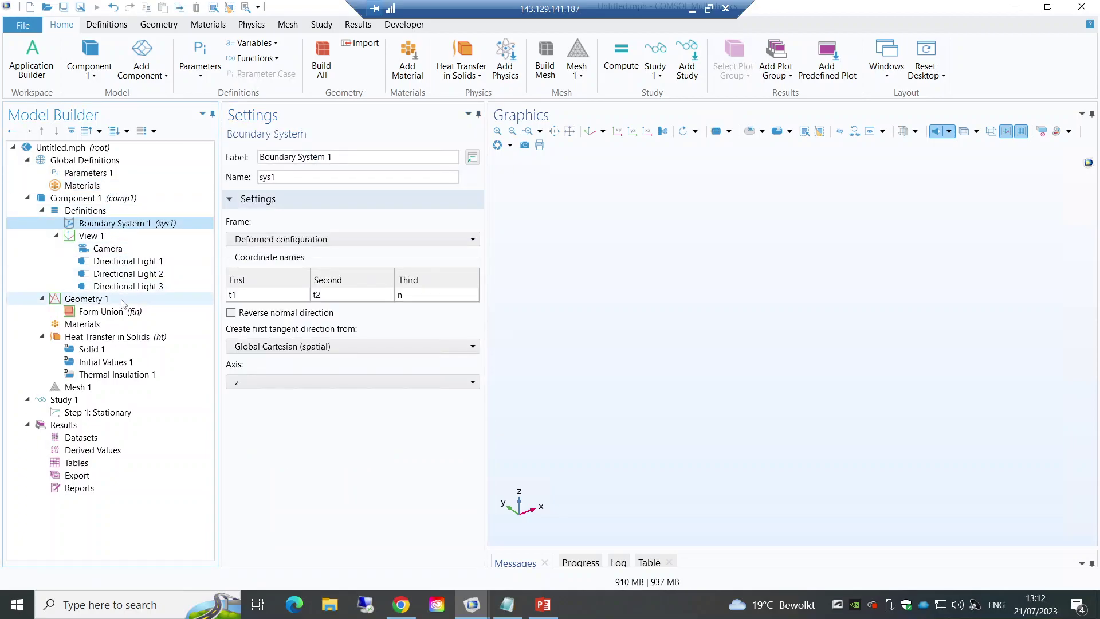
pyautogui.rightClick(120, 304)
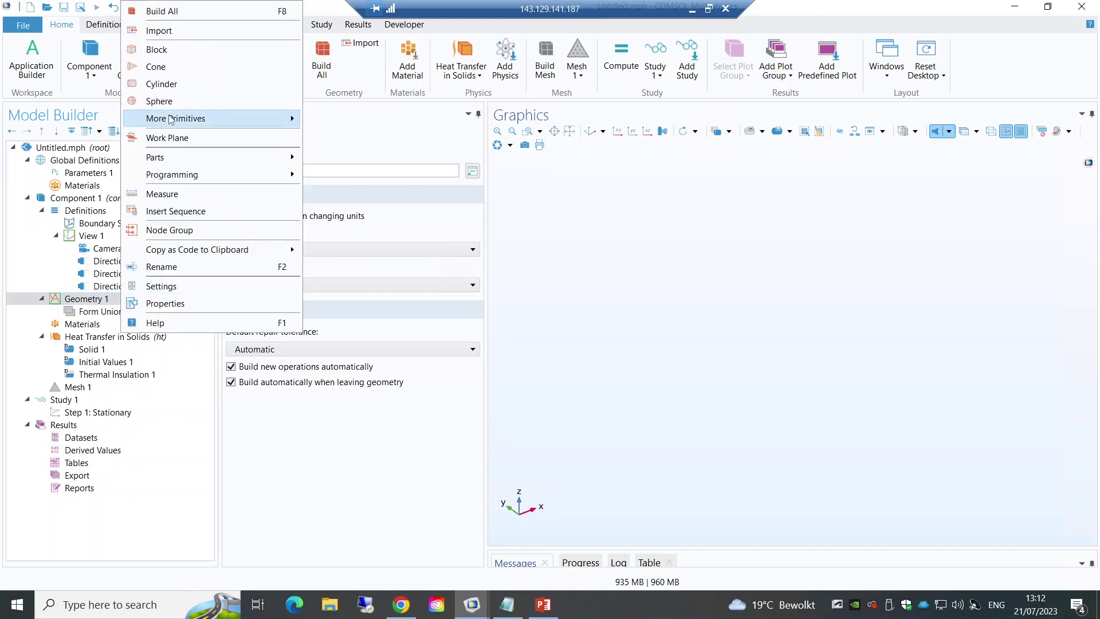
pyautogui.click(157, 101)
pyautogui.click(270, 265)
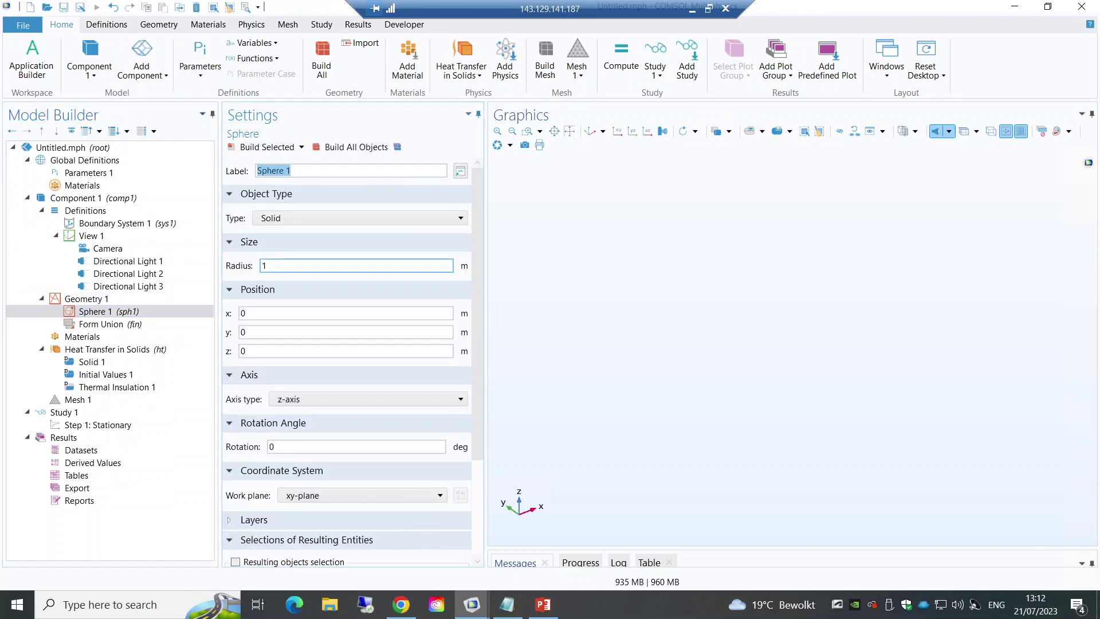
pyautogui.doubleClick(264, 265)
pyautogui.write('radius')
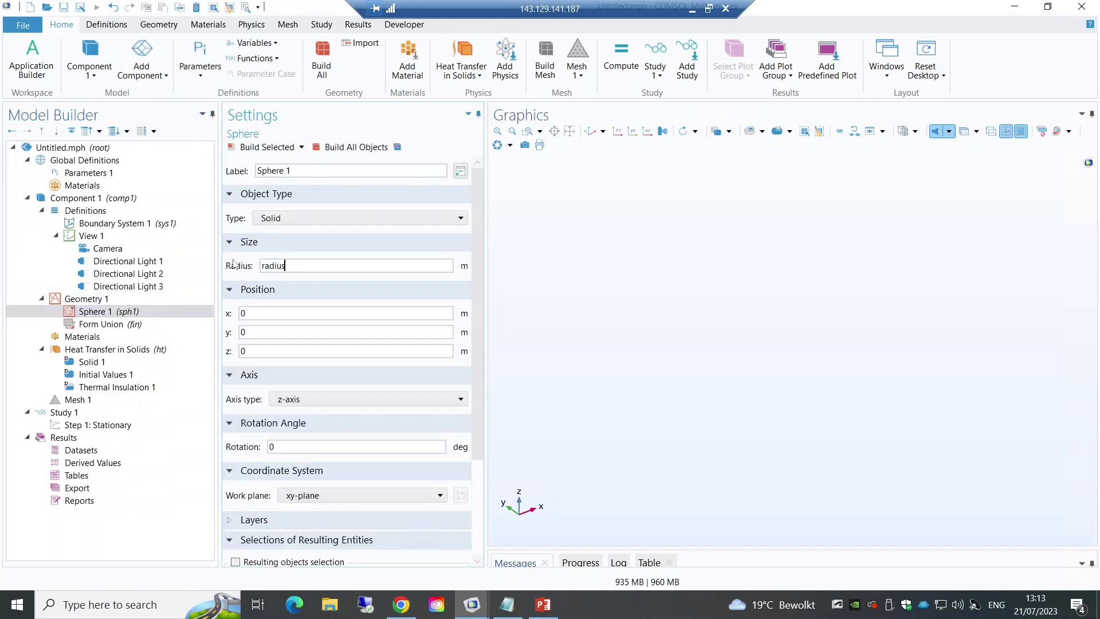
pyautogui.click(250, 149)
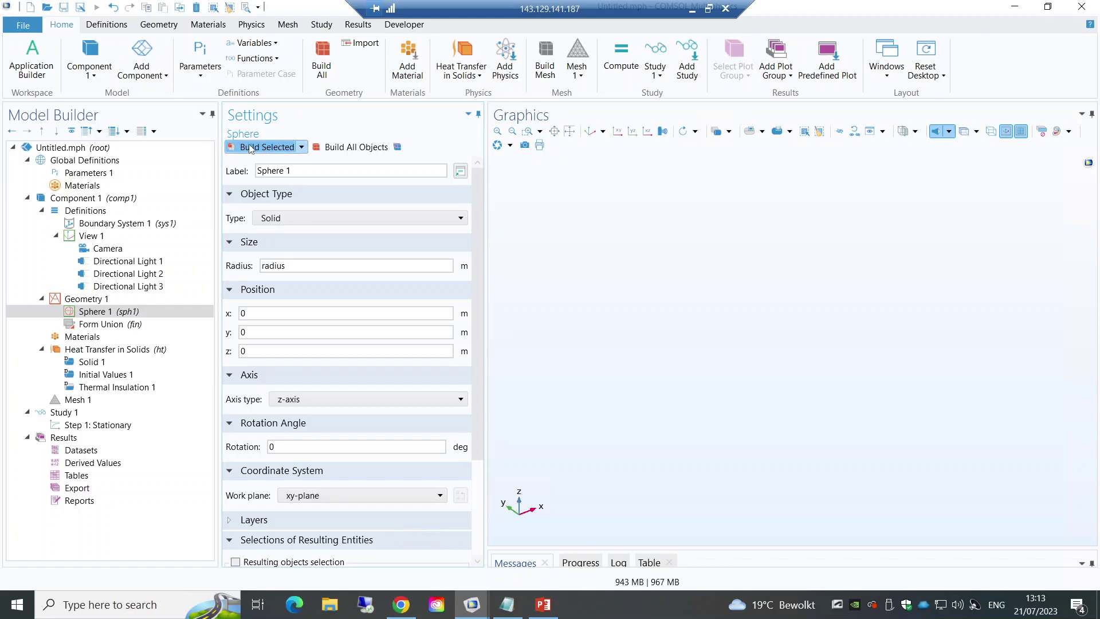
# Step: Duplicate the nanoparticle sphere, set the copy's radius to r_domain, and build it
pyautogui.rightClick(129, 314)
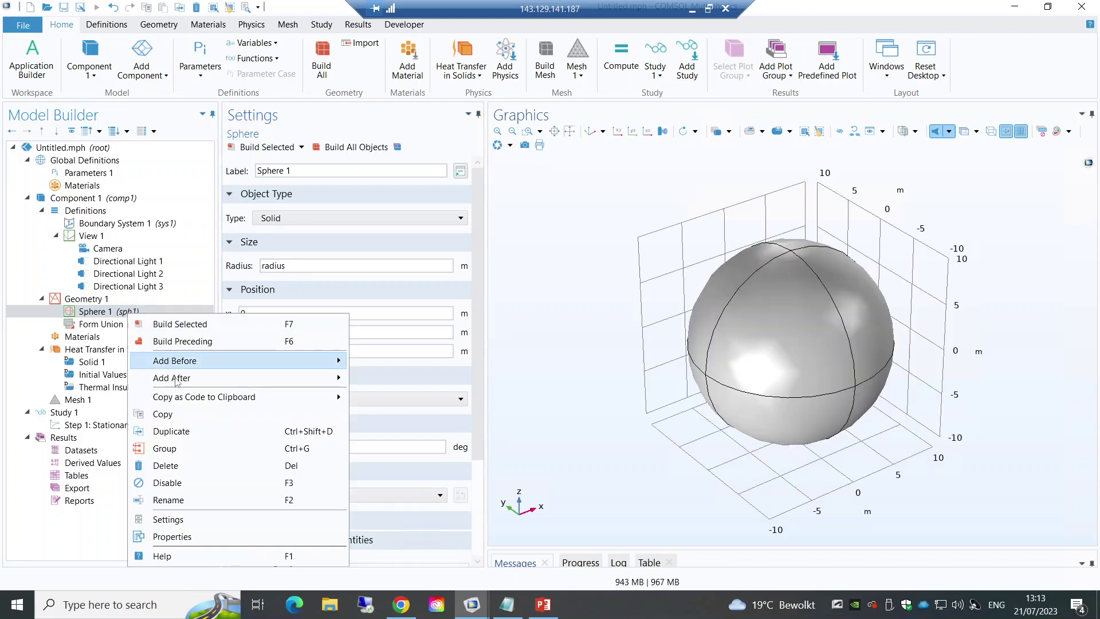
pyautogui.click(172, 430)
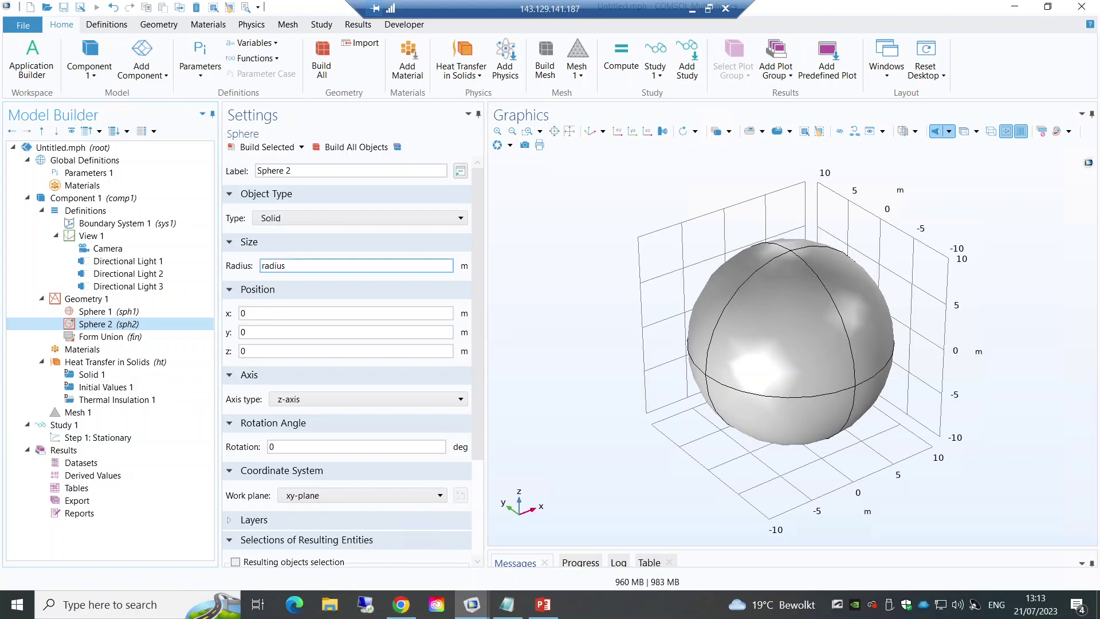
pyautogui.doubleClick(273, 266)
pyautogui.write('r_doa')
pyautogui.press('BackSpace')
pyautogui.write('main')
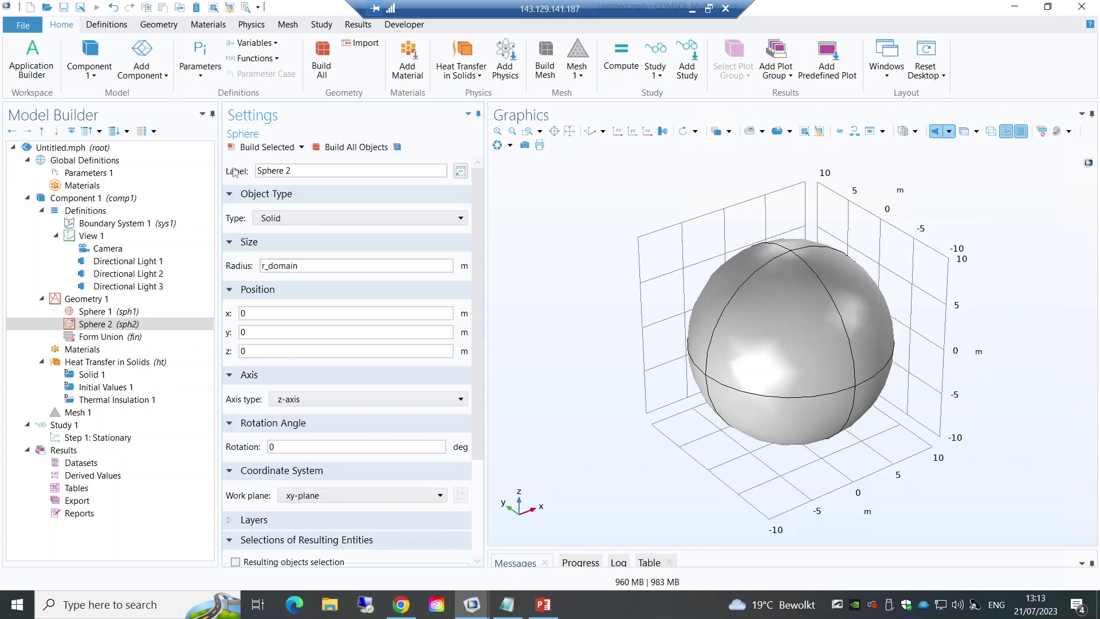
pyautogui.click(248, 148)
# Step: Set the length unit of Geometry 1 to nm and rebuild the r_domain sphere
pyautogui.click(93, 299)
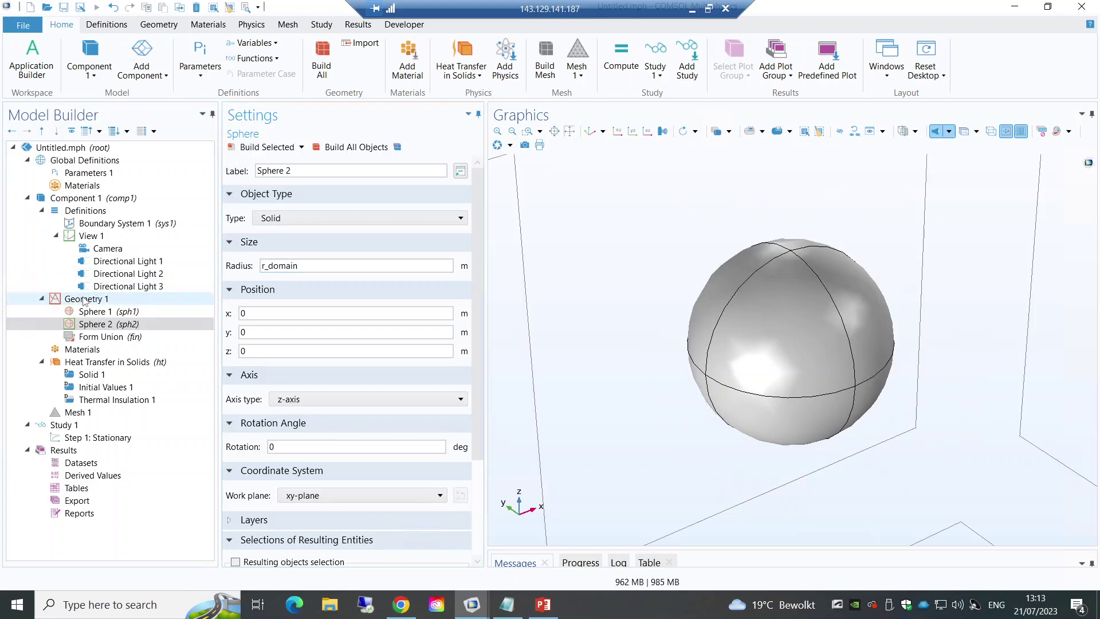
pyautogui.click(257, 251)
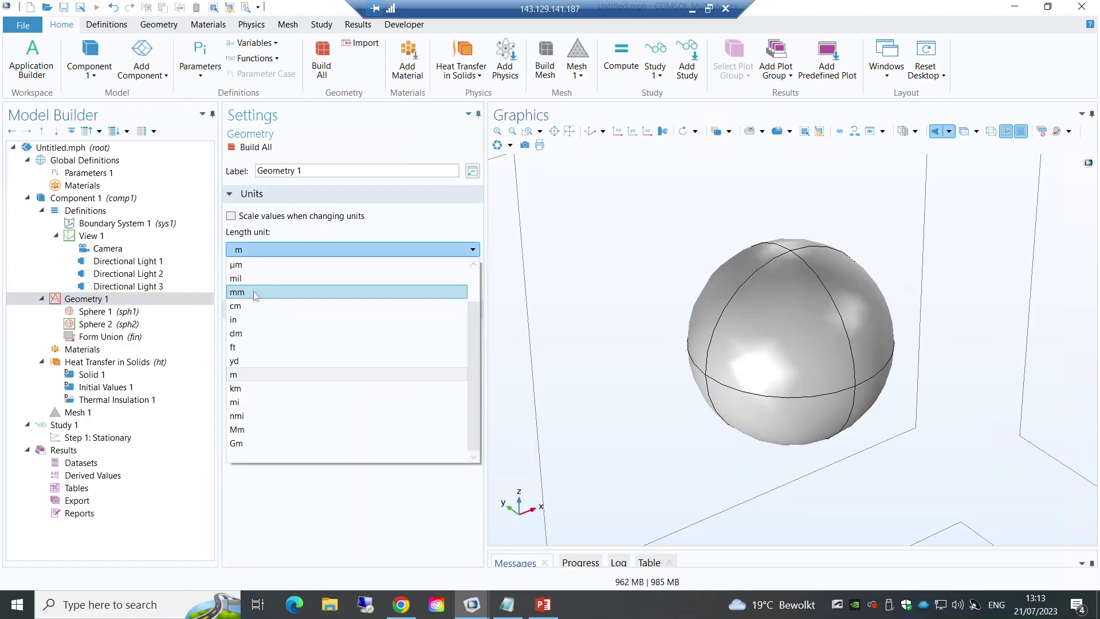
pyautogui.click(240, 279)
pyautogui.click(107, 312)
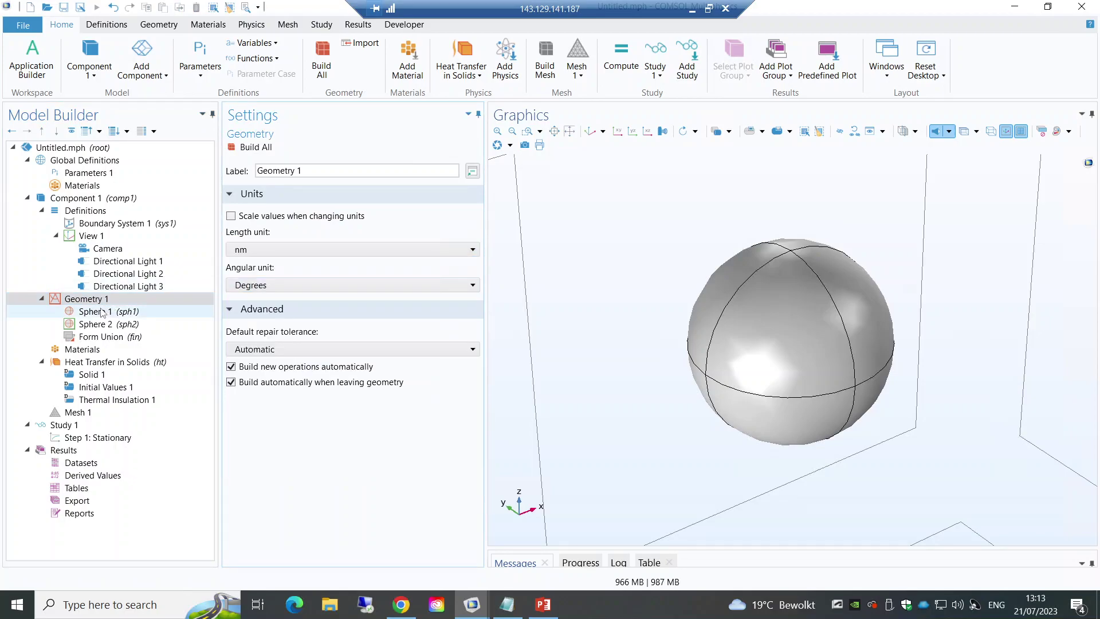
pyautogui.click(105, 325)
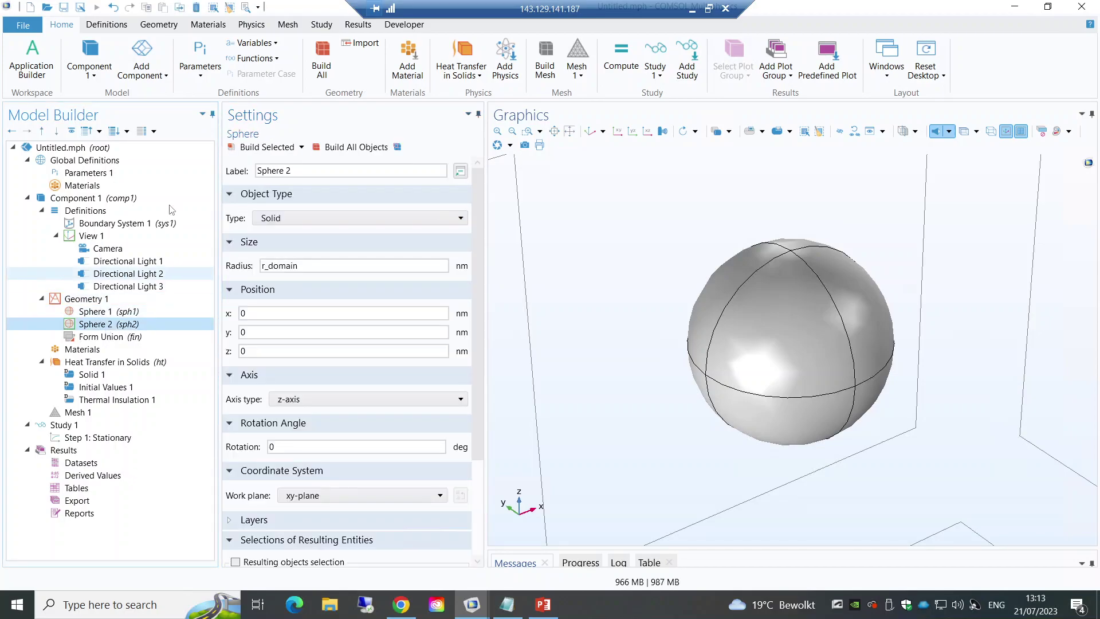
pyautogui.click(256, 150)
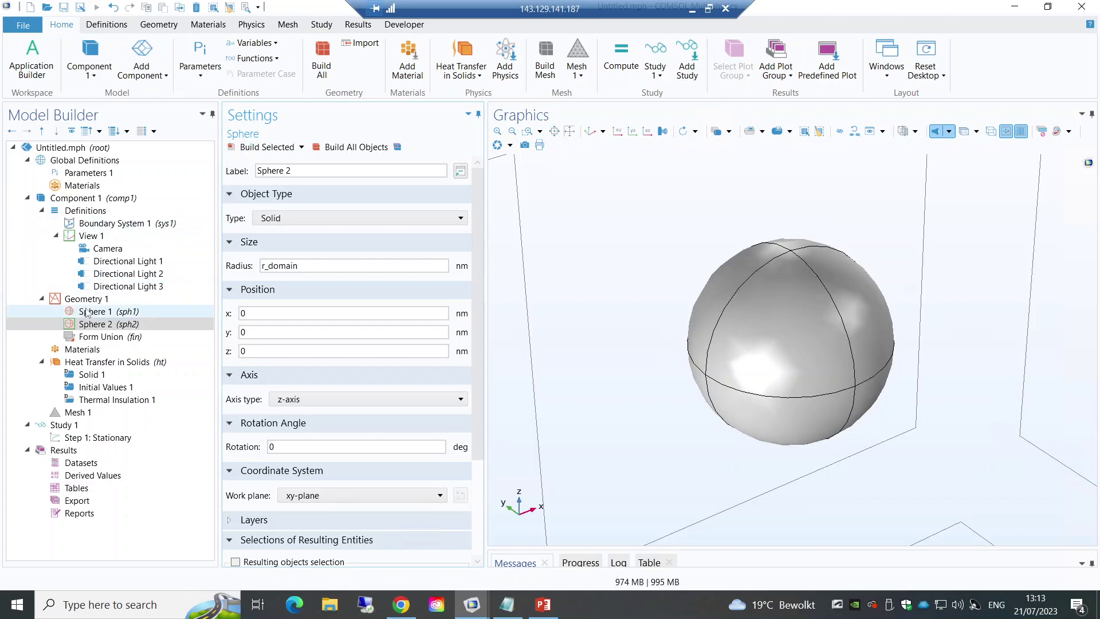
pyautogui.click(104, 299)
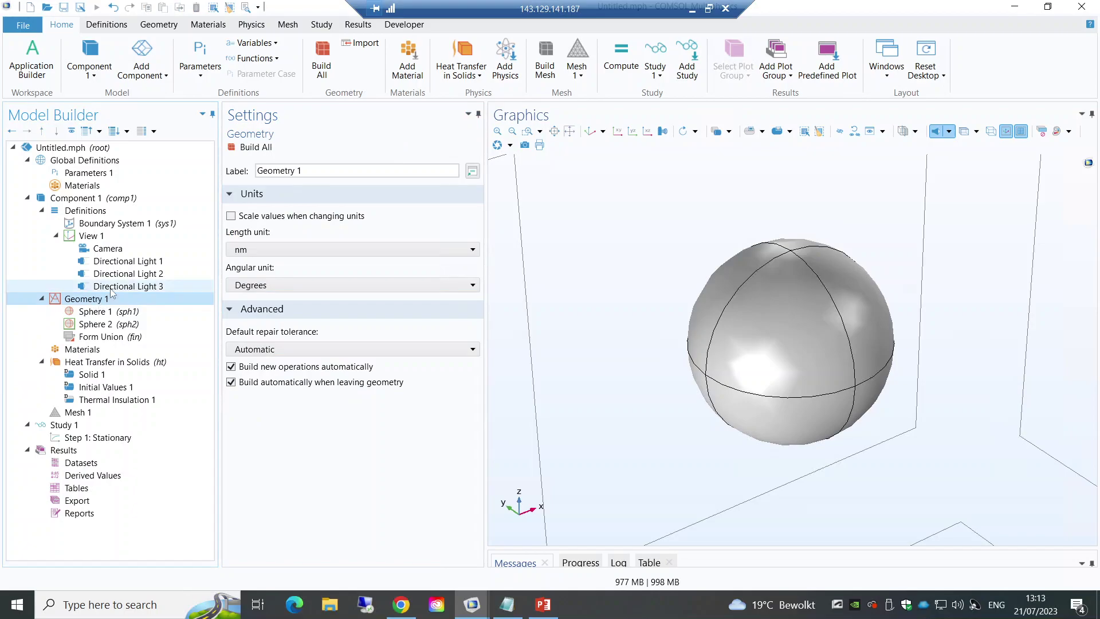
pyautogui.press('Down')
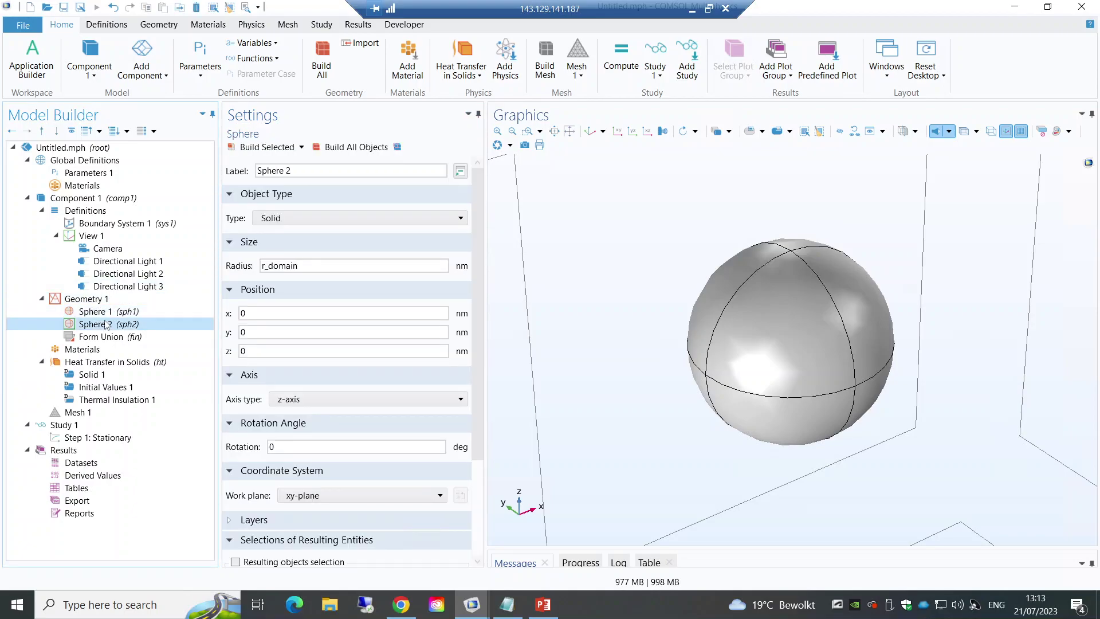
pyautogui.click(102, 299)
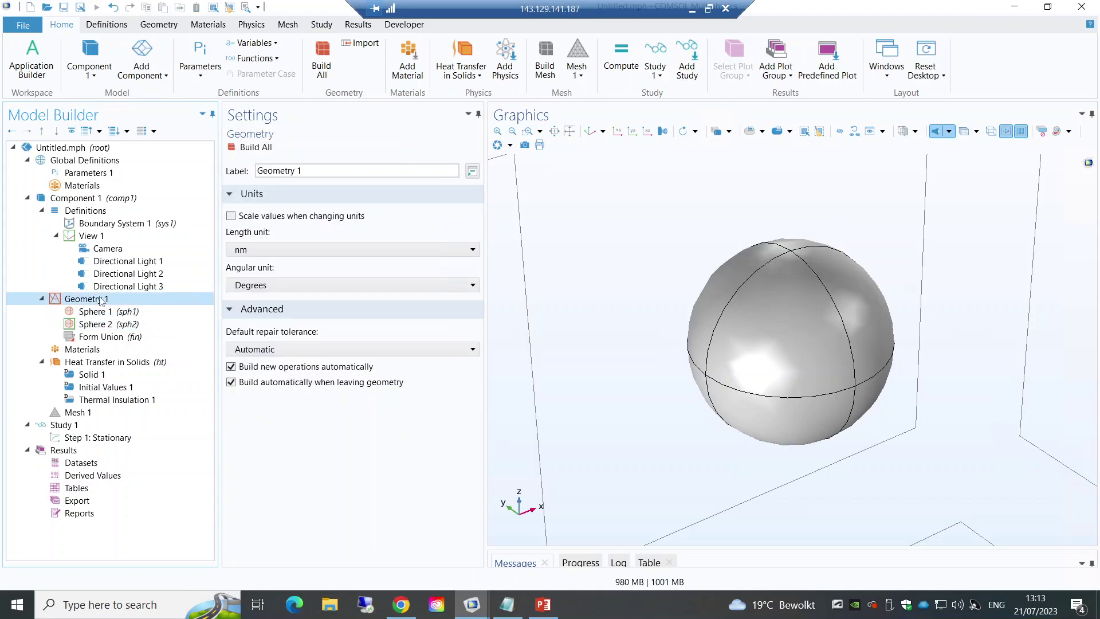
# Step: Review the materials overview, the Heat Transfer in Solids settings and the Solid 1 material properties
pyautogui.click(107, 363)
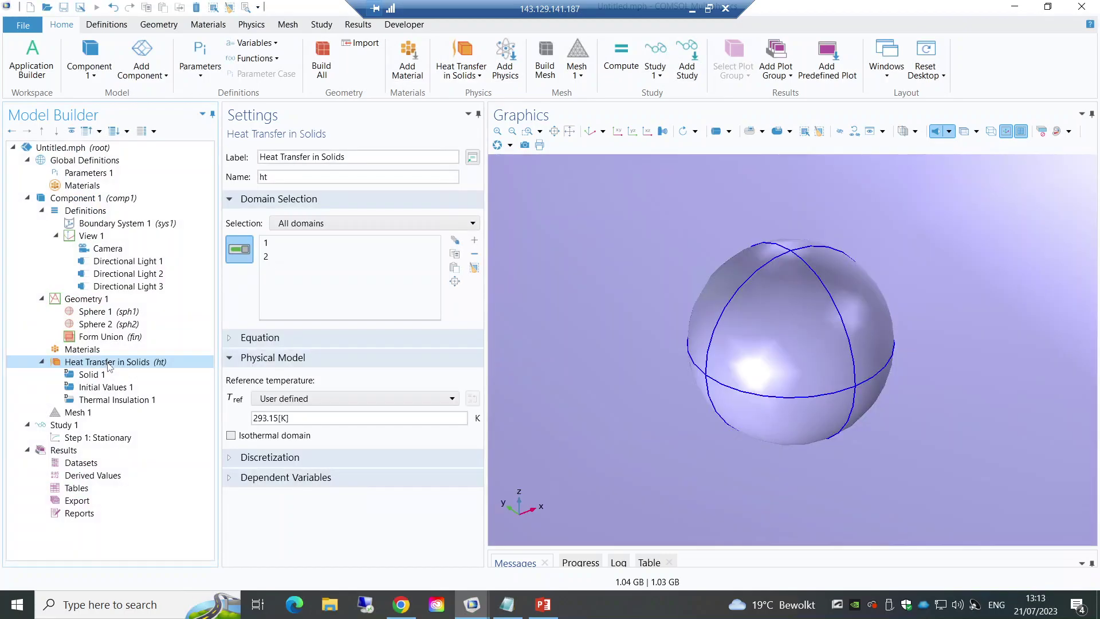
pyautogui.click(100, 350)
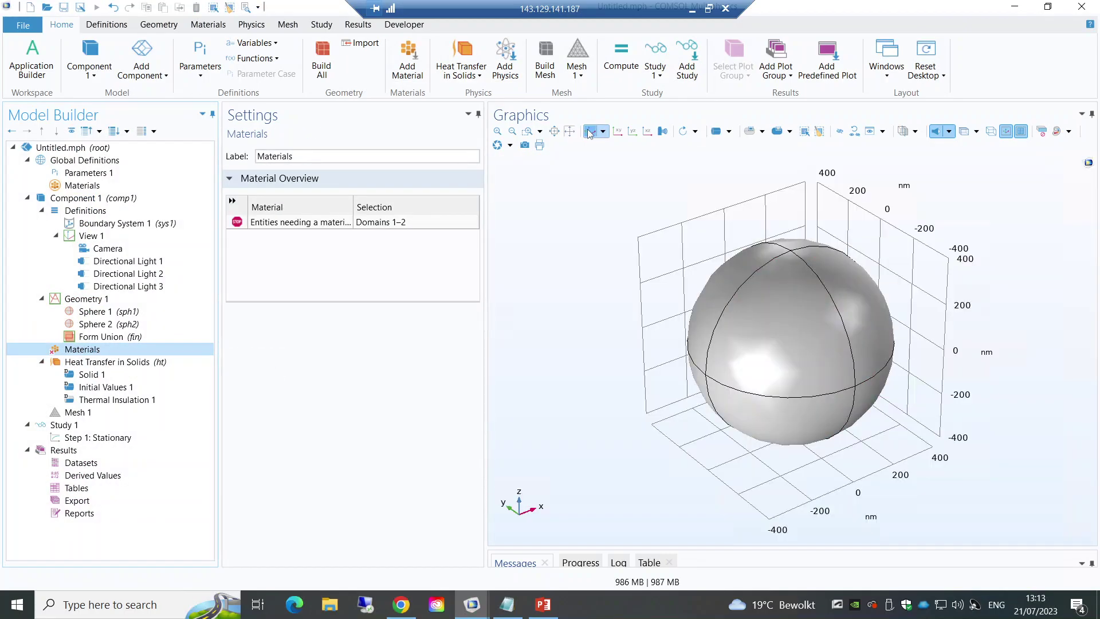
pyautogui.click(134, 365)
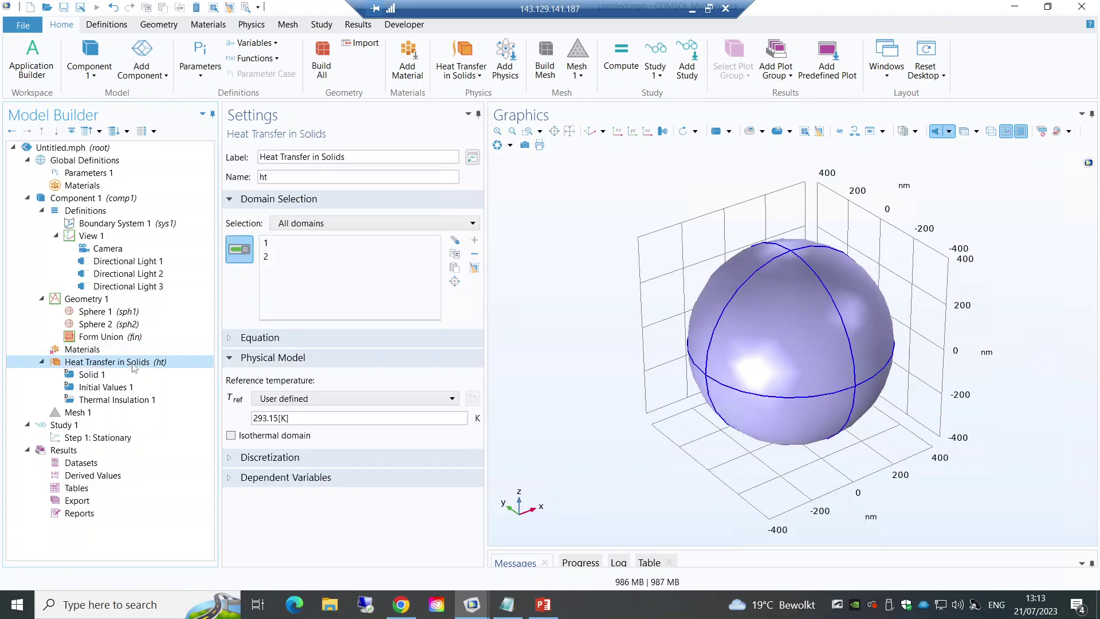
pyautogui.click(103, 376)
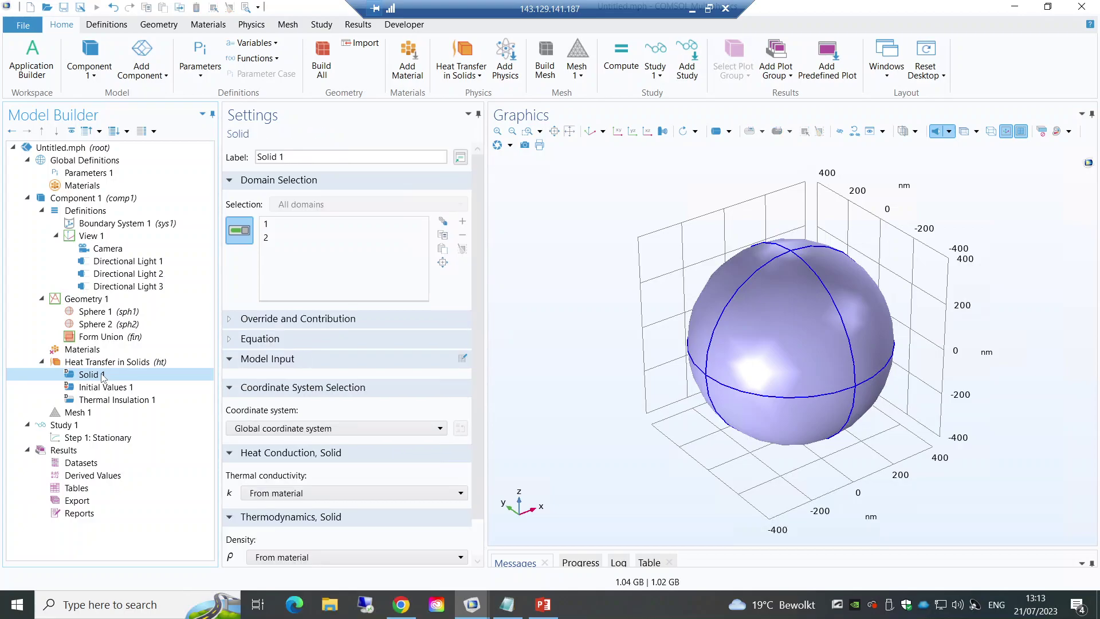
pyautogui.scroll(-2, 481, 401)
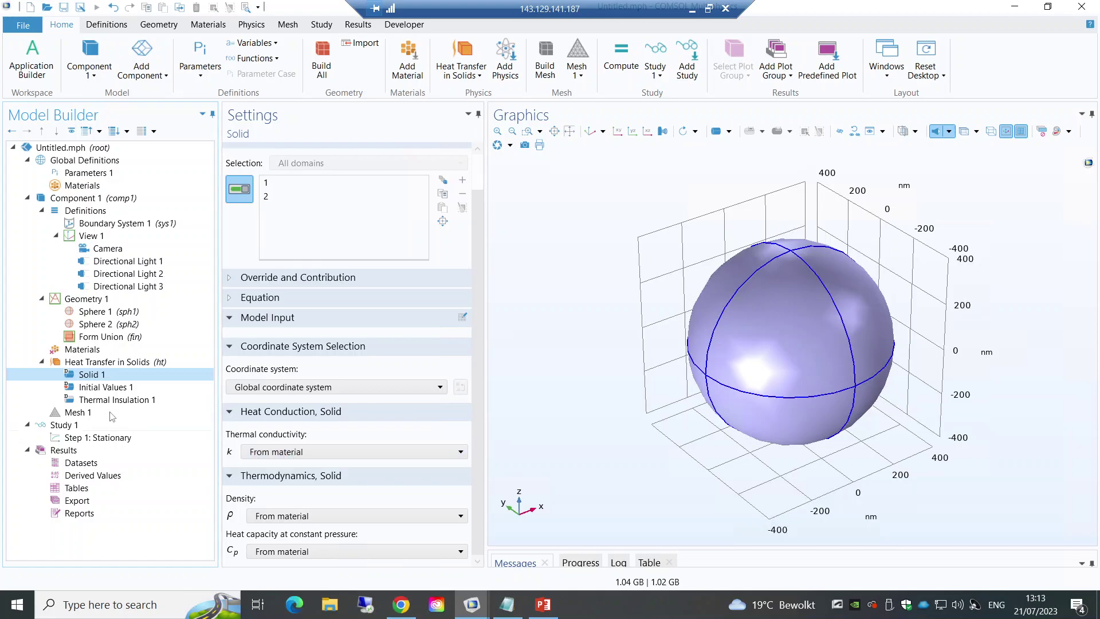
pyautogui.click(70, 351)
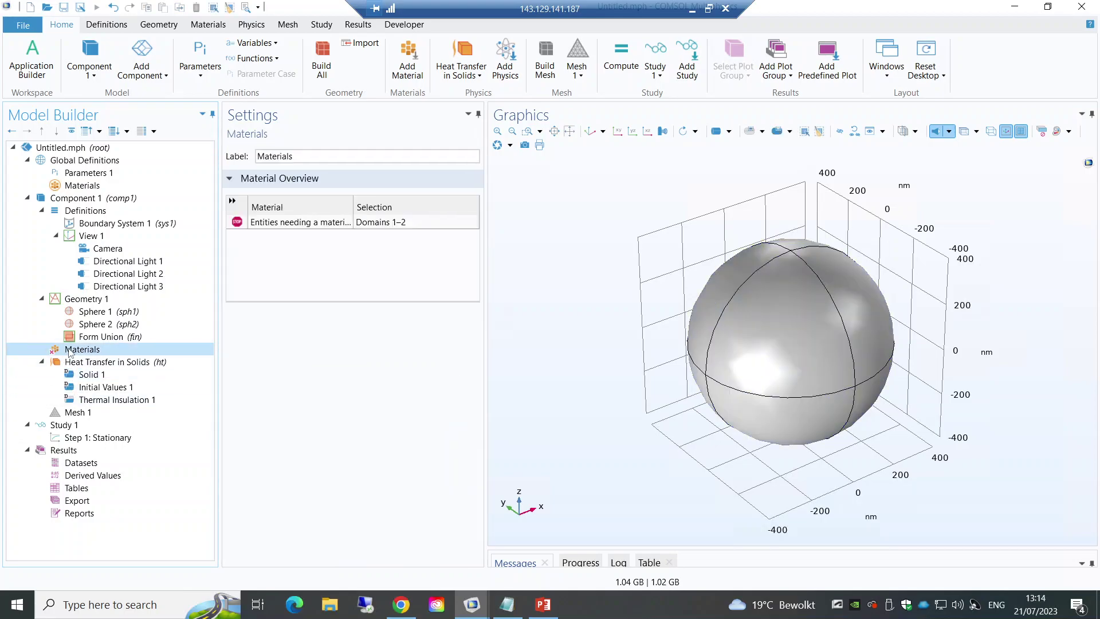
pyautogui.click(84, 363)
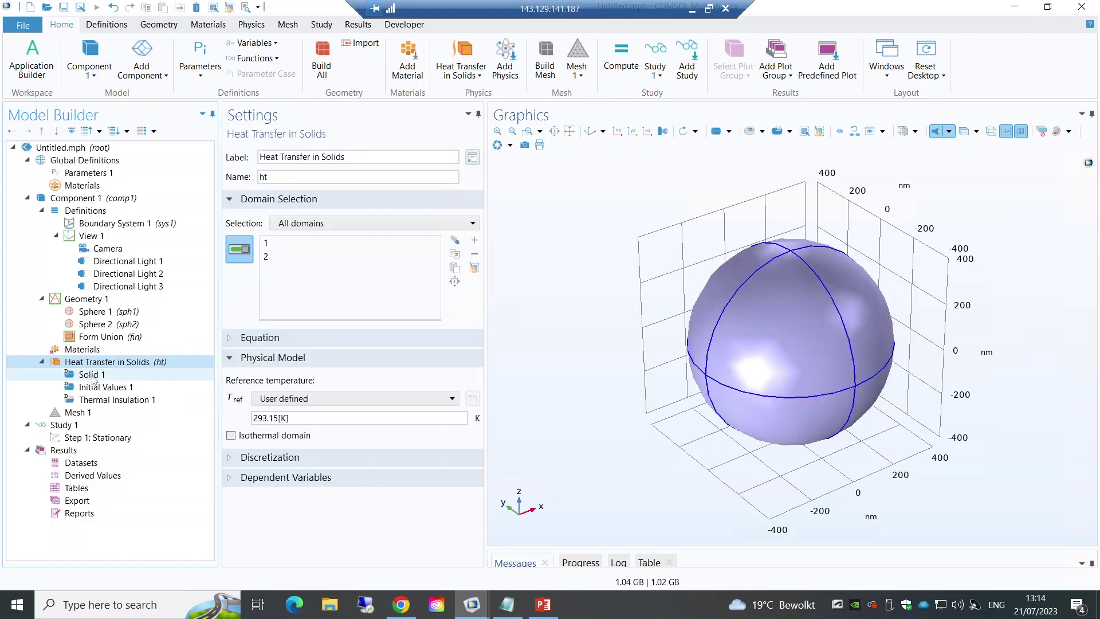
# Step: Set the thermal conductivity of Solid 1 to a user-defined, isotropic 0.6 W/(m·K)
pyautogui.click(90, 375)
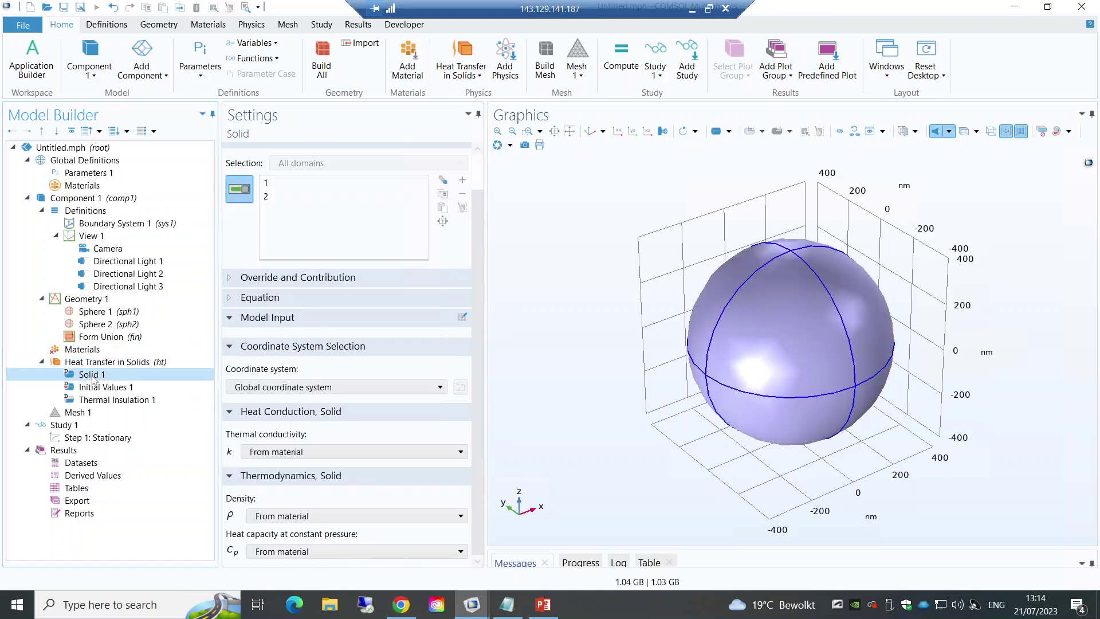
pyautogui.click(295, 452)
pyautogui.click(291, 485)
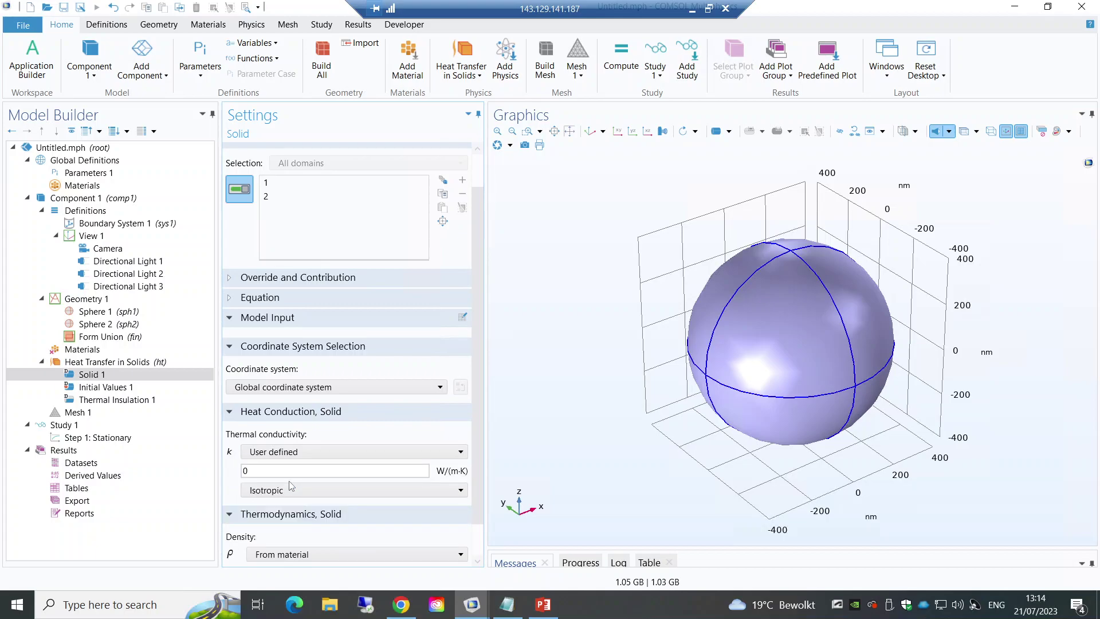
pyautogui.click(295, 471)
pyautogui.scroll(-1, 470, 446)
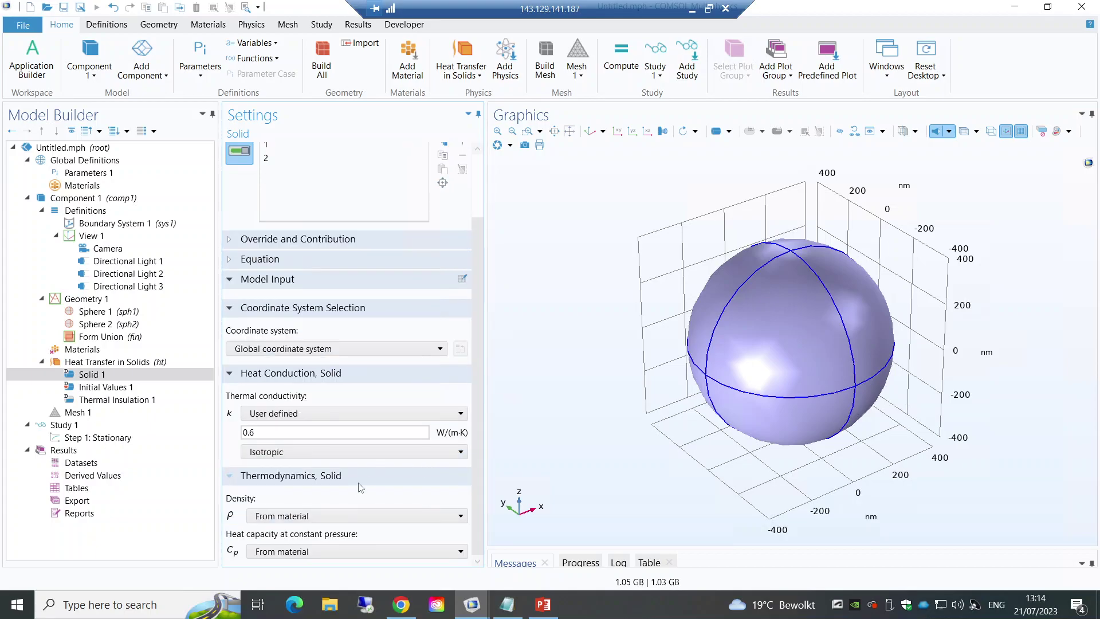
# Step: Give Solid 1 a user-defined density of 1000 kg/m³ and a user-defined heat capacity at constant pressure of 4180 J/(kg·K)
pyautogui.click(330, 515)
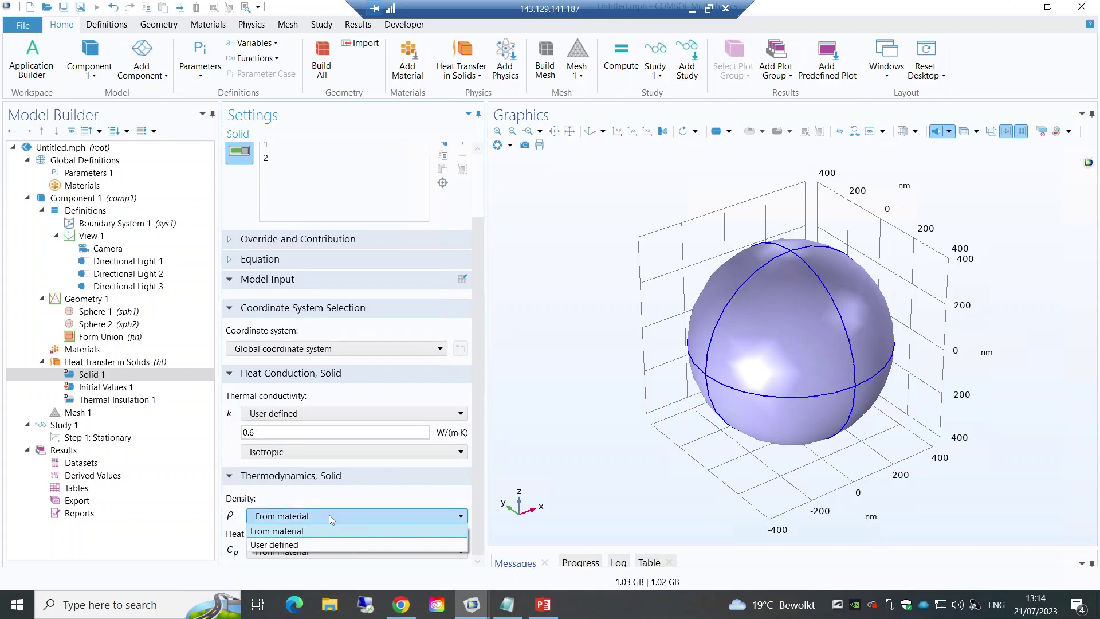
pyautogui.click(325, 539)
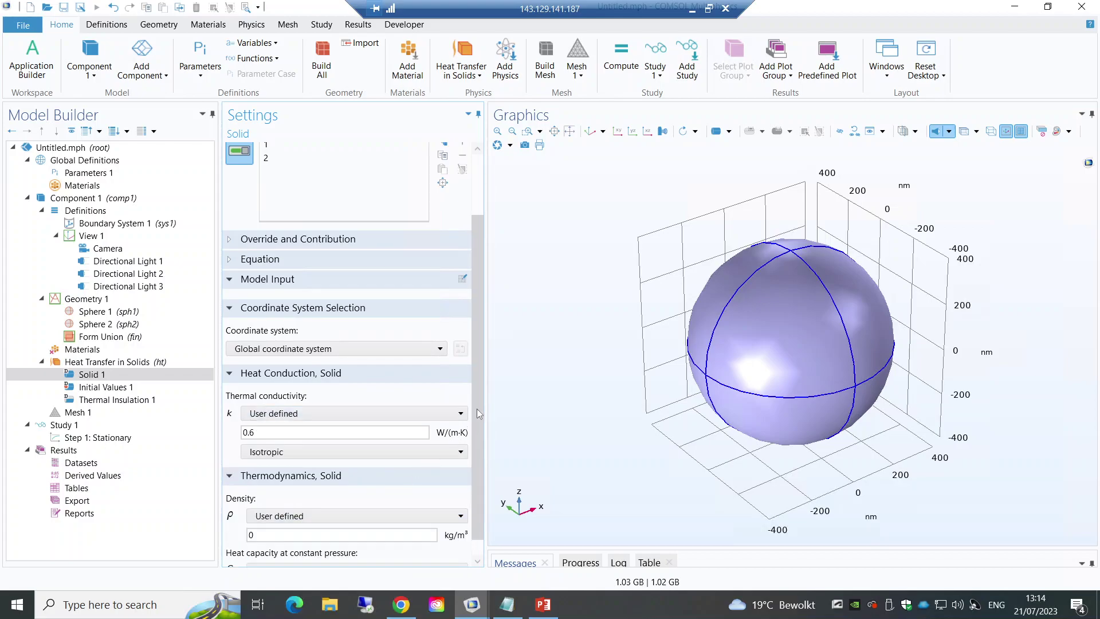
pyautogui.scroll(-1, 478, 415)
pyautogui.click(344, 515)
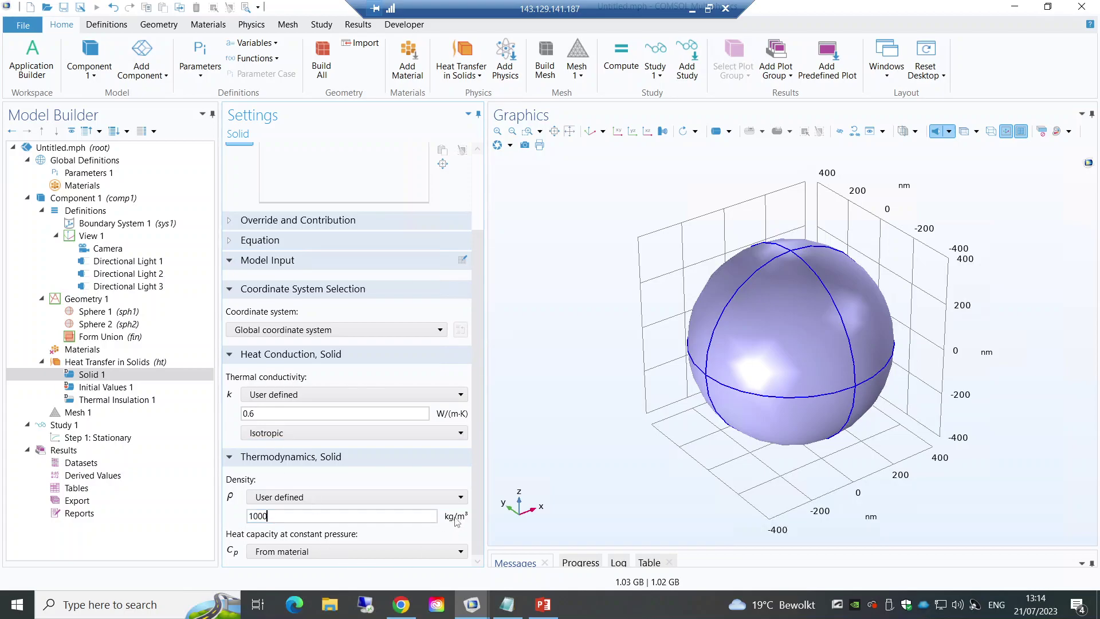
pyautogui.click(440, 549)
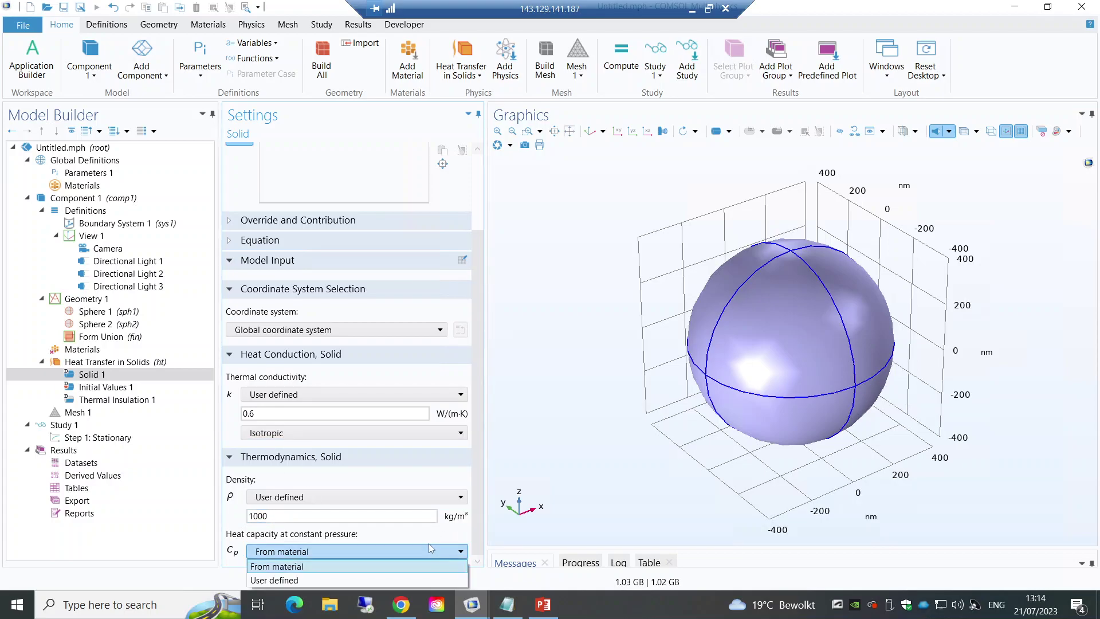
pyautogui.click(347, 579)
pyautogui.scroll(-1, 428, 521)
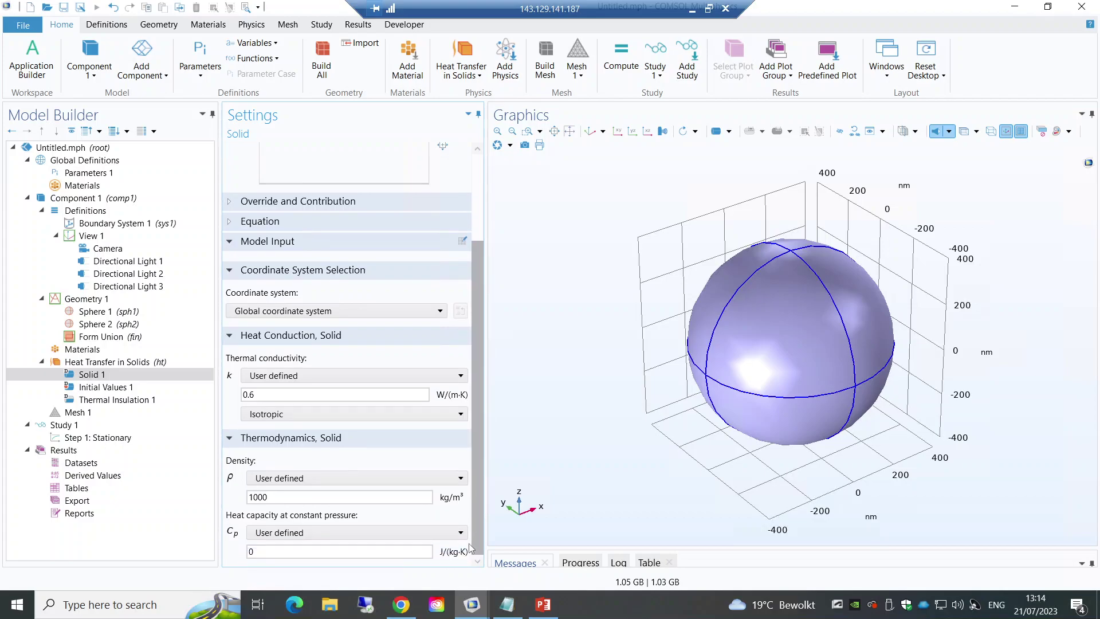
pyautogui.click(395, 551)
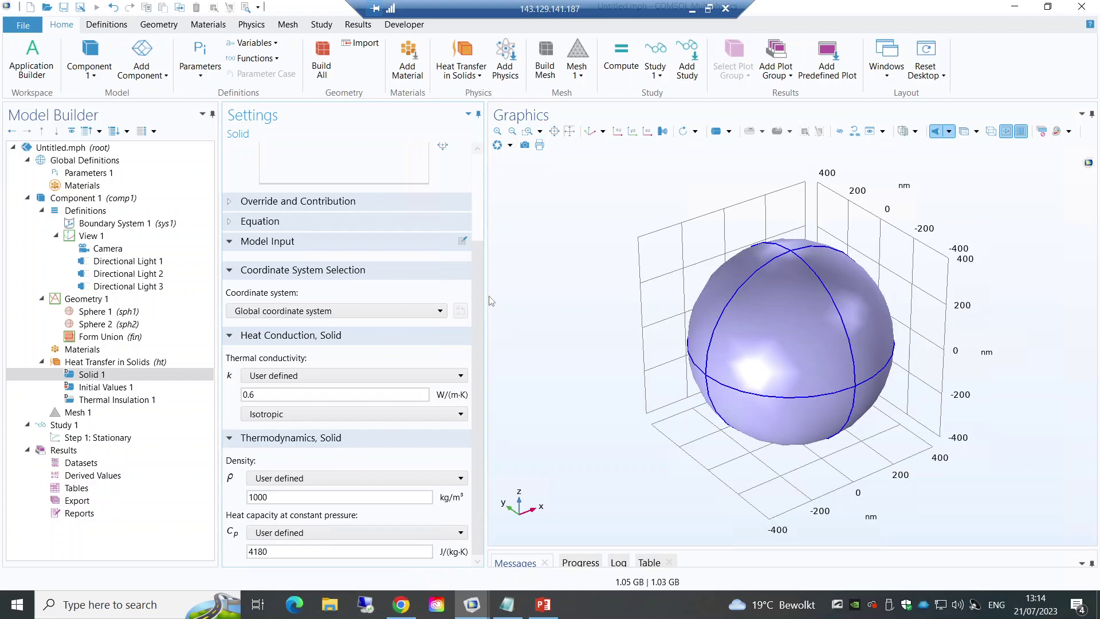
# Step: Check the Solid 1 material values in the Au.mph model, then return to the untitled sphere model
pyautogui.moveTo(467, 601)
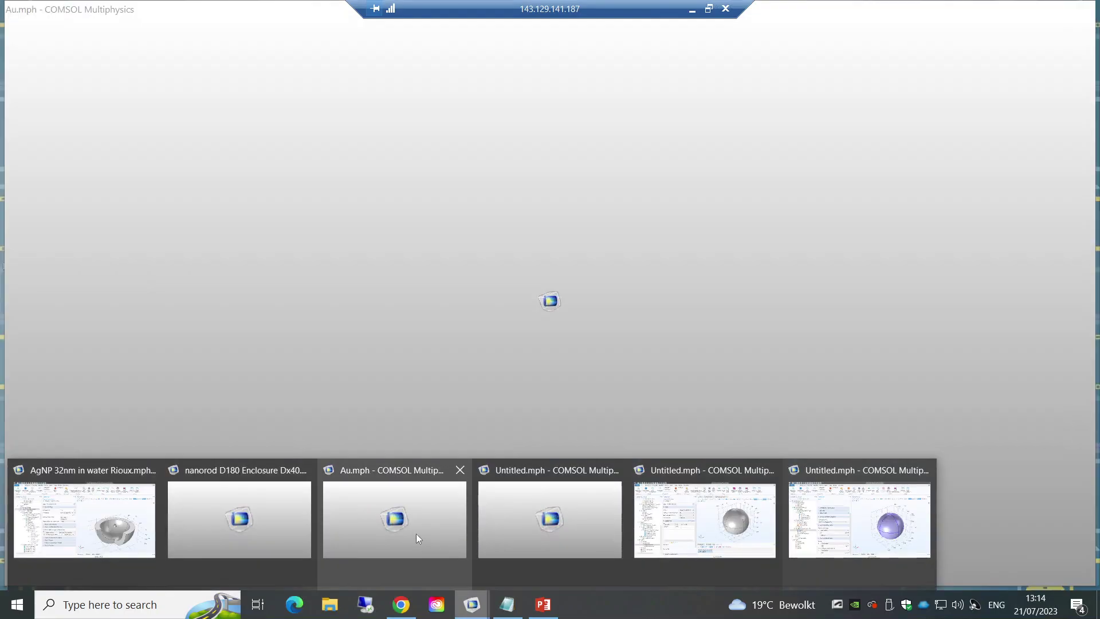
pyautogui.click(416, 534)
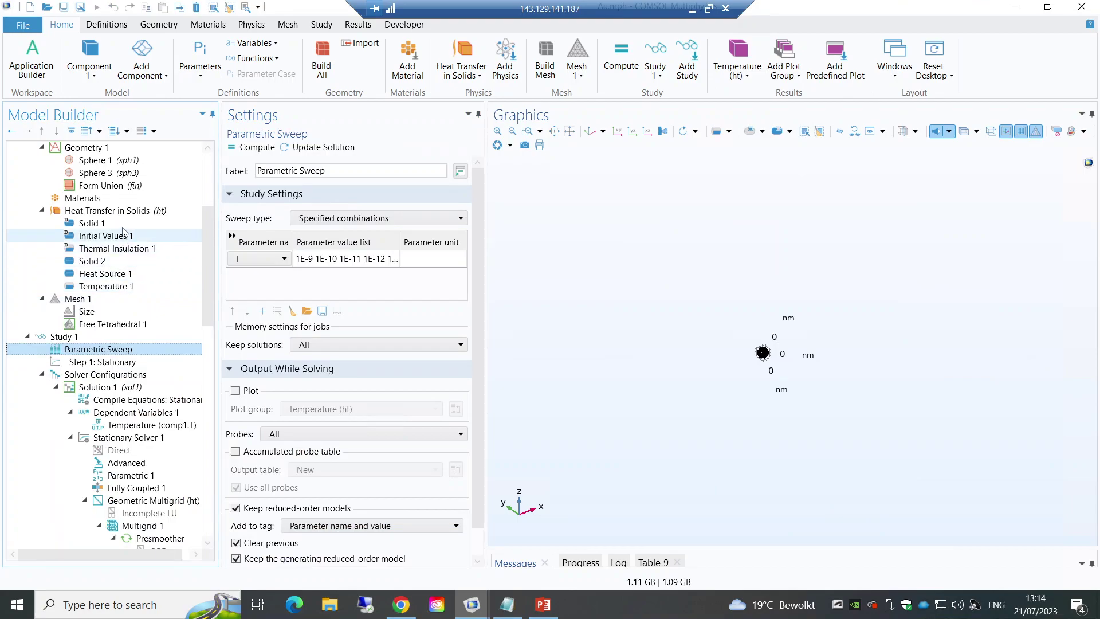
pyautogui.click(91, 223)
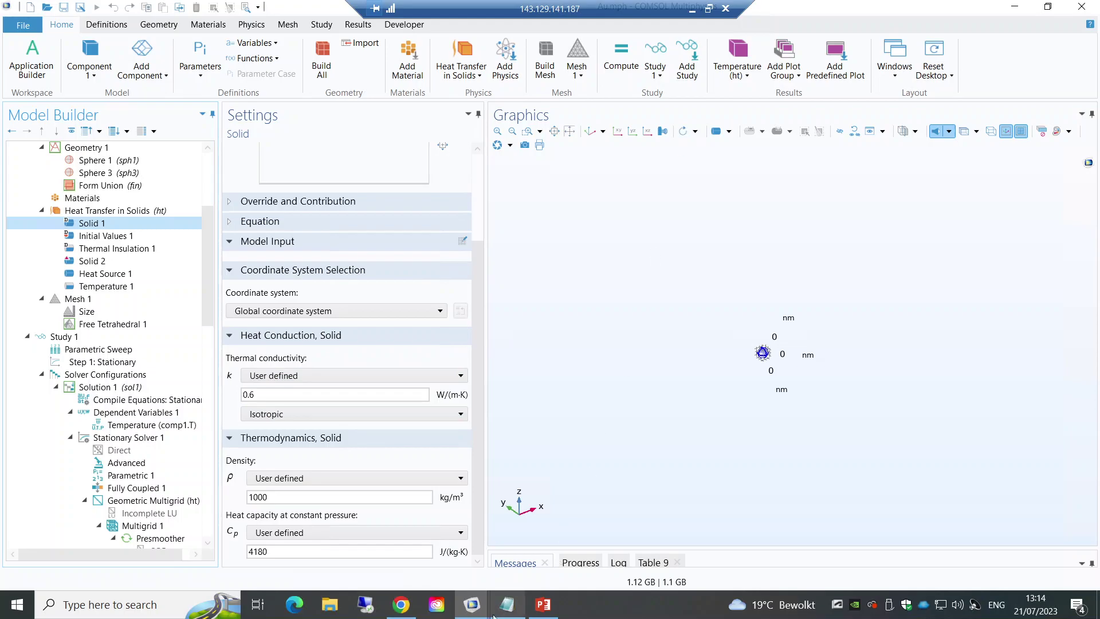
pyautogui.click(471, 604)
pyautogui.click(859, 522)
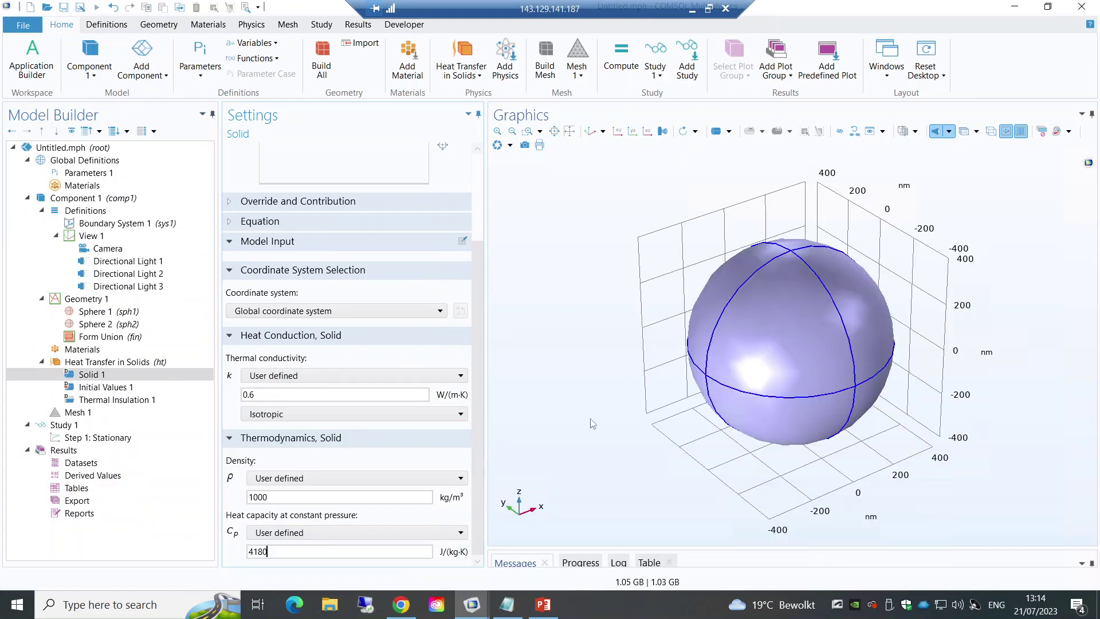
# Step: Add a second Solid node to Heat Transfer in Solids, keeping its domain selection manual
pyautogui.click(123, 390)
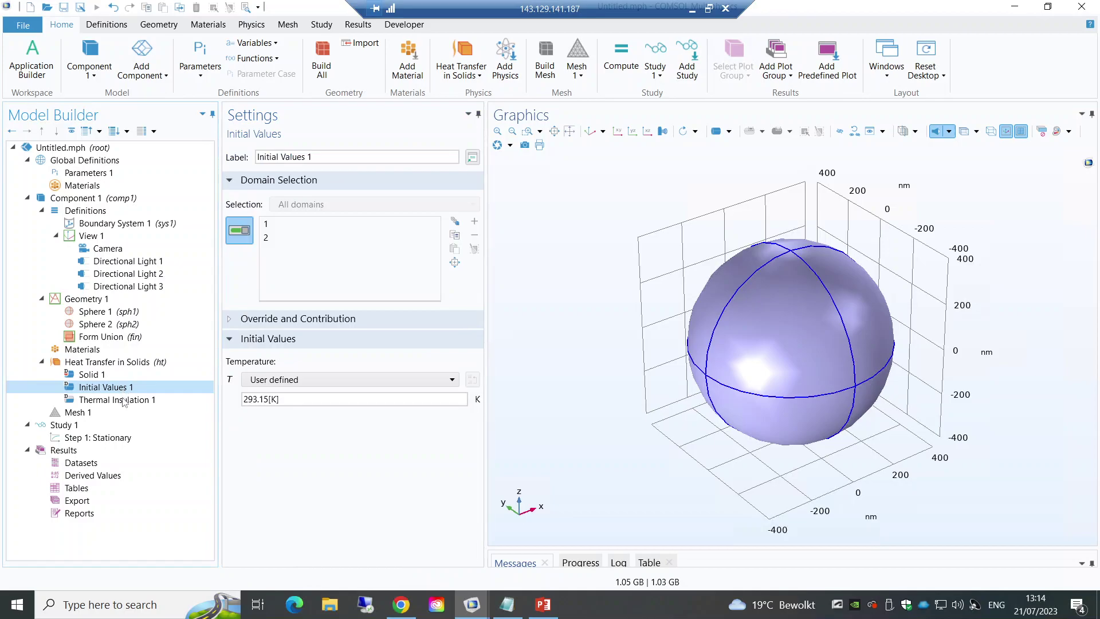
pyautogui.click(124, 400)
pyautogui.rightClick(126, 361)
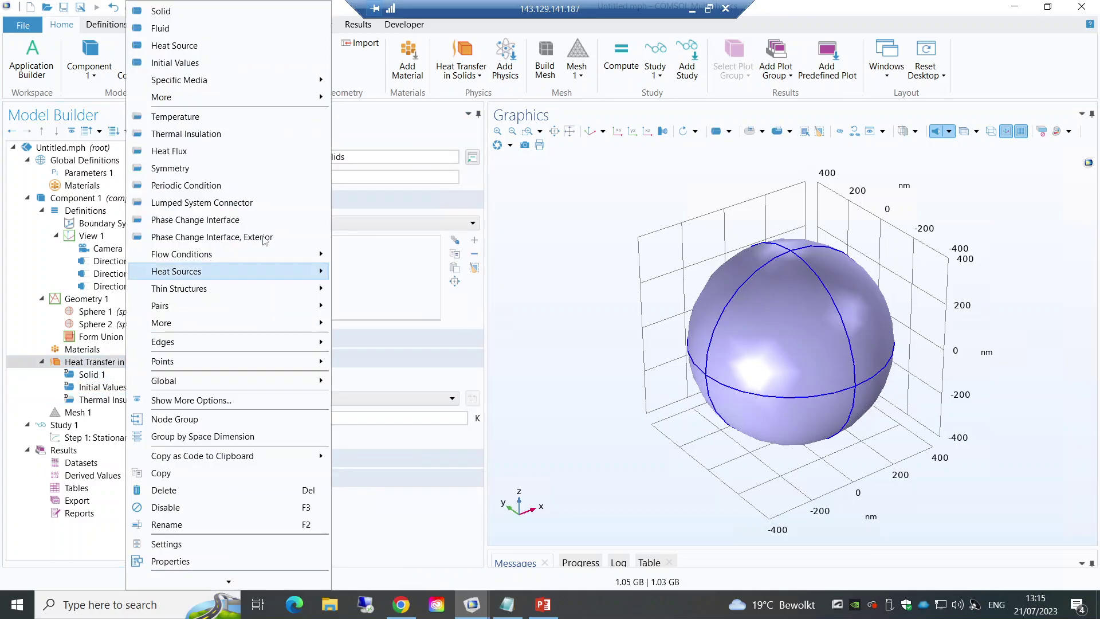
pyautogui.click(226, 11)
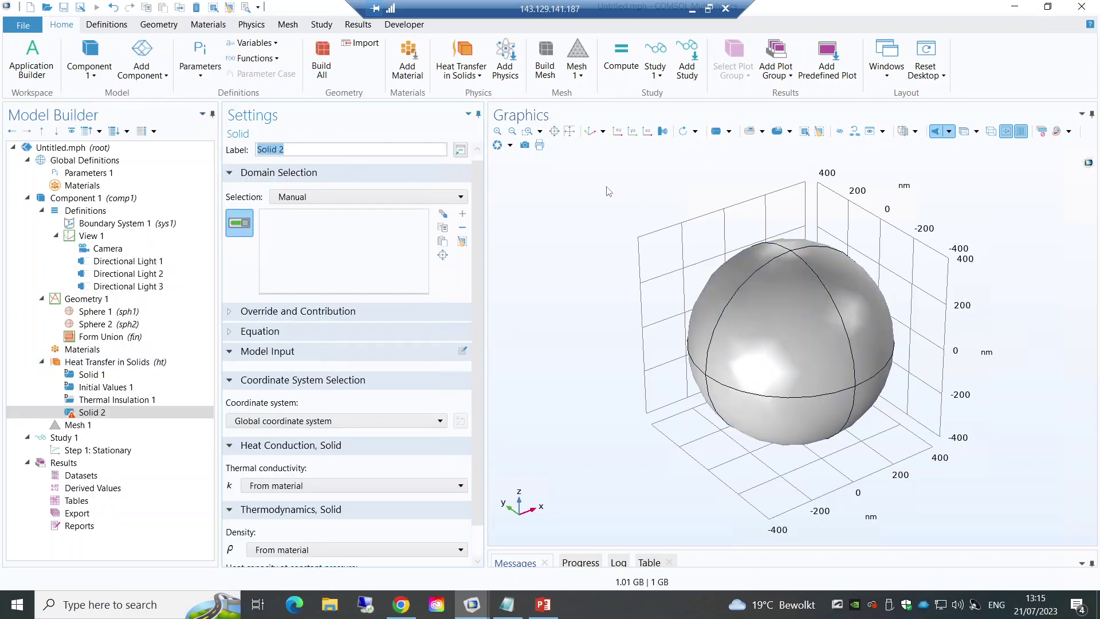
pyautogui.click(349, 194)
pyautogui.click(343, 195)
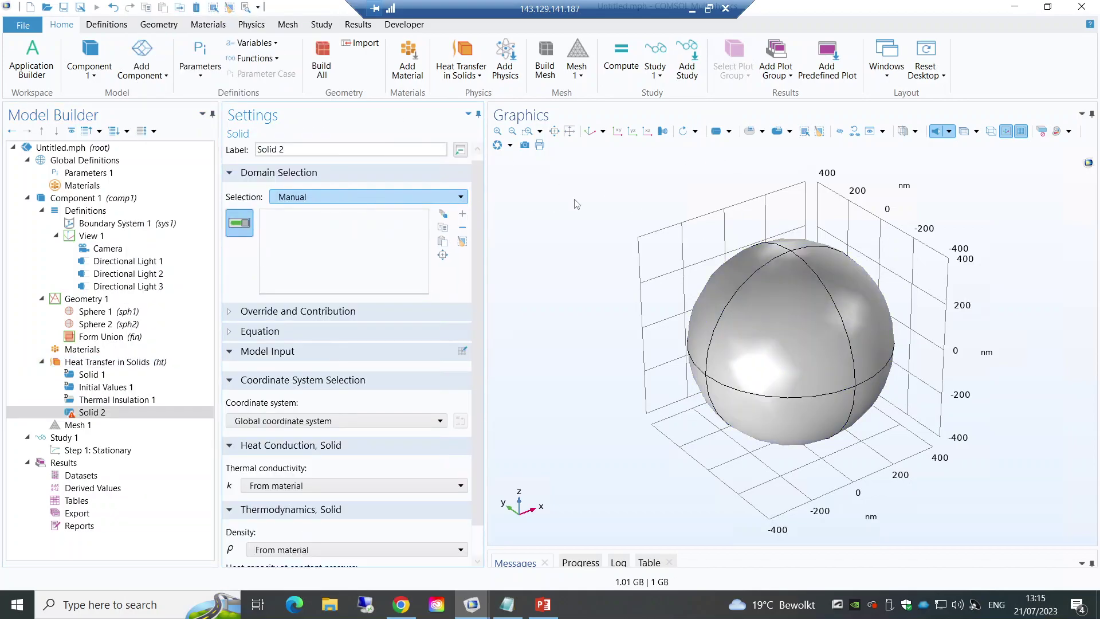
# Step: Hide the outer spherical domain and assign the inner nanoparticle, domain 2, to Solid 2
pyautogui.click(839, 130)
pyautogui.click(814, 313)
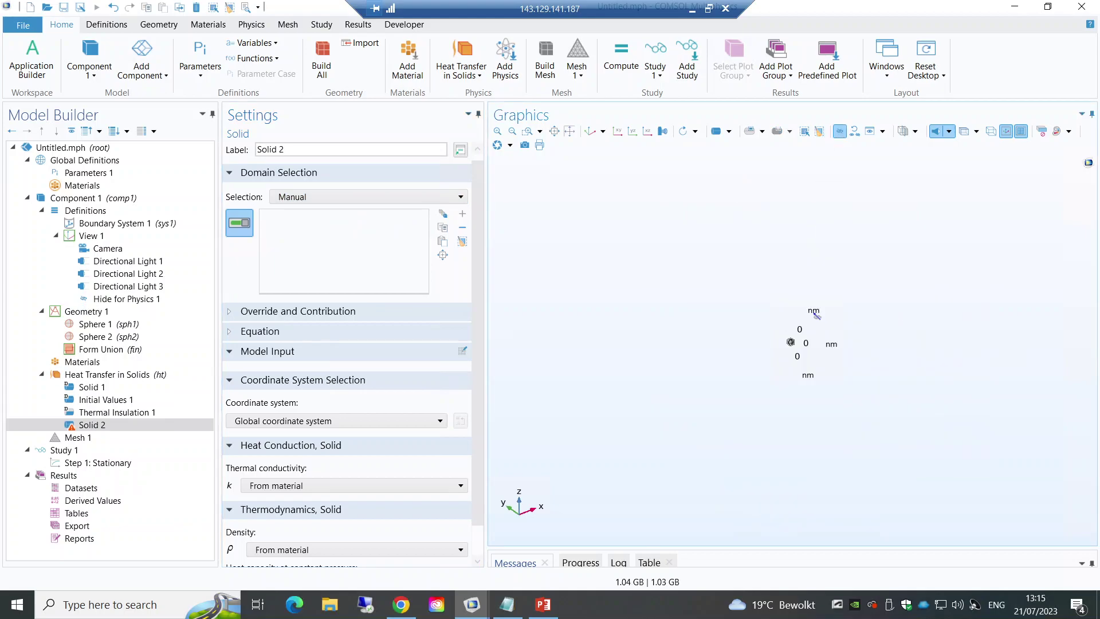
pyautogui.click(839, 131)
pyautogui.click(791, 344)
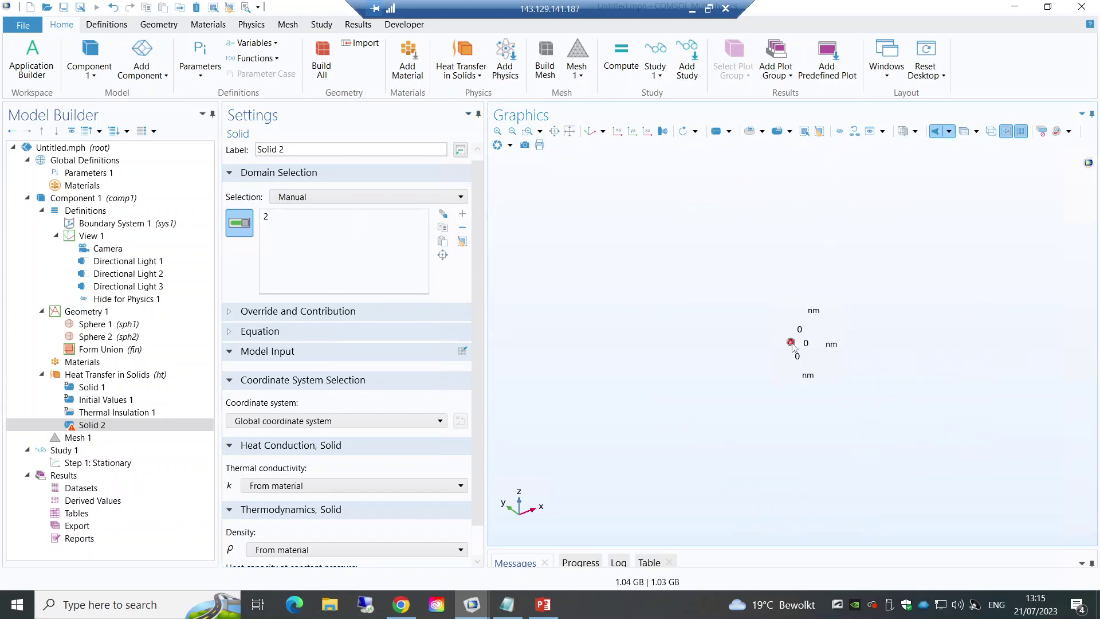
pyautogui.click(589, 132)
# Step: Switch the thermal conductivity of Solid 2 to user defined and clear its value
pyautogui.moveTo(474, 283); pyautogui.dragTo(473, 357)
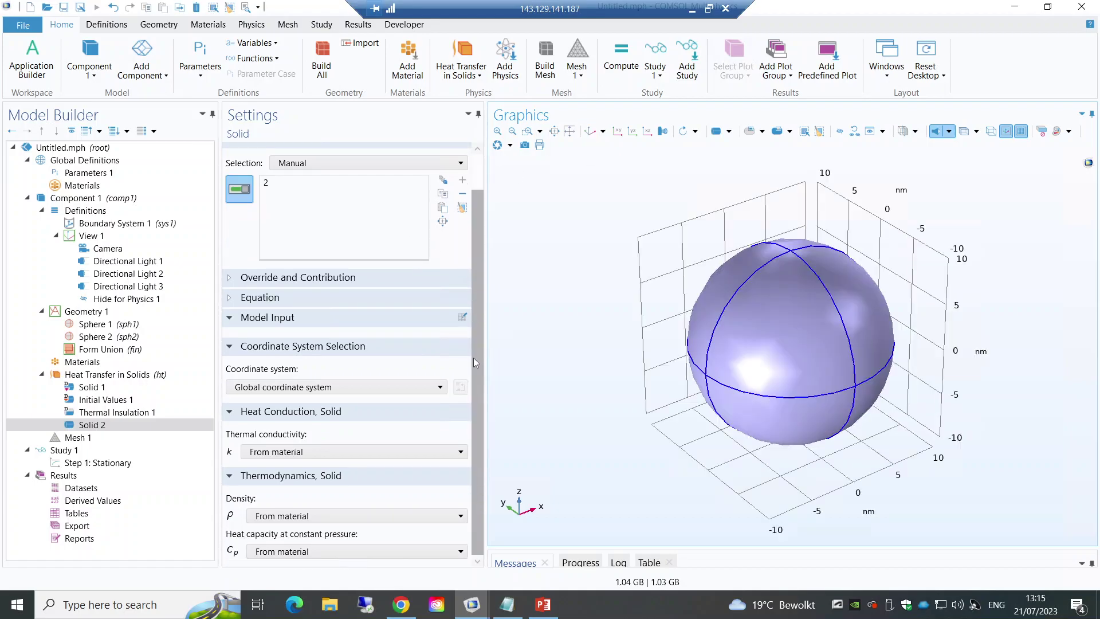
pyautogui.click(350, 453)
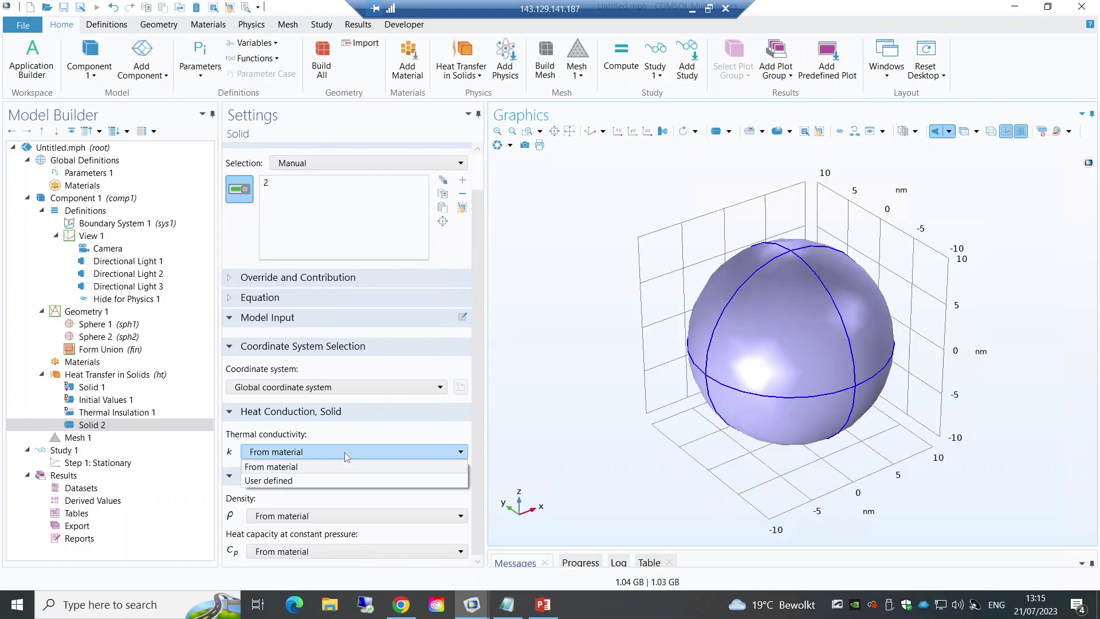
pyautogui.click(337, 481)
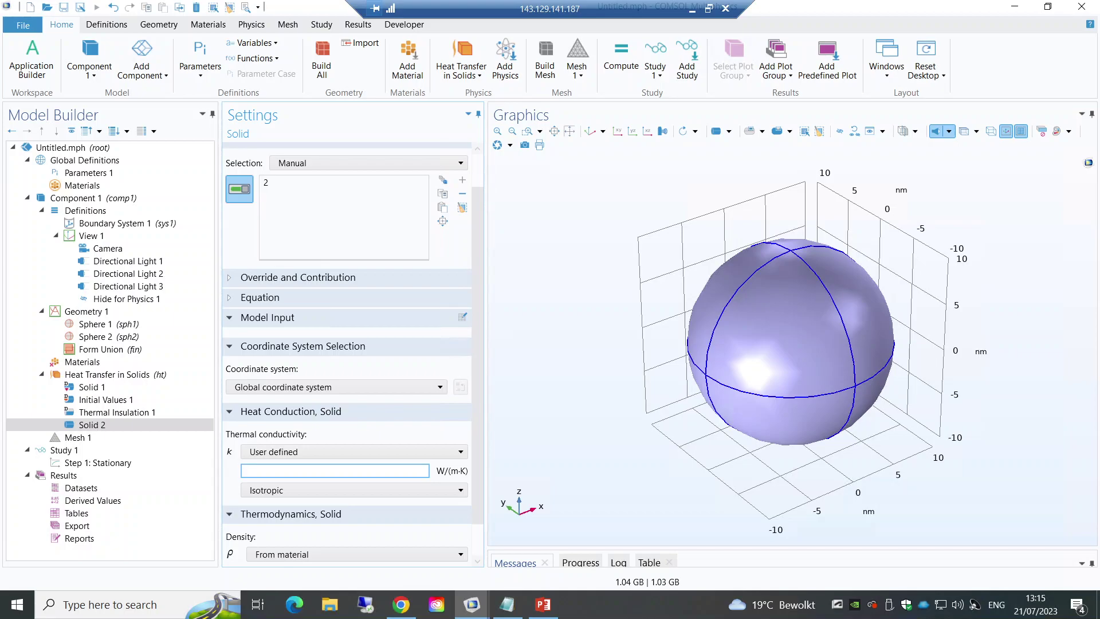
pyautogui.click(377, 453)
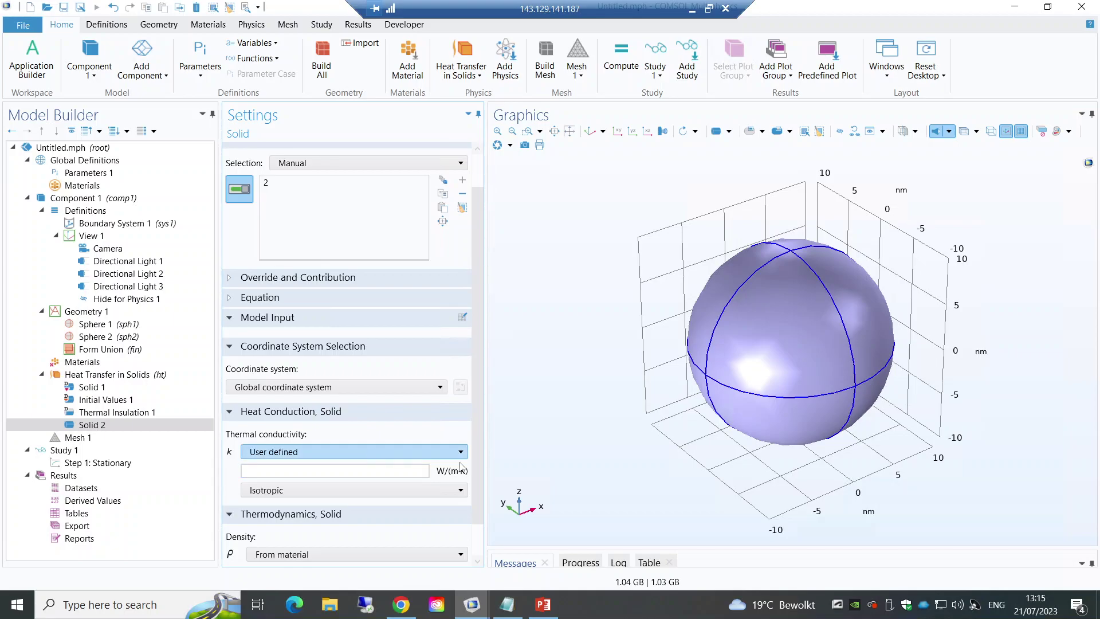
# Step: Look up the Solid 2 values in the Au.mph model and enter 110 W/(m·K) as the new Solid 2's thermal conductivity
pyautogui.moveTo(479, 600)
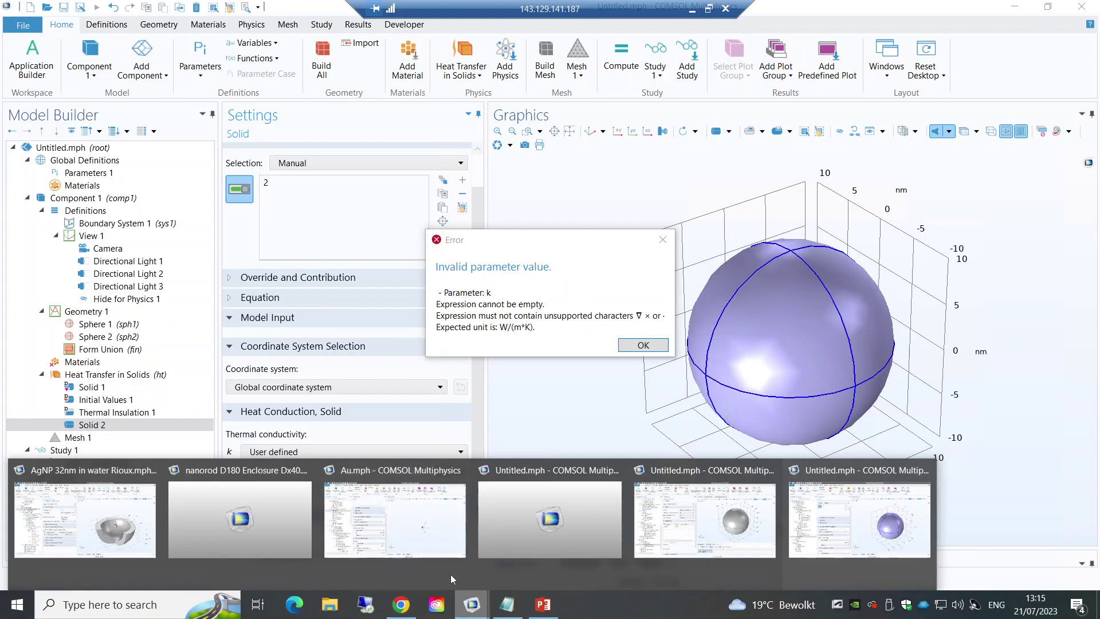
pyautogui.click(440, 501)
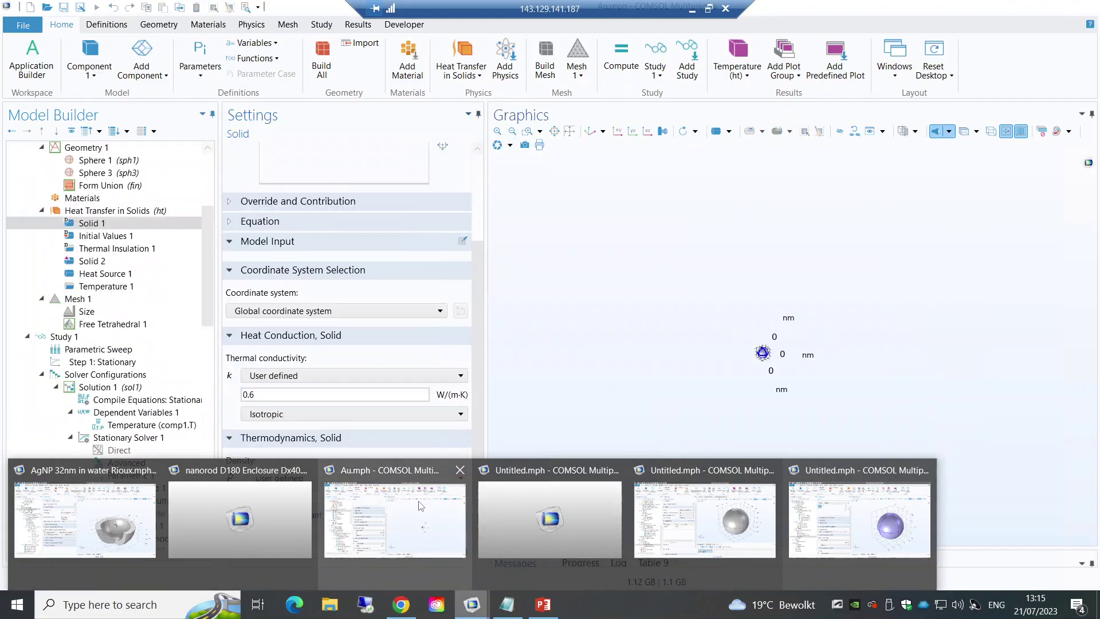
pyautogui.click(94, 261)
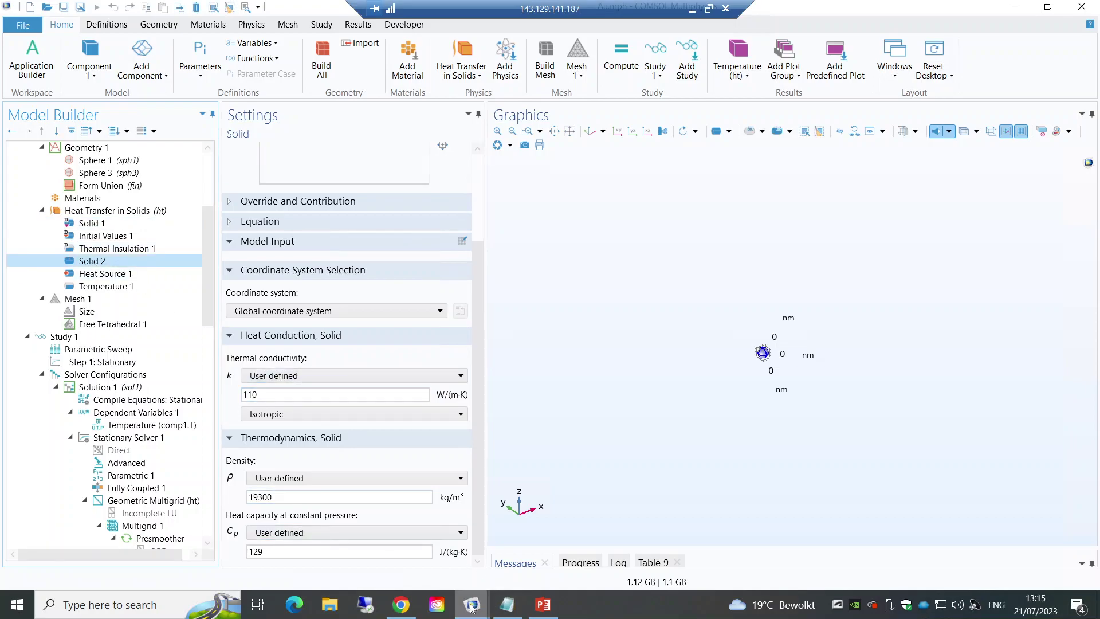
pyautogui.moveTo(471, 606)
pyautogui.click(830, 513)
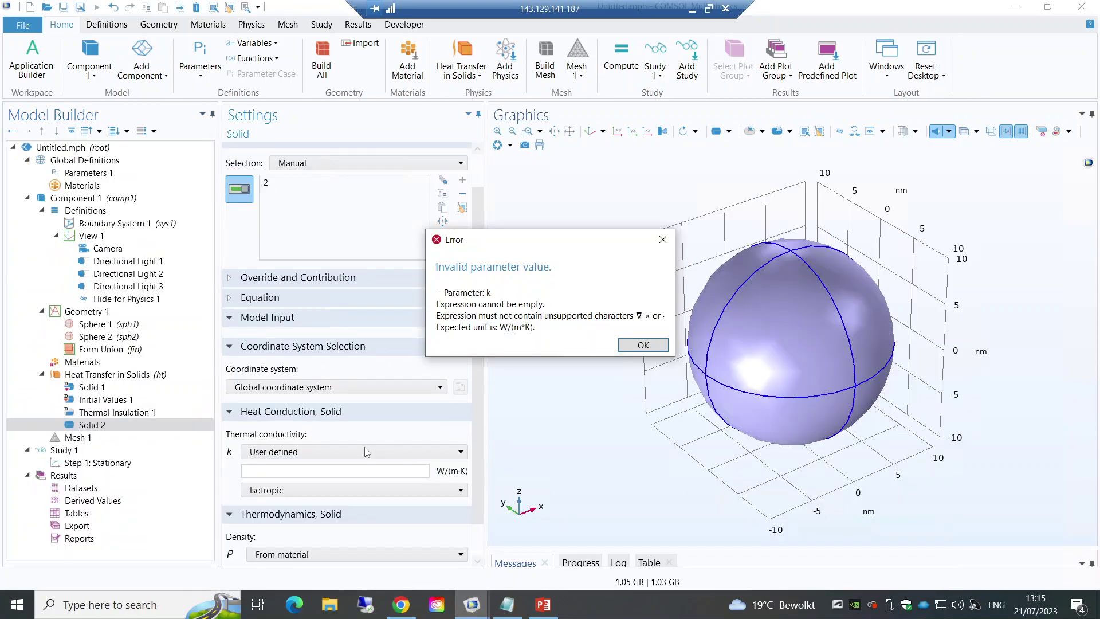
pyautogui.click(632, 346)
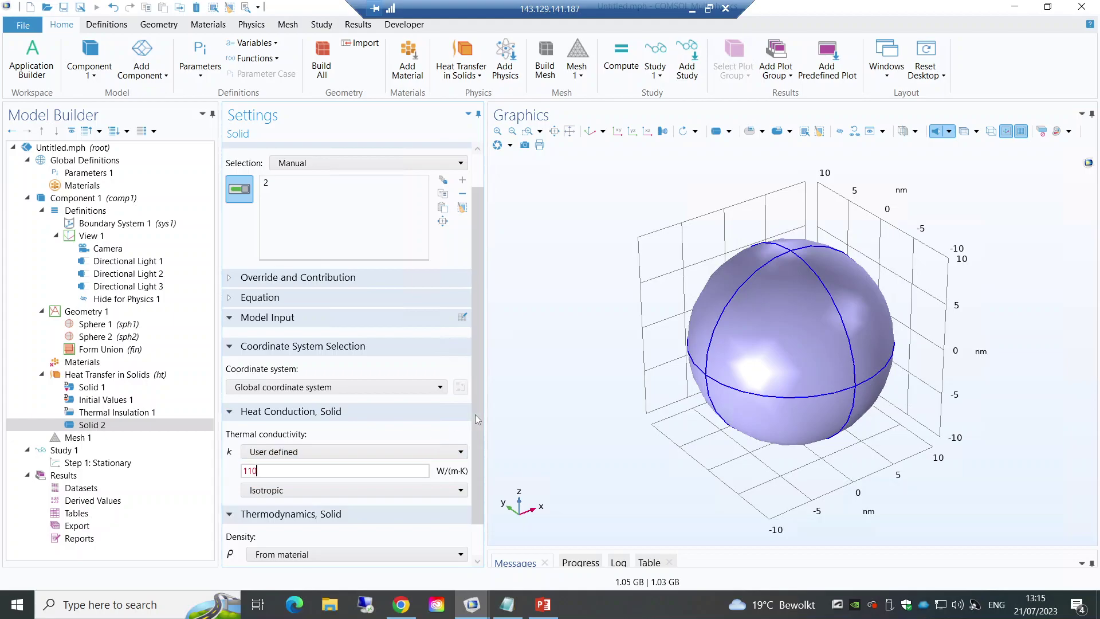
# Step: Switch the density of Solid 2 to user defined and set it to 19300 kg/m³
pyautogui.scroll(-2, 475, 414)
pyautogui.click(327, 517)
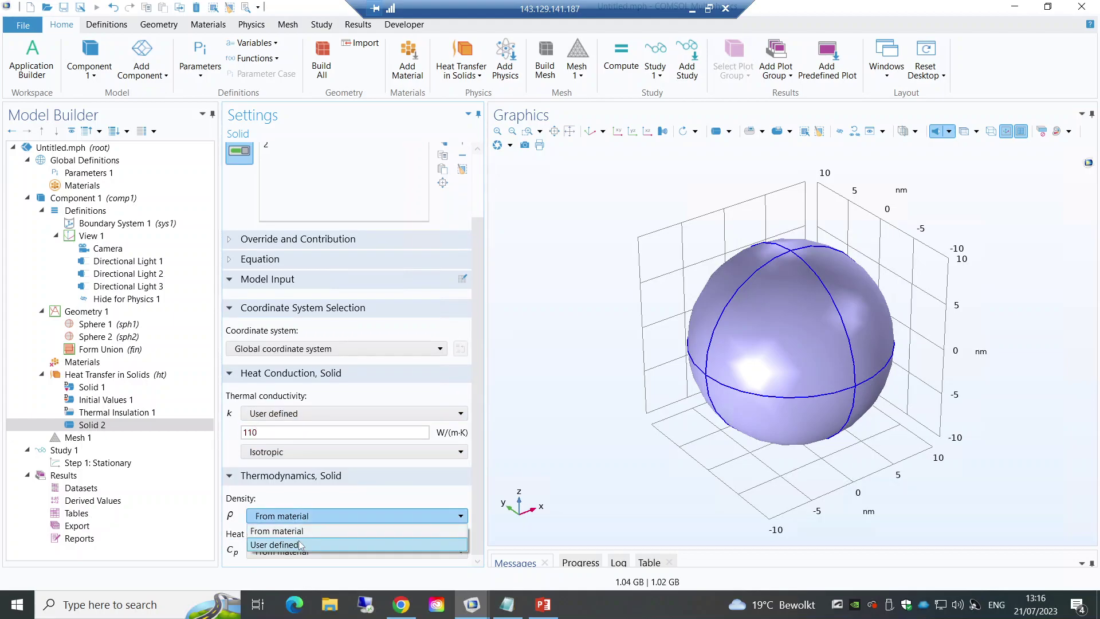
pyautogui.click(281, 540)
pyautogui.press('BackSpace')
pyautogui.write('1')
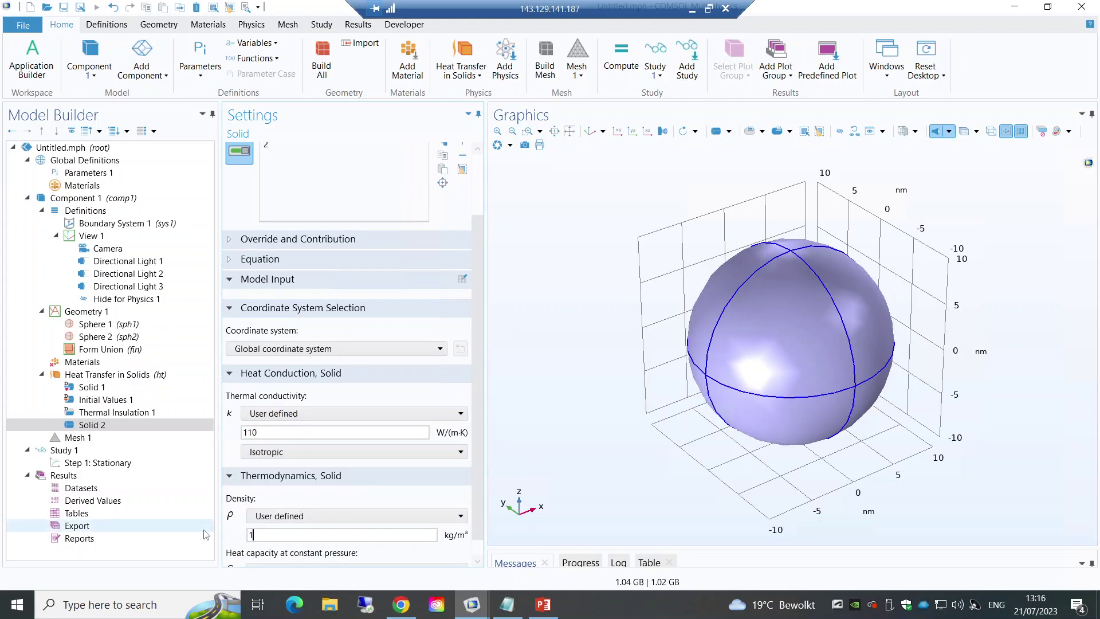
pyautogui.write('9300')
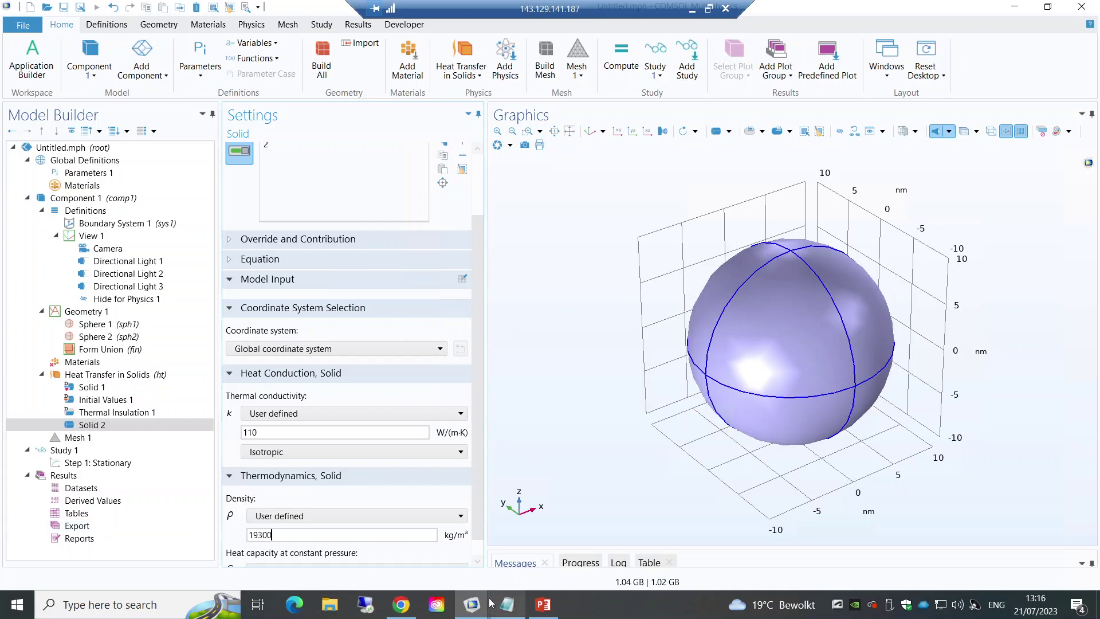
# Step: Look up the heat capacity in the Au.mph model and enter 129 J/(kg·K) as Solid 2's user-defined heat capacity at constant pressure
pyautogui.moveTo(474, 607)
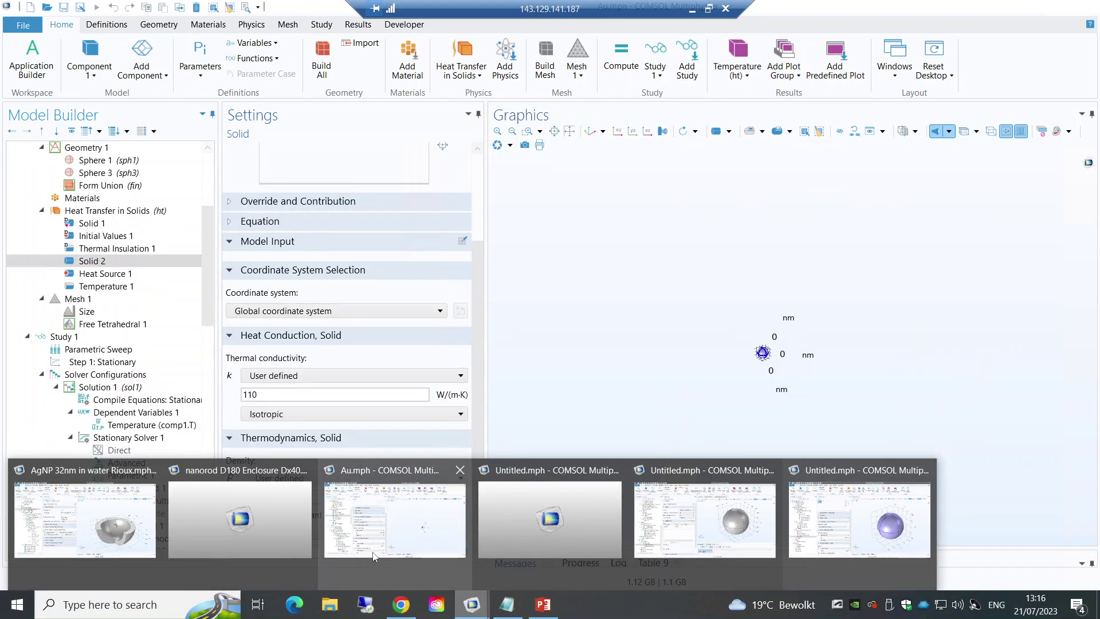
pyautogui.click(374, 559)
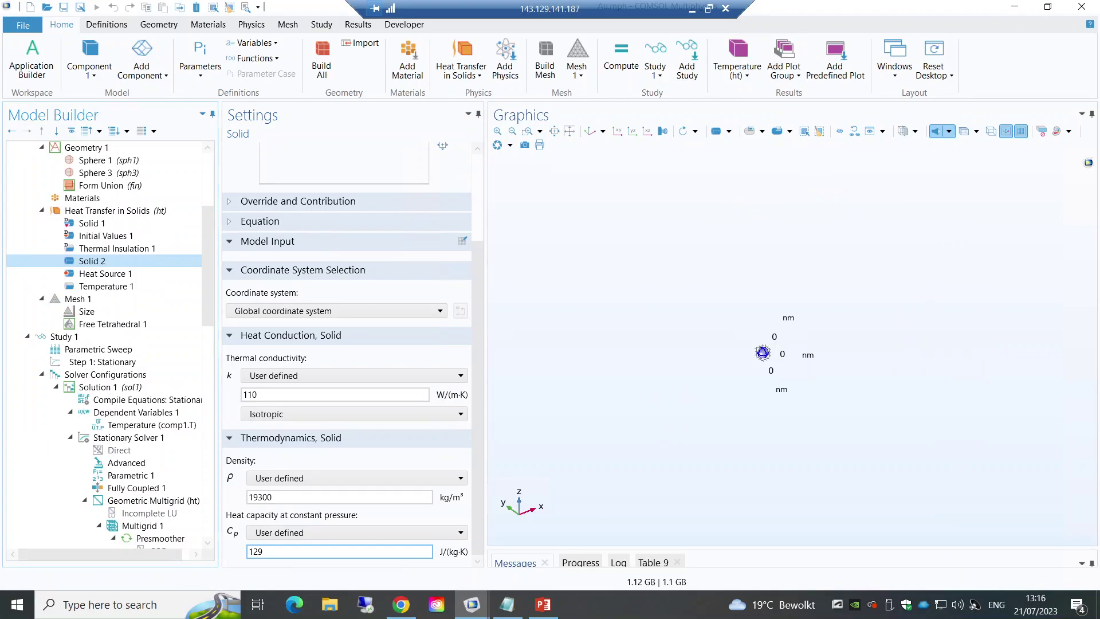
pyautogui.click(543, 605)
pyautogui.moveTo(471, 606)
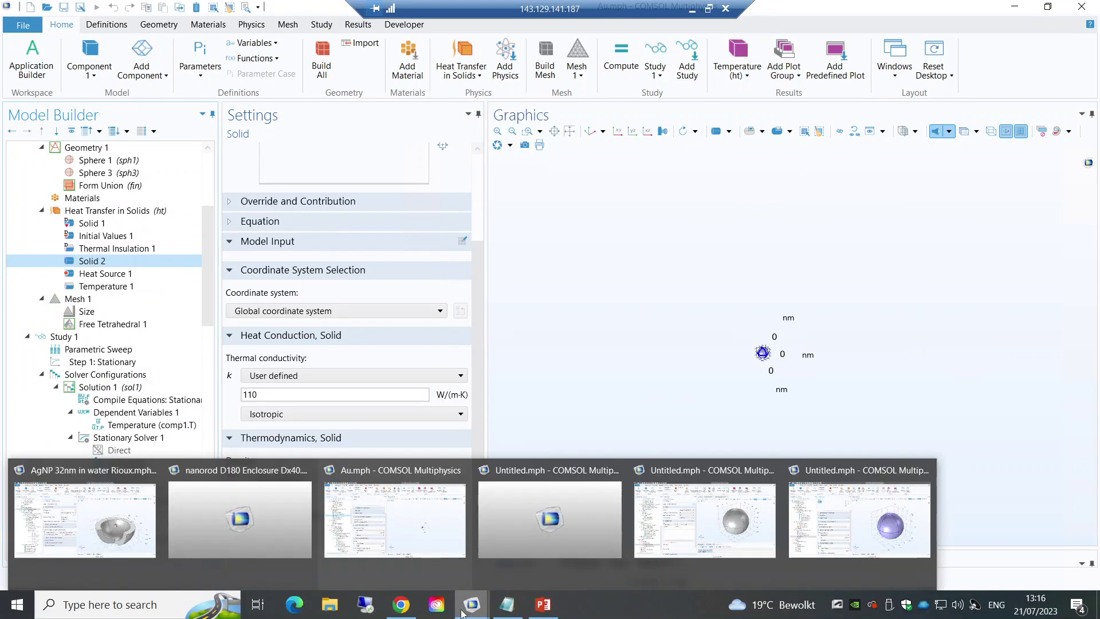
pyautogui.click(813, 548)
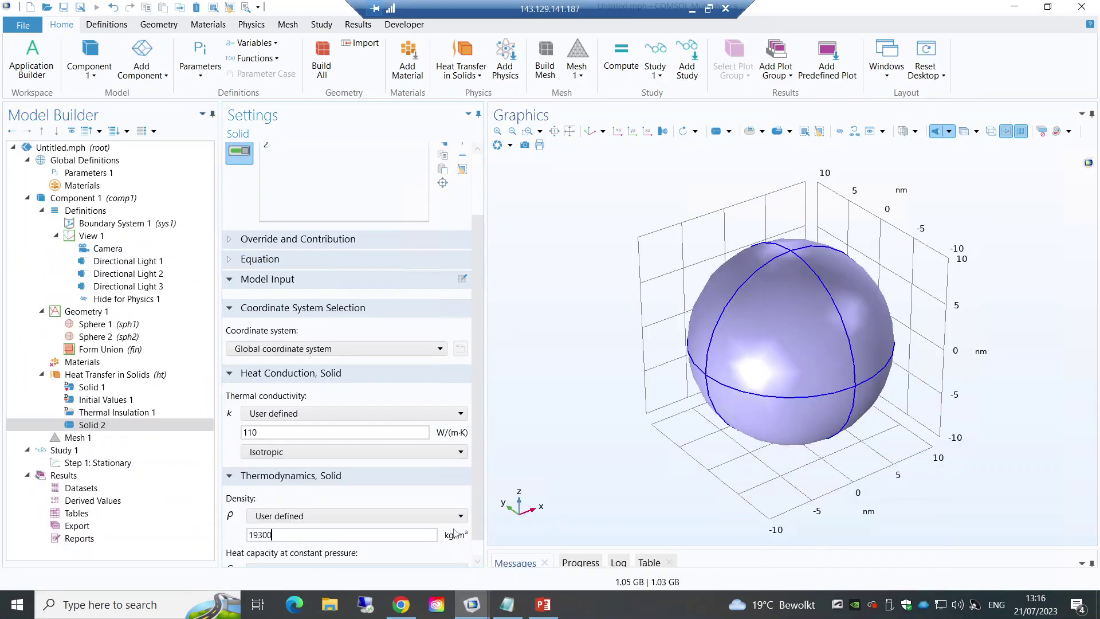
pyautogui.scroll(-1, 479, 512)
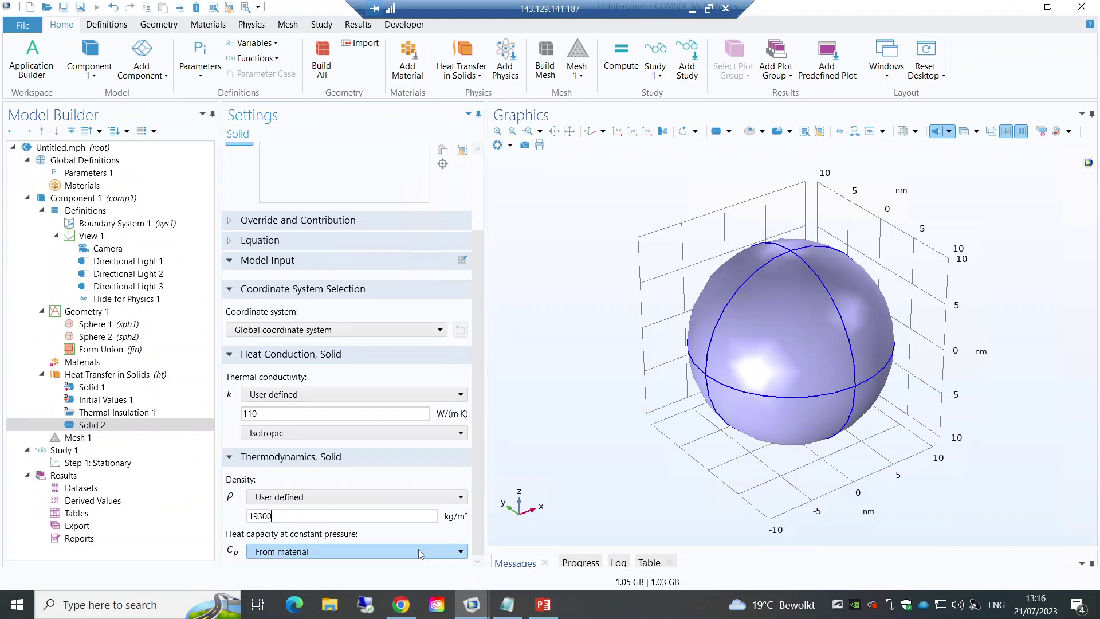
pyautogui.click(419, 551)
pyautogui.click(373, 580)
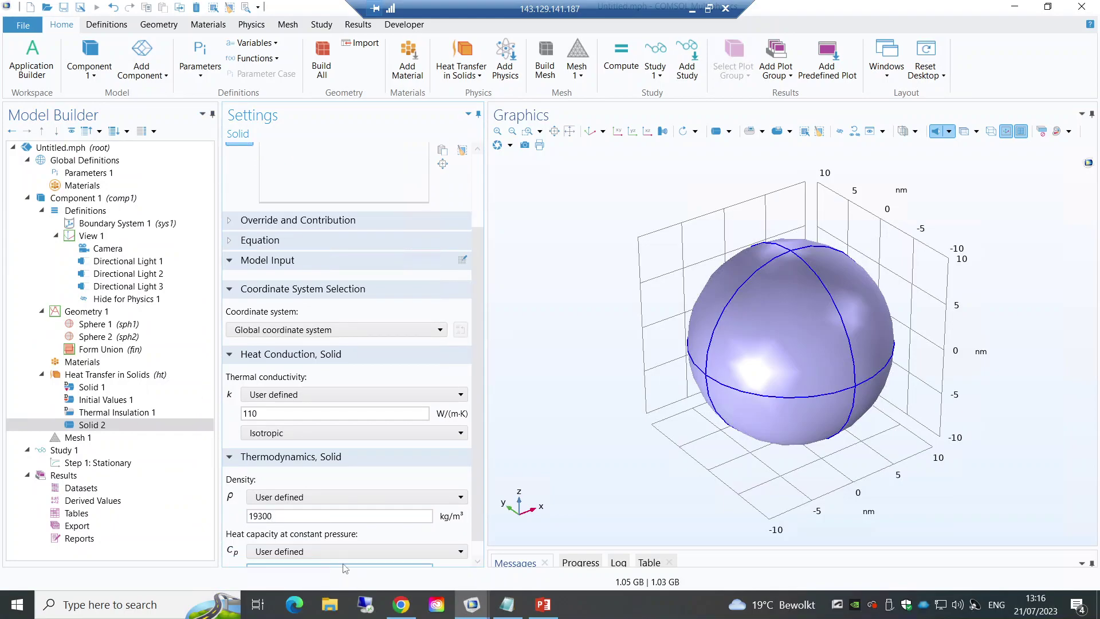
pyautogui.scroll(-1, 347, 566)
pyautogui.click(251, 551)
pyautogui.hotkey('ctrl', 'a')
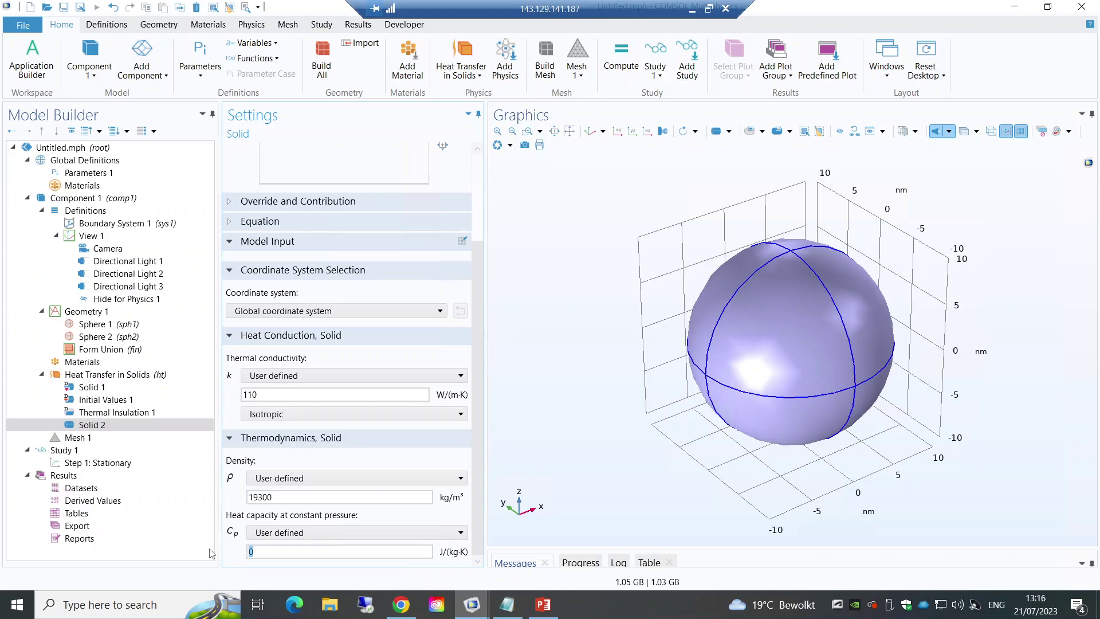
pyautogui.write('129')
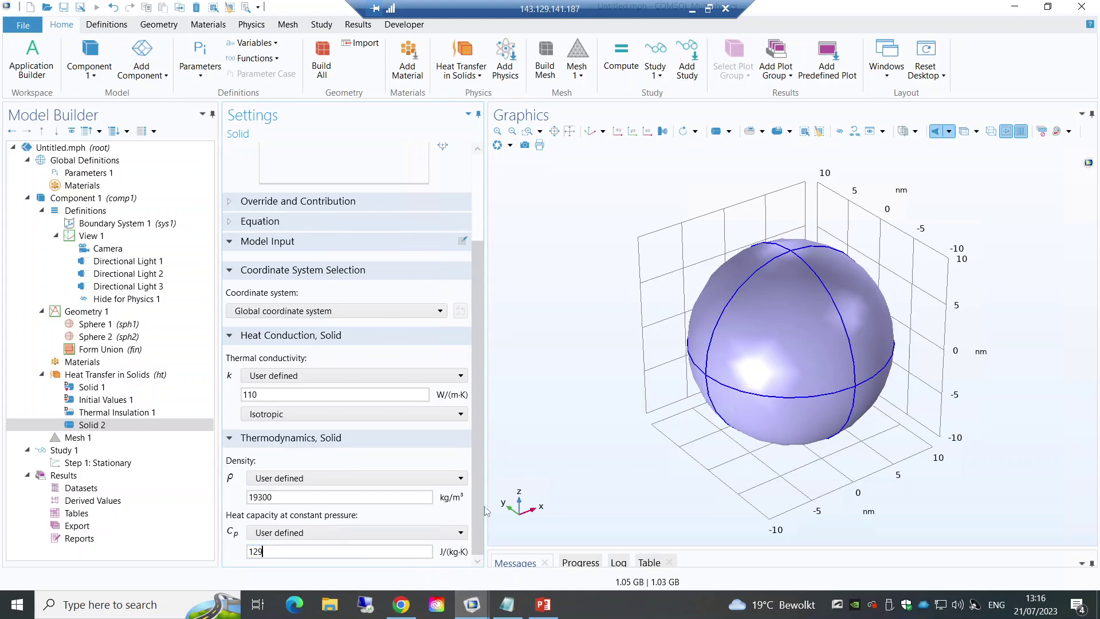
# Step: Check the Heat Transfer in Solids nodes and build the physics-controlled Mesh 1 with Normal element size
pyautogui.click(103, 375)
pyautogui.click(102, 387)
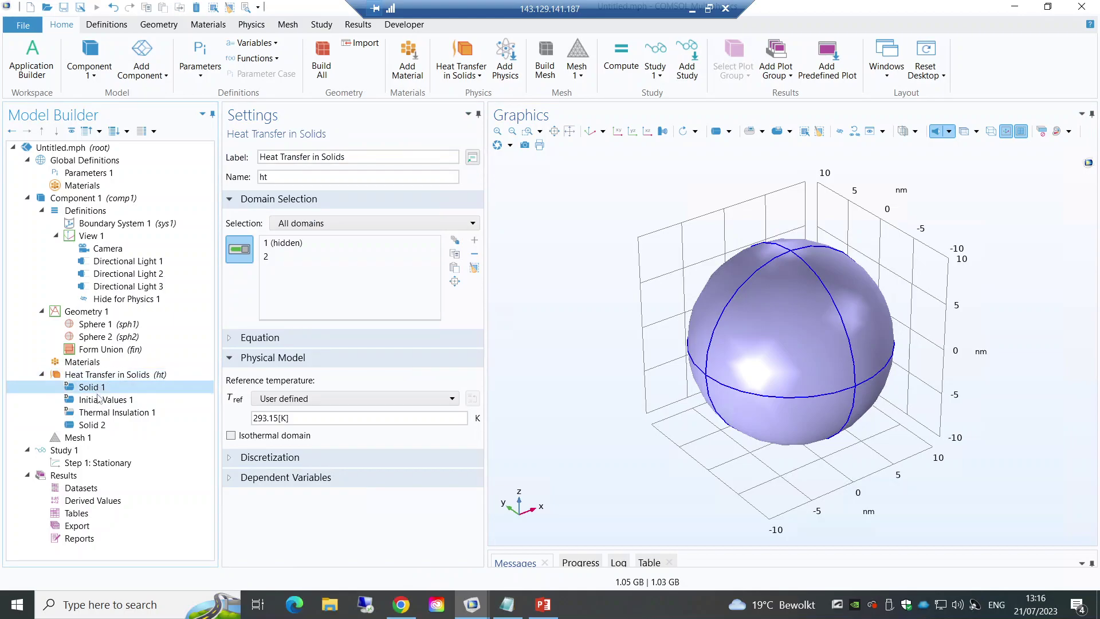
pyautogui.click(102, 400)
pyautogui.click(102, 413)
pyautogui.click(102, 425)
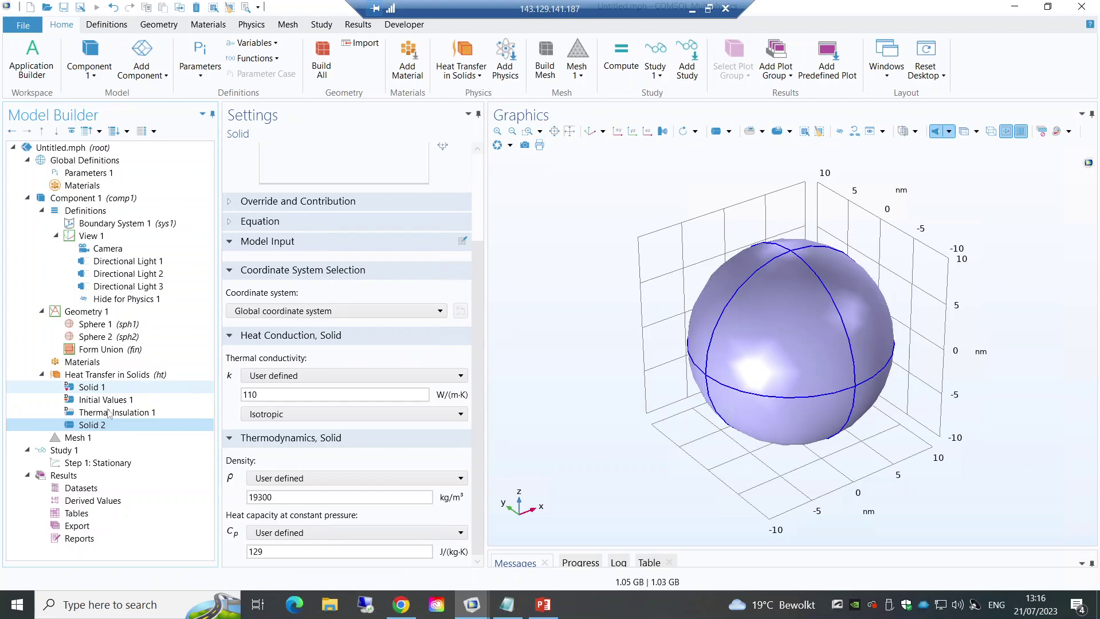
pyautogui.click(103, 438)
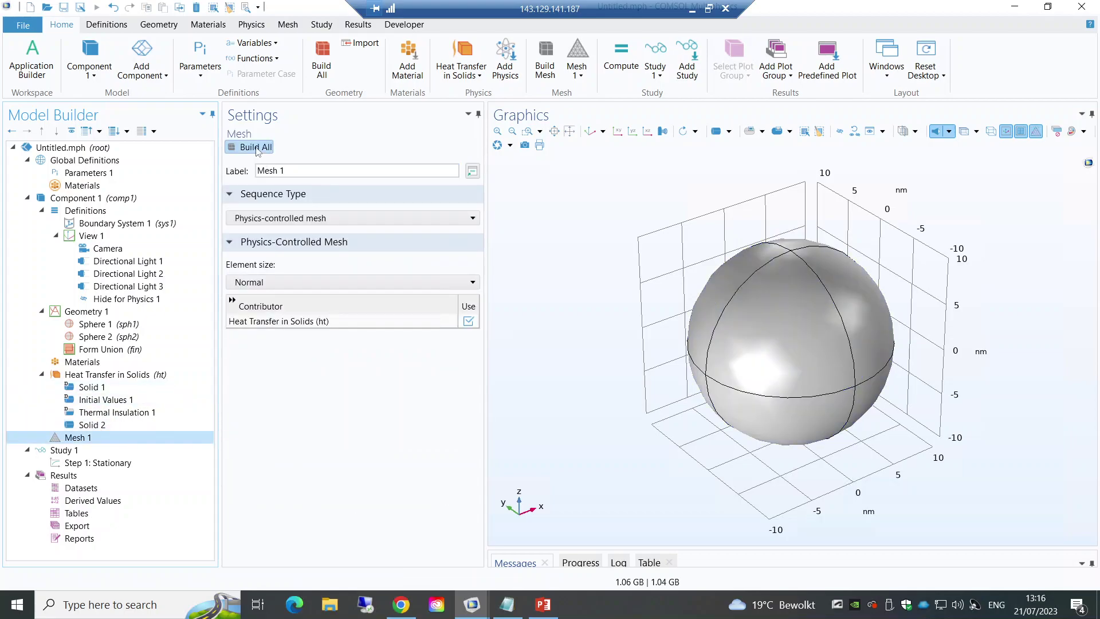
pyautogui.click(256, 147)
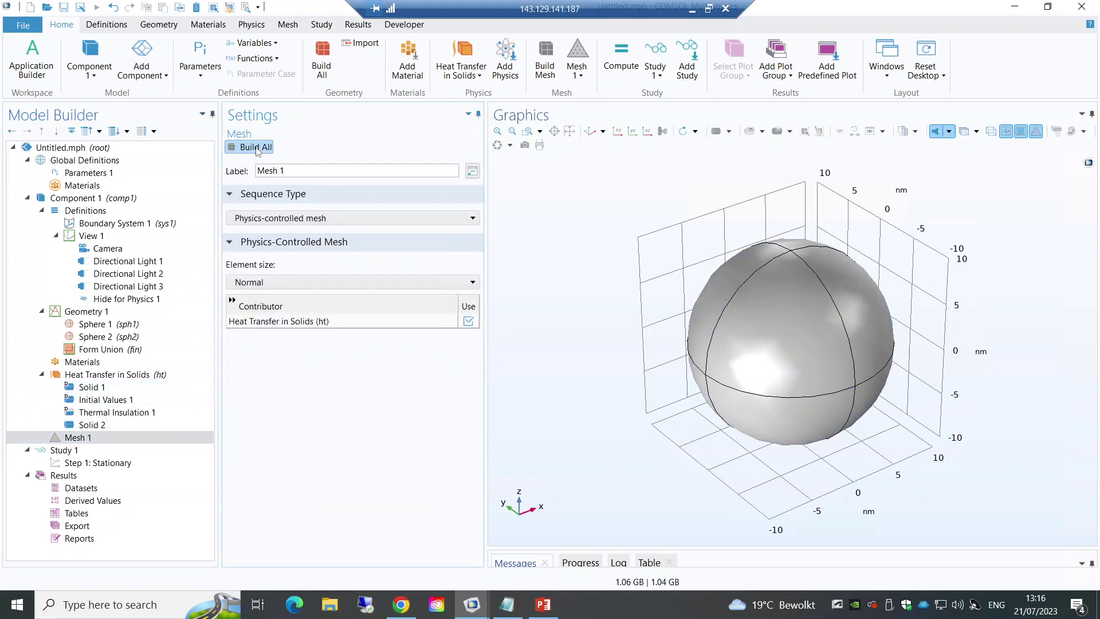
# Step: Add a Size node to Mesh 1 for the entire geometry, choose the predefined Extra fine size and build all
pyautogui.rightClick(88, 438)
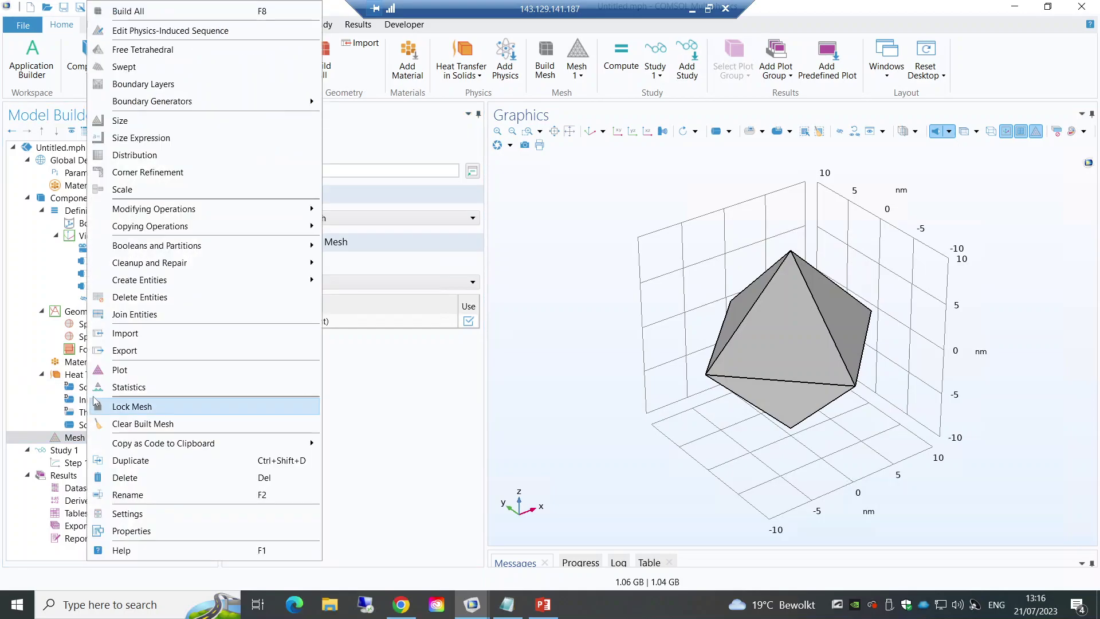
pyautogui.click(115, 121)
pyautogui.click(313, 334)
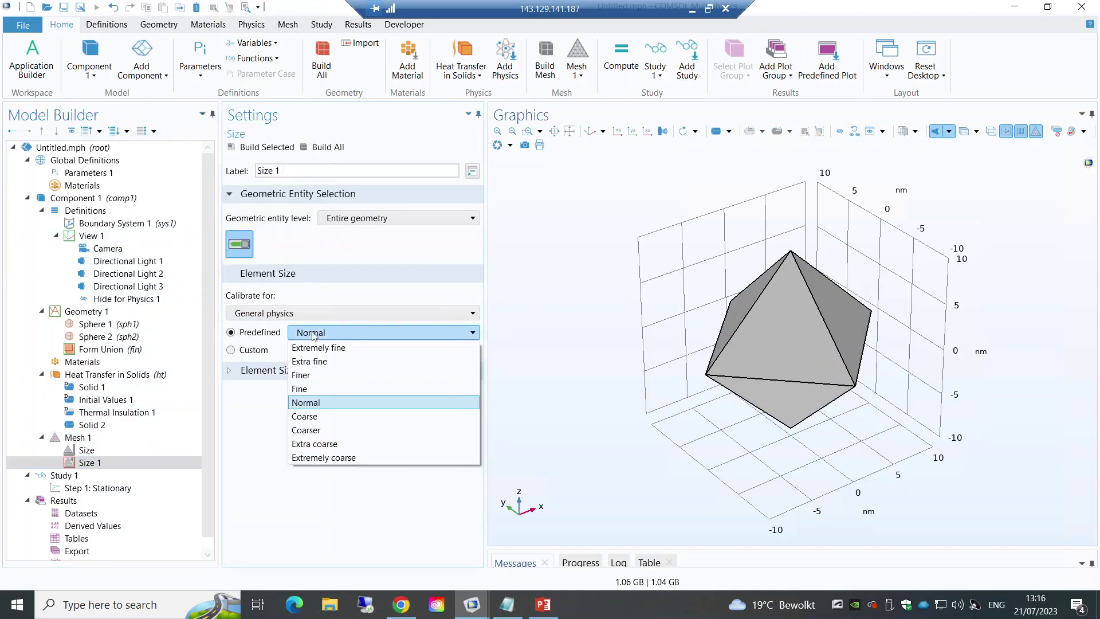
pyautogui.click(314, 361)
pyautogui.click(324, 146)
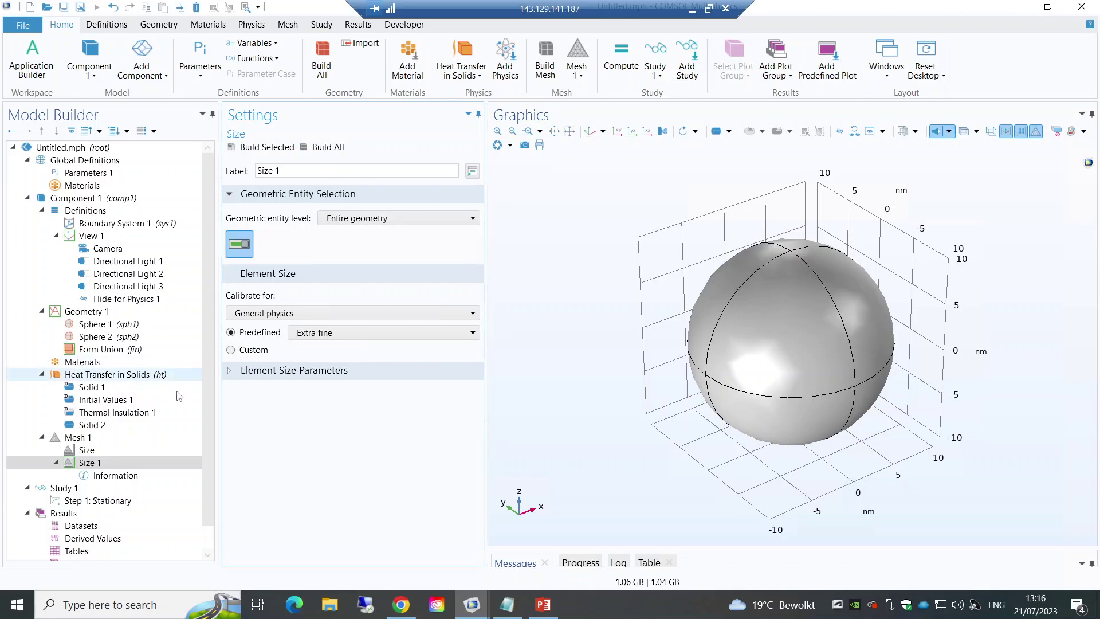
# Step: Set the default Size node of Mesh 1 to the predefined Extra fine element size and build all
pyautogui.click(87, 449)
pyautogui.click(335, 252)
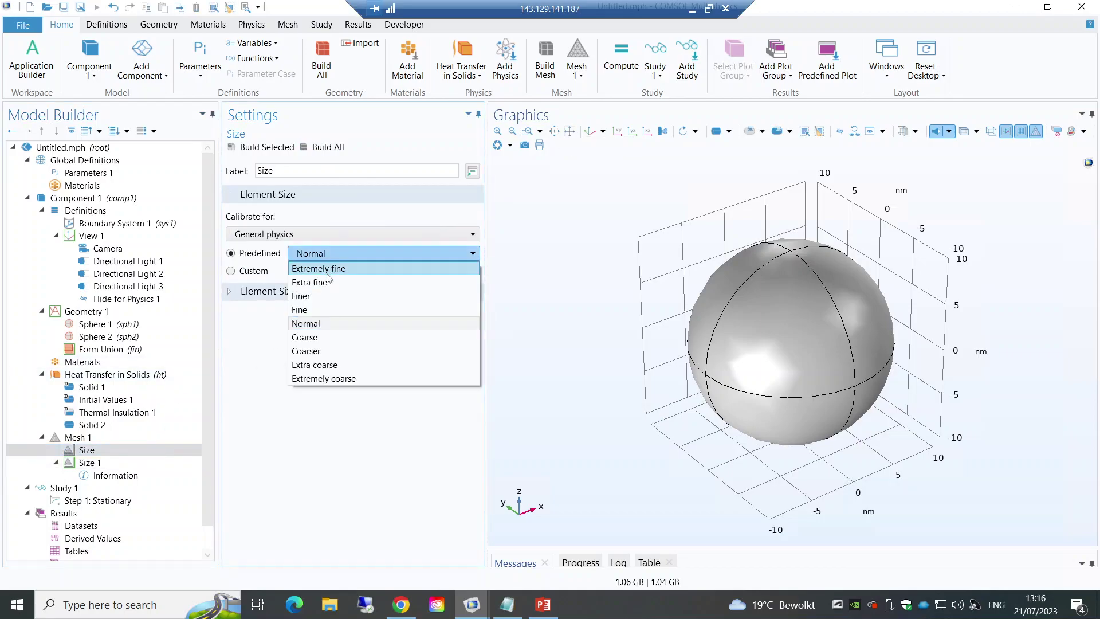
pyautogui.click(310, 282)
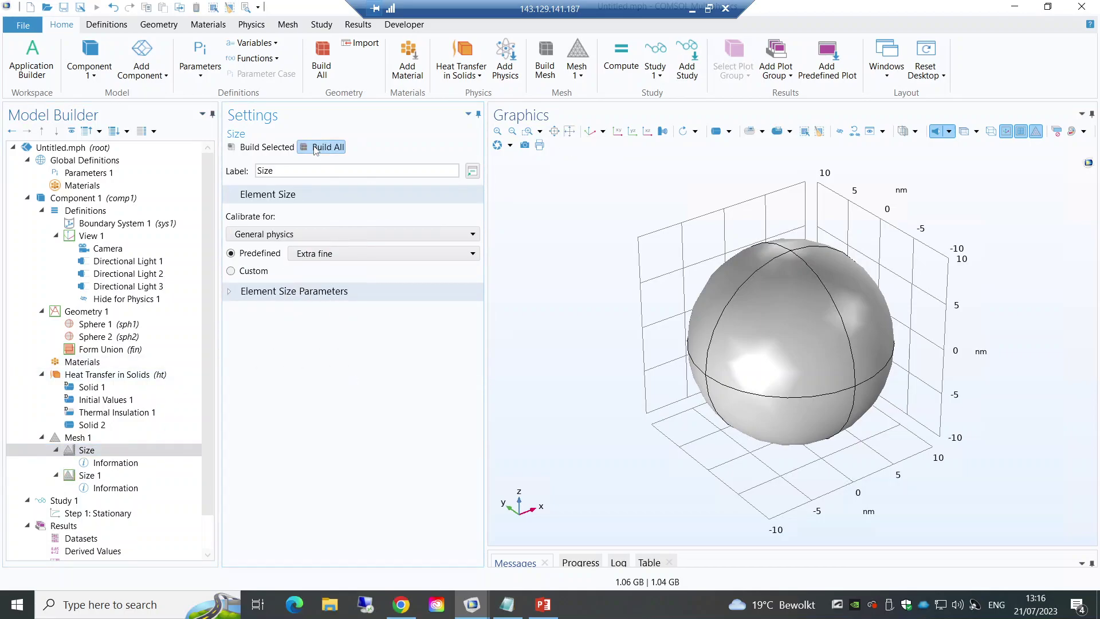
pyautogui.click(315, 150)
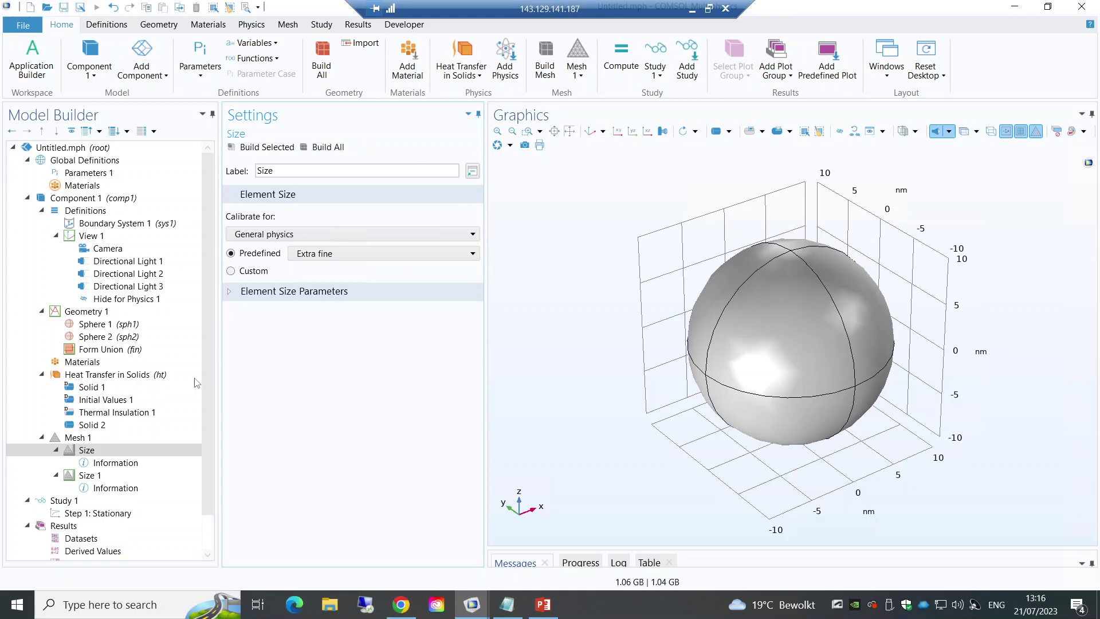
# Step: Add a Free Tetrahedral operation to Mesh 1, apply it to the entire geometry and build the mesh
pyautogui.click(106, 465)
pyautogui.click(96, 476)
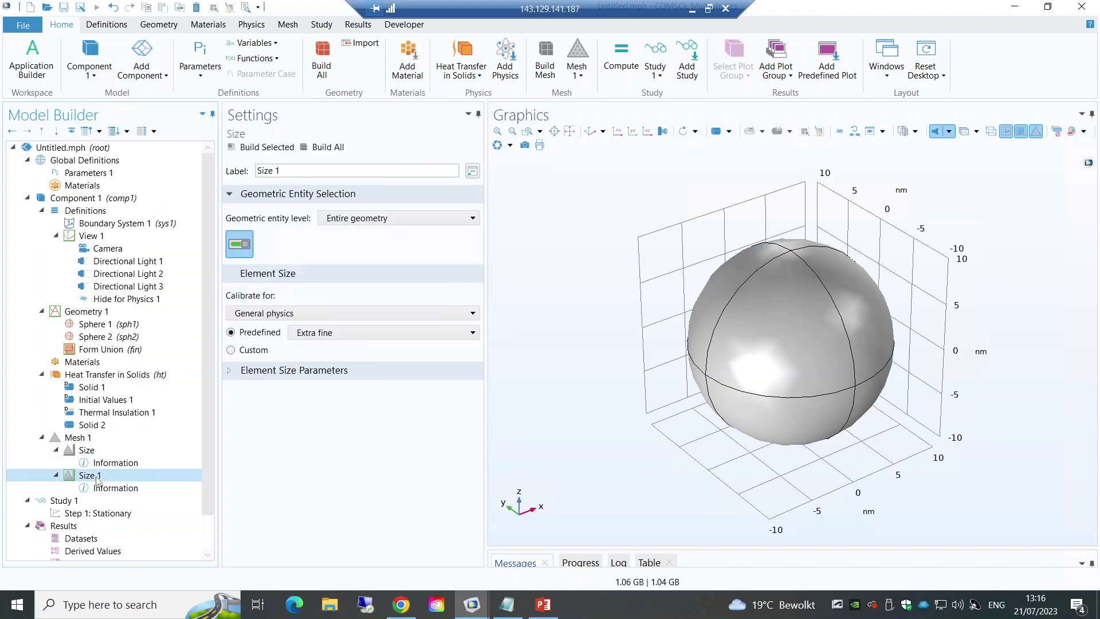
pyautogui.click(93, 452)
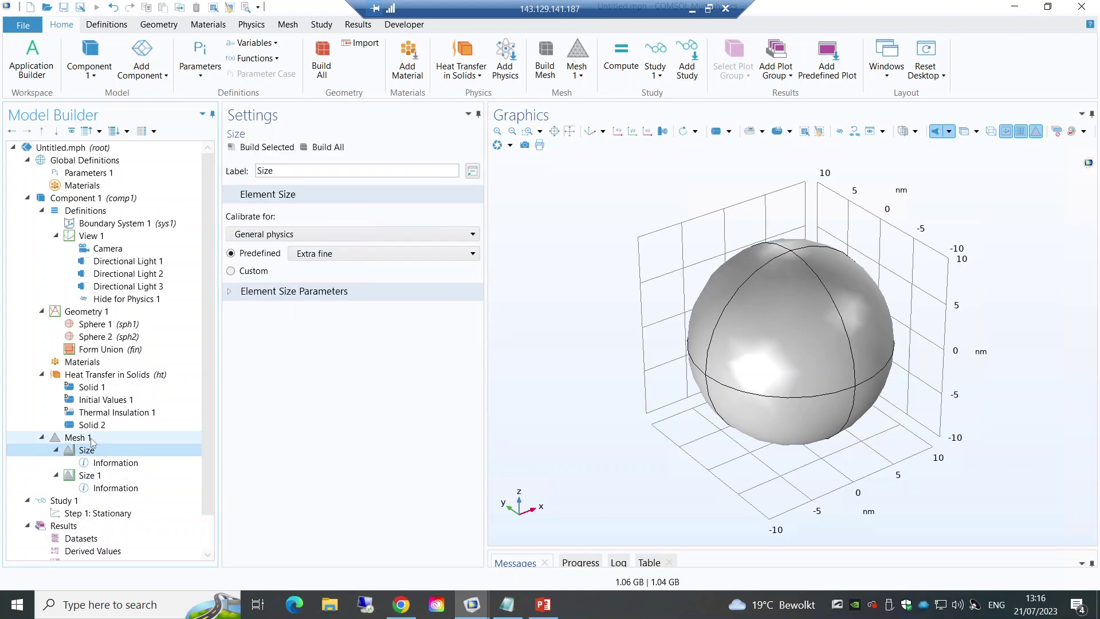
pyautogui.click(91, 439)
pyautogui.rightClick(90, 439)
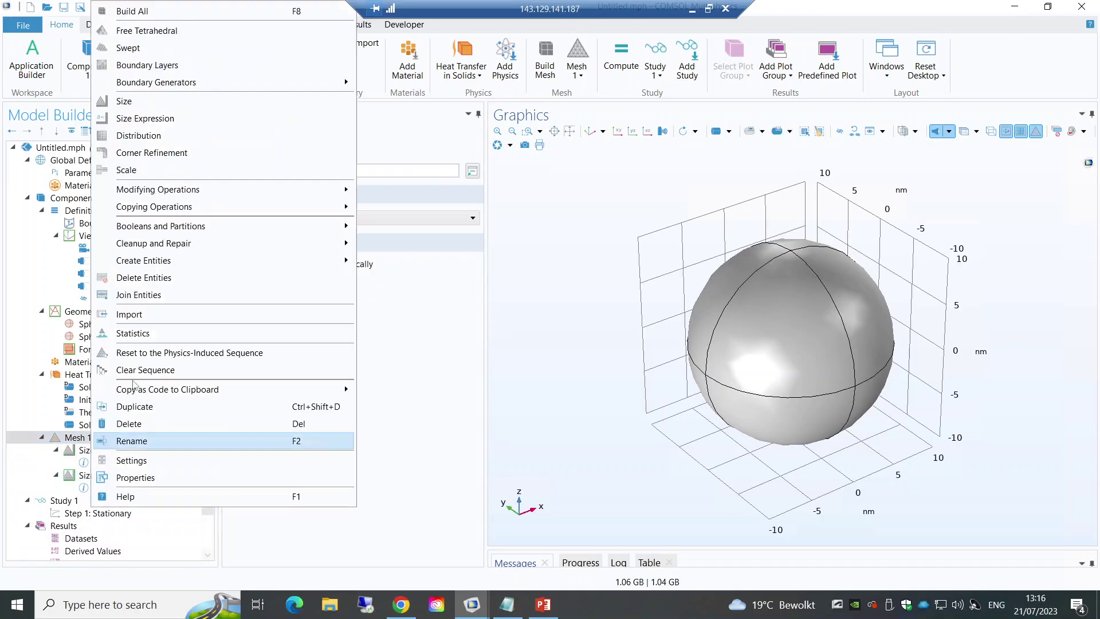
pyautogui.click(164, 39)
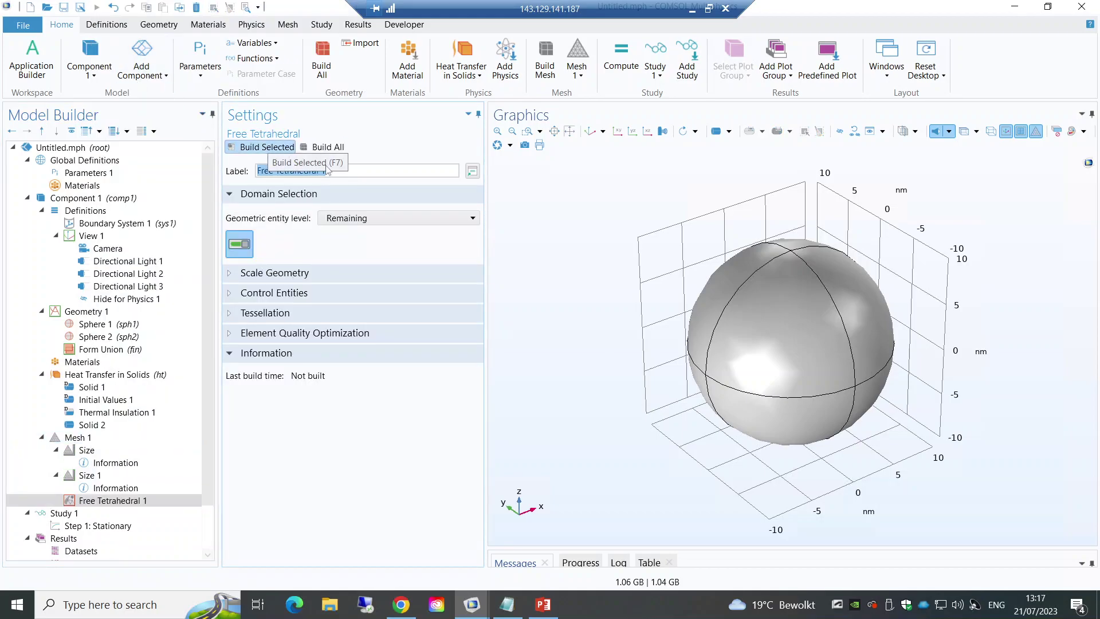
pyautogui.click(367, 219)
pyautogui.click(365, 243)
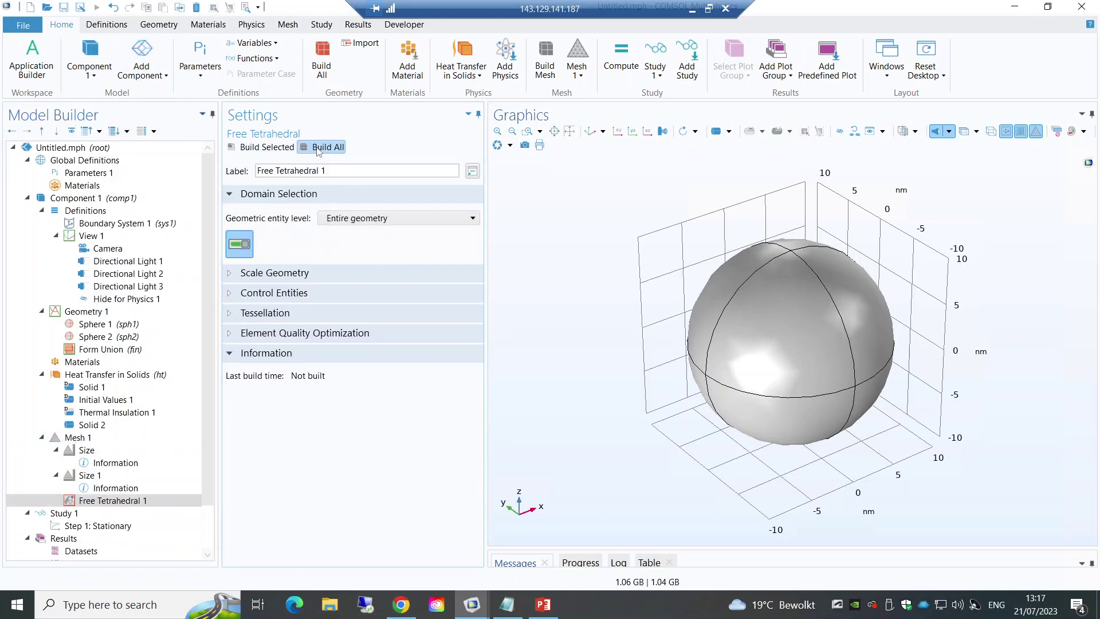
pyautogui.click(318, 148)
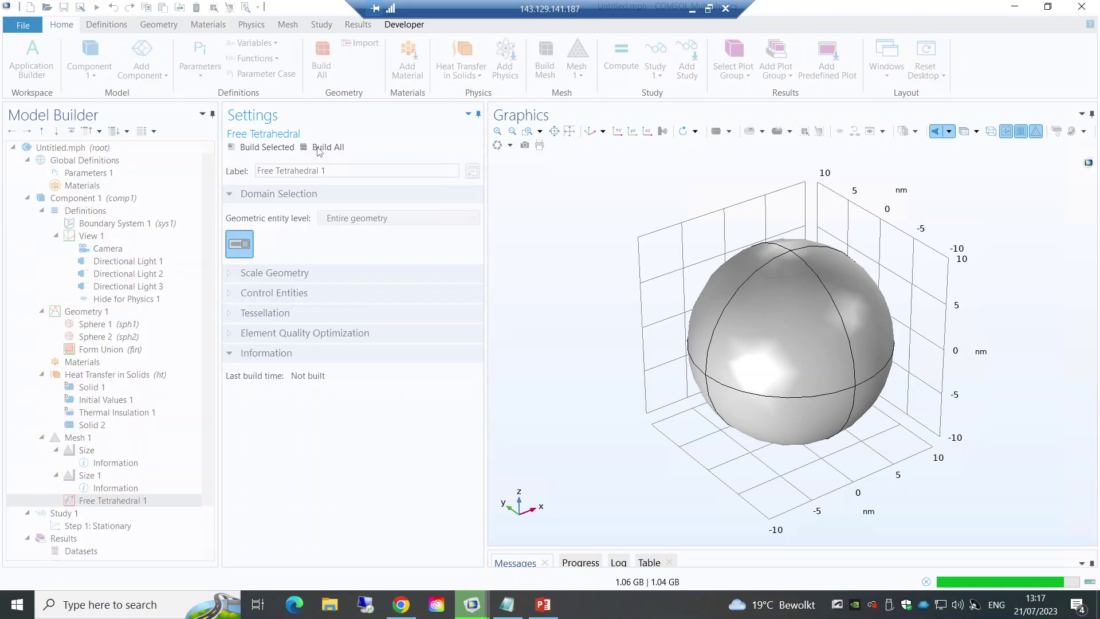
# Step: Add a Size node under Free Tetrahedral 1, choose the predefined Finer element size and rebuild the mesh
pyautogui.click(86, 374)
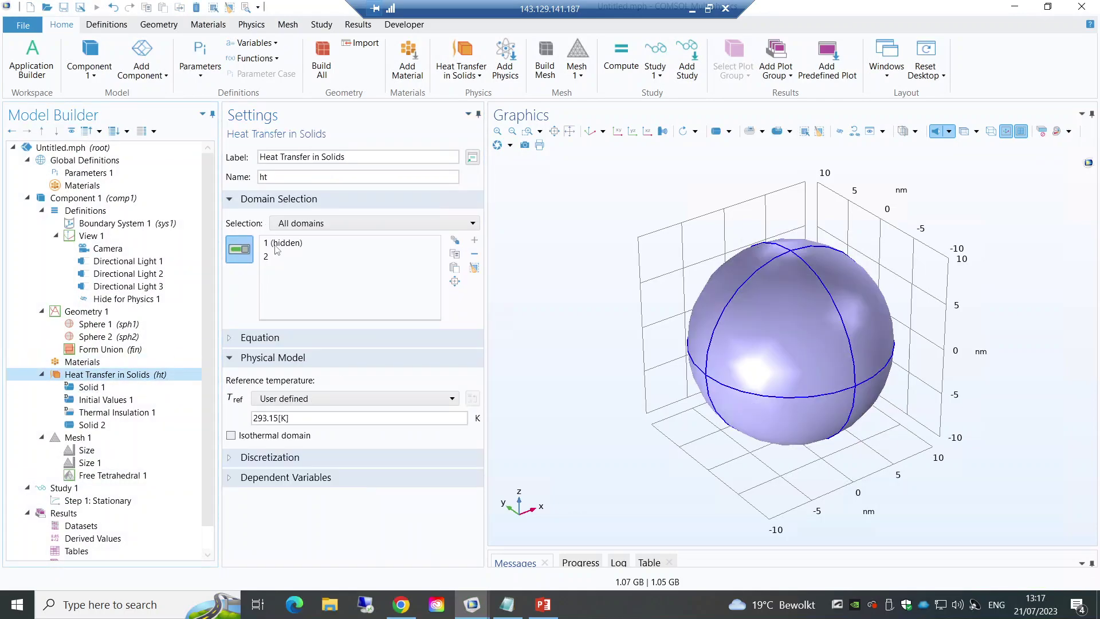
pyautogui.click(278, 247)
pyautogui.click(85, 438)
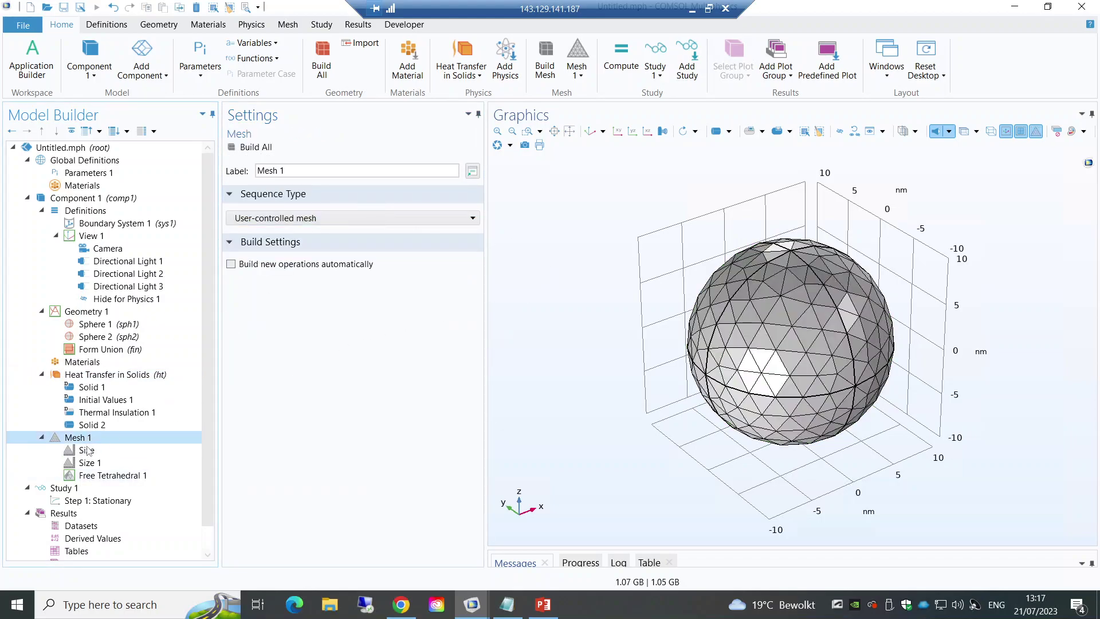
pyautogui.click(91, 475)
pyautogui.rightClick(93, 476)
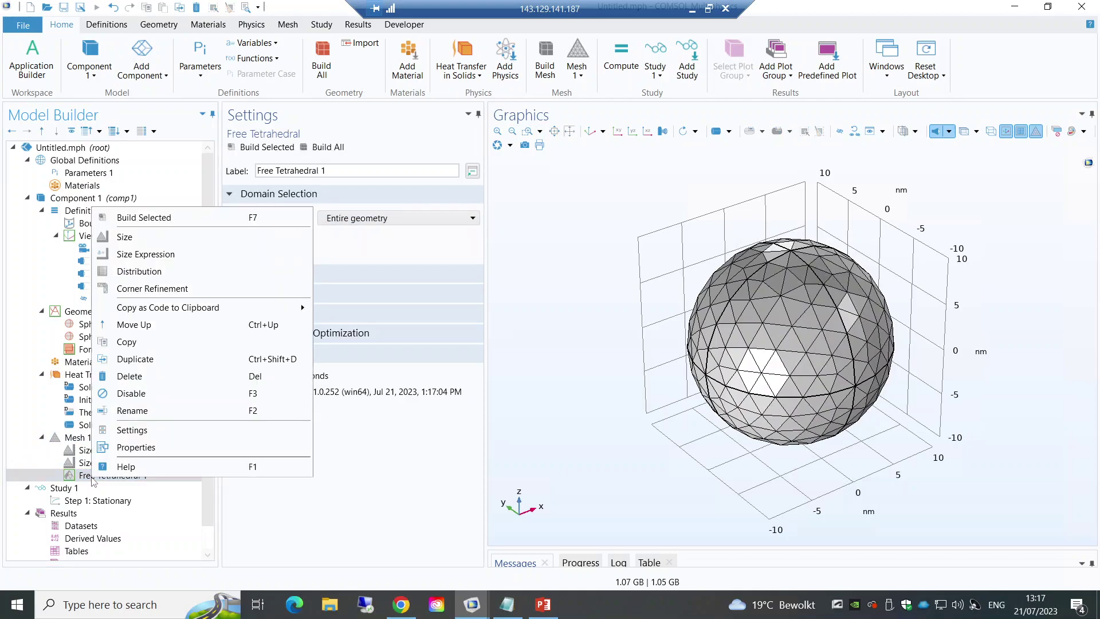
pyautogui.click(148, 240)
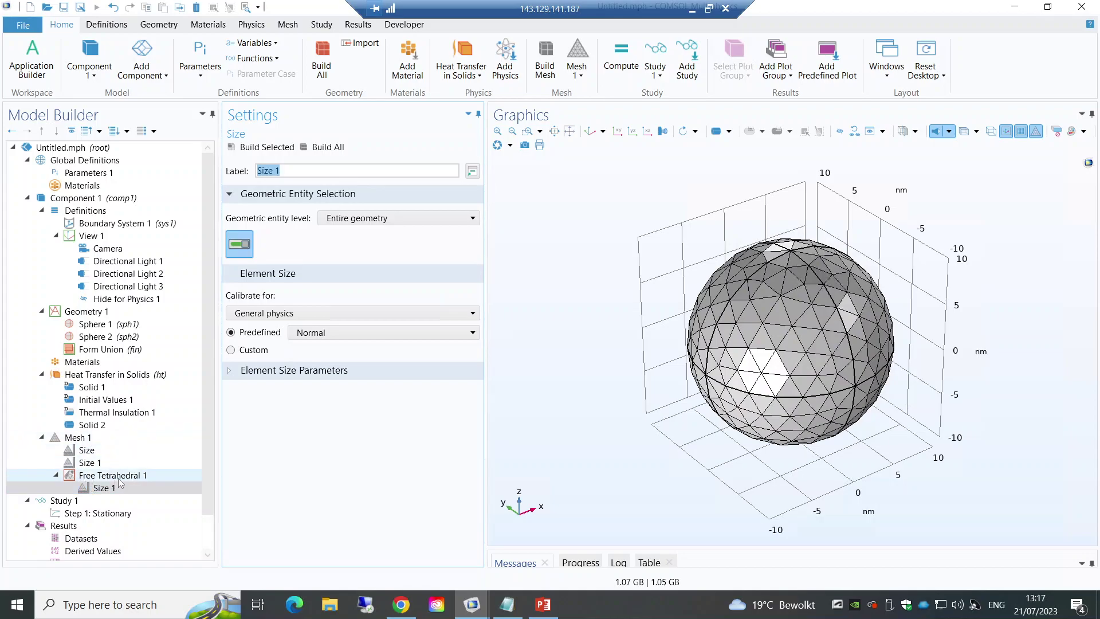
pyautogui.click(332, 335)
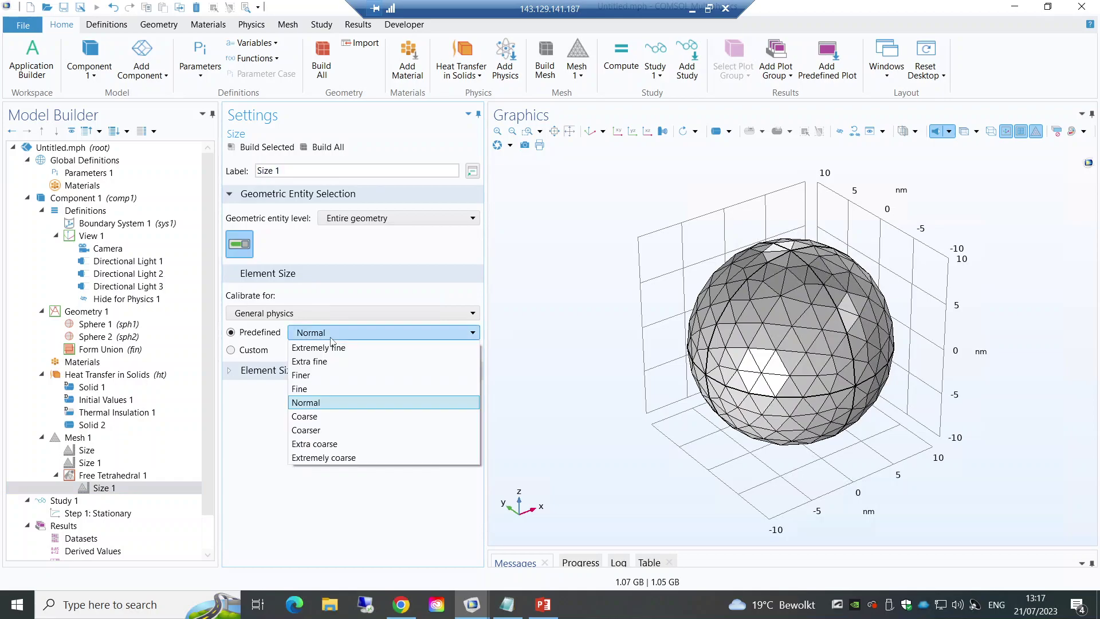
pyautogui.click(323, 375)
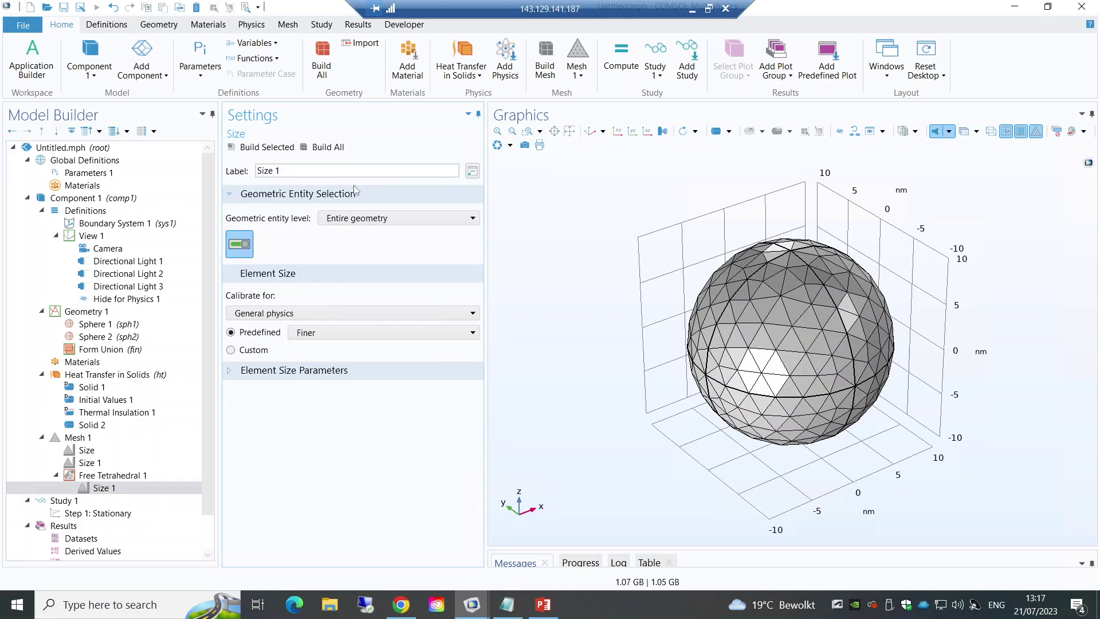
pyautogui.click(331, 152)
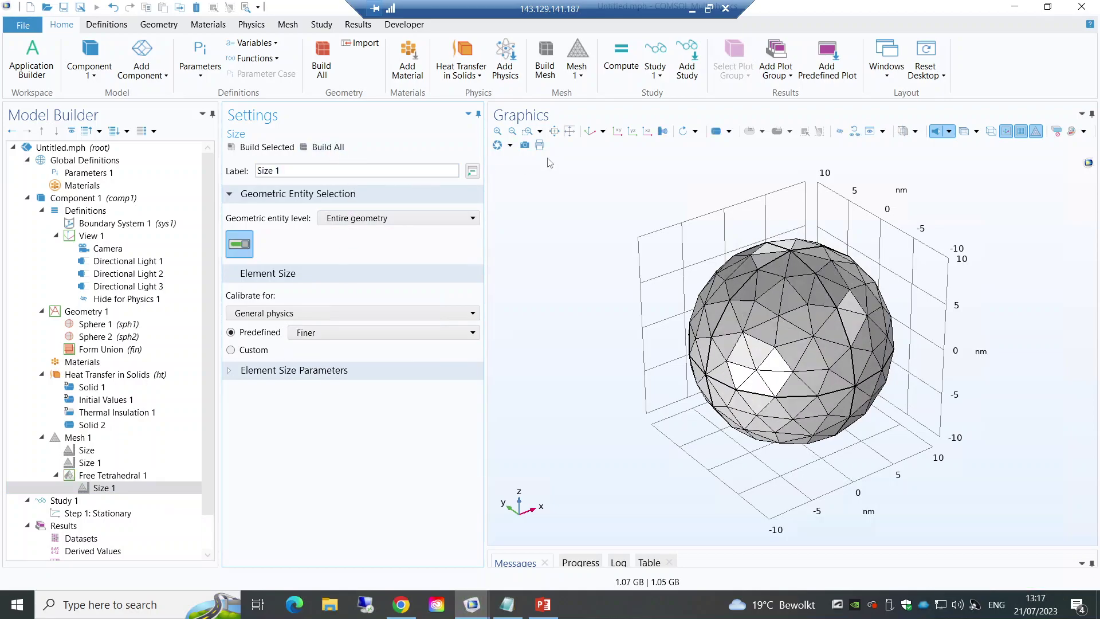
# Step: Set the Size 1 node under Free Tetrahedral 1 to the predefined Extremely fine element size and build all
pyautogui.click(321, 333)
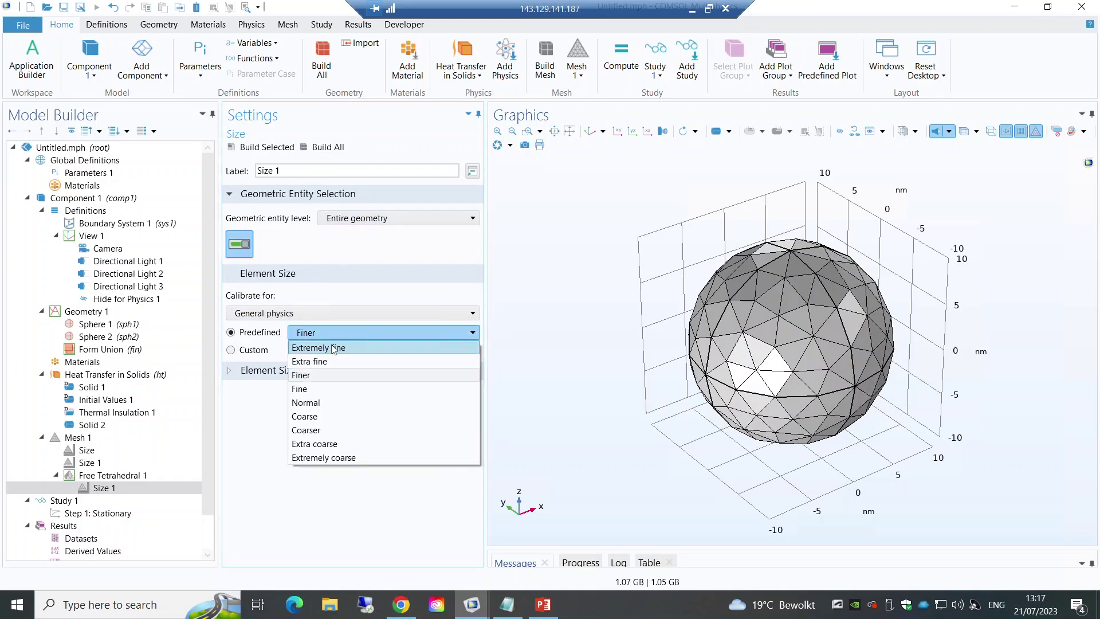
pyautogui.click(323, 349)
pyautogui.click(324, 147)
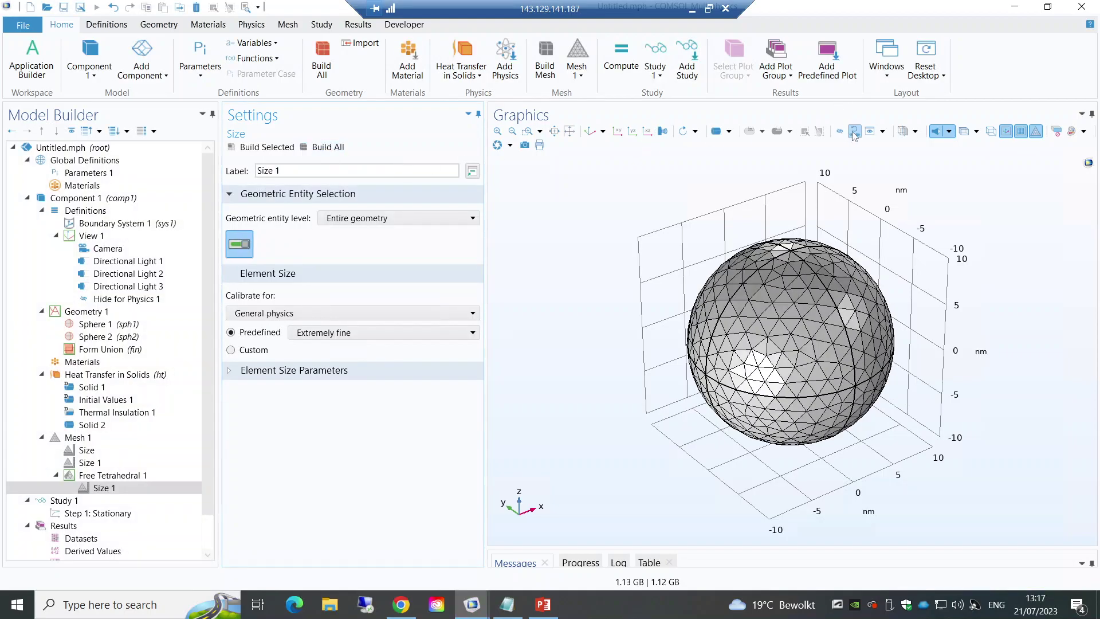
# Step: Show the hidden outer sphere again, examine the complete mesh and read the element counts in the message log
pyautogui.click(853, 132)
pyautogui.click(550, 350)
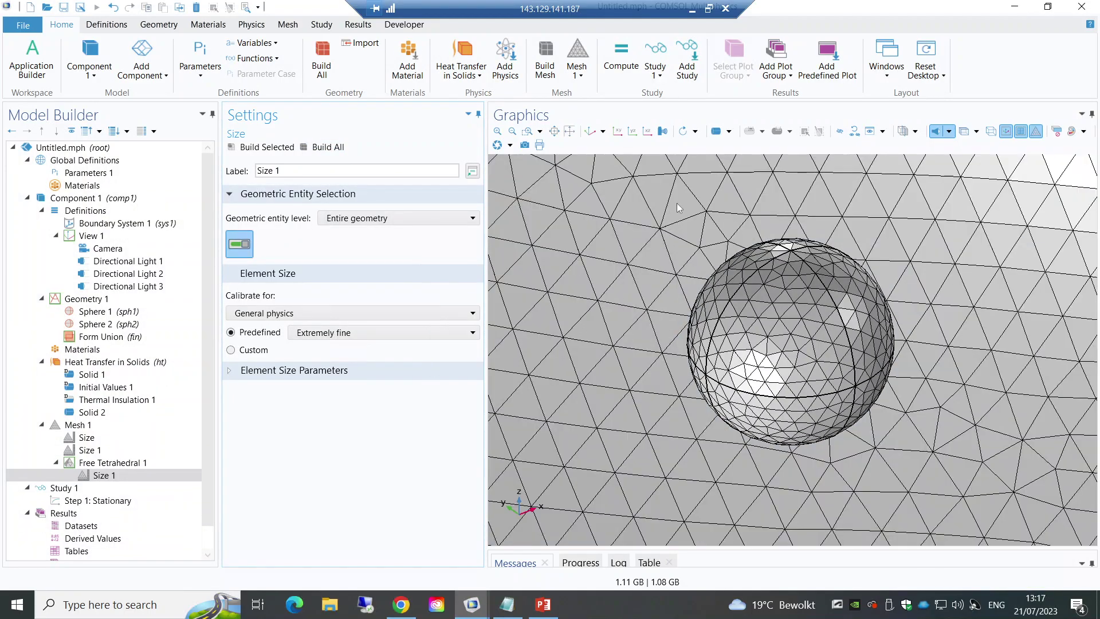
pyautogui.click(591, 132)
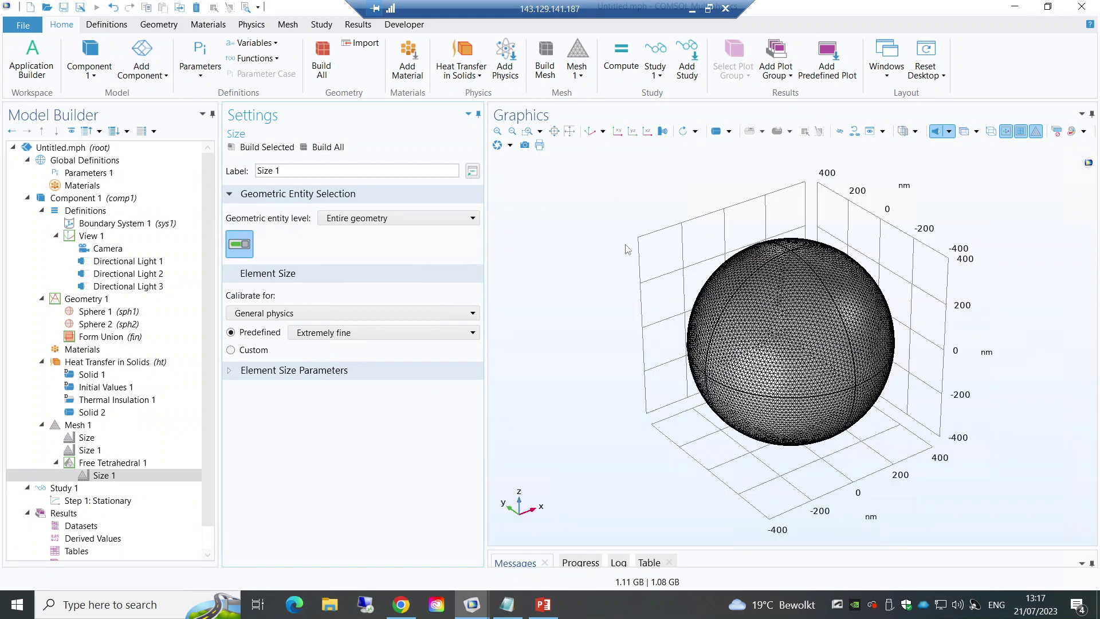
pyautogui.moveTo(627, 249); pyautogui.dragTo(581, 441)
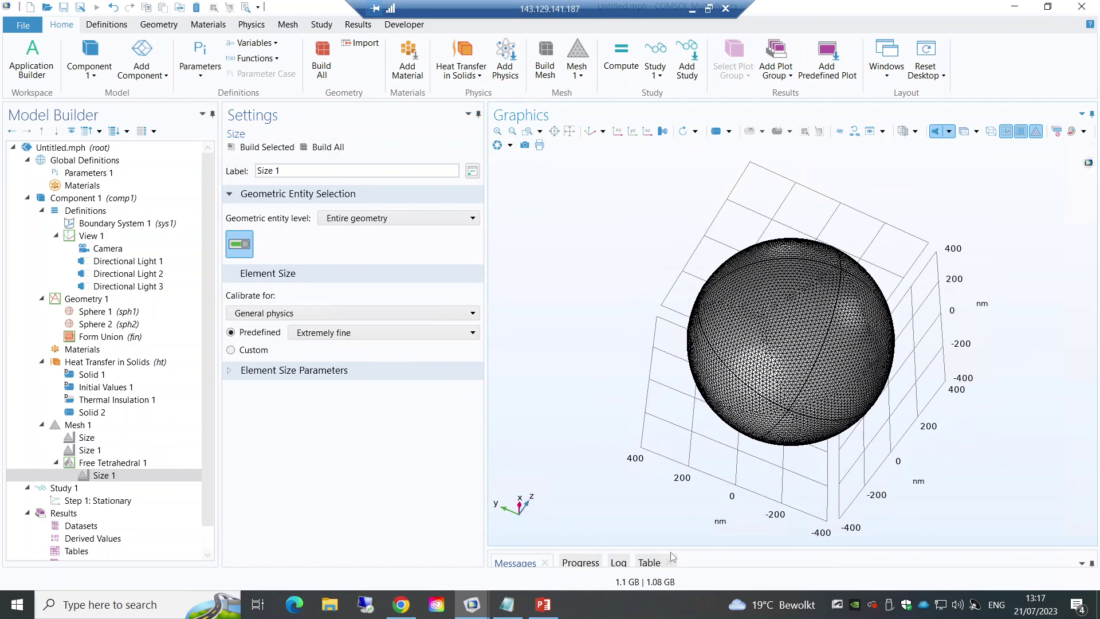
pyautogui.moveTo(697, 549); pyautogui.dragTo(701, 502)
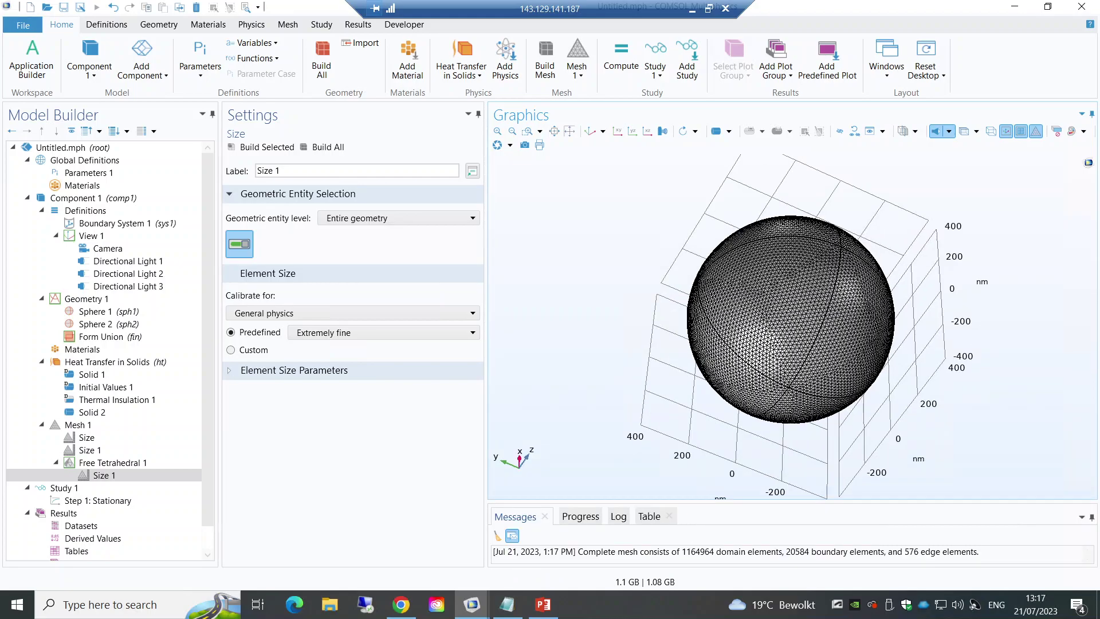
pyautogui.moveTo(686, 552); pyautogui.dragTo(700, 552)
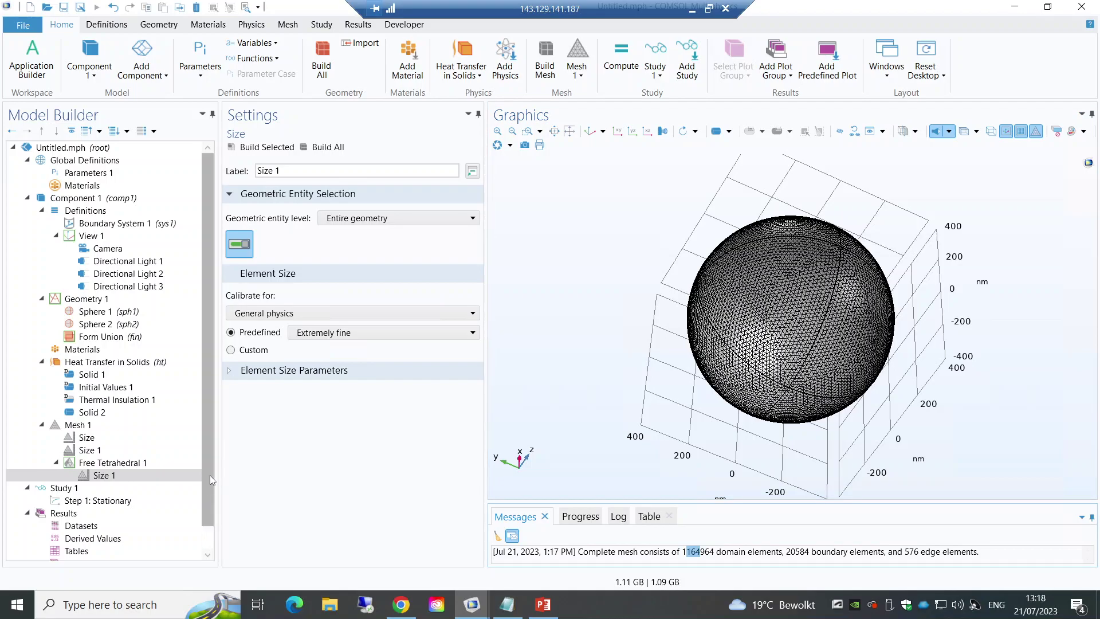
# Step: Add a Heat Source domain feature to the Heat Transfer in Solids interface
pyautogui.click(92, 413)
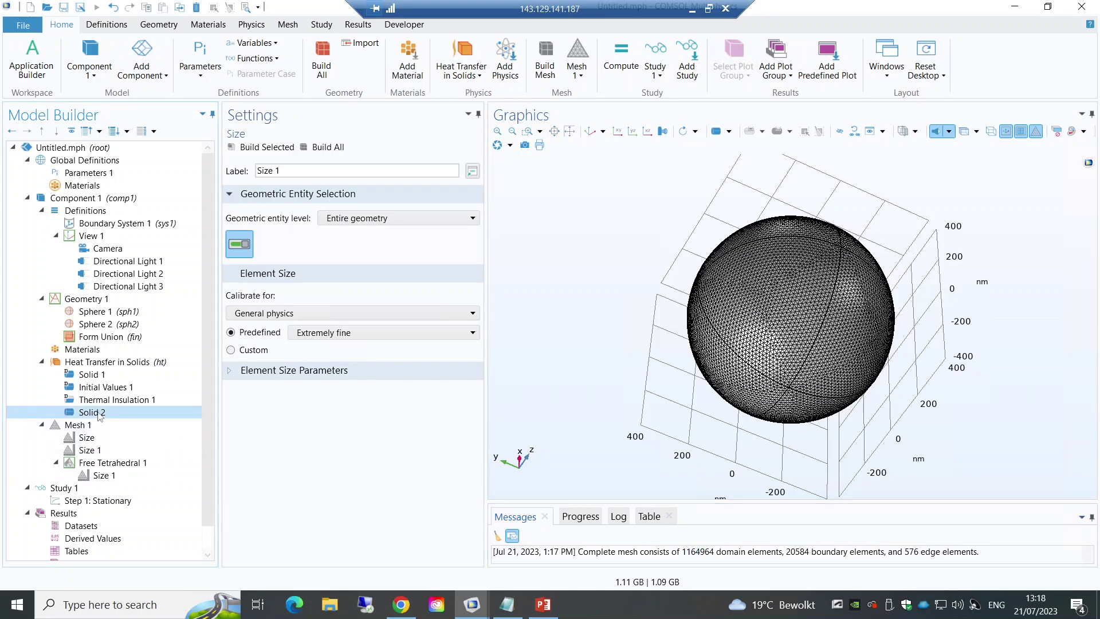
pyautogui.click(90, 426)
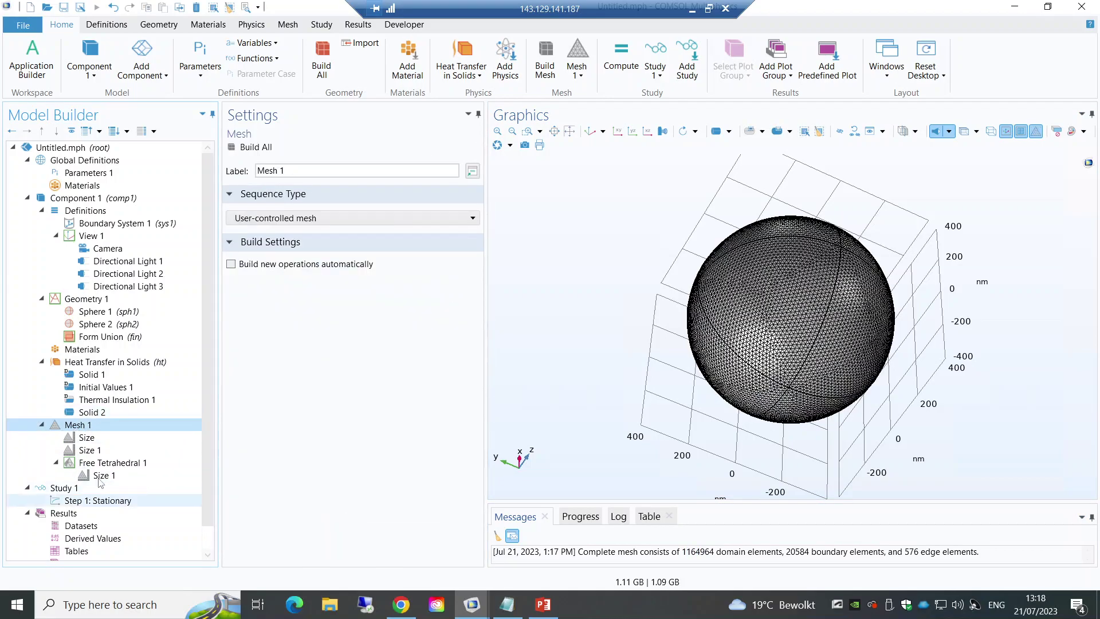
pyautogui.click(92, 412)
pyautogui.click(92, 399)
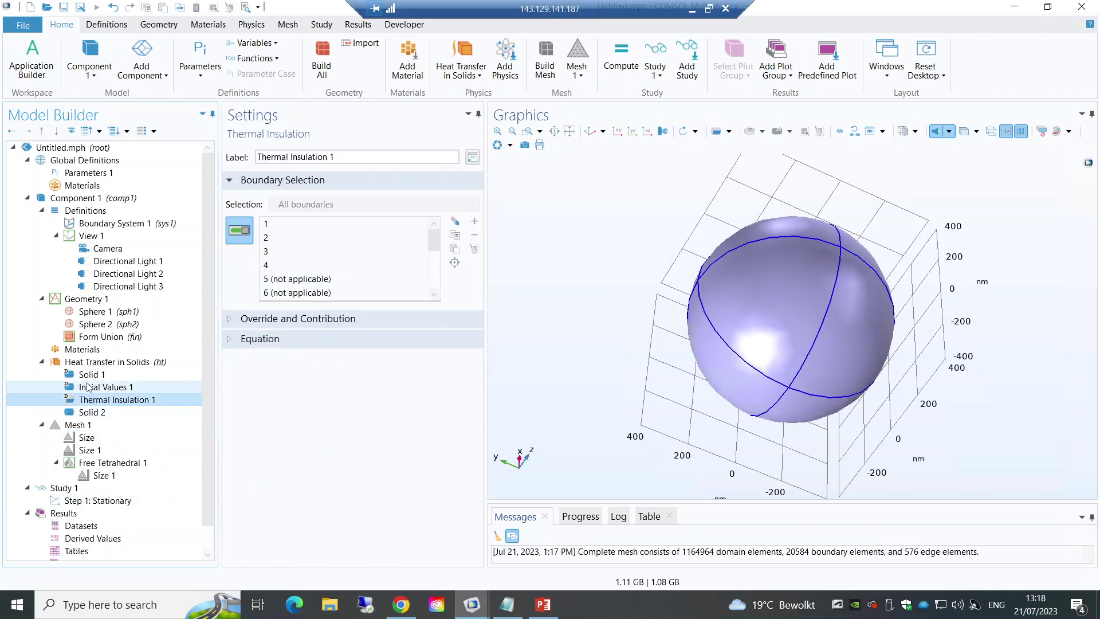
pyautogui.click(89, 376)
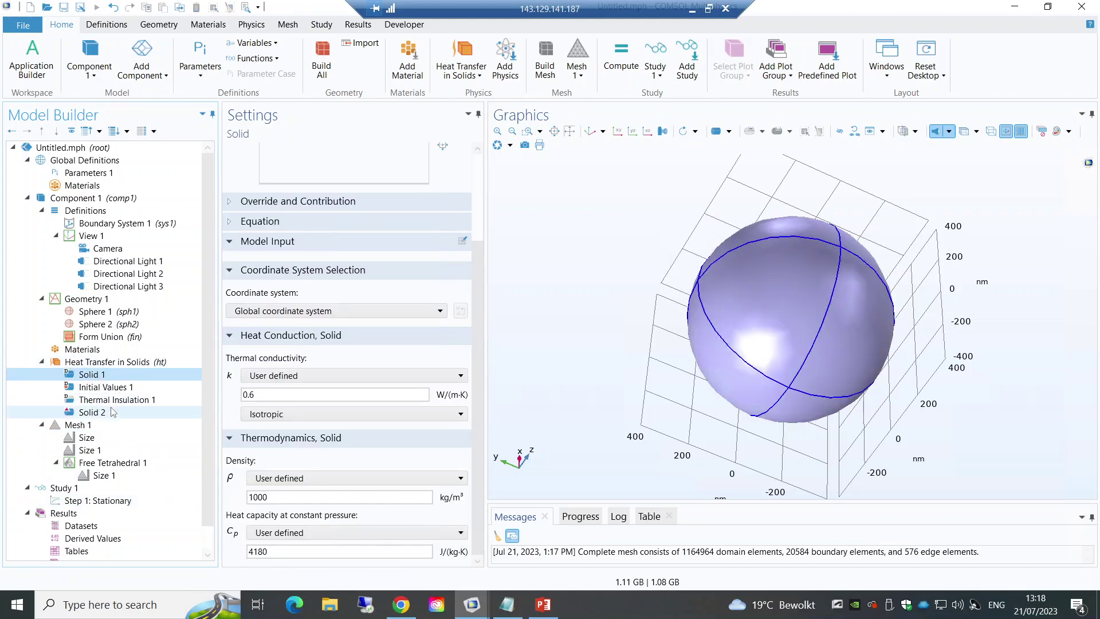
pyautogui.click(114, 363)
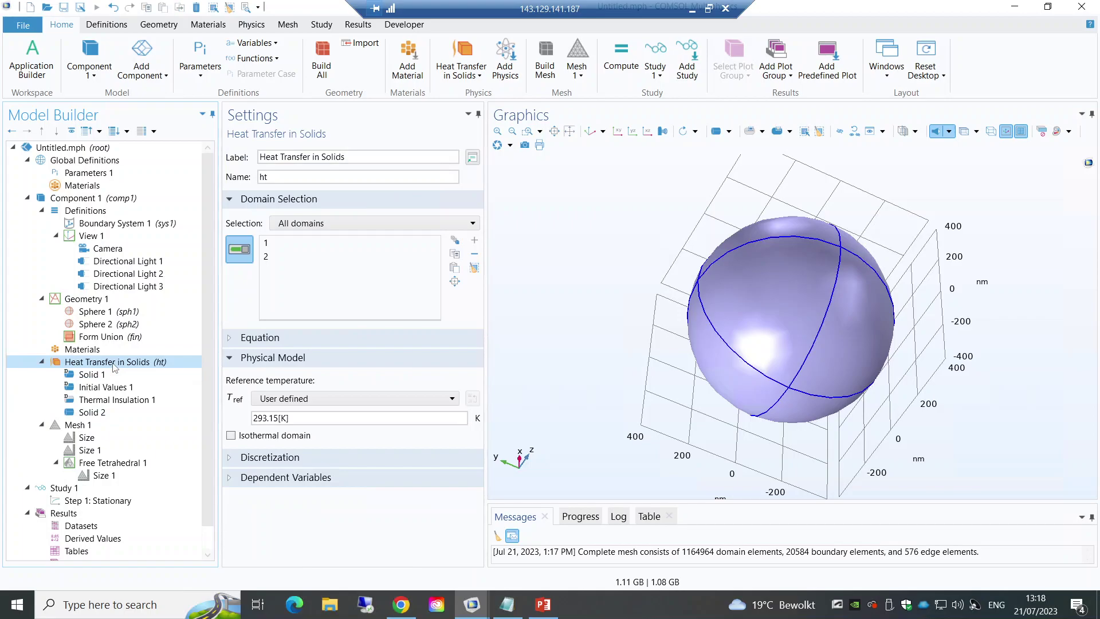
pyautogui.rightClick(113, 367)
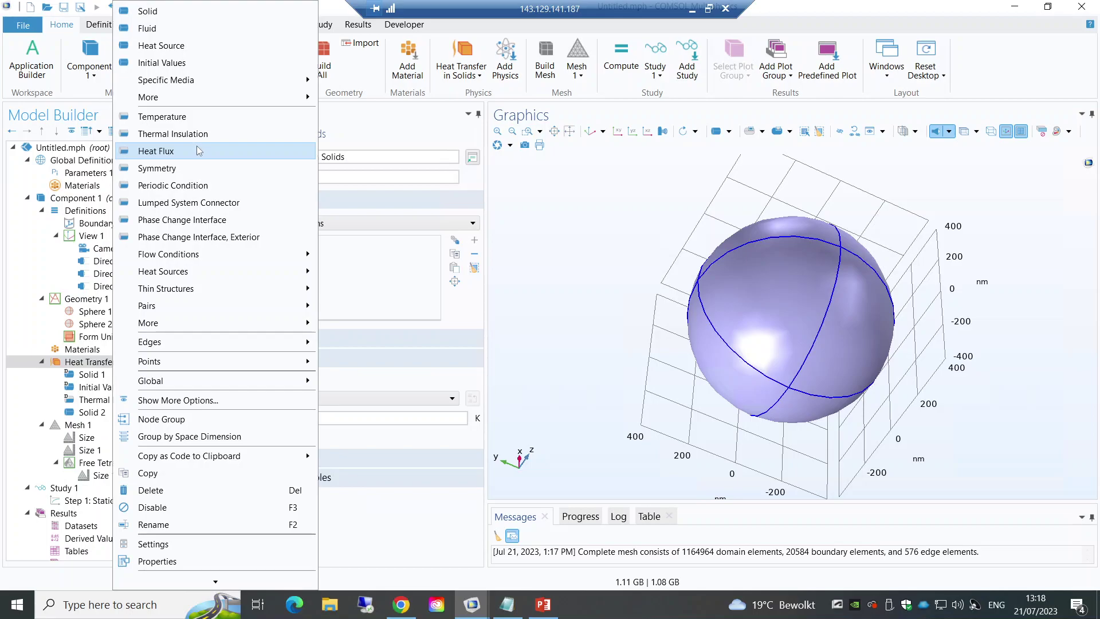
pyautogui.click(156, 45)
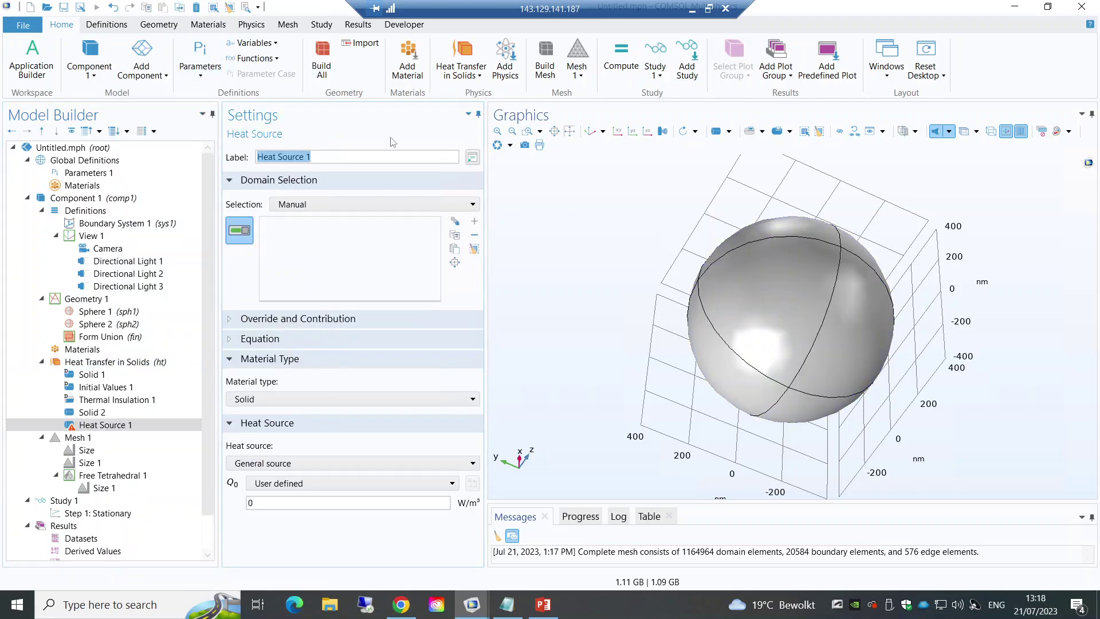
# Step: Hide the outer sphere domain and assign Heat Source 1 to the inner nanosphere, domain 2
pyautogui.click(855, 131)
pyautogui.click(559, 357)
pyautogui.click(839, 131)
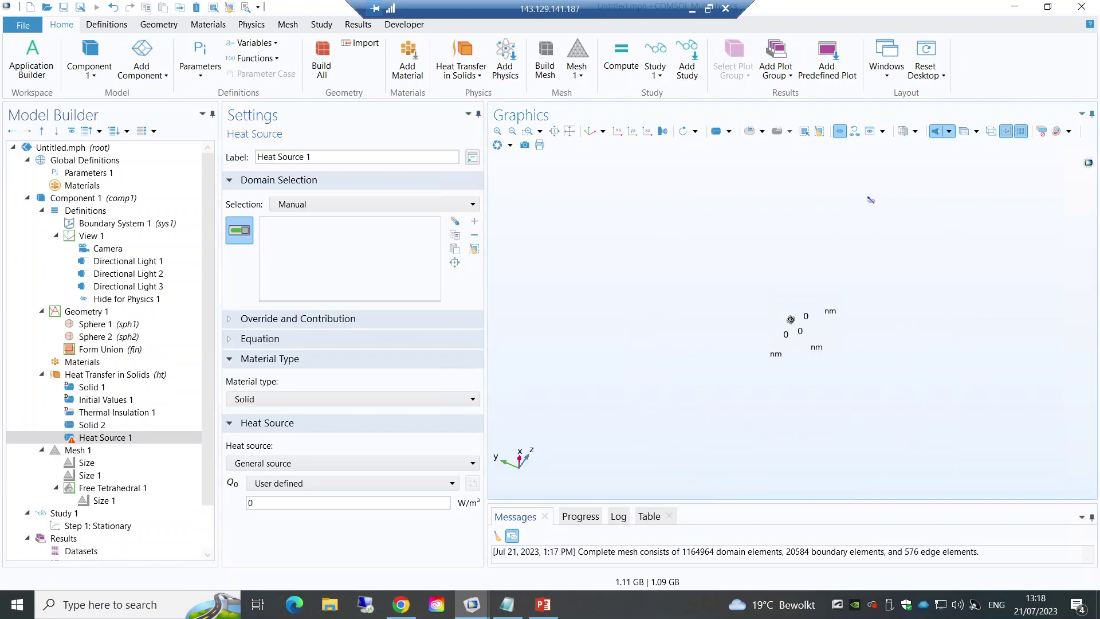
pyautogui.click(839, 132)
pyautogui.click(791, 322)
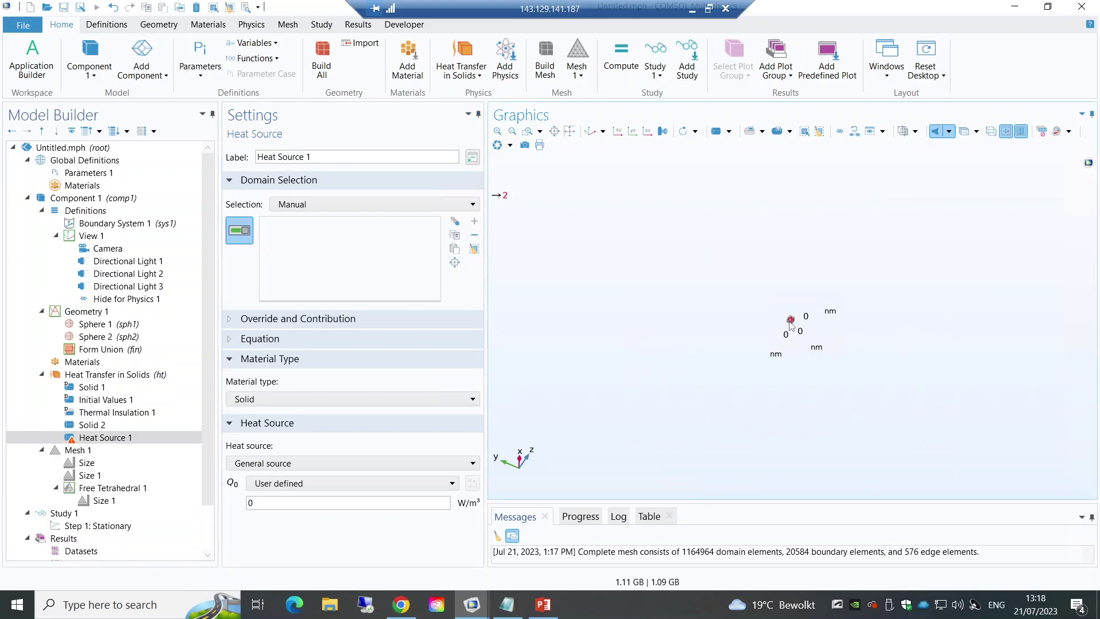
# Step: Change the source type of Heat Source 1 to Heat rate and begin the P0 expression with I*
pyautogui.click(273, 465)
pyautogui.click(265, 506)
pyautogui.doubleClick(250, 482)
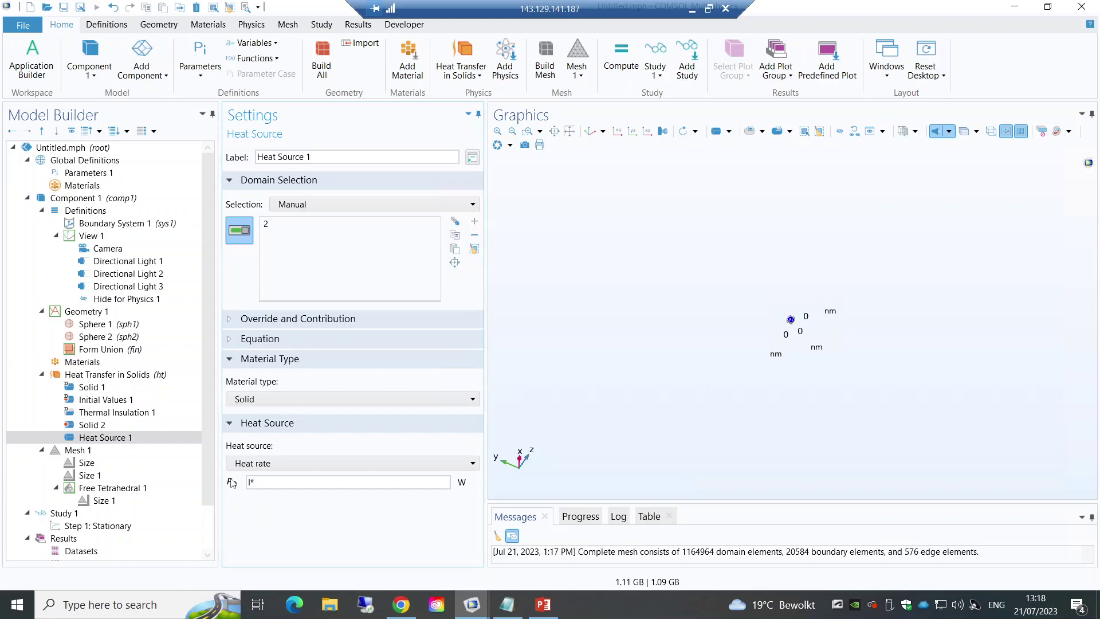
pyautogui.moveTo(483, 608)
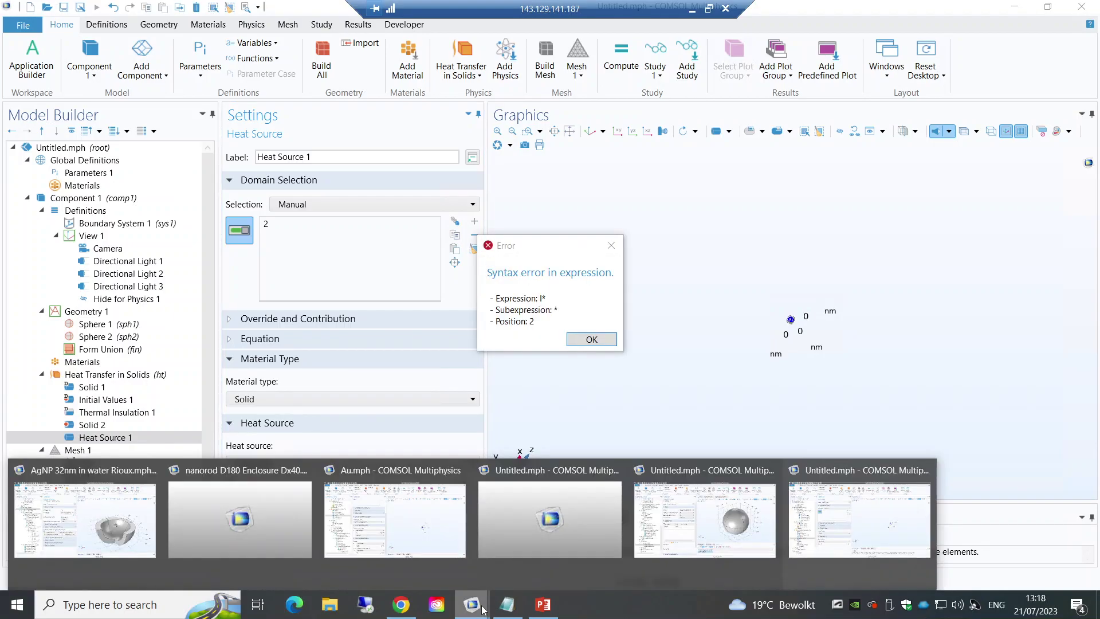
pyautogui.click(611, 245)
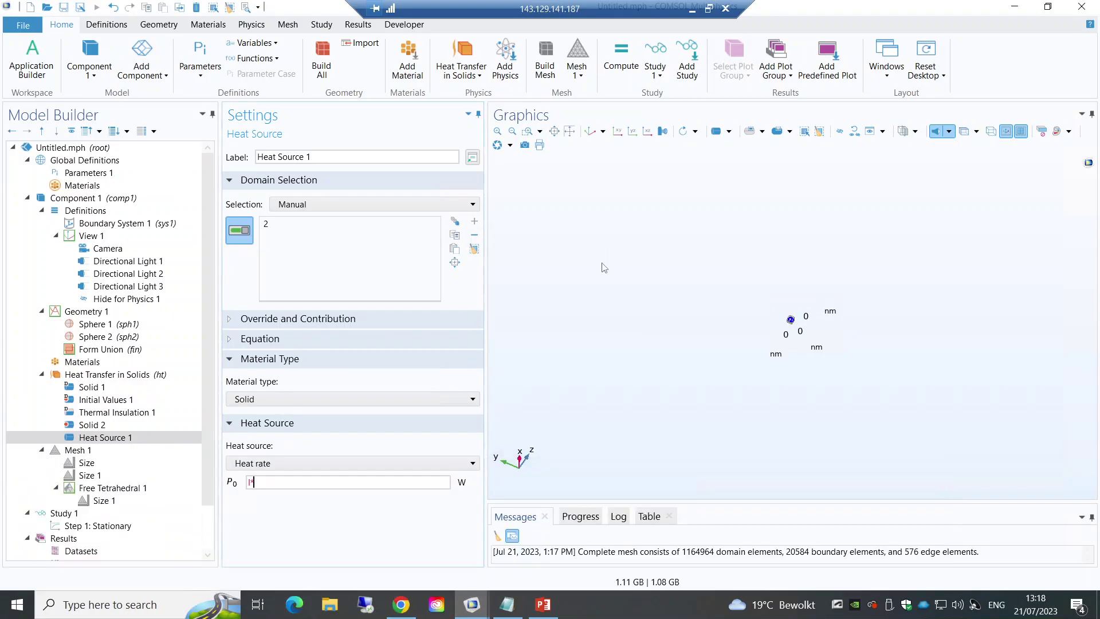
# Step: Look up sigma_abs in the other COMSOL model's Global Evaluation table and complete the heat rate P0 as I*518
pyautogui.moveTo(471, 606)
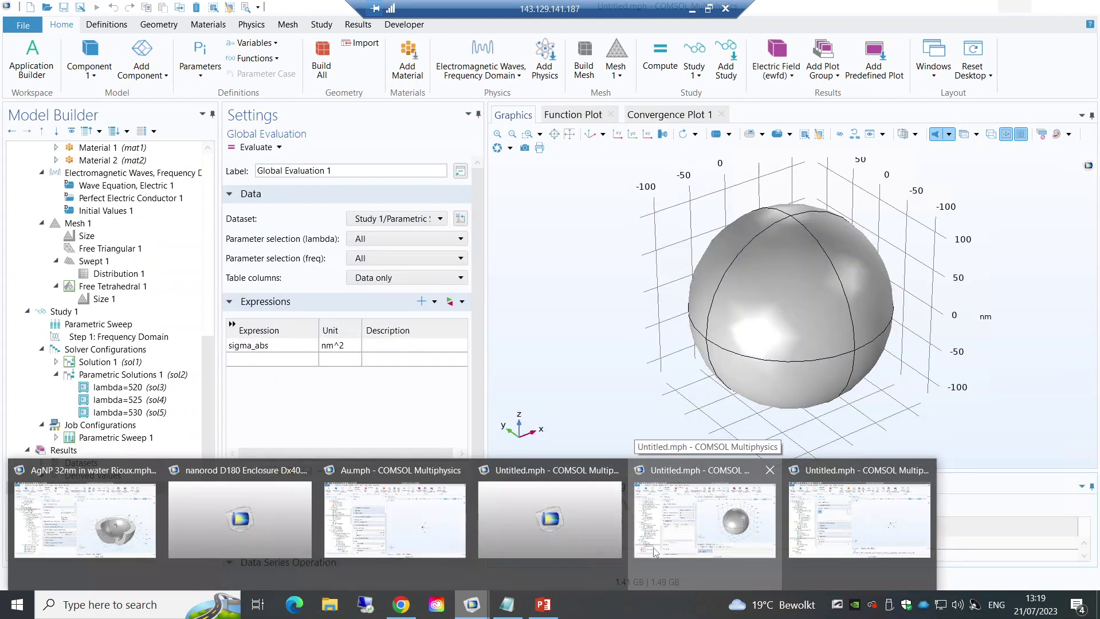
pyautogui.click(655, 552)
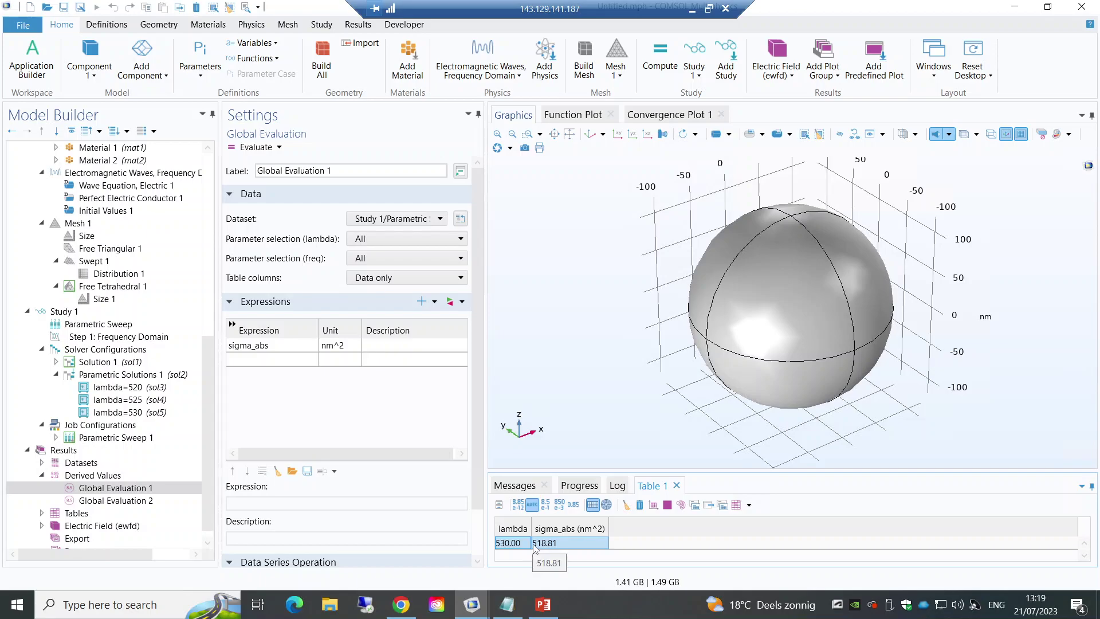
pyautogui.moveTo(485, 607)
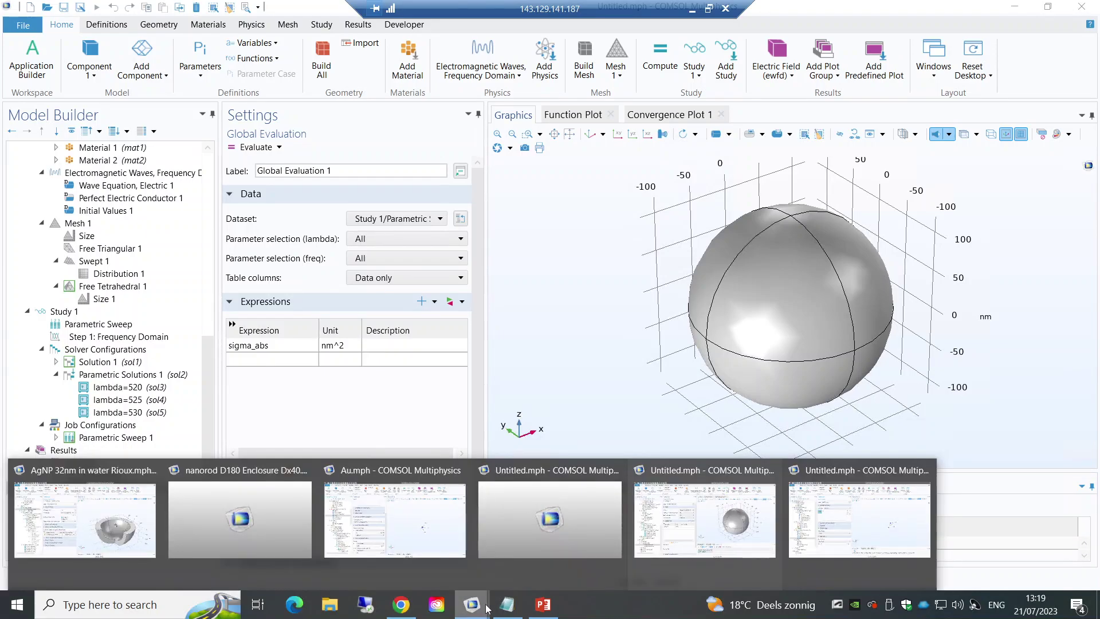
pyautogui.click(767, 546)
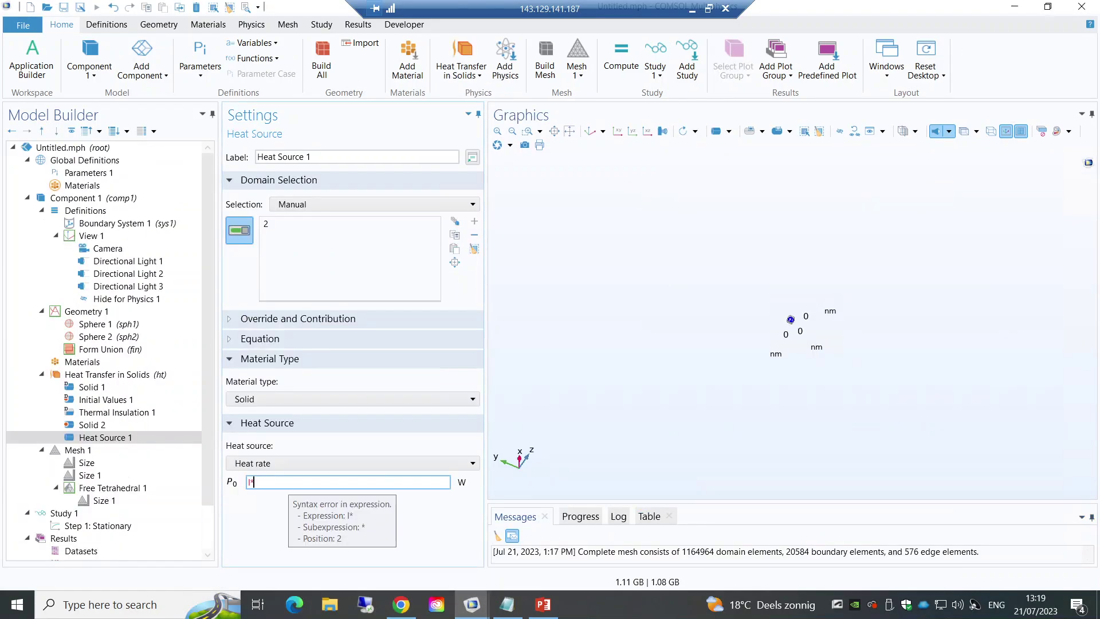
pyautogui.write('518')
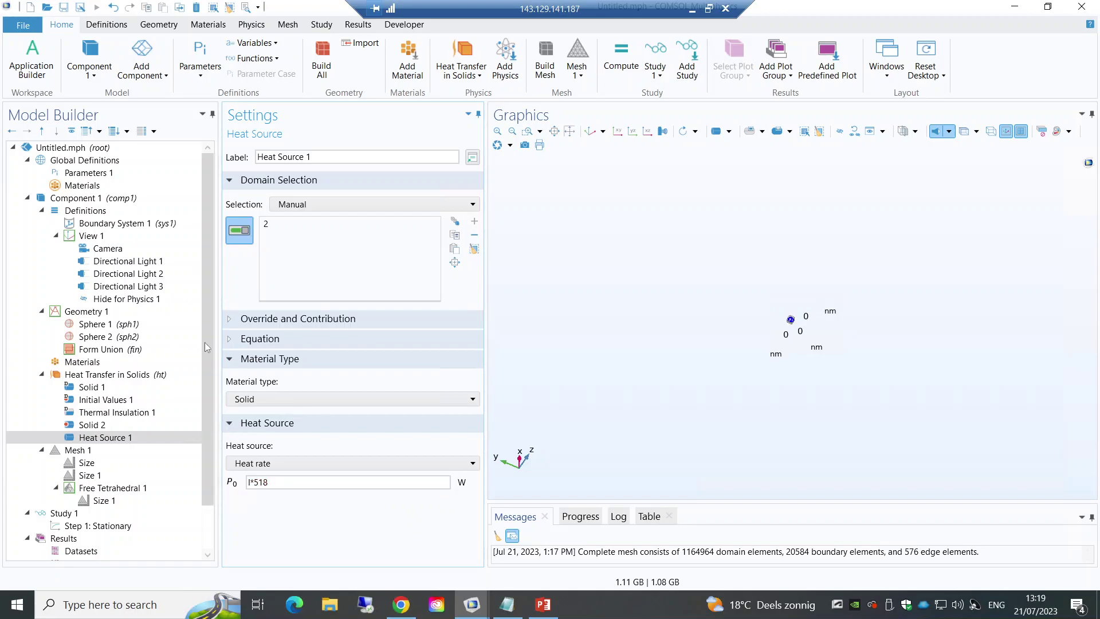
# Step: Check the expression of parameter I in Parameters 1 against the heat rate expression of Heat Source 1
pyautogui.click(86, 173)
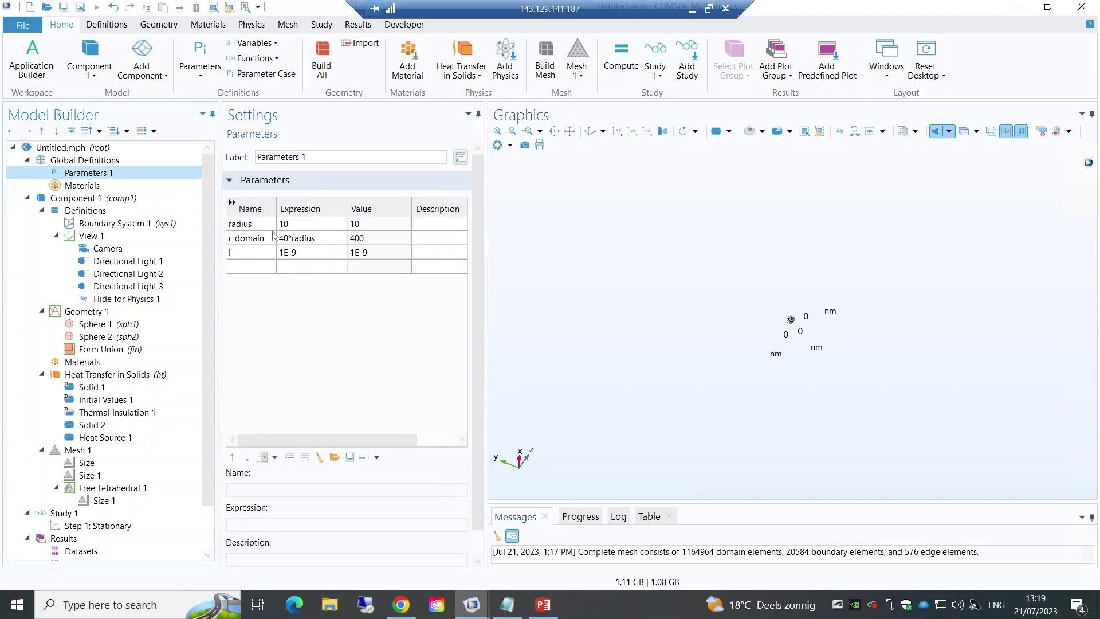
pyautogui.click(296, 253)
pyautogui.click(296, 253)
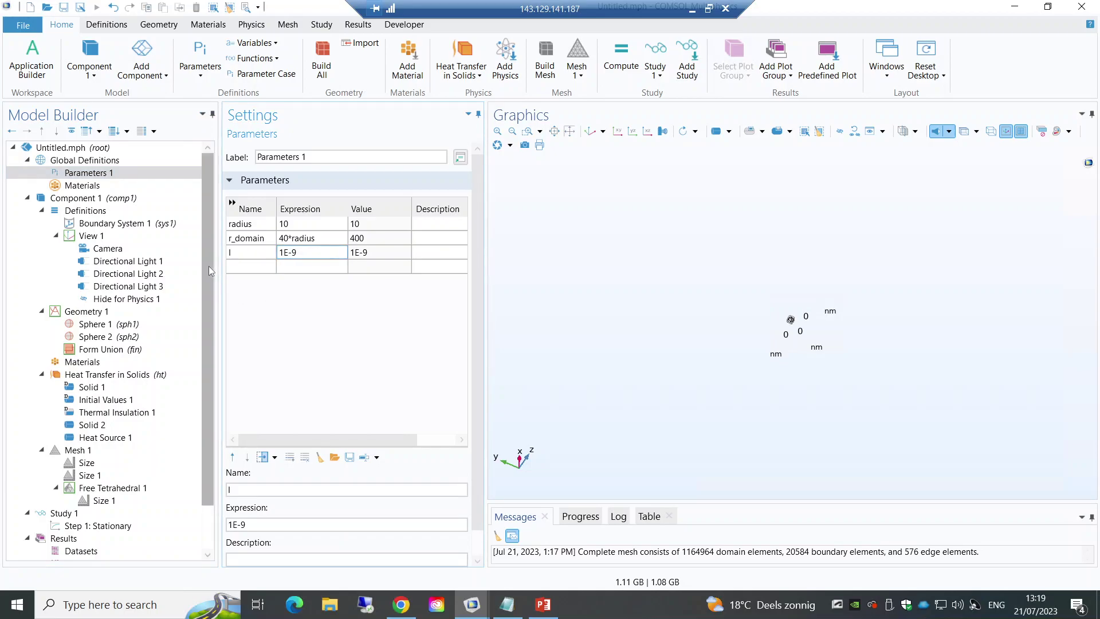
pyautogui.scroll(-2, 209, 266)
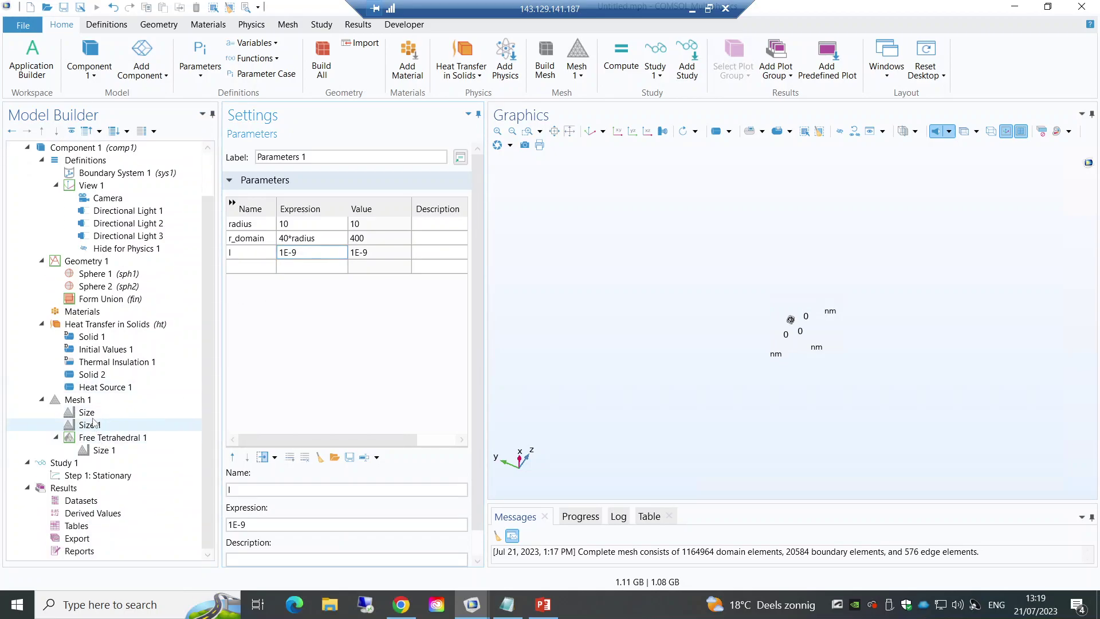
pyautogui.click(103, 386)
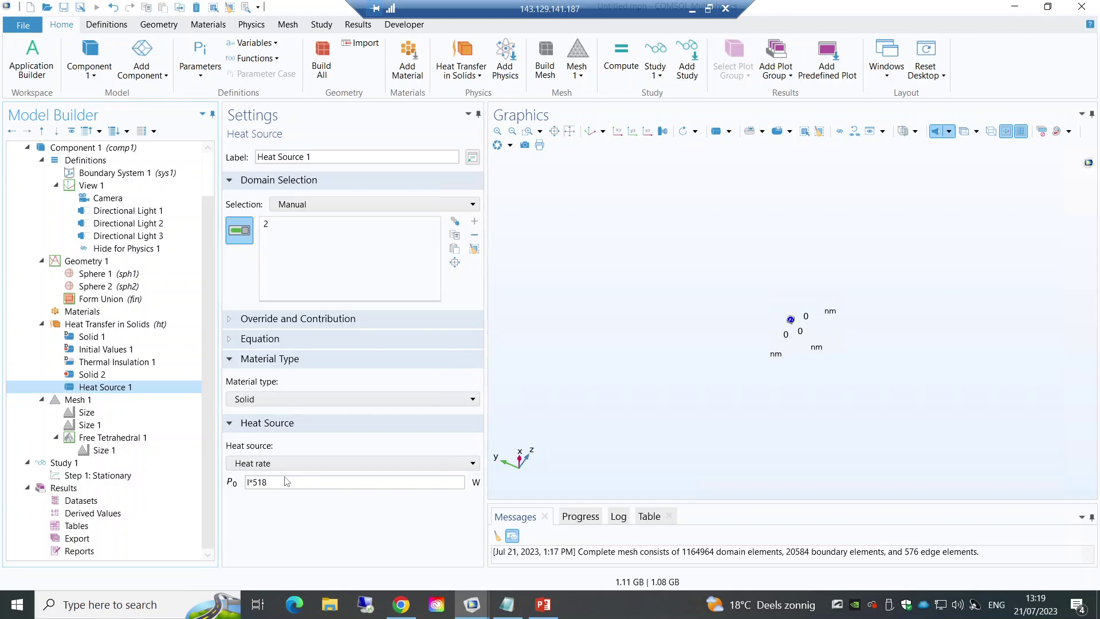
pyautogui.moveTo(280, 483)
# Step: Add a Temperature boundary condition to Heat Transfer in Solids and show the hidden outer sphere again
pyautogui.click(129, 325)
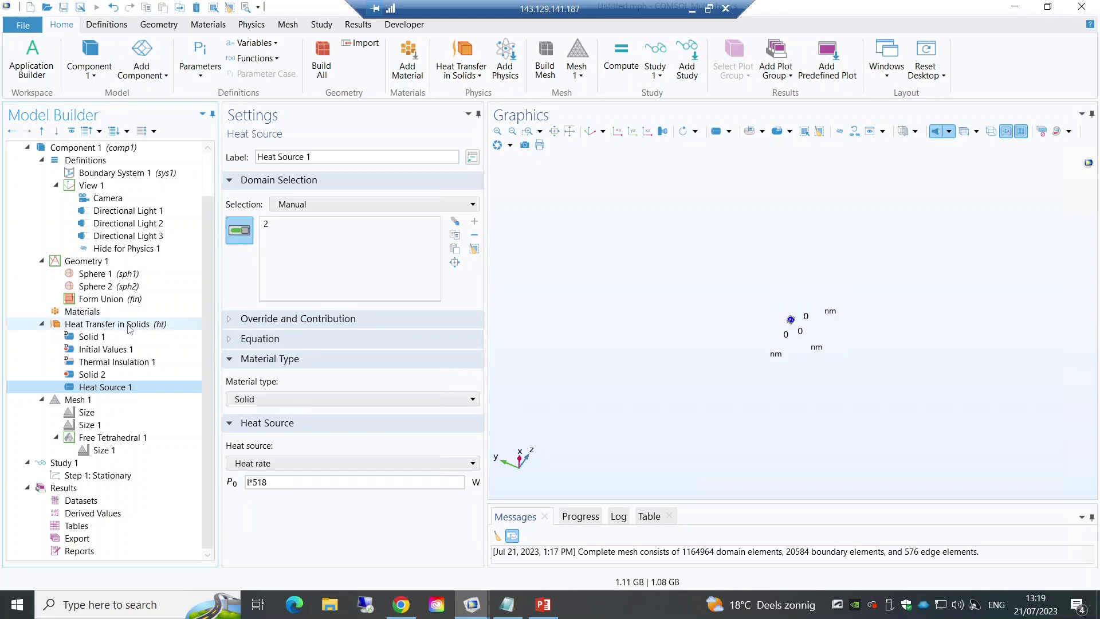
pyautogui.rightClick(130, 325)
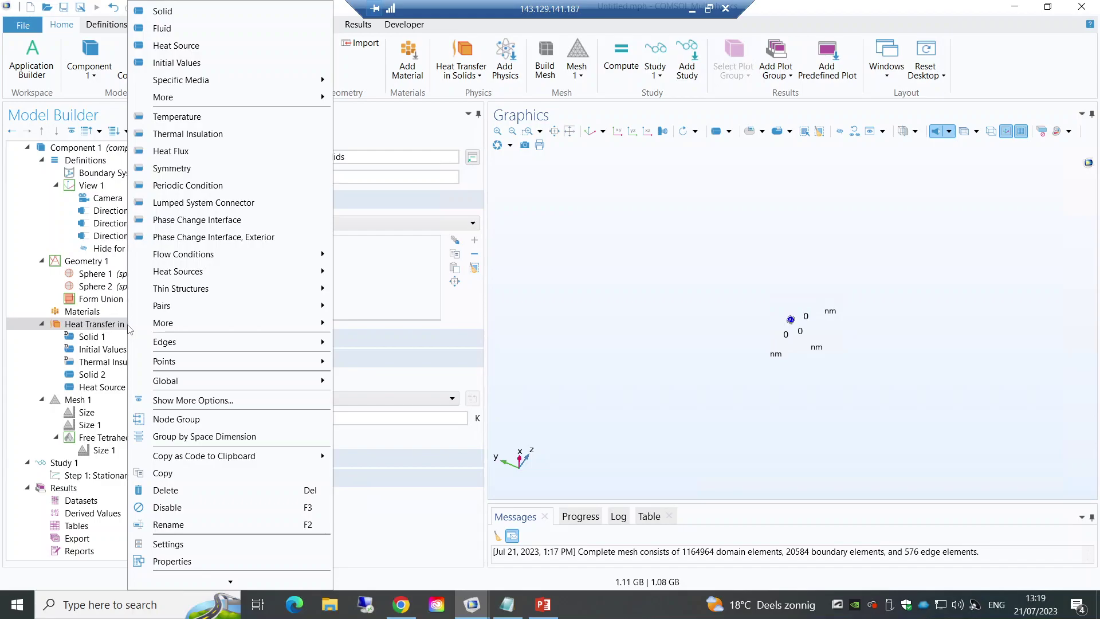
pyautogui.click(177, 117)
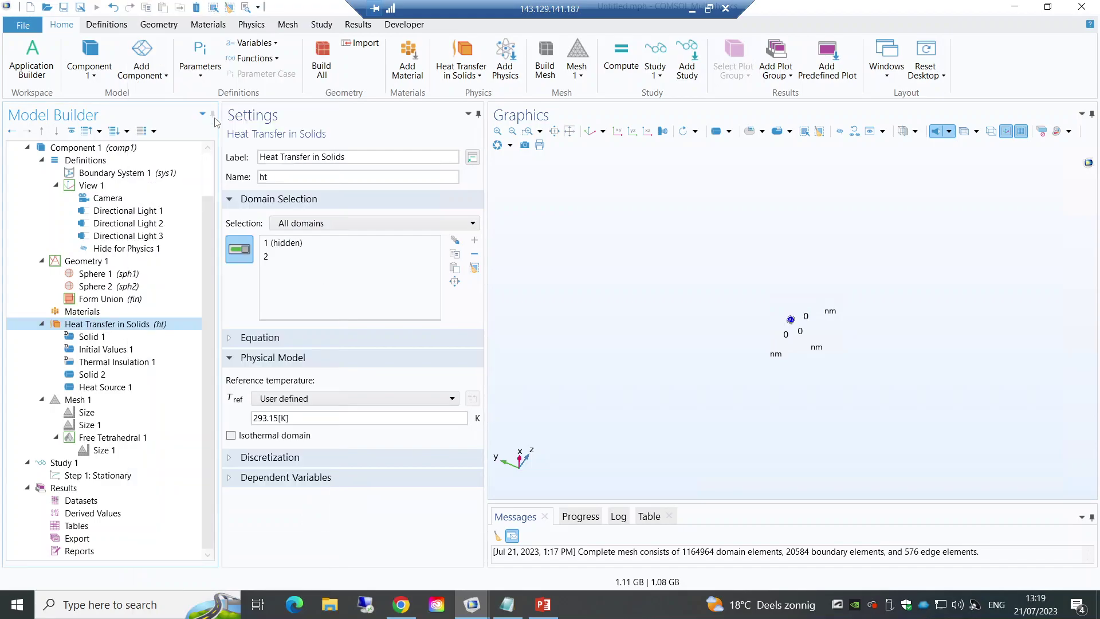
pyautogui.click(854, 132)
pyautogui.click(582, 355)
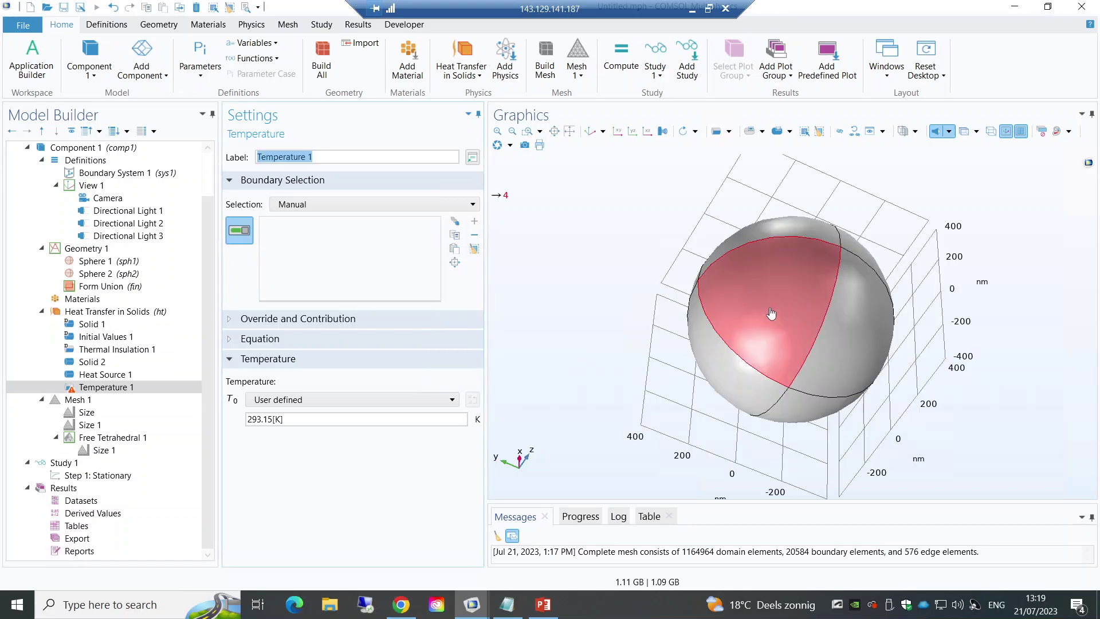
# Step: Apply Temperature 1 to all outer faces of the large surrounding sphere and restore the default 3D view
pyautogui.click(790, 234)
pyautogui.moveTo(723, 202); pyautogui.dragTo(783, 302)
pyautogui.click(768, 267)
pyautogui.click(852, 276)
pyautogui.click(861, 374)
pyautogui.click(788, 312)
pyautogui.click(802, 305)
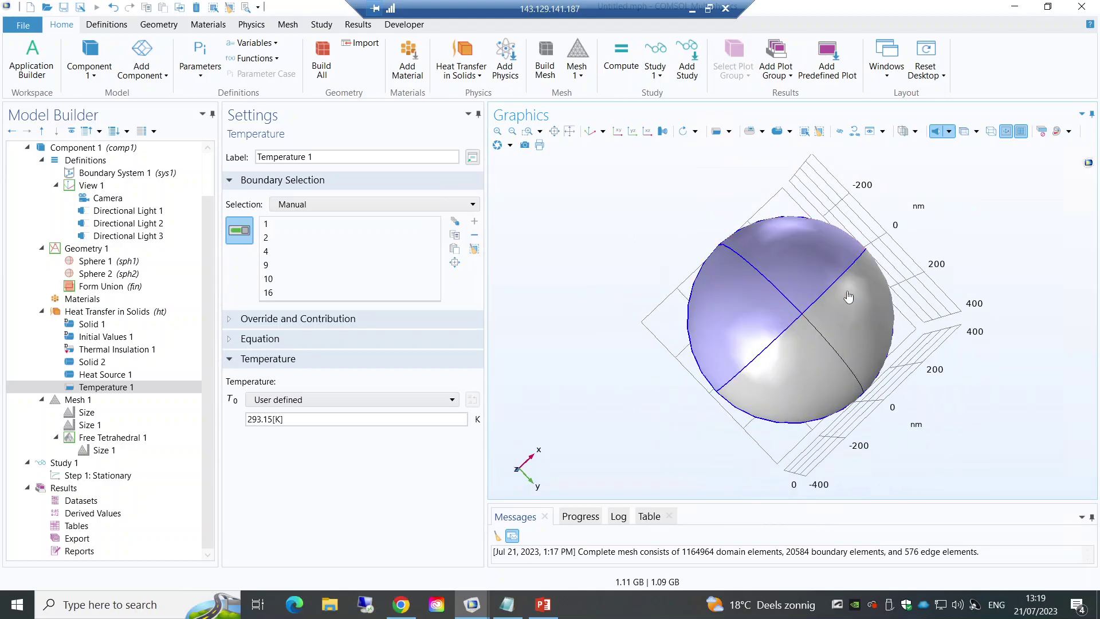
pyautogui.click(847, 311)
pyautogui.click(806, 350)
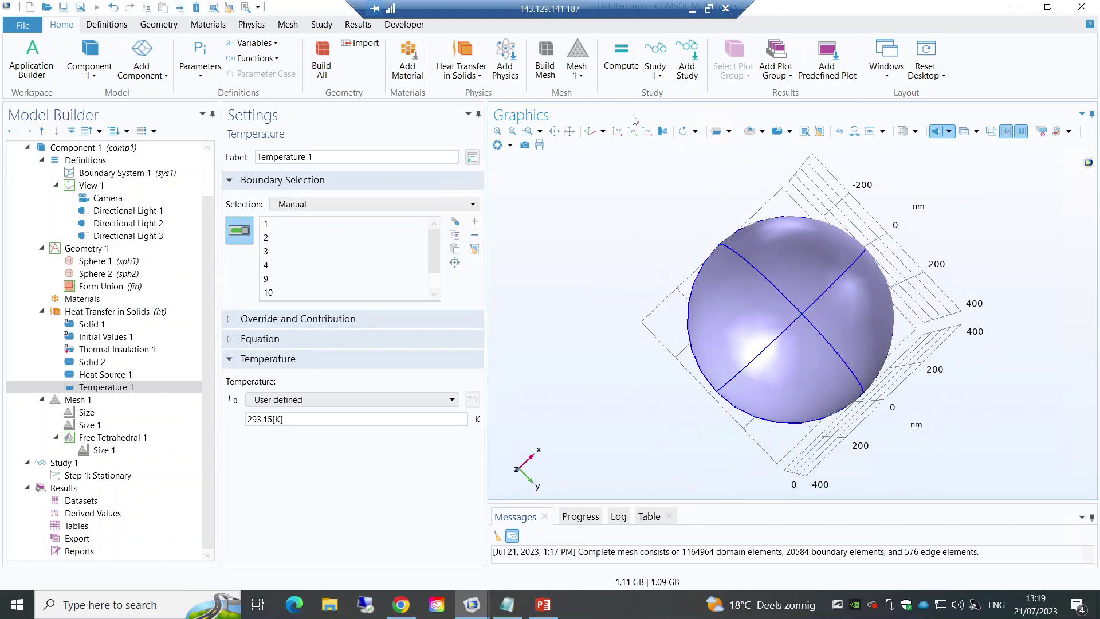
pyautogui.click(592, 132)
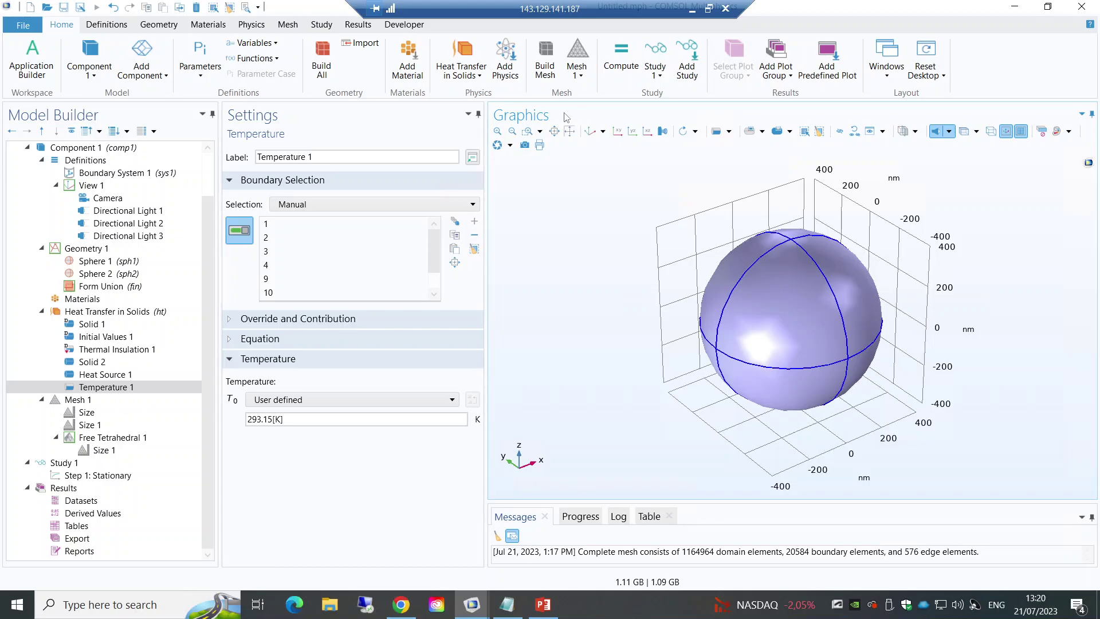
# Step: Set the fixed temperature T0 of the Temperature 1 boundary condition to 298[K]
pyautogui.click(273, 421)
pyautogui.press('BackSpace')
pyautogui.press('BackSpace')
pyautogui.press('BackSpace')
pyautogui.press('BackSpace')
pyautogui.write('8')
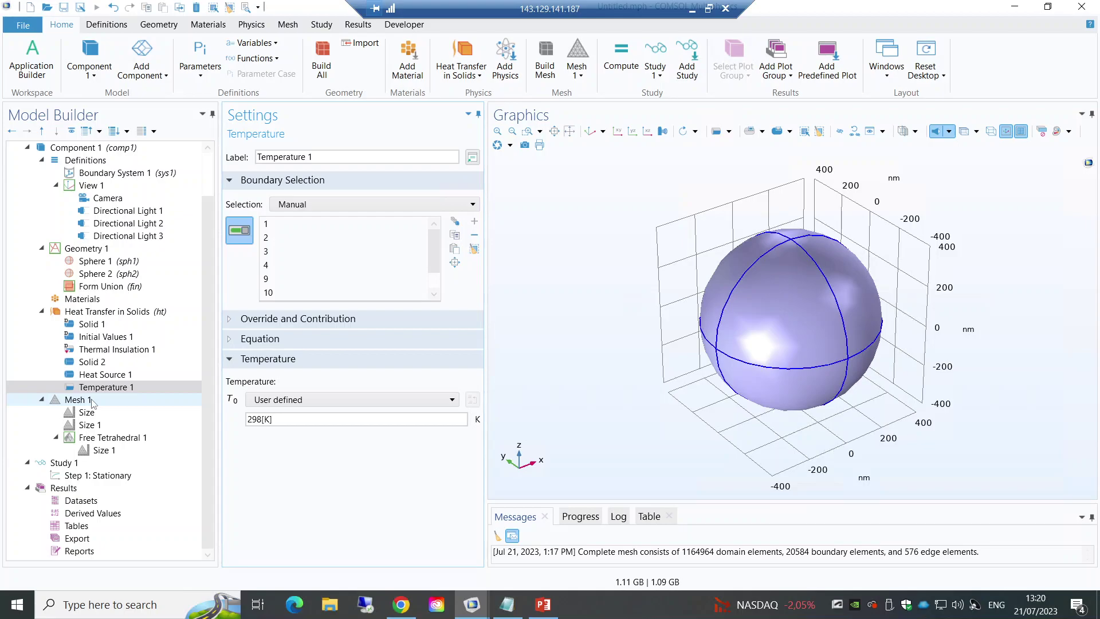
# Step: Review the heat rate P0 expression of Heat Source 1 and its absorption cross-section factor
pyautogui.click(104, 375)
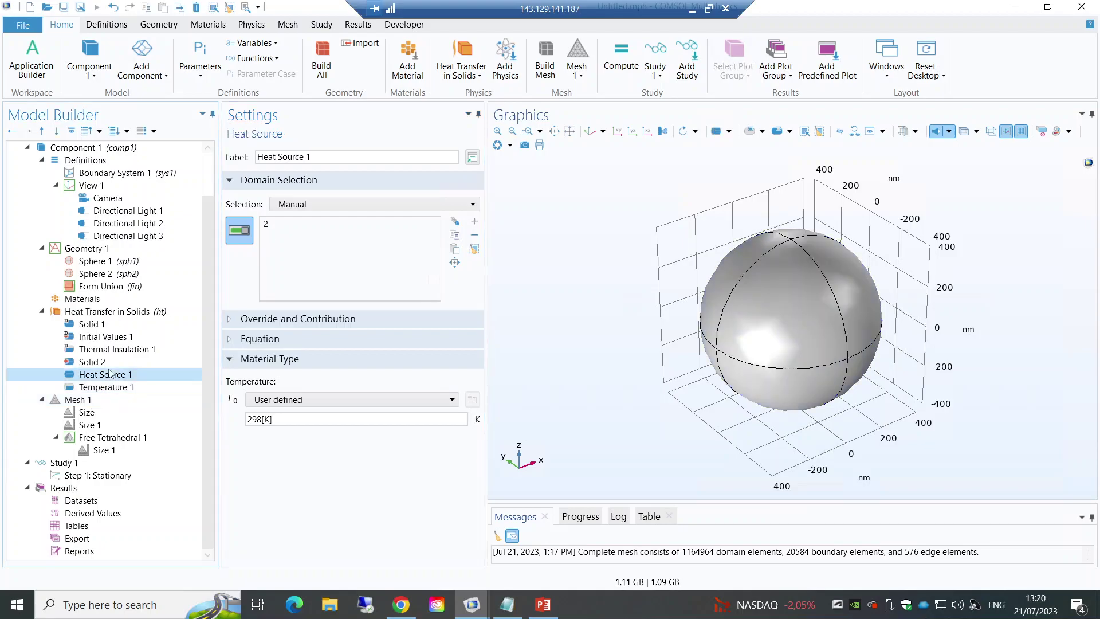
pyautogui.click(101, 362)
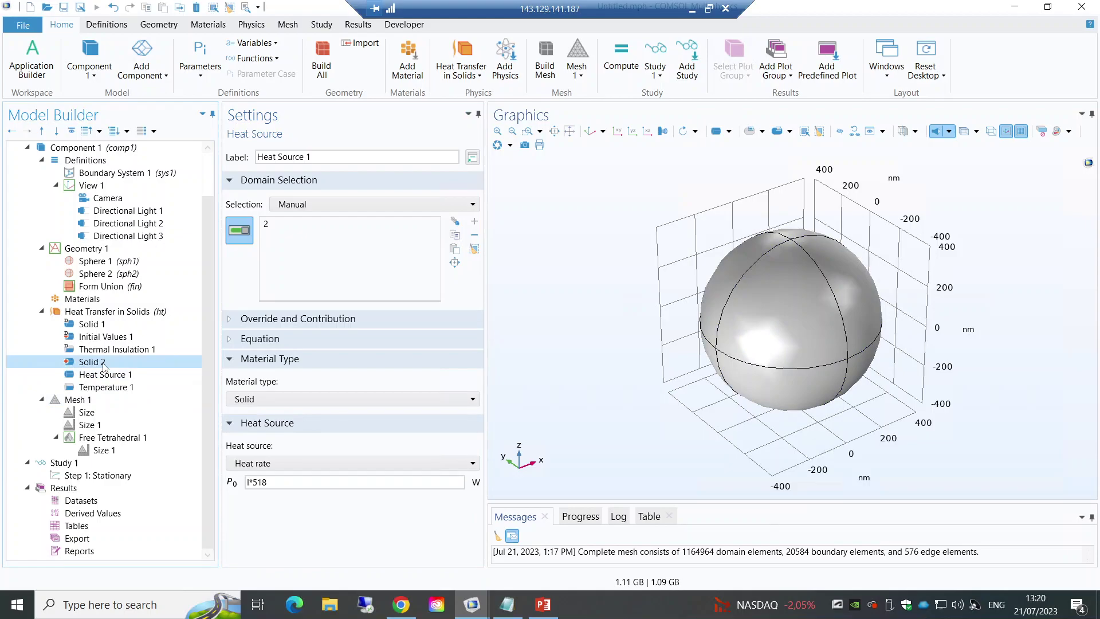
pyautogui.press('Left')
pyautogui.click(97, 373)
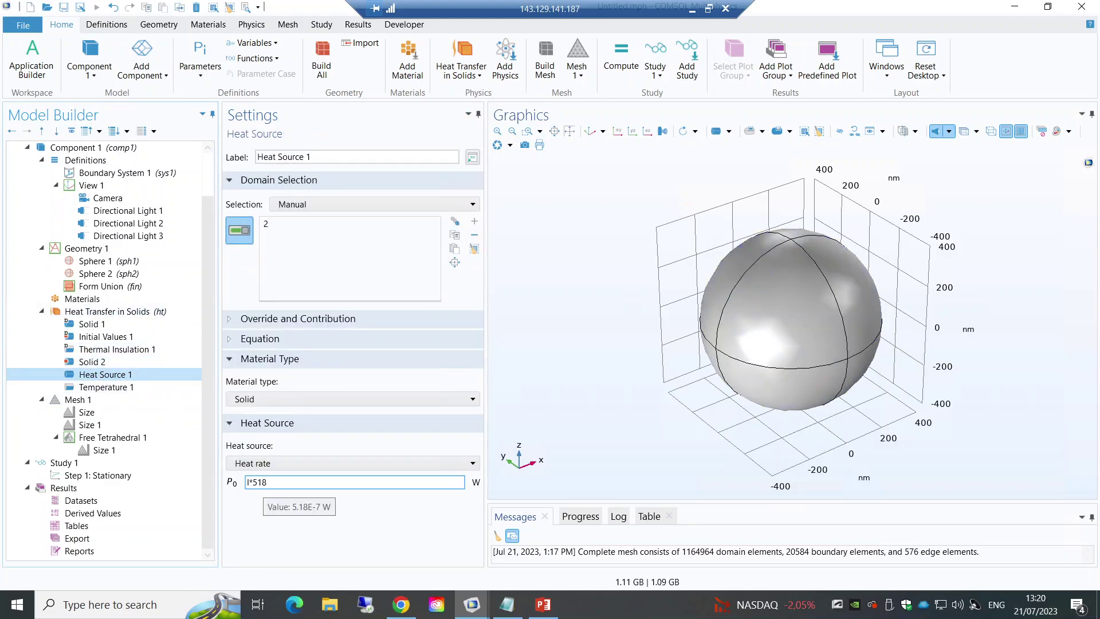
pyautogui.click(267, 482)
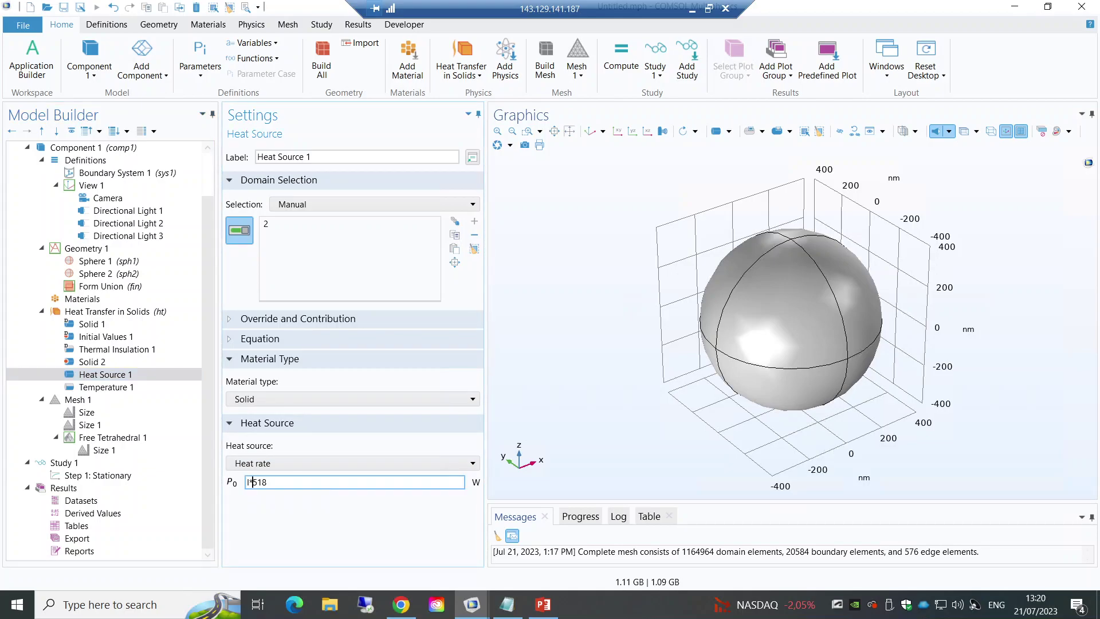
pyautogui.moveTo(253, 482); pyautogui.dragTo(267, 481)
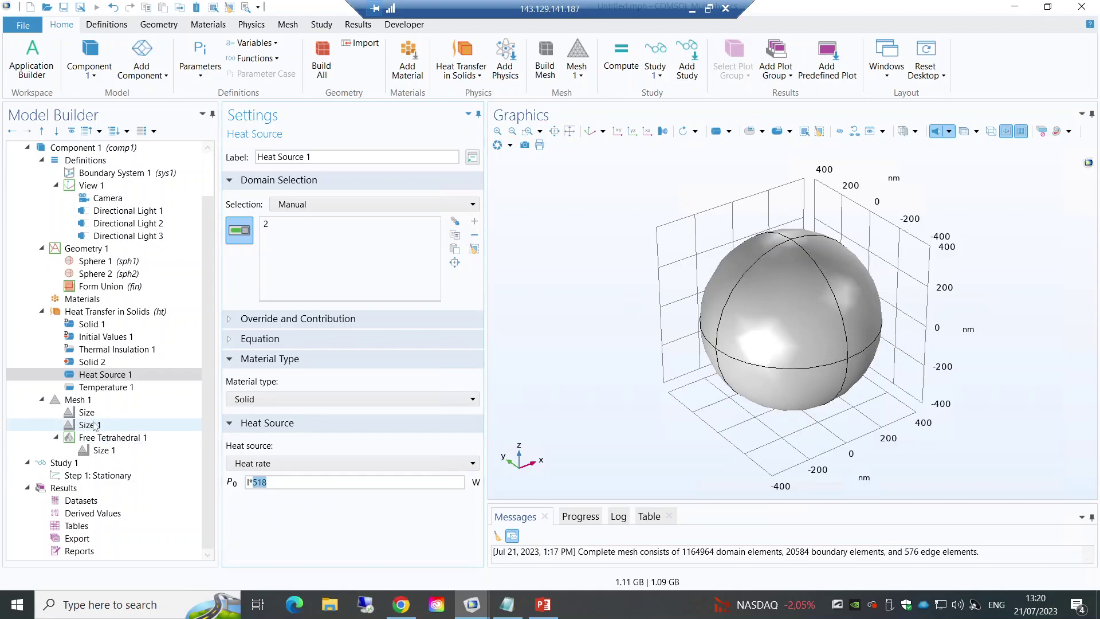
# Step: Compute Study 1 with its Stationary step
pyautogui.click(83, 477)
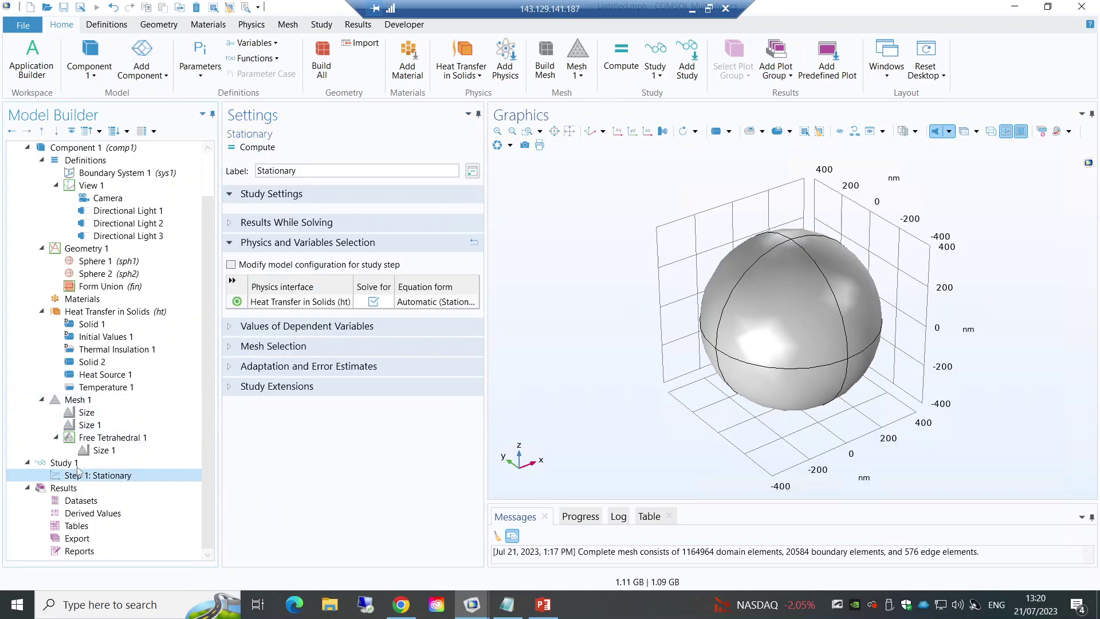
pyautogui.click(69, 462)
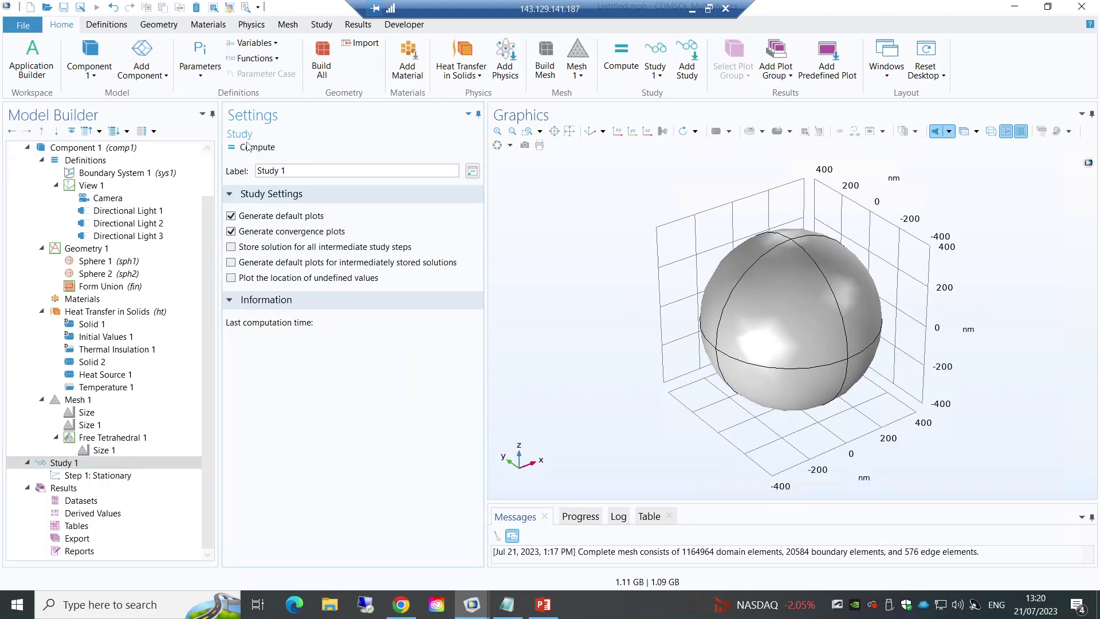
pyautogui.click(248, 147)
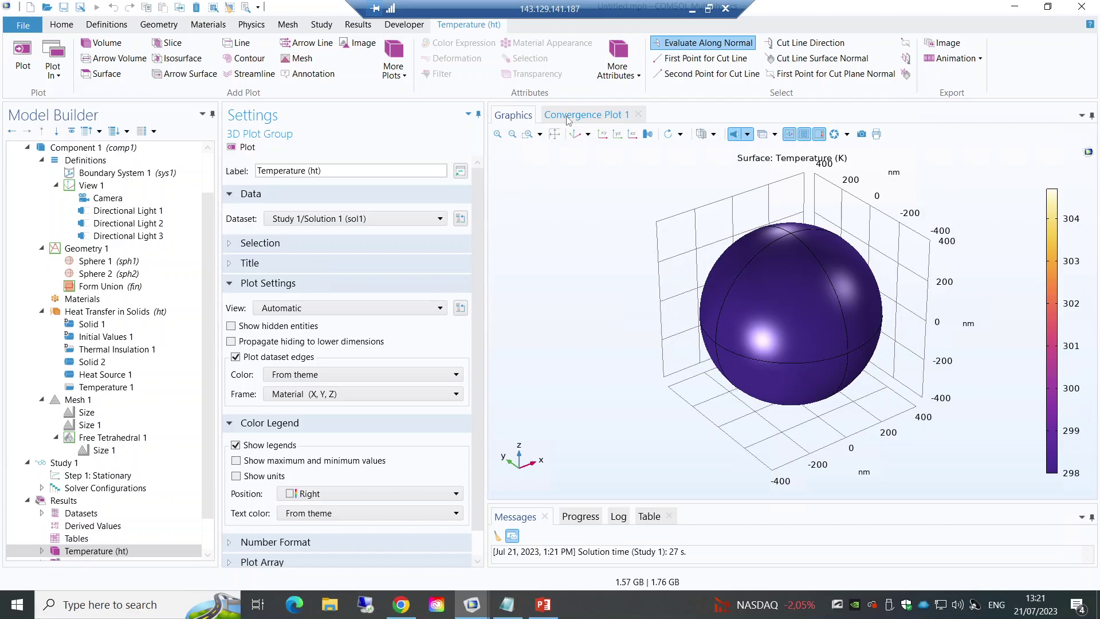
# Step: Examine the solver's convergence plot and the Isothermal Contours (ht) plot
pyautogui.click(584, 115)
pyautogui.scroll(-1, 195, 378)
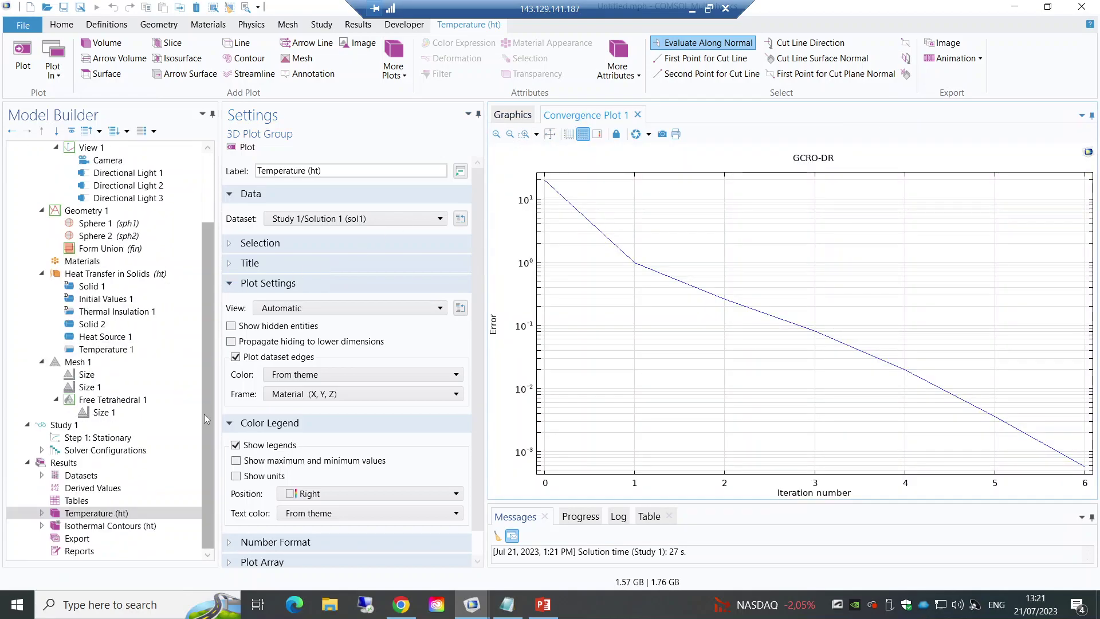
pyautogui.click(80, 526)
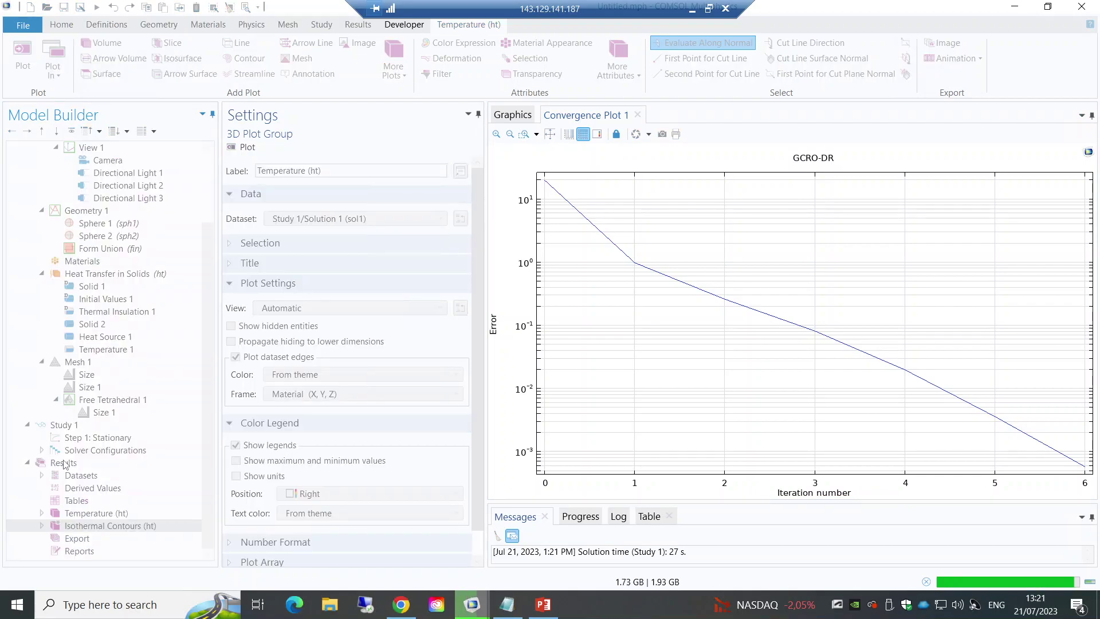
pyautogui.click(65, 463)
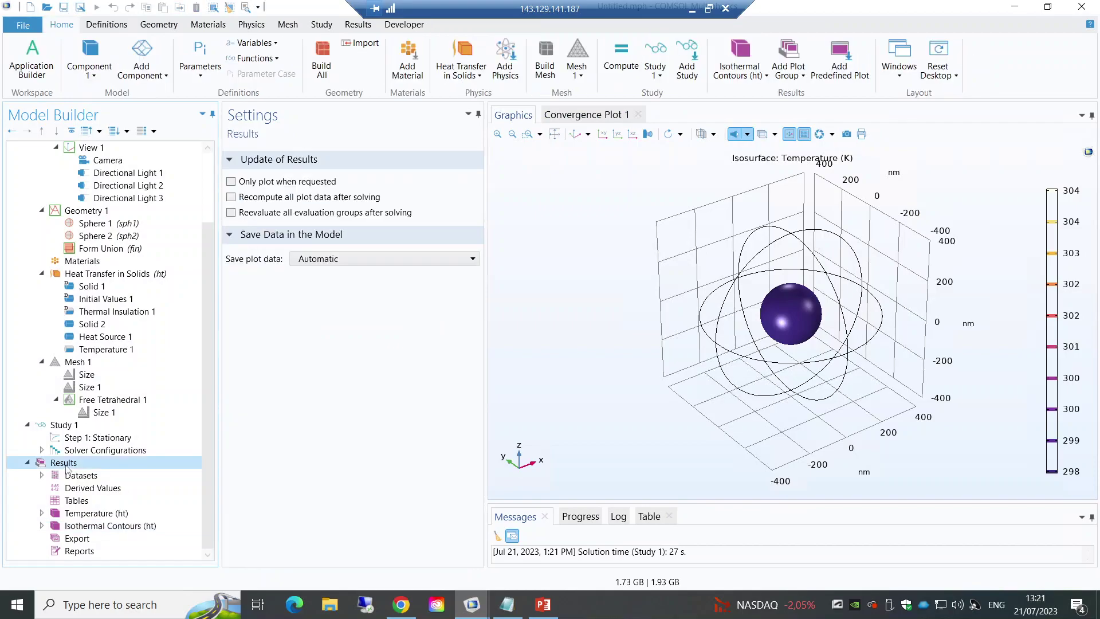
# Step: Add a Cut Plane dataset on the YZ-plane at X-coordinate 0 from Study 1/Solution 1 and plot it
pyautogui.rightClick(66, 467)
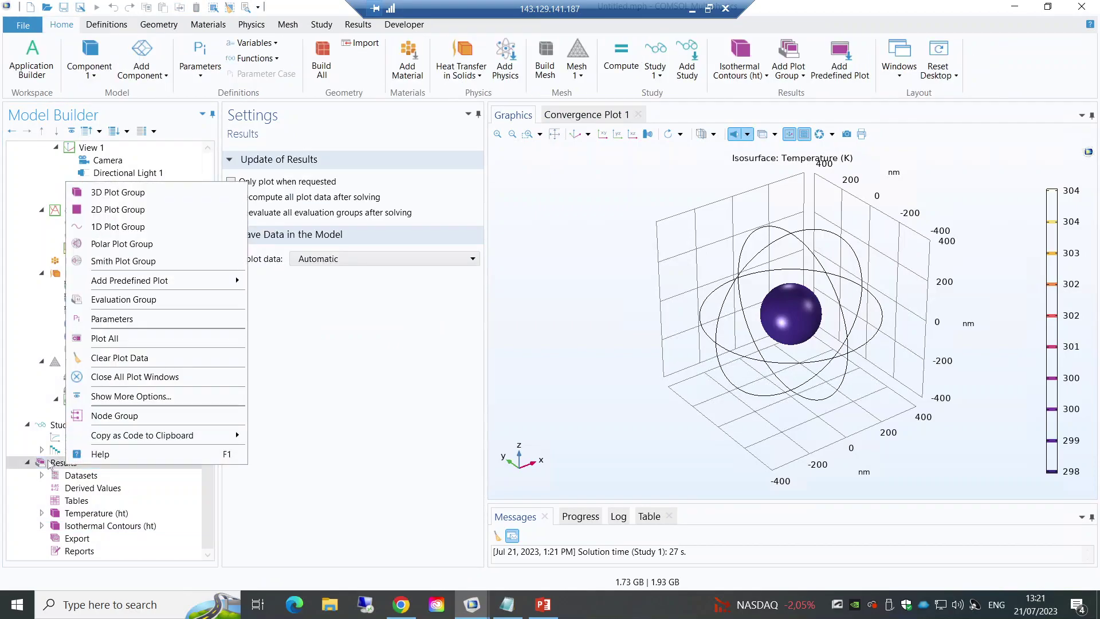
pyautogui.click(117, 131)
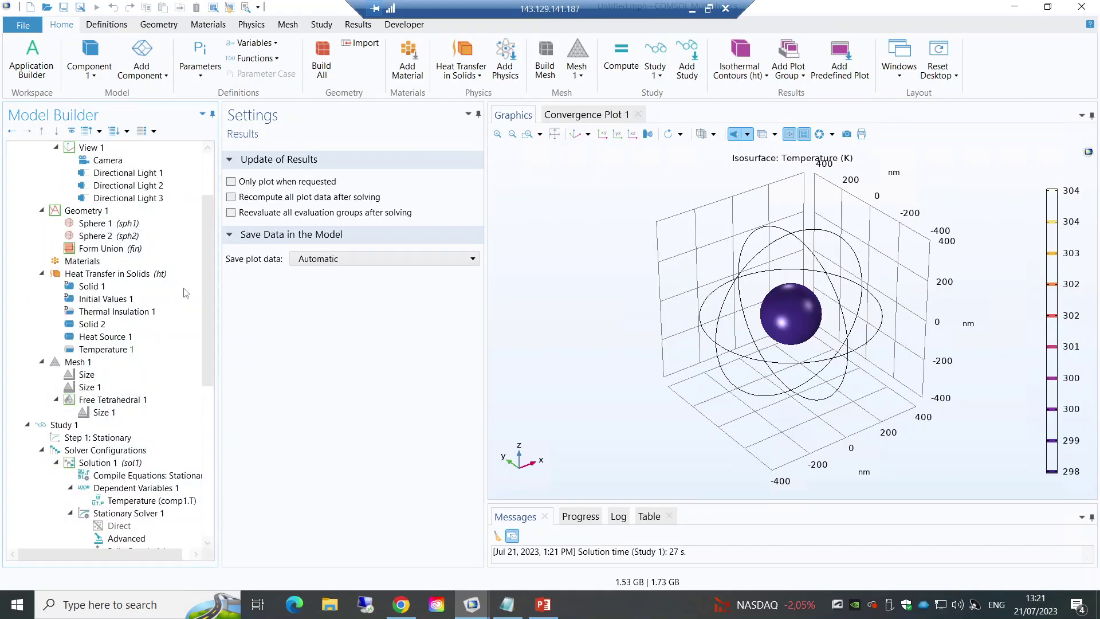
pyautogui.moveTo(207, 284); pyautogui.dragTo(143, 430)
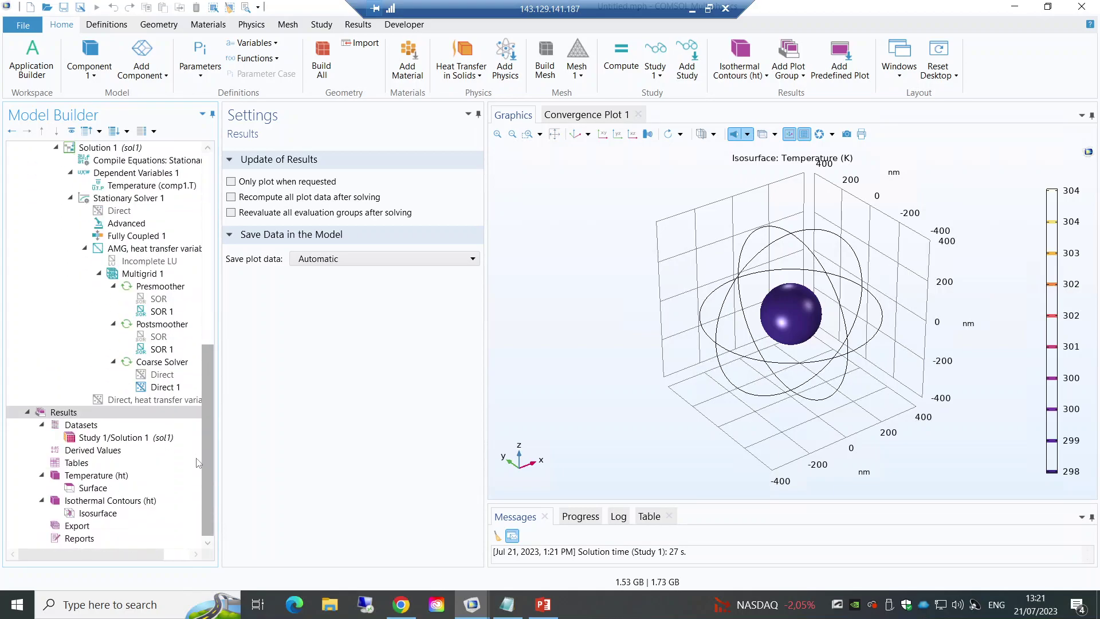
pyautogui.click(122, 426)
pyautogui.rightClick(114, 426)
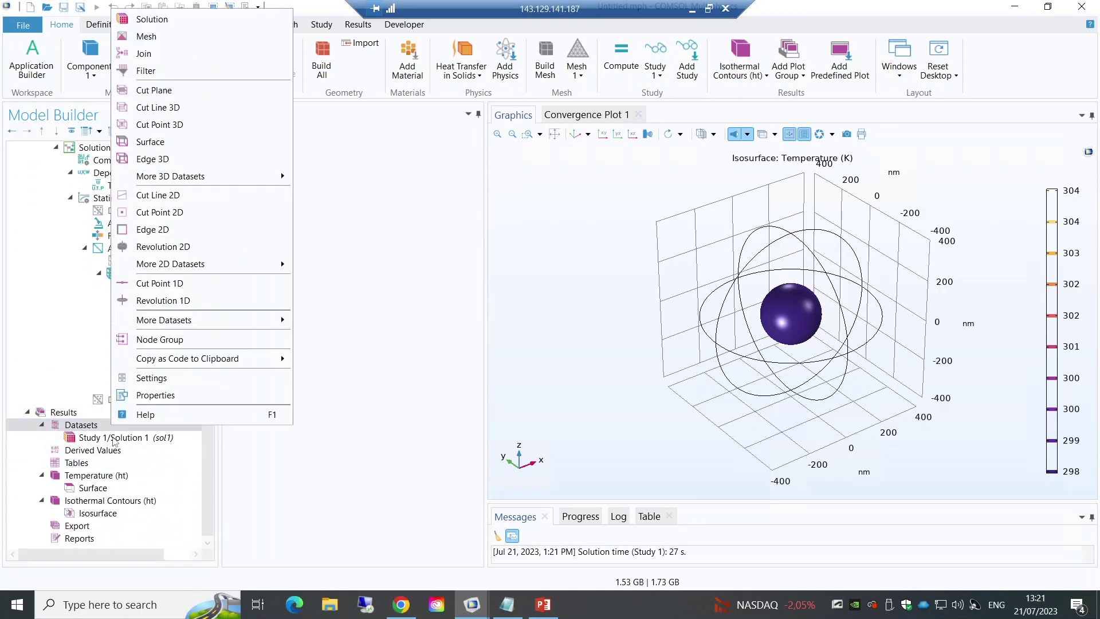
pyautogui.click(172, 90)
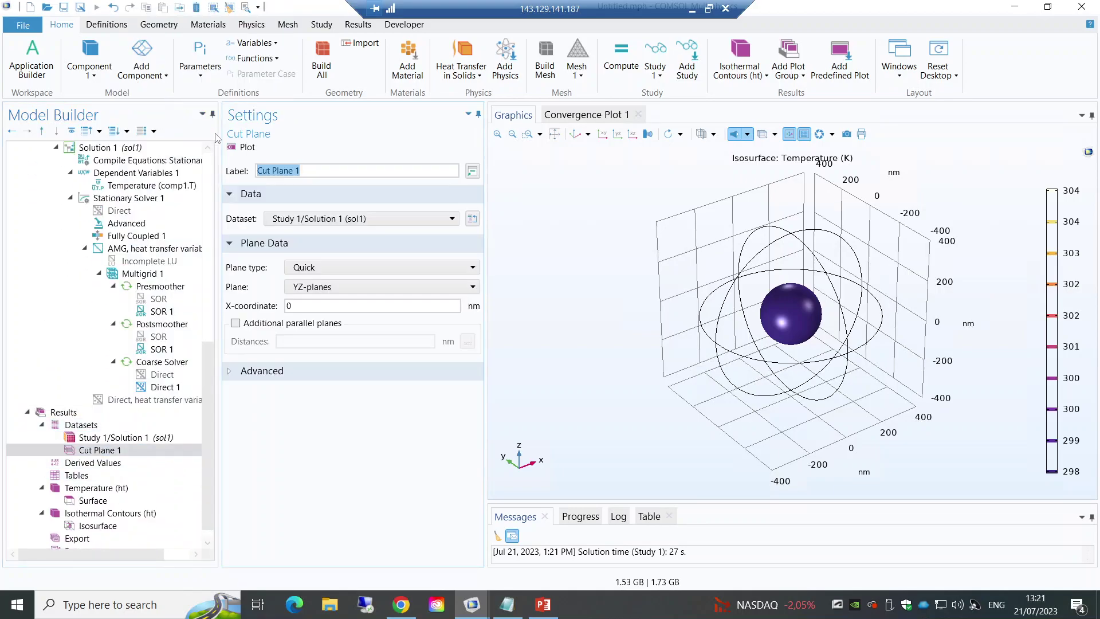
pyautogui.click(248, 148)
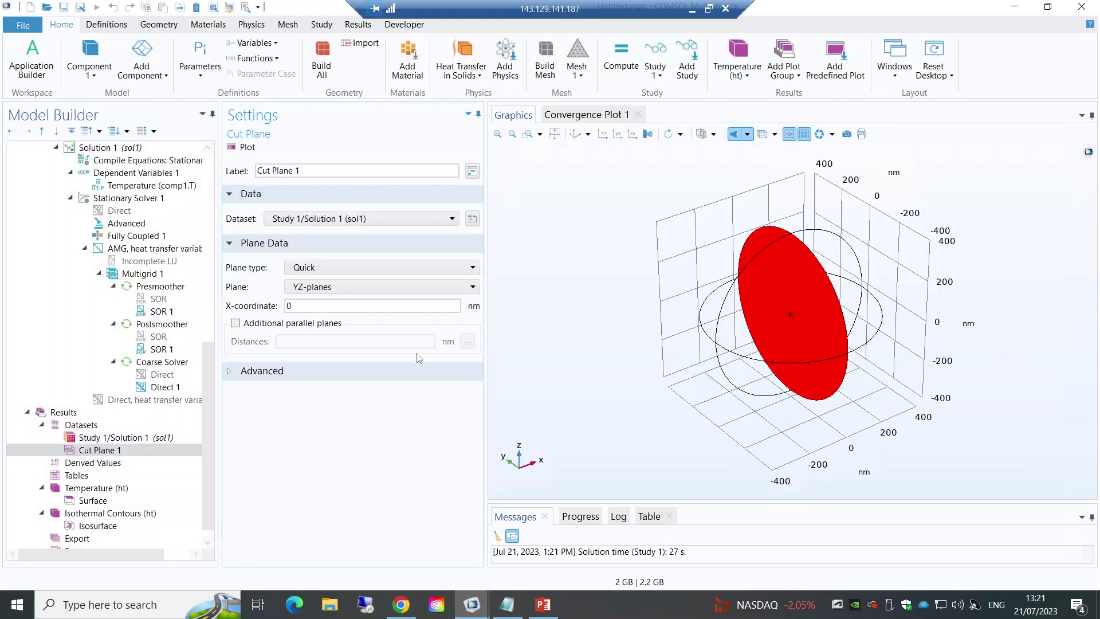
# Step: Add a 2D plot group on Cut Plane 1 with a Surface plot of temperature T in K, and plot it
pyautogui.rightClick(64, 412)
pyautogui.click(106, 154)
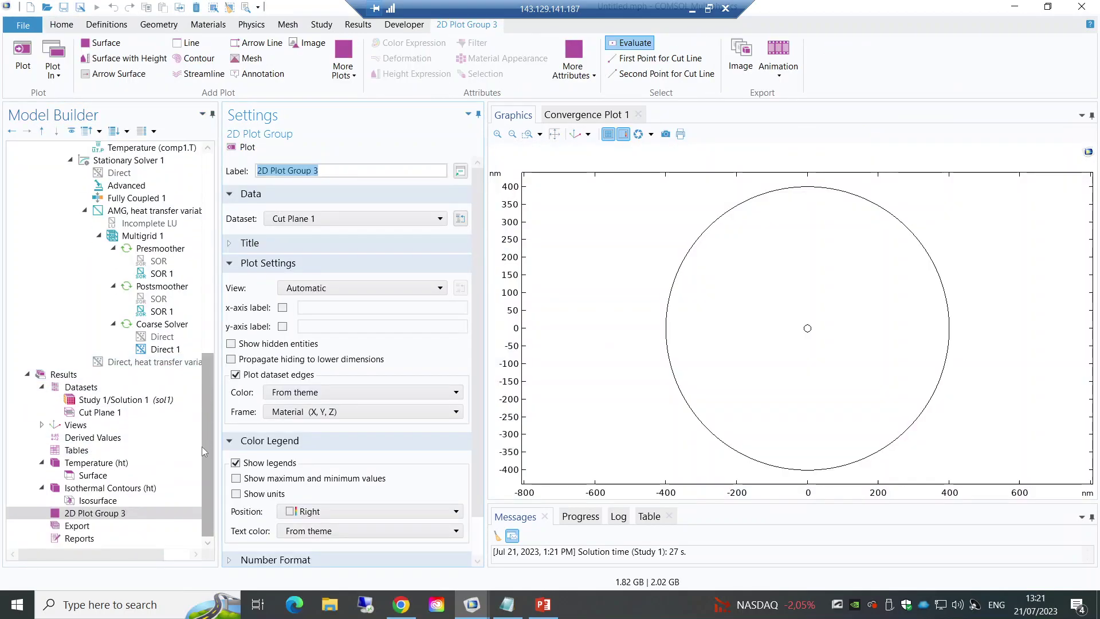
pyautogui.rightClick(106, 513)
pyautogui.click(143, 127)
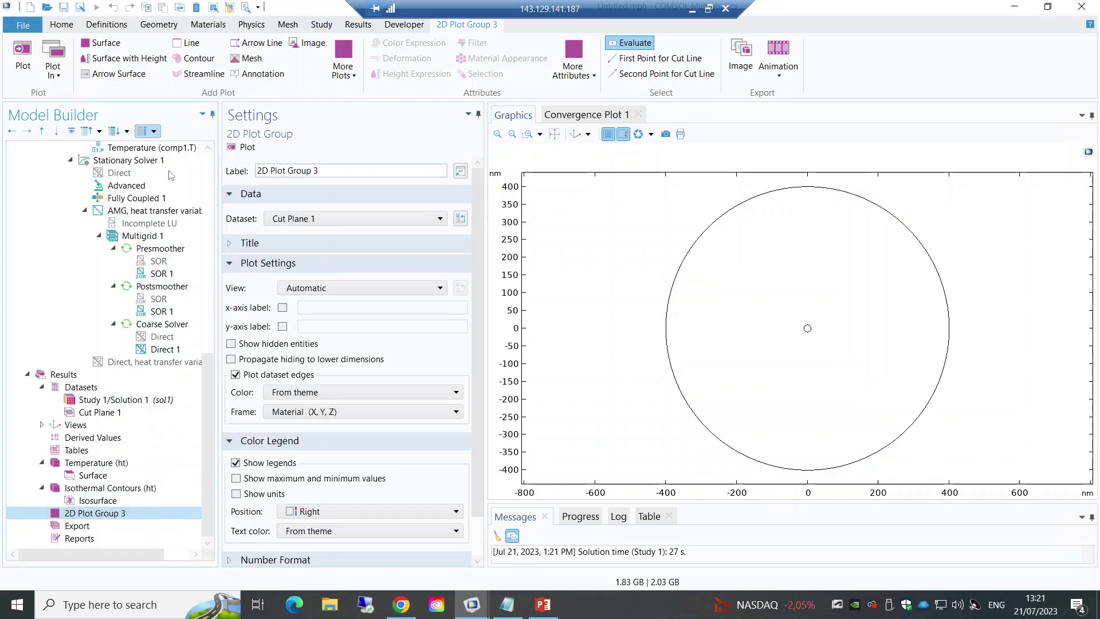
pyautogui.click(287, 218)
pyautogui.click(289, 261)
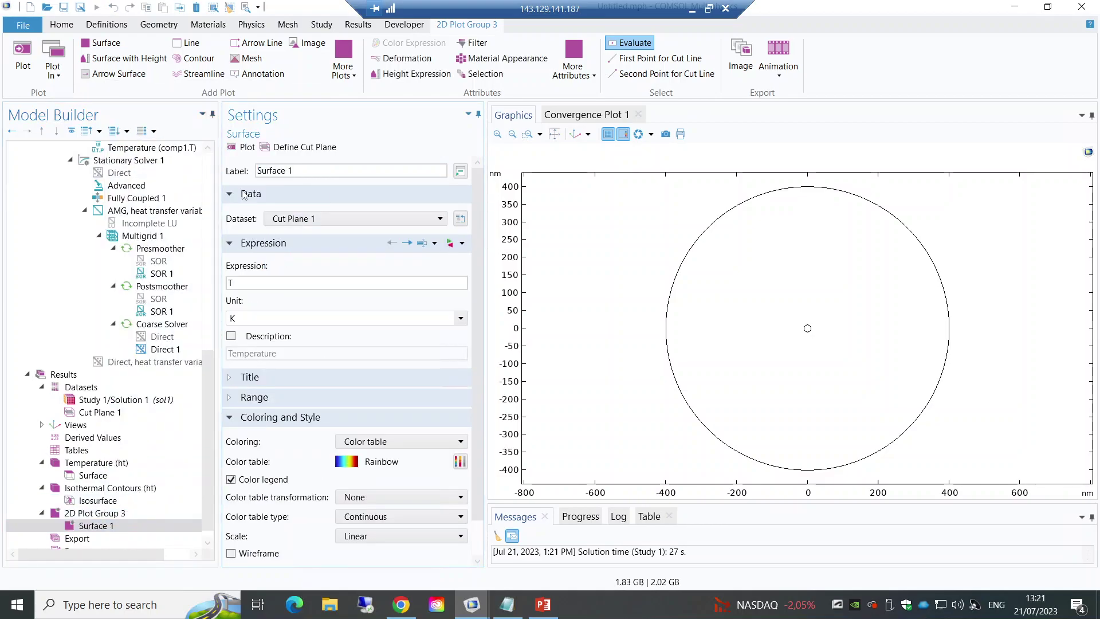
pyautogui.click(245, 148)
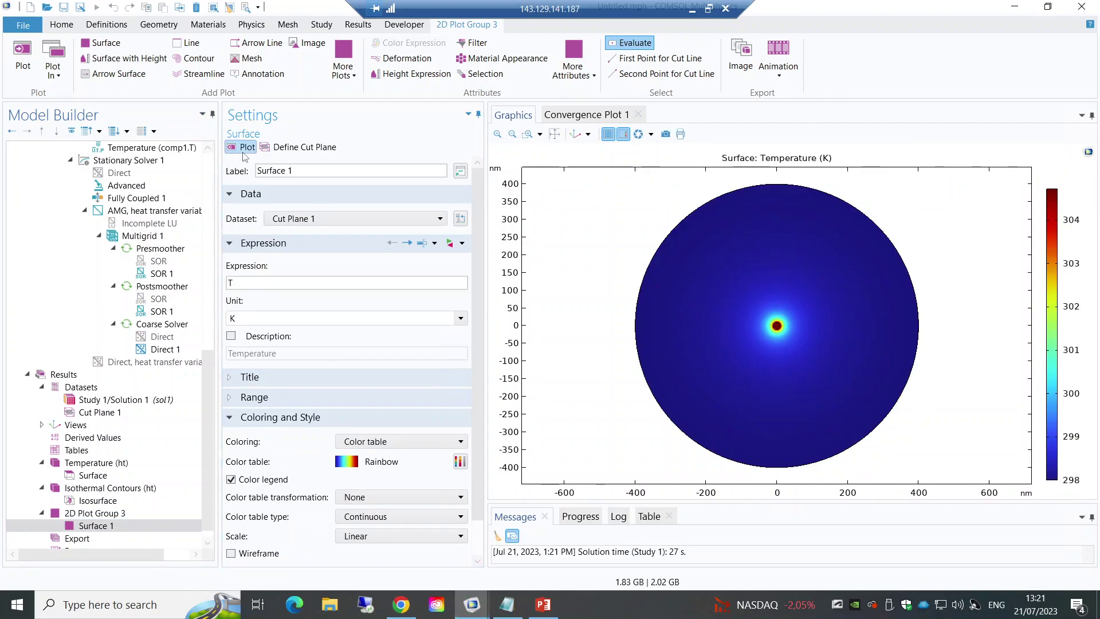
# Step: Examine the temperature distribution close to the nanosphere at the centre of the cut-plane plot
pyautogui.click(527, 134)
pyautogui.moveTo(699, 276); pyautogui.dragTo(832, 365)
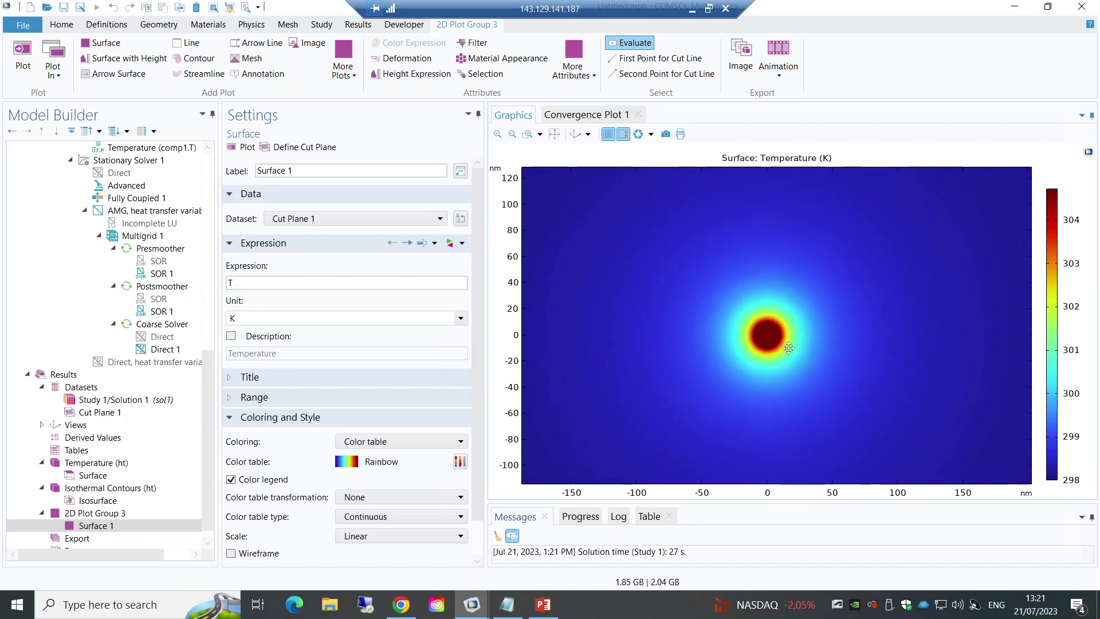
pyautogui.click(527, 134)
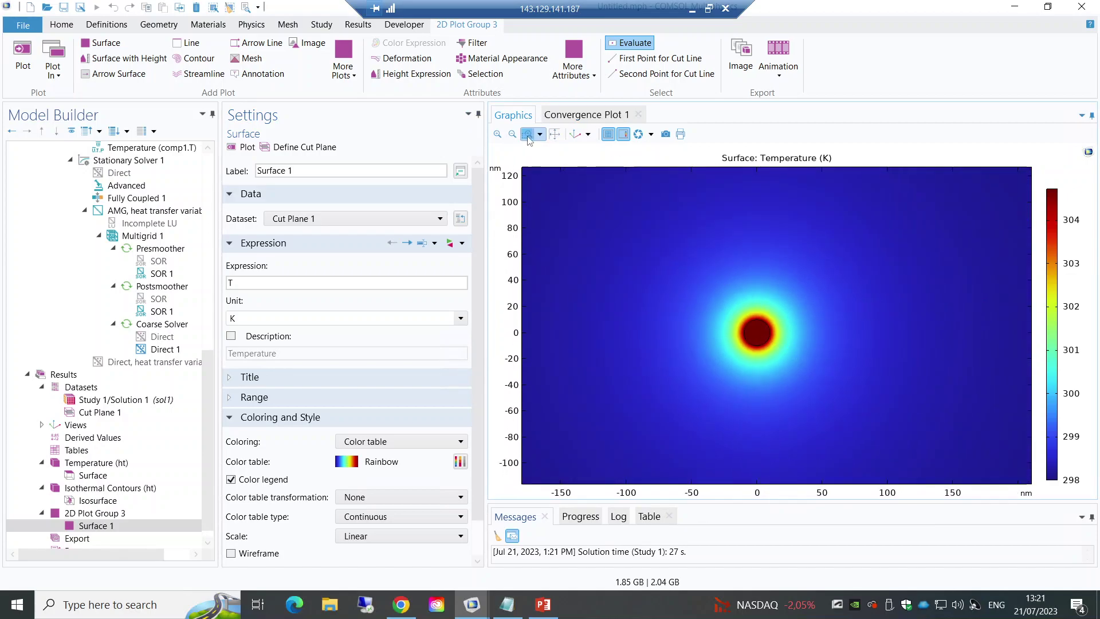
pyautogui.moveTo(617, 247)
pyautogui.mouseDown()
pyautogui.moveTo(837, 400)
pyautogui.moveTo(875, 401)
pyautogui.mouseUp()
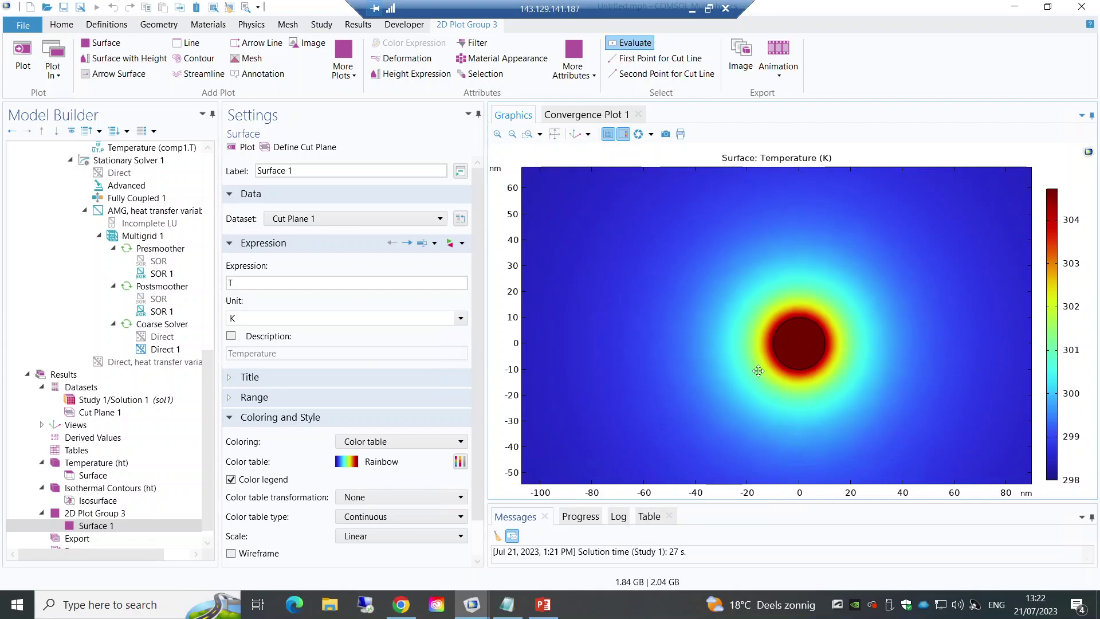
pyautogui.moveTo(766, 382); pyautogui.dragTo(743, 370)
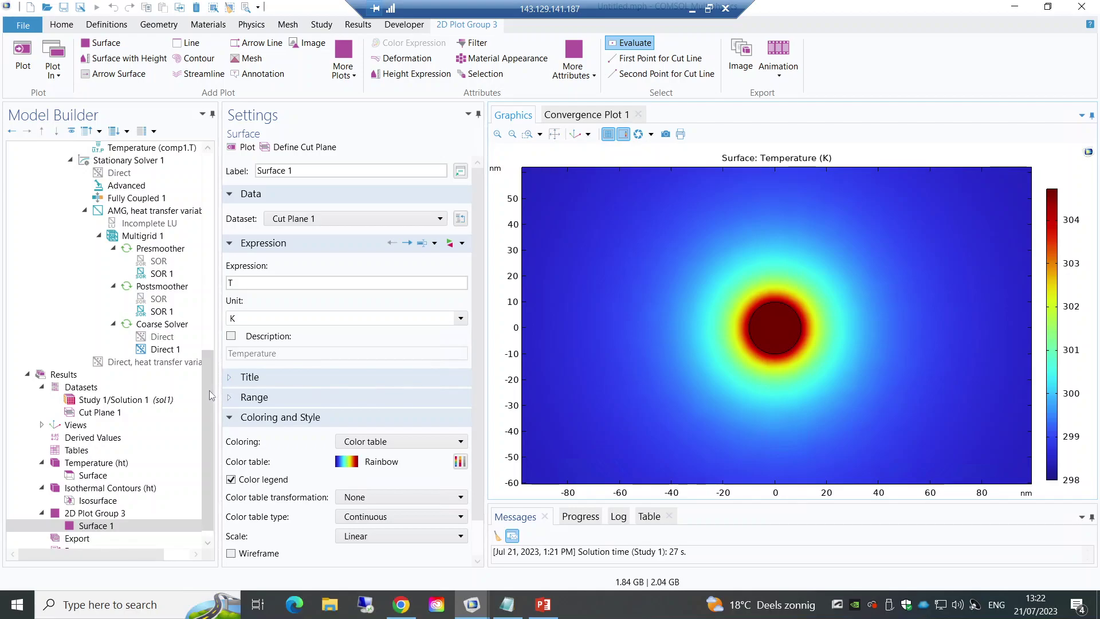
# Step: Check the I*518 heat rate expression of Heat Source 1 again against the temperature result
pyautogui.scroll(1, 210, 378)
pyautogui.scroll(7, 211, 375)
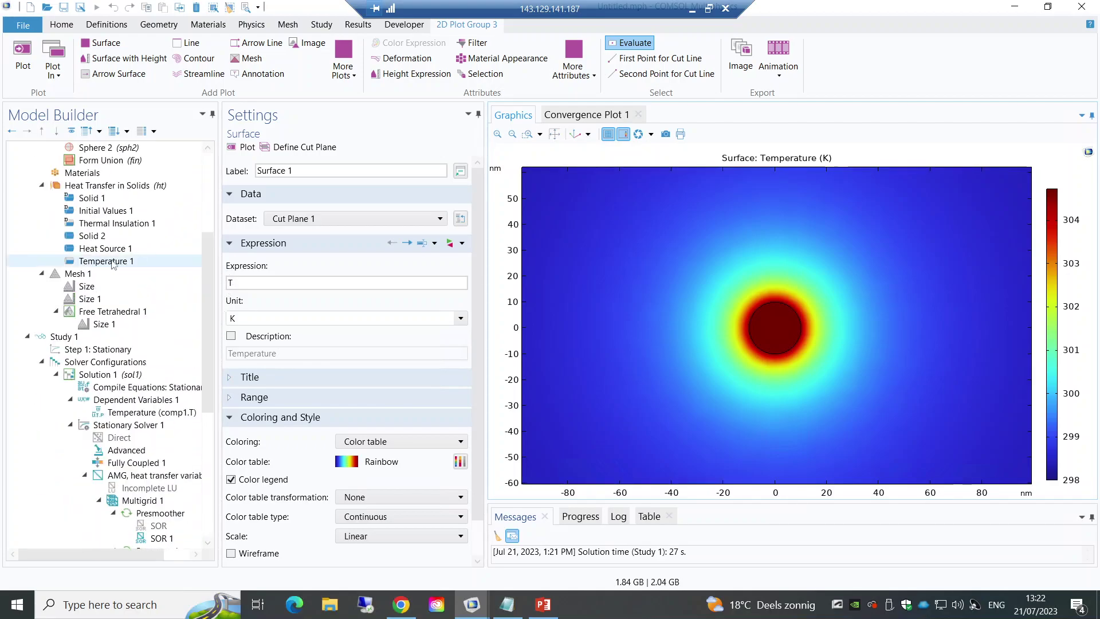
pyautogui.click(112, 250)
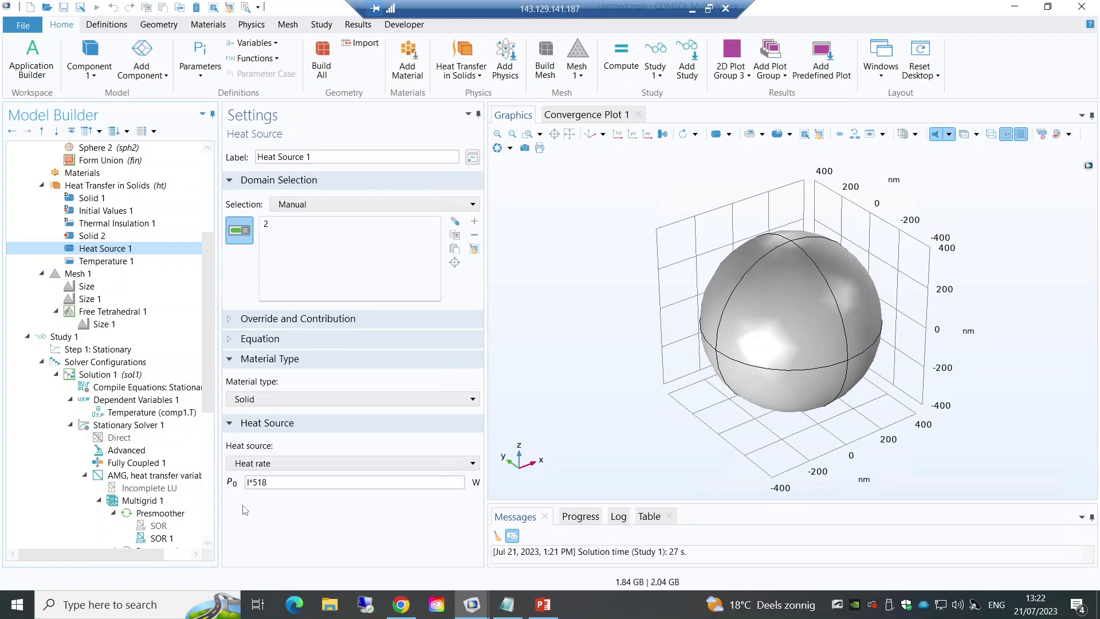
pyautogui.click(253, 482)
pyautogui.doubleClick(252, 482)
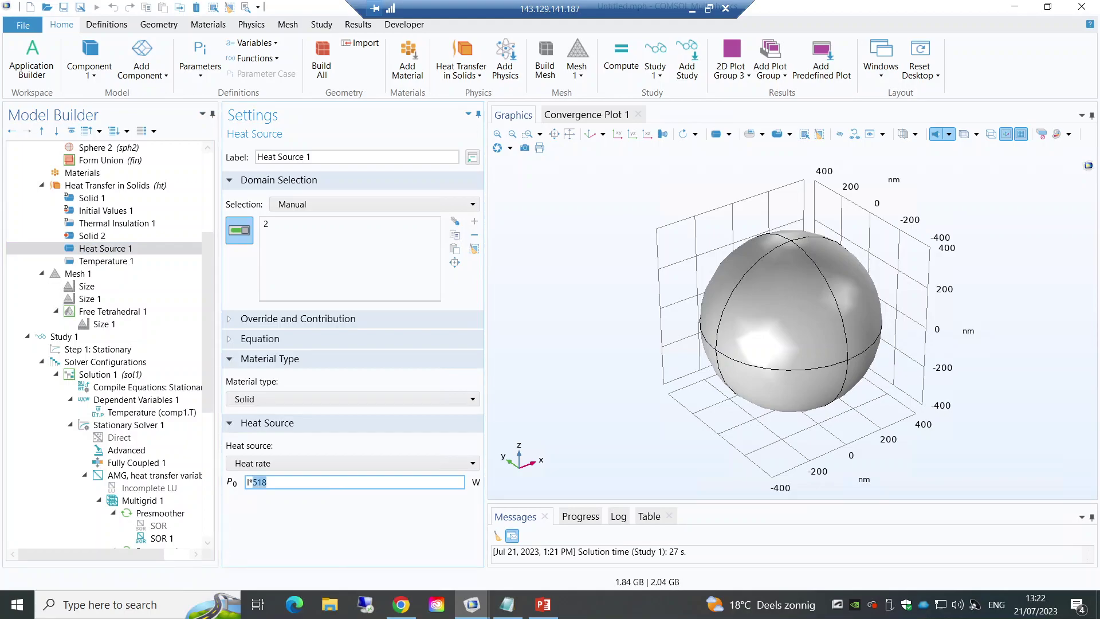
pyautogui.press('End')
# Step: Switch to Chrome and view the abstract of the ACS article on coupled plasmon modes in 2D gold nanoparticle clusters
pyautogui.click(401, 604)
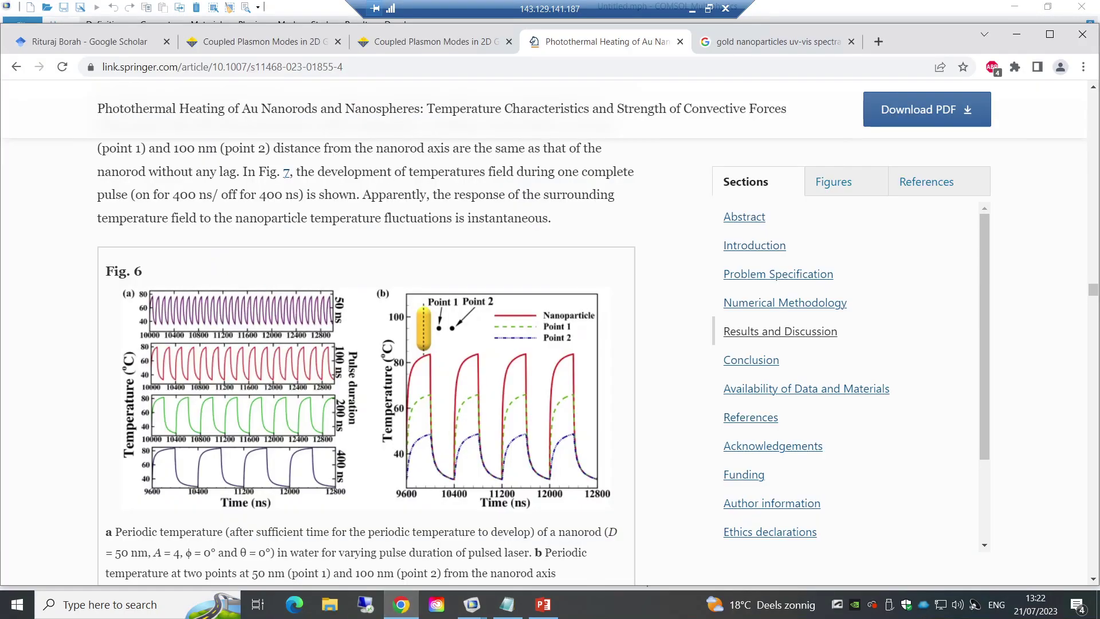
pyautogui.scroll(2, 293, 132)
pyautogui.click(282, 45)
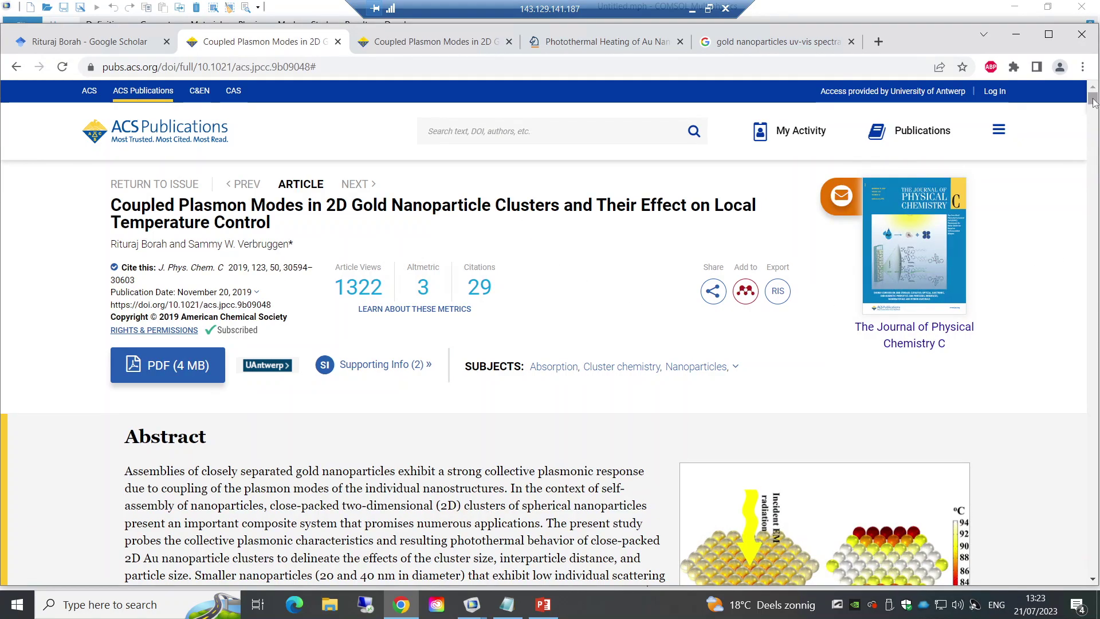
pyautogui.scroll(-3, 1092, 106)
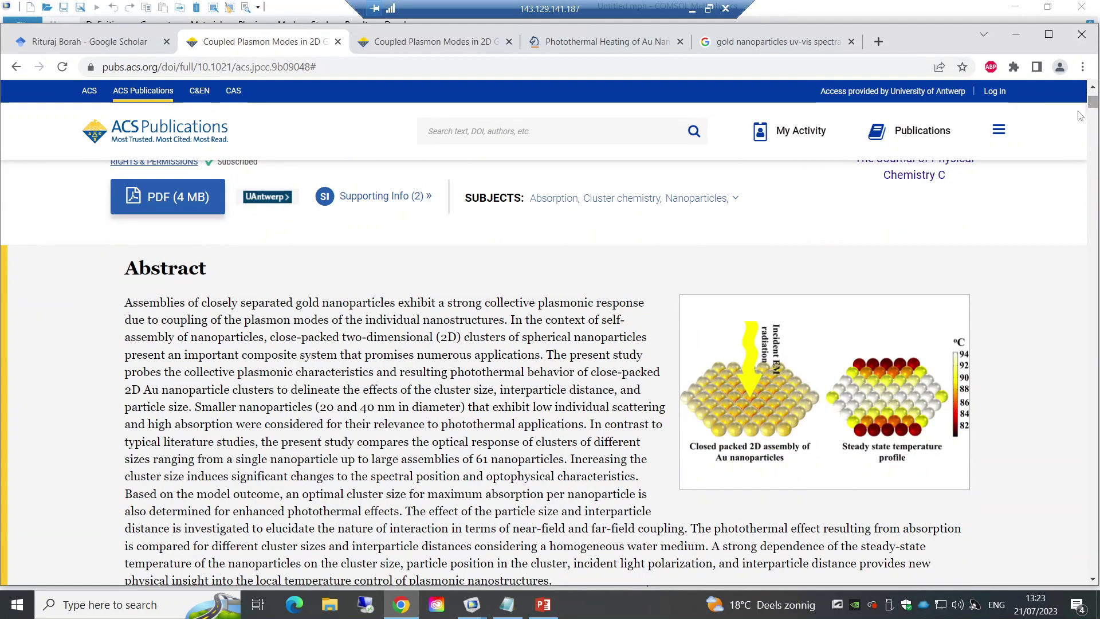
# Step: Switch back to the COMSOL heat transfer model and display Surface 1 of 2D Plot Group 3
pyautogui.click(471, 604)
pyautogui.click(796, 551)
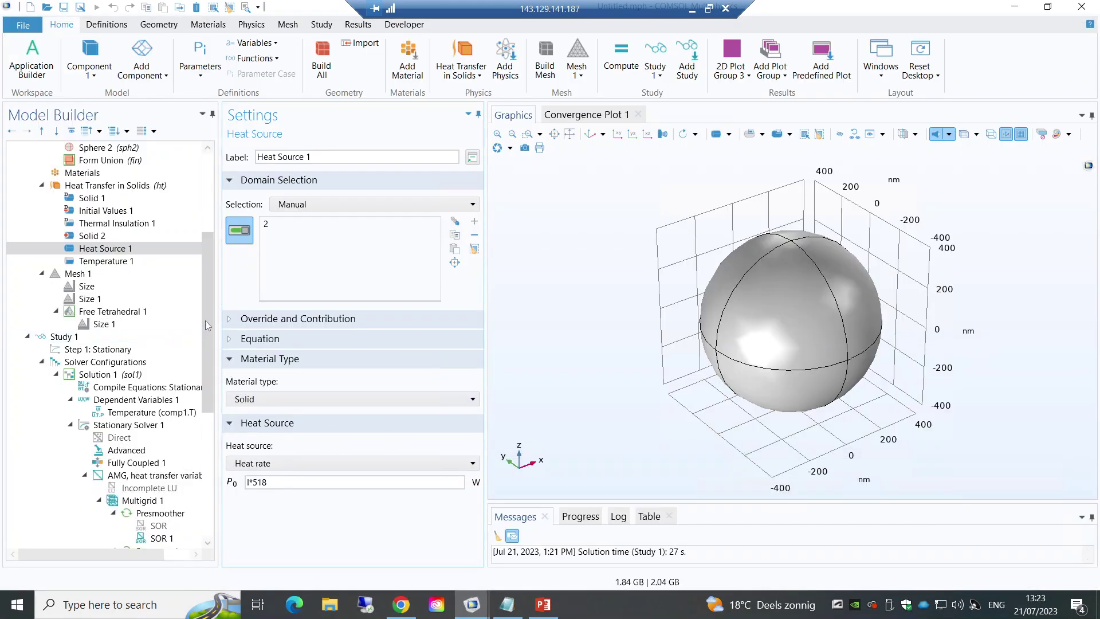
pyautogui.moveTo(205, 321); pyautogui.dragTo(195, 470)
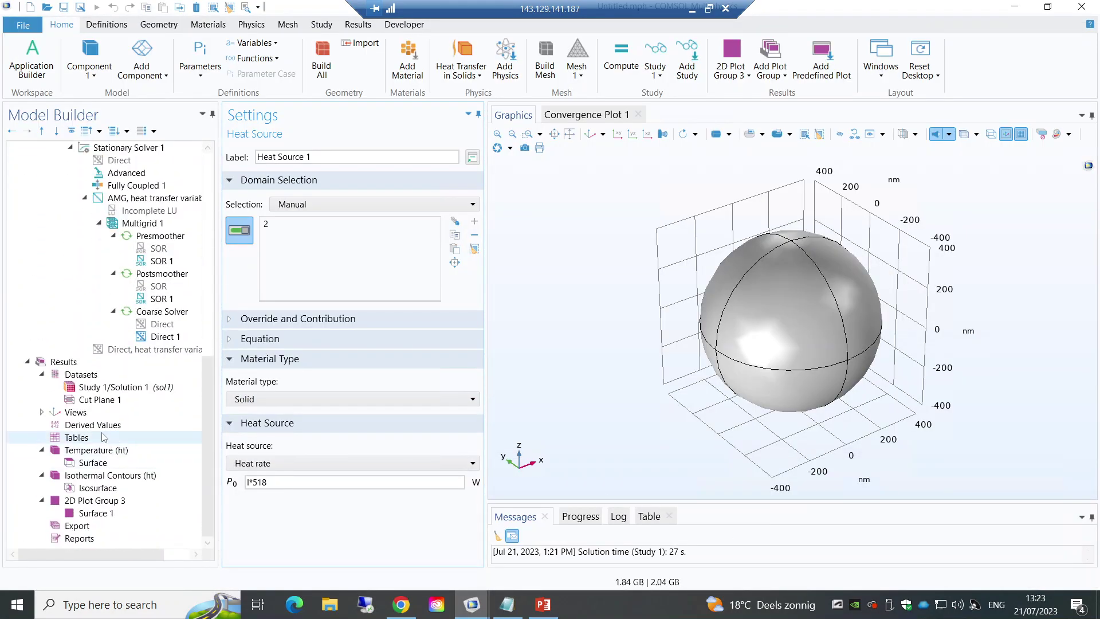
pyautogui.moveTo(204, 401); pyautogui.dragTo(191, 489)
pyautogui.click(92, 513)
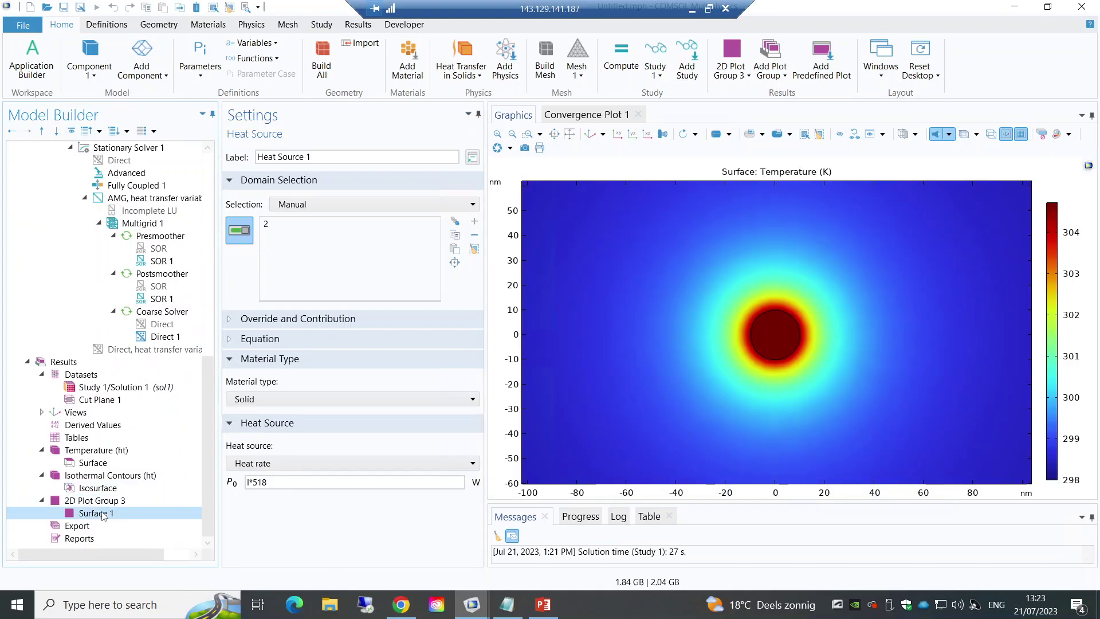
# Step: Examine the cut-plane temperature plot of Surface 1 out to the edge of the surrounding spherical domain
pyautogui.click(513, 135)
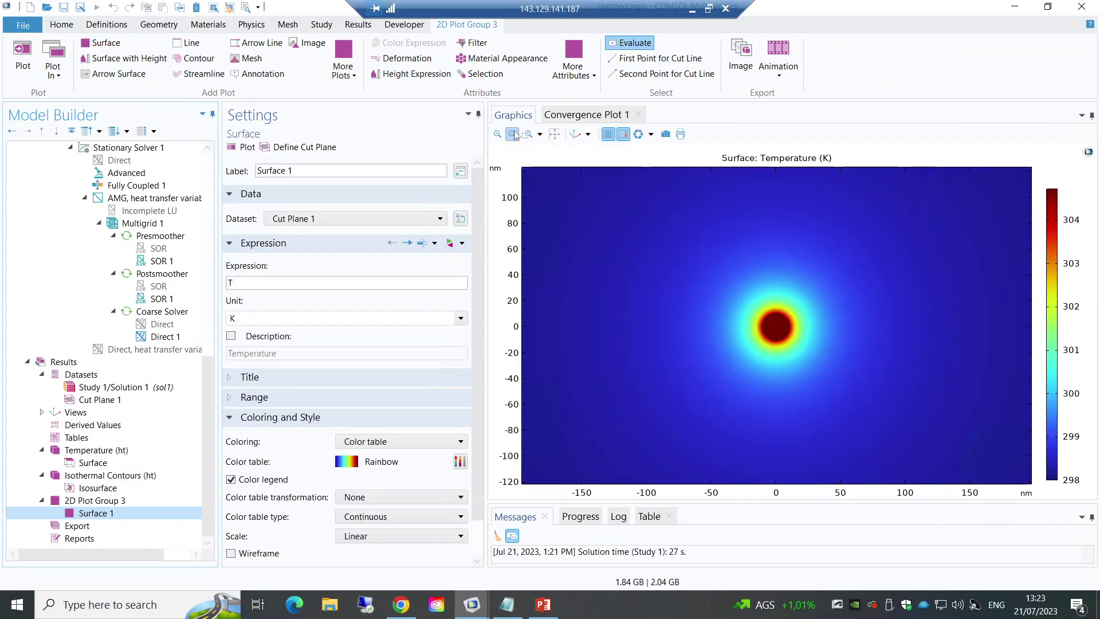
pyautogui.click(513, 134)
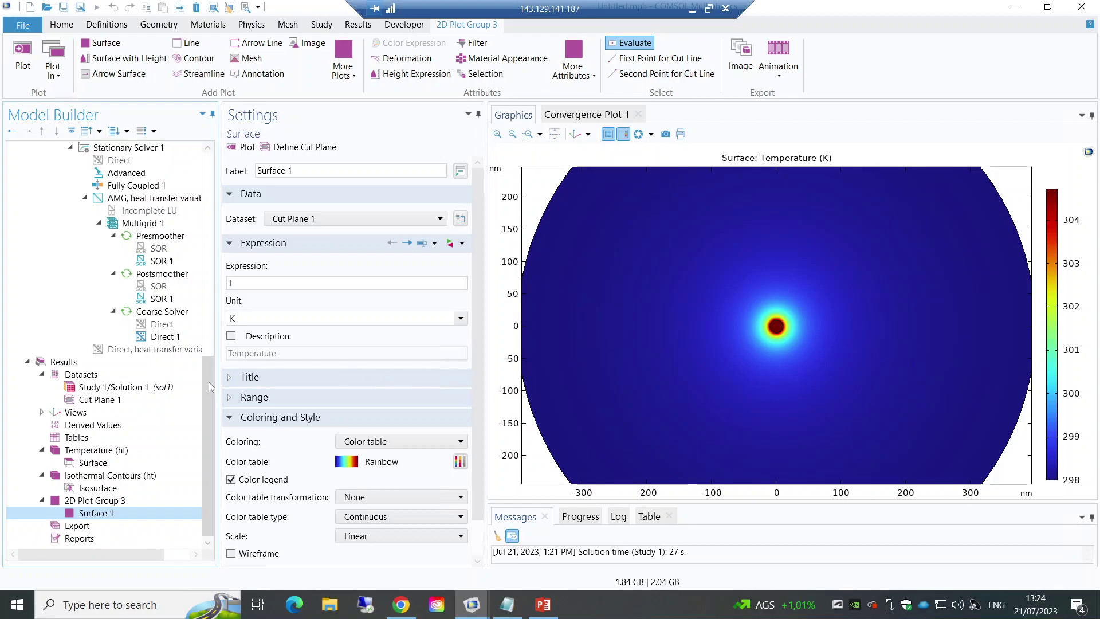
# Step: Review the settings of Geometry 1, the Heat Transfer in Solids interface and the global Parameters 1 table
pyautogui.scroll(10, 209, 379)
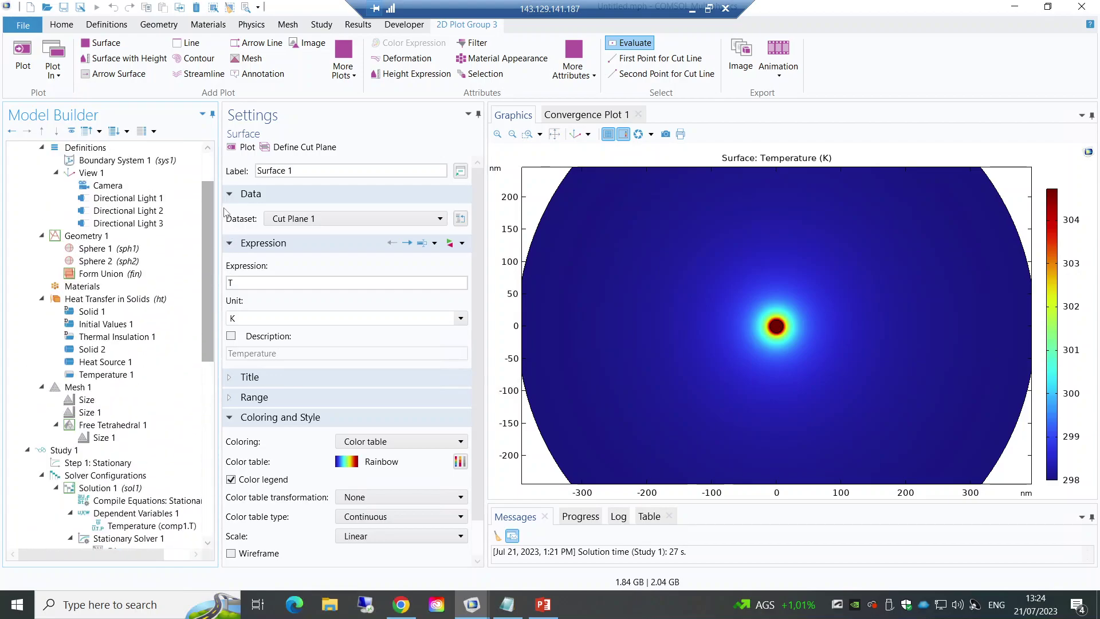
pyautogui.click(104, 287)
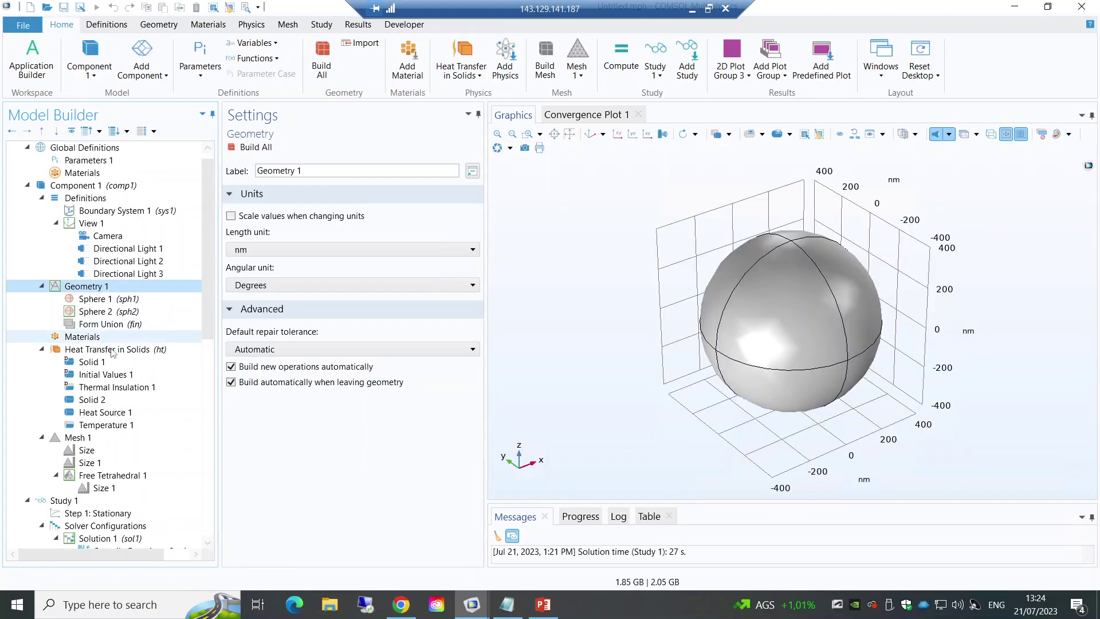
pyautogui.click(113, 350)
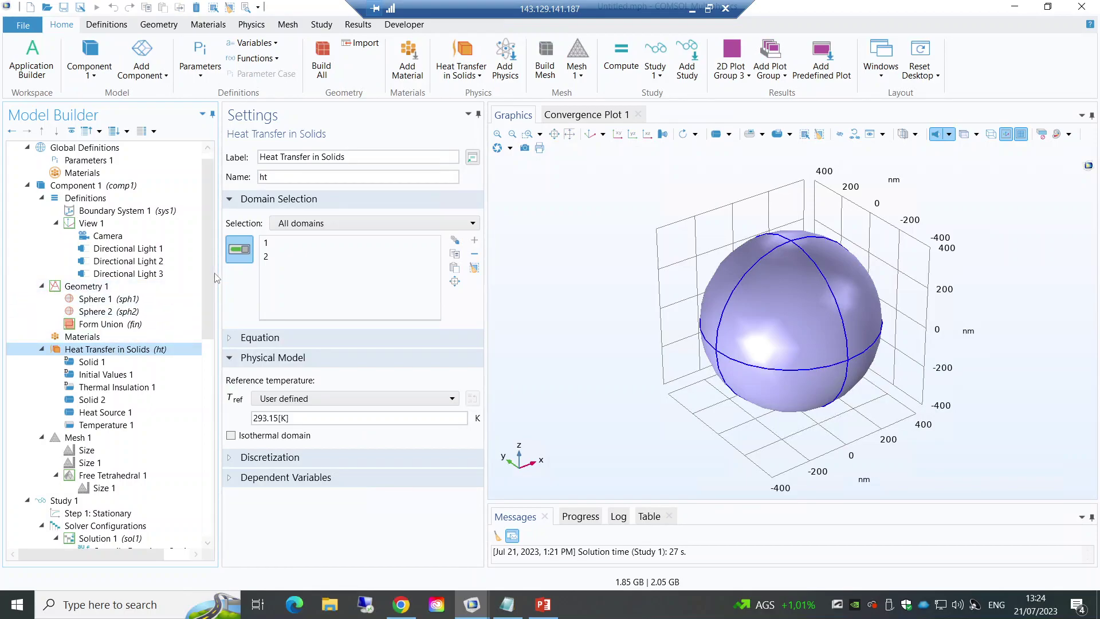
pyautogui.scroll(1, 104, 201)
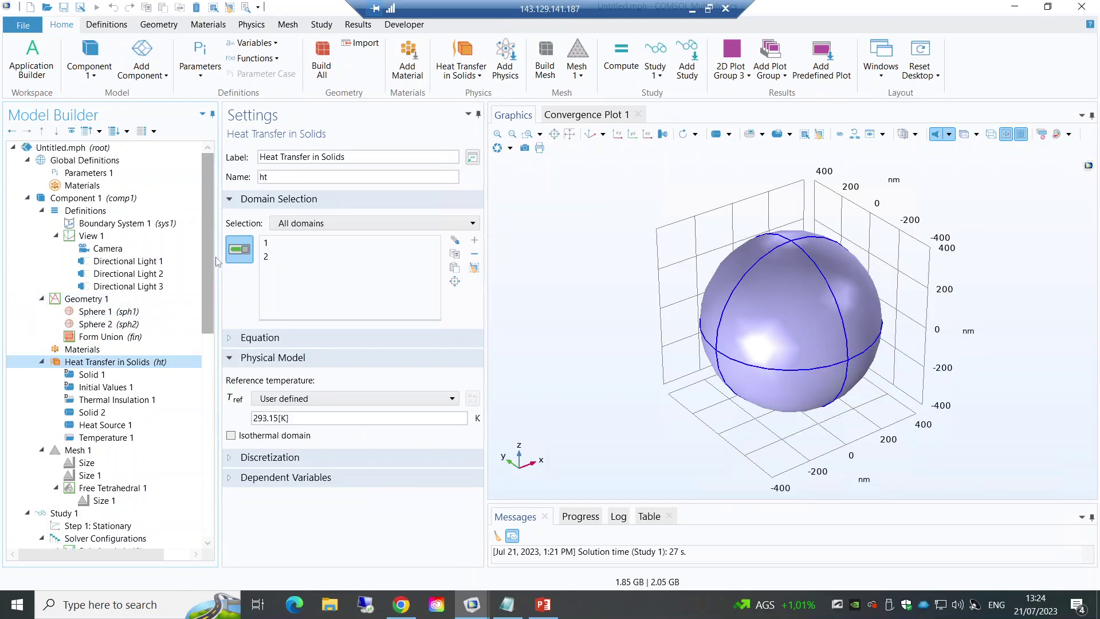
pyautogui.click(92, 174)
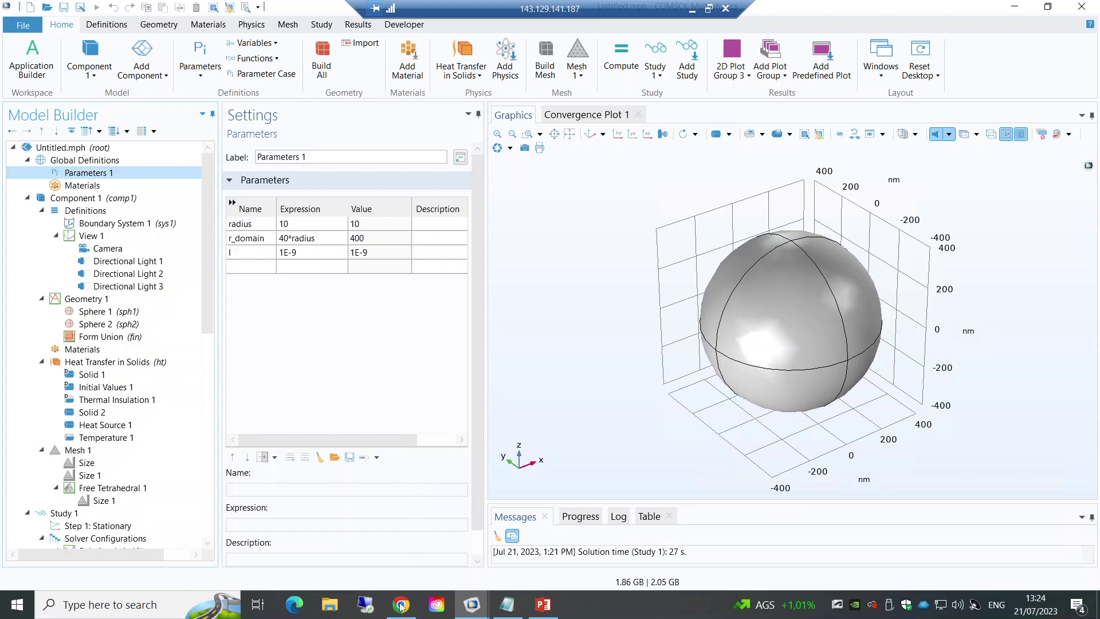
# Step: Switch to Chrome and reread the ACS abstract on the photothermal behaviour of close-packed 2D gold nanoparticle clusters
pyautogui.moveTo(401, 604)
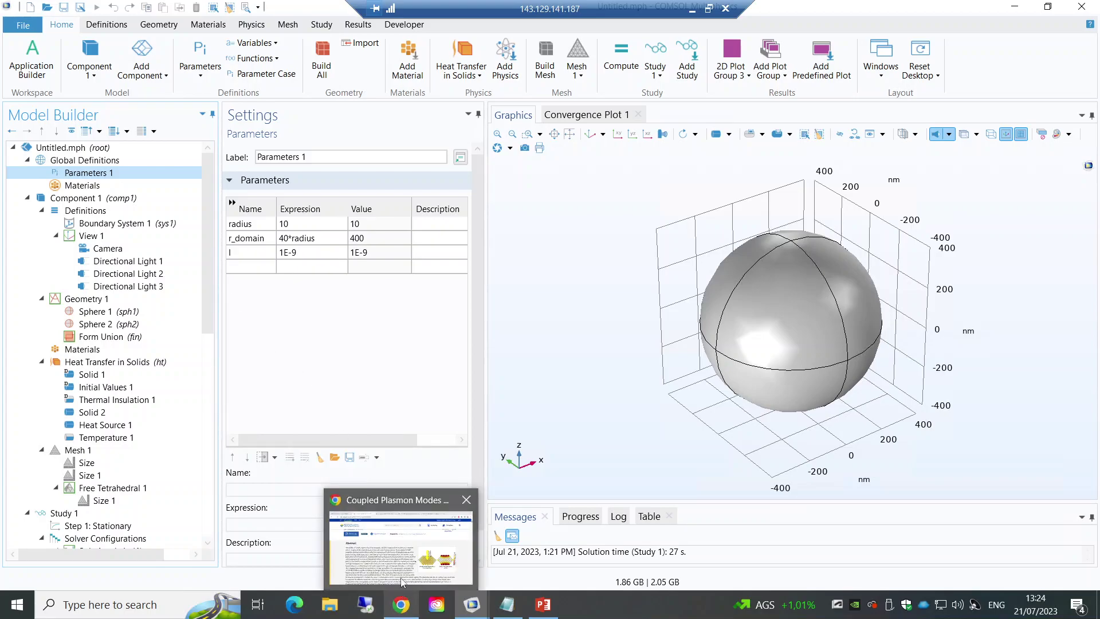
pyautogui.click(402, 582)
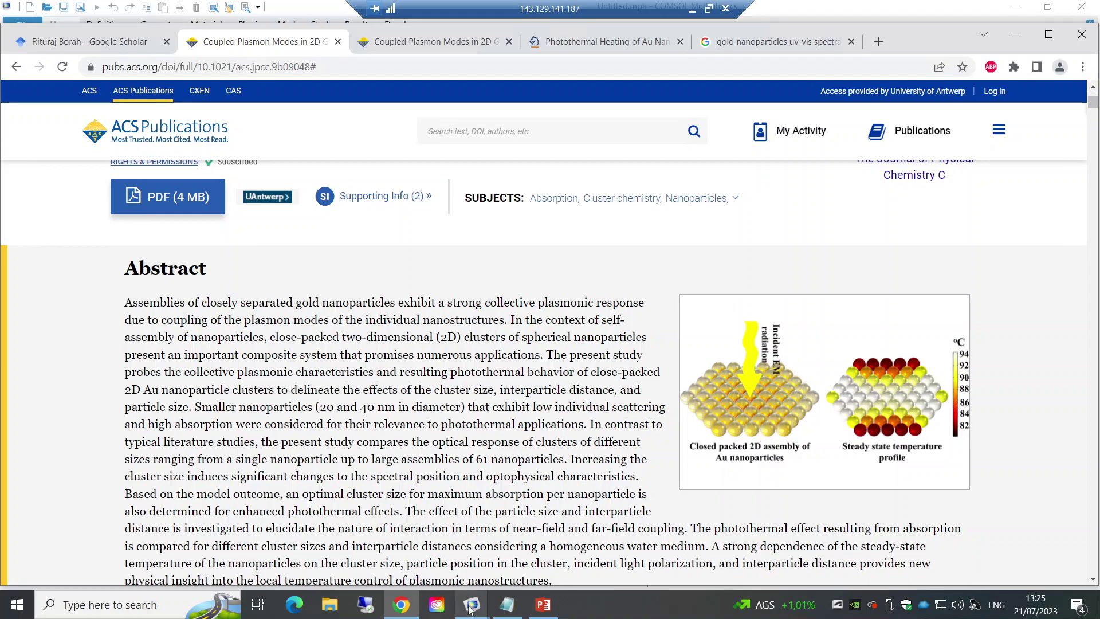
pyautogui.moveTo(468, 608)
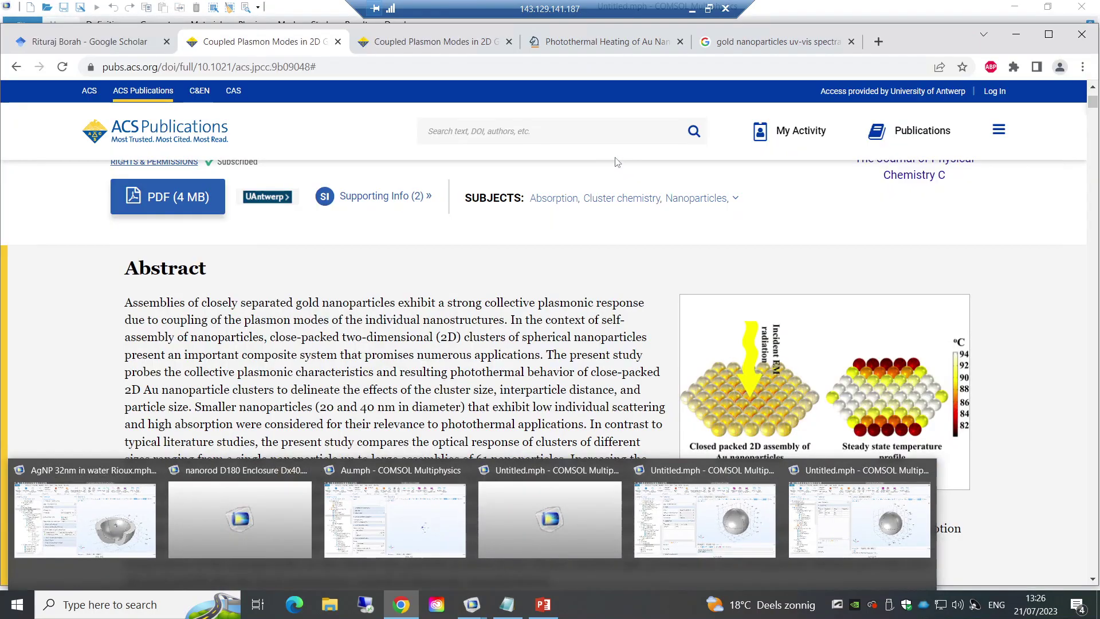
pyautogui.click(691, 8)
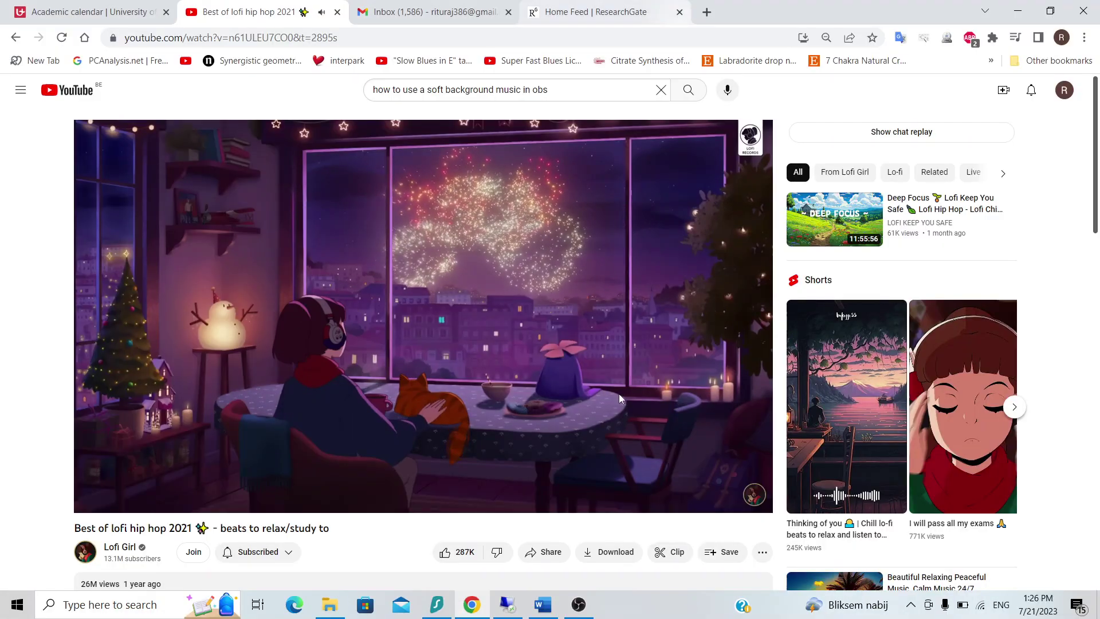
pyautogui.click(579, 604)
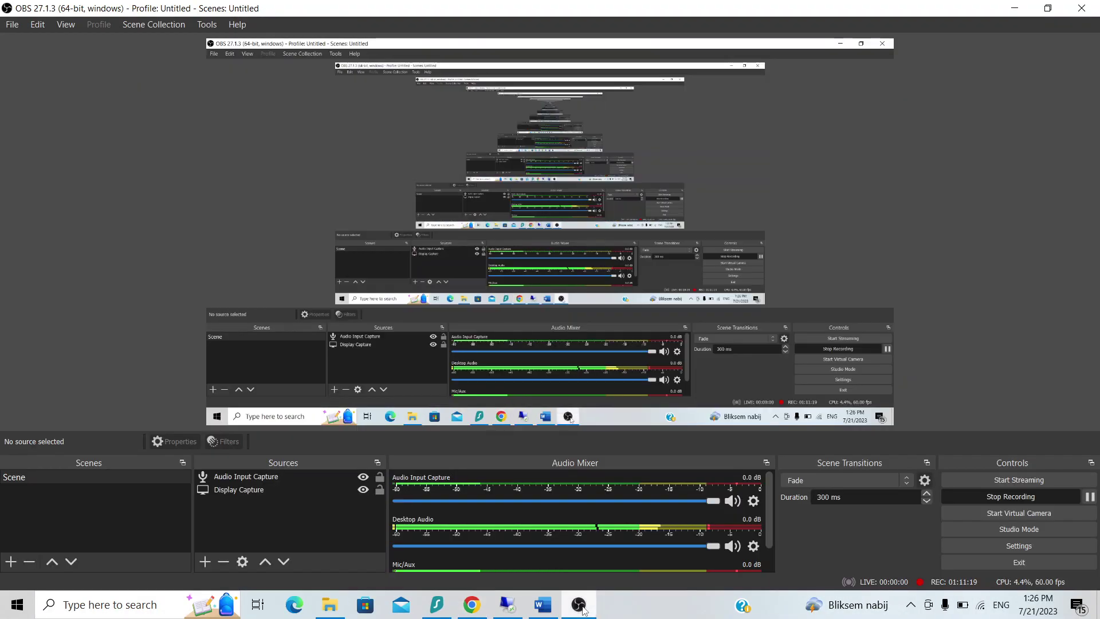